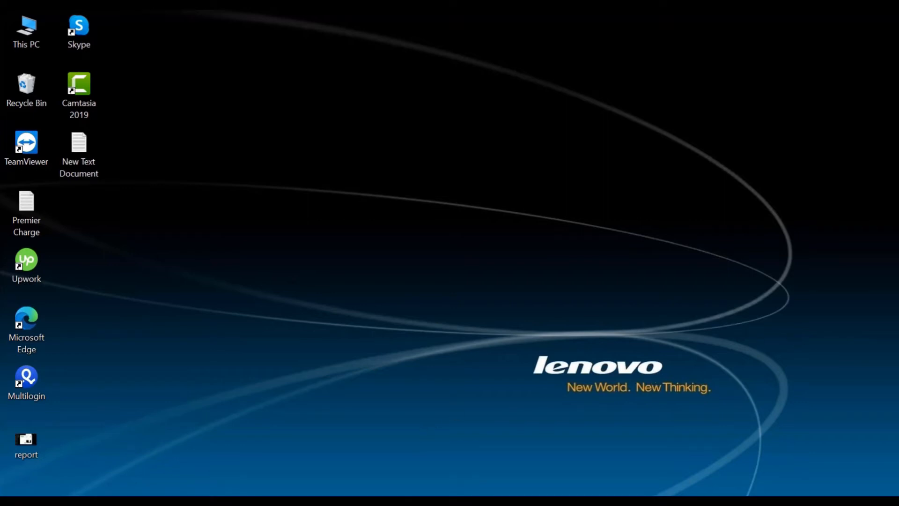
Step: Search Google for 'aws account creation' in Chrome
{"action": "mouse_move", "coordinate": [433, 501]}
{"action": "left_click", "coordinate": [493, 472]}
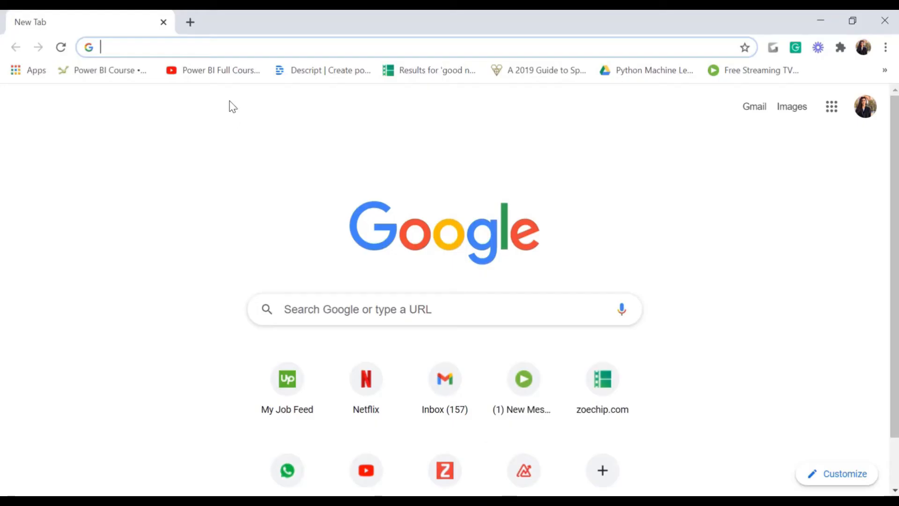
{"action": "left_click", "coordinate": [226, 48]}
{"action": "type", "text": "aws "}
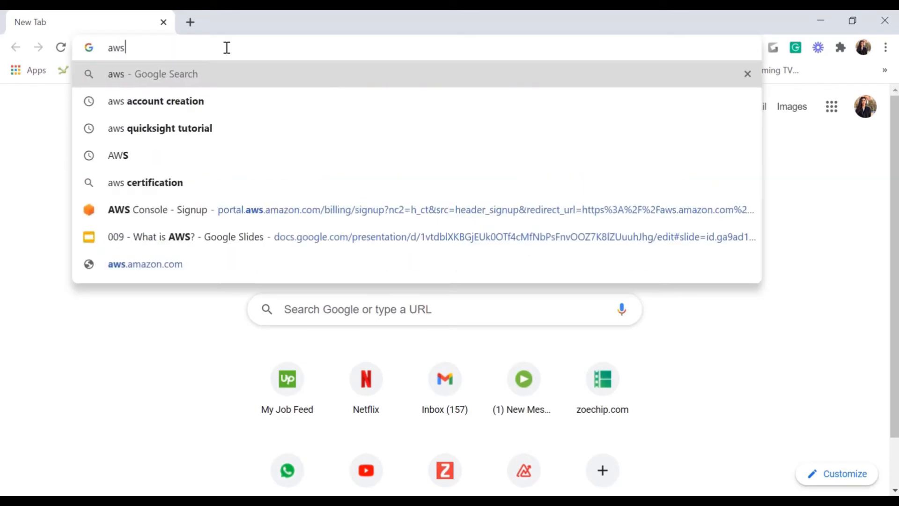
{"action": "type", "text": "acc"}
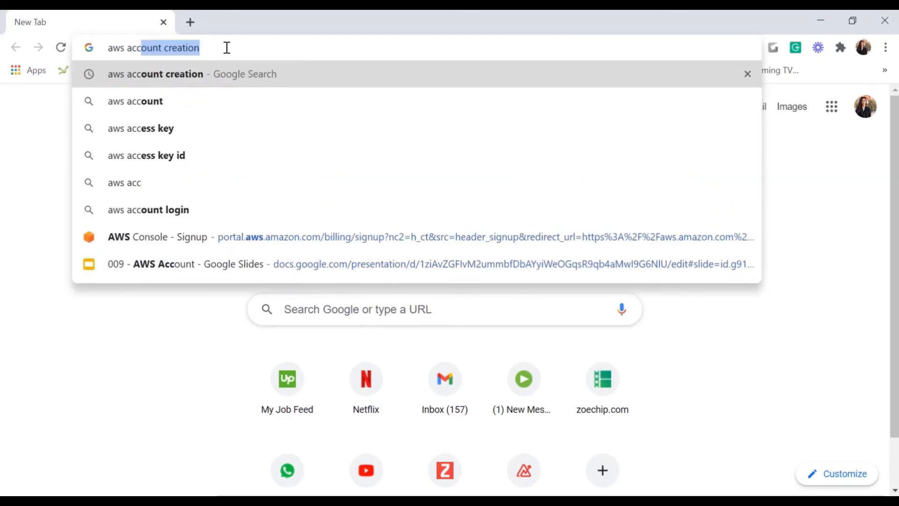
{"action": "key", "text": "Return"}
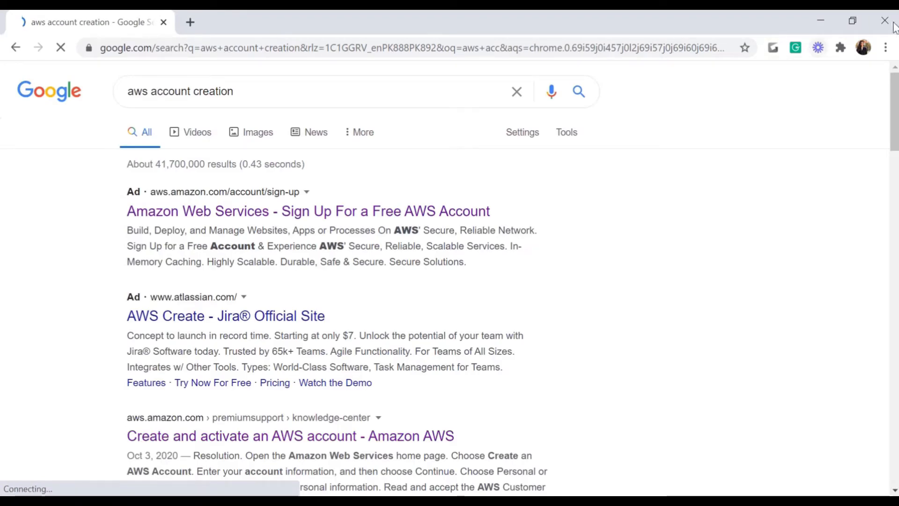
Step: Open the 'Create Account - Amazon AWS' result in a new tab and switch to it
{"action": "scroll", "coordinate": [896, 116], "scroll_direction": "down", "scroll_amount": 3}
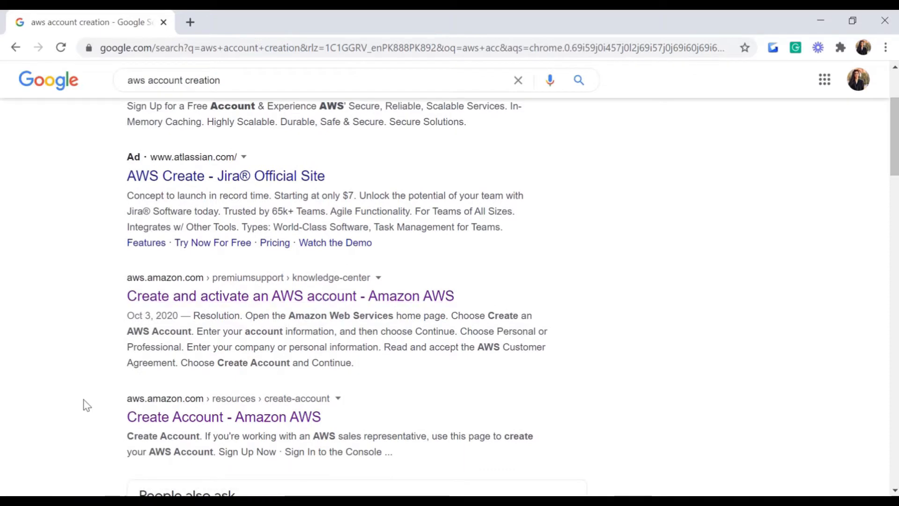
{"action": "left_click", "coordinate": [185, 398]}
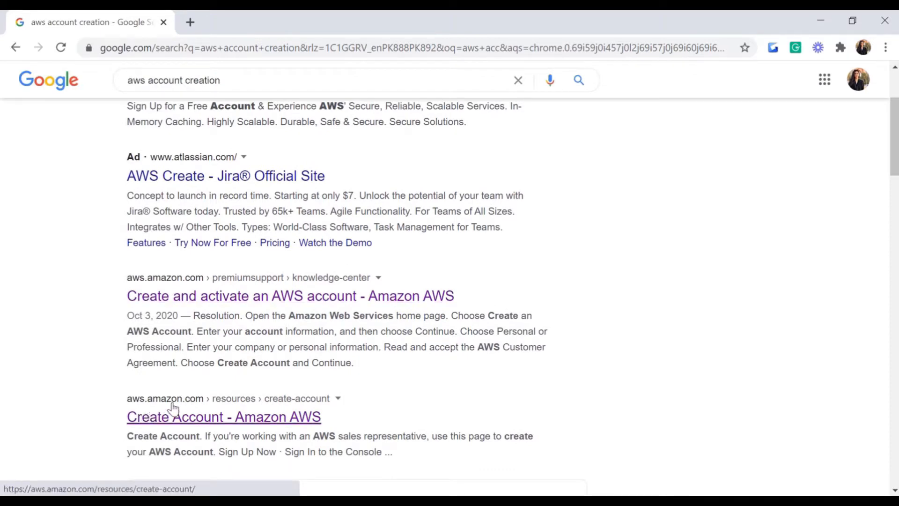
{"action": "right_click", "coordinate": [202, 424]}
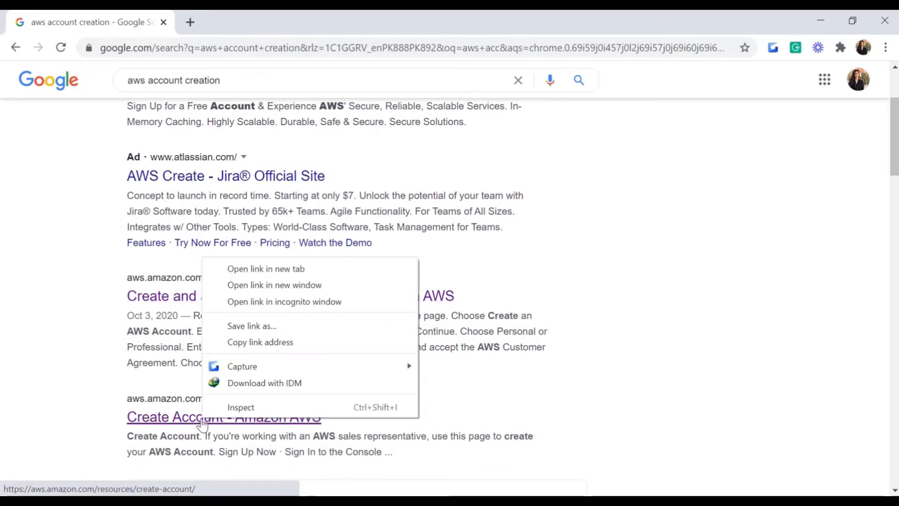
{"action": "left_click", "coordinate": [255, 269]}
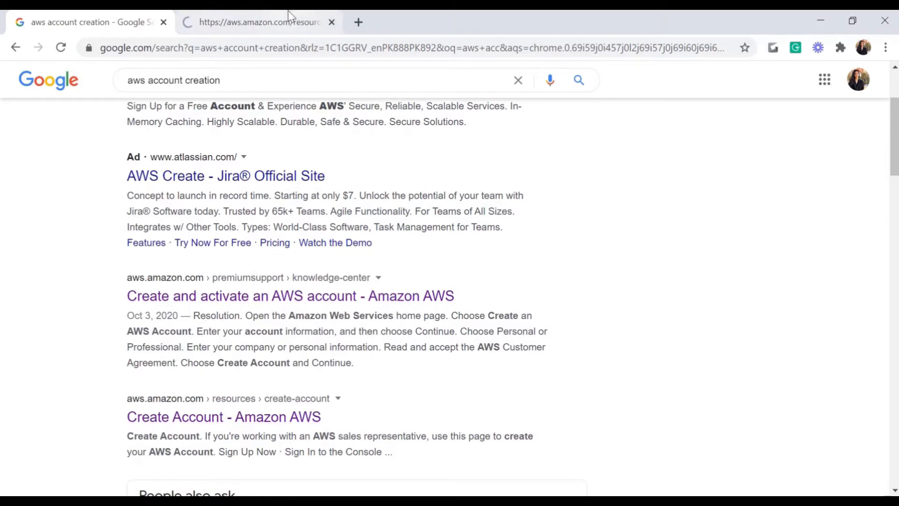
{"action": "left_click", "coordinate": [288, 14]}
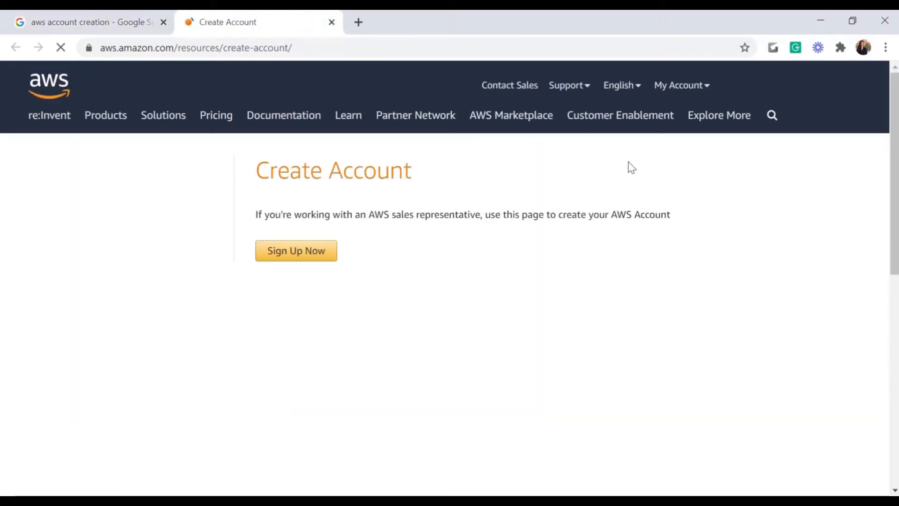
Step: Start sign-up, enter the account email, password, confirmation and AWS account name, and submit
{"action": "left_click", "coordinate": [285, 258]}
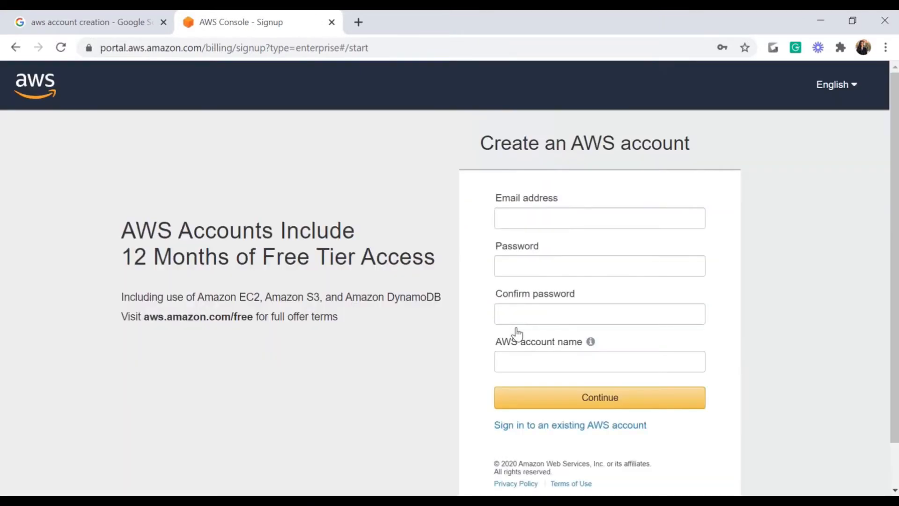
{"action": "left_click", "coordinate": [505, 218]}
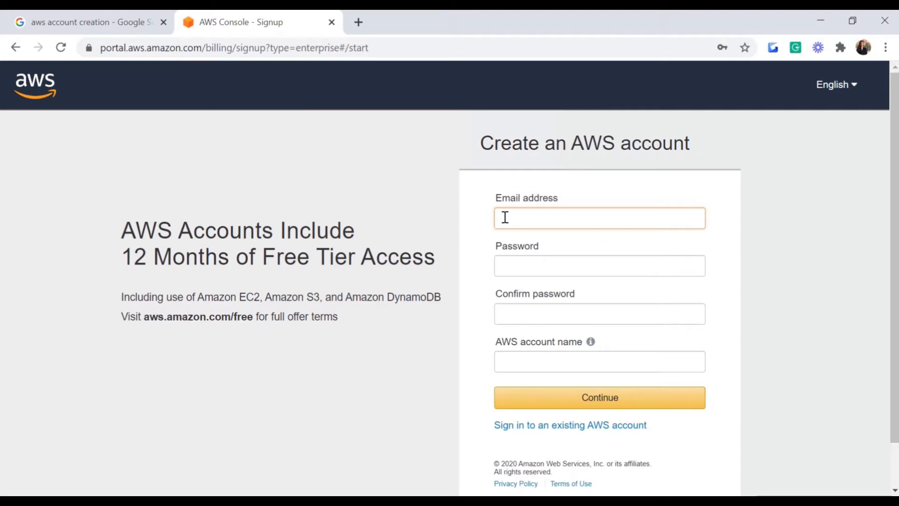
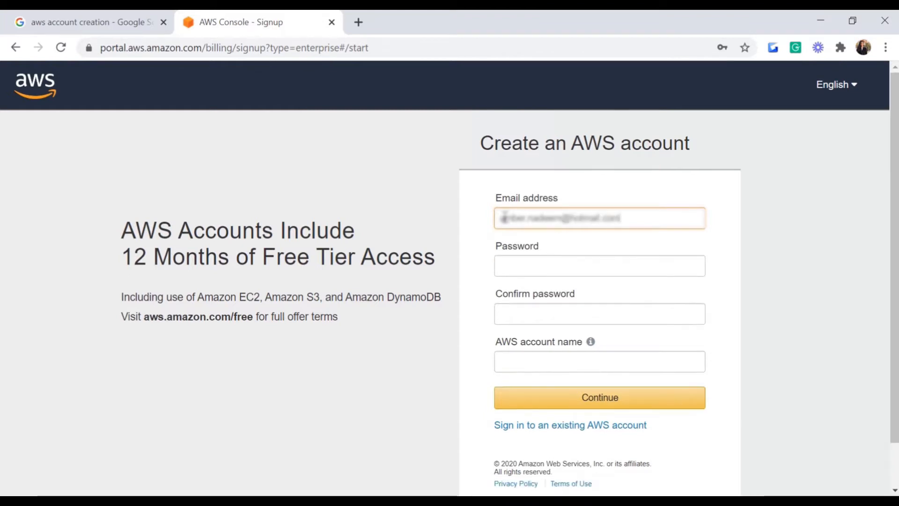
{"action": "key", "text": "Tab"}
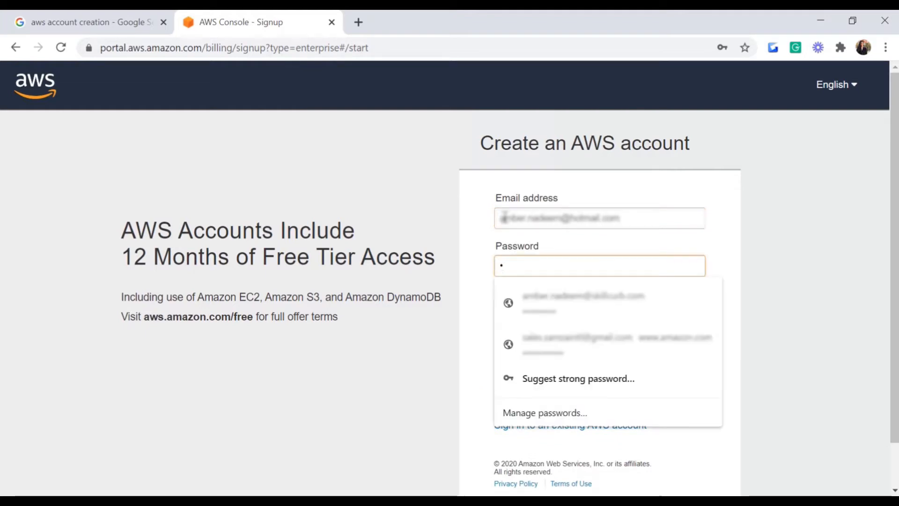
{"action": "type", "text": "•••••••••"}
{"action": "key", "text": "Tab"}
{"action": "type", "text": "••••••••"}
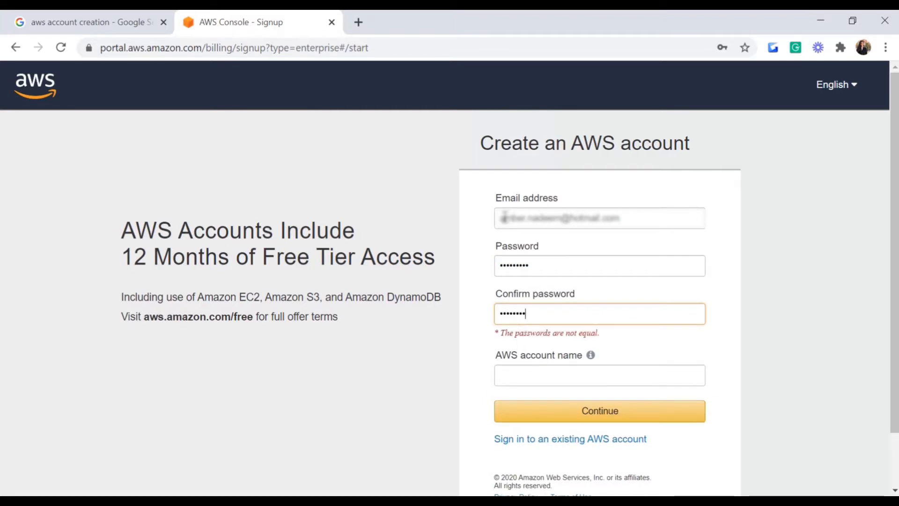
{"action": "type", "text": "•"}
{"action": "left_click", "coordinate": [546, 360]}
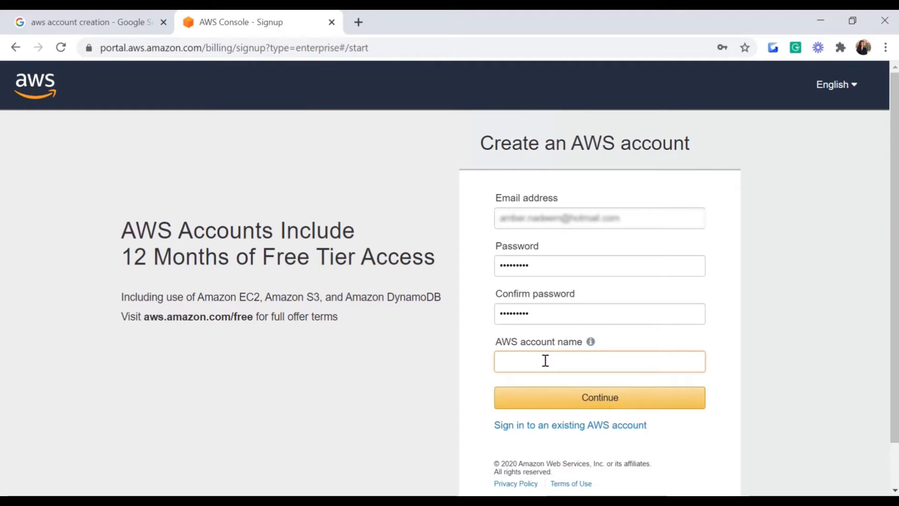
{"action": "left_click", "coordinate": [607, 406]}
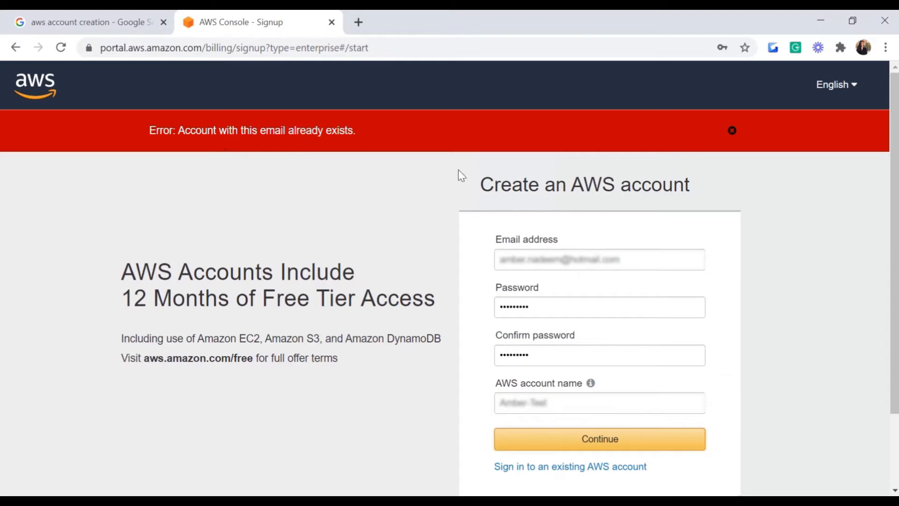
Step: Replace the already-used email address with a different one and resubmit
{"action": "left_click", "coordinate": [641, 259]}
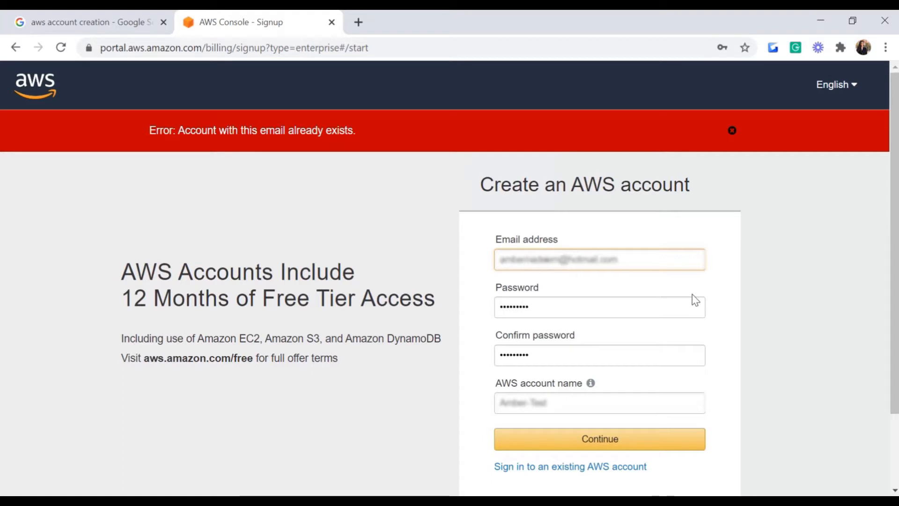
{"action": "key", "text": "Delete"}
{"action": "key", "text": "Delete"}
{"action": "key", "text": "Delete"}
{"action": "key", "text": "Delete"}
{"action": "key", "text": "Delete"}
{"action": "key", "text": "Delete"}
{"action": "key", "text": "Delete"}
{"action": "key", "text": "Delete"}
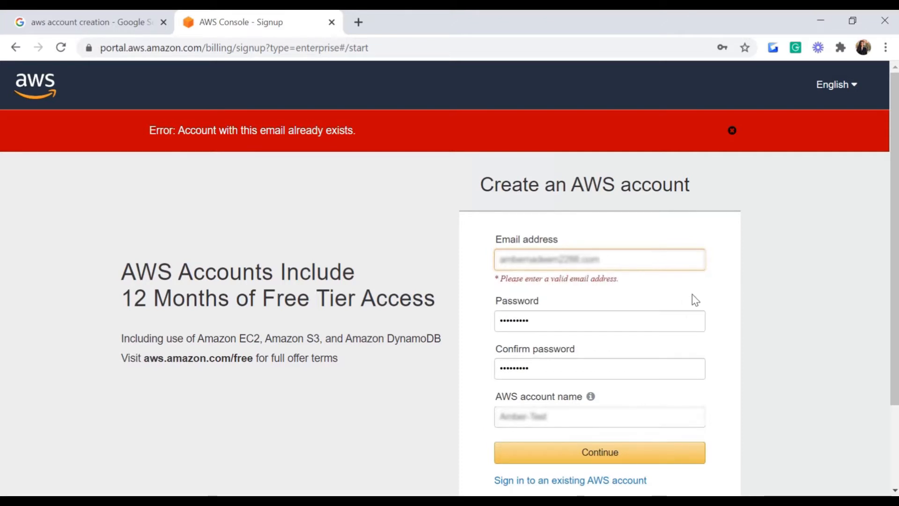
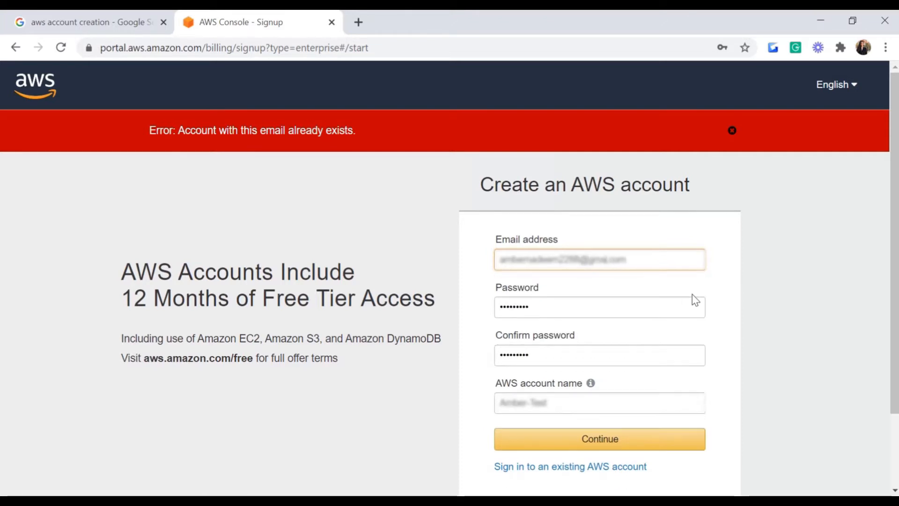
{"action": "left_click", "coordinate": [552, 447]}
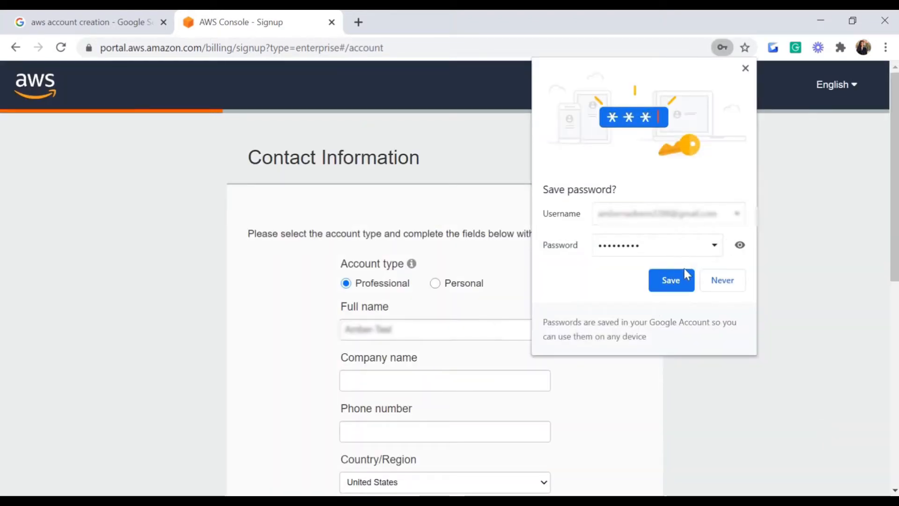
Step: Save the password, choose the Personal account type and begin entering the contact phone number
{"action": "left_click", "coordinate": [678, 277]}
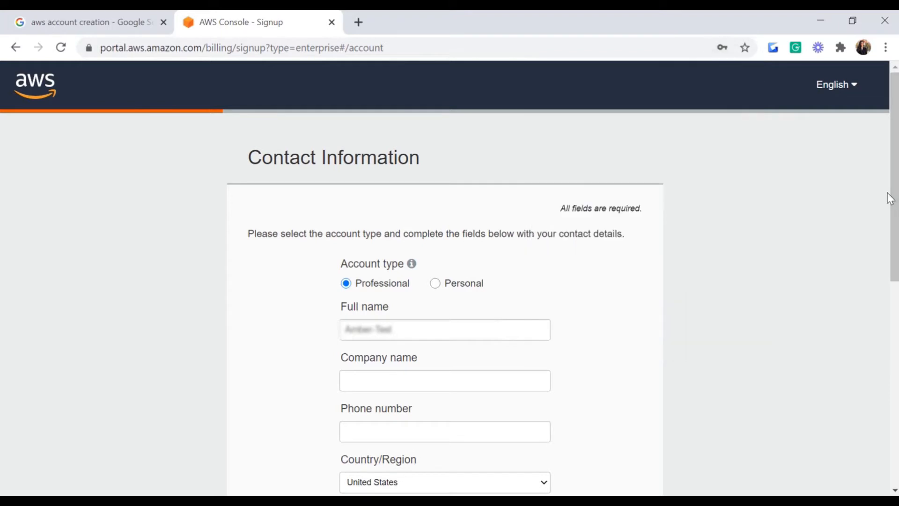
{"action": "left_click_drag", "start_coordinate": [895, 197], "coordinate": [895, 213]}
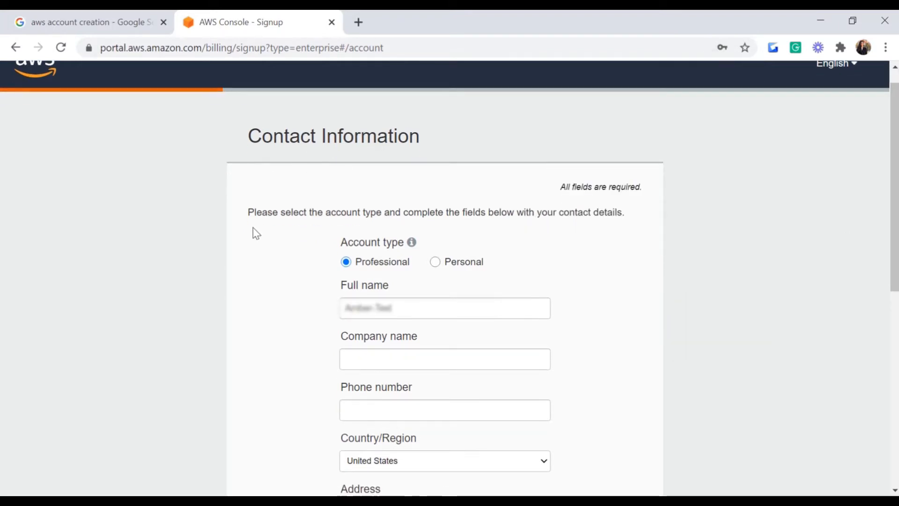
{"action": "left_click", "coordinate": [436, 263]}
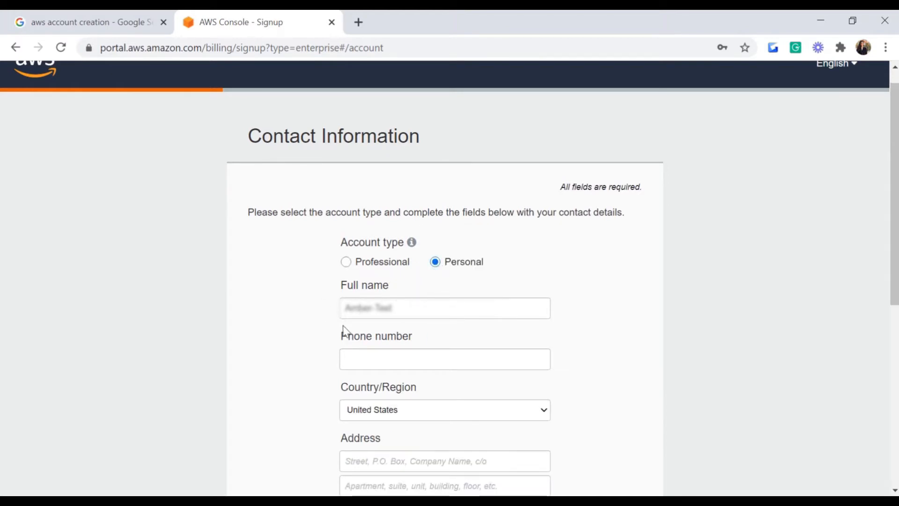
{"action": "left_click", "coordinate": [367, 361]}
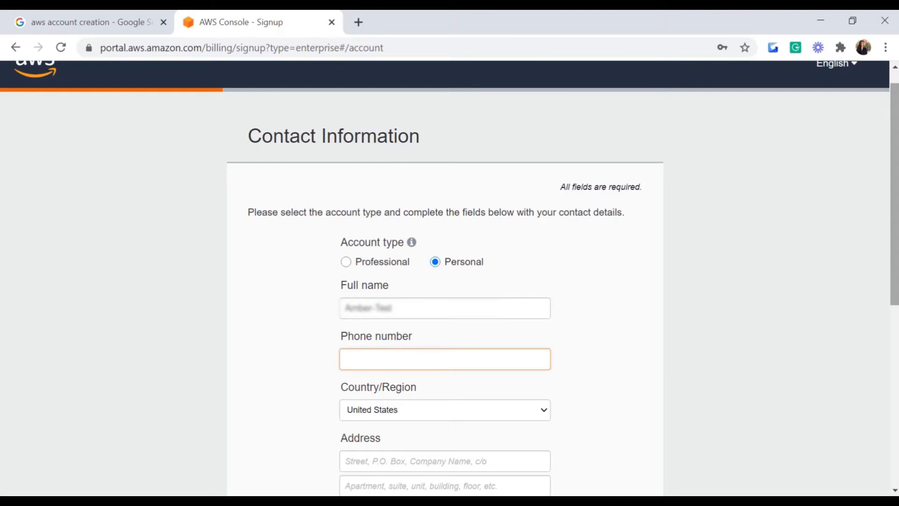
{"action": "scroll", "coordinate": [449, 277], "scroll_direction": "down", "scroll_amount": 5}
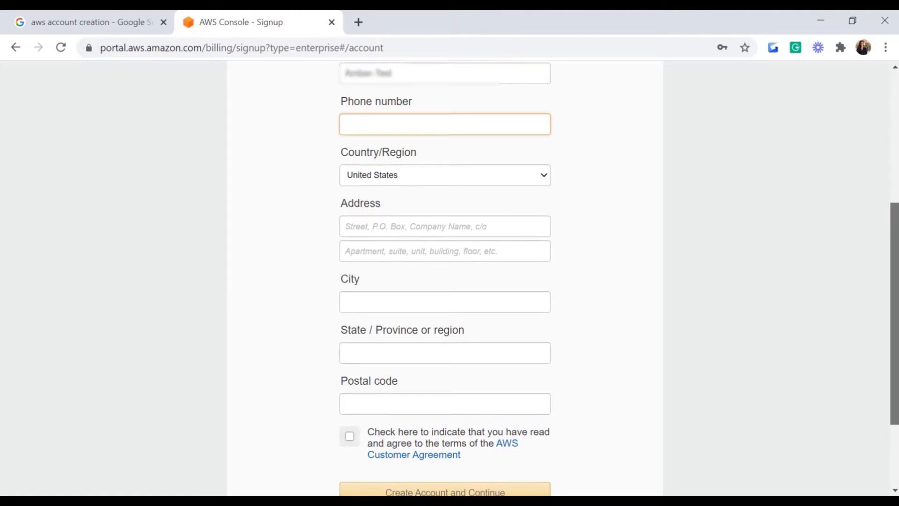
{"action": "scroll", "coordinate": [894, 314], "scroll_direction": "down", "scroll_amount": 1}
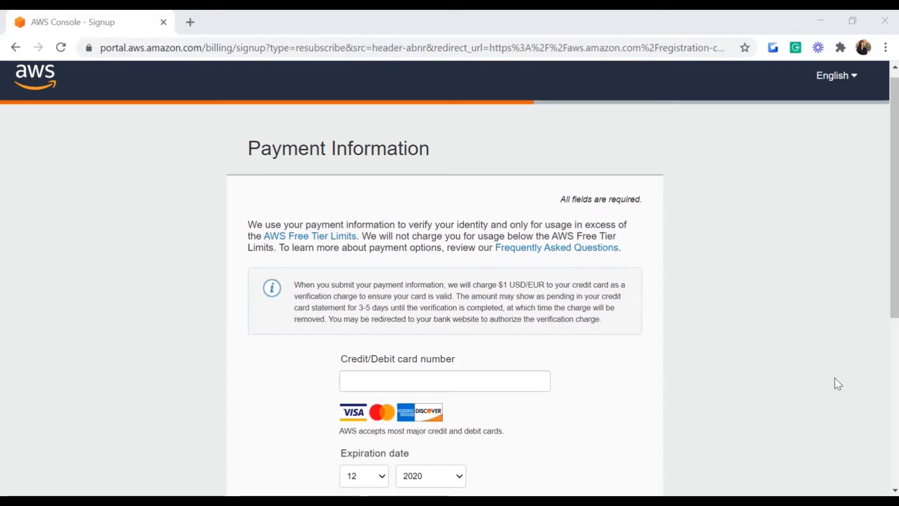
Step: Fill in the suggested cell phone number for verification and begin the security check characters
{"action": "left_click_drag", "start_coordinate": [896, 253], "coordinate": [895, 290]}
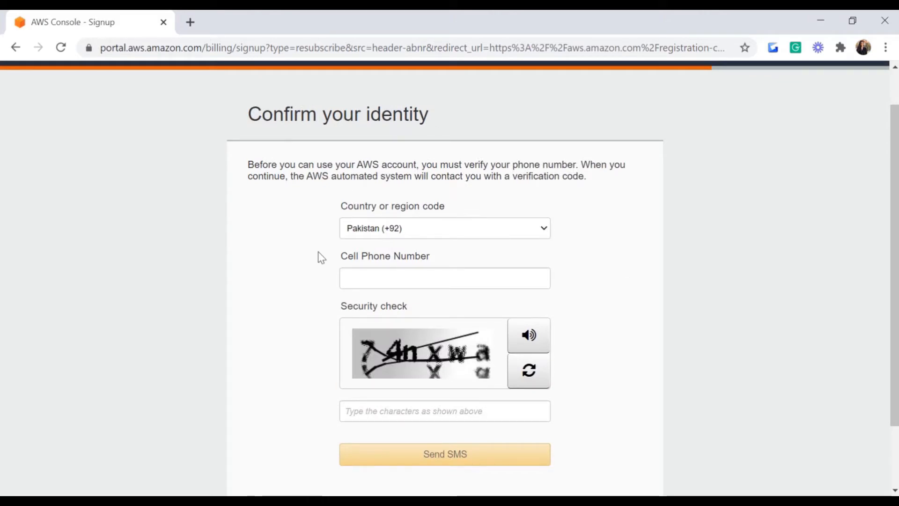
{"action": "left_click", "coordinate": [361, 278]}
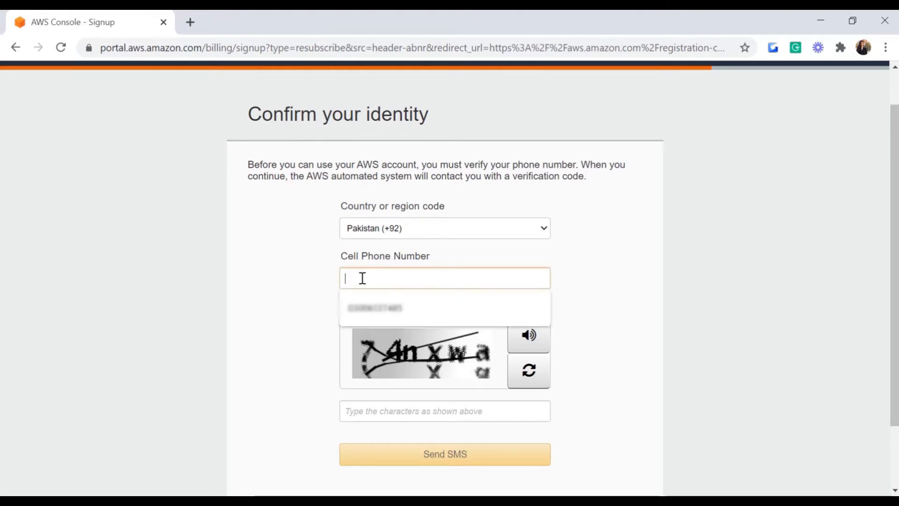
{"action": "left_click", "coordinate": [369, 308]}
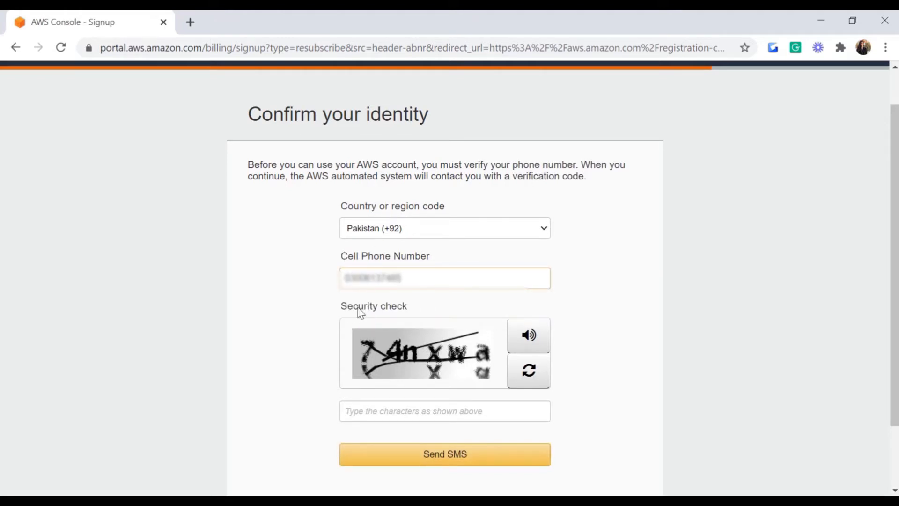
{"action": "left_click", "coordinate": [371, 407]}
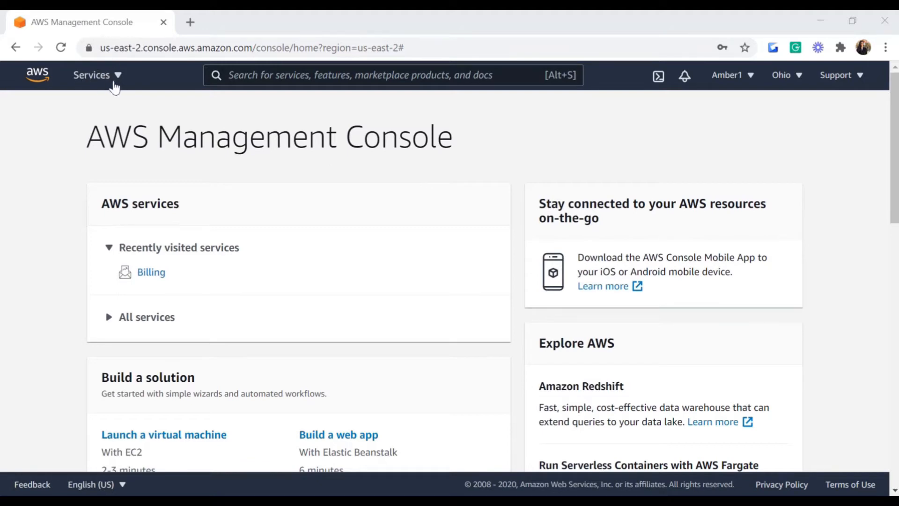
Step: Browse the full list of AWS services in the Services menu
{"action": "left_click", "coordinate": [115, 78]}
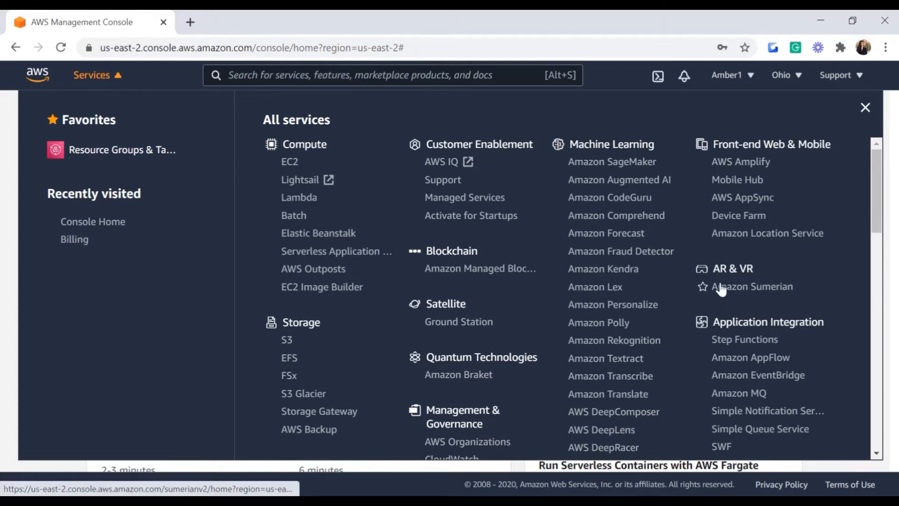
{"action": "left_click_drag", "start_coordinate": [866, 220], "coordinate": [864, 256]}
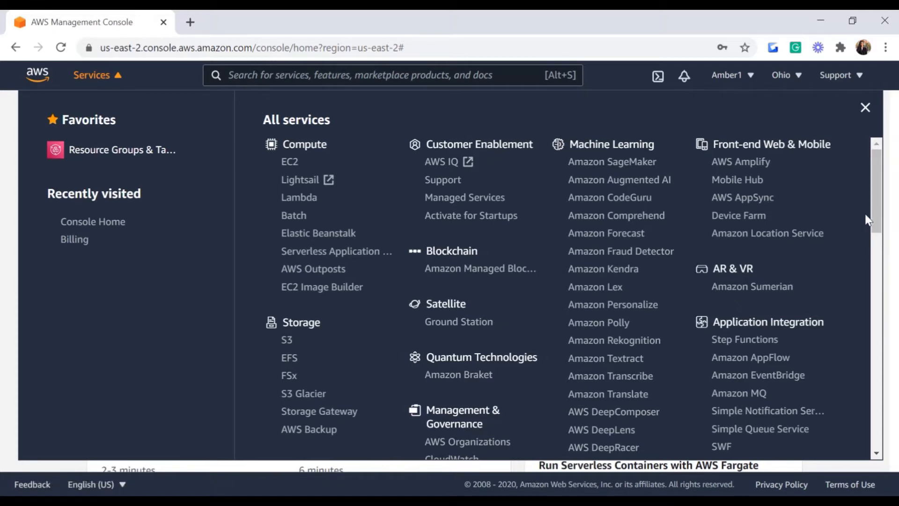
{"action": "left_click_drag", "start_coordinate": [875, 217], "coordinate": [879, 263]}
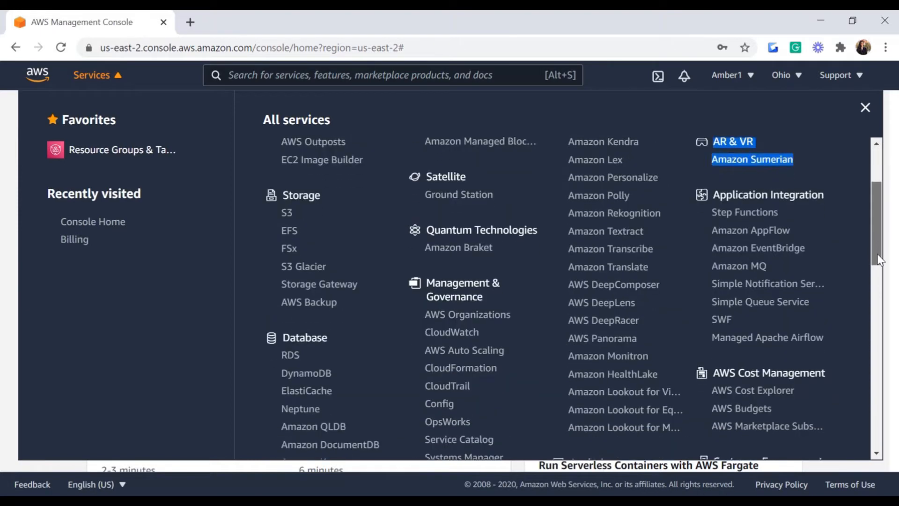
{"action": "scroll", "coordinate": [776, 253], "scroll_direction": "down", "scroll_amount": 2}
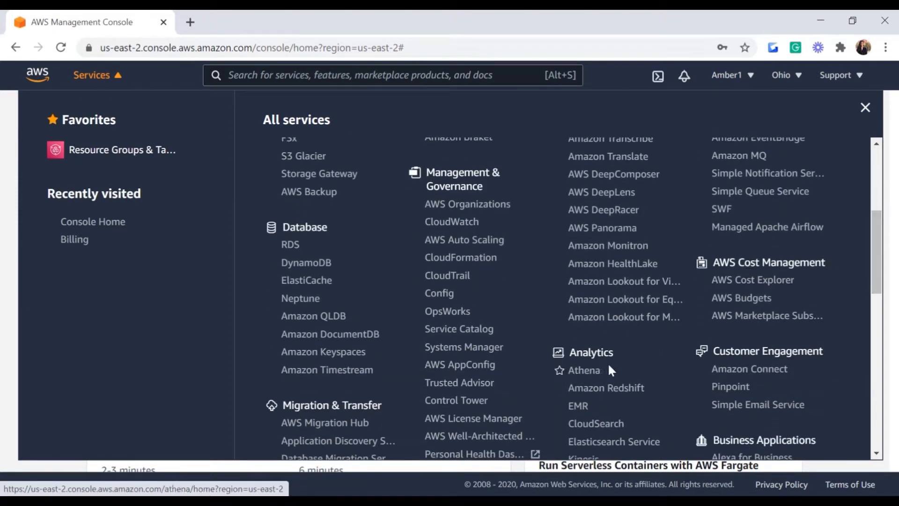
{"action": "left_click_drag", "start_coordinate": [875, 260], "coordinate": [876, 291]}
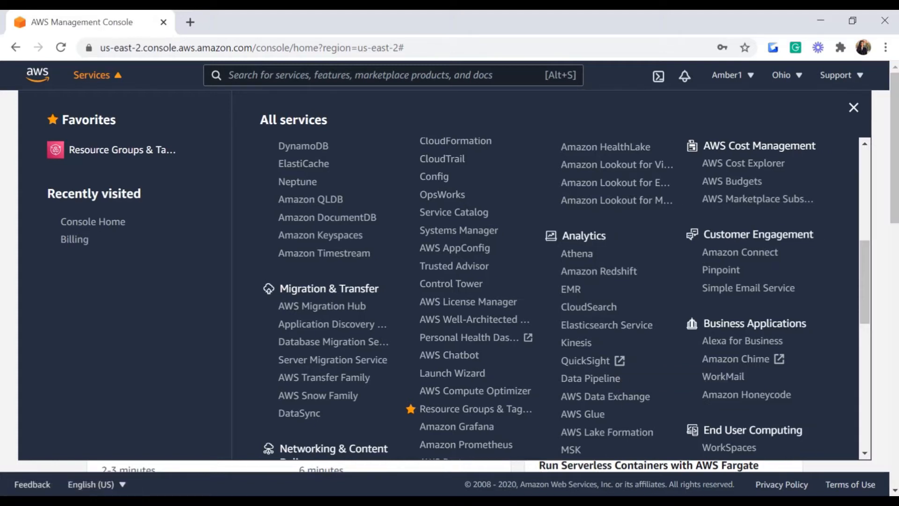
Step: Close the Services menu and search 'quicksight' in the console search bar
{"action": "left_click", "coordinate": [586, 501]}
{"action": "left_click", "coordinate": [879, 455]}
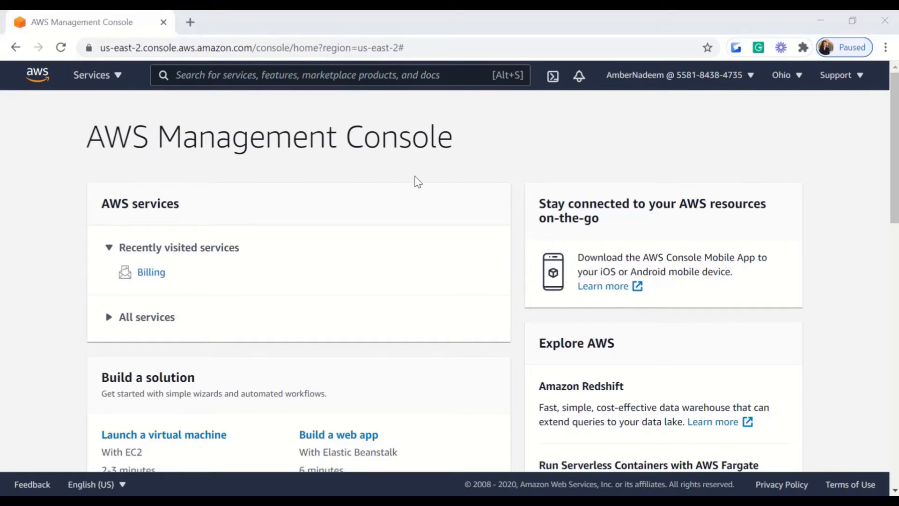
{"action": "left_click", "coordinate": [269, 82]}
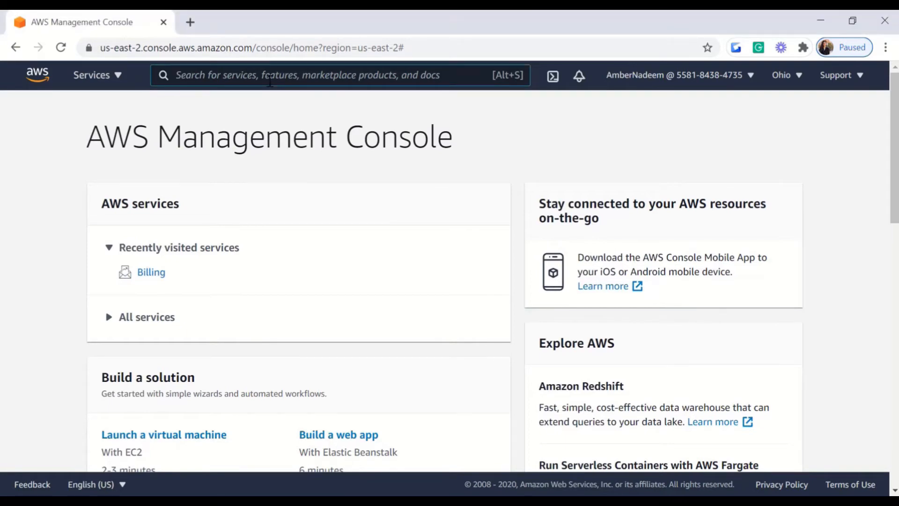
{"action": "type", "text": "quic"}
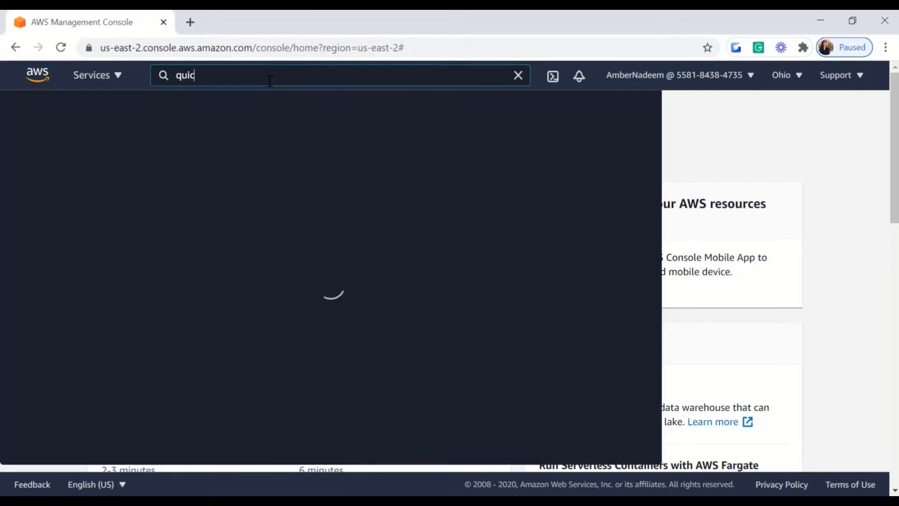
{"action": "type", "text": "ksight"}
Step: Open QuickSight from the search results, begin sign-up and choose the Standard edition
{"action": "left_click", "coordinate": [259, 187]}
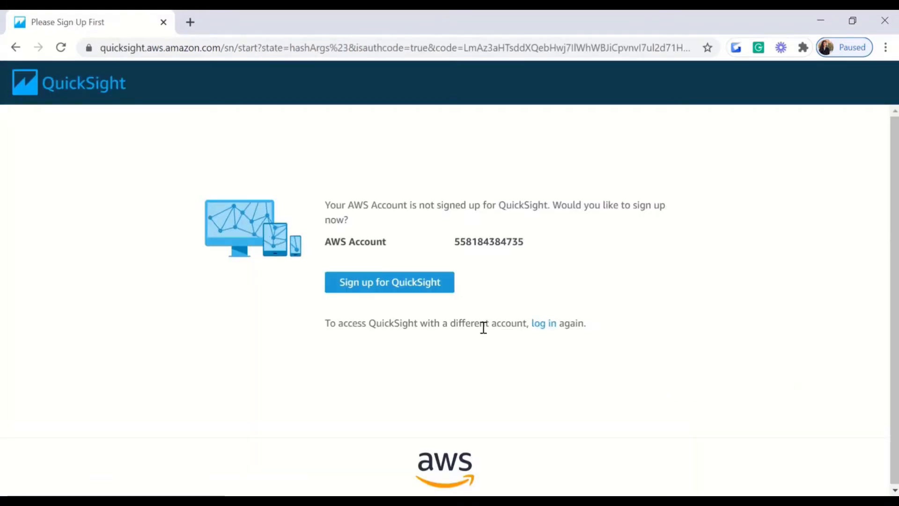
{"action": "left_click", "coordinate": [414, 287]}
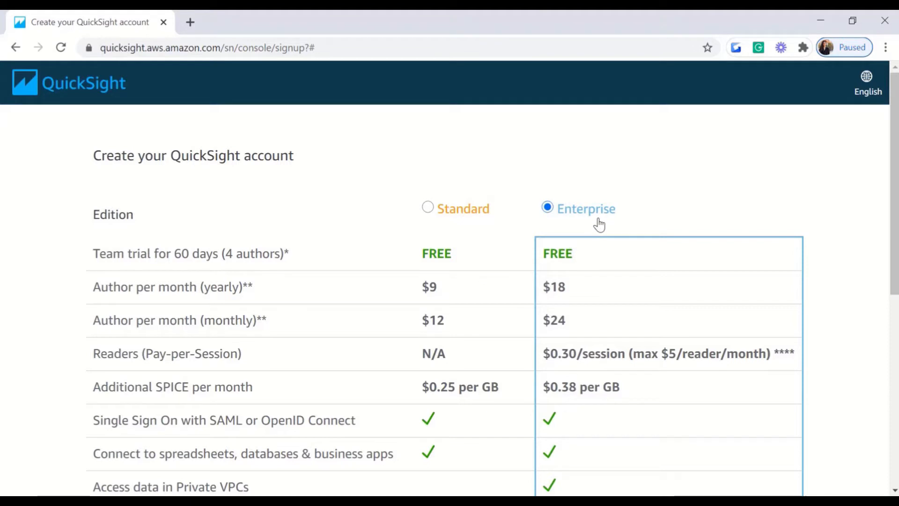
{"action": "left_click", "coordinate": [428, 209]}
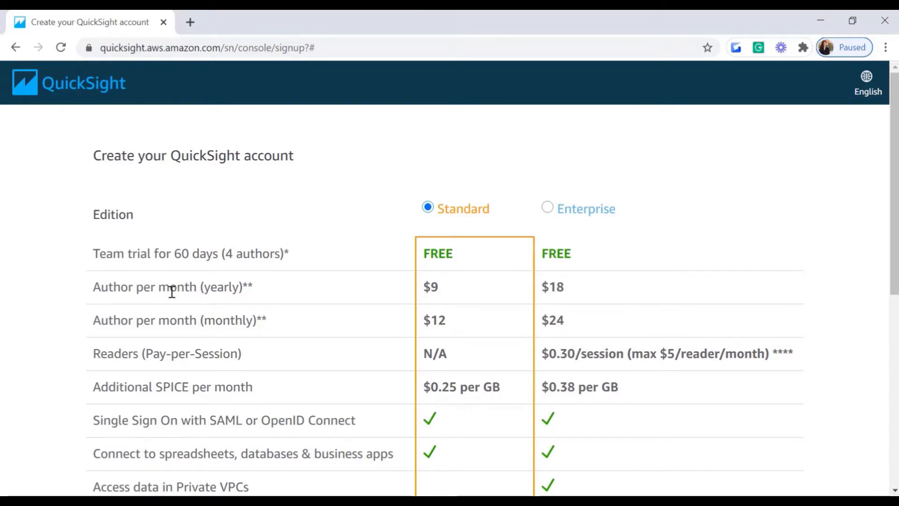
{"action": "scroll", "coordinate": [884, 241], "scroll_direction": "down", "scroll_amount": 8}
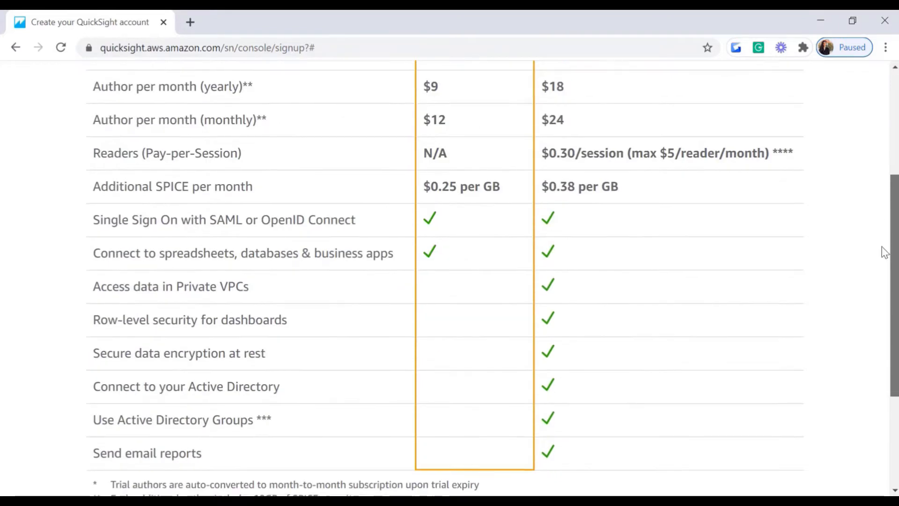
Step: Continue to the QuickSight account details form and work through its fields to finish
{"action": "left_click", "coordinate": [745, 396]}
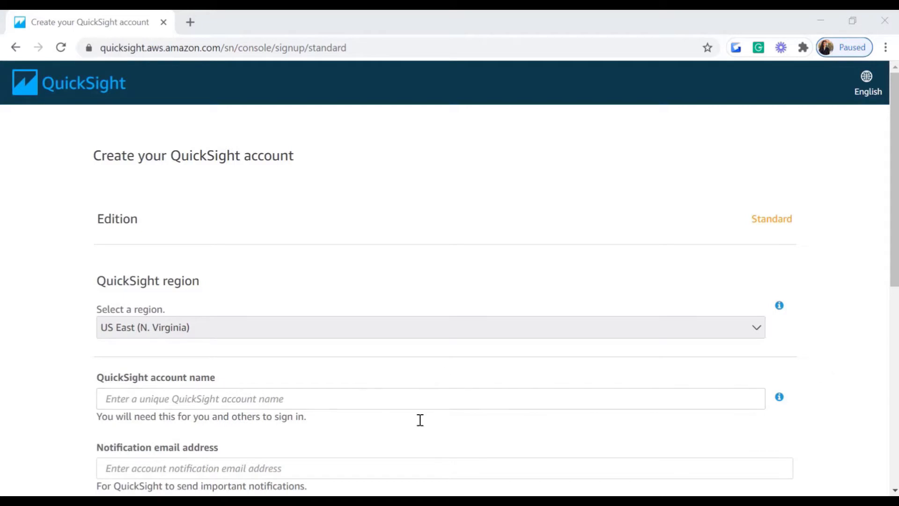
{"action": "left_click_drag", "start_coordinate": [893, 248], "coordinate": [867, 417]}
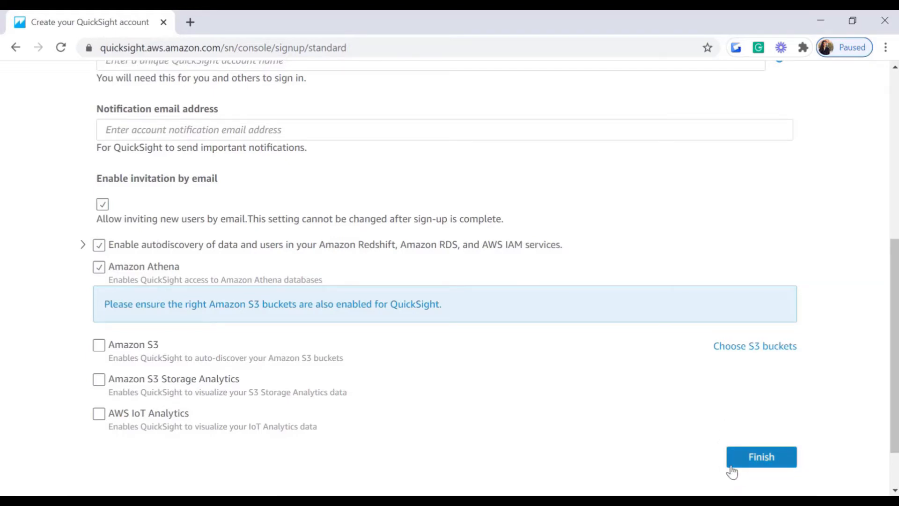
{"action": "left_click_drag", "start_coordinate": [894, 386], "coordinate": [894, 272]}
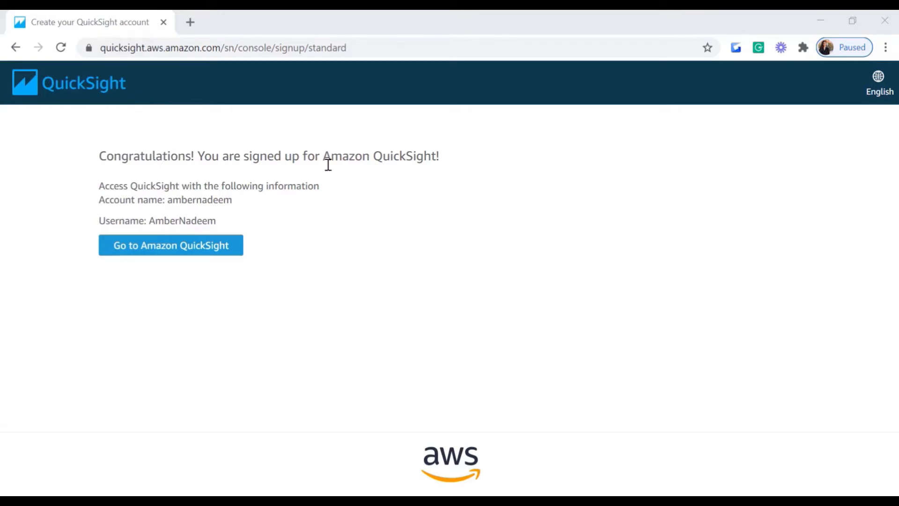
Step: Go into the new QuickSight account and close the Welcome to QuickSight dialog
{"action": "left_click", "coordinate": [186, 253]}
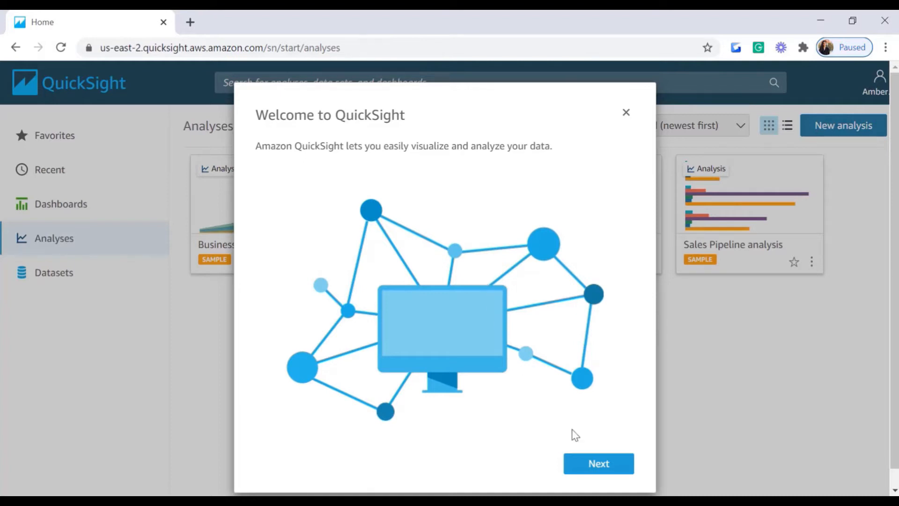
{"action": "left_click", "coordinate": [599, 464]}
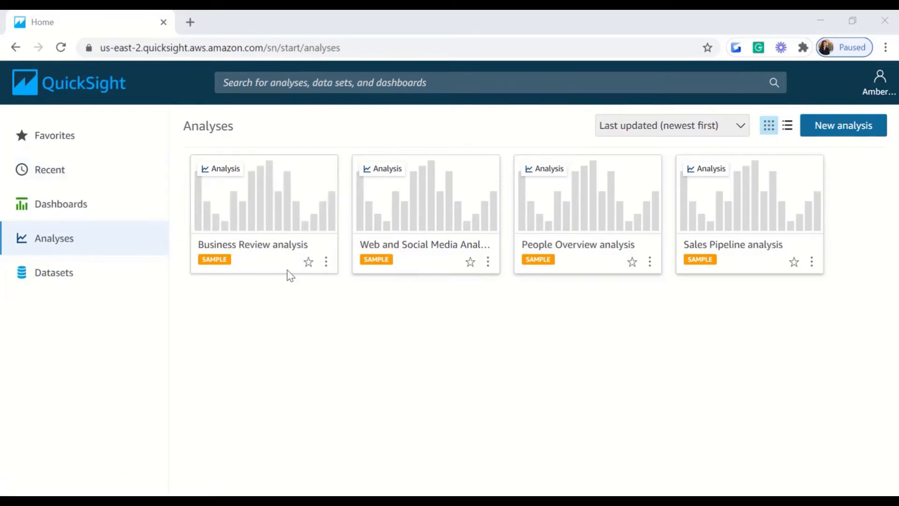
{"action": "left_click", "coordinate": [53, 148]}
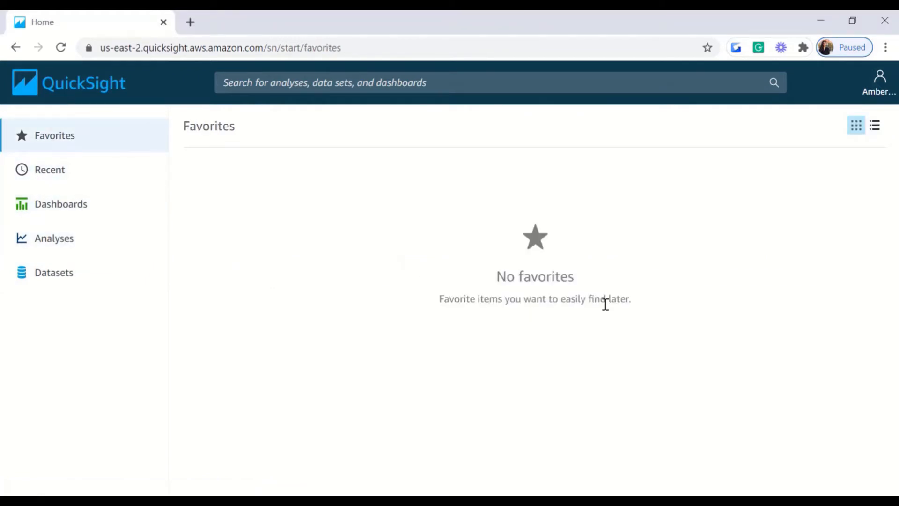
{"action": "left_click", "coordinate": [48, 181]}
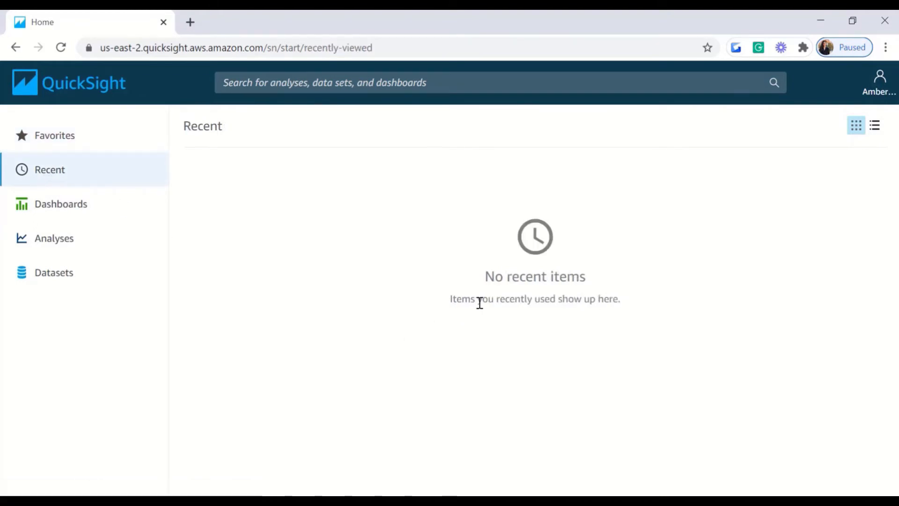
{"action": "left_click", "coordinate": [96, 208]}
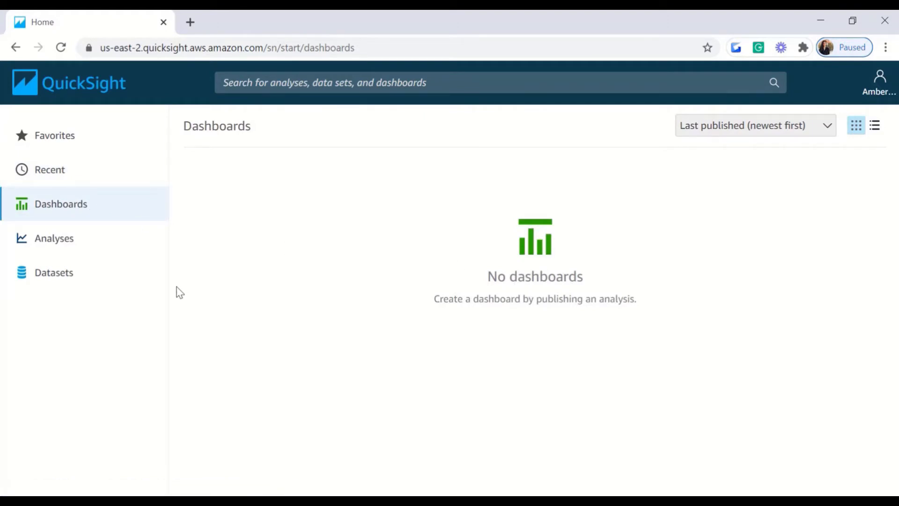
{"action": "left_click", "coordinate": [70, 239]}
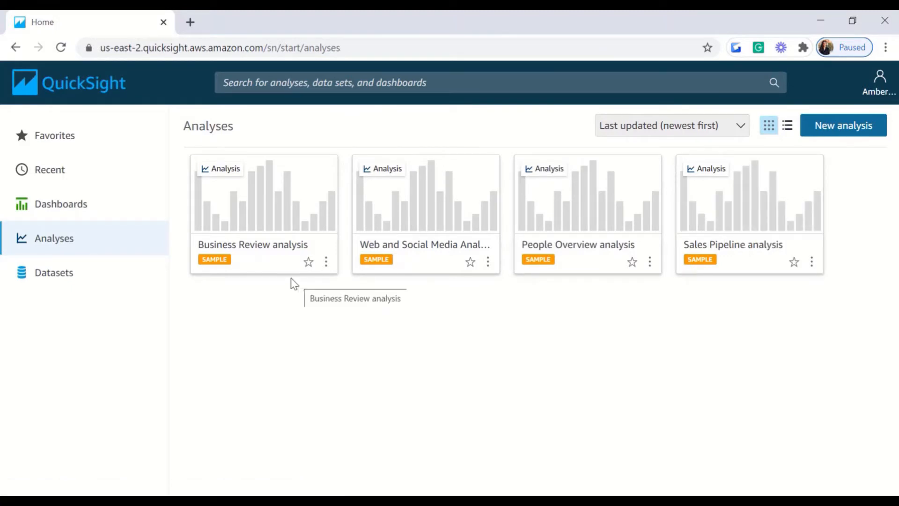
{"action": "right_click", "coordinate": [248, 257]}
Step: Open the Business Review analysis in a new tab and dismiss the Import complete notice
{"action": "left_click", "coordinate": [275, 261]}
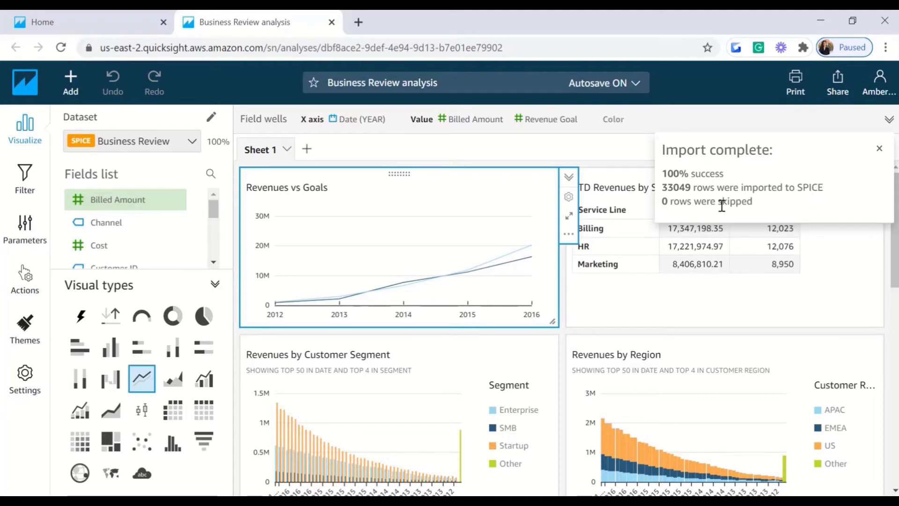
{"action": "left_click", "coordinate": [879, 149]}
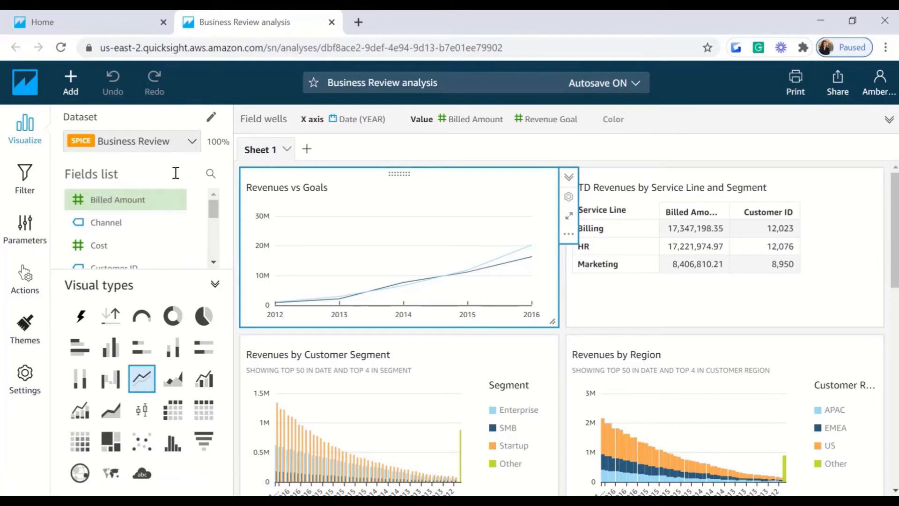
{"action": "left_click_drag", "start_coordinate": [214, 213], "coordinate": [213, 259]}
{"action": "left_click_drag", "start_coordinate": [210, 255], "coordinate": [212, 218]}
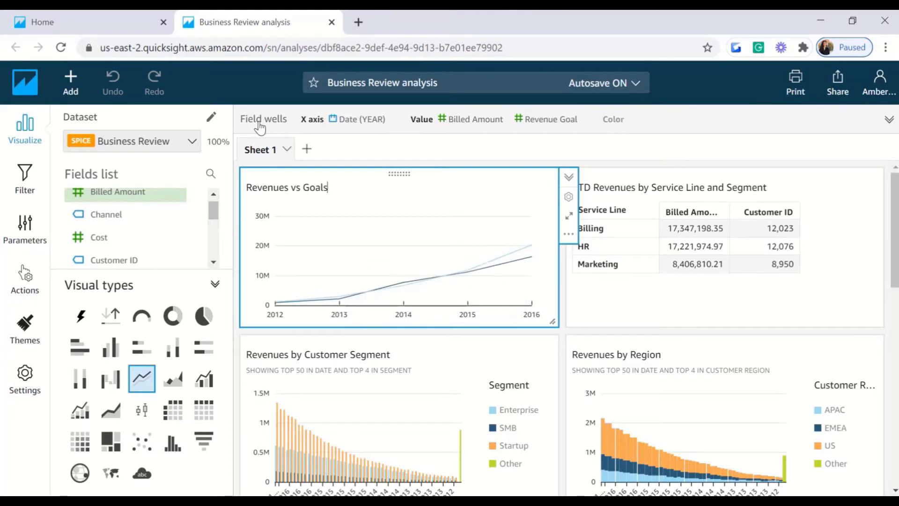
Step: Add a new empty sheet to the analysis, then return to Sheet 1
{"action": "left_click", "coordinate": [306, 152]}
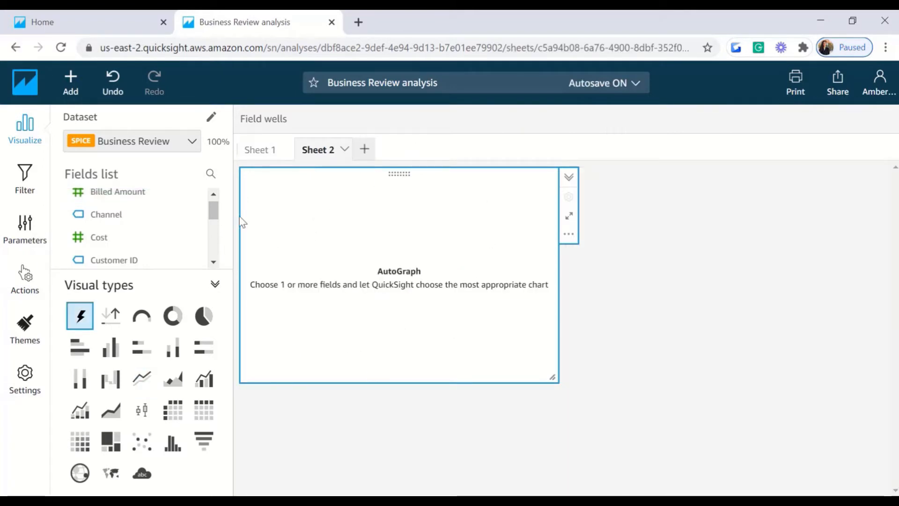
{"action": "left_click", "coordinate": [256, 154]}
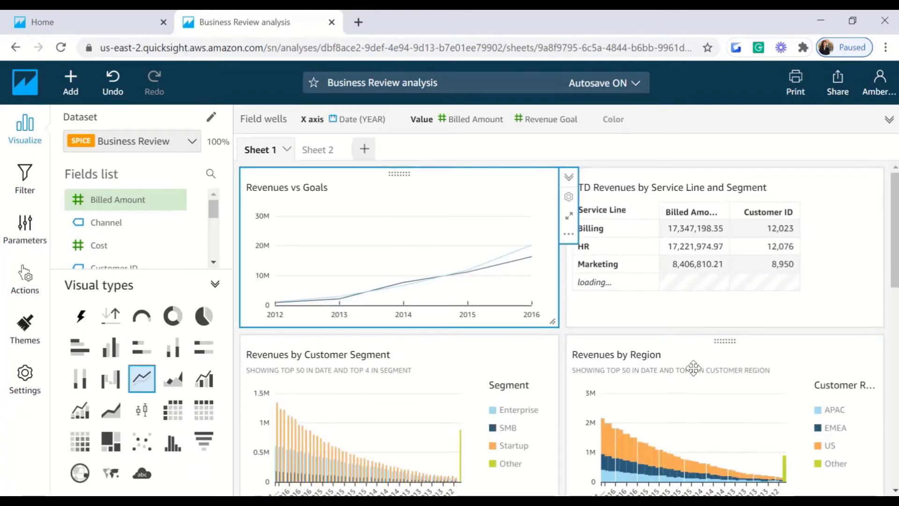
{"action": "scroll", "coordinate": [672, 365], "scroll_direction": "down", "scroll_amount": 2}
{"action": "scroll", "coordinate": [888, 419], "scroll_direction": "down", "scroll_amount": 8}
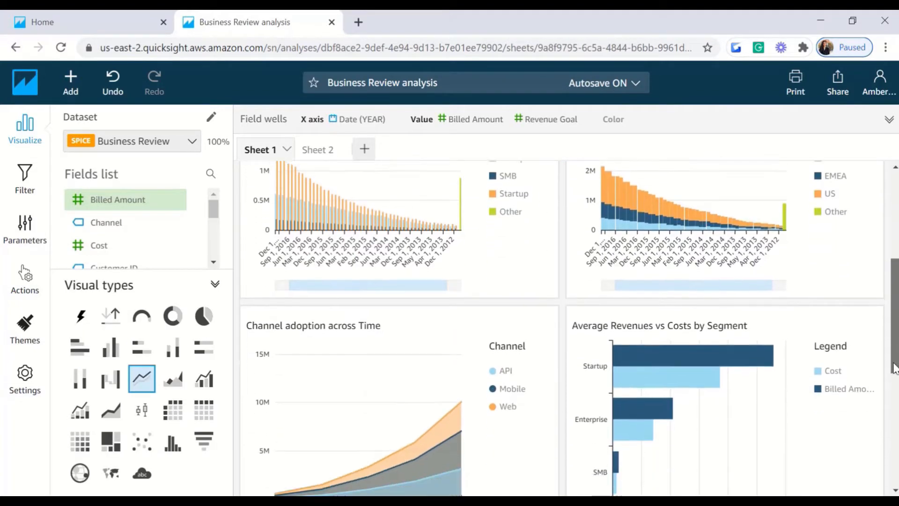
{"action": "scroll", "coordinate": [887, 420], "scroll_direction": "down", "scroll_amount": 3}
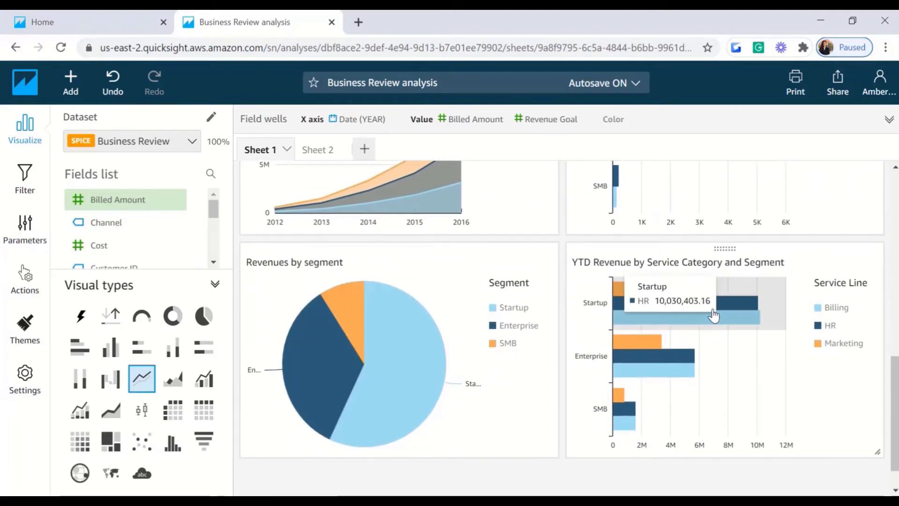
Step: Expand the Field wells to show Date (YEAR) against Billed Amount and Revenue Goal
{"action": "left_click", "coordinate": [78, 86]}
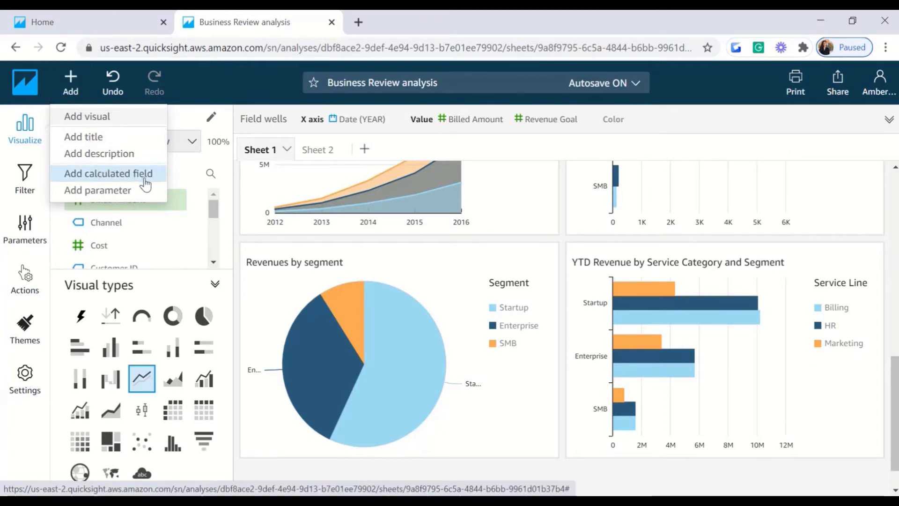
{"action": "left_click", "coordinate": [213, 92]}
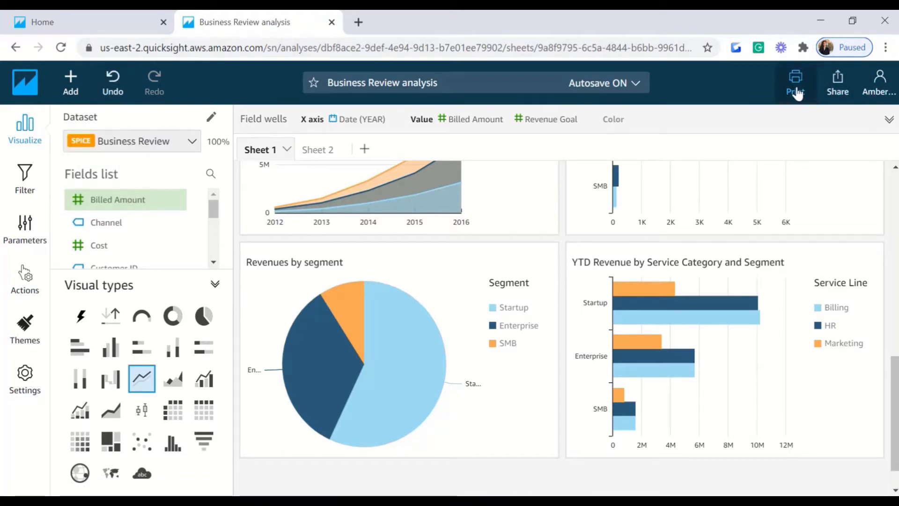
{"action": "left_click", "coordinate": [889, 120]}
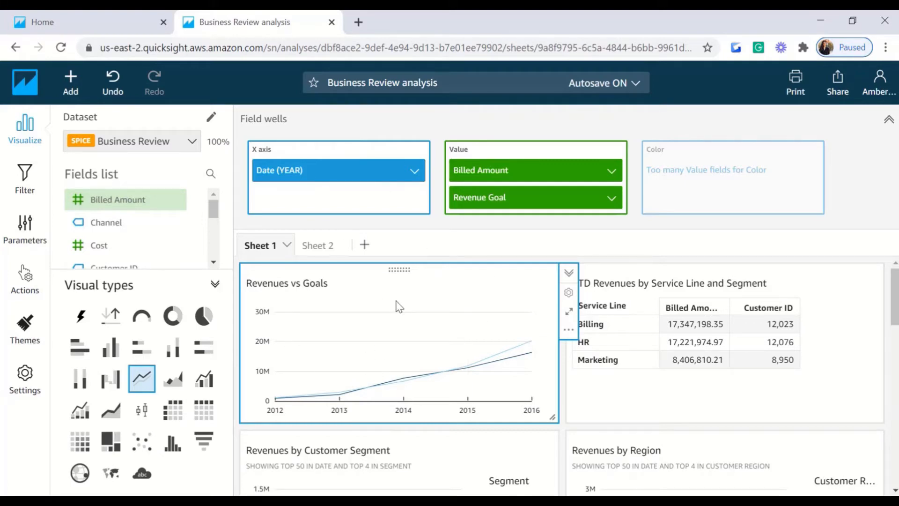
Step: Select the YTD Revenues table, then switch back to the QuickSight home tab's Analyses list
{"action": "left_click", "coordinate": [832, 288]}
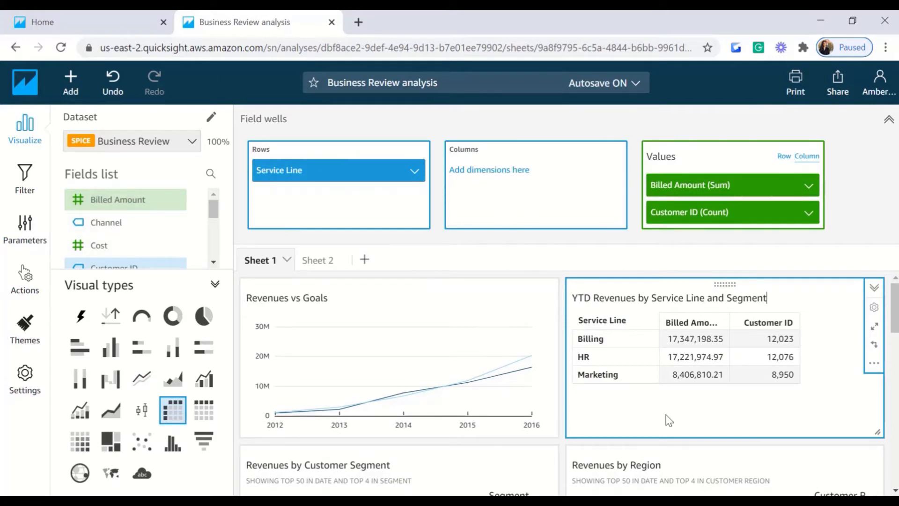
{"action": "left_click", "coordinate": [110, 19]}
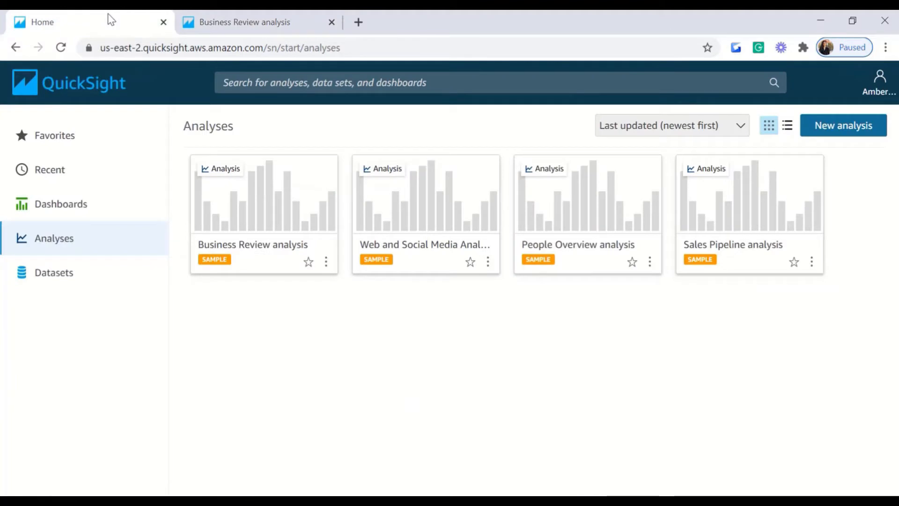
Step: From the Datasets page, start a new dataset to reach the data source choices
{"action": "left_click", "coordinate": [65, 282]}
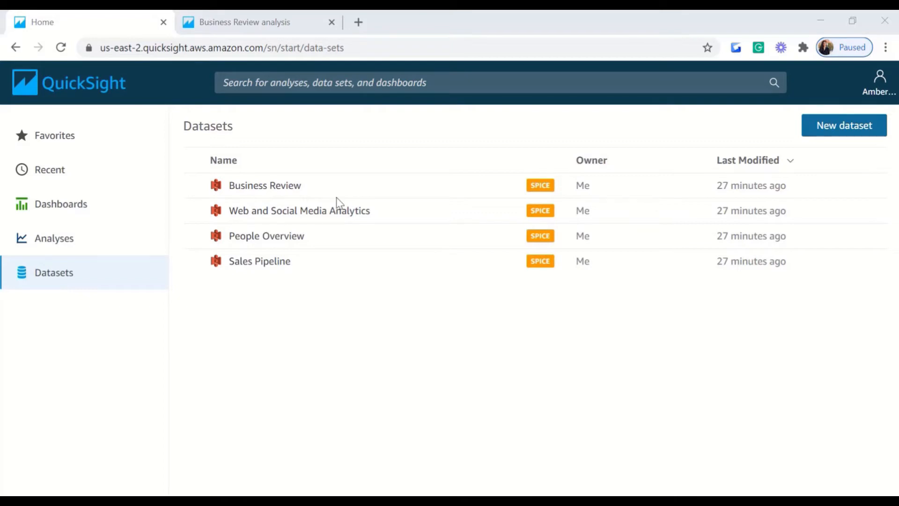
{"action": "left_click", "coordinate": [827, 134]}
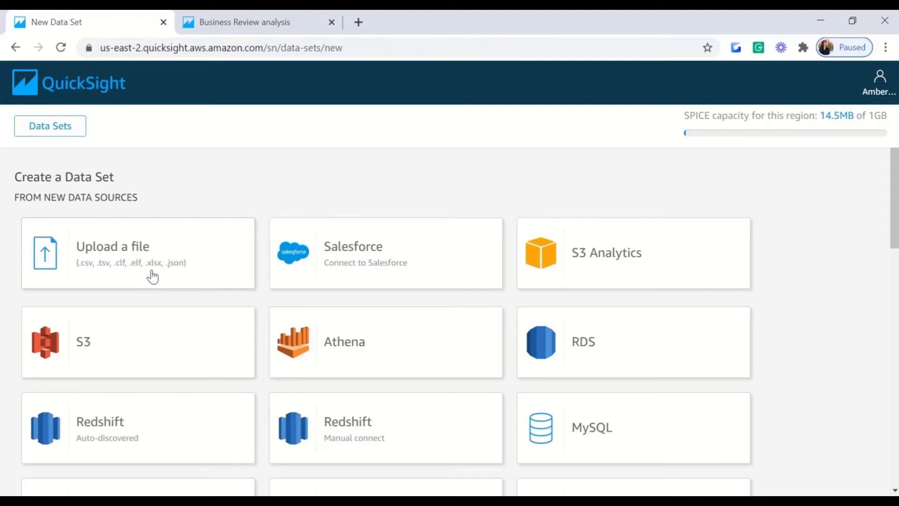
{"action": "left_click_drag", "start_coordinate": [894, 174], "coordinate": [895, 192]}
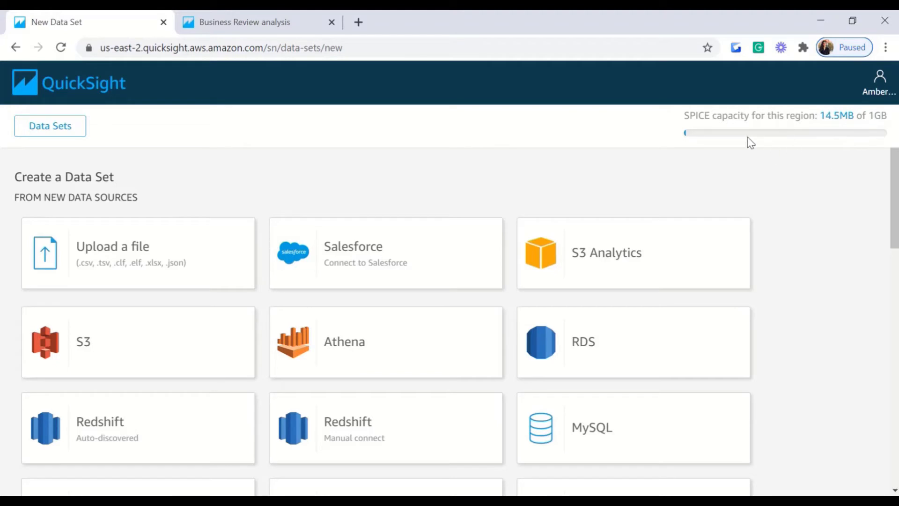
{"action": "scroll", "coordinate": [883, 317], "scroll_direction": "down", "scroll_amount": 12}
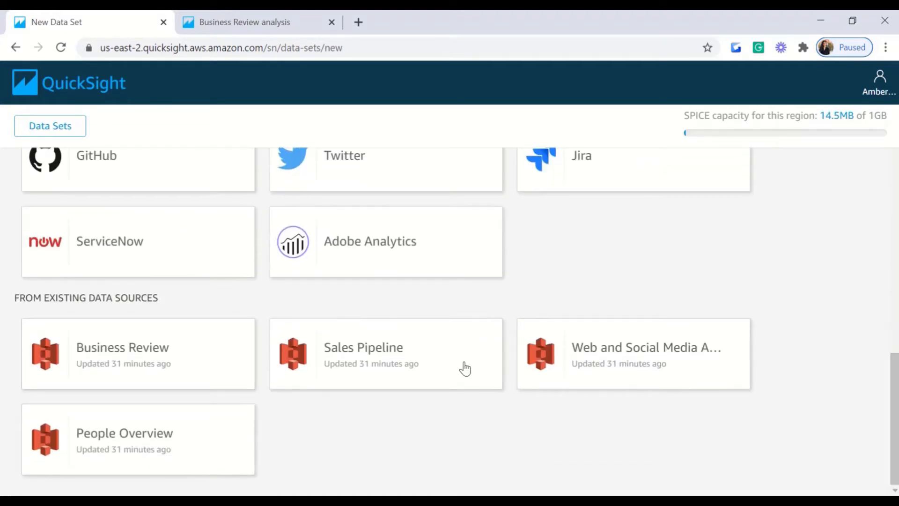
{"action": "scroll", "coordinate": [193, 426], "scroll_direction": "up", "scroll_amount": 3}
{"action": "scroll", "coordinate": [460, 322], "scroll_direction": "up", "scroll_amount": 10}
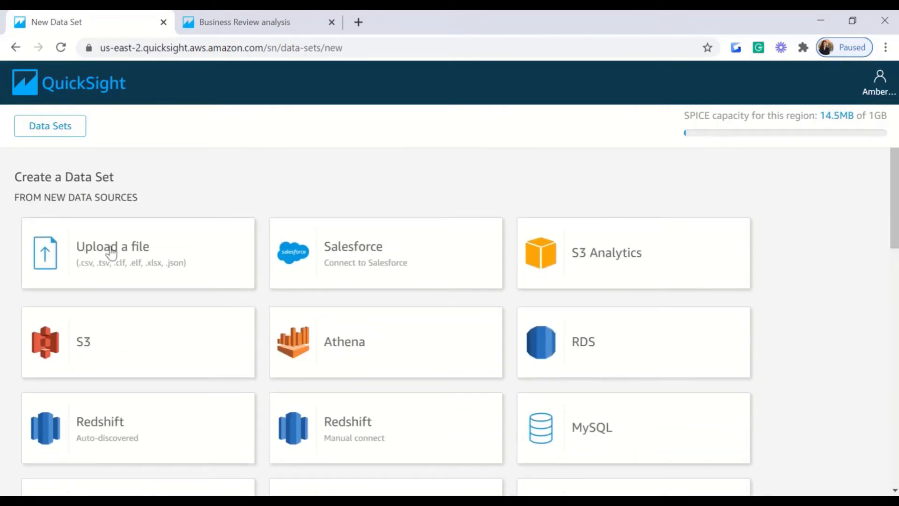
Step: Upload the Financial Sample.xlsx workbook from the computer and choose Sheet1
{"action": "left_click", "coordinate": [111, 253]}
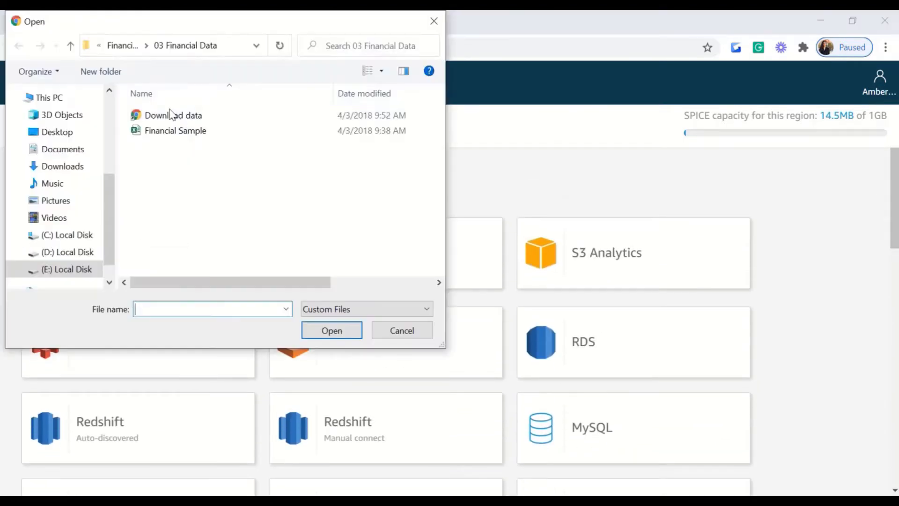
{"action": "left_click", "coordinate": [165, 141]}
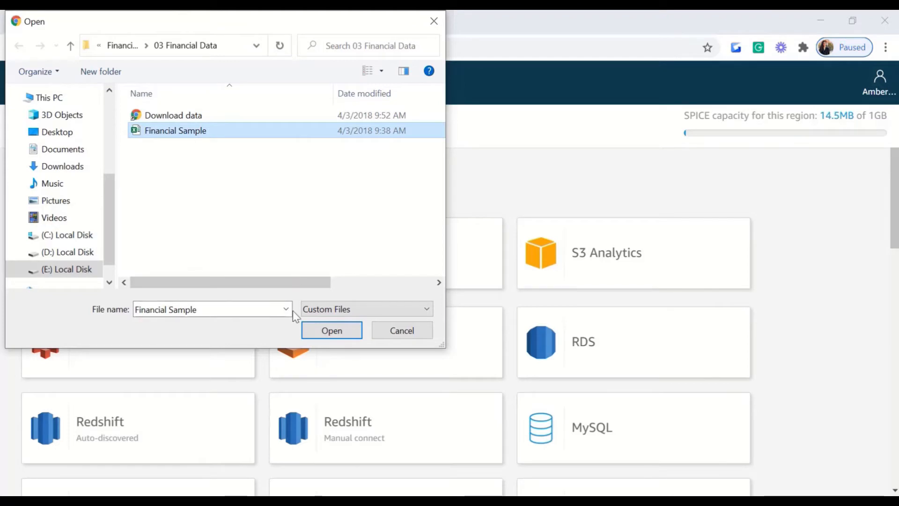
{"action": "left_click", "coordinate": [329, 332]}
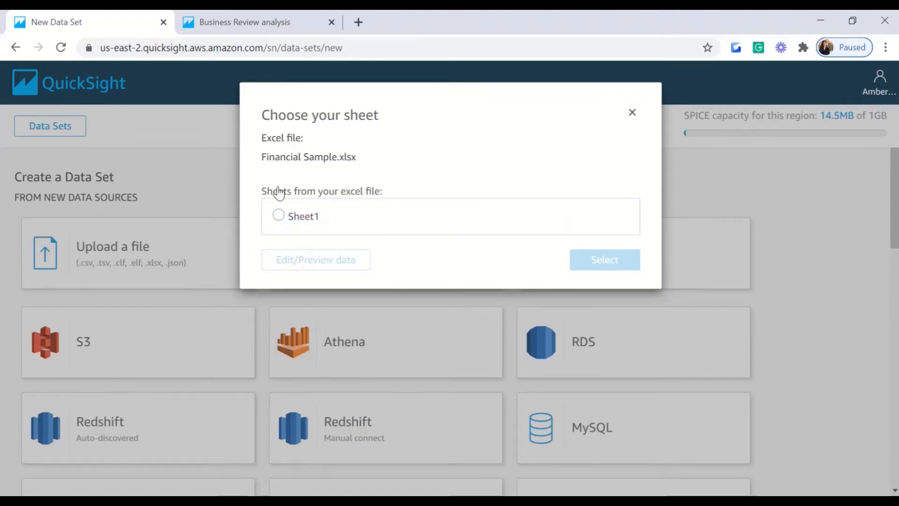
{"action": "left_click", "coordinate": [280, 216]}
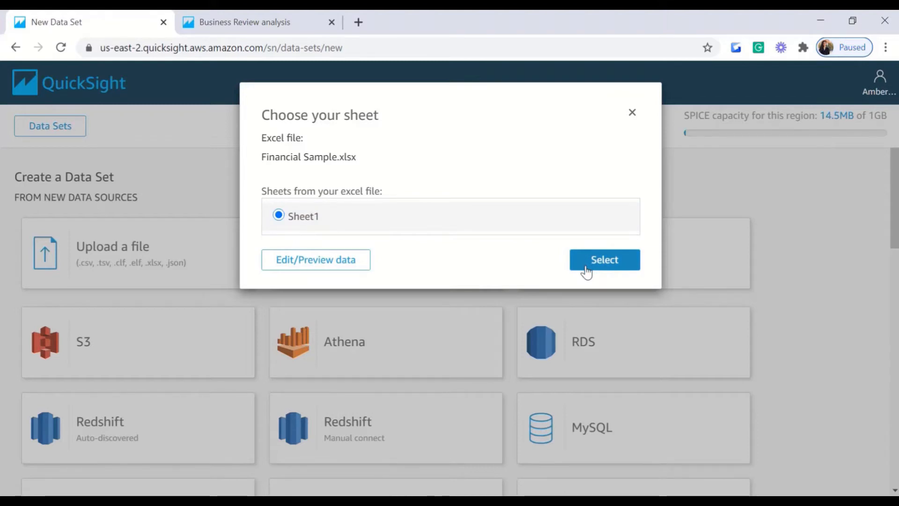
Step: Open Edit/Preview data for Financial Sample and scroll through its Fields list
{"action": "left_click", "coordinate": [303, 266]}
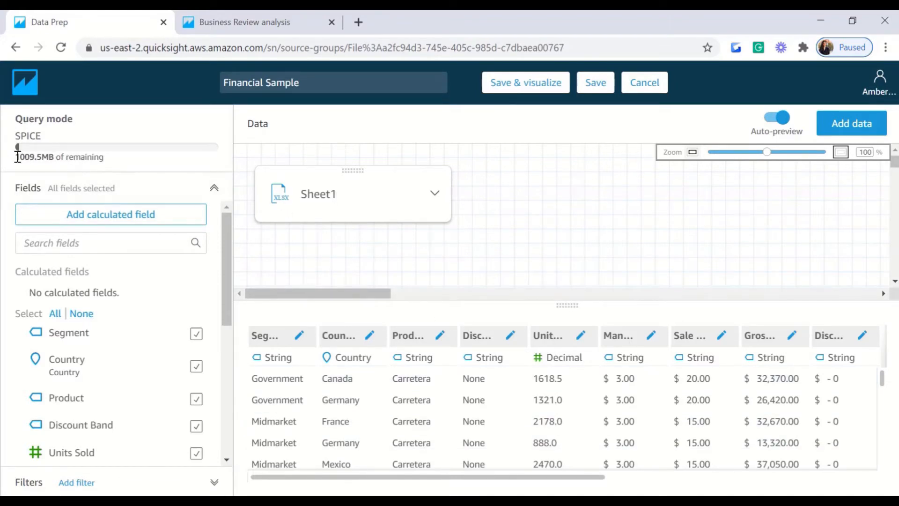
{"action": "left_click_drag", "start_coordinate": [17, 156], "coordinate": [51, 156]}
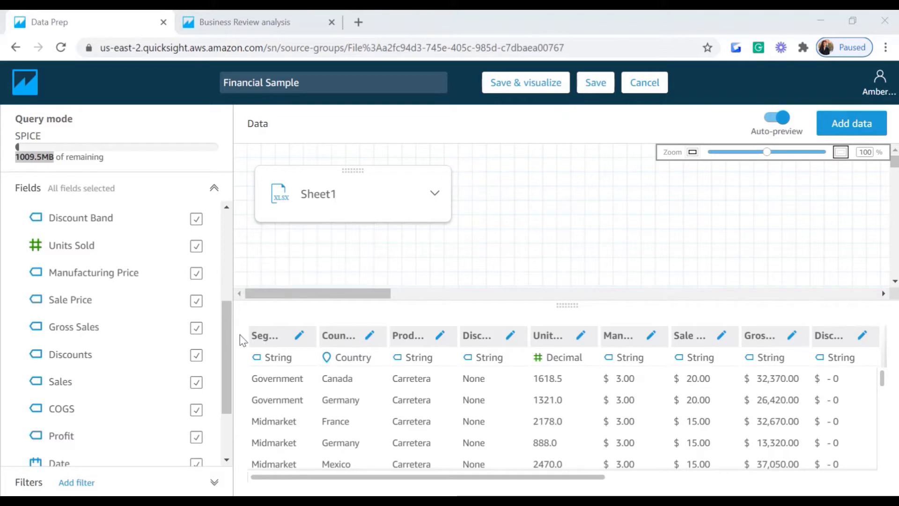
{"action": "left_click_drag", "start_coordinate": [227, 330], "coordinate": [226, 240]}
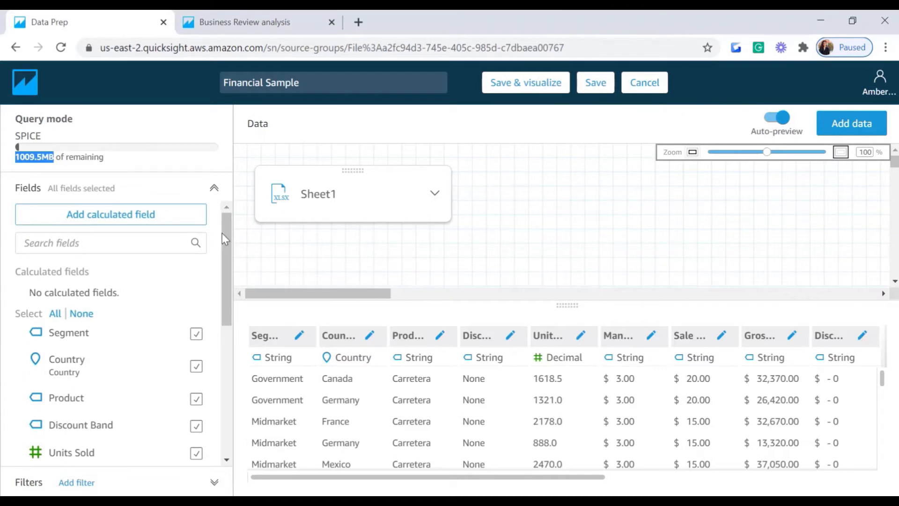
{"action": "left_click_drag", "start_coordinate": [229, 249], "coordinate": [234, 280]}
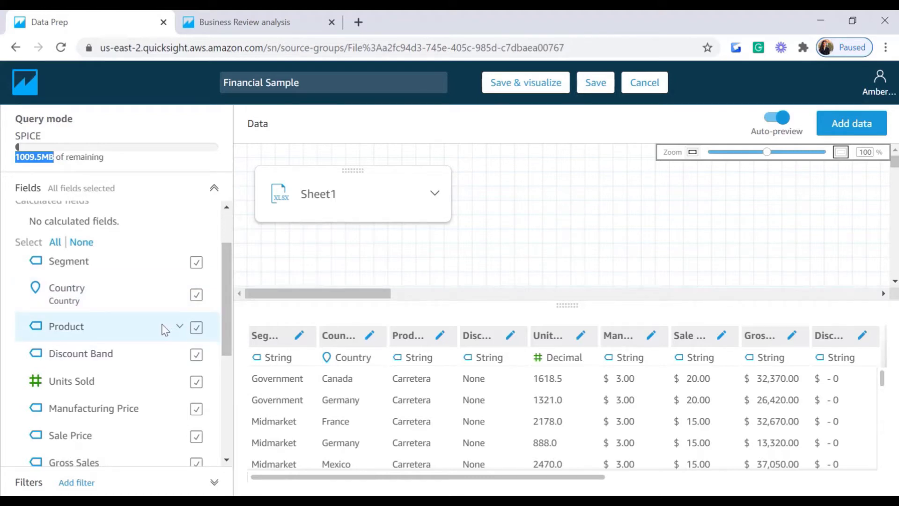
{"action": "mouse_move", "coordinate": [224, 313]}
{"action": "left_mouse_down"}
{"action": "mouse_move", "coordinate": [226, 389]}
{"action": "mouse_move", "coordinate": [226, 330]}
{"action": "left_mouse_up"}
Step: Uncheck Manufacturing Price in the Fields list so only the other 15 fields remain
{"action": "left_click", "coordinate": [196, 365]}
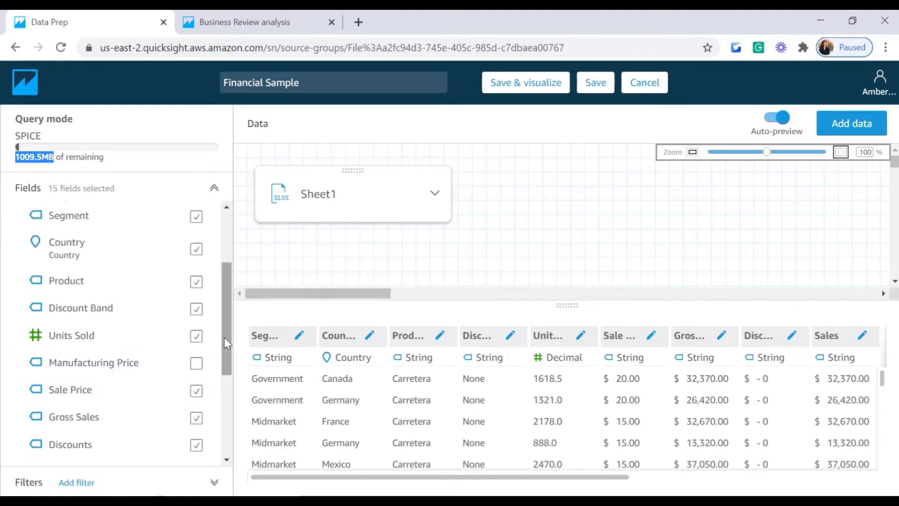
{"action": "left_click", "coordinate": [197, 365]}
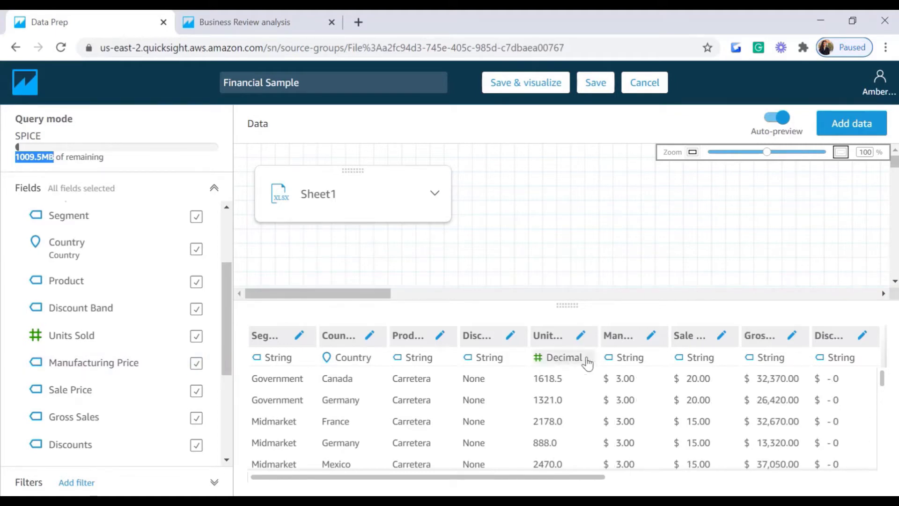
{"action": "left_click", "coordinate": [196, 368]}
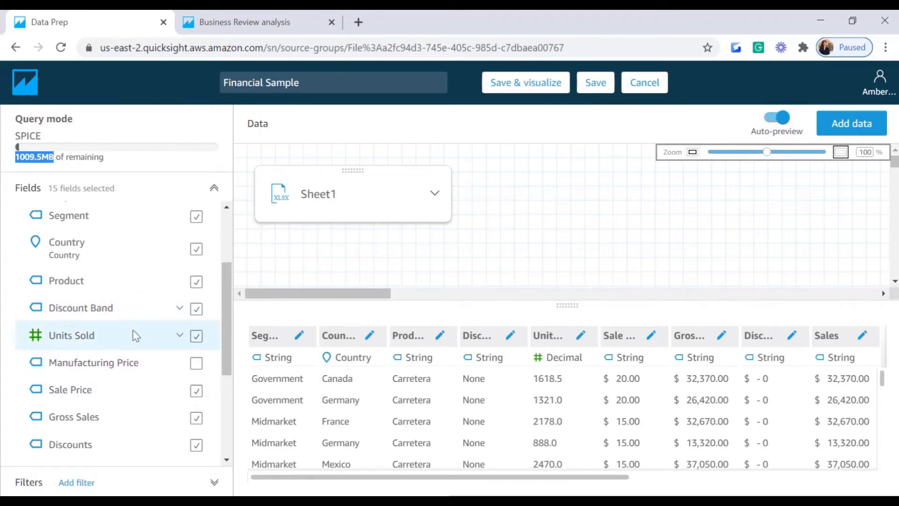
{"action": "left_click_drag", "start_coordinate": [226, 342], "coordinate": [226, 387]}
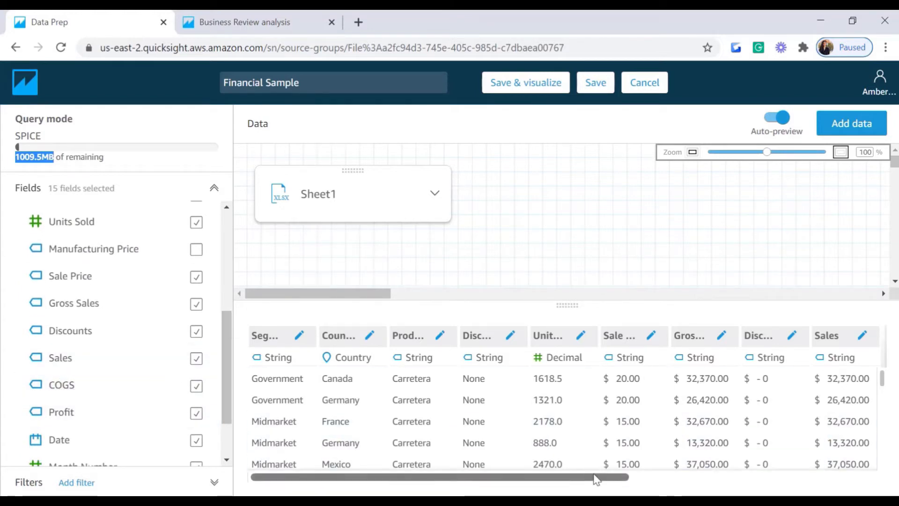
Step: Rename the COGS column to 'Cost Of Goods Sold' and apply the change
{"action": "left_click_drag", "start_coordinate": [596, 479], "coordinate": [744, 485]}
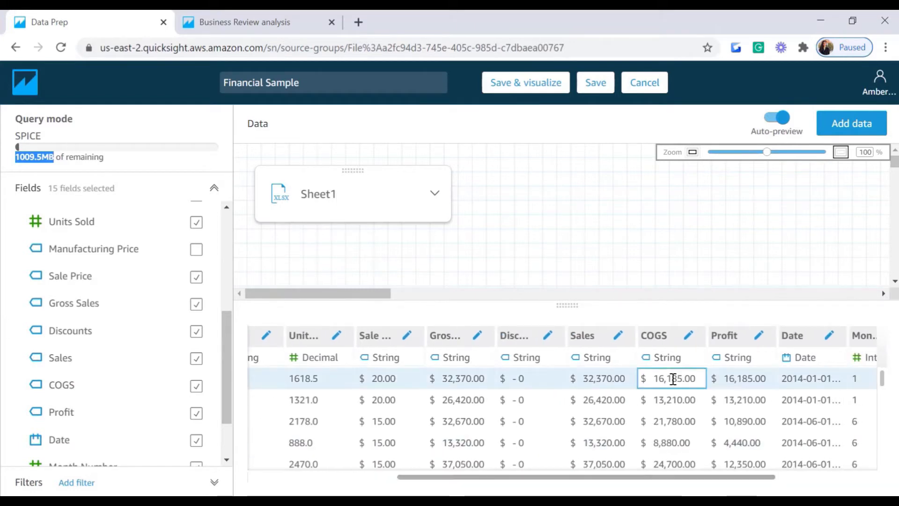
{"action": "left_click", "coordinate": [689, 342]}
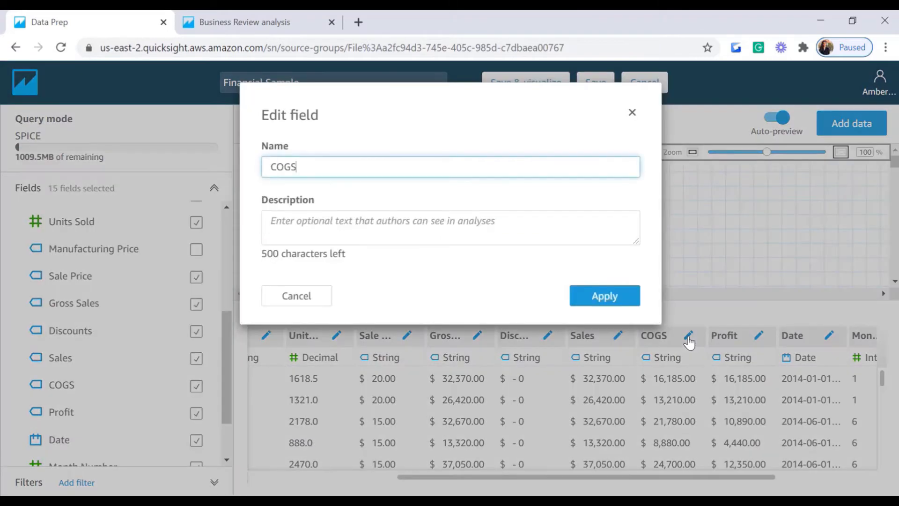
{"action": "left_click", "coordinate": [277, 167]}
{"action": "type", "text": "ost Of"}
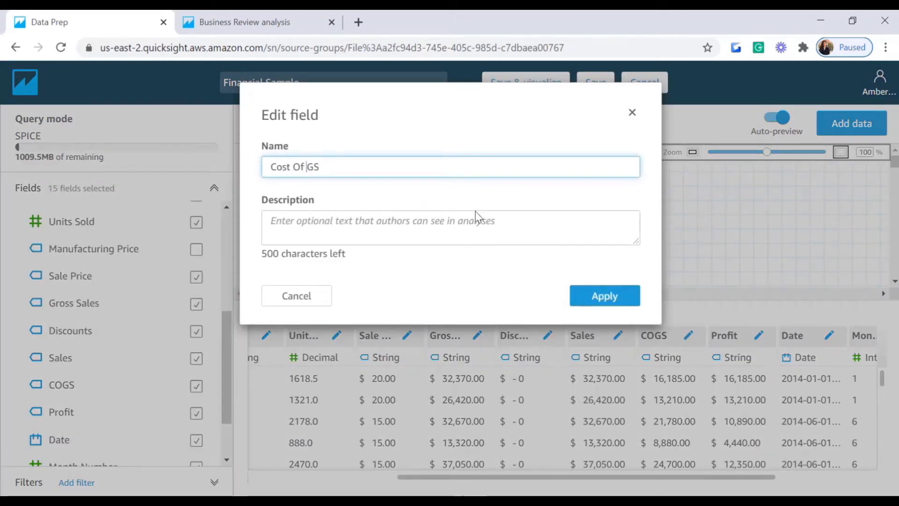
{"action": "key", "text": "Right"}
{"action": "type", "text": "oods"}
{"action": "key", "text": "Right"}
{"action": "type", "text": "old"}
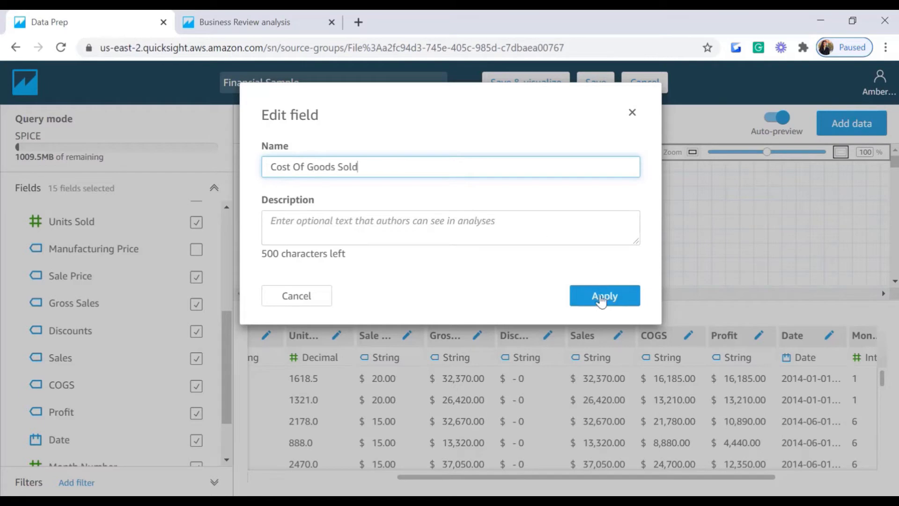
{"action": "left_click", "coordinate": [605, 297]}
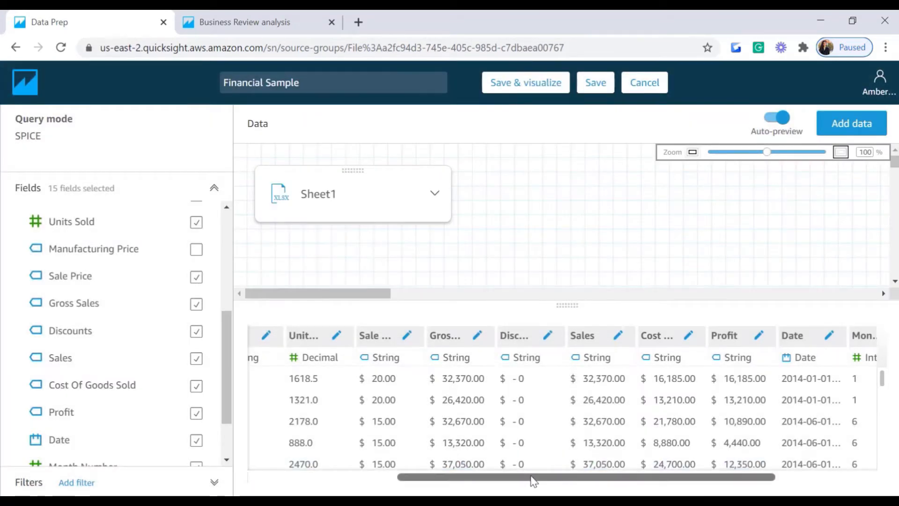
{"action": "left_click_drag", "start_coordinate": [533, 480], "coordinate": [675, 486]}
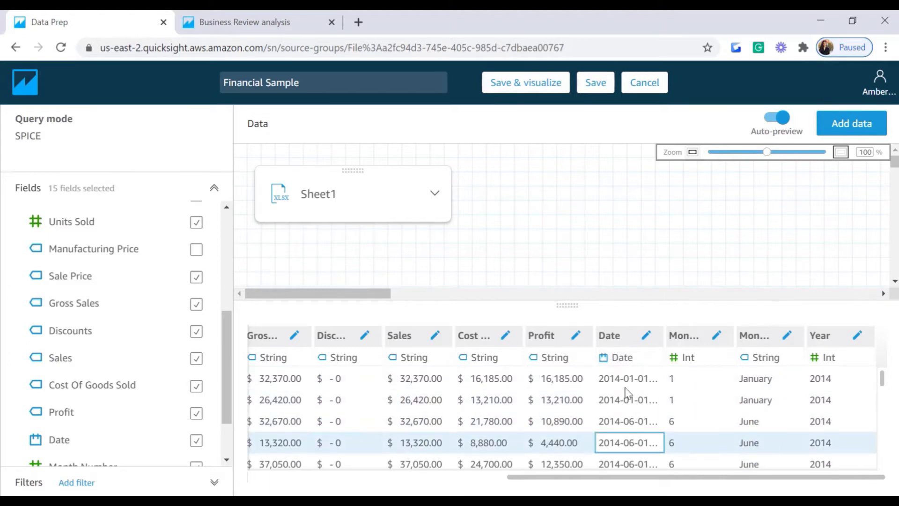
Step: Change Profit's data type to Integer, then to Decimal, from its column header
{"action": "left_click", "coordinate": [555, 358]}
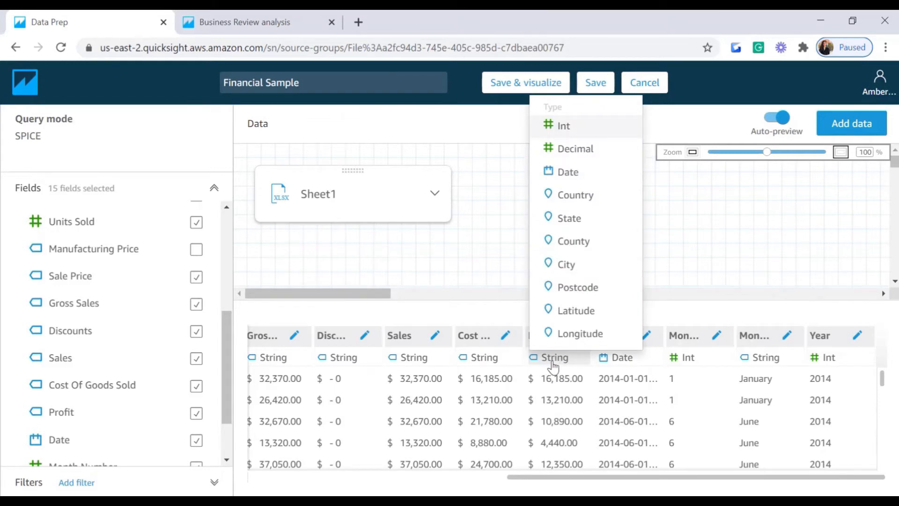
{"action": "left_click", "coordinate": [567, 125]}
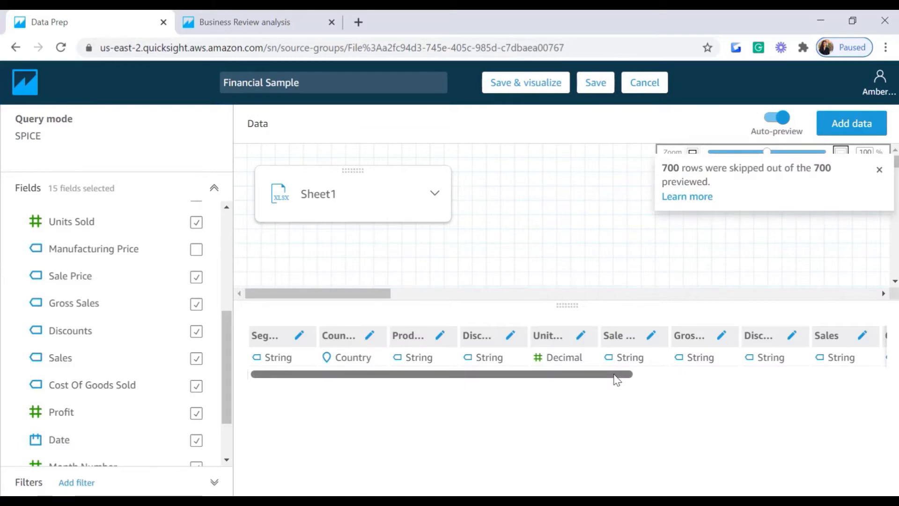
{"action": "scroll", "coordinate": [617, 379], "scroll_direction": "right", "scroll_amount": 6}
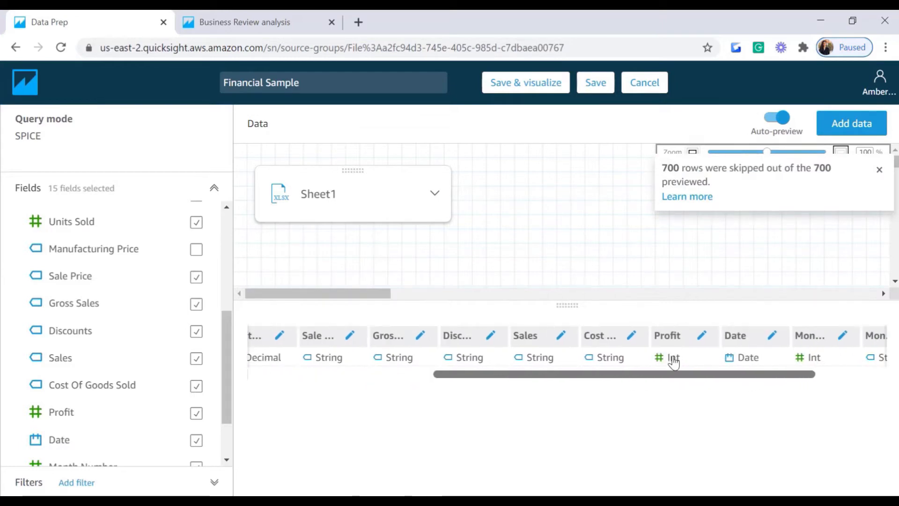
{"action": "left_click", "coordinate": [674, 359]}
{"action": "left_click", "coordinate": [695, 125]}
{"action": "left_click_drag", "start_coordinate": [707, 370], "coordinate": [806, 370]}
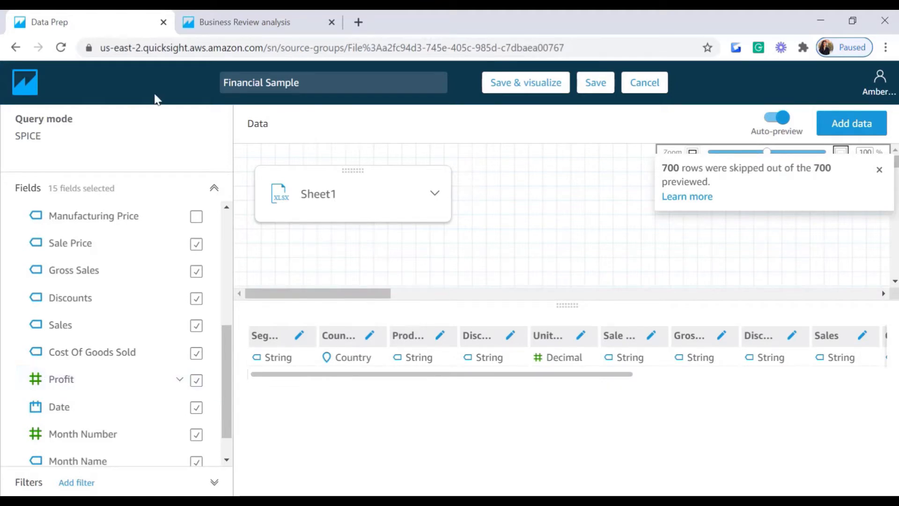
Step: Set the Profit field to Decimal from its Fields list options and check the preview
{"action": "left_click", "coordinate": [179, 379]}
{"action": "mouse_move", "coordinate": [233, 344]}
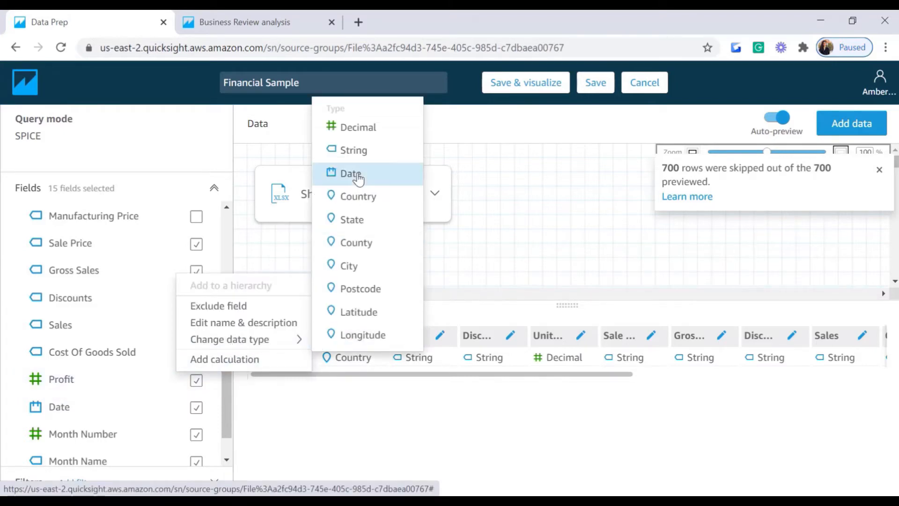
{"action": "left_click", "coordinate": [352, 127]}
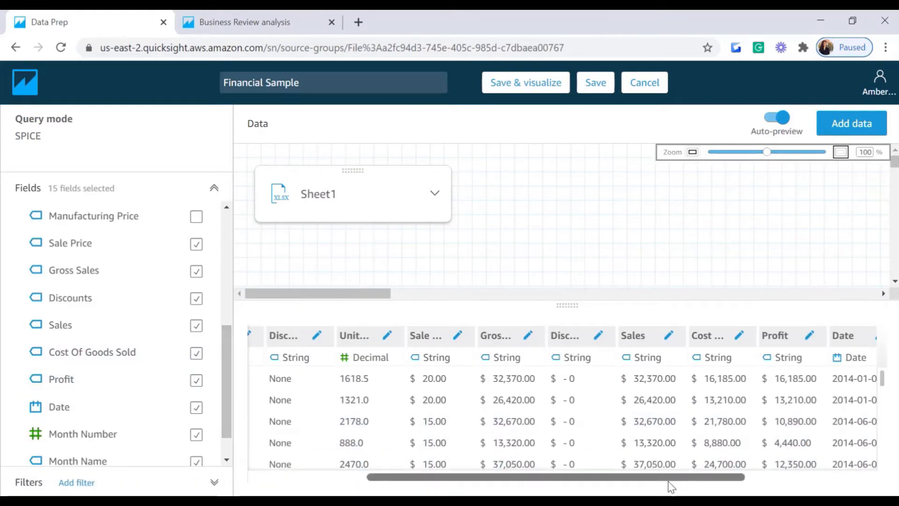
{"action": "left_click_drag", "start_coordinate": [670, 482], "coordinate": [749, 483]}
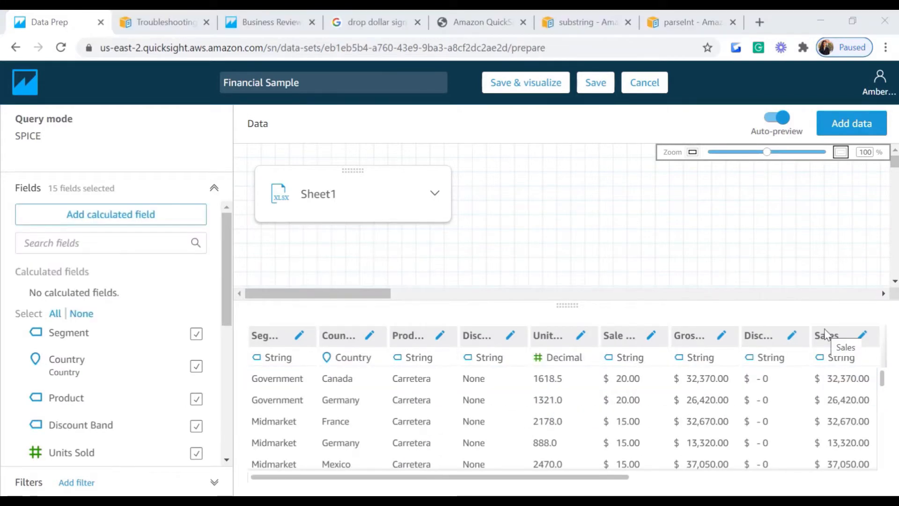
Step: Add a calculation on Discounts with the formula replace(Discounts,'$','')
{"action": "left_click_drag", "start_coordinate": [226, 312], "coordinate": [227, 347]}
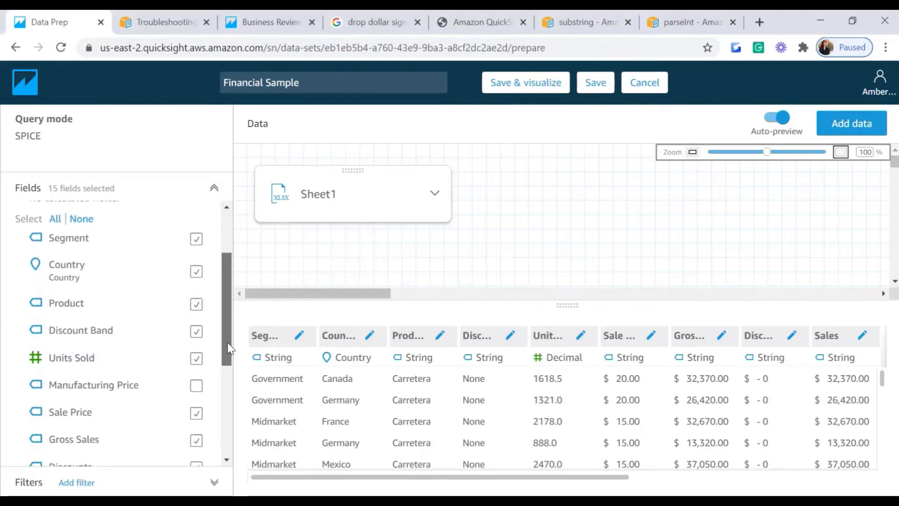
{"action": "scroll", "coordinate": [77, 391], "scroll_direction": "down", "scroll_amount": 2}
{"action": "left_click_drag", "start_coordinate": [549, 477], "coordinate": [586, 482]}
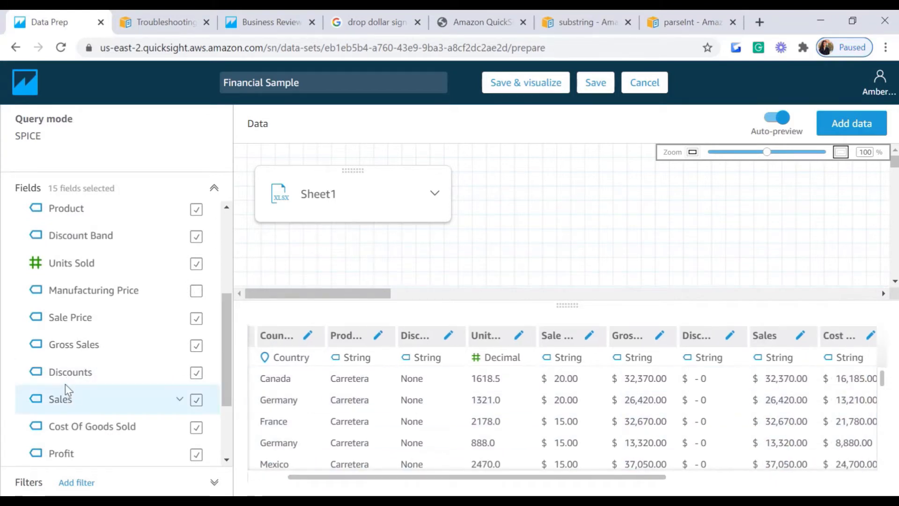
{"action": "left_click", "coordinate": [180, 375]}
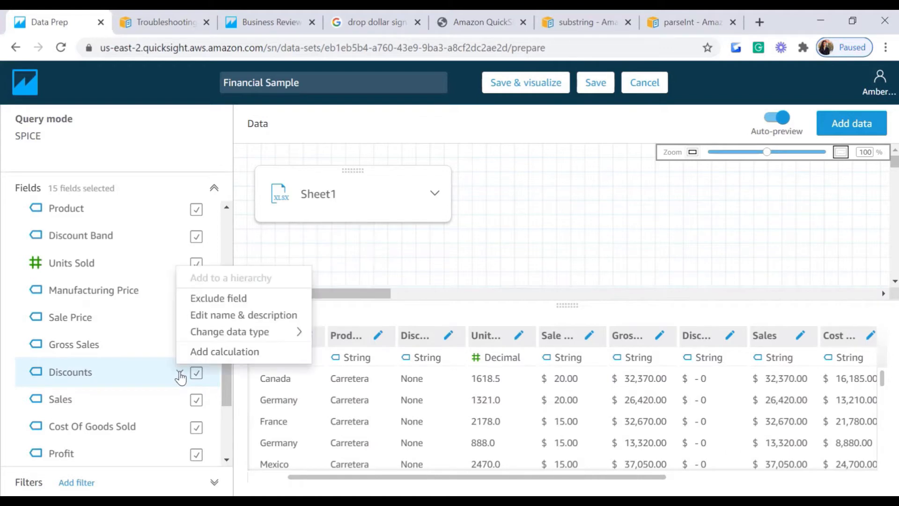
{"action": "left_click", "coordinate": [206, 352]}
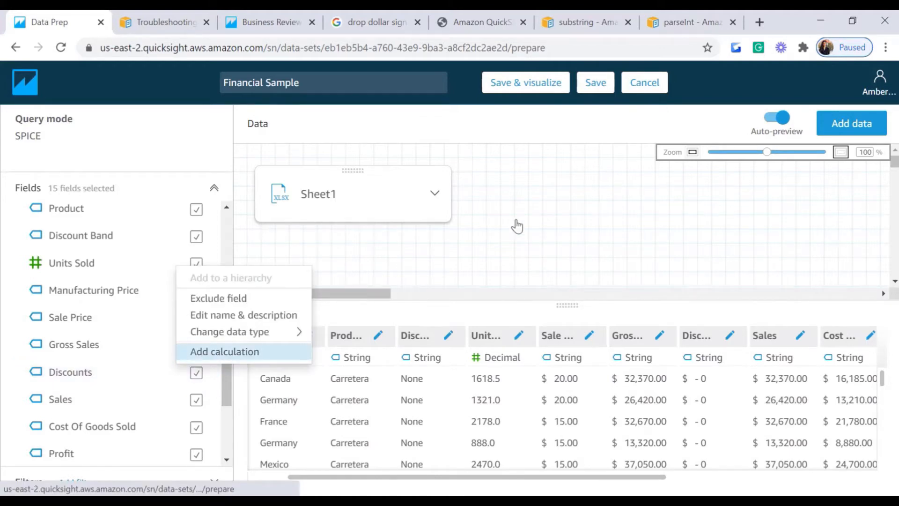
{"action": "left_click", "coordinate": [41, 196]}
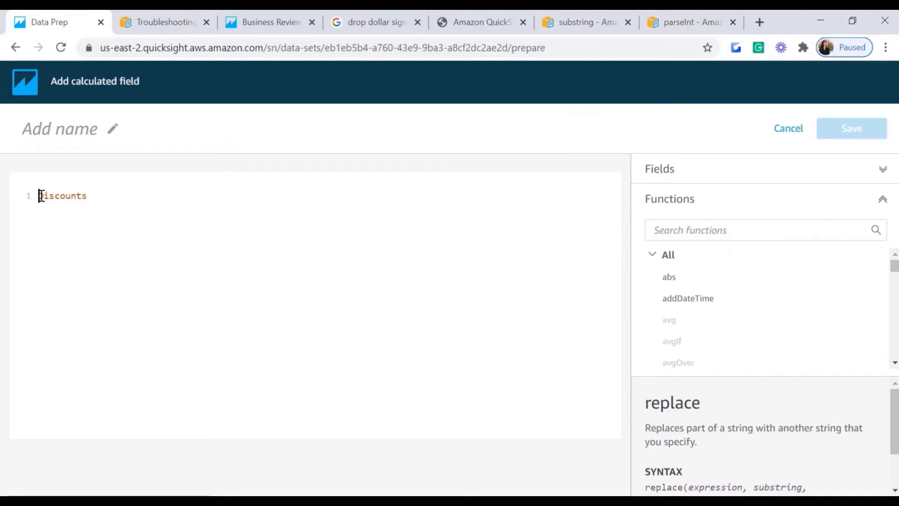
{"action": "type", "text": "rep"}
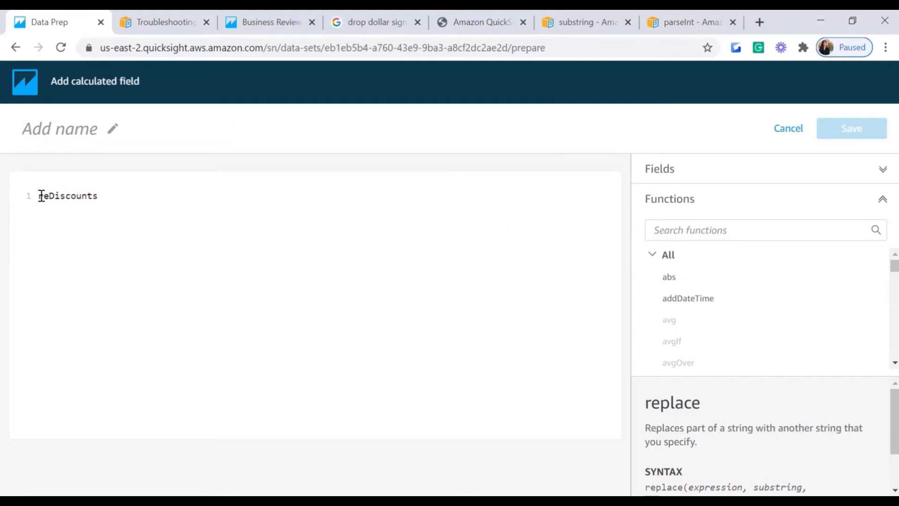
{"action": "type", "text": "lace("}
{"action": "key", "text": "End"}
{"action": "type", "text": ",''"}
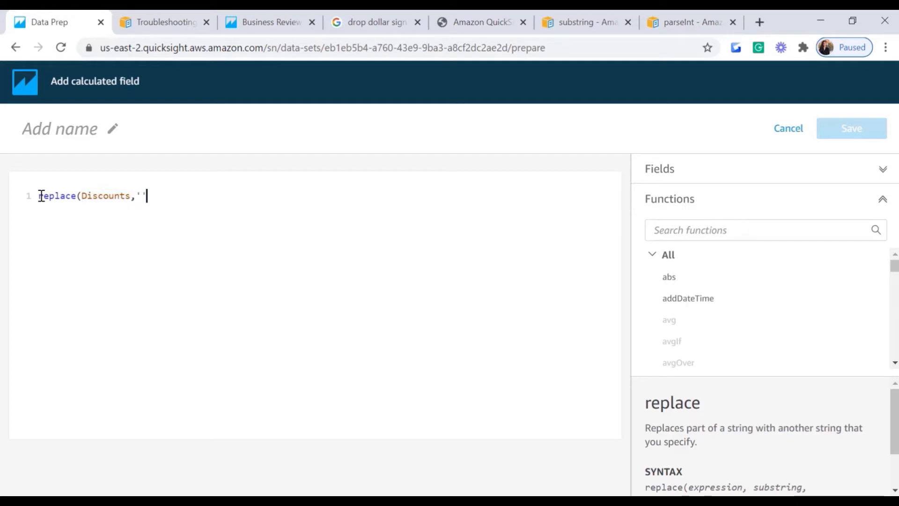
{"action": "type", "text": "$"}
{"action": "key", "text": "Right"}
{"action": "left_click", "coordinate": [48, 196]}
Step: Name the calculated field 'Discounts New' and save it
{"action": "left_click", "coordinate": [57, 133]}
{"action": "type", "text": "Discounts"}
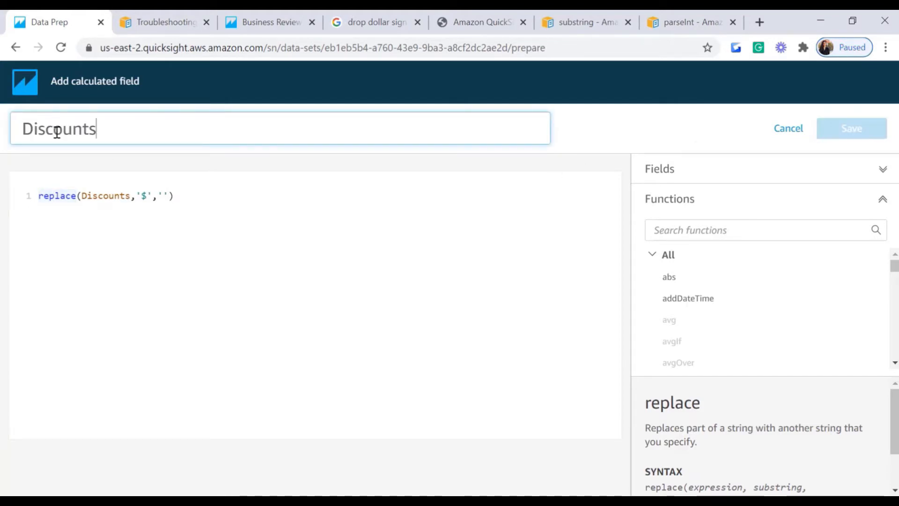
{"action": "type", "text": " New"}
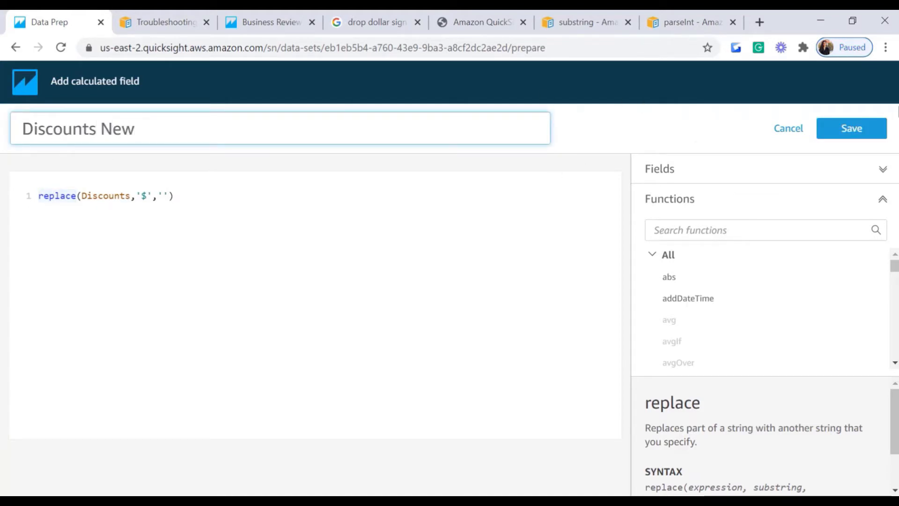
{"action": "left_click", "coordinate": [852, 129]}
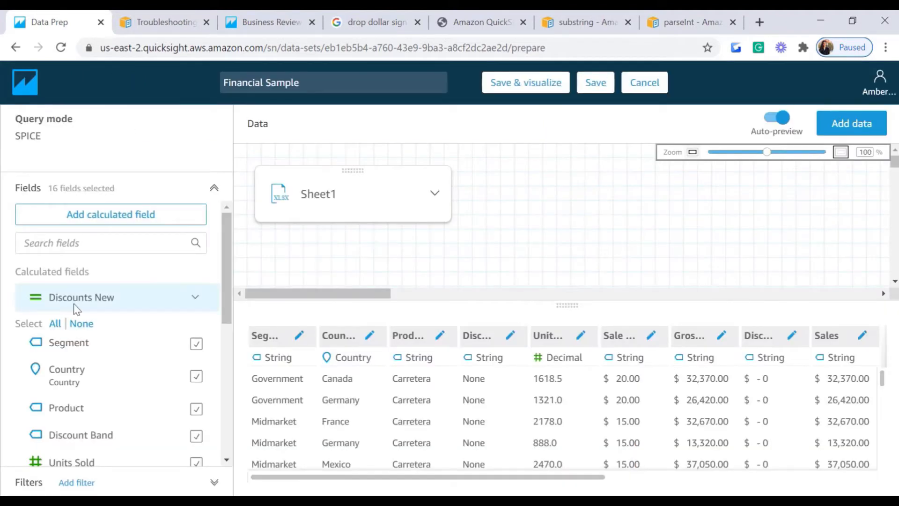
Step: Compare Discounts New values against Discounts, then reopen the Discounts New formula for editing
{"action": "left_click_drag", "start_coordinate": [520, 477], "coordinate": [808, 476]}
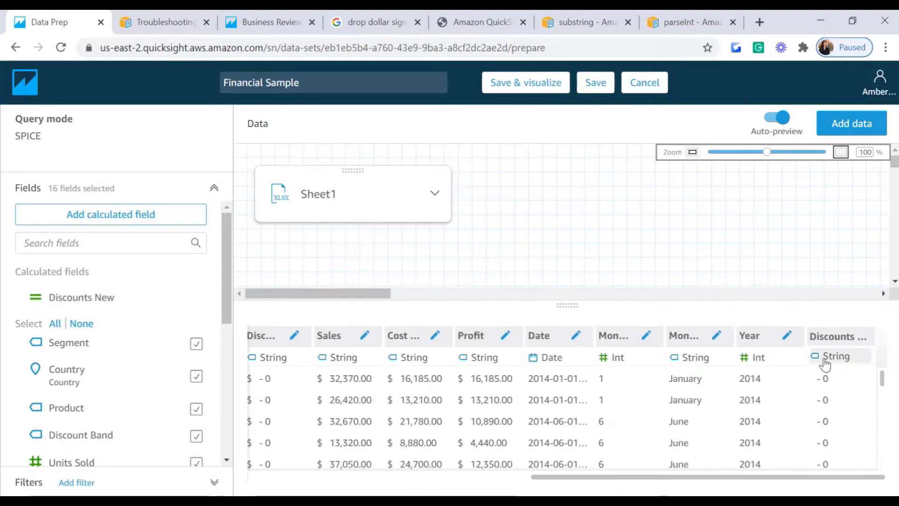
{"action": "left_click", "coordinate": [825, 380]}
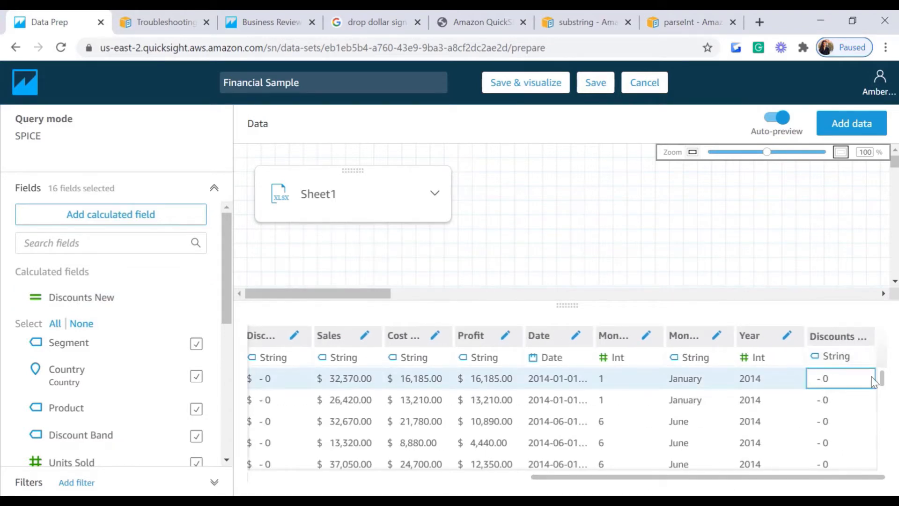
{"action": "left_click", "coordinate": [265, 402]}
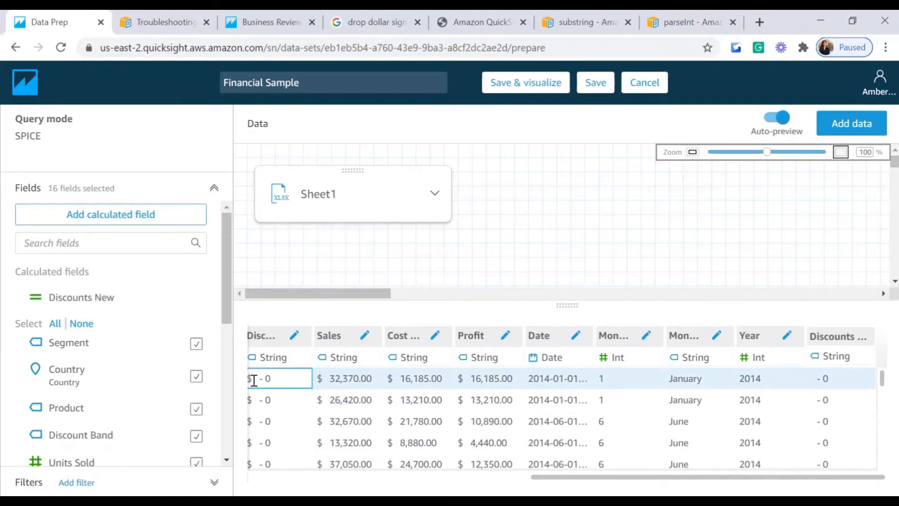
{"action": "left_click", "coordinate": [864, 361]}
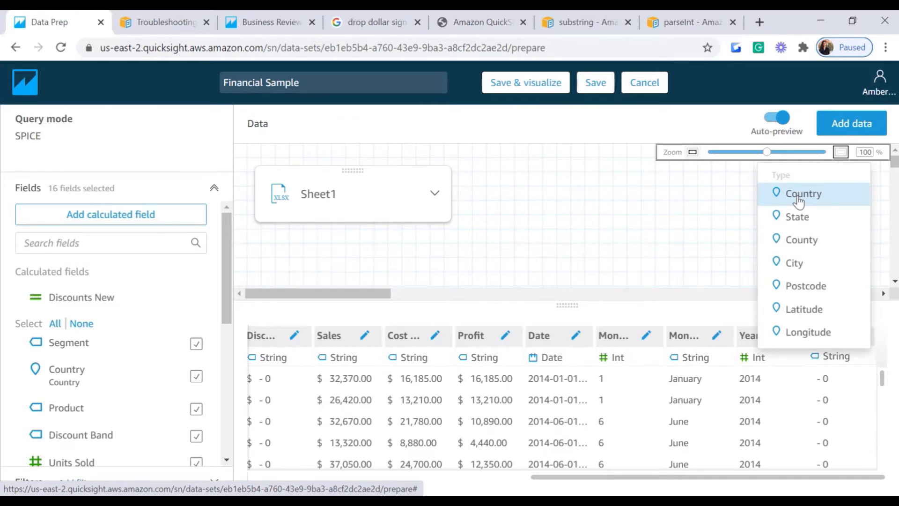
{"action": "left_click", "coordinate": [211, 300]}
{"action": "left_click", "coordinate": [241, 333]}
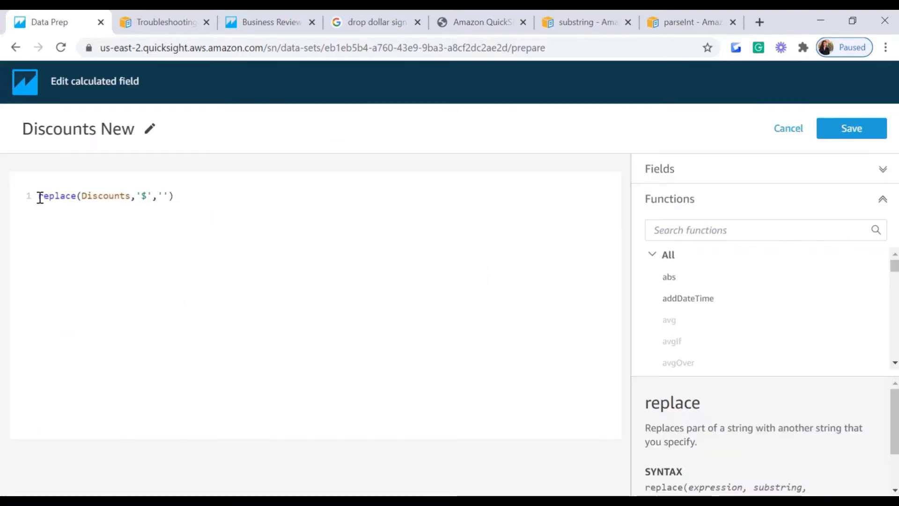
Step: Change the Discounts New formula to parseDecimal(replace(Discounts,'$','')) and save it
{"action": "left_click", "coordinate": [688, 228]}
{"action": "type", "text": "parse"}
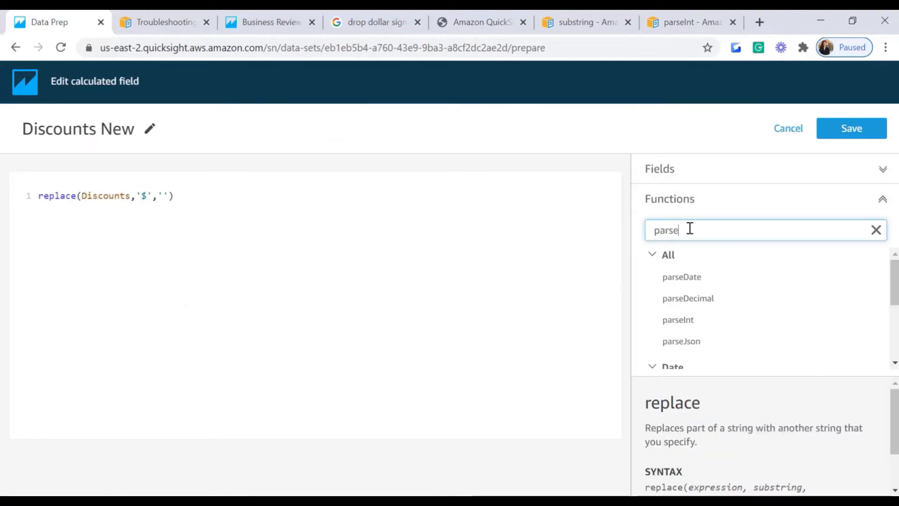
{"action": "left_click", "coordinate": [689, 309]}
{"action": "double_click", "coordinate": [688, 309]}
{"action": "key", "text": "Delete"}
{"action": "key", "text": "Right"}
{"action": "key", "text": "Right"}
{"action": "key", "text": "Right"}
{"action": "key", "text": "Right"}
{"action": "key", "text": "Right"}
{"action": "key", "text": "Right"}
{"action": "key", "text": "Right"}
{"action": "key", "text": "Right"}
{"action": "key", "text": "Right"}
{"action": "key", "text": "Right"}
{"action": "key", "text": "Right"}
{"action": "key", "text": "Right"}
{"action": "key", "text": "Right"}
{"action": "key", "text": "Right"}
{"action": "key", "text": "Right"}
{"action": "key", "text": "Right"}
{"action": "key", "text": "Right"}
{"action": "key", "text": "Right"}
{"action": "key", "text": "Right"}
{"action": "key", "text": "Right"}
{"action": "type", "text": ")"}
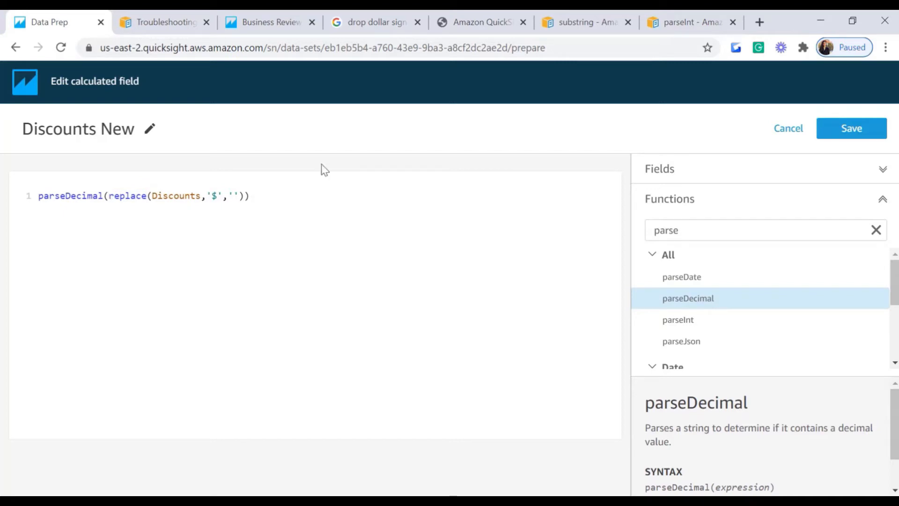
{"action": "left_click", "coordinate": [839, 131]}
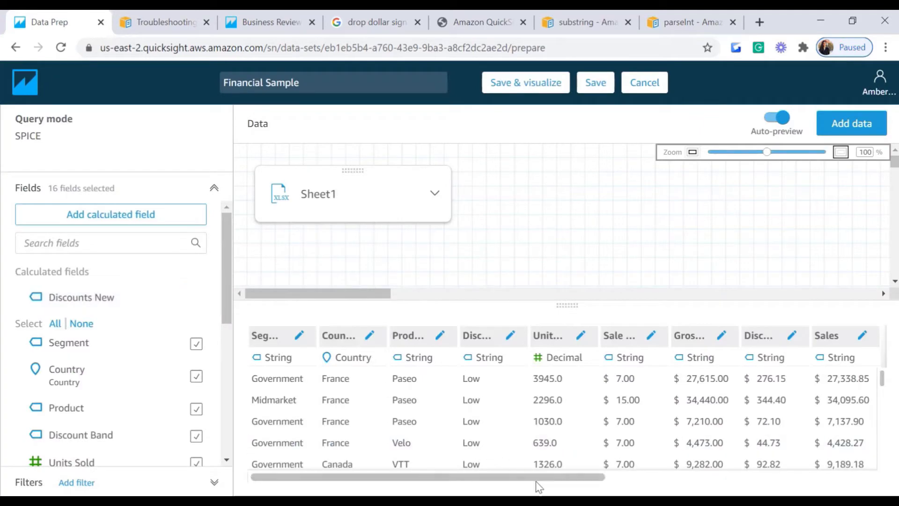
Step: Scroll the Financial Sample preview table, which now has no calculated fields and 15 fields selected
{"action": "left_click_drag", "start_coordinate": [539, 487], "coordinate": [834, 440]}
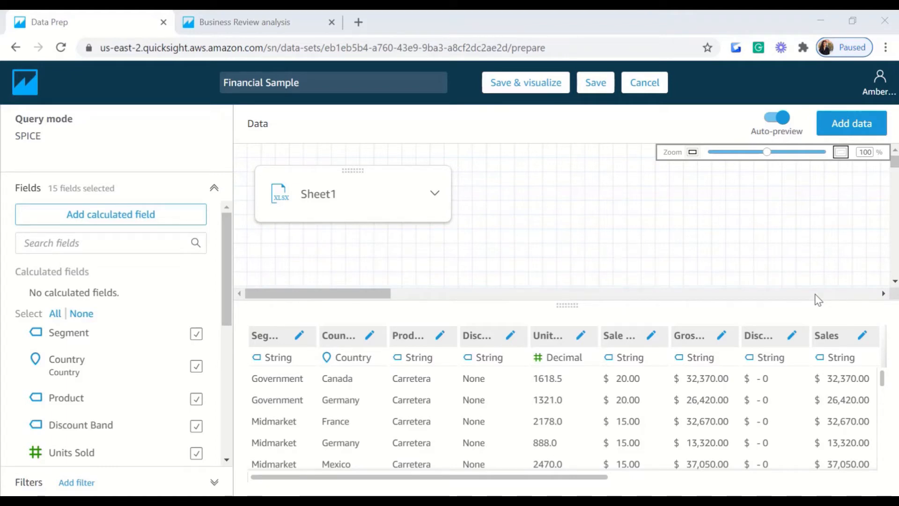
Step: Inspect the Date and month values in the first rows of the preview table
{"action": "left_click", "coordinate": [110, 216]}
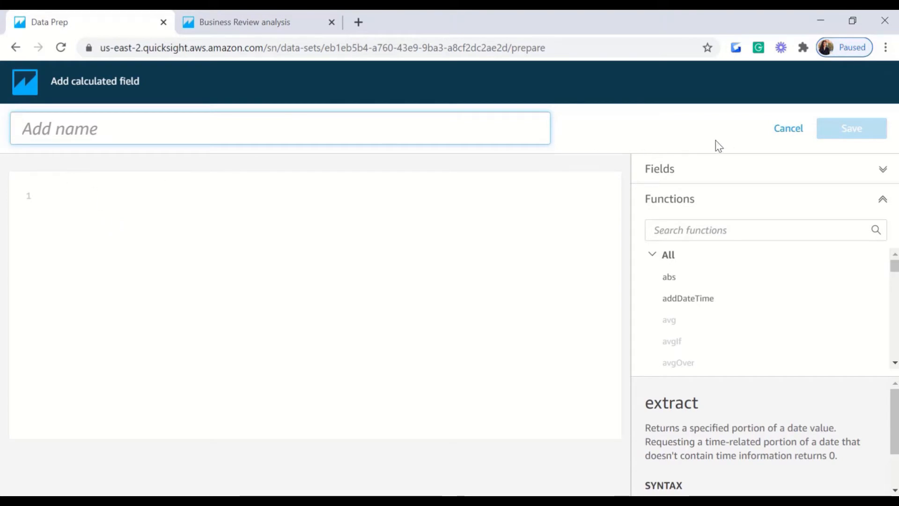
{"action": "left_click", "coordinate": [777, 132]}
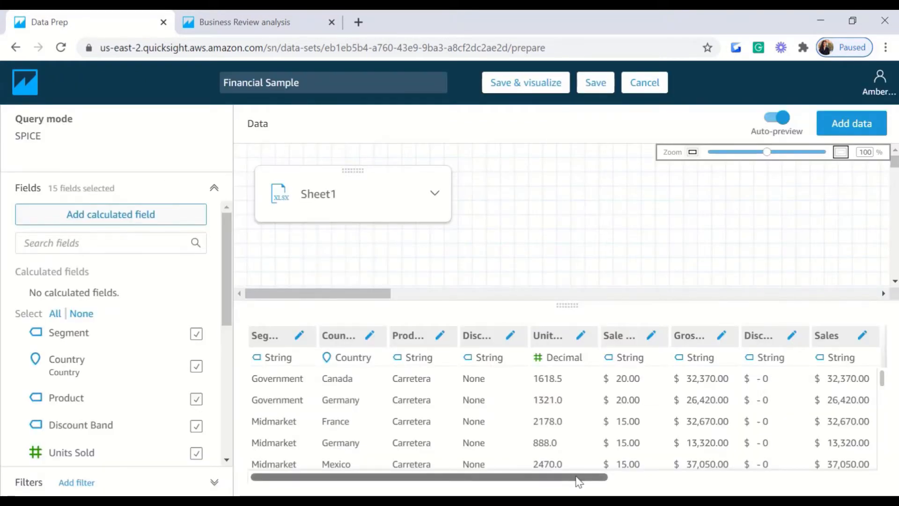
{"action": "left_click_drag", "start_coordinate": [580, 482], "coordinate": [857, 481]}
{"action": "left_click", "coordinate": [716, 377]}
{"action": "left_click", "coordinate": [574, 421]}
{"action": "left_click", "coordinate": [580, 377]}
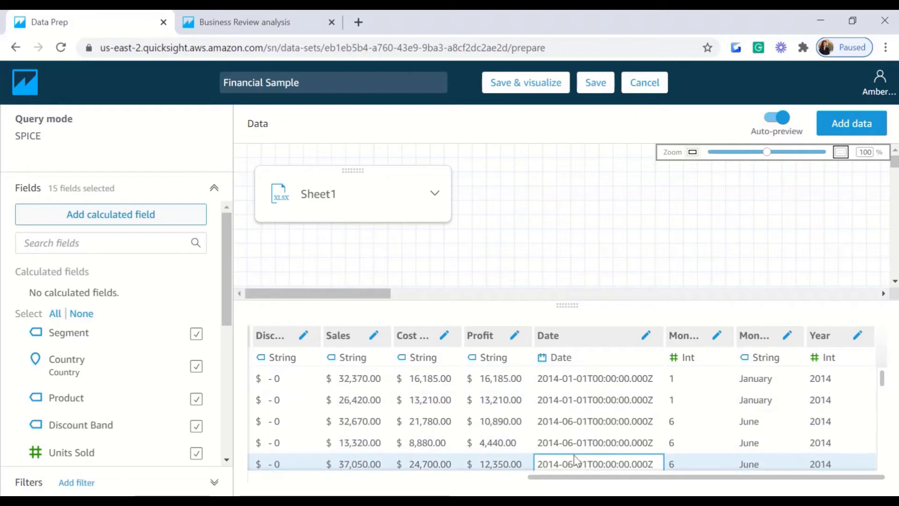
Step: Write a calculated field named Day with formula extract('DD',{Date})
{"action": "left_click", "coordinate": [94, 223]}
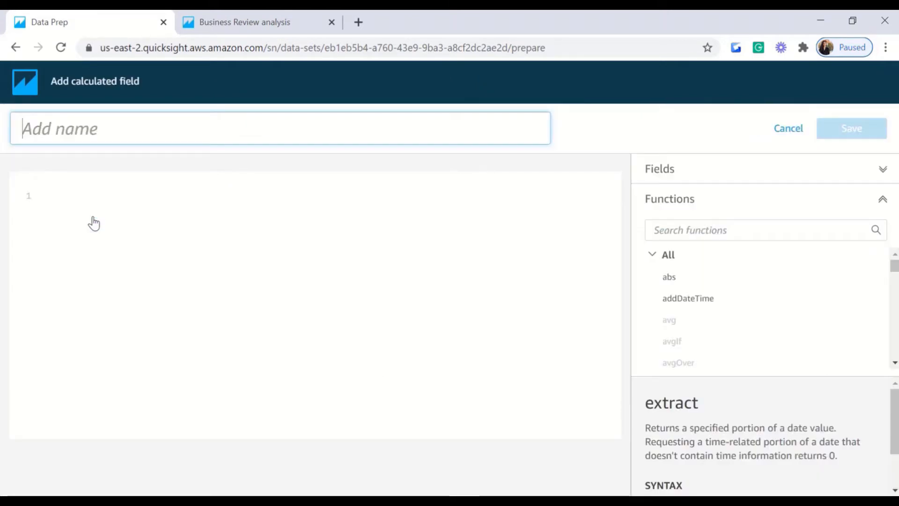
{"action": "type", "text": "Day"}
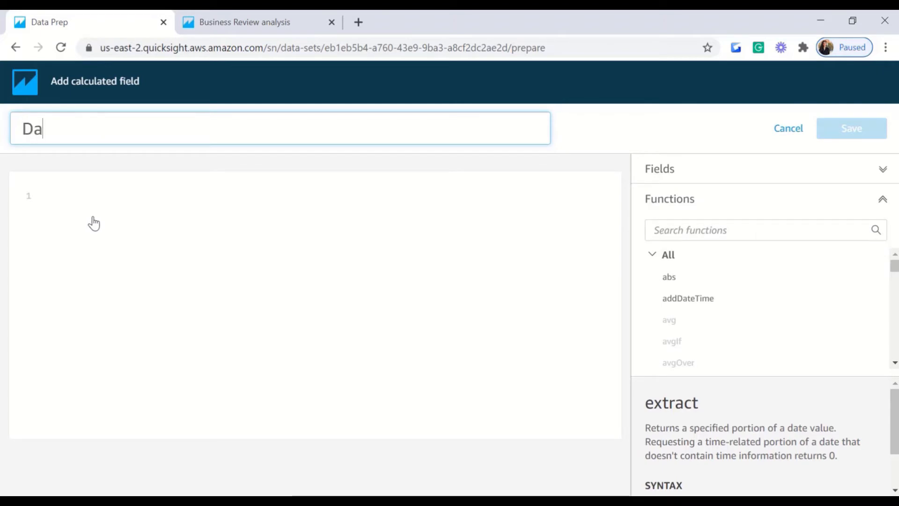
{"action": "left_click", "coordinate": [74, 206]}
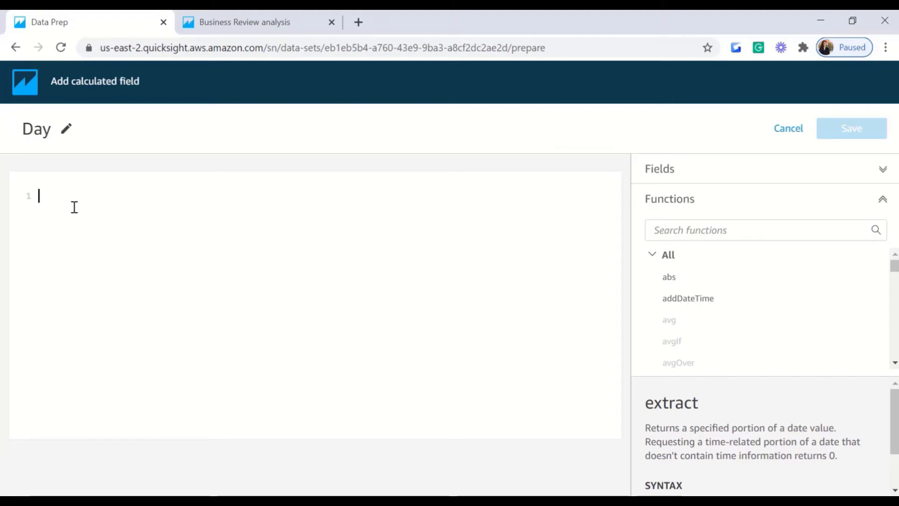
{"action": "type", "text": "ex"}
{"action": "left_click", "coordinate": [85, 224]}
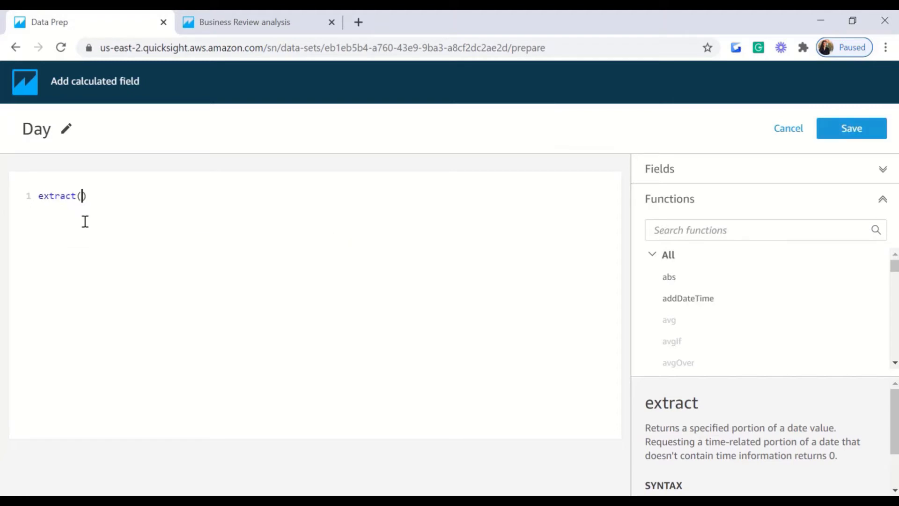
{"action": "type", "text": "''"}
{"action": "key", "text": "Left"}
{"action": "type", "text": "DD"}
{"action": "key", "text": "Right"}
{"action": "type", "text": ",{"}
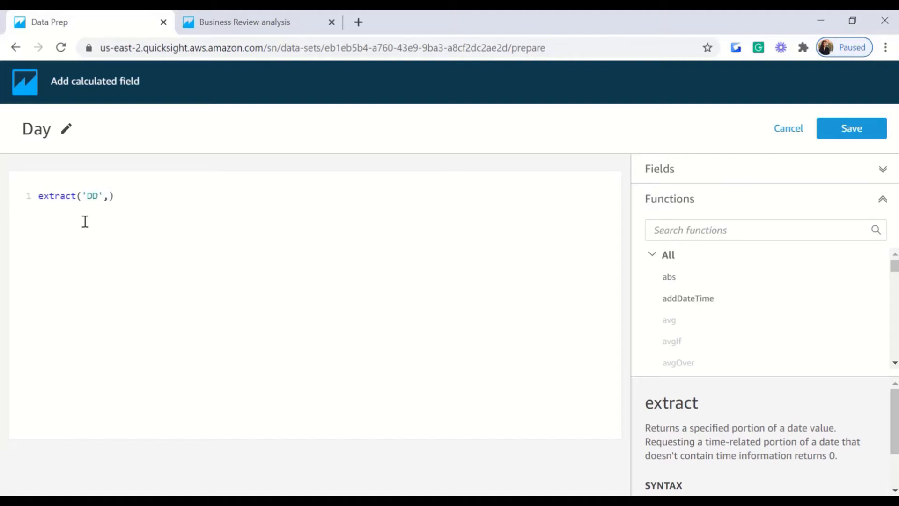
{"action": "type", "text": "Da"}
{"action": "key", "text": "Return"}
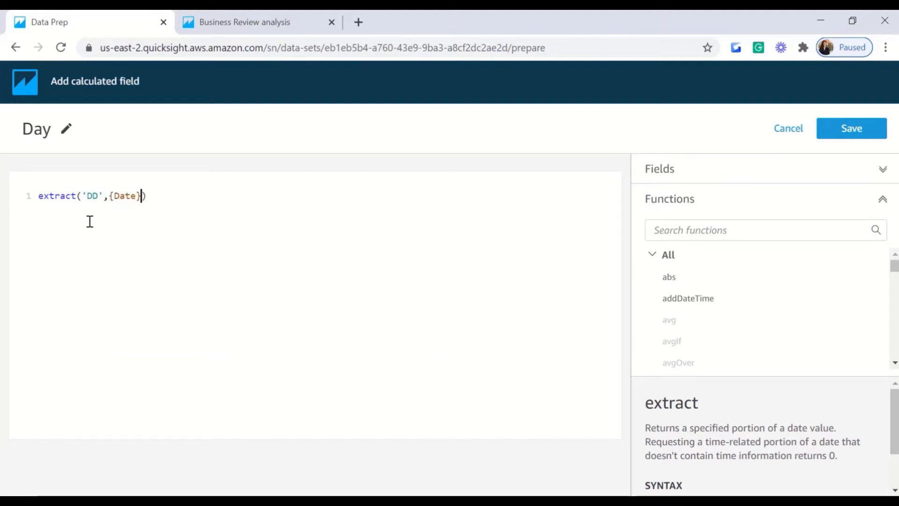
Step: Save the Day field and scroll the preview right to the Profit, Date, Year and Day columns
{"action": "left_click", "coordinate": [849, 131]}
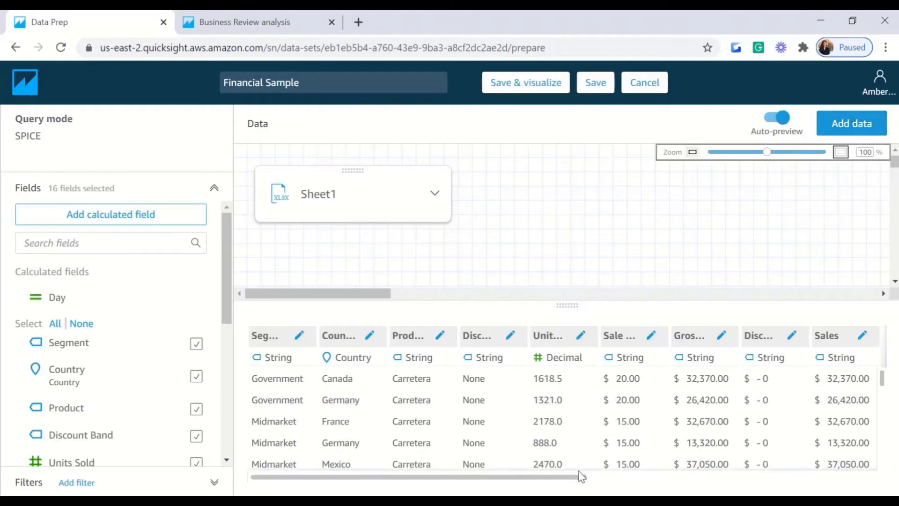
{"action": "left_click_drag", "start_coordinate": [581, 481], "coordinate": [894, 435]}
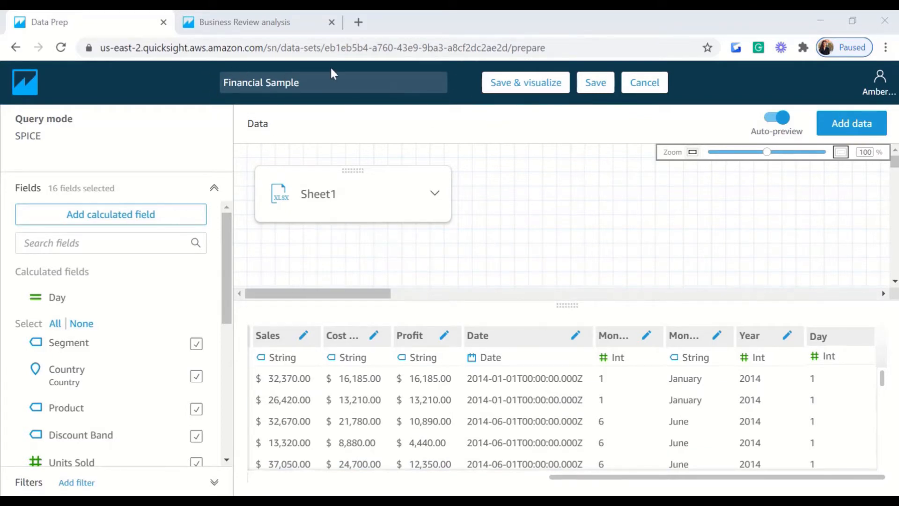
Step: Rename the dataset to 'Financial Sample New' and save it
{"action": "left_click", "coordinate": [319, 83]}
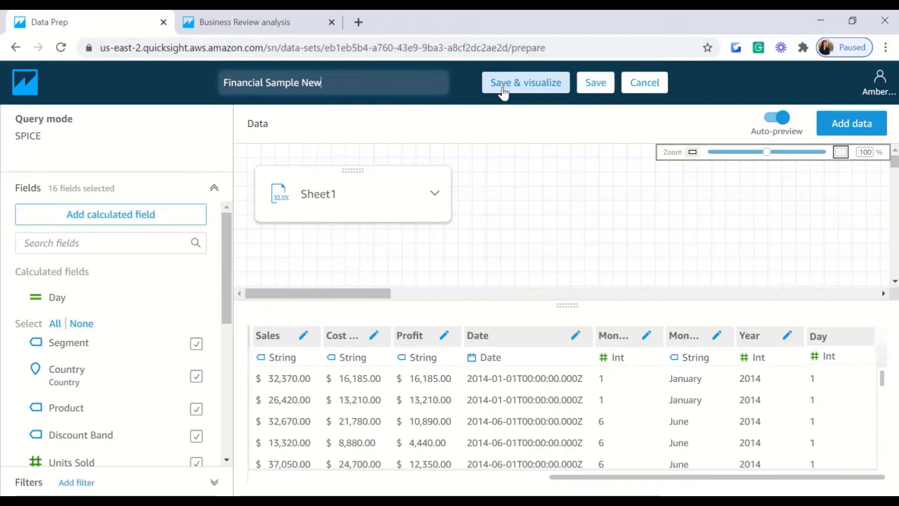
{"action": "left_click", "coordinate": [601, 88]}
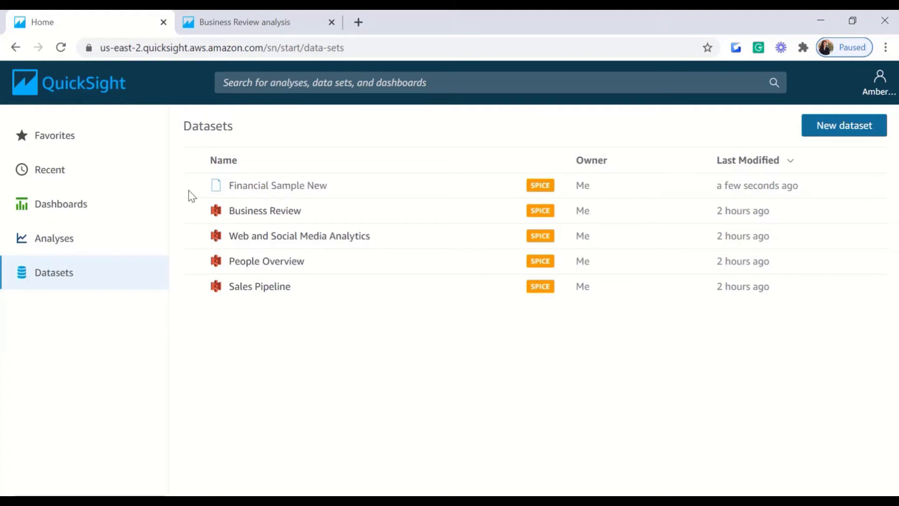
Step: Re-save Financial Sample New, then reopen its details showing 700 rows and begin duplicating it
{"action": "left_click", "coordinate": [277, 190]}
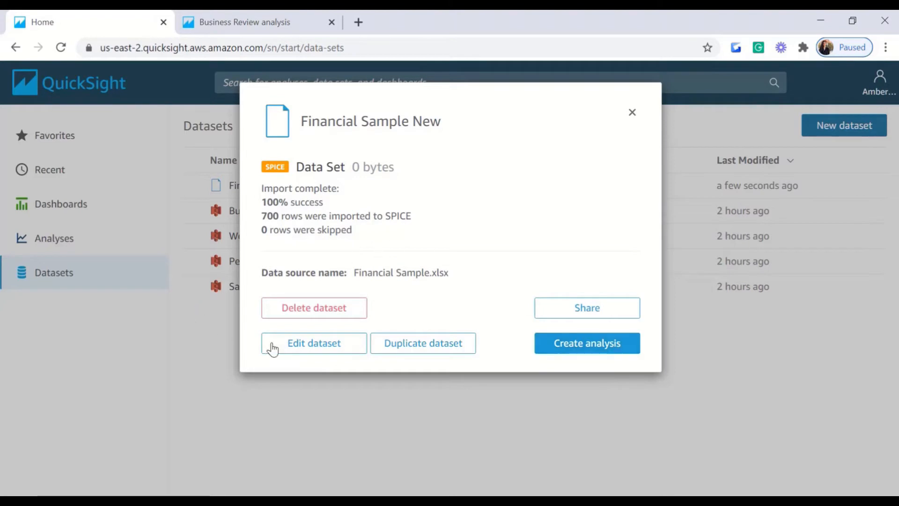
{"action": "left_click", "coordinate": [298, 349]}
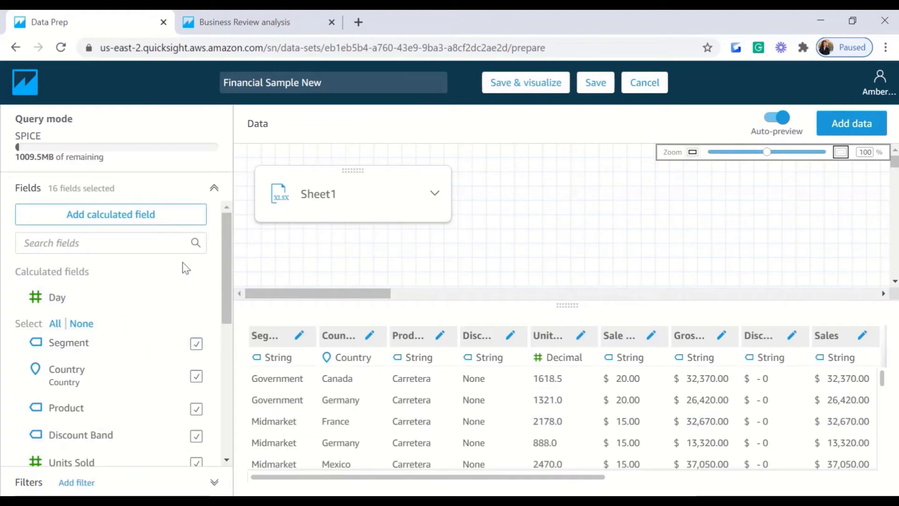
{"action": "left_click", "coordinate": [588, 92]}
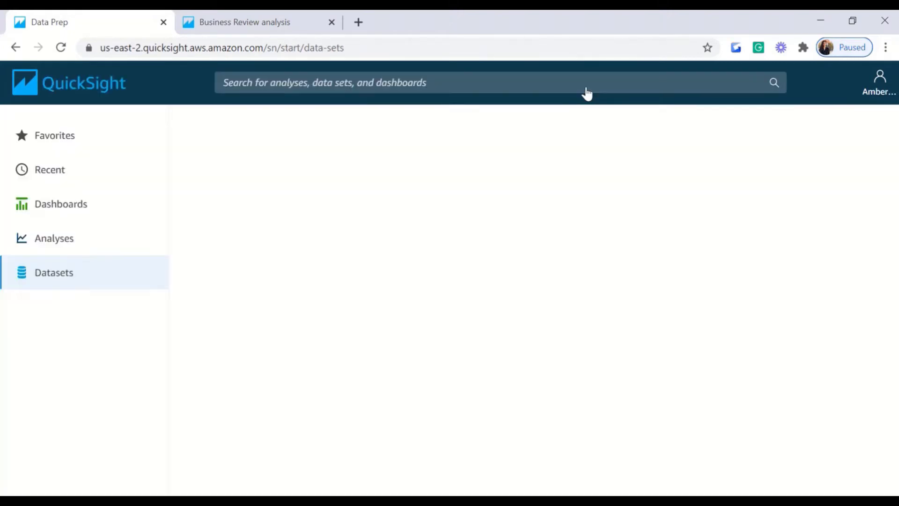
{"action": "left_click", "coordinate": [293, 197]}
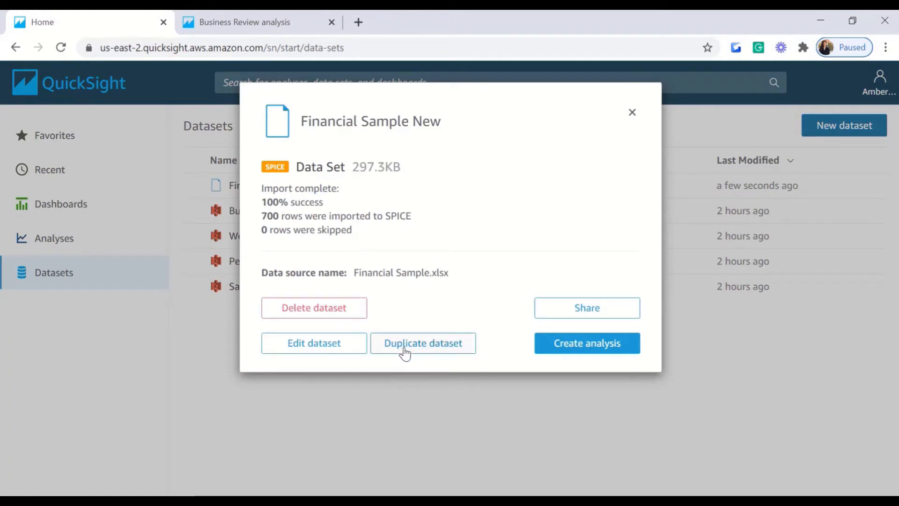
{"action": "left_click", "coordinate": [436, 351]}
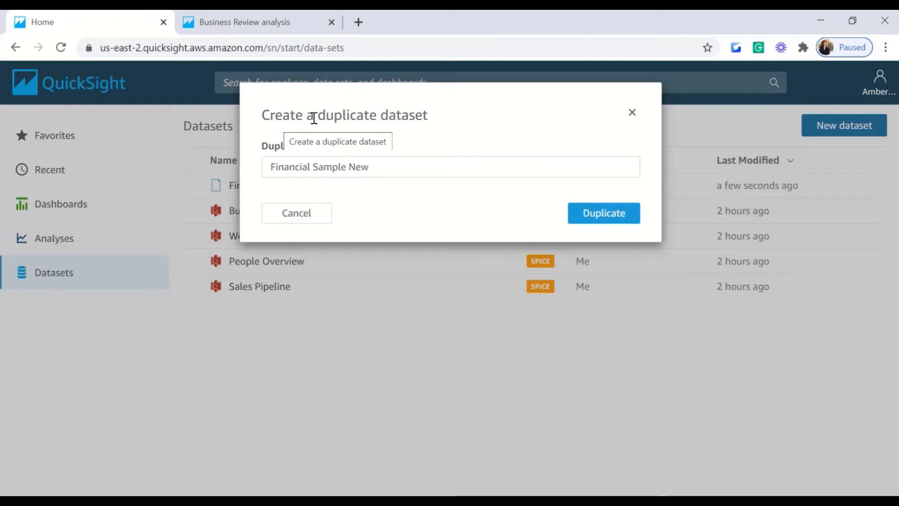
Step: Duplicate the dataset under the name 'Group 1' and reload the Datasets list
{"action": "left_click", "coordinate": [374, 168]}
{"action": "key", "text": "BackSpace"}
{"action": "key", "text": "BackSpace"}
{"action": "key", "text": "BackSpace"}
{"action": "key", "text": "BackSpace"}
{"action": "key", "text": "BackSpace"}
{"action": "key", "text": "BackSpace"}
{"action": "key", "text": "BackSpace"}
{"action": "key", "text": "BackSpace"}
{"action": "key", "text": "BackSpace"}
{"action": "key", "text": "BackSpace"}
{"action": "key", "text": "BackSpace"}
{"action": "key", "text": "BackSpace"}
{"action": "key", "text": "BackSpace"}
{"action": "key", "text": "BackSpace"}
{"action": "key", "text": "BackSpace"}
{"action": "key", "text": "BackSpace"}
{"action": "key", "text": "BackSpace"}
{"action": "key", "text": "BackSpace"}
{"action": "key", "text": "BackSpace"}
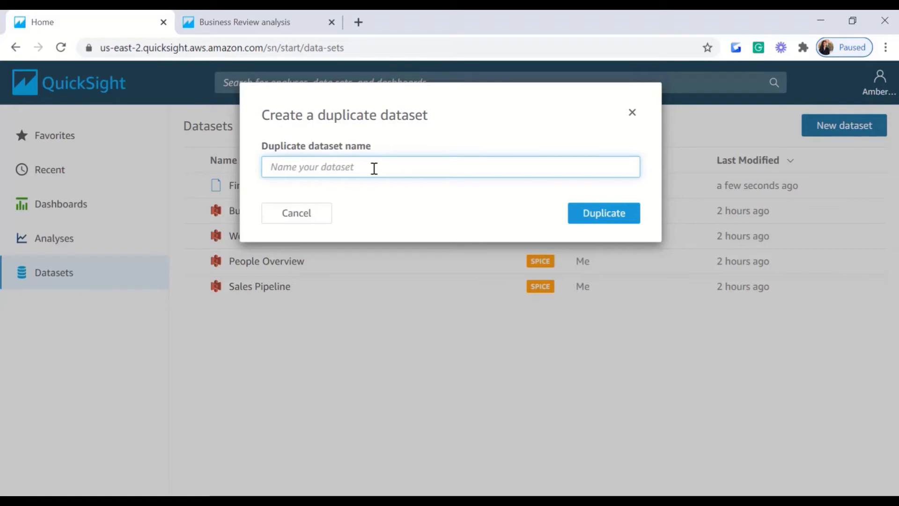
{"action": "type", "text": "Group 1"}
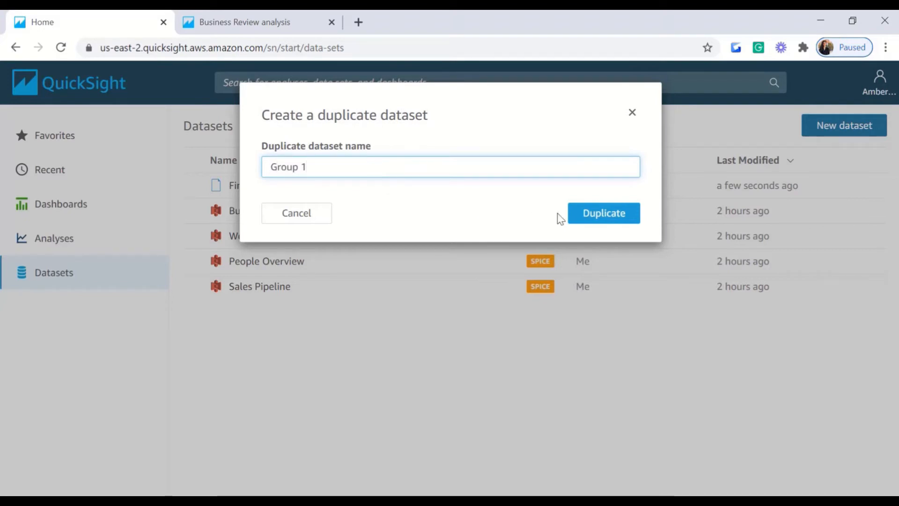
{"action": "left_click", "coordinate": [588, 219]}
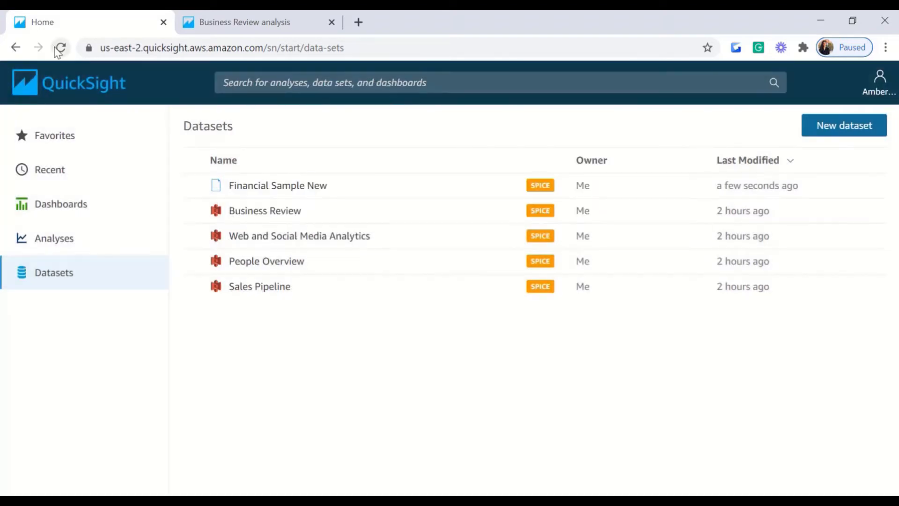
{"action": "left_click", "coordinate": [55, 48]}
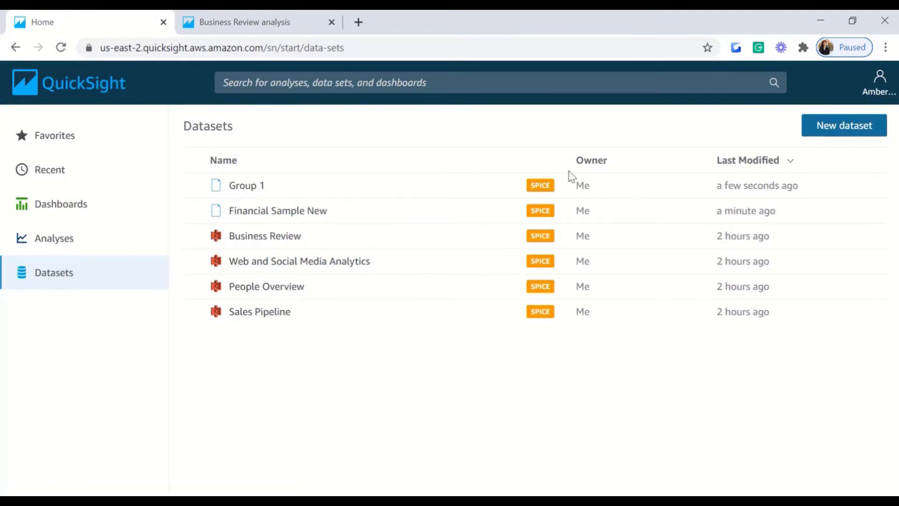
Step: Open the Group 1 dataset in the editor, then leave without saving
{"action": "left_click", "coordinate": [243, 188]}
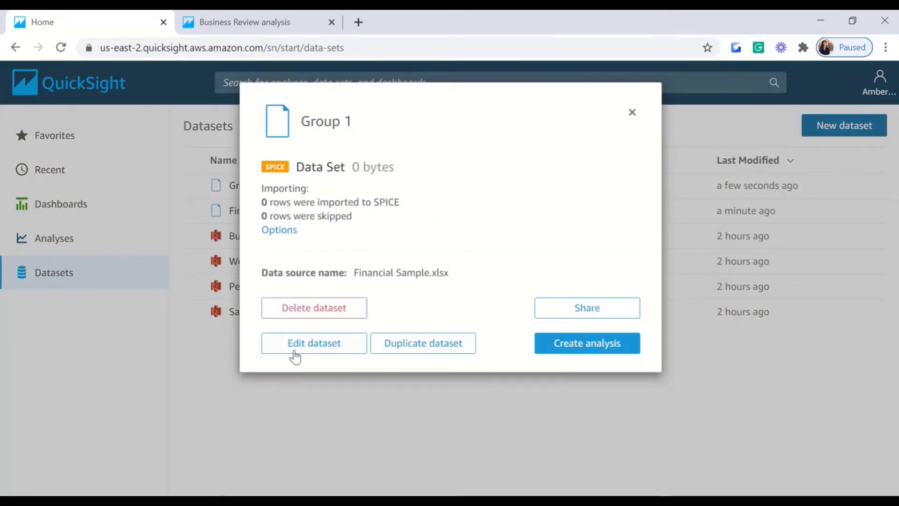
{"action": "left_click", "coordinate": [315, 349]}
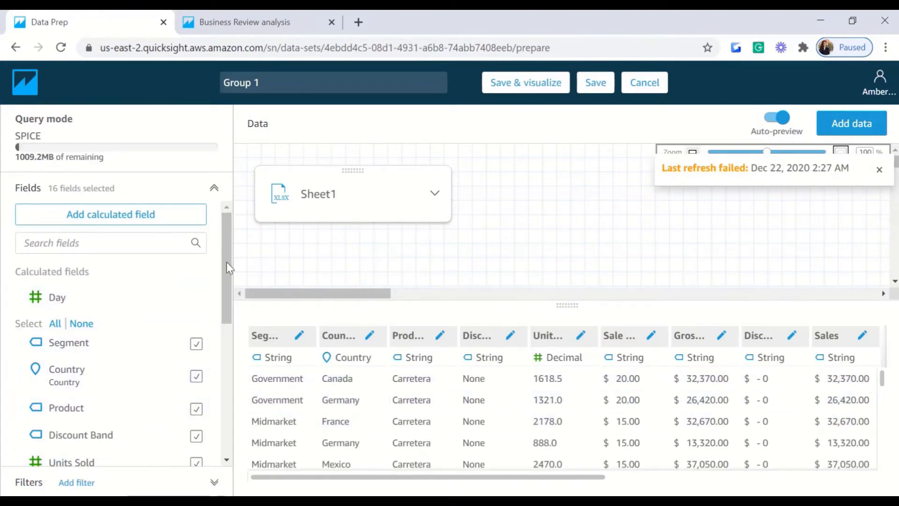
{"action": "left_click_drag", "start_coordinate": [227, 262], "coordinate": [209, 426]}
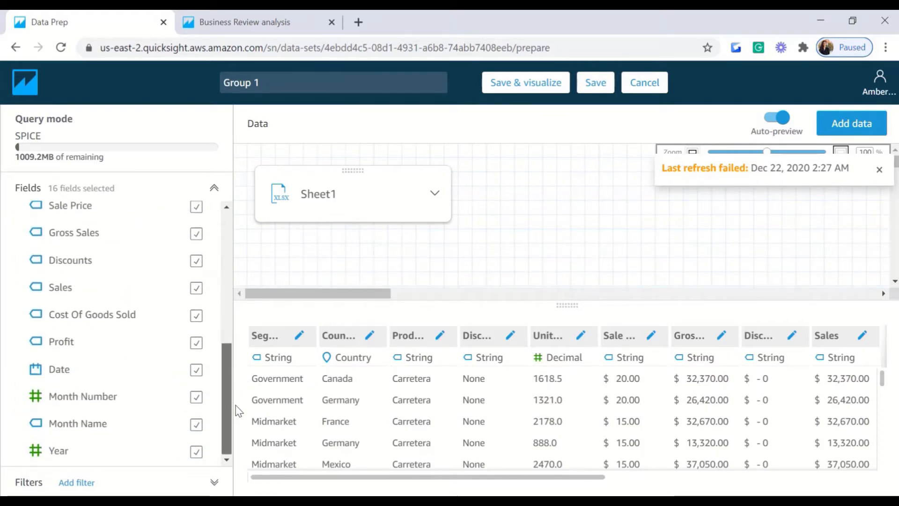
{"action": "left_click_drag", "start_coordinate": [236, 406], "coordinate": [251, 319]}
{"action": "scroll", "coordinate": [211, 276], "scroll_direction": "up", "scroll_amount": 3}
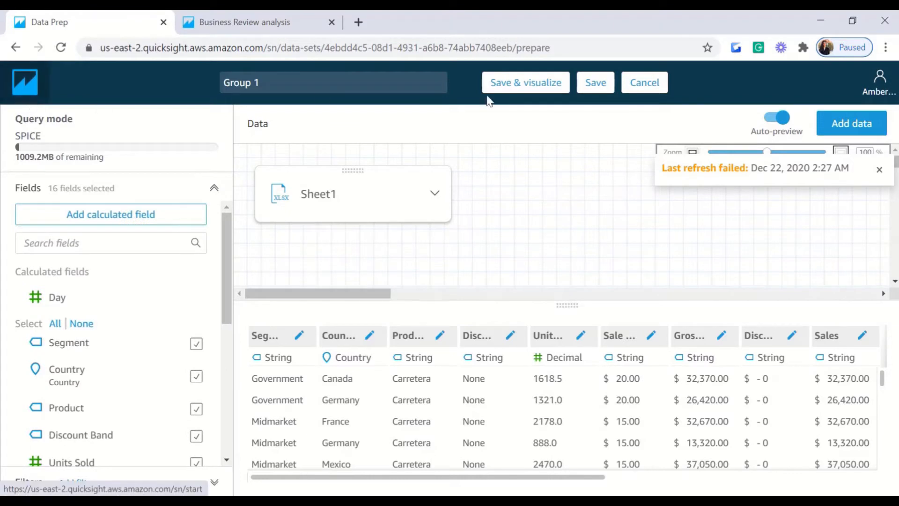
{"action": "left_click", "coordinate": [641, 87]}
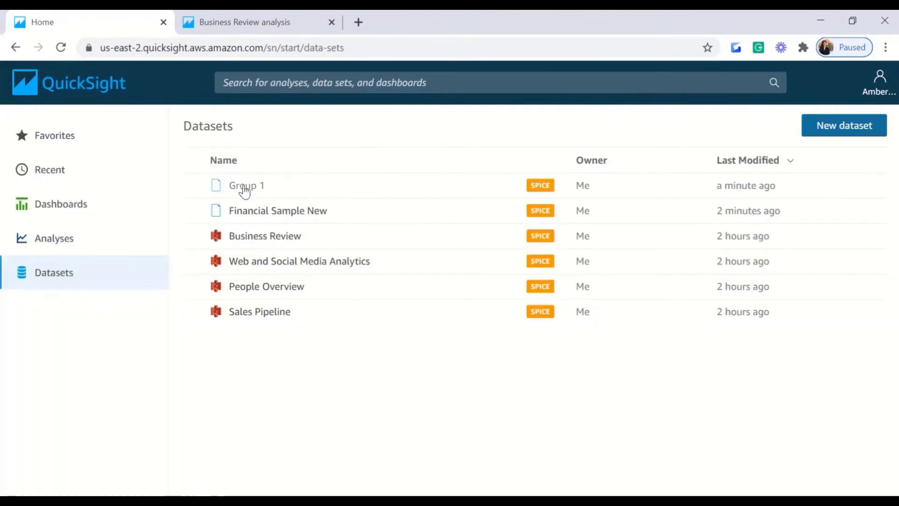
Step: Delete the failed Group 1 dataset
{"action": "left_click", "coordinate": [244, 188]}
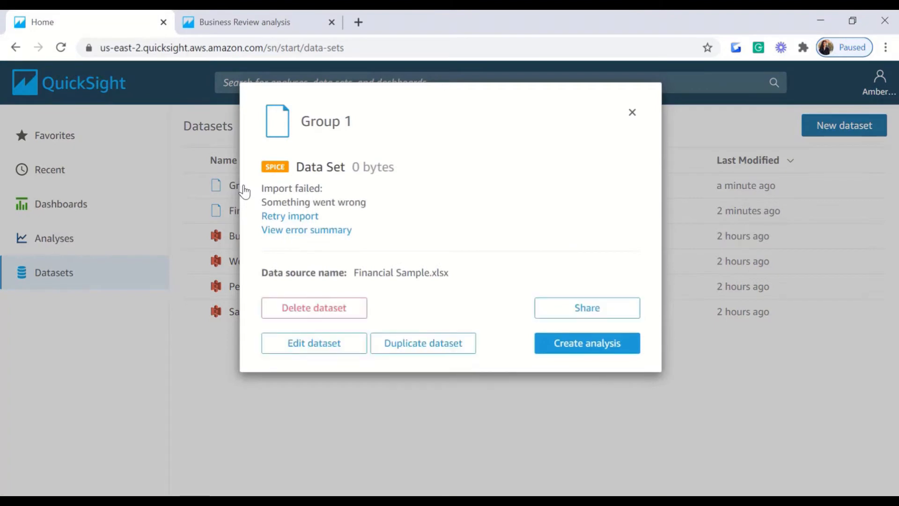
{"action": "left_click", "coordinate": [321, 316]}
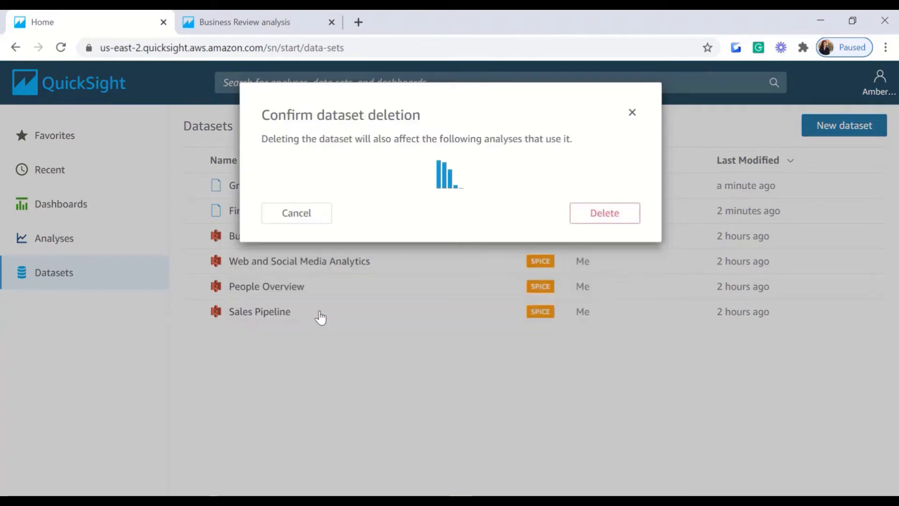
{"action": "left_click", "coordinate": [594, 202]}
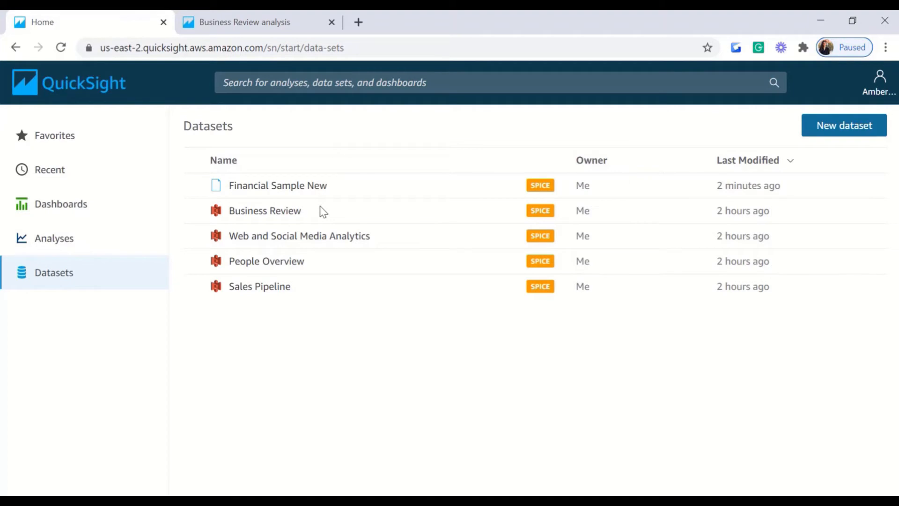
Step: Create an analysis from Financial Sample New and dismiss the Import complete notice
{"action": "left_click", "coordinate": [307, 193]}
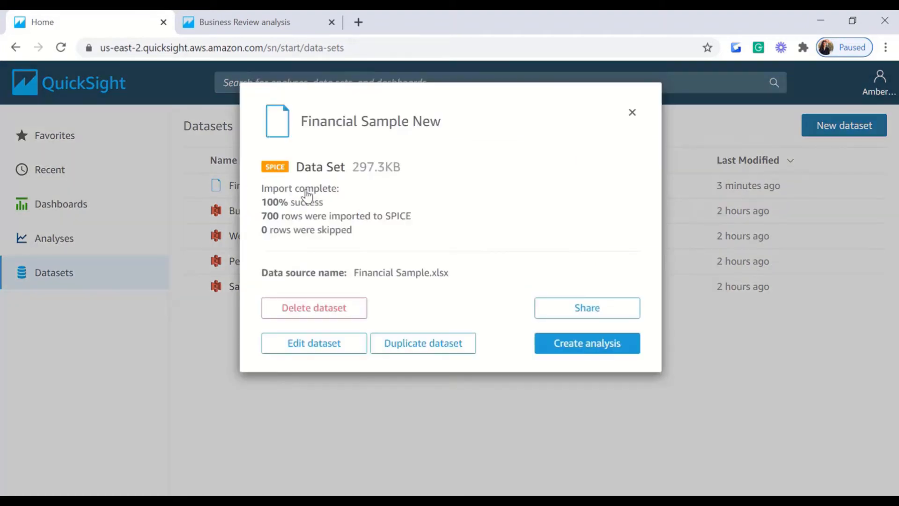
{"action": "left_click", "coordinate": [607, 348]}
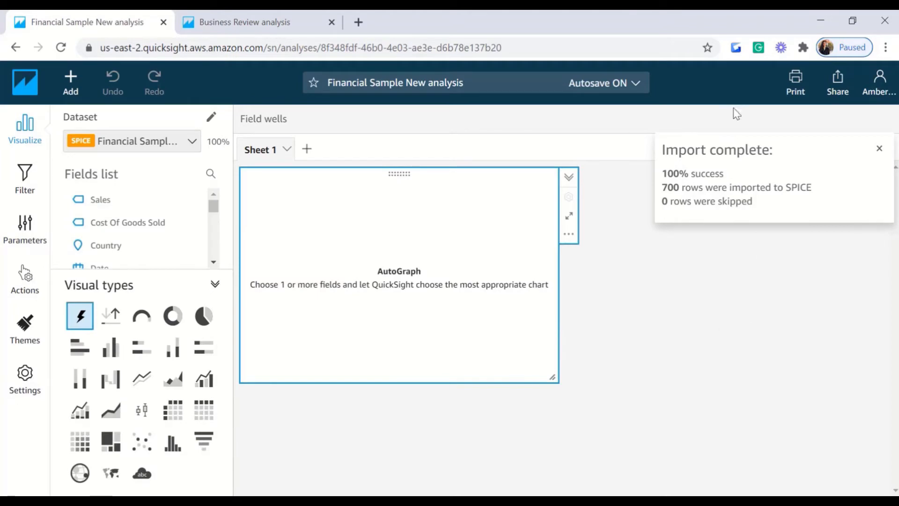
{"action": "left_click", "coordinate": [879, 149]}
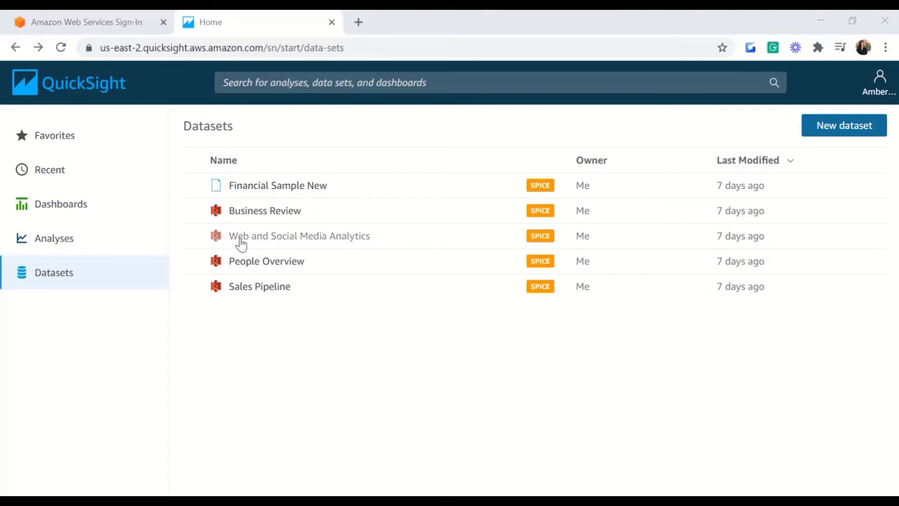
Step: Create an analysis from the Web and Social Media Analytics dataset
{"action": "left_click", "coordinate": [348, 242]}
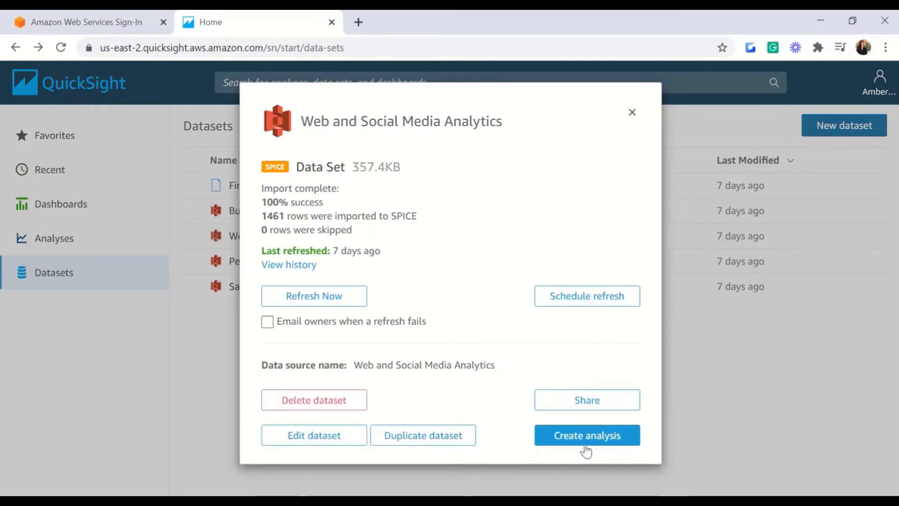
{"action": "left_click", "coordinate": [587, 447]}
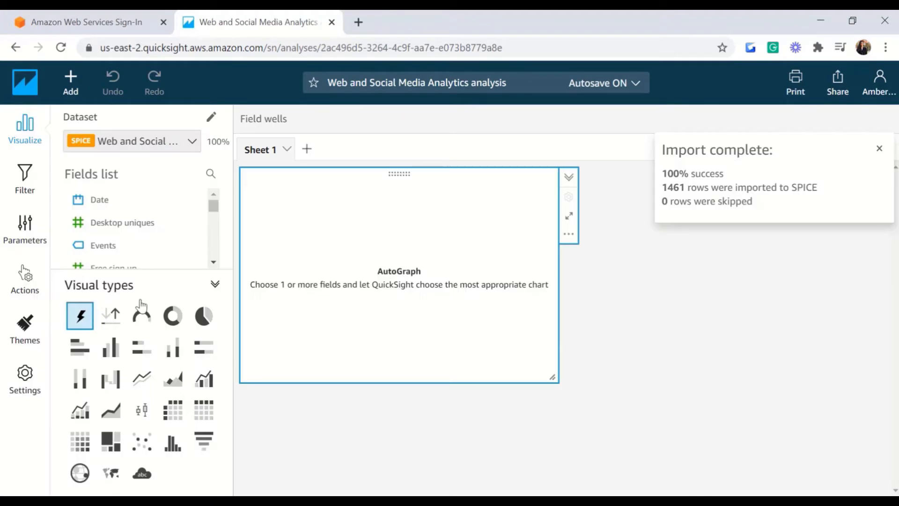
Step: Make the visual a table of Sum of Website Visits grouped by Events
{"action": "left_click", "coordinate": [205, 412]}
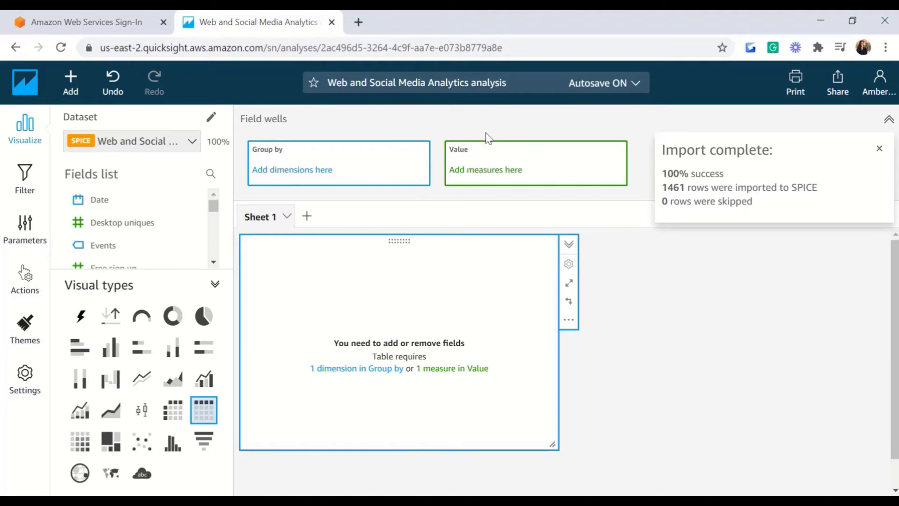
{"action": "left_click_drag", "start_coordinate": [218, 202], "coordinate": [214, 212]}
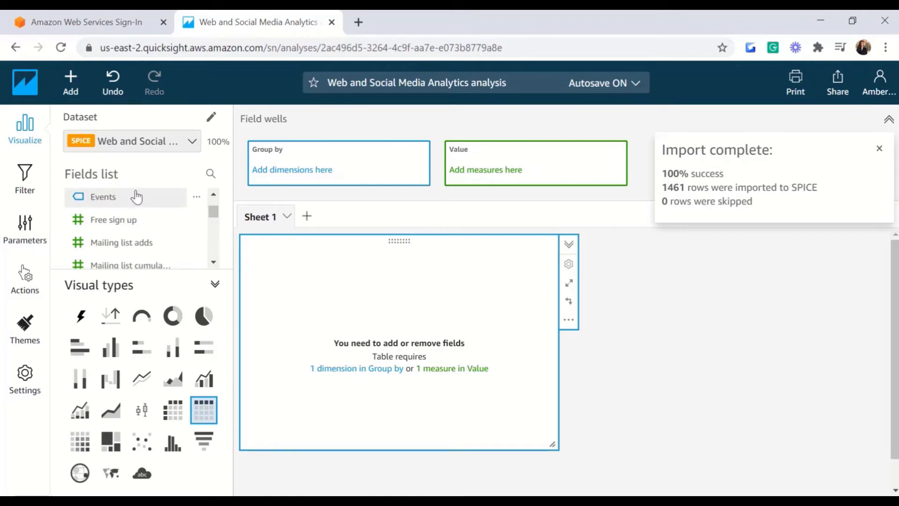
{"action": "left_click_drag", "start_coordinate": [91, 201], "coordinate": [283, 176]}
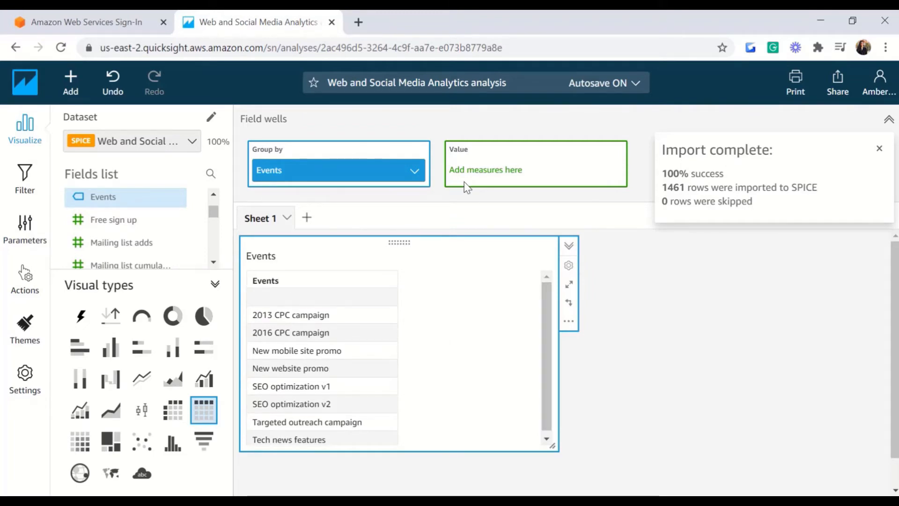
{"action": "left_click_drag", "start_coordinate": [214, 217], "coordinate": [213, 258]}
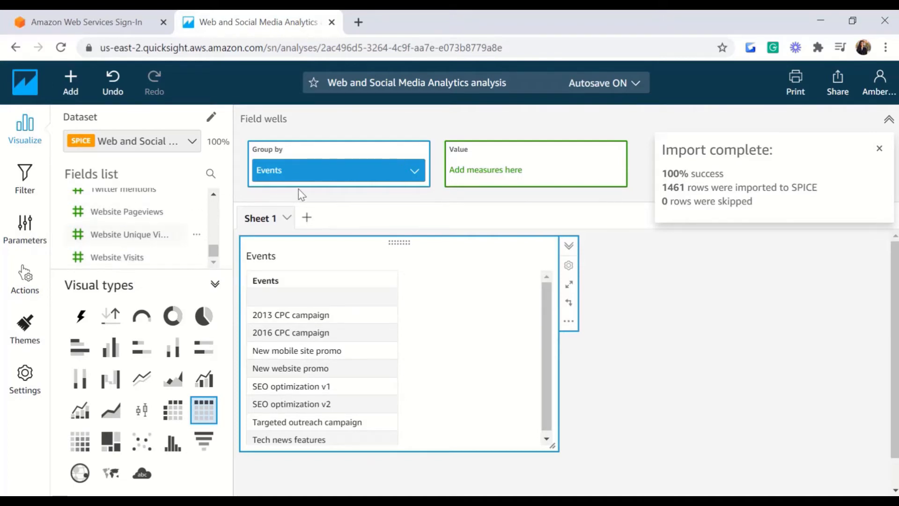
{"action": "left_click", "coordinate": [115, 264]}
{"action": "left_click", "coordinate": [116, 264]}
{"action": "left_click", "coordinate": [146, 268]}
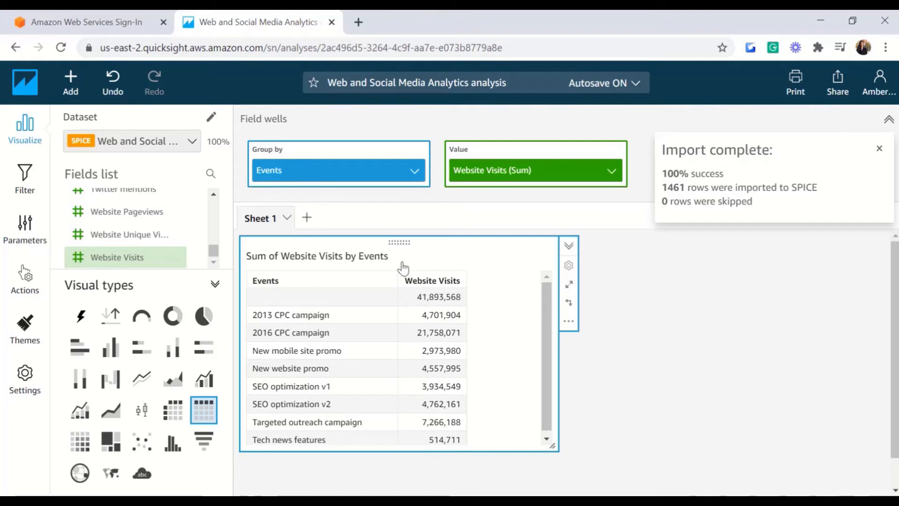
Step: Add summed Website Pageviews (230,694,168) and Twitter mentions (2,213) to the table, then enlarge it
{"action": "left_click", "coordinate": [612, 181]}
{"action": "mouse_move", "coordinate": [618, 200]}
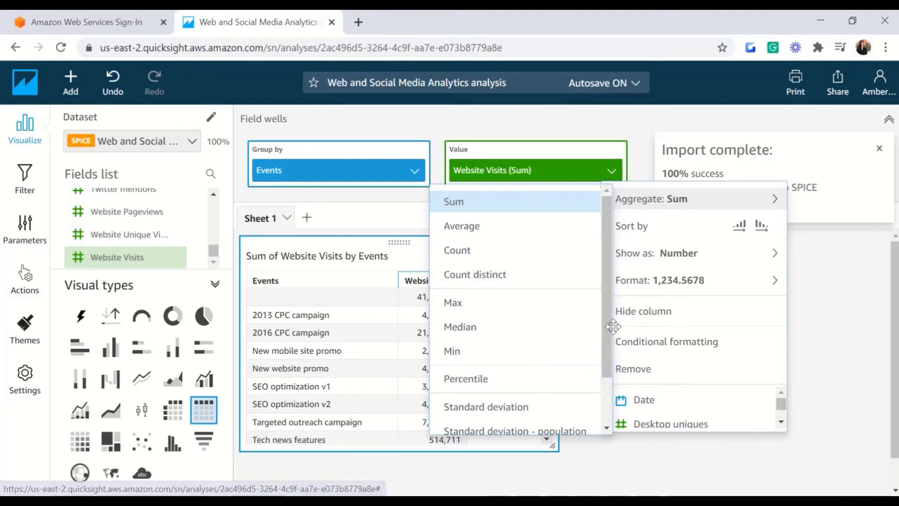
{"action": "left_click_drag", "start_coordinate": [607, 331], "coordinate": [606, 232]}
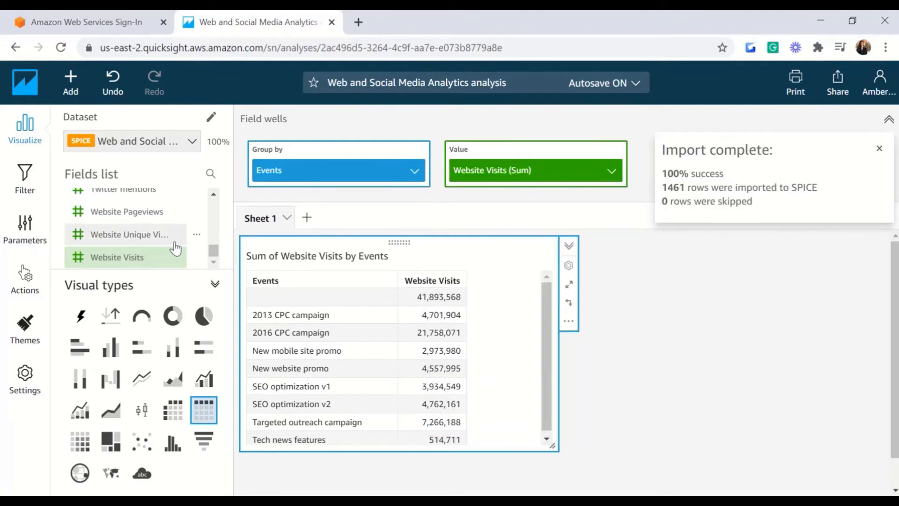
{"action": "left_click", "coordinate": [121, 214]}
{"action": "mouse_move", "coordinate": [214, 250]}
{"action": "left_mouse_down"}
{"action": "mouse_move", "coordinate": [215, 227]}
{"action": "mouse_move", "coordinate": [216, 245]}
{"action": "left_mouse_up"}
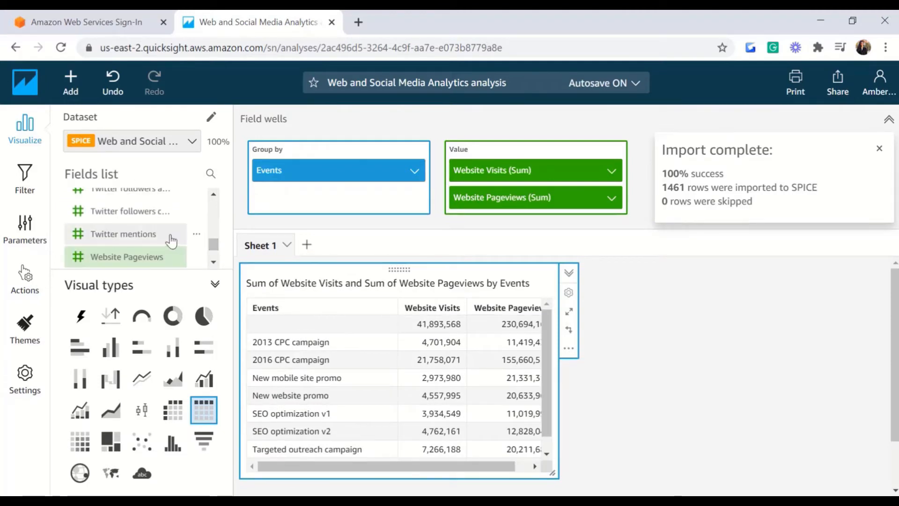
{"action": "left_click", "coordinate": [170, 238]}
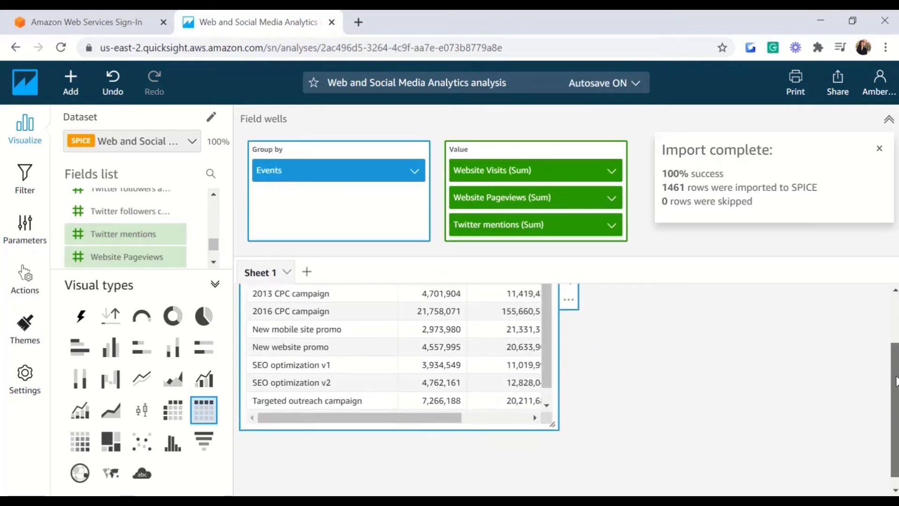
{"action": "left_click_drag", "start_coordinate": [555, 488], "coordinate": [655, 476]}
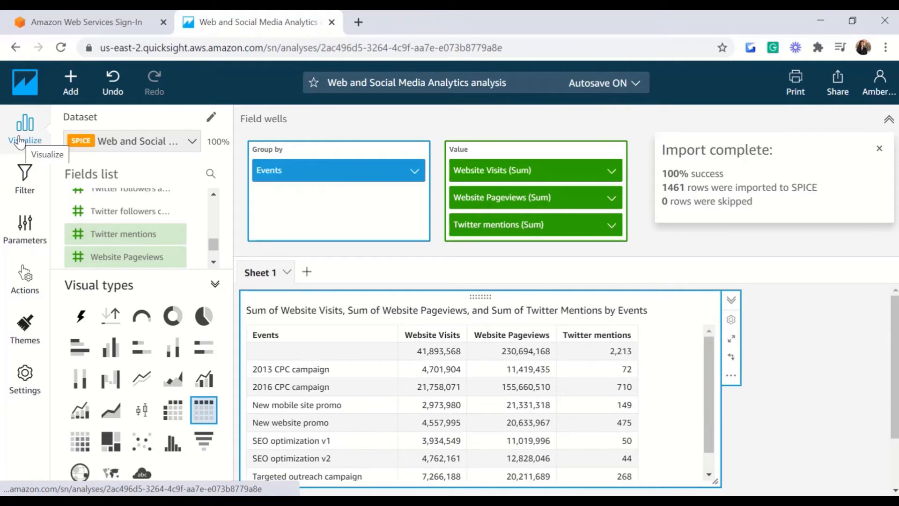
{"action": "left_click", "coordinate": [20, 139]}
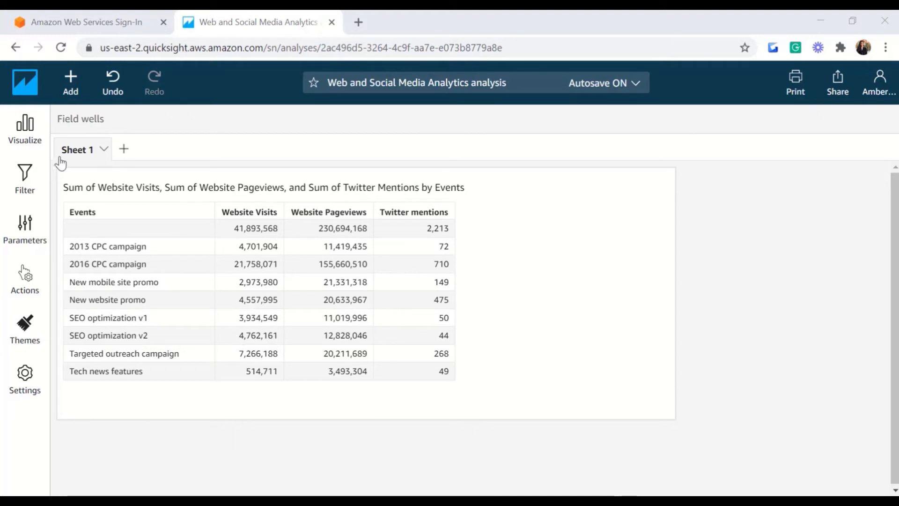
Step: Transpose the Events table so the three metrics become rows, and widen the metric-name column
{"action": "left_click", "coordinate": [34, 146]}
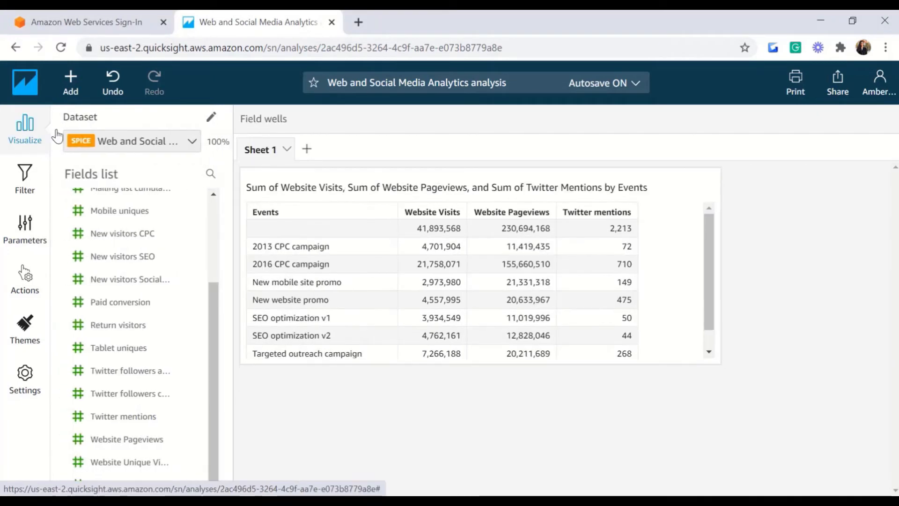
{"action": "left_click_drag", "start_coordinate": [217, 312], "coordinate": [217, 224]}
{"action": "left_click", "coordinate": [687, 270]}
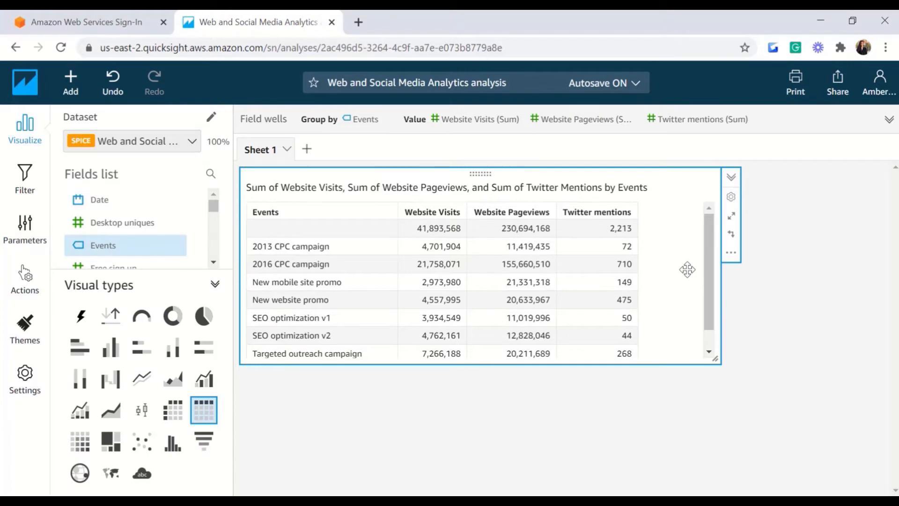
{"action": "left_click", "coordinate": [731, 235]}
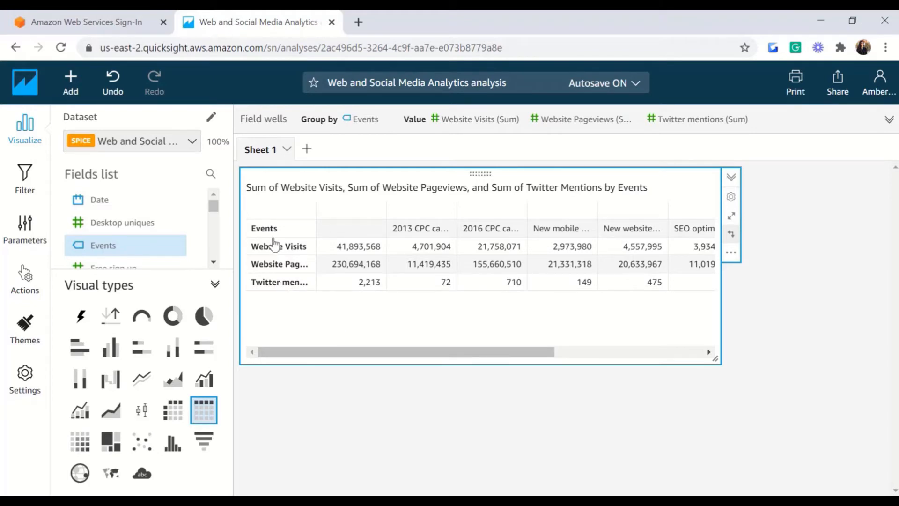
{"action": "left_click_drag", "start_coordinate": [358, 352], "coordinate": [589, 354]}
{"action": "left_click_drag", "start_coordinate": [507, 386], "coordinate": [349, 356]}
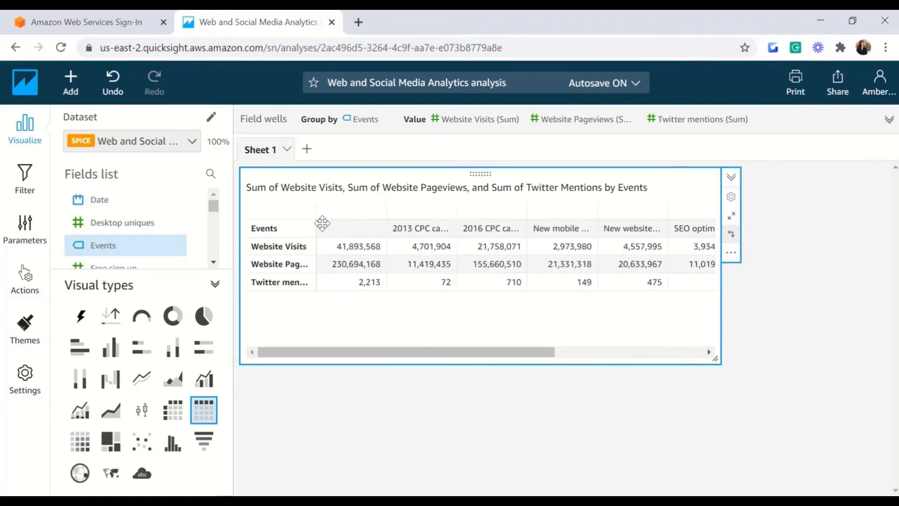
{"action": "left_click_drag", "start_coordinate": [314, 206], "coordinate": [342, 207]}
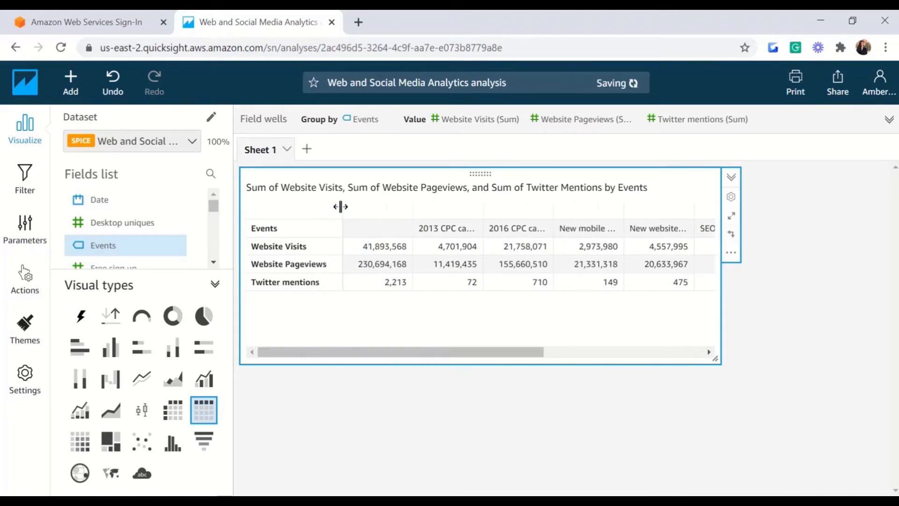
Step: In Format visual, keep headers shown with Medium font size and Auto horizontal alignment
{"action": "left_click", "coordinate": [731, 197]}
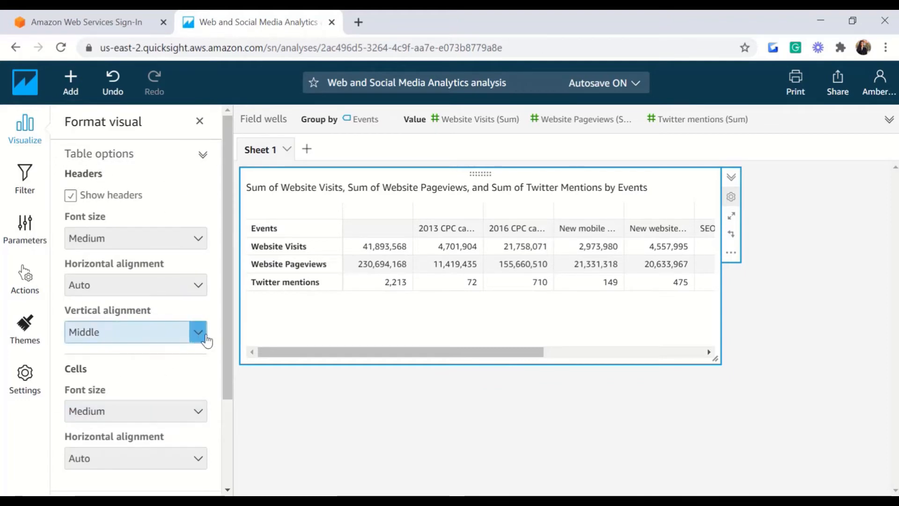
{"action": "scroll", "coordinate": [220, 375], "scroll_direction": "down", "scroll_amount": 3}
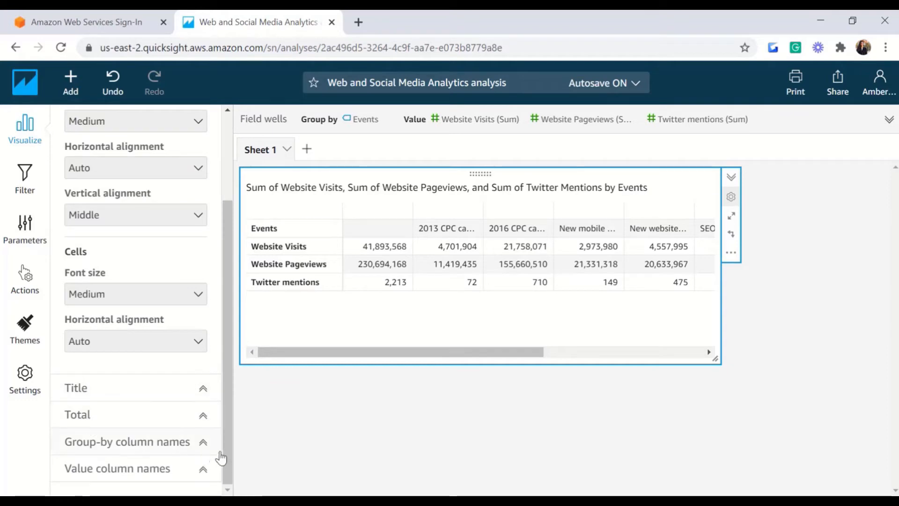
{"action": "scroll", "coordinate": [230, 391], "scroll_direction": "up", "scroll_amount": 3}
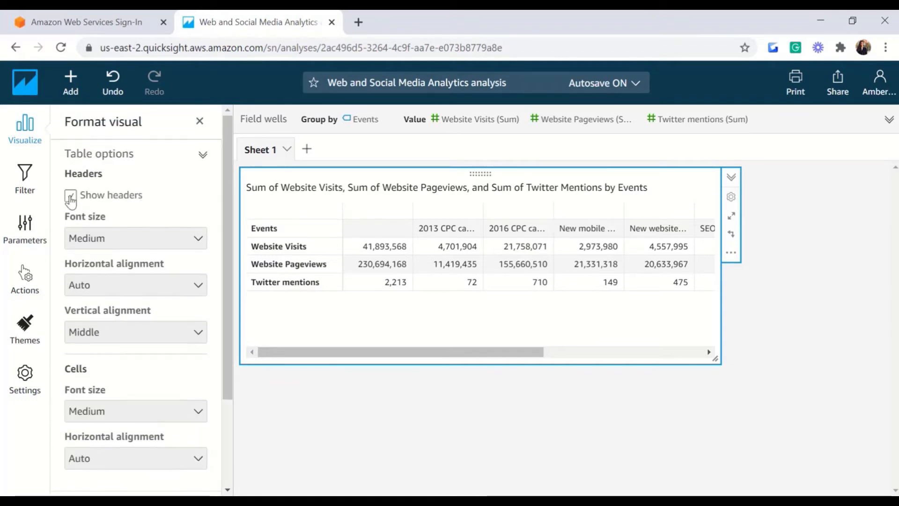
{"action": "left_click", "coordinate": [71, 197]}
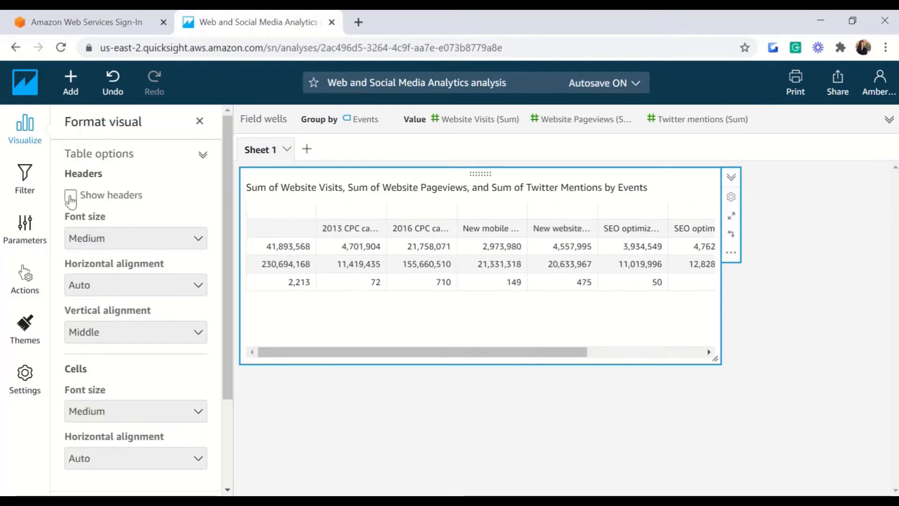
{"action": "left_click", "coordinate": [70, 196]}
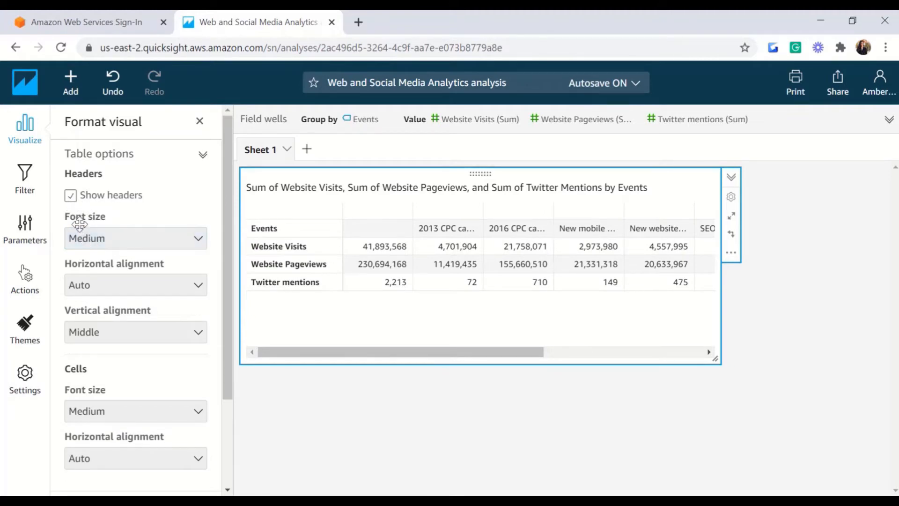
{"action": "left_click", "coordinate": [137, 242]}
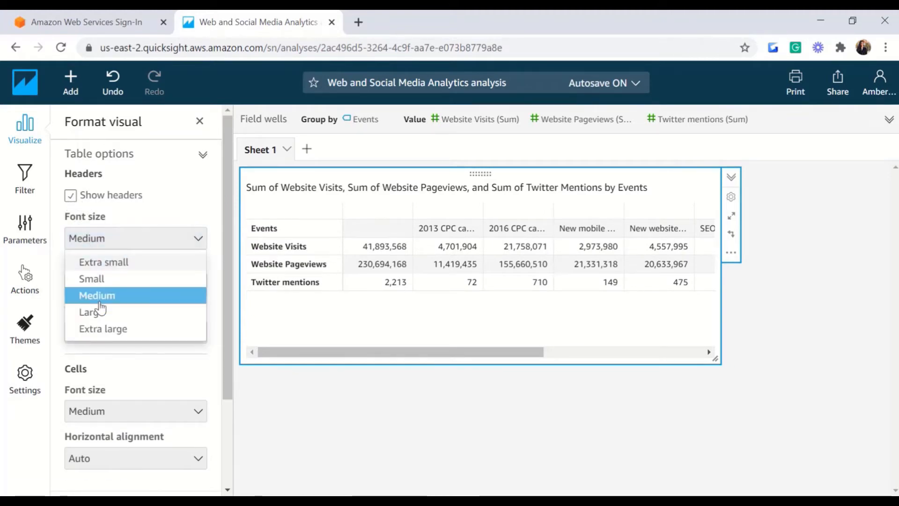
{"action": "left_click", "coordinate": [100, 314]}
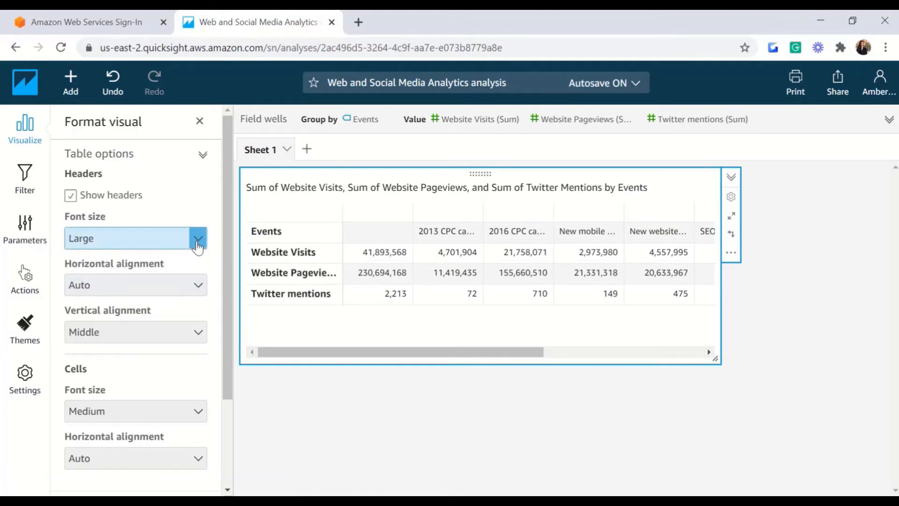
{"action": "left_click", "coordinate": [195, 244]}
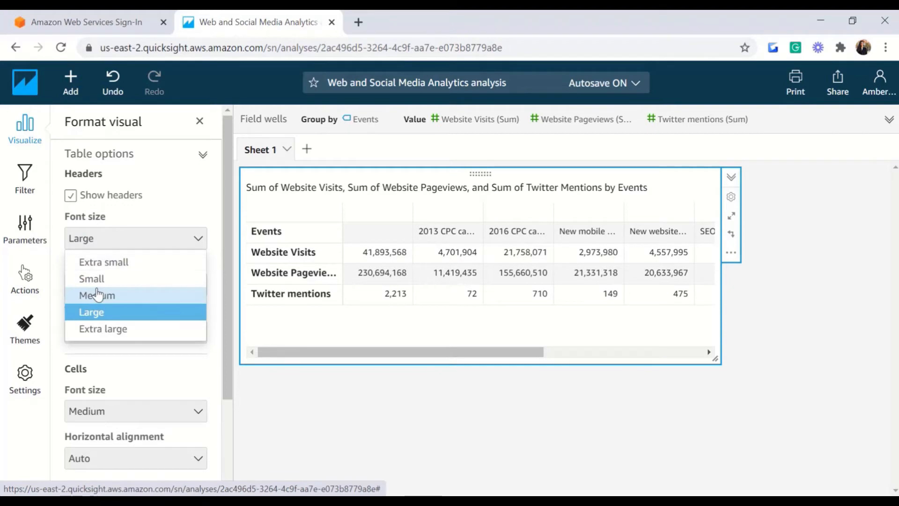
{"action": "left_click", "coordinate": [98, 296]}
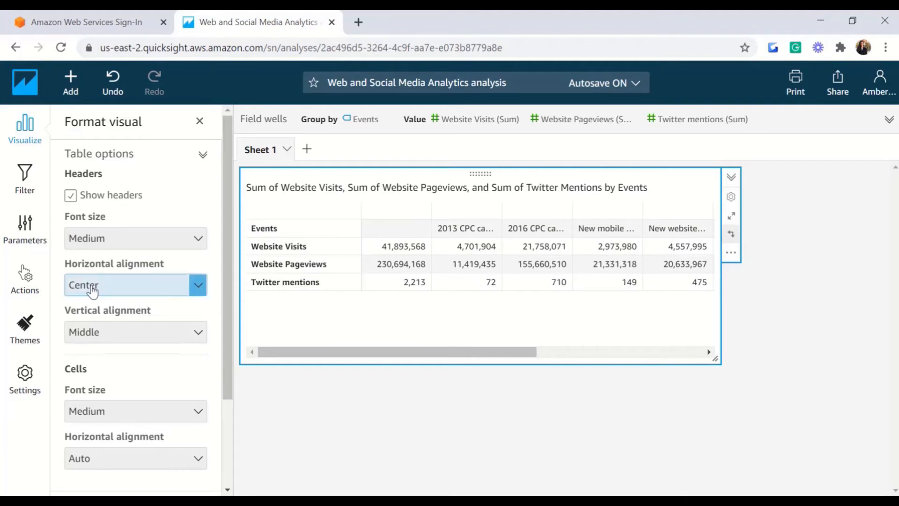
{"action": "left_click", "coordinate": [89, 287]}
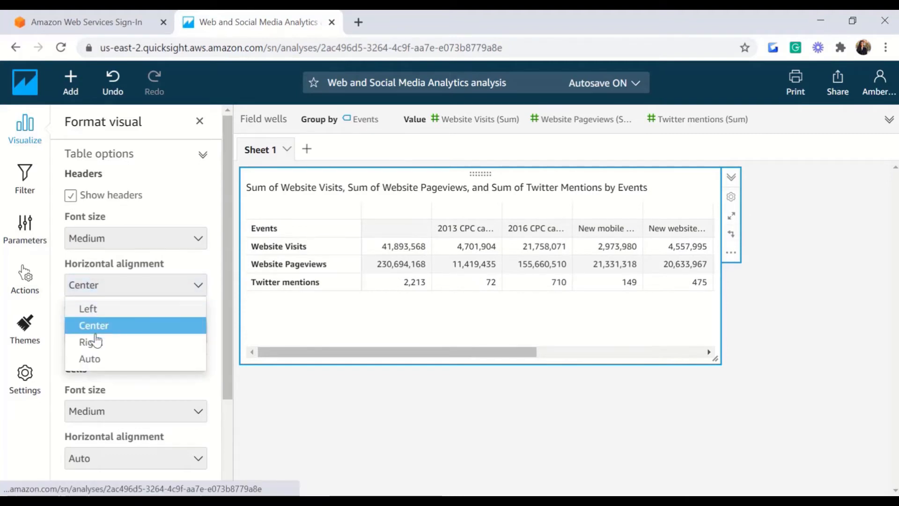
{"action": "left_click", "coordinate": [93, 359]}
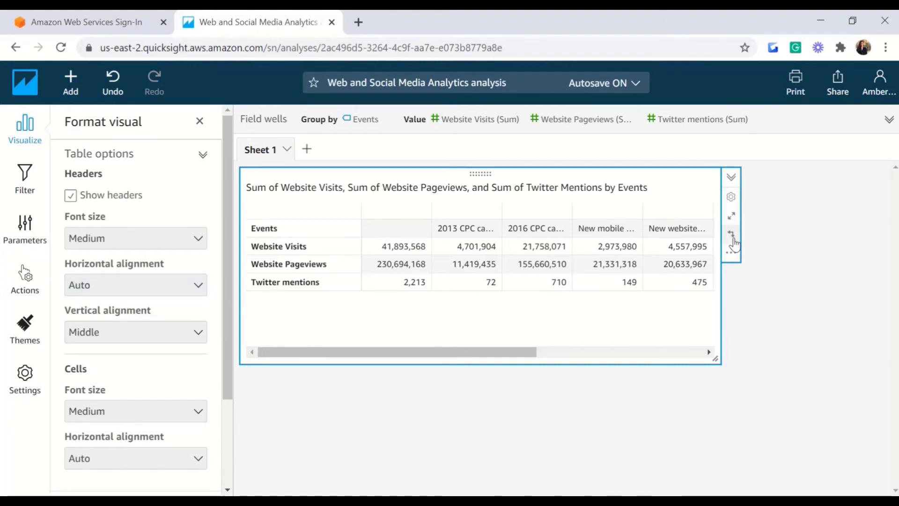
Step: Swap the table back to events as rows and set header vertical alignment to Top
{"action": "left_click", "coordinate": [732, 238]}
{"action": "left_click", "coordinate": [198, 312]}
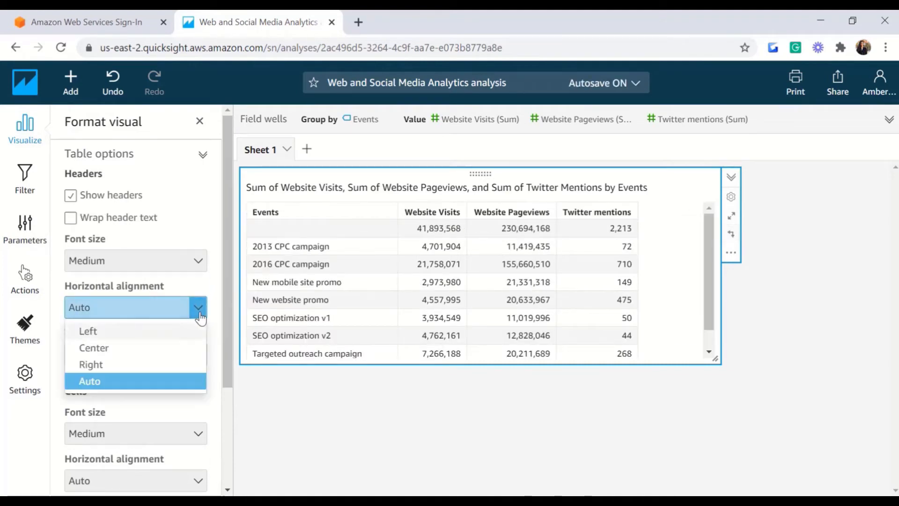
{"action": "left_click", "coordinate": [94, 348]}
{"action": "left_click", "coordinate": [136, 354]}
{"action": "left_click", "coordinate": [93, 375]}
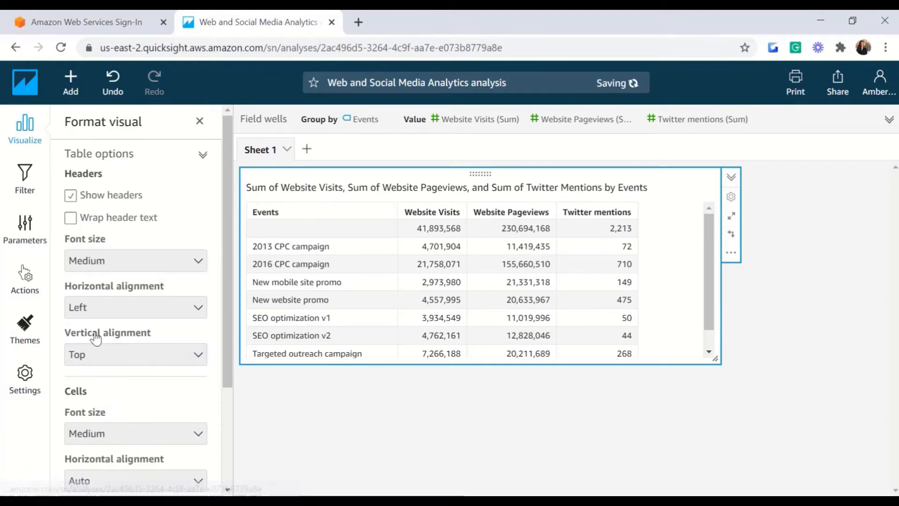
{"action": "left_click", "coordinate": [114, 312]}
{"action": "left_click", "coordinate": [110, 364]}
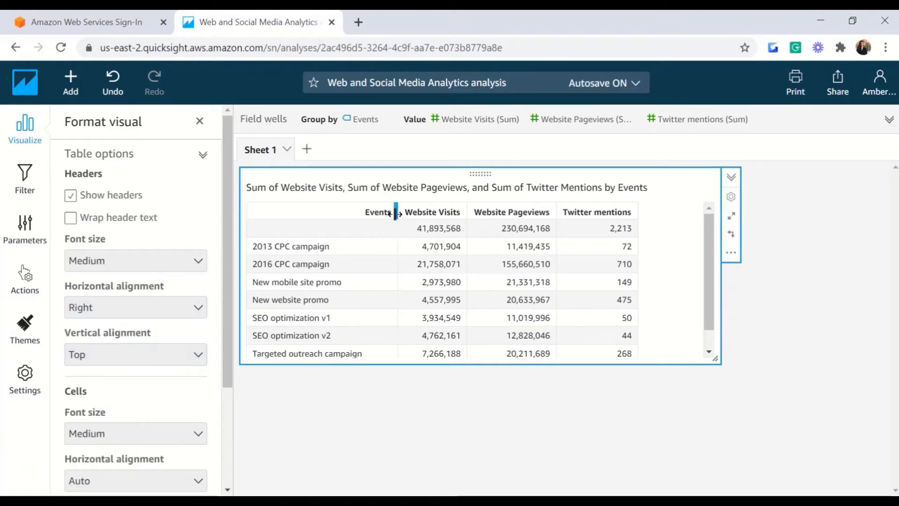
Step: Widen the three metric columns, enlarge the table, and centre the column headers
{"action": "left_click_drag", "start_coordinate": [396, 212], "coordinate": [364, 215]}
{"action": "left_click", "coordinate": [398, 219]}
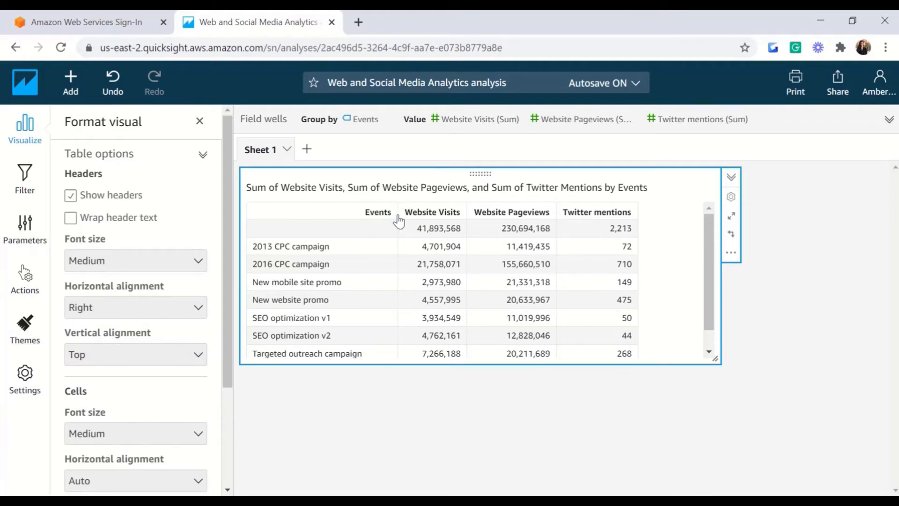
{"action": "left_click_drag", "start_coordinate": [465, 209], "coordinate": [506, 210]}
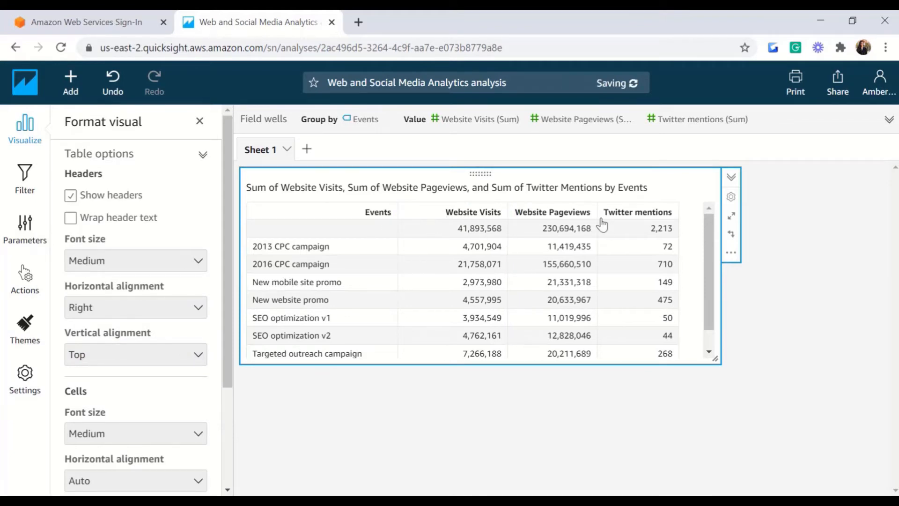
{"action": "left_click", "coordinate": [600, 214]}
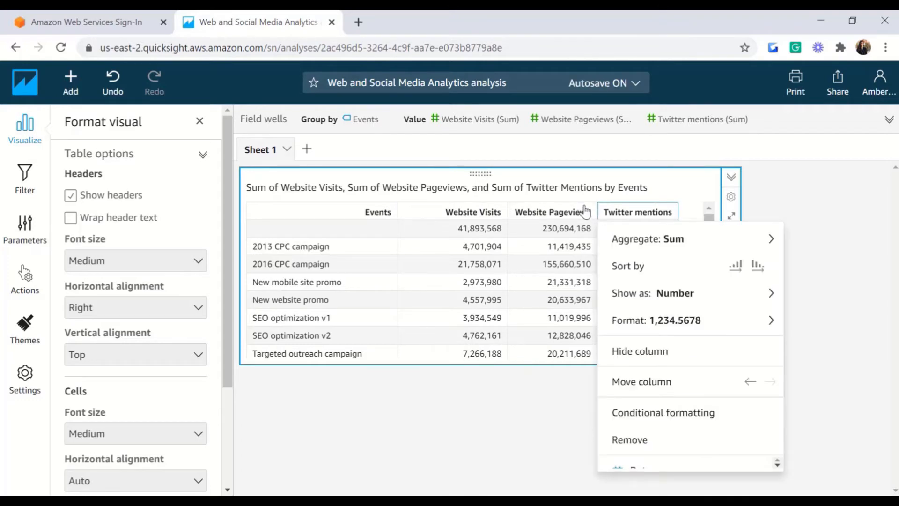
{"action": "left_click_drag", "start_coordinate": [598, 211], "coordinate": [622, 212]}
{"action": "left_click_drag", "start_coordinate": [718, 360], "coordinate": [811, 386]}
{"action": "left_click_drag", "start_coordinate": [704, 212], "coordinate": [751, 212]}
{"action": "left_click", "coordinate": [145, 308]}
{"action": "left_click", "coordinate": [91, 355]}
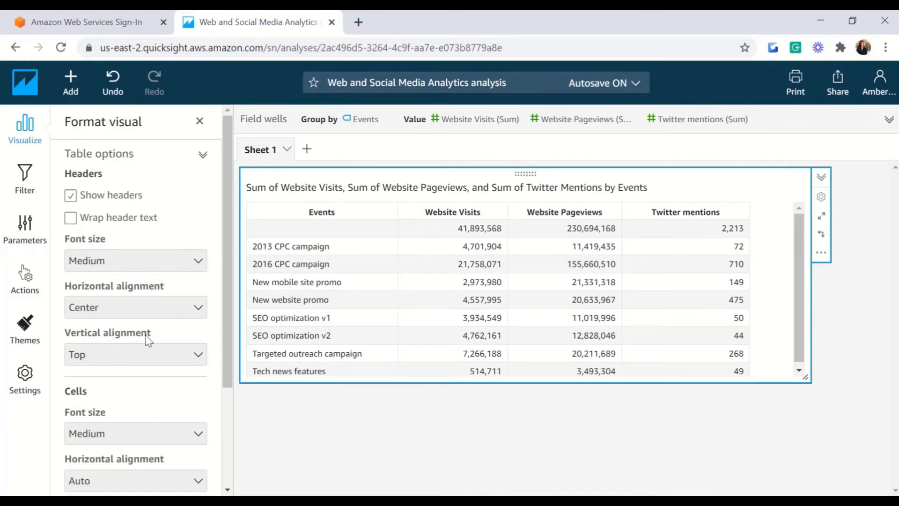
Step: Centre the table header text vertically
{"action": "left_click", "coordinate": [136, 359]}
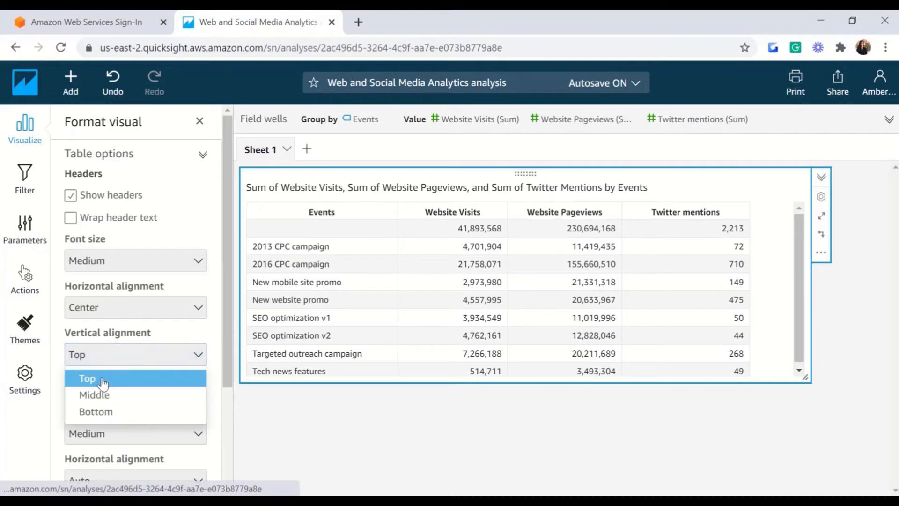
{"action": "left_click", "coordinate": [96, 395]}
{"action": "scroll", "coordinate": [96, 337], "scroll_direction": "down", "scroll_amount": 3}
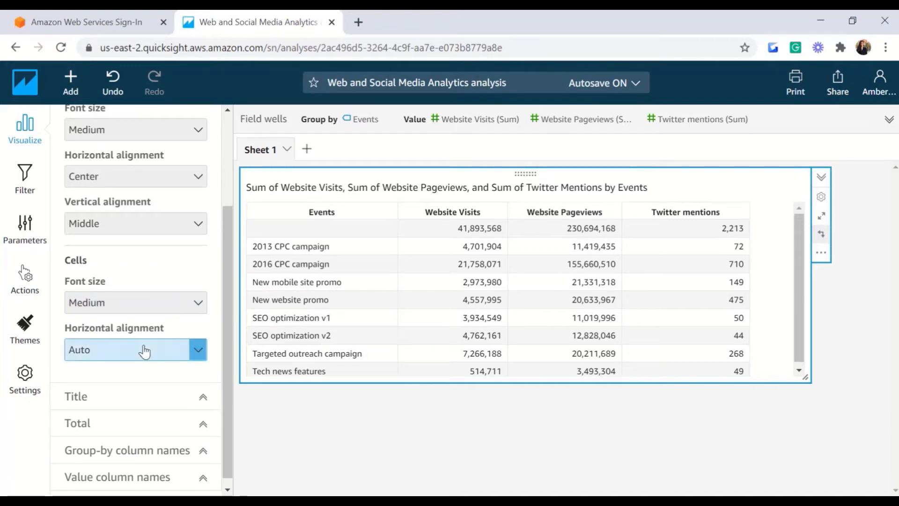
Step: Set the table cell font size to Large and centre-align the cell contents
{"action": "left_click", "coordinate": [194, 302]}
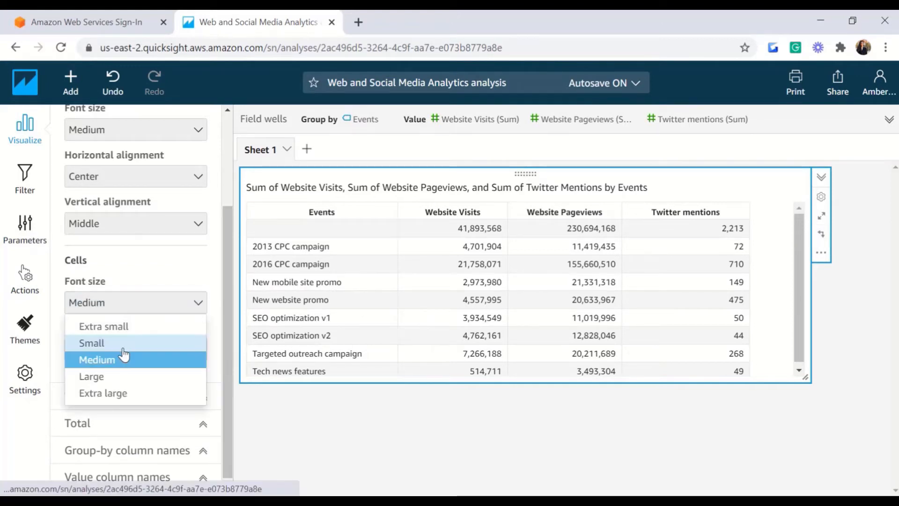
{"action": "left_click", "coordinate": [124, 347]}
{"action": "left_click", "coordinate": [124, 305]}
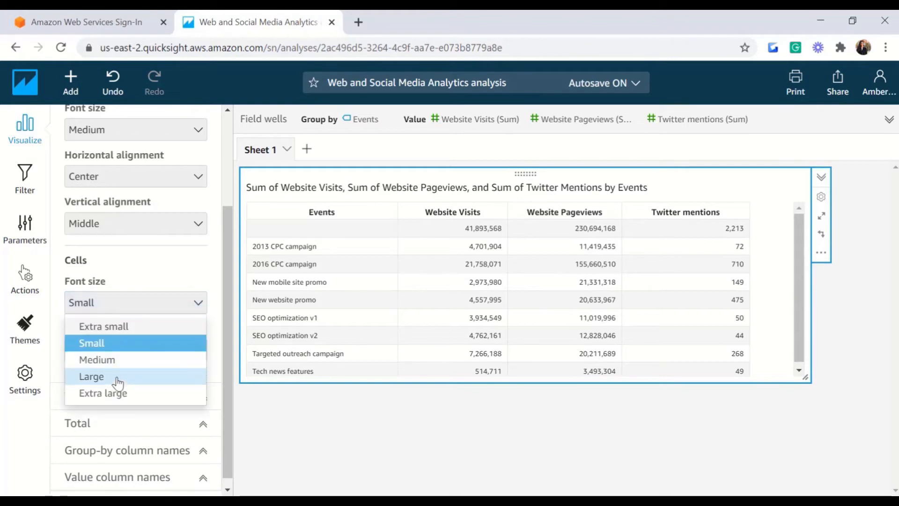
{"action": "left_click", "coordinate": [118, 378]}
{"action": "left_click", "coordinate": [172, 355]}
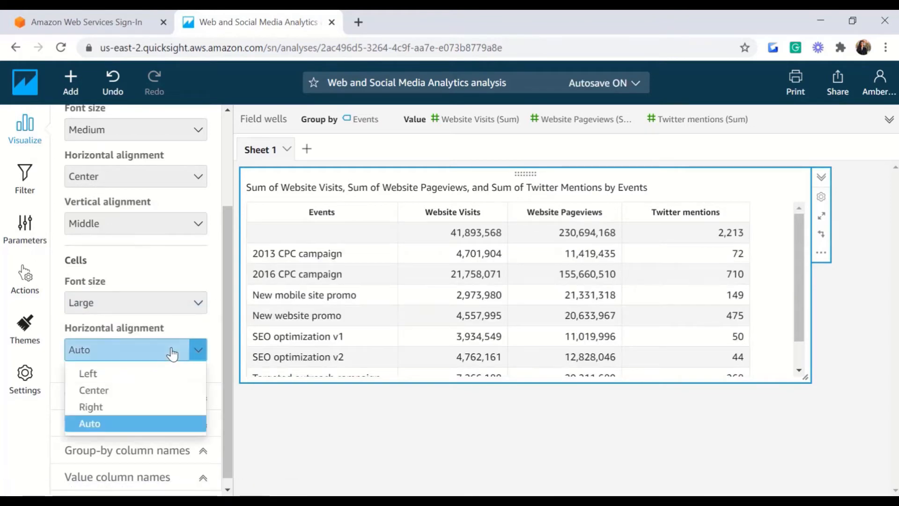
{"action": "left_click", "coordinate": [93, 390]}
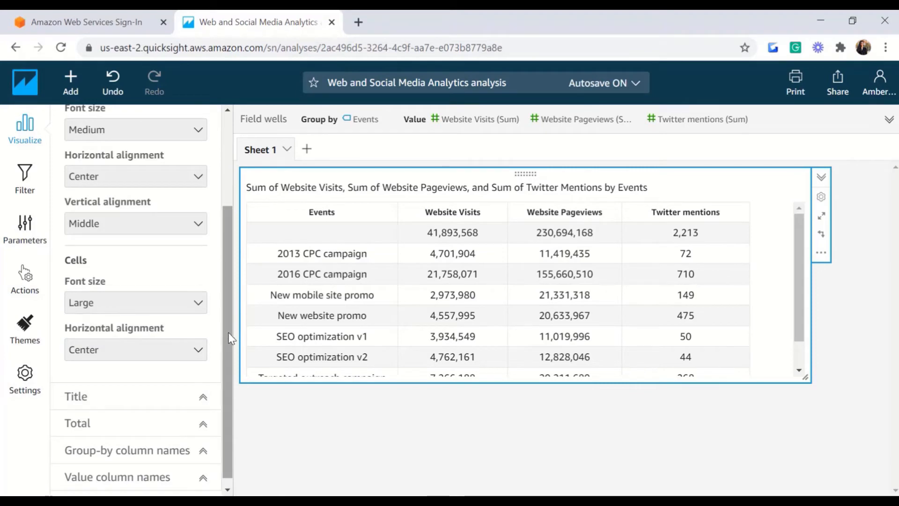
{"action": "scroll", "coordinate": [226, 332], "scroll_direction": "up", "scroll_amount": 3}
{"action": "scroll", "coordinate": [798, 229], "scroll_direction": "down", "scroll_amount": 3}
{"action": "scroll", "coordinate": [775, 229], "scroll_direction": "up", "scroll_amount": 3}
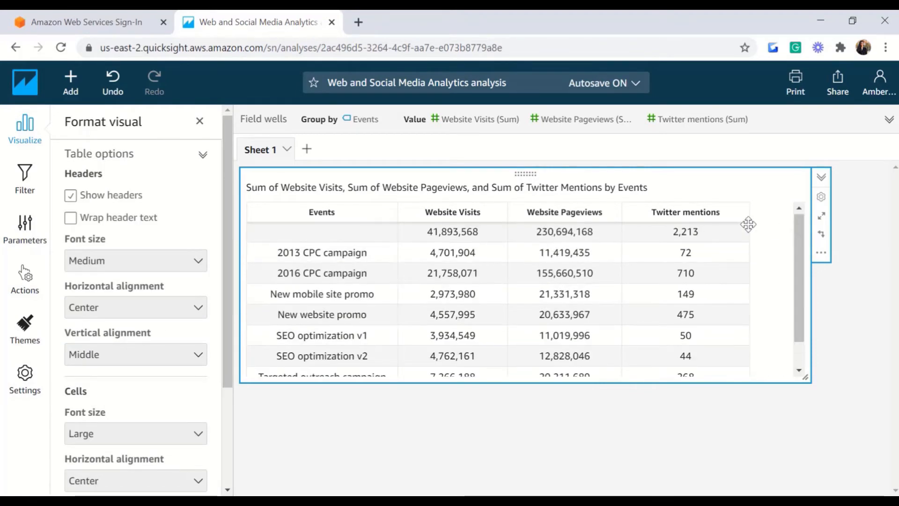
Step: Reorder the value fields so Twitter mentions becomes the first value column after Events
{"action": "left_click", "coordinate": [700, 218]}
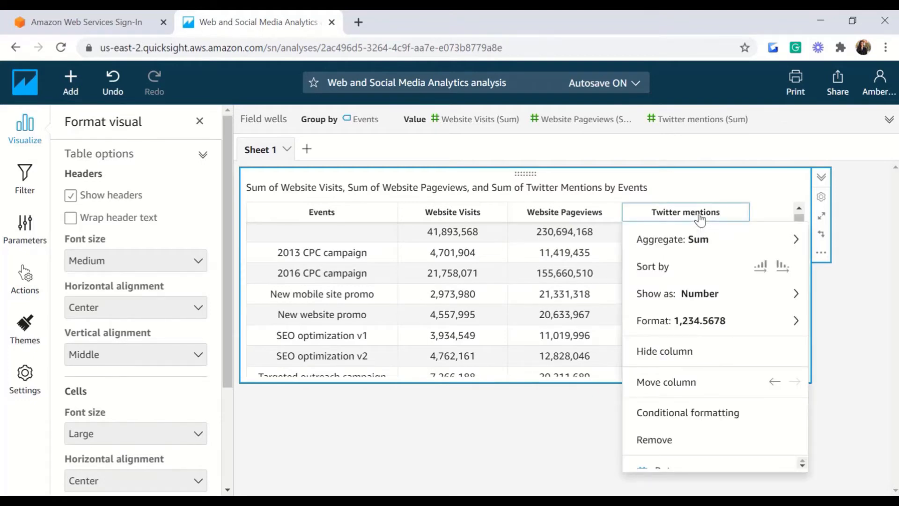
{"action": "left_click", "coordinate": [667, 357]}
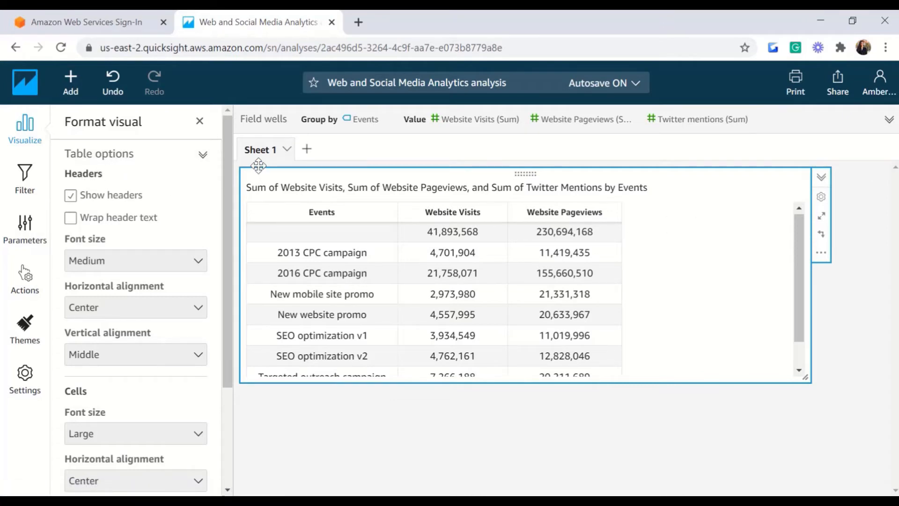
{"action": "left_click", "coordinate": [736, 124]}
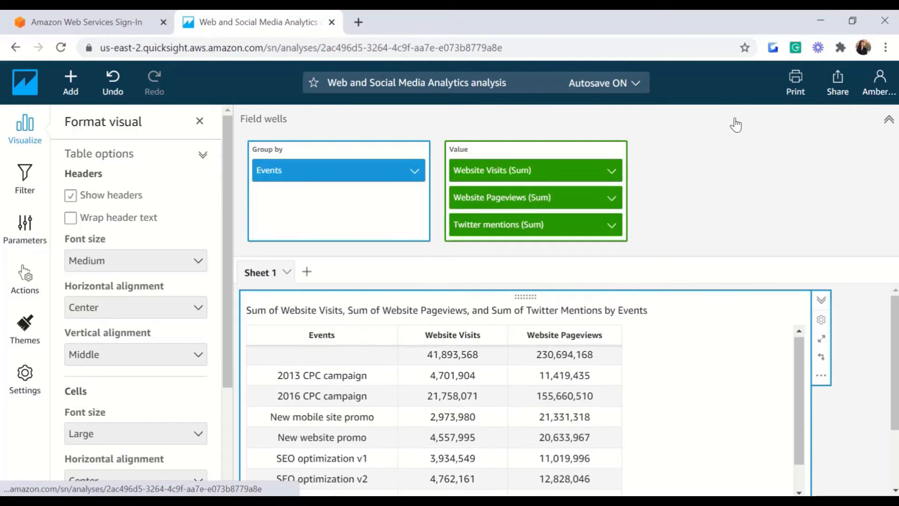
{"action": "left_click", "coordinate": [609, 226]}
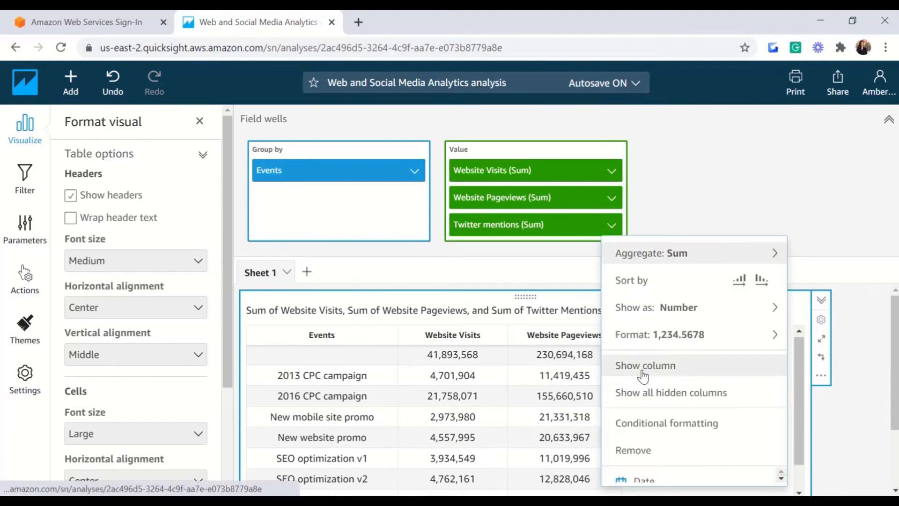
{"action": "left_click", "coordinate": [644, 373]}
{"action": "scroll", "coordinate": [627, 366], "scroll_direction": "down", "scroll_amount": 1}
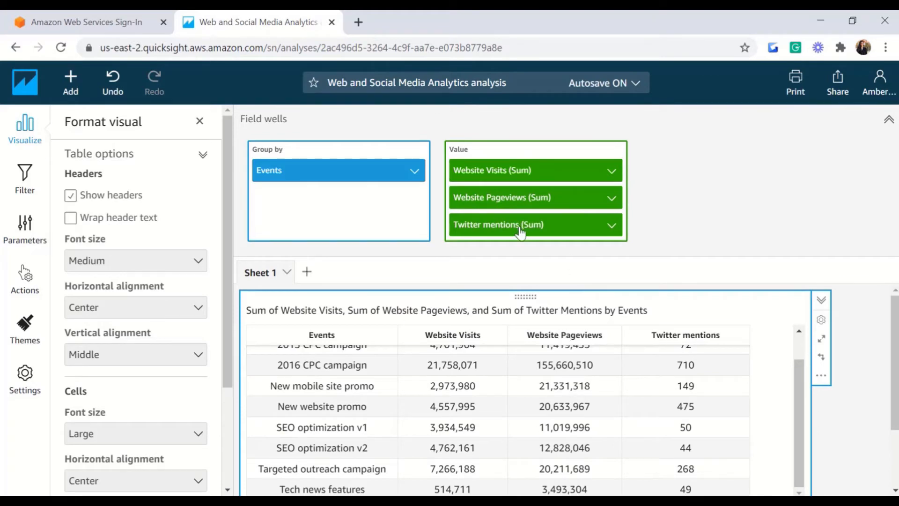
{"action": "left_click_drag", "start_coordinate": [521, 230], "coordinate": [460, 183]}
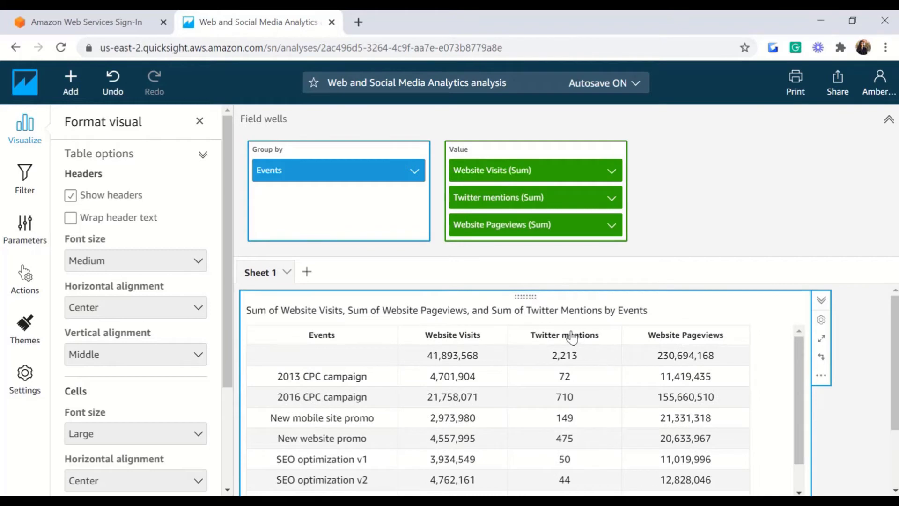
{"action": "left_click", "coordinate": [575, 343]}
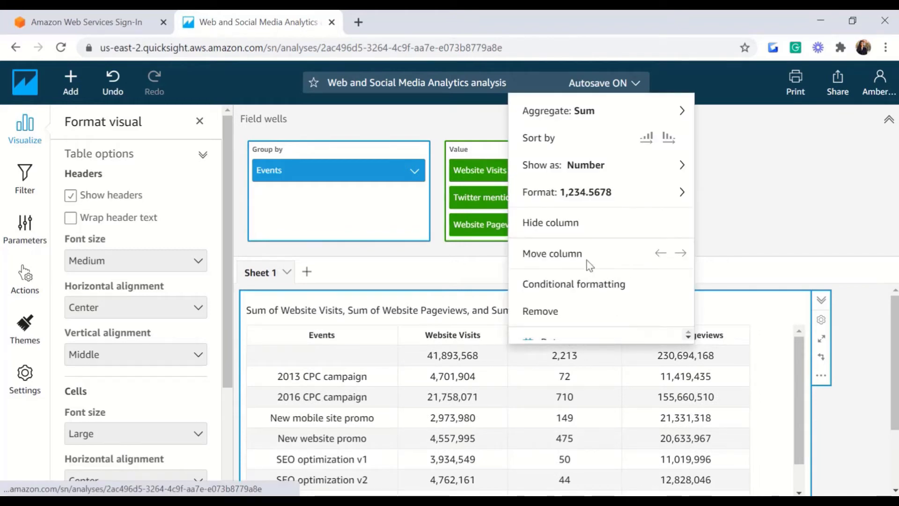
{"action": "left_click", "coordinate": [661, 254]}
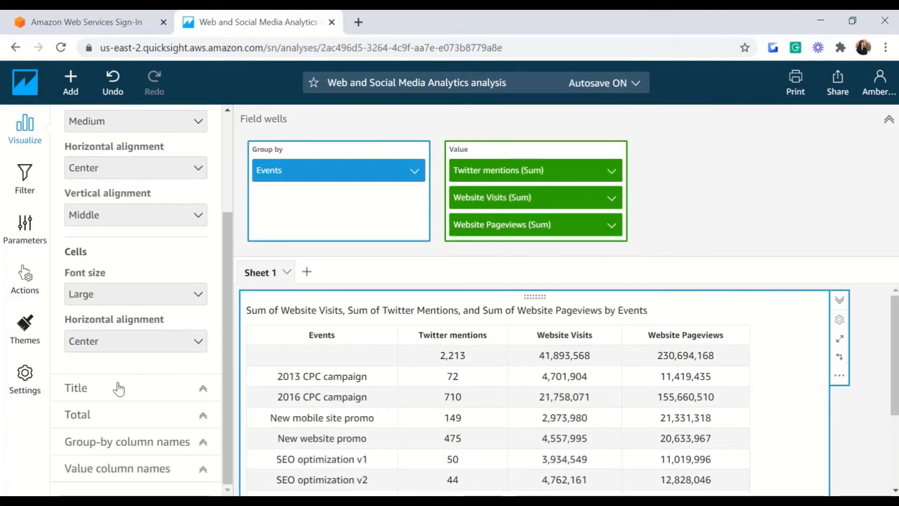
Step: Expand the Title settings and keep Show title turned on
{"action": "left_click", "coordinate": [202, 387]}
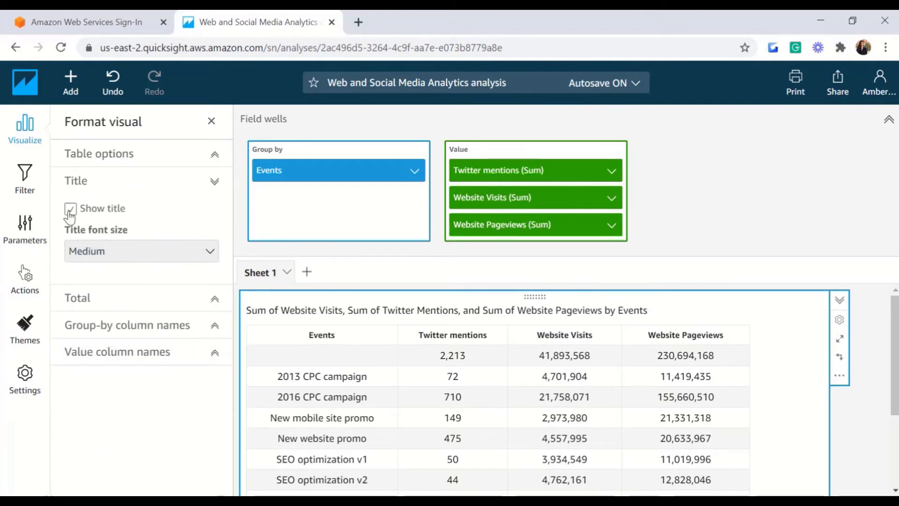
{"action": "left_click", "coordinate": [118, 250]}
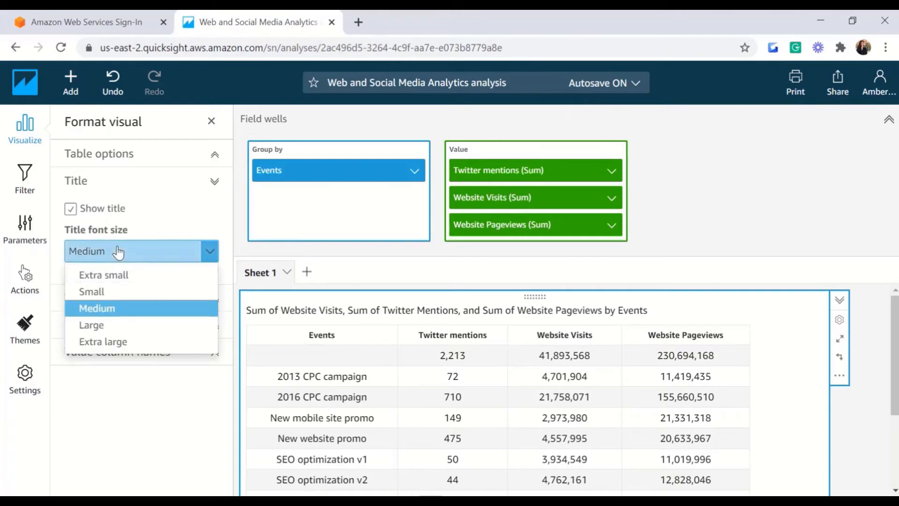
{"action": "left_click", "coordinate": [71, 210]}
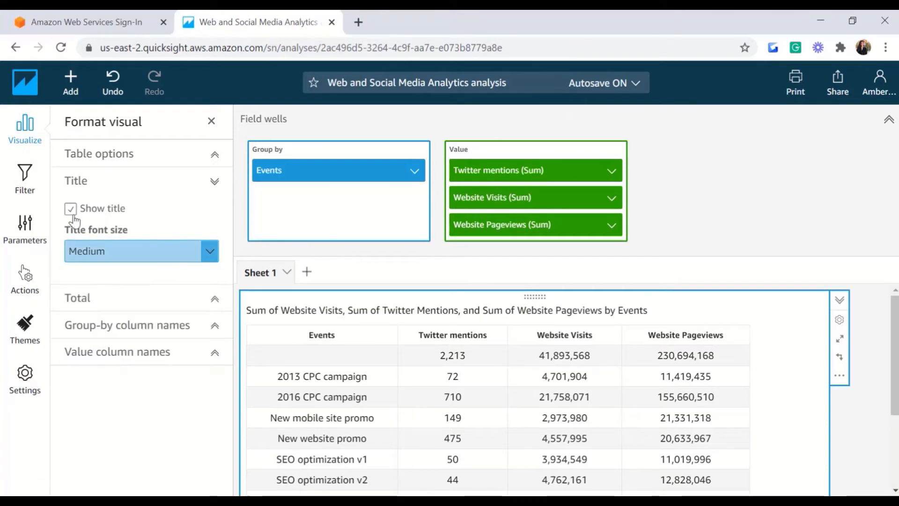
{"action": "left_click", "coordinate": [72, 211]}
Step: Retitle the table 'Events Vs website Visits and Pageviews and twitter mentions'
{"action": "double_click", "coordinate": [388, 312]}
{"action": "left_click", "coordinate": [388, 311]}
{"action": "double_click", "coordinate": [609, 310]}
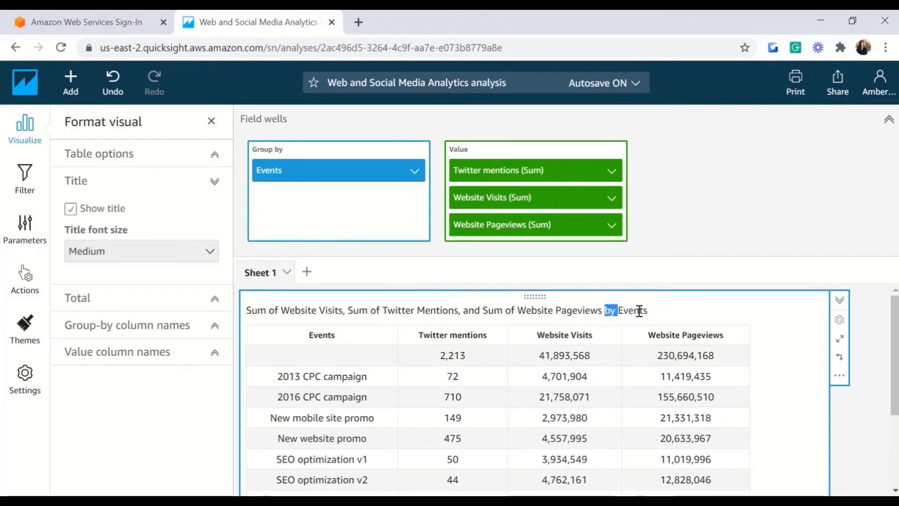
{"action": "key", "text": "ctrl+a"}
{"action": "key", "text": "BackSpace"}
{"action": "type", "text": "Events Vs website Visitis"}
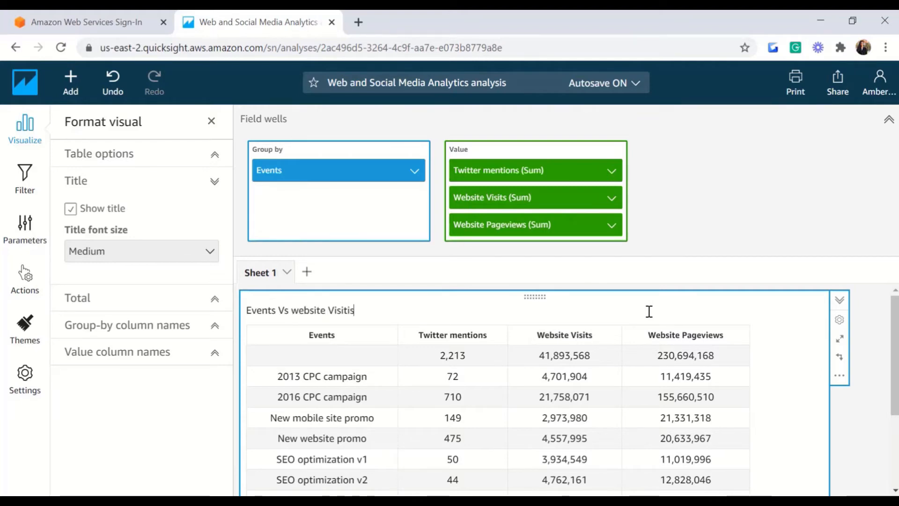
{"action": "key", "text": "BackSpace"}
{"action": "key", "text": "BackSpace"}
{"action": "type", "text": "s and Pageviews and twitter mentions"}
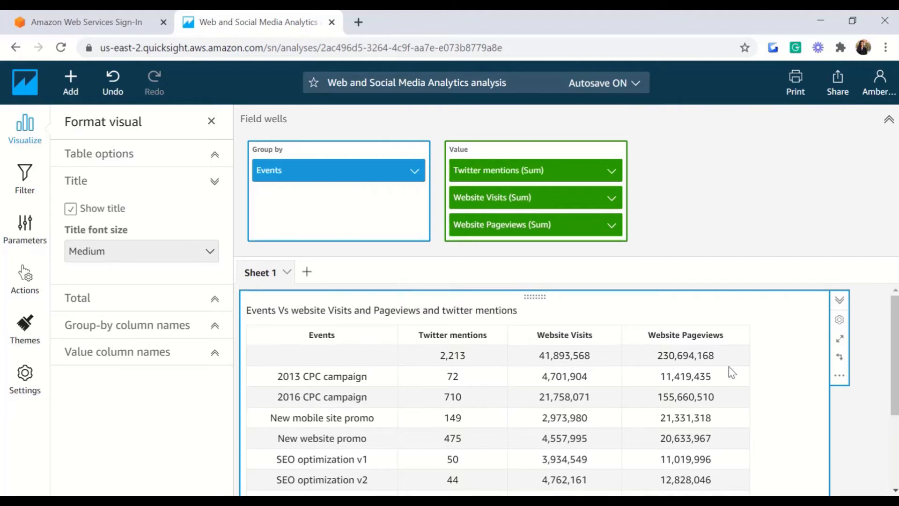
{"action": "mouse_move", "coordinate": [895, 340]}
{"action": "left_mouse_down"}
{"action": "mouse_move", "coordinate": [895, 383]}
{"action": "mouse_move", "coordinate": [896, 352]}
{"action": "left_mouse_up"}
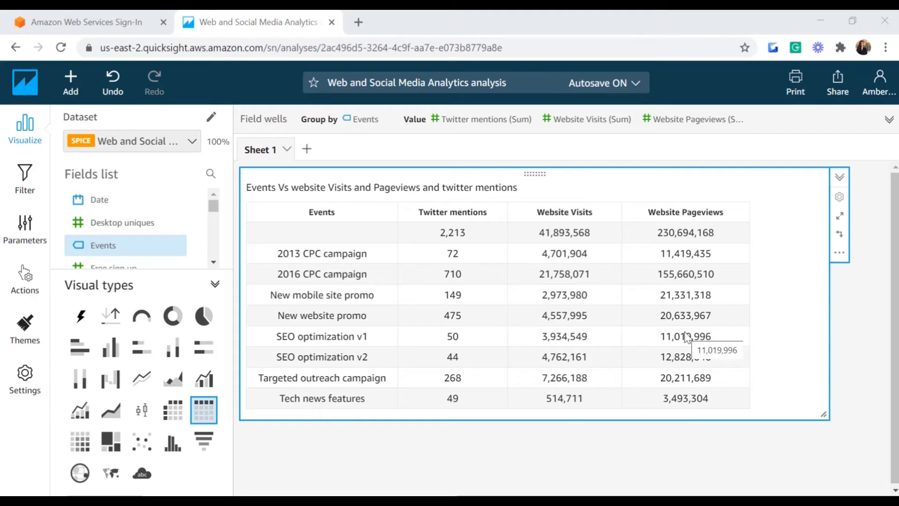
{"action": "left_click", "coordinate": [839, 256]}
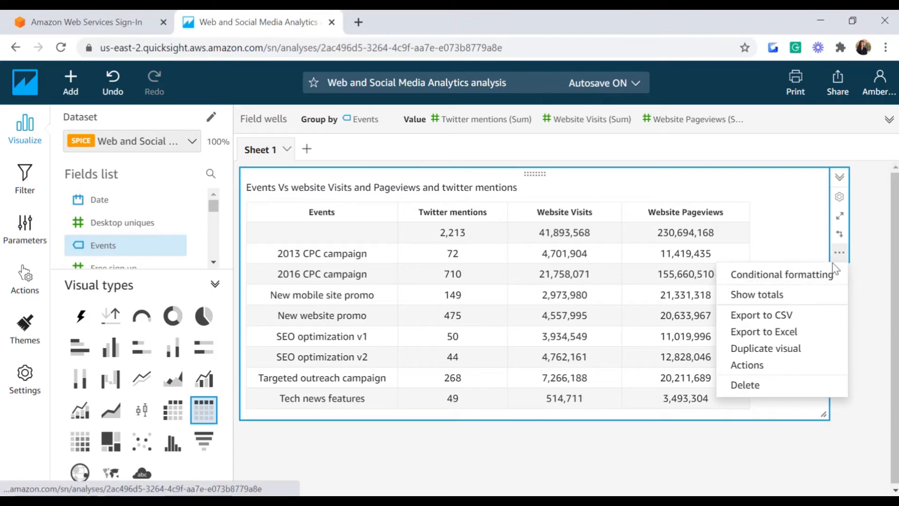
Step: Start a background-colour conditional formatting rule for the Twitter mentions column
{"action": "left_click", "coordinate": [810, 276]}
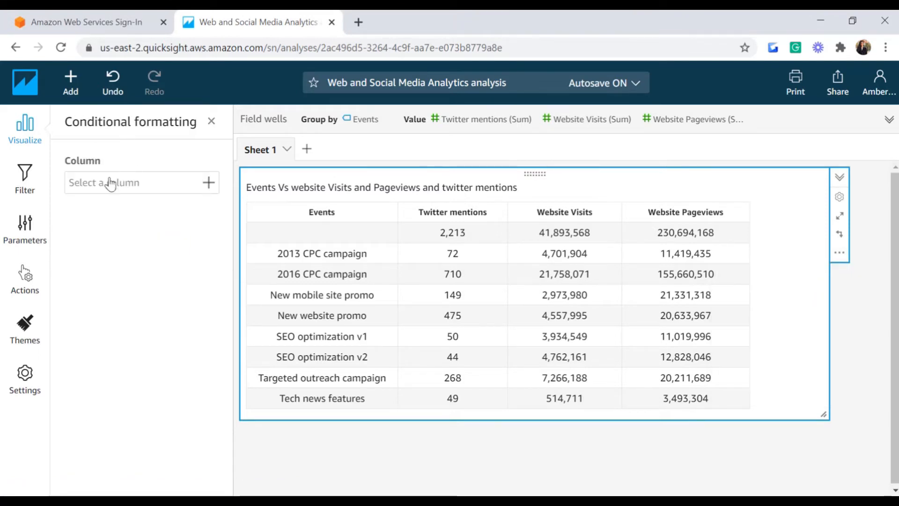
{"action": "left_click", "coordinate": [208, 187]}
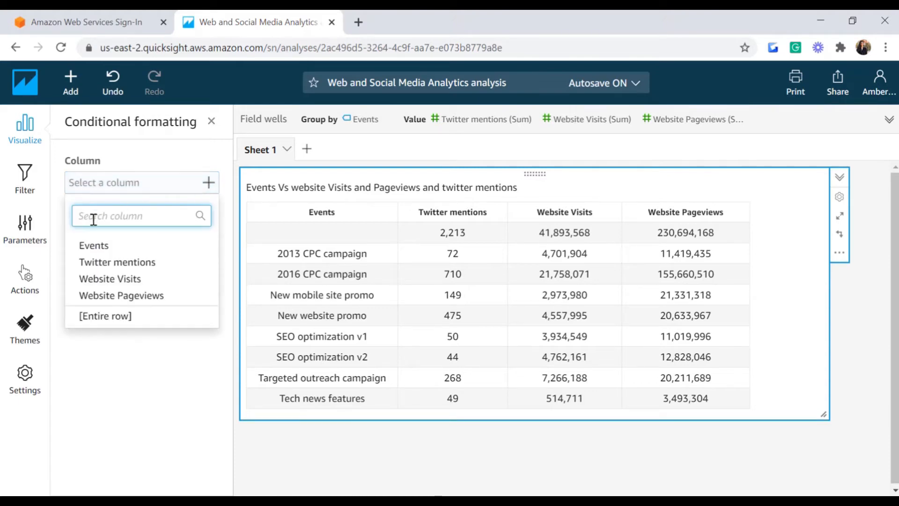
{"action": "left_click", "coordinate": [98, 265]}
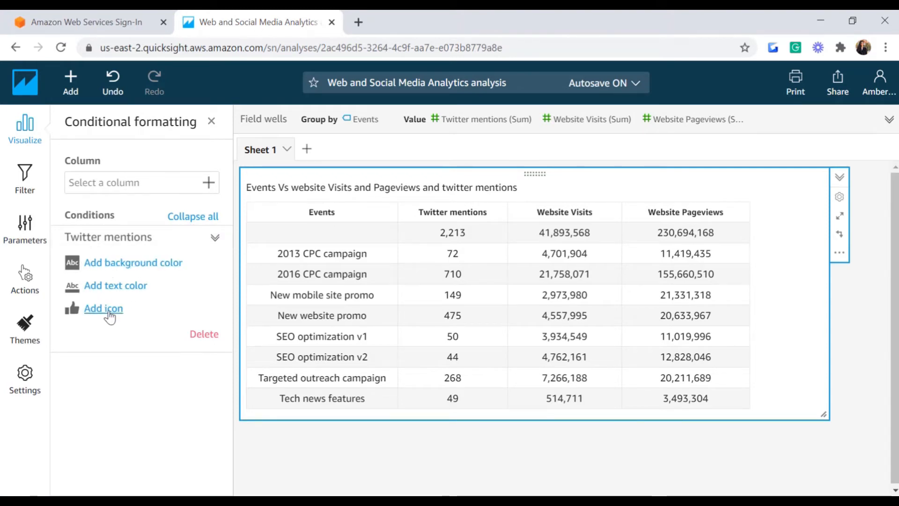
{"action": "left_click", "coordinate": [87, 266]}
{"action": "left_click_drag", "start_coordinate": [226, 314], "coordinate": [224, 346]}
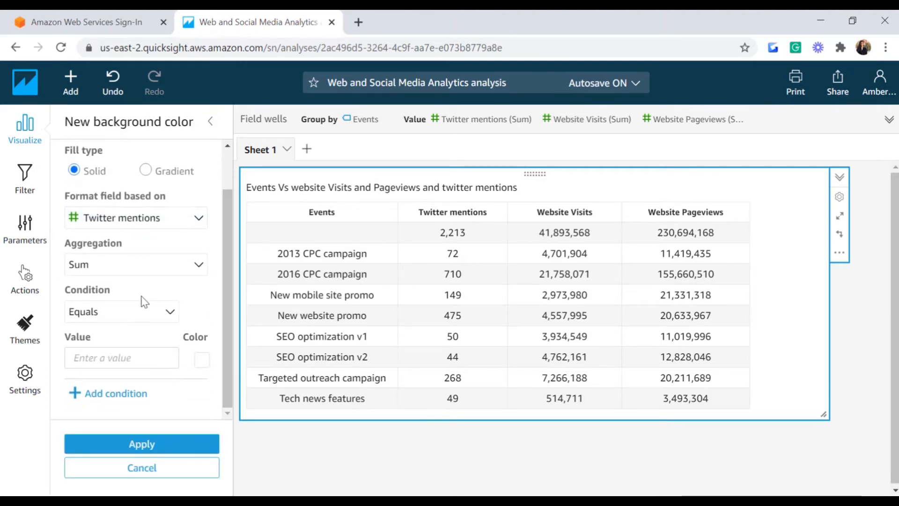
Step: Set the rule to Greater than 50 with a light green background and apply it
{"action": "left_click", "coordinate": [169, 311]}
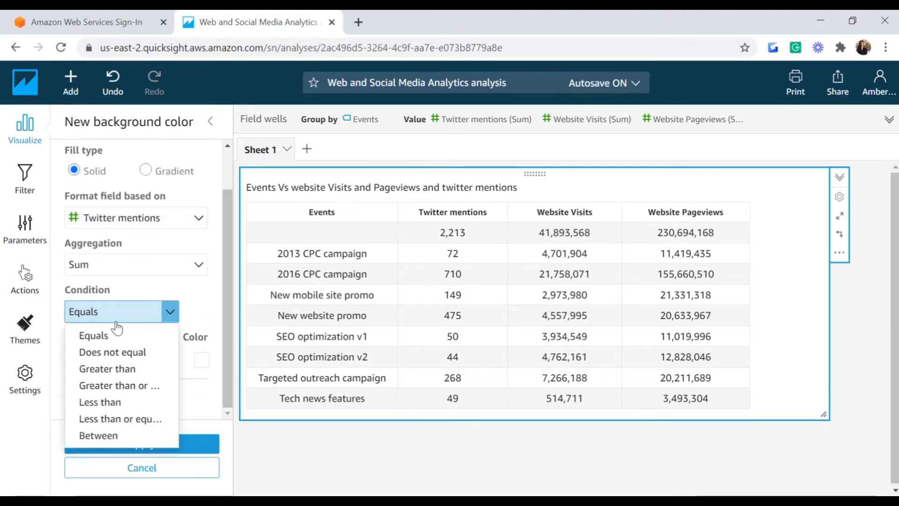
{"action": "left_click", "coordinate": [98, 369]}
{"action": "left_click", "coordinate": [170, 313]}
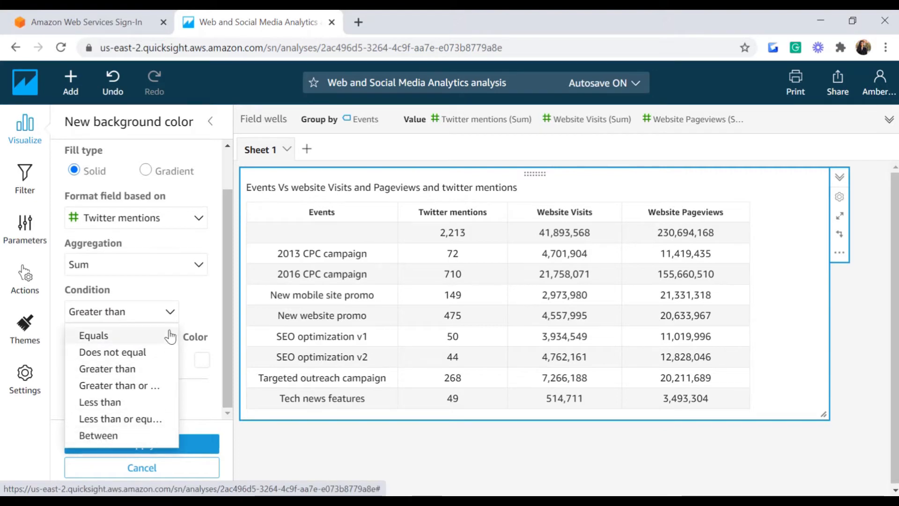
{"action": "left_click", "coordinate": [170, 310]}
{"action": "left_click", "coordinate": [110, 353]}
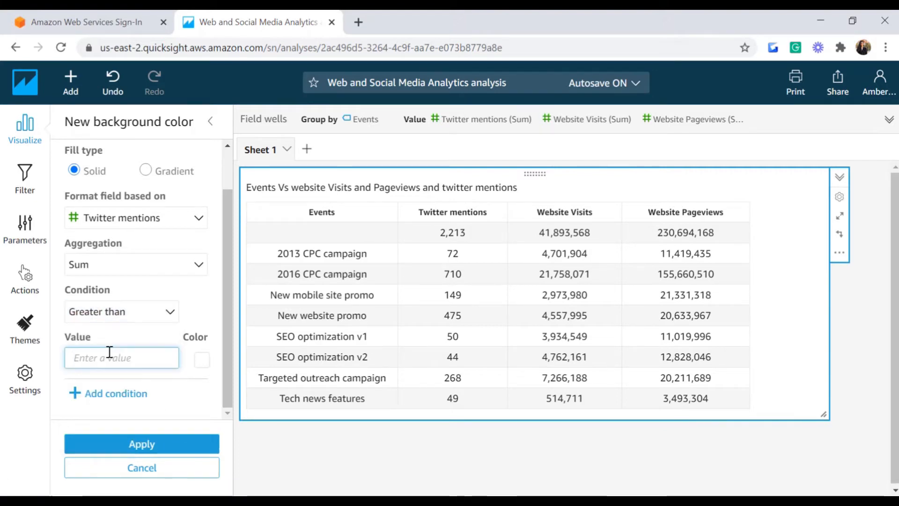
{"action": "type", "text": "50"}
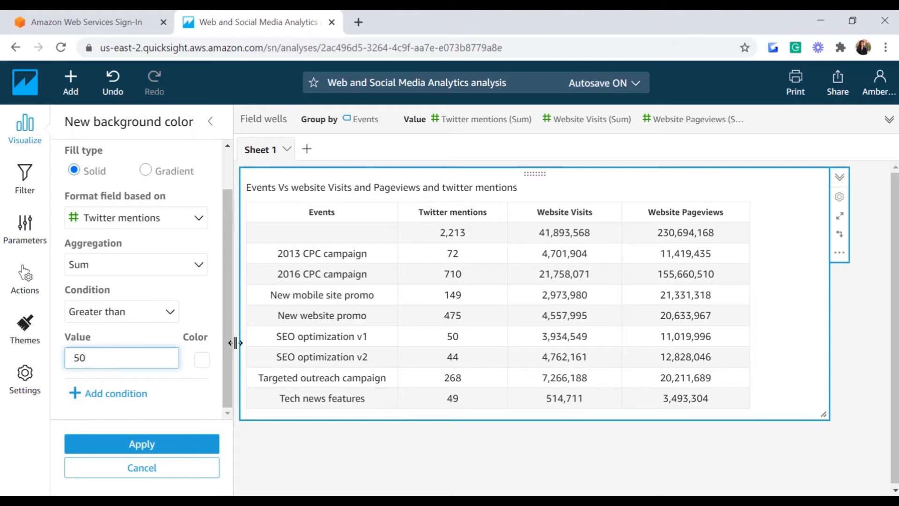
{"action": "left_click", "coordinate": [202, 361]}
{"action": "left_click", "coordinate": [332, 253]}
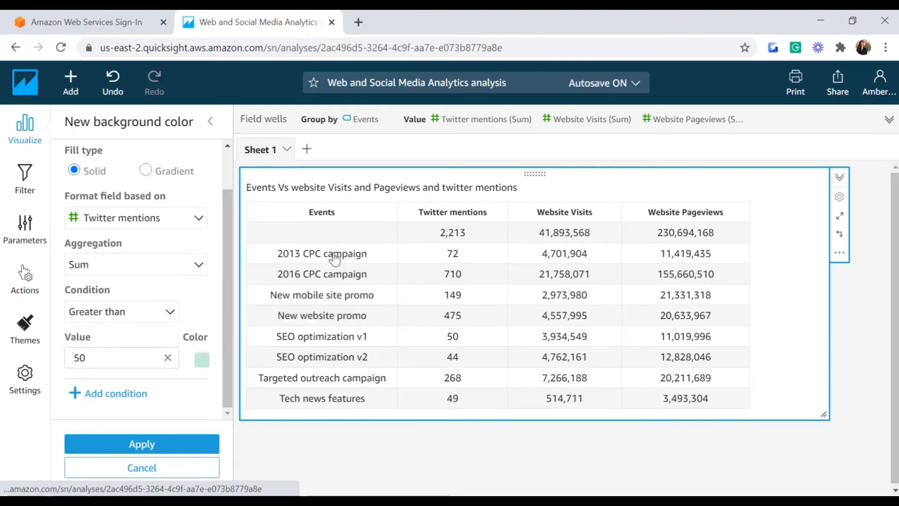
{"action": "left_click", "coordinate": [142, 444]}
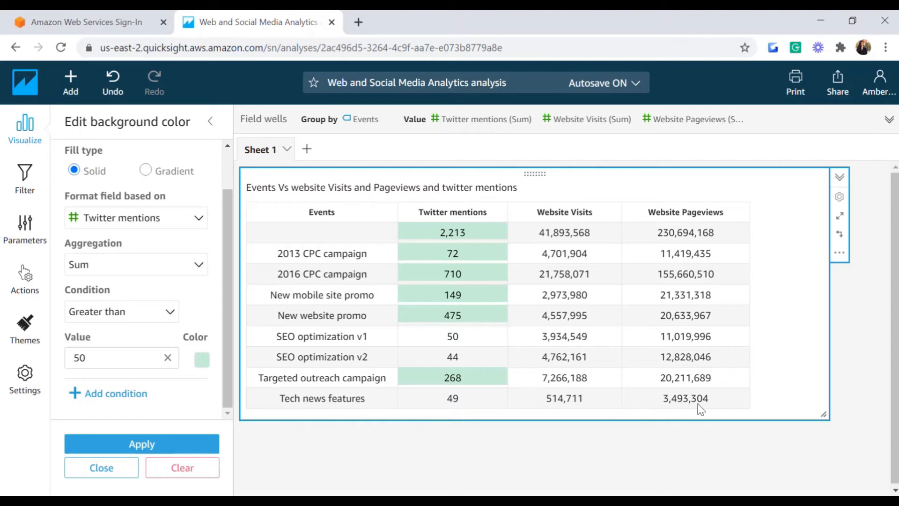
Step: Turn on Show totals for the Events table and close the conditional formatting settings
{"action": "left_click", "coordinate": [839, 255]}
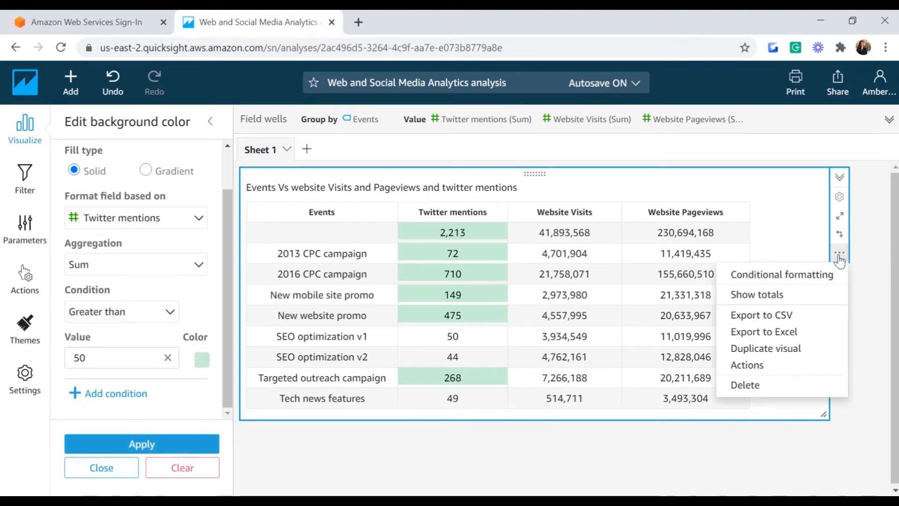
{"action": "left_click", "coordinate": [730, 295]}
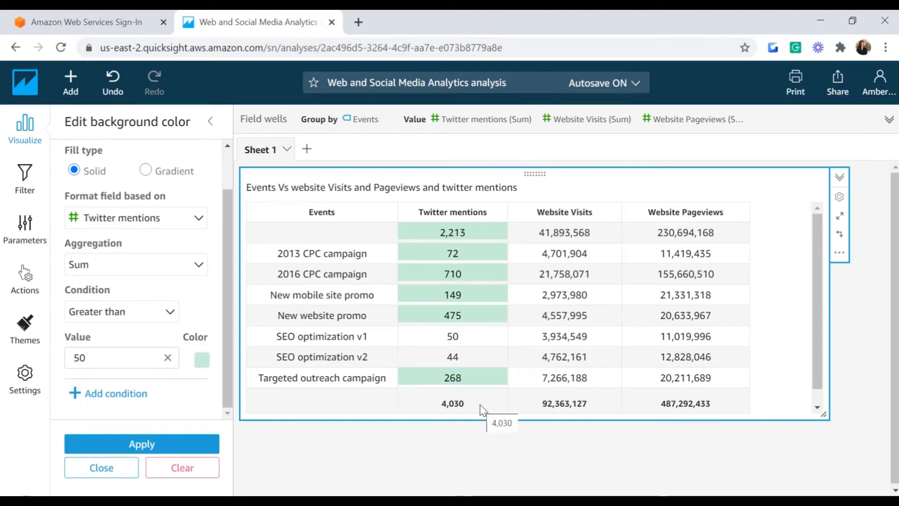
{"action": "left_click", "coordinate": [210, 121]}
{"action": "left_click", "coordinate": [211, 122]}
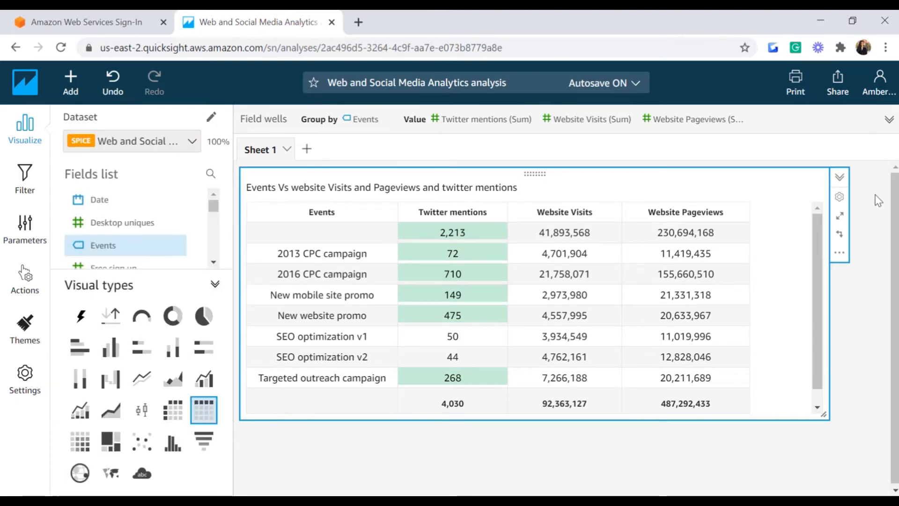
Step: In Format visual's Total settings, place the totals row at the Bottom
{"action": "left_click", "coordinate": [840, 197]}
{"action": "left_click_drag", "start_coordinate": [227, 275], "coordinate": [221, 389]}
{"action": "left_click", "coordinate": [204, 417]}
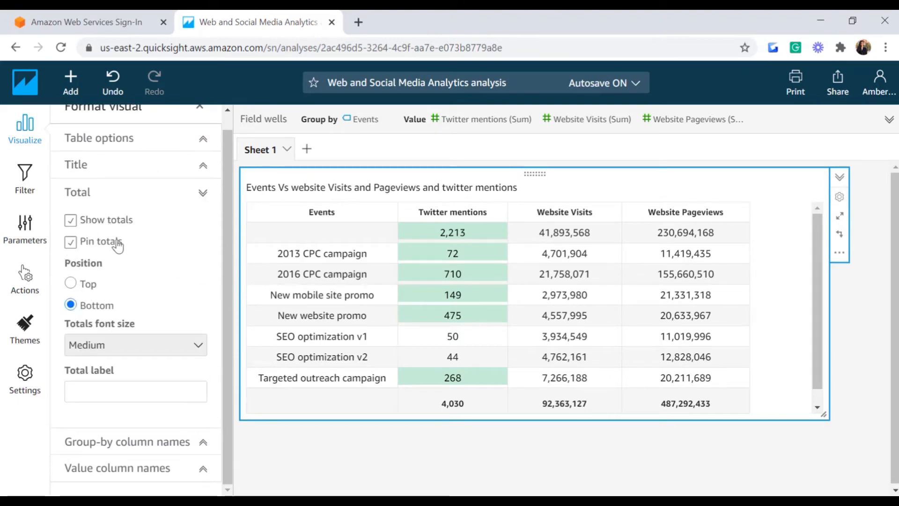
{"action": "left_click", "coordinate": [71, 287]}
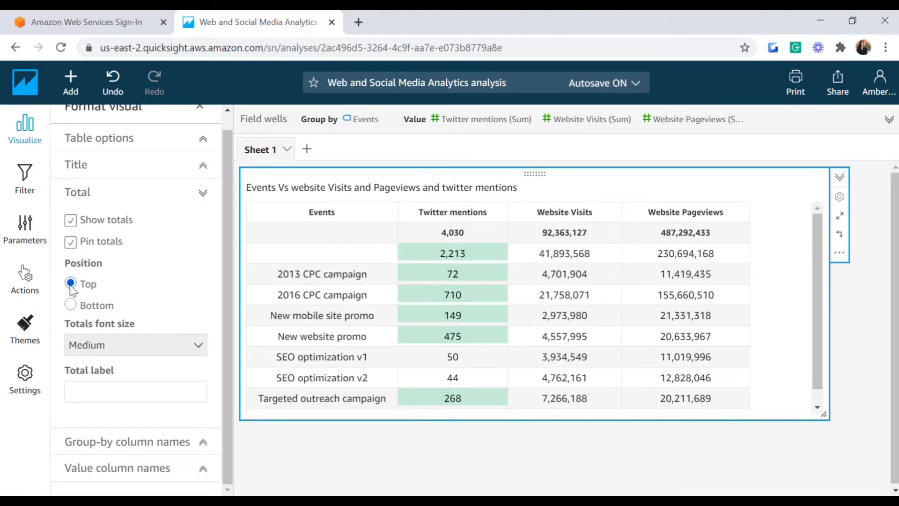
{"action": "left_click", "coordinate": [71, 306]}
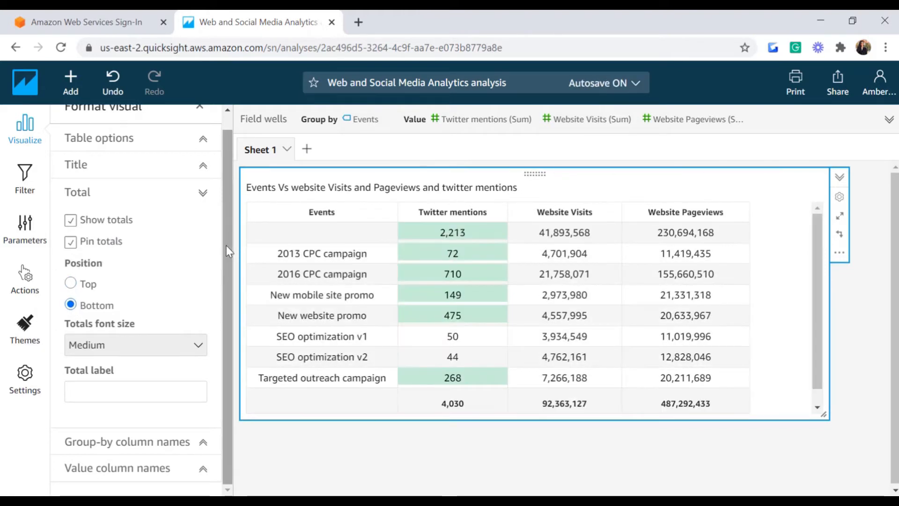
Step: Enter a 'Total' label for the totals row, then clear it to leave it blank
{"action": "left_click", "coordinate": [98, 388]}
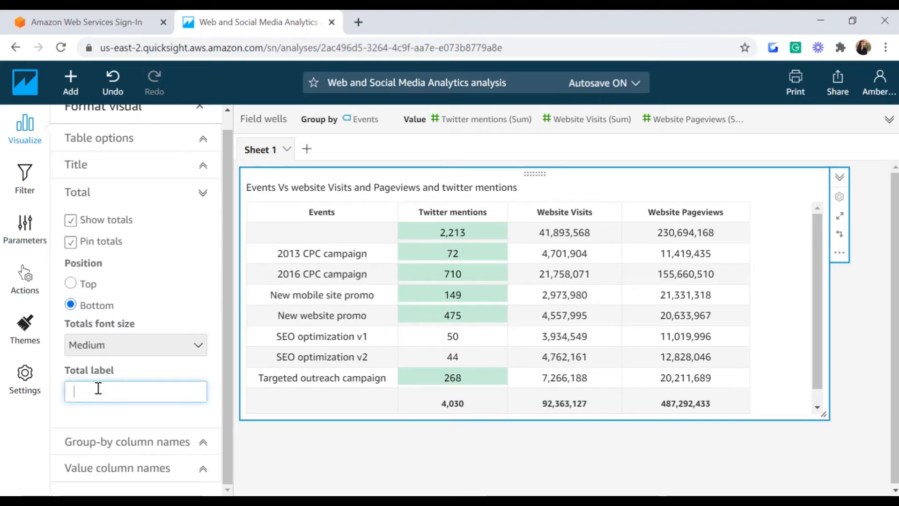
{"action": "type", "text": "Total"}
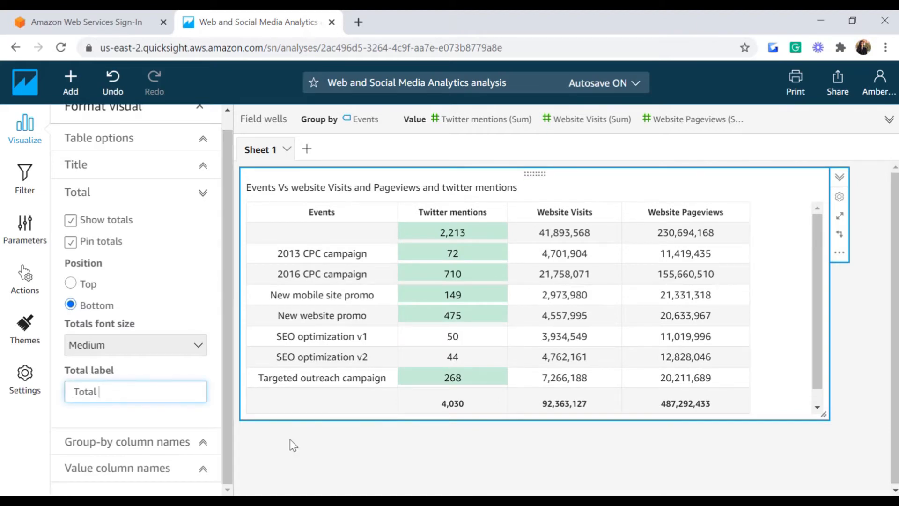
{"action": "left_click", "coordinate": [291, 439]}
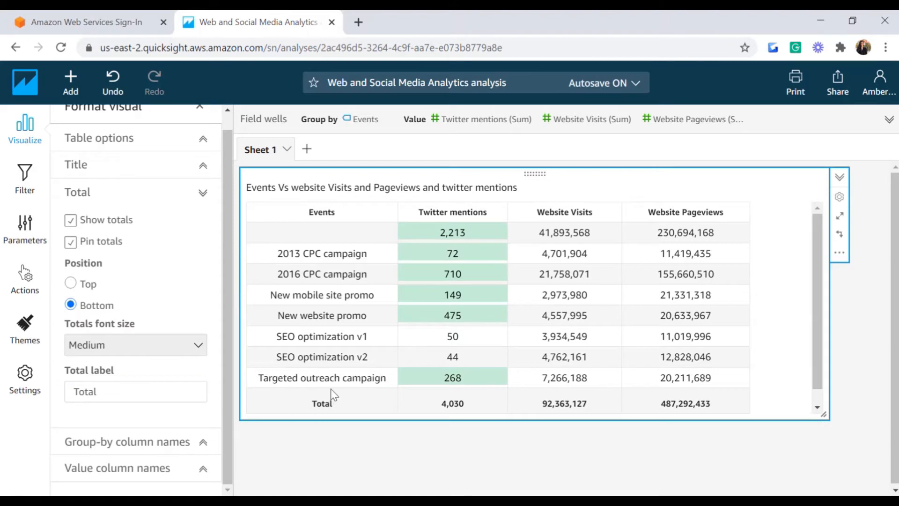
{"action": "left_click", "coordinate": [118, 391]}
{"action": "key", "text": "BackSpace"}
{"action": "key", "text": "BackSpace"}
{"action": "key", "text": "BackSpace"}
{"action": "key", "text": "BackSpace"}
{"action": "key", "text": "BackSpace"}
{"action": "left_click", "coordinate": [302, 446]}
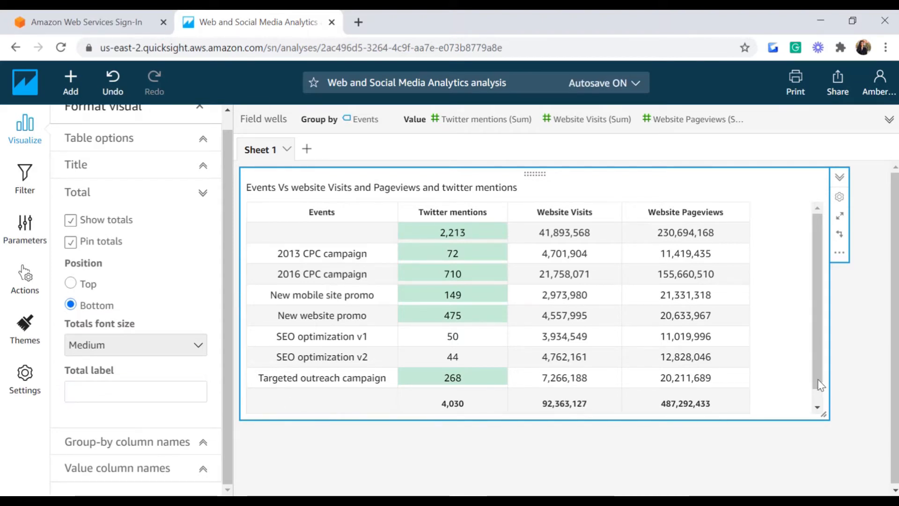
{"action": "scroll", "coordinate": [818, 356], "scroll_direction": "down", "scroll_amount": 1}
{"action": "scroll", "coordinate": [796, 281], "scroll_direction": "up", "scroll_amount": 1}
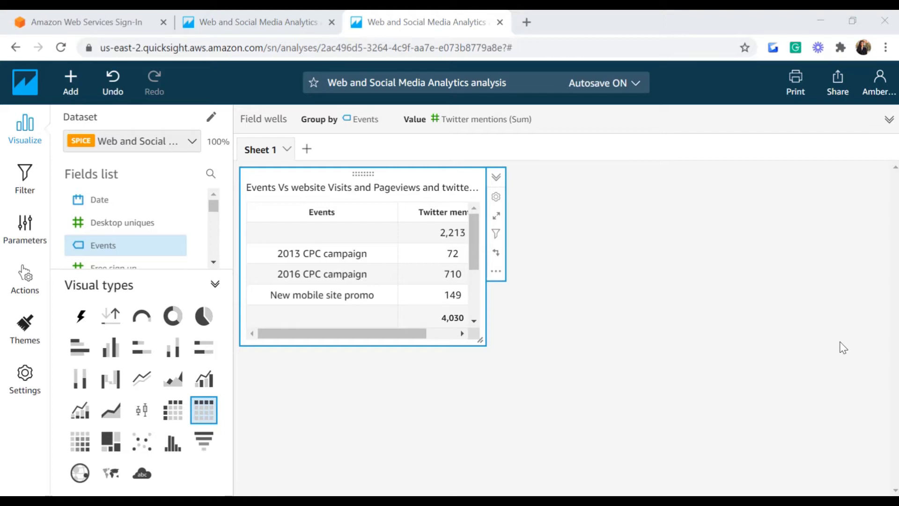
Step: Enlarge the Events table and add the Sales Pipeline dataset to the analysis
{"action": "left_click_drag", "start_coordinate": [481, 338], "coordinate": [502, 362]}
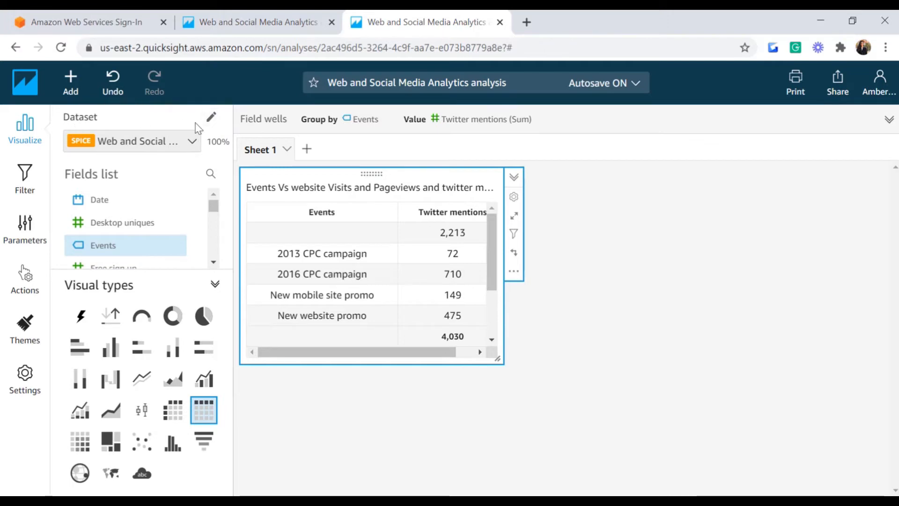
{"action": "left_click", "coordinate": [212, 120]}
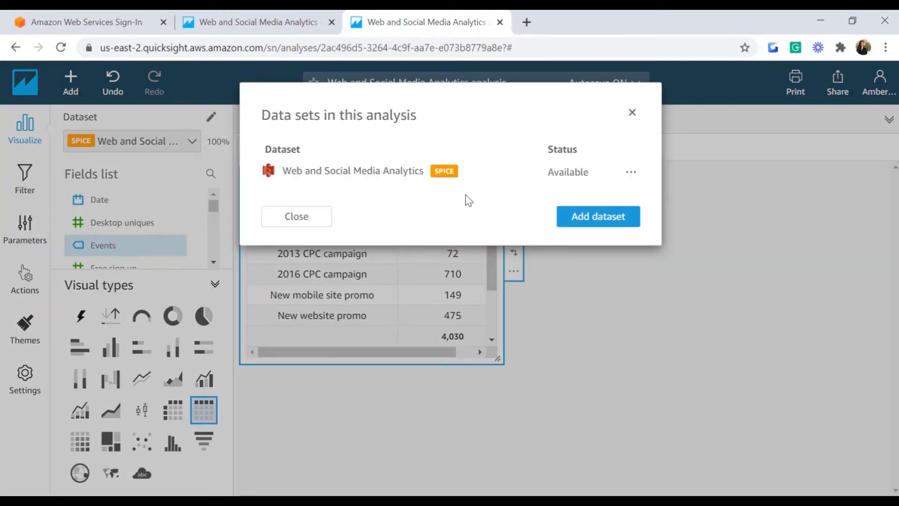
{"action": "left_click", "coordinate": [597, 225]}
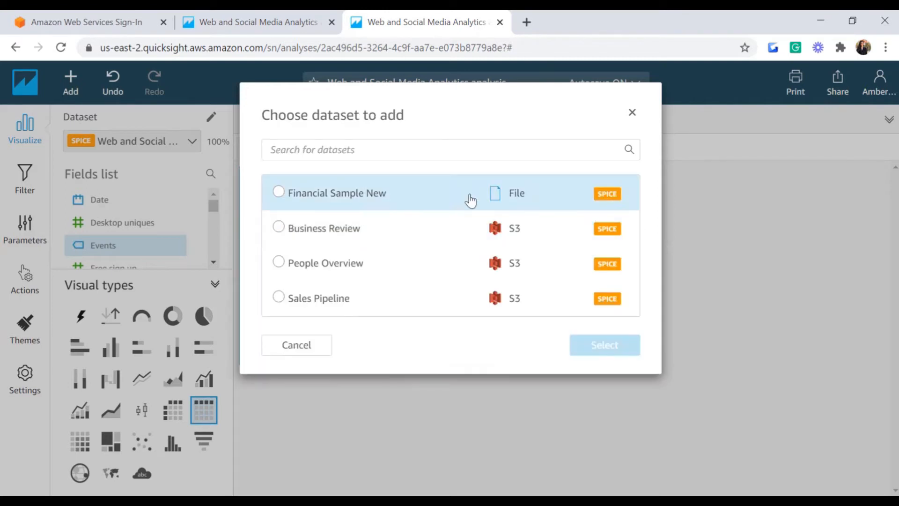
{"action": "left_click", "coordinate": [319, 304]}
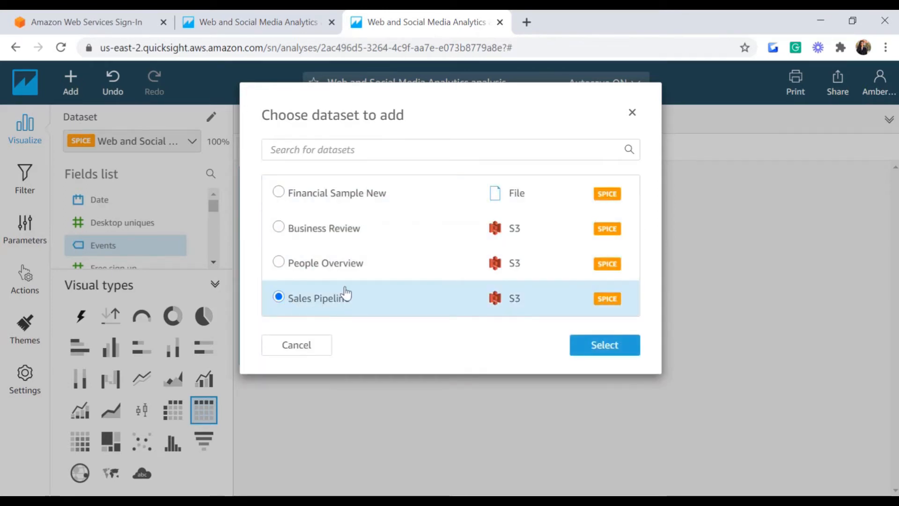
{"action": "left_click", "coordinate": [616, 355]}
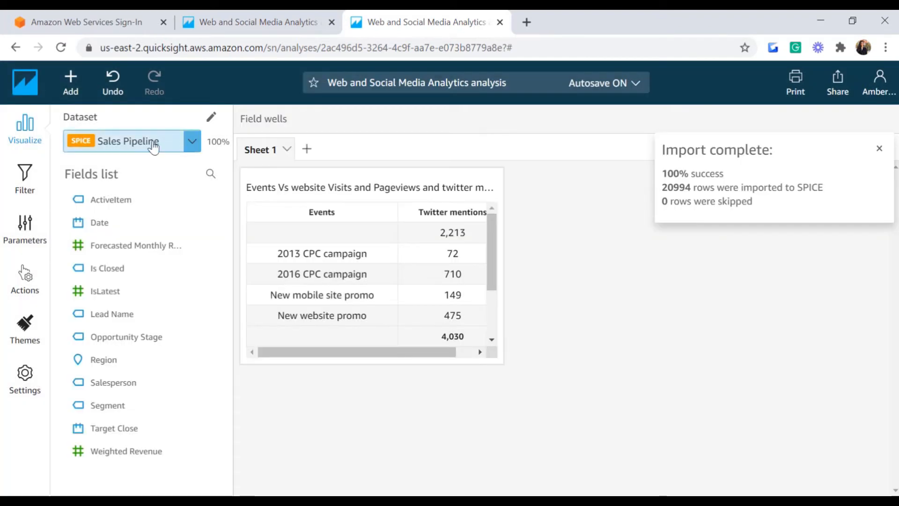
Step: Switch the working dataset to Sales Pipeline so its fields are listed
{"action": "left_click", "coordinate": [192, 141]}
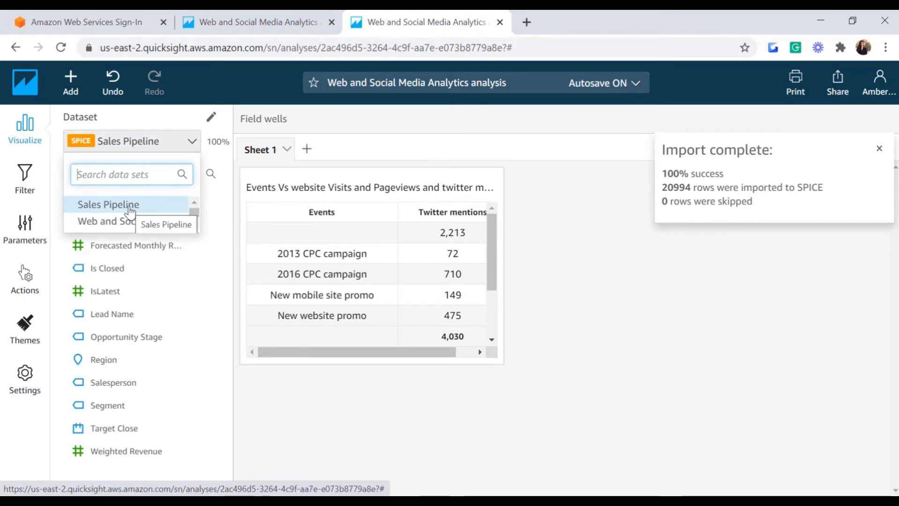
{"action": "left_click", "coordinate": [103, 229]}
{"action": "left_click", "coordinate": [185, 147]}
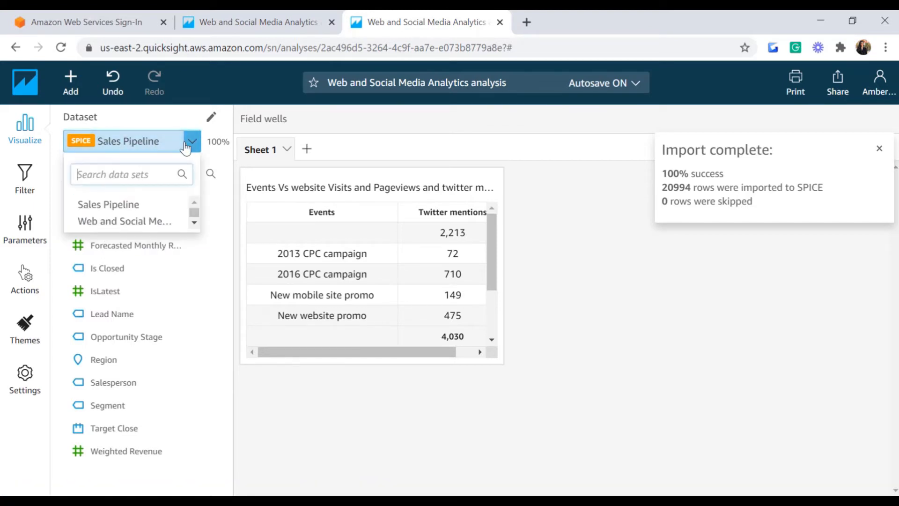
{"action": "left_click", "coordinate": [114, 214]}
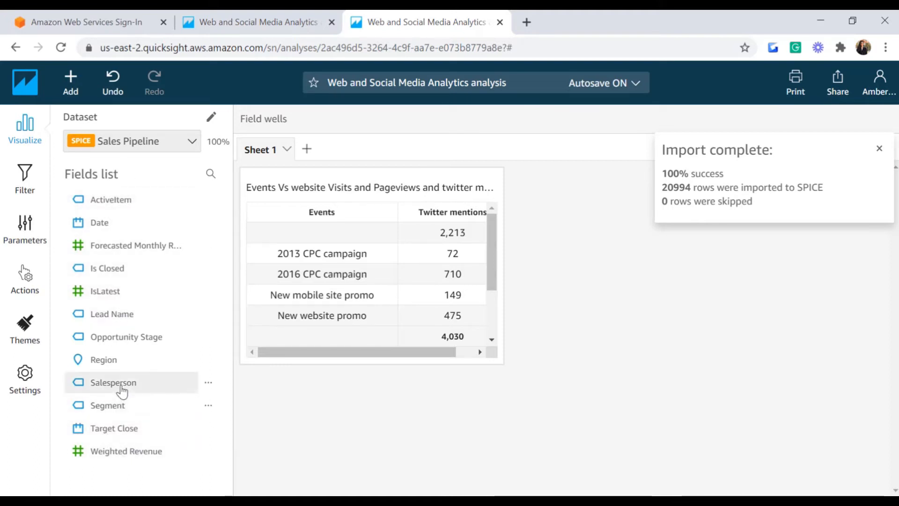
Step: Start a new visual on Salesperson and change it to a pivot table
{"action": "left_click", "coordinate": [120, 387]}
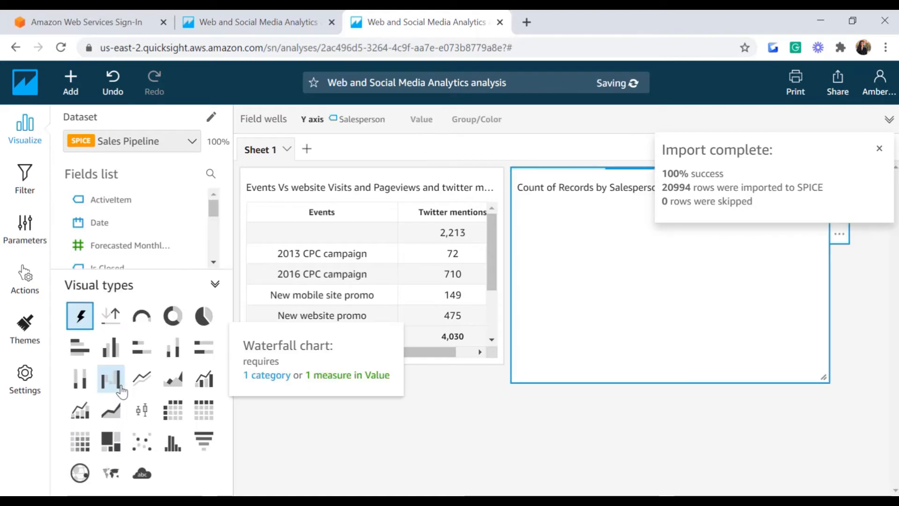
{"action": "left_click", "coordinate": [879, 149]}
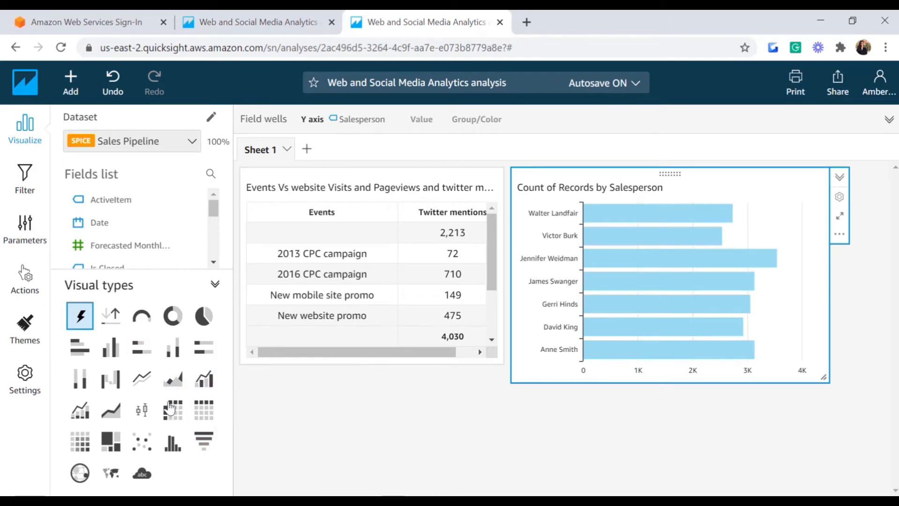
{"action": "left_click", "coordinate": [174, 418]}
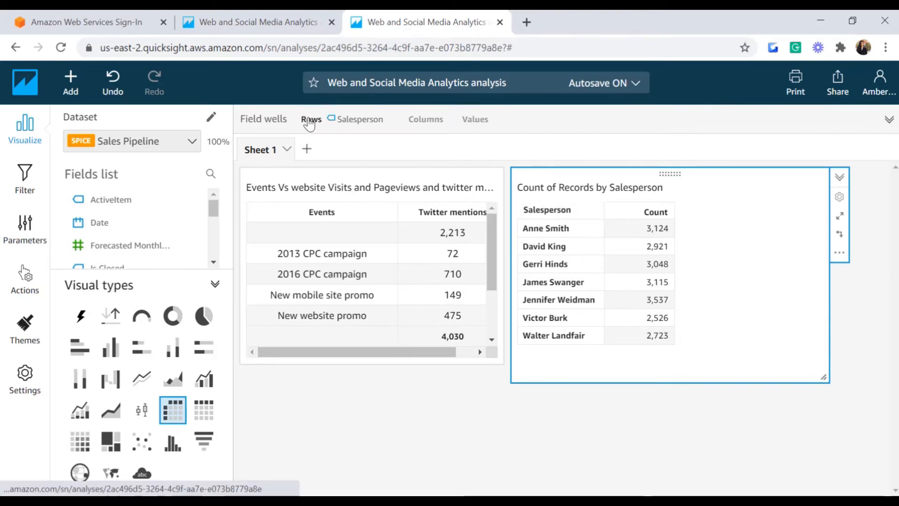
{"action": "left_click", "coordinate": [309, 121]}
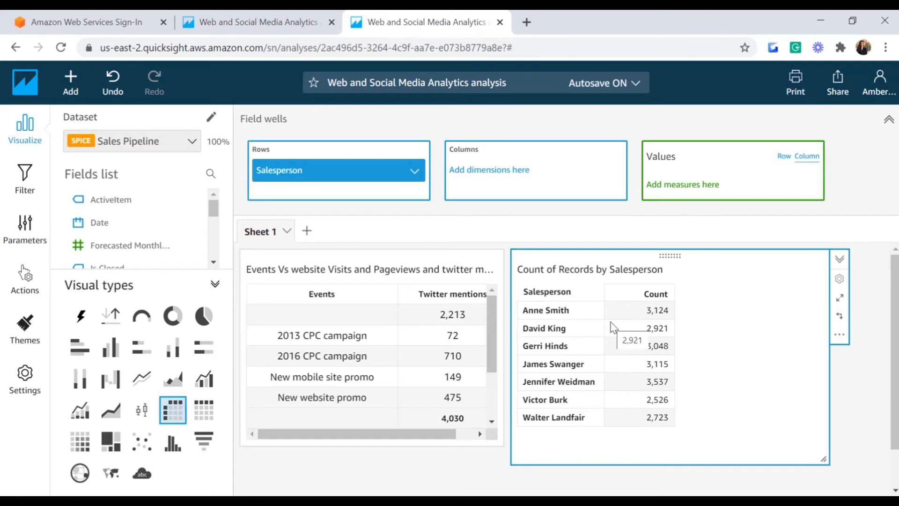
Step: Put Opportunity Stage in Columns, enlarge the table, and sum Forecasted Monthly Revenue in Values
{"action": "left_click_drag", "start_coordinate": [215, 212], "coordinate": [213, 233]}
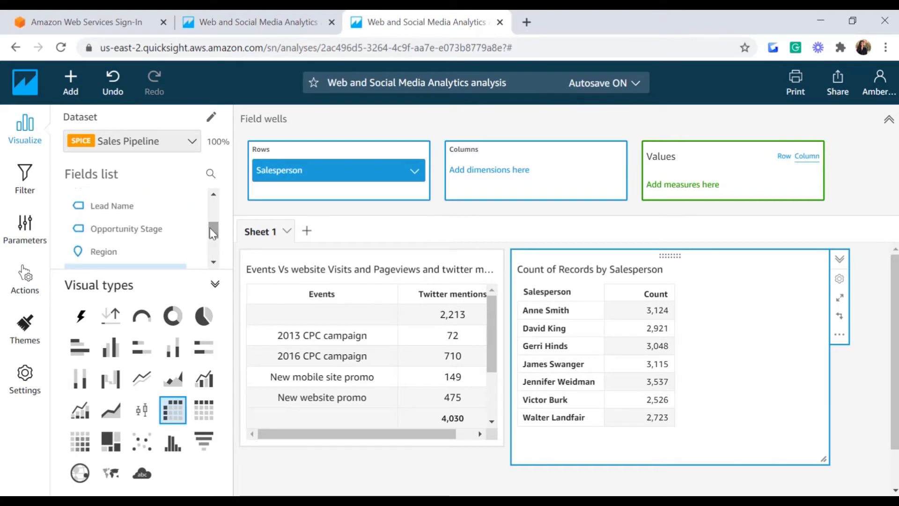
{"action": "left_click_drag", "start_coordinate": [114, 232], "coordinate": [487, 185]}
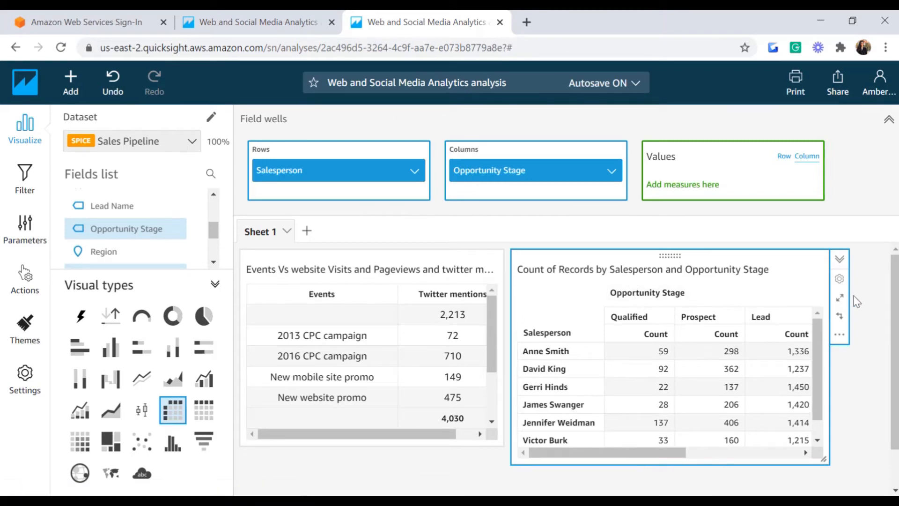
{"action": "left_click", "coordinate": [841, 300]}
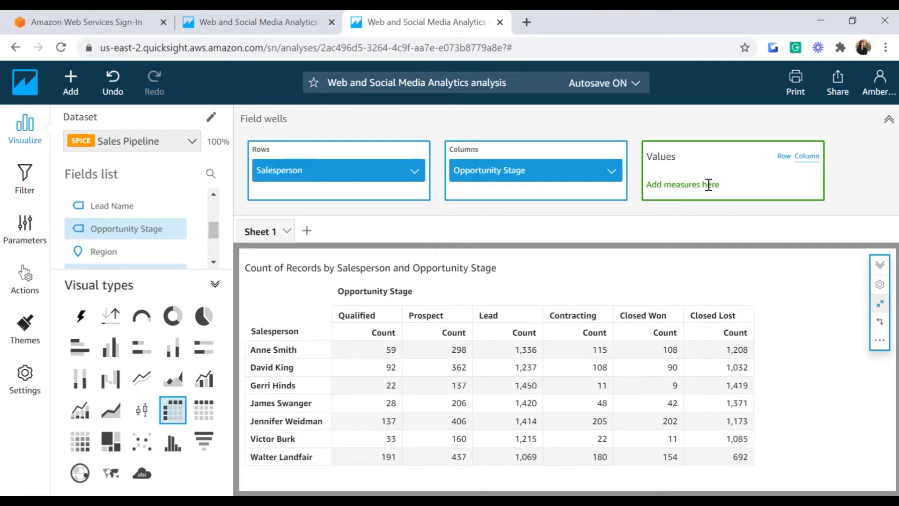
{"action": "left_click_drag", "start_coordinate": [216, 240], "coordinate": [216, 221]}
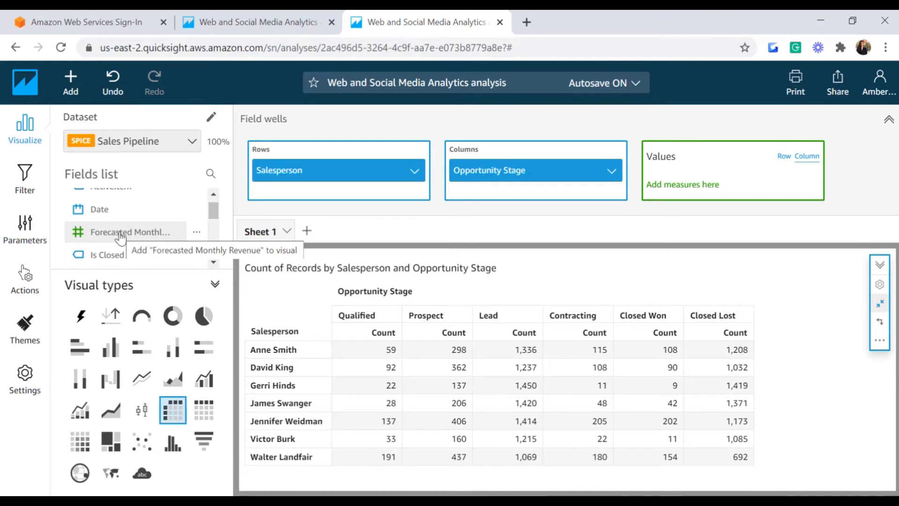
{"action": "left_click_drag", "start_coordinate": [120, 236], "coordinate": [703, 186]}
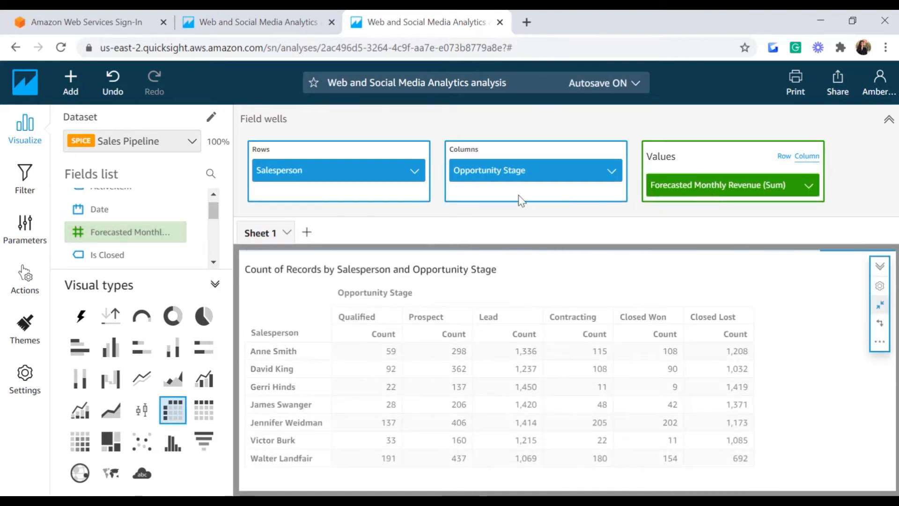
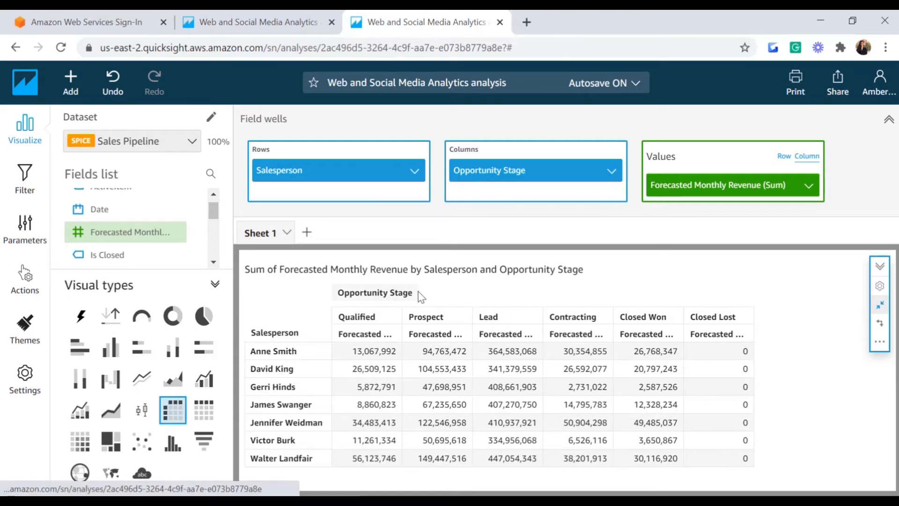
Step: Add Segment beneath Salesperson in Rows for Enterprise, SMB and Startup subrows; check the Enterprise row options, leaving them unchanged
{"action": "left_click_drag", "start_coordinate": [214, 215], "coordinate": [214, 251]}
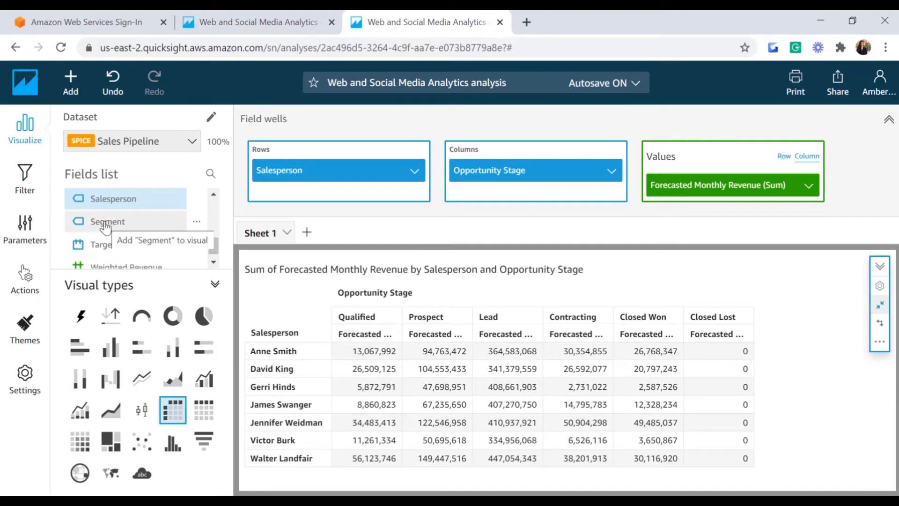
{"action": "left_click_drag", "start_coordinate": [106, 227], "coordinate": [294, 202]}
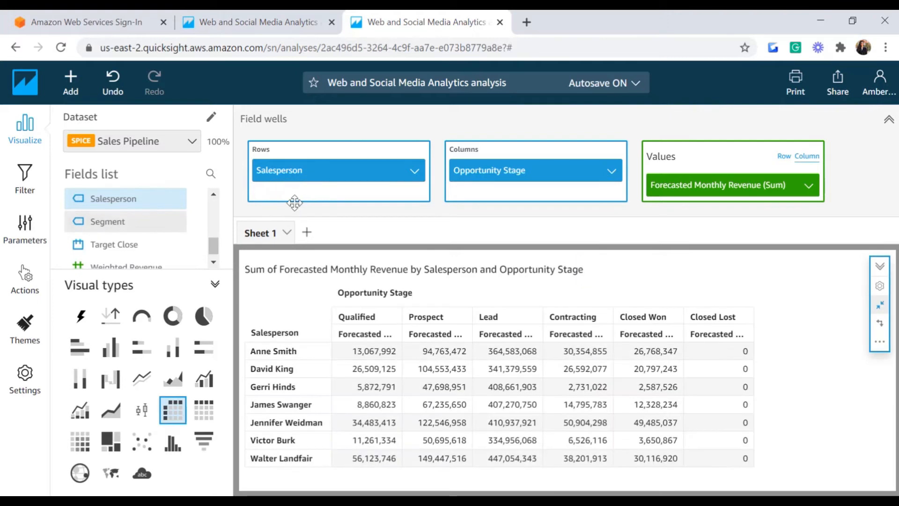
{"action": "left_click_drag", "start_coordinate": [108, 221], "coordinate": [301, 194]}
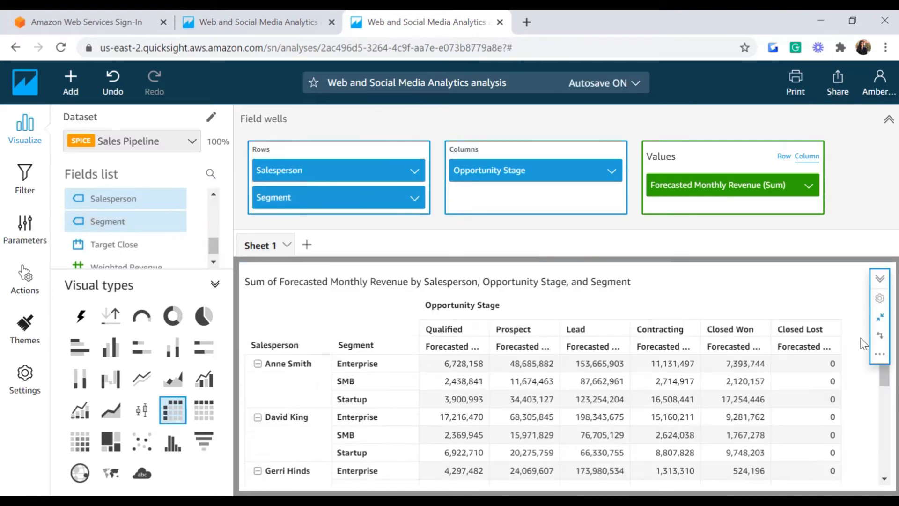
{"action": "mouse_move", "coordinate": [887, 370]}
{"action": "left_mouse_down"}
{"action": "mouse_move", "coordinate": [886, 392]}
{"action": "mouse_move", "coordinate": [883, 367]}
{"action": "left_mouse_up"}
{"action": "left_click", "coordinate": [348, 368]}
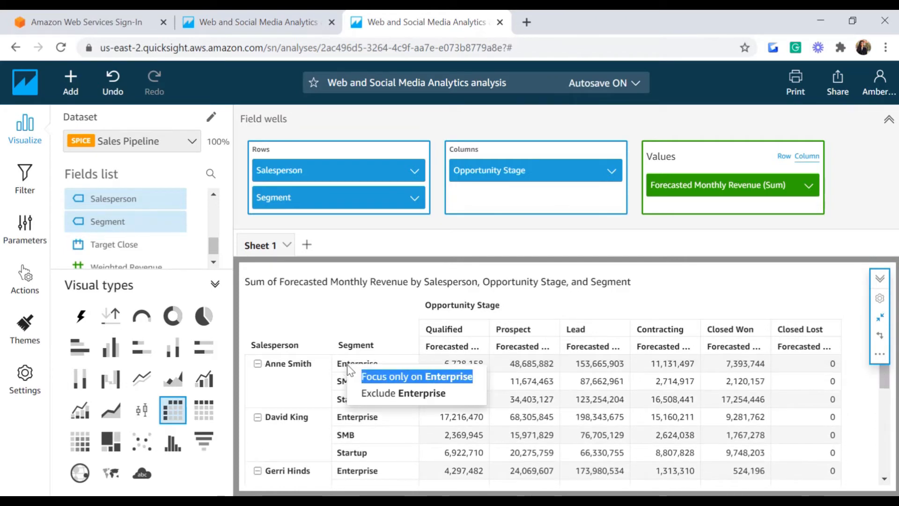
{"action": "left_click", "coordinate": [303, 360]}
{"action": "left_click", "coordinate": [344, 349]}
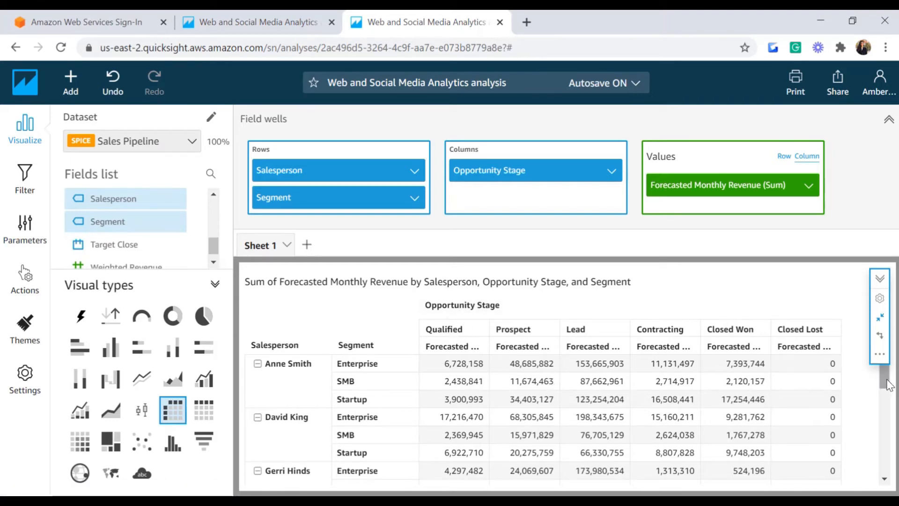
{"action": "left_click_drag", "start_coordinate": [889, 383], "coordinate": [884, 477]}
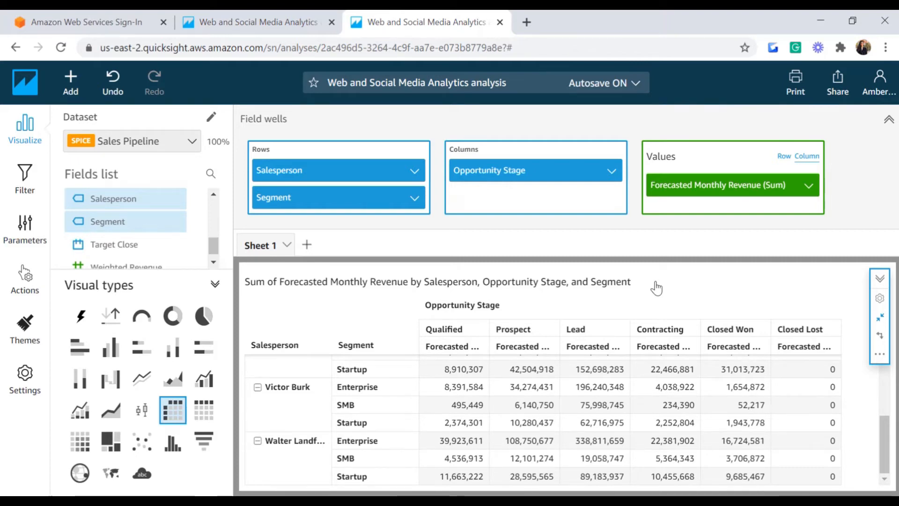
{"action": "scroll", "coordinate": [607, 349], "scroll_direction": "up", "scroll_amount": 10}
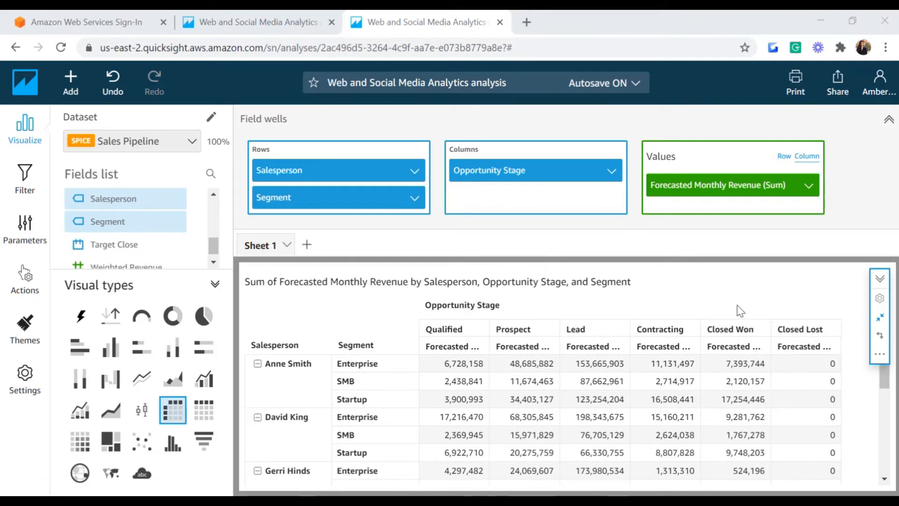
{"action": "left_click", "coordinate": [784, 156]}
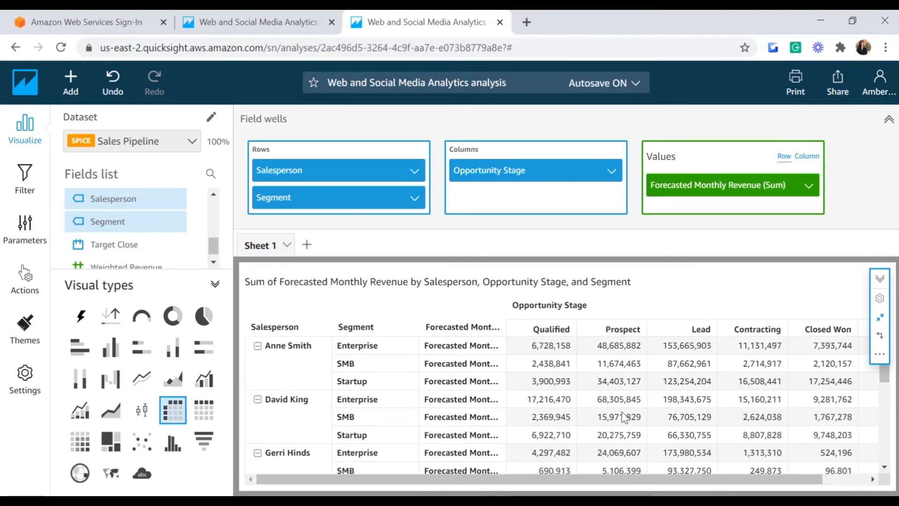
{"action": "left_click_drag", "start_coordinate": [593, 481], "coordinate": [643, 479]}
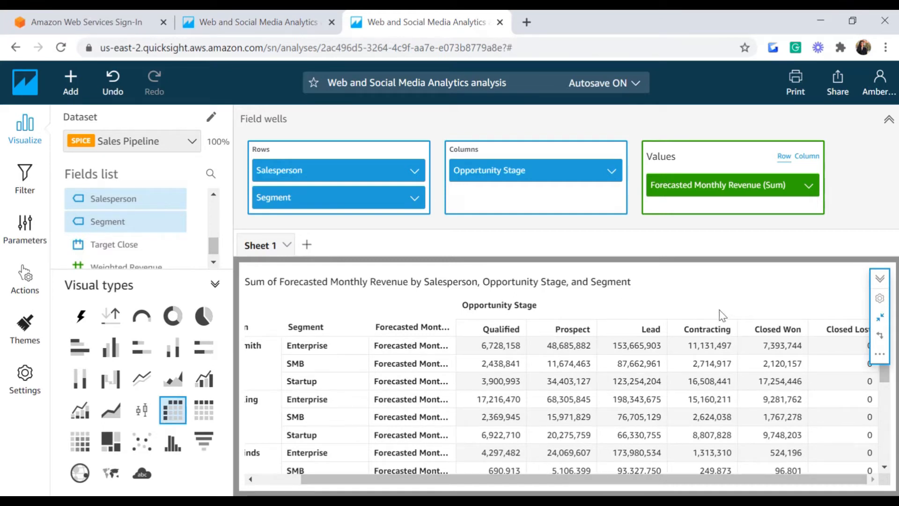
{"action": "left_click", "coordinate": [806, 157]}
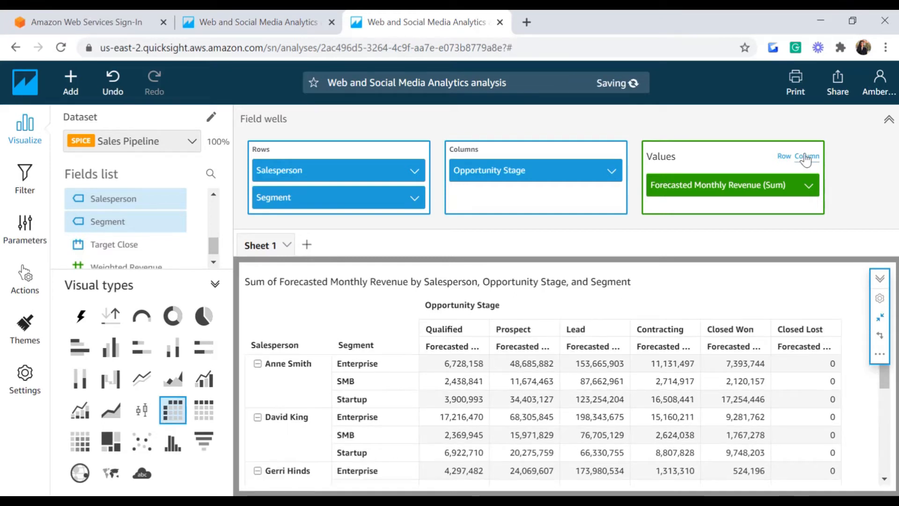
Step: Show Forecasted Monthly Revenue values as Currency, e.g. $6,728,158.00
{"action": "left_click", "coordinate": [811, 187]}
{"action": "mouse_move", "coordinate": [660, 221]}
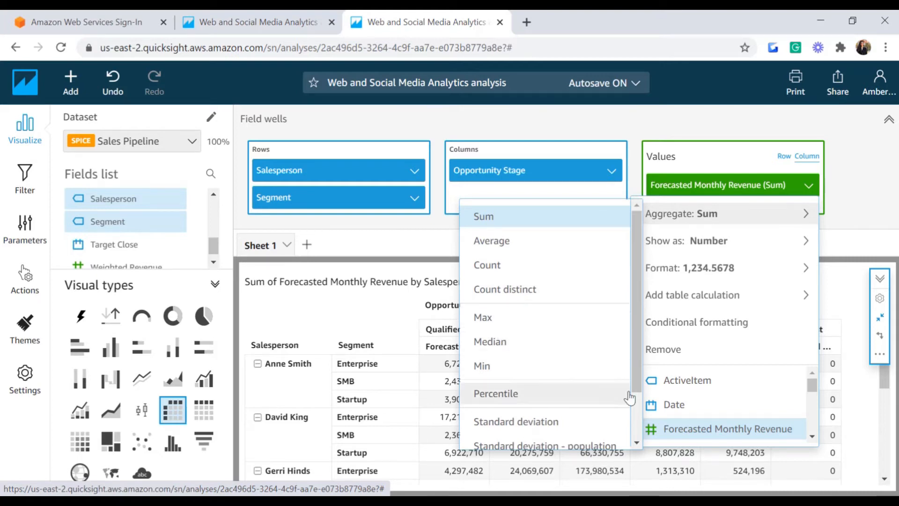
{"action": "left_click_drag", "start_coordinate": [635, 376], "coordinate": [631, 414]}
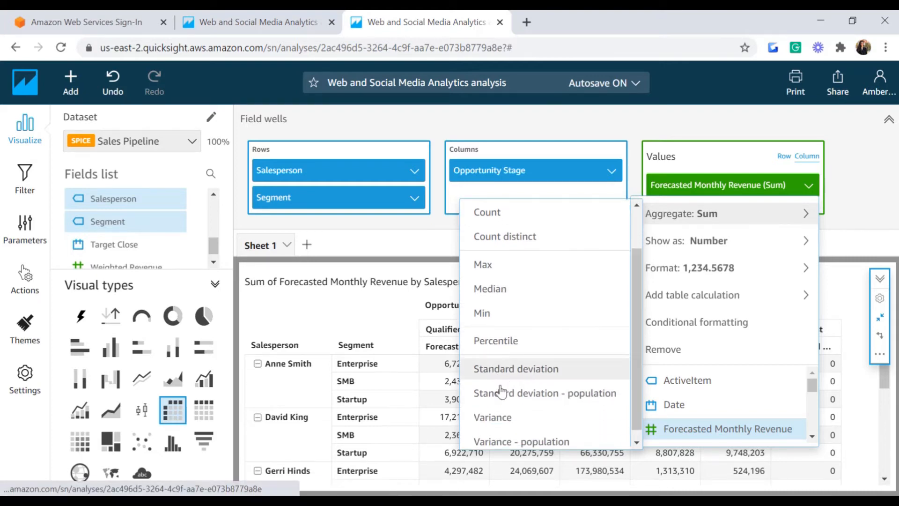
{"action": "left_click_drag", "start_coordinate": [635, 376], "coordinate": [635, 403]}
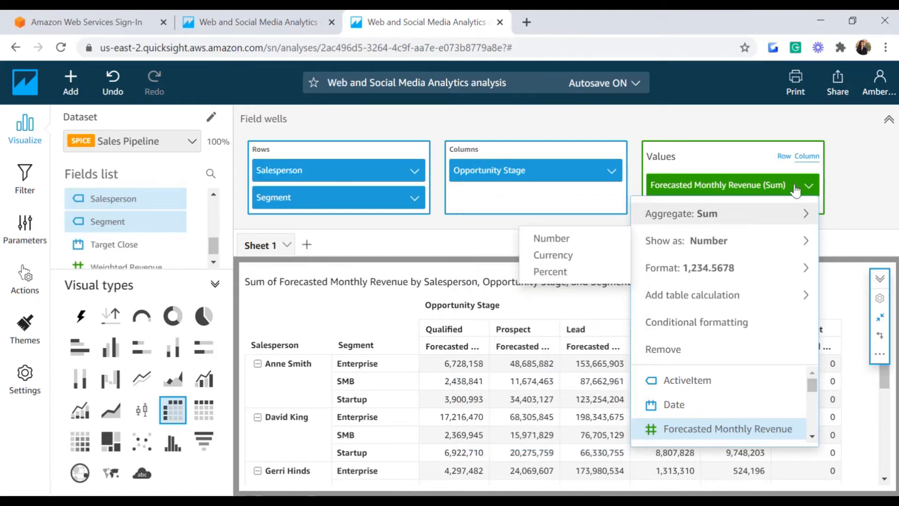
{"action": "mouse_move", "coordinate": [680, 240]}
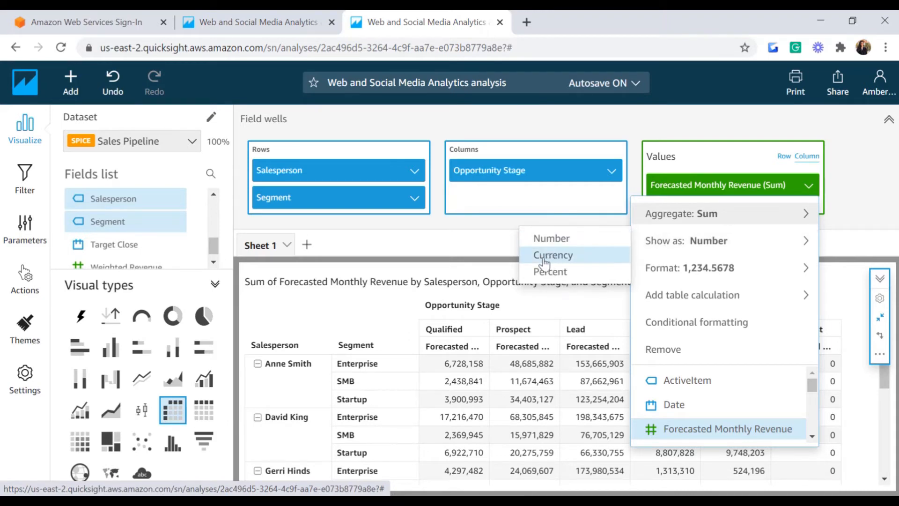
{"action": "left_click", "coordinate": [574, 257]}
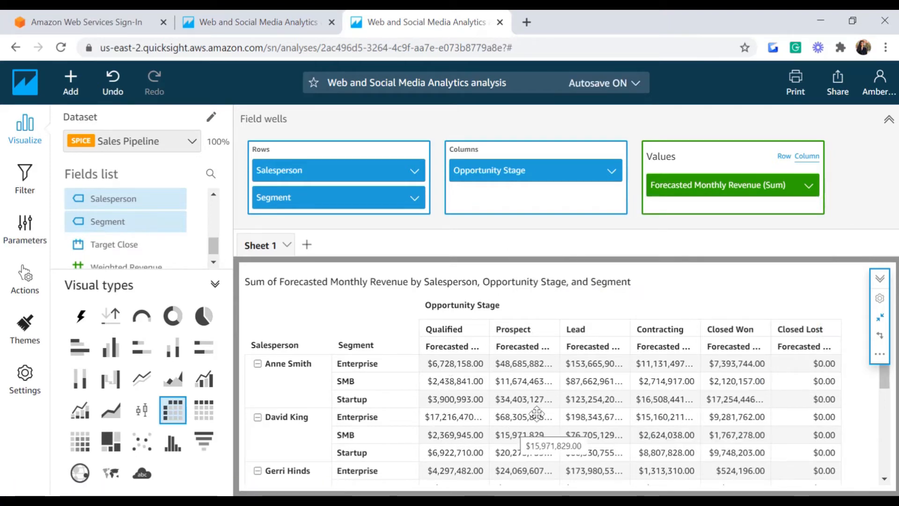
Step: Apply a Percent of total table calculation to Forecasted Monthly Revenue, e.g. 67.51%
{"action": "left_click", "coordinate": [809, 186]}
{"action": "mouse_move", "coordinate": [706, 275]}
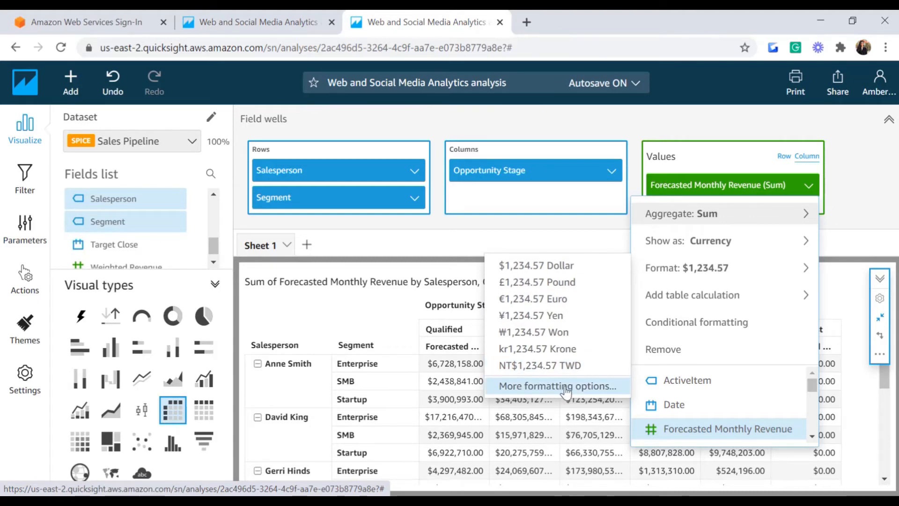
{"action": "mouse_move", "coordinate": [671, 303]}
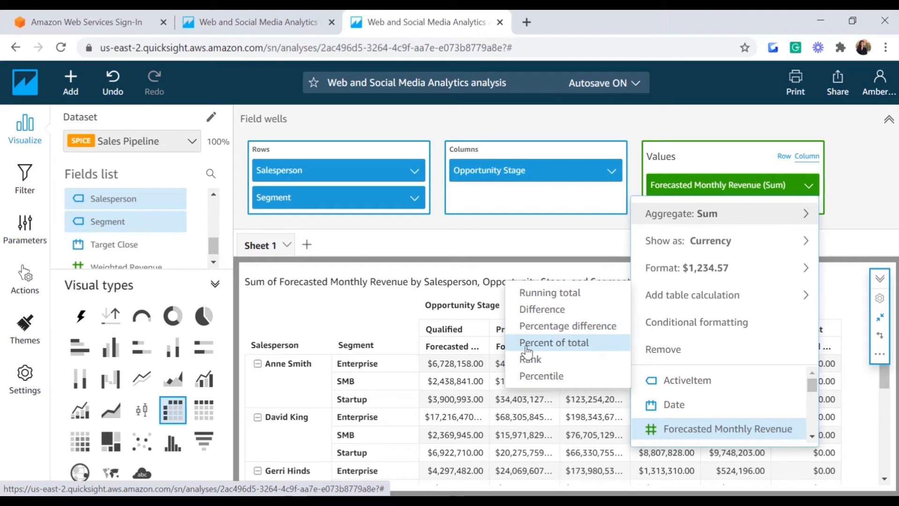
{"action": "left_click", "coordinate": [556, 349]}
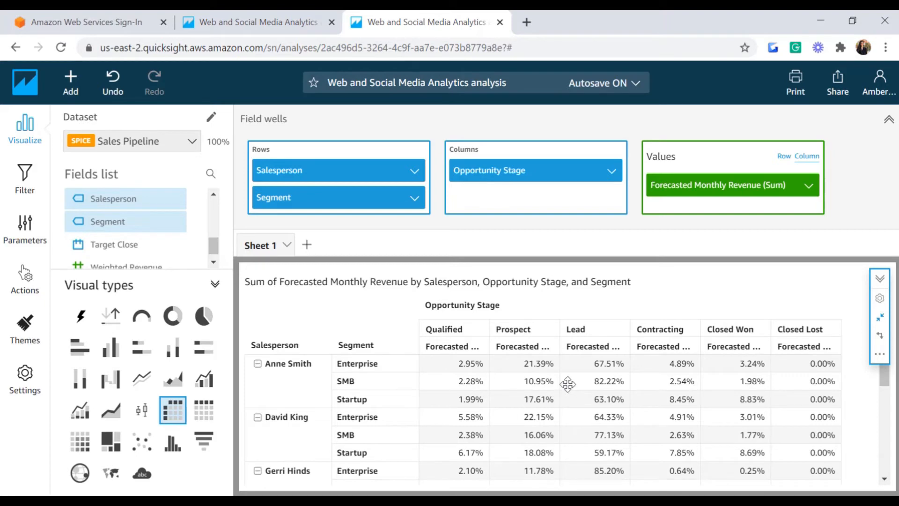
Step: Change the revenue aggregation to Average, then back to Sum
{"action": "left_click", "coordinate": [809, 185]}
{"action": "mouse_move", "coordinate": [663, 216]}
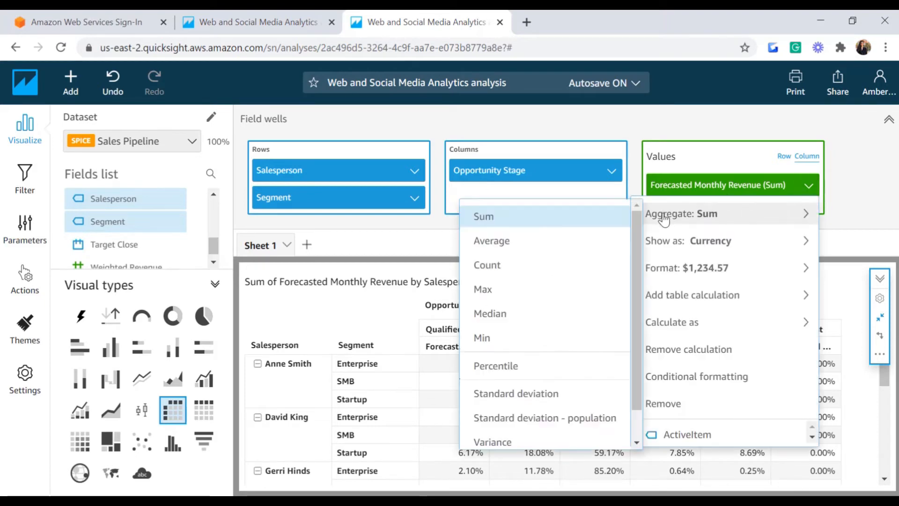
{"action": "left_click", "coordinate": [506, 244]}
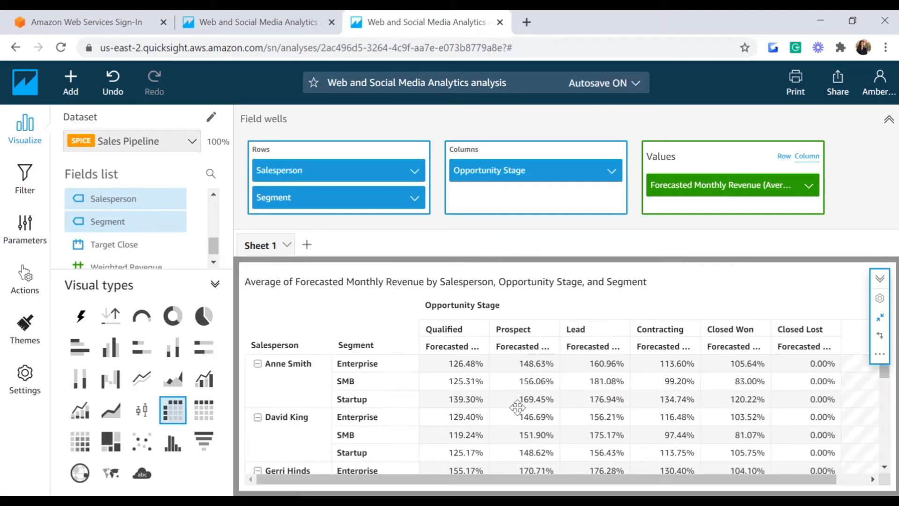
{"action": "left_click", "coordinate": [809, 185]}
{"action": "mouse_move", "coordinate": [717, 221]}
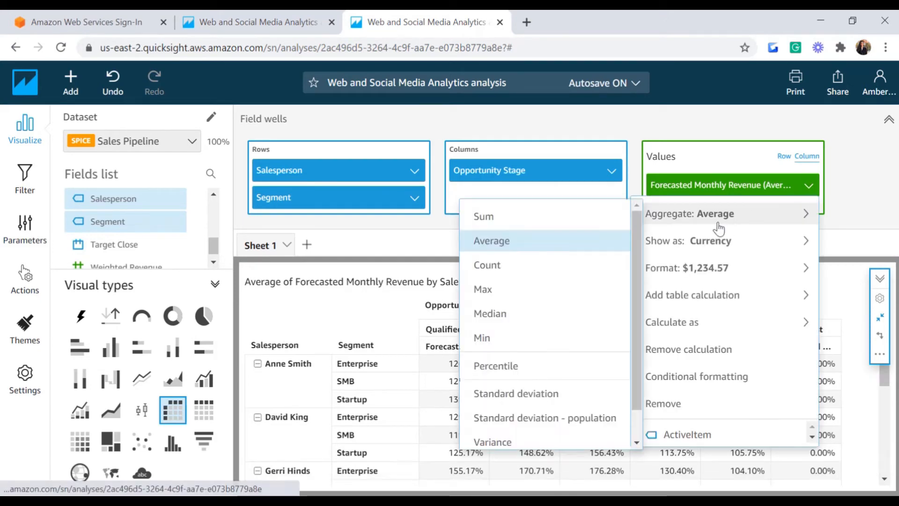
{"action": "left_click", "coordinate": [555, 222]}
Step: Remove Forecasted Monthly Revenue from Values, leaving Count of Records
{"action": "scroll", "coordinate": [871, 422], "scroll_direction": "down", "scroll_amount": 5}
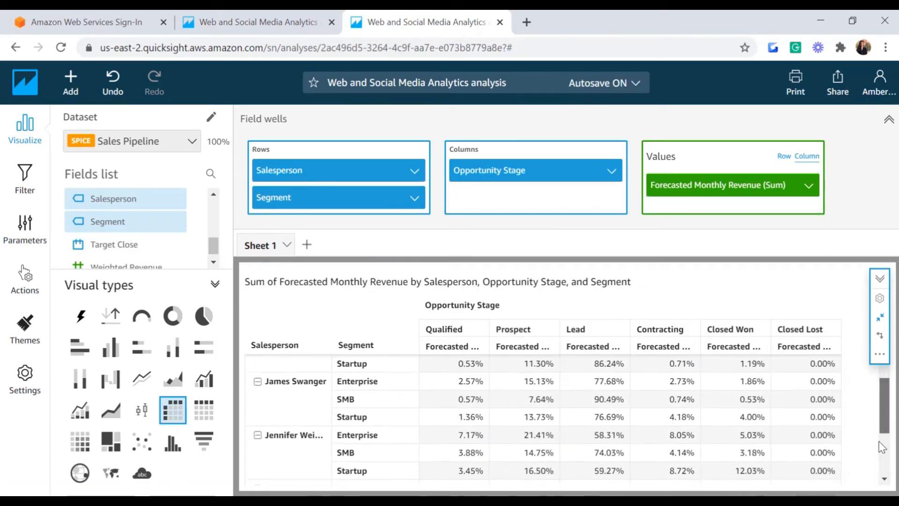
{"action": "scroll", "coordinate": [874, 473], "scroll_direction": "down", "scroll_amount": 1}
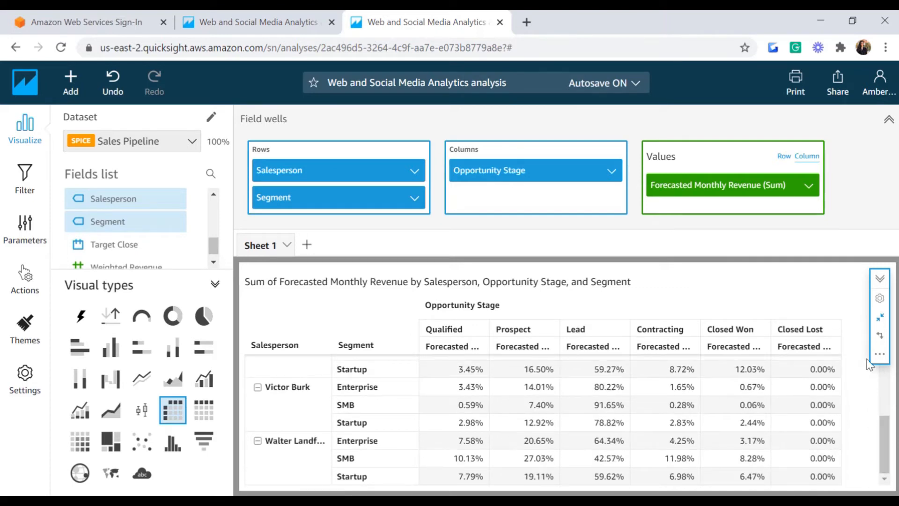
{"action": "left_click", "coordinate": [809, 186]}
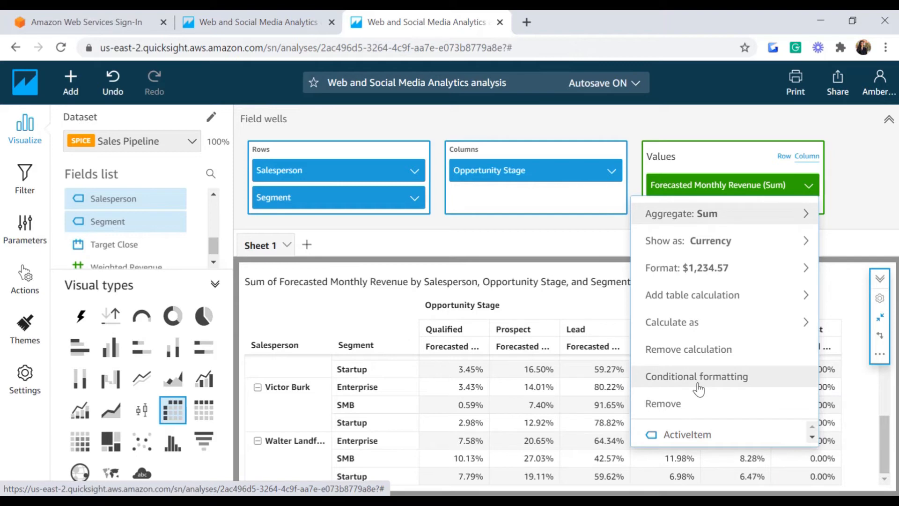
{"action": "left_click", "coordinate": [665, 405]}
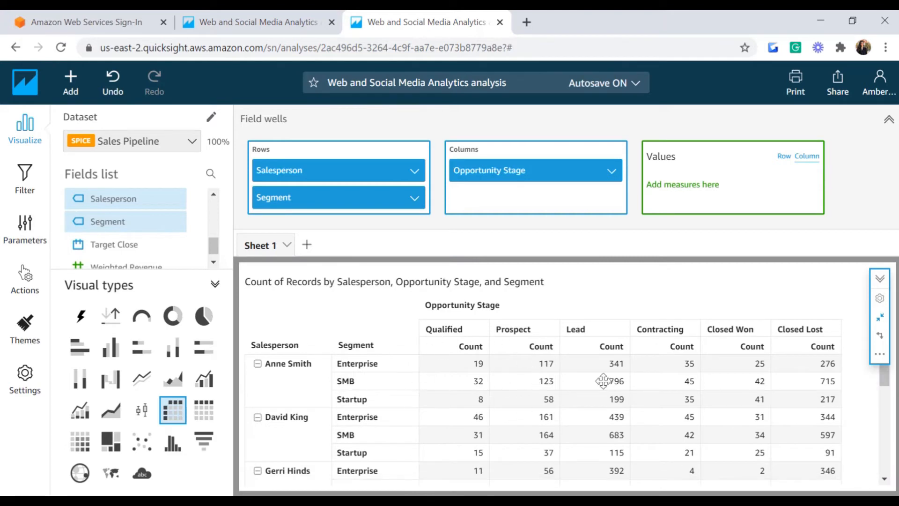
Step: Drag Forecasted Monthly Revenue back into Values as a plain Sum
{"action": "scroll", "coordinate": [154, 237], "scroll_direction": "up", "scroll_amount": 5}
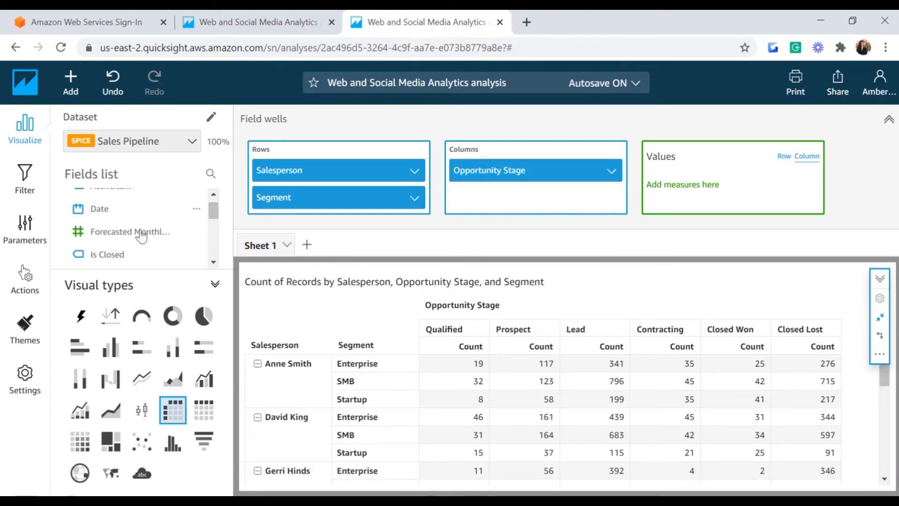
{"action": "left_click_drag", "start_coordinate": [153, 237], "coordinate": [697, 190]}
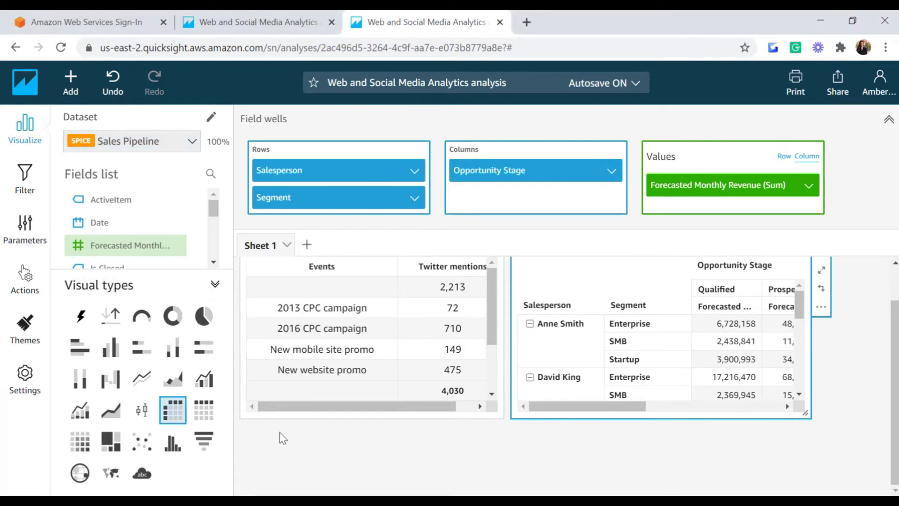
Step: Add a new visual to the sheet and make it a KPI
{"action": "left_click", "coordinate": [70, 84]}
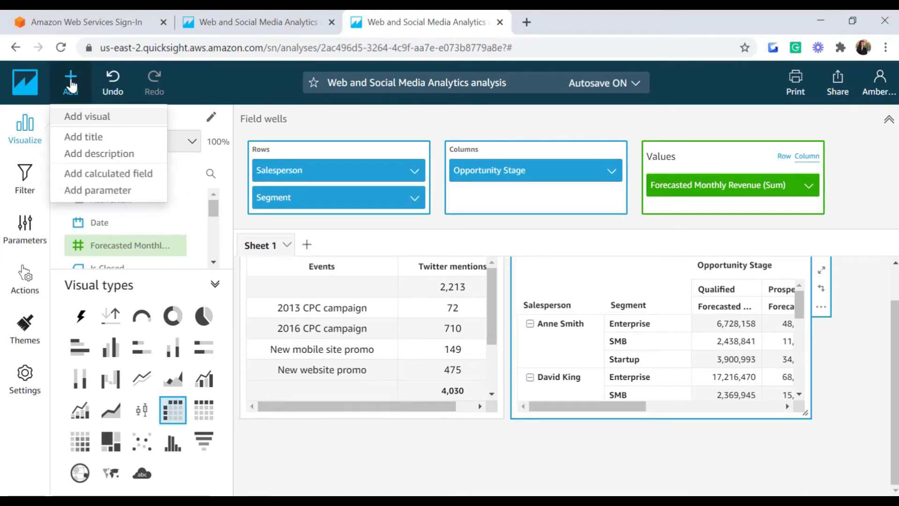
{"action": "left_click", "coordinate": [81, 117]}
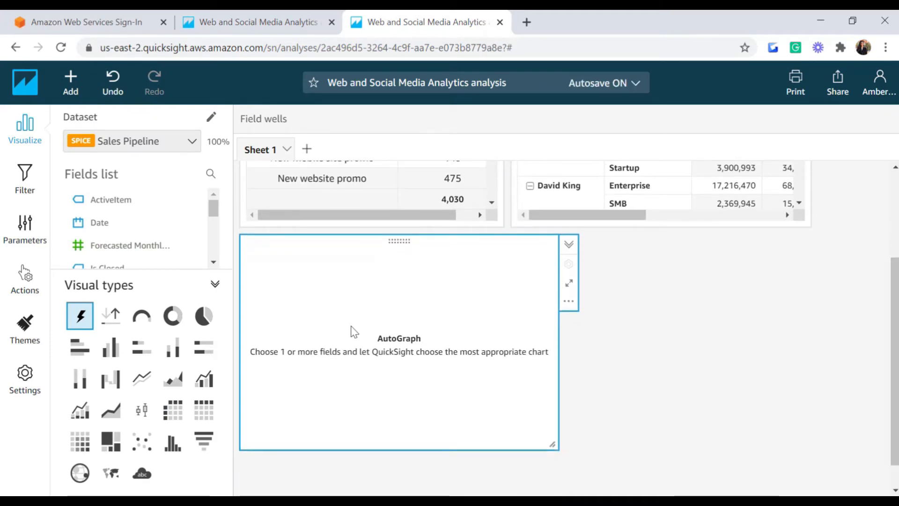
{"action": "left_click", "coordinate": [110, 323]}
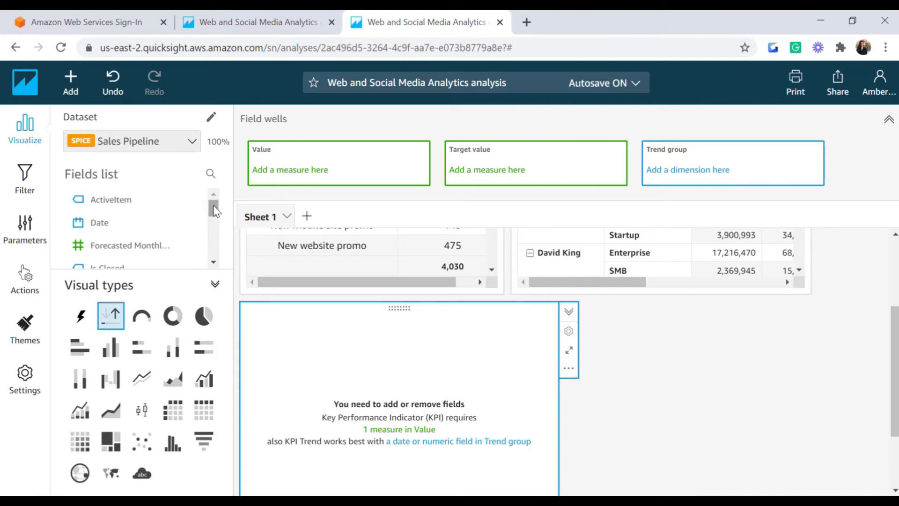
Step: Use Weighted Revenue as the KPI value and Forecasted Monthly Revenue as its target
{"action": "left_click_drag", "start_coordinate": [214, 211], "coordinate": [209, 249]}
{"action": "left_click_drag", "start_coordinate": [147, 260], "coordinate": [311, 177]}
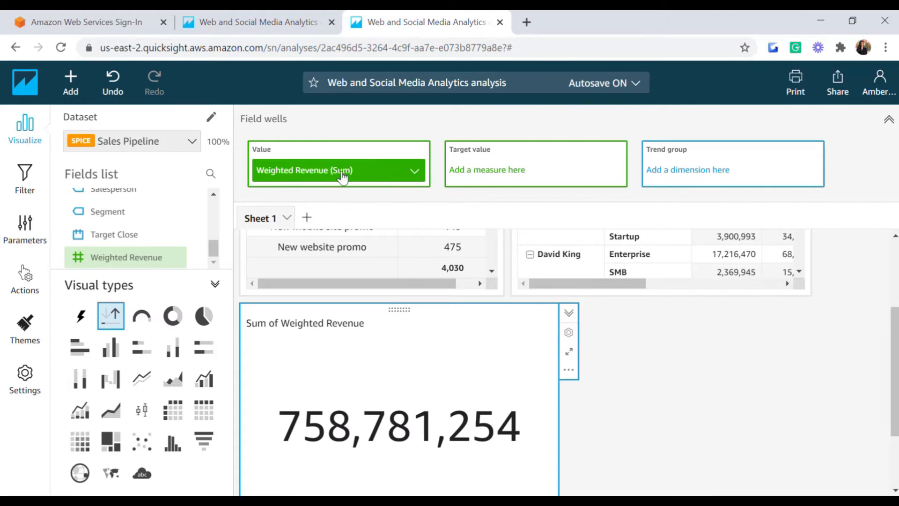
{"action": "left_click_drag", "start_coordinate": [213, 251], "coordinate": [214, 217]}
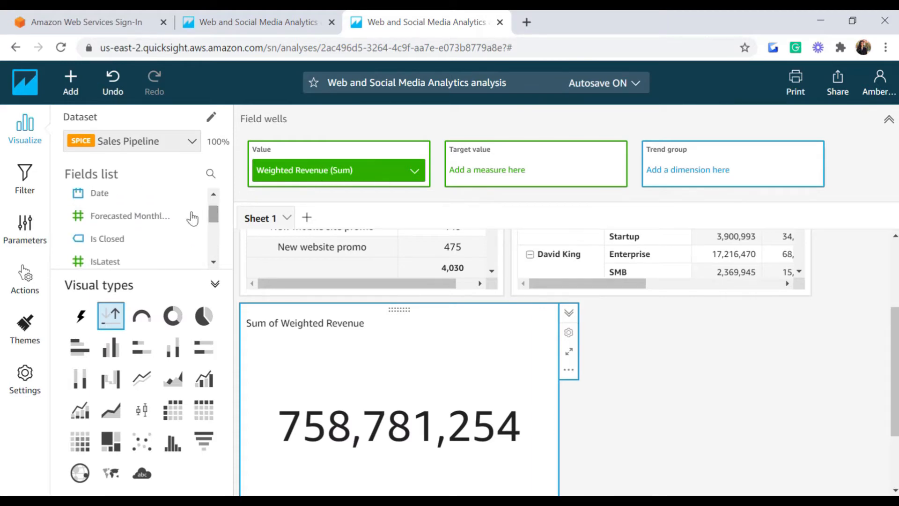
{"action": "left_click_drag", "start_coordinate": [159, 217], "coordinate": [530, 163]}
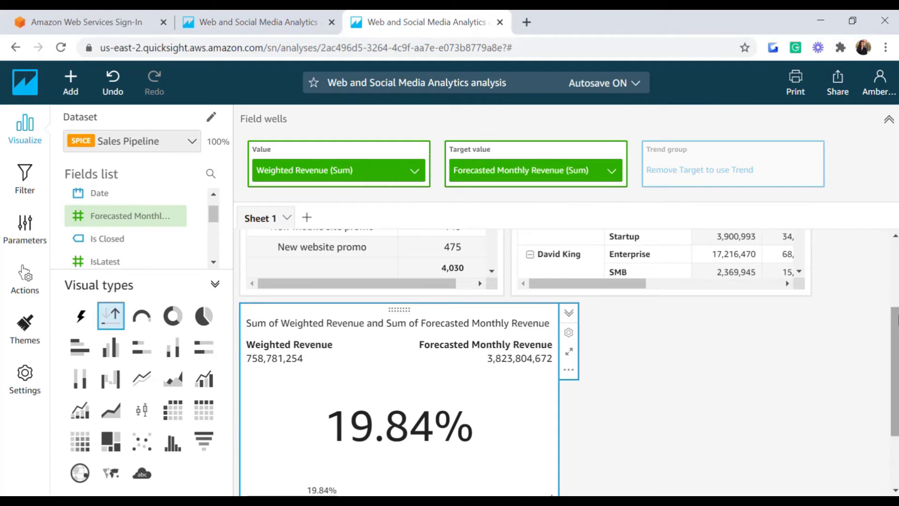
{"action": "left_click_drag", "start_coordinate": [894, 307], "coordinate": [895, 360]}
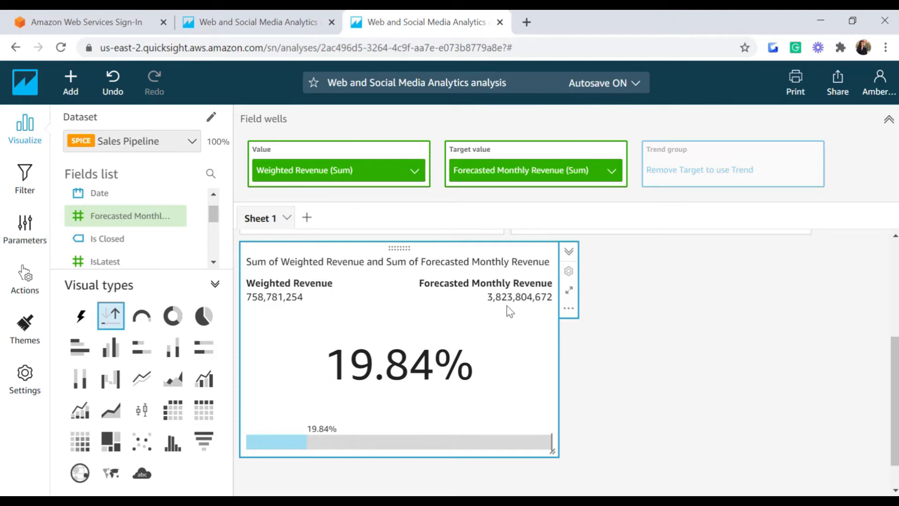
Step: In the KPI's Format visual, try Show primary value only and each comparison method, returning to Auto
{"action": "left_click", "coordinate": [568, 310]}
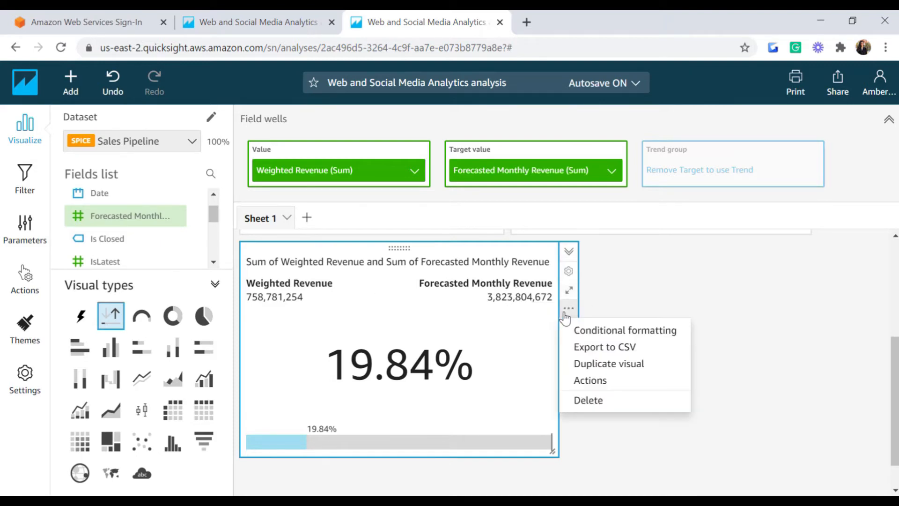
{"action": "left_click", "coordinate": [620, 296]}
{"action": "left_click", "coordinate": [569, 272]}
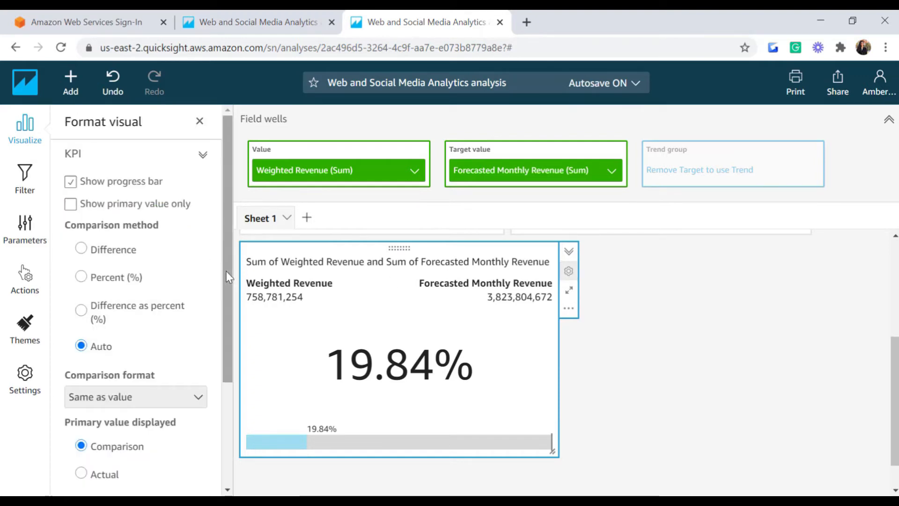
{"action": "left_click", "coordinate": [71, 204]}
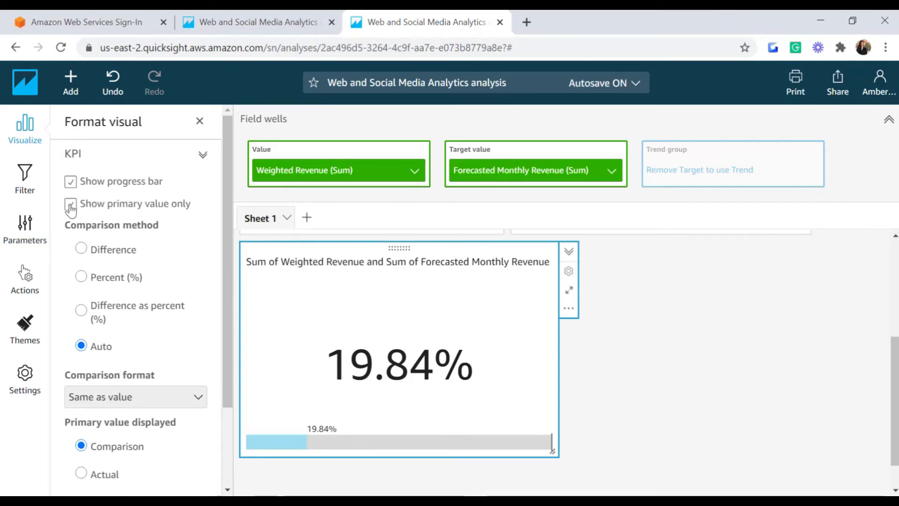
{"action": "left_click", "coordinate": [71, 207]}
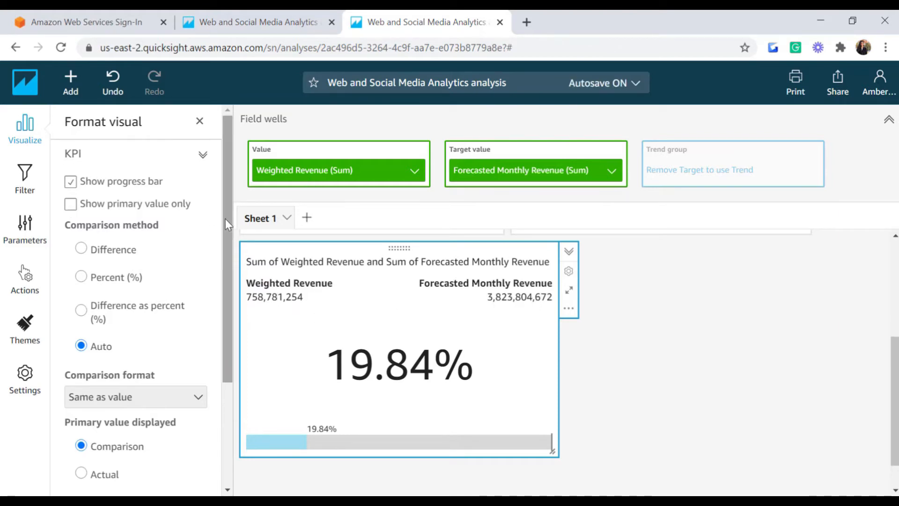
{"action": "scroll", "coordinate": [230, 227], "scroll_direction": "down", "scroll_amount": 1}
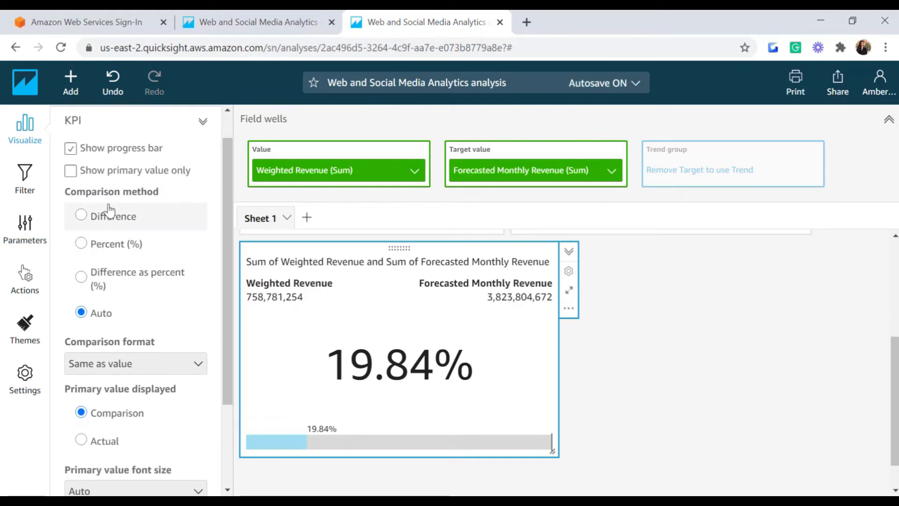
{"action": "left_click", "coordinate": [81, 218]}
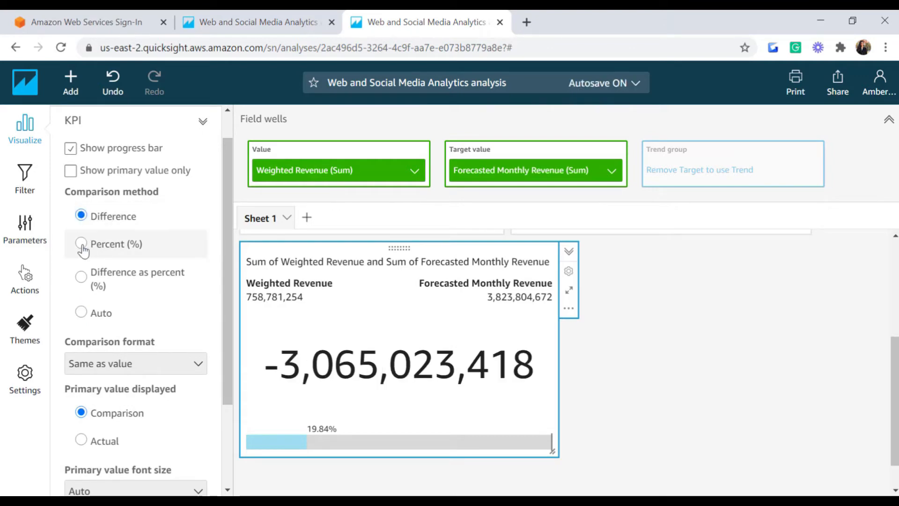
{"action": "left_click", "coordinate": [82, 244]}
{"action": "left_click", "coordinate": [79, 282]}
{"action": "left_click", "coordinate": [82, 313]}
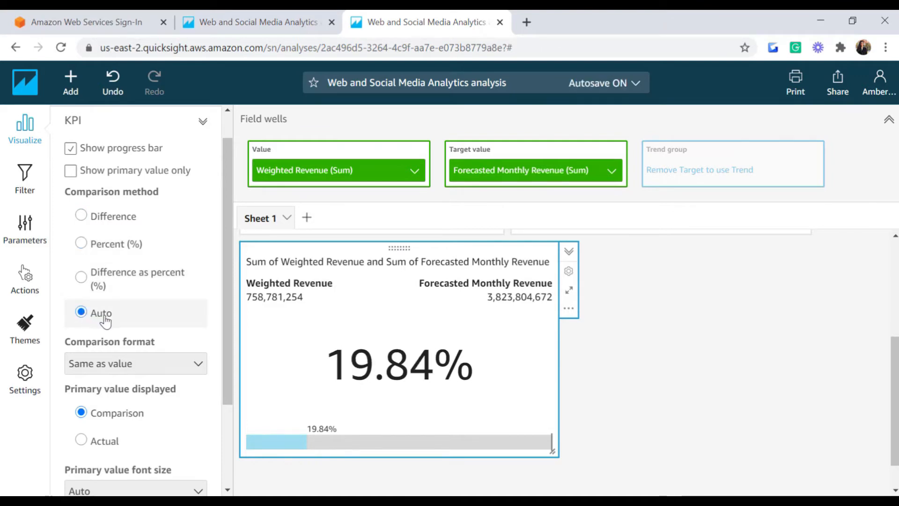
Step: Try Actual as the primary value displayed, then restore Comparison
{"action": "left_click_drag", "start_coordinate": [225, 266], "coordinate": [224, 309]}
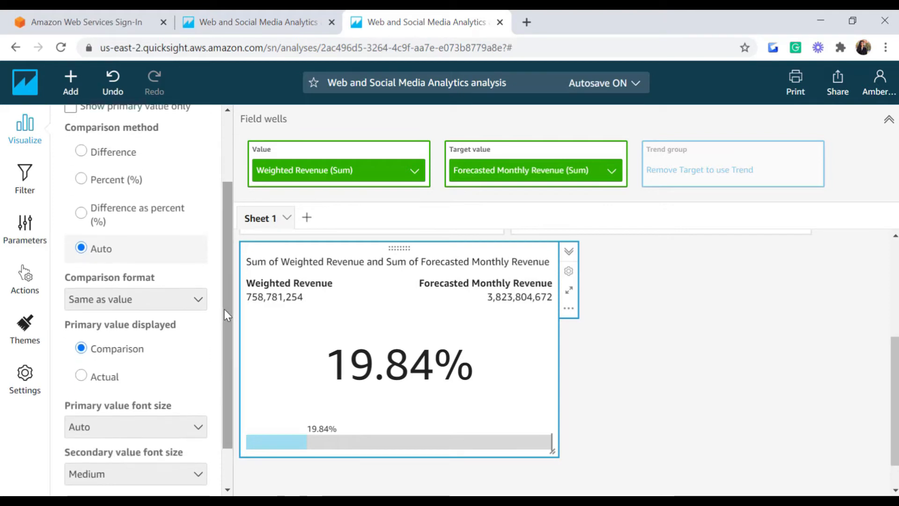
{"action": "left_click", "coordinate": [128, 307]}
{"action": "mouse_move", "coordinate": [107, 347]}
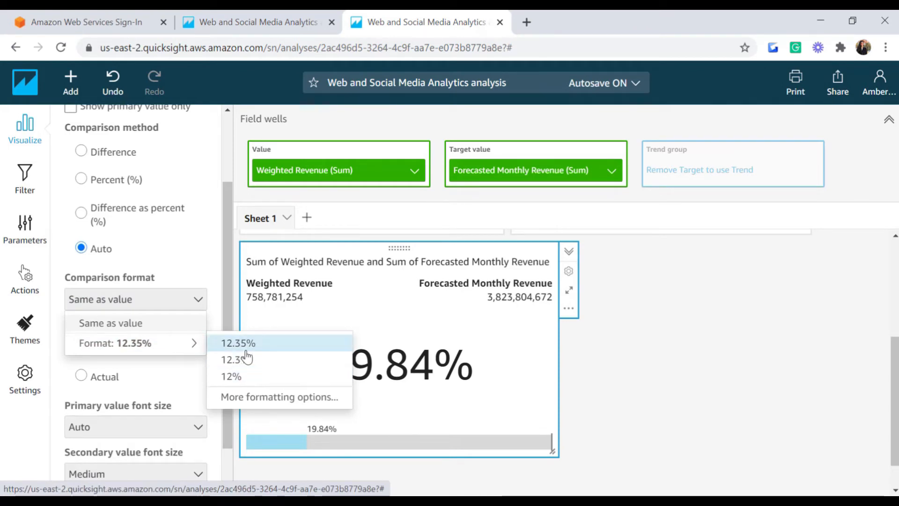
{"action": "left_click", "coordinate": [231, 275]}
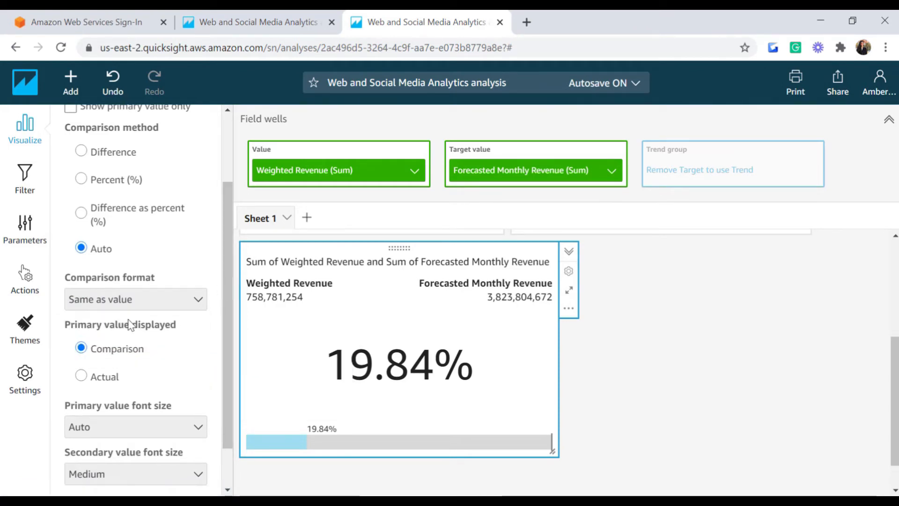
{"action": "left_click_drag", "start_coordinate": [224, 334], "coordinate": [224, 376]}
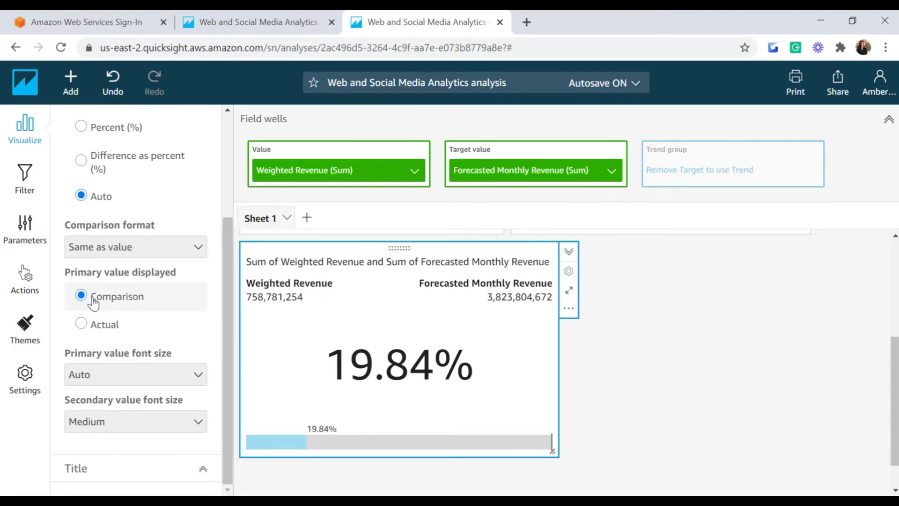
{"action": "left_click", "coordinate": [82, 324]}
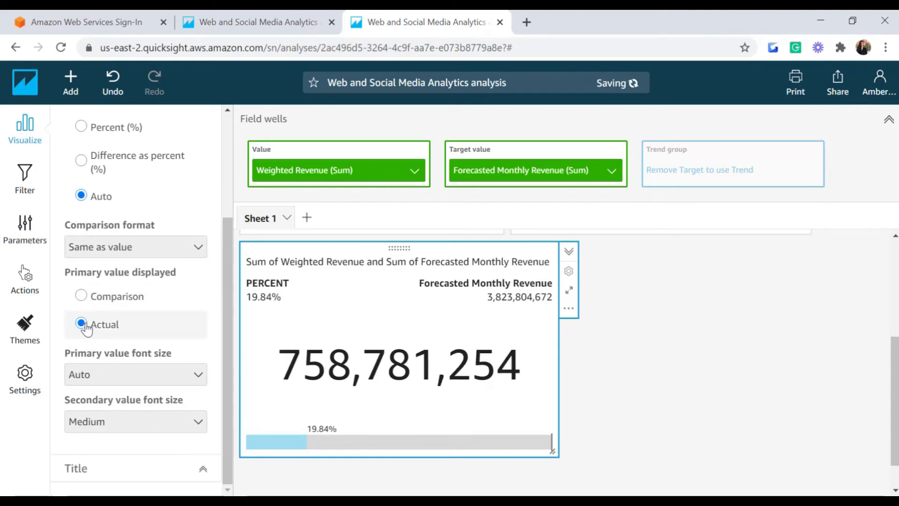
{"action": "left_click", "coordinate": [82, 296]}
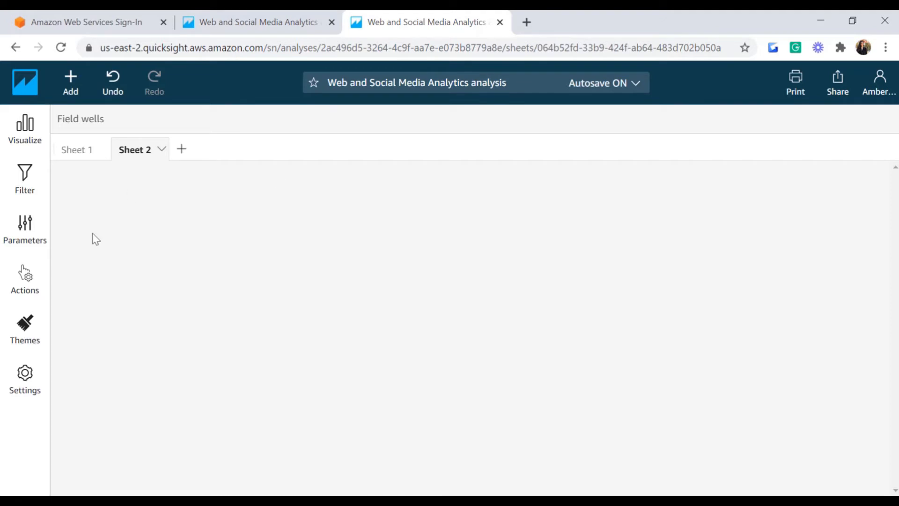
Step: Create a Salesperson pivot table on Sheet 2 and add Region and ActiveItem to its rows
{"action": "left_click", "coordinate": [25, 134]}
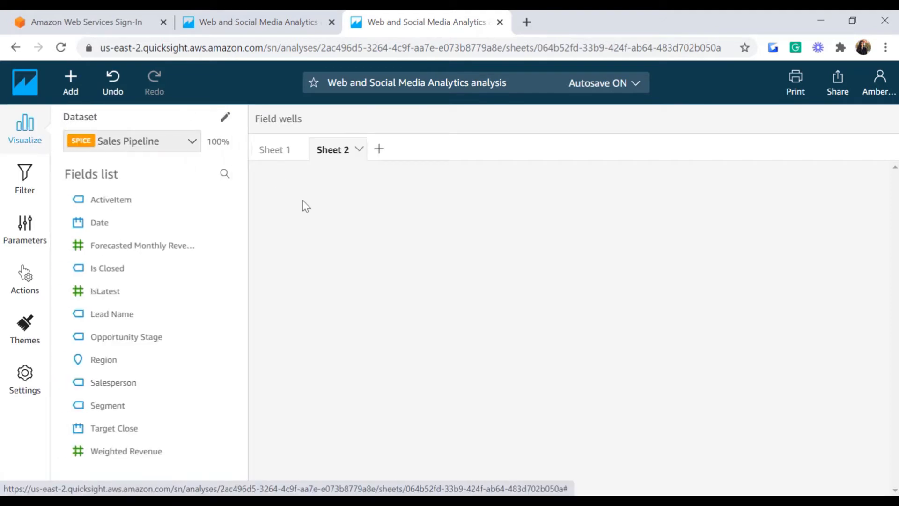
{"action": "mouse_move", "coordinate": [216, 211]}
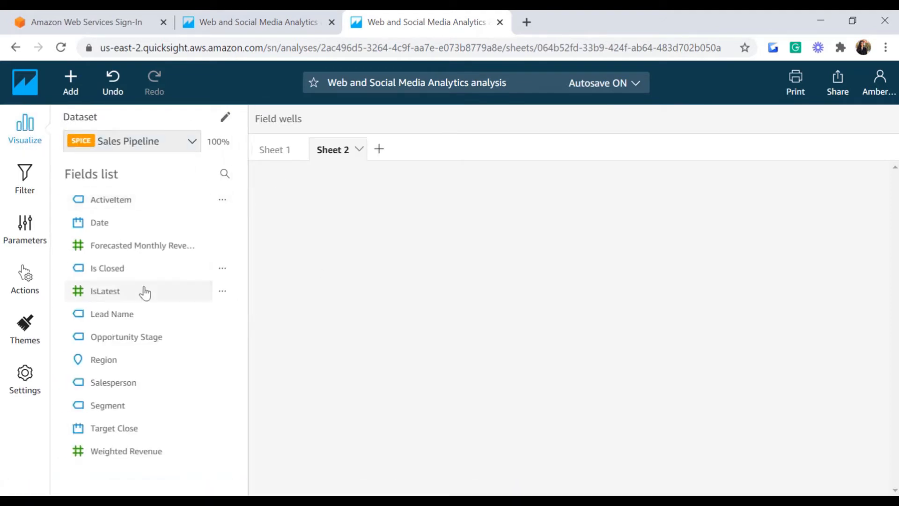
{"action": "left_click", "coordinate": [114, 385]}
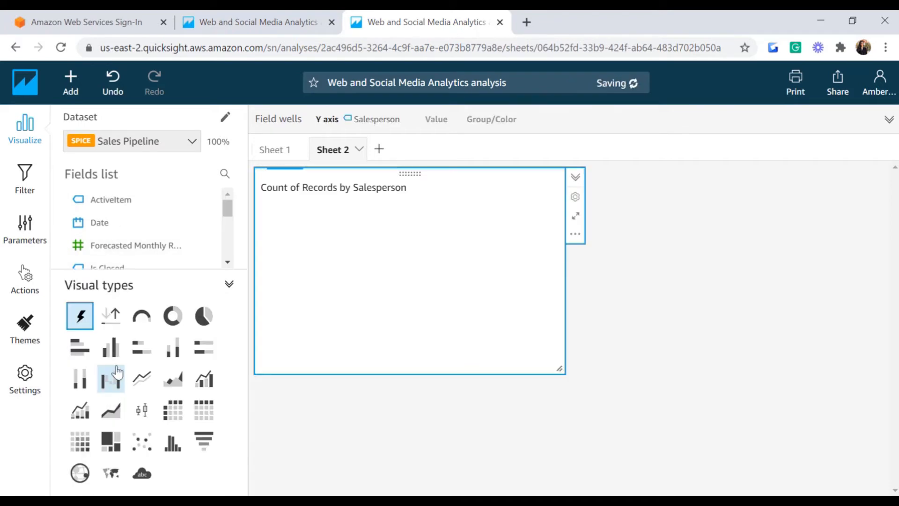
{"action": "left_click", "coordinate": [174, 414]}
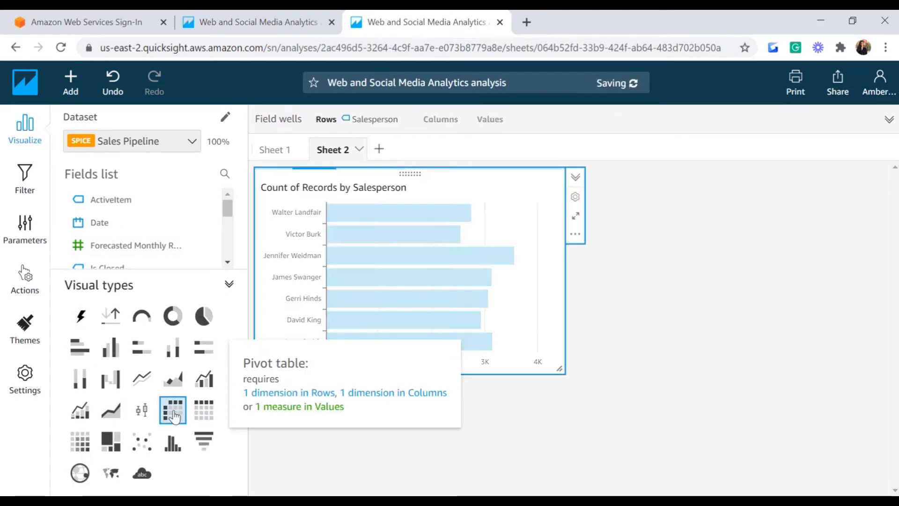
{"action": "left_click_drag", "start_coordinate": [228, 208], "coordinate": [227, 237]}
{"action": "left_click", "coordinate": [131, 235]}
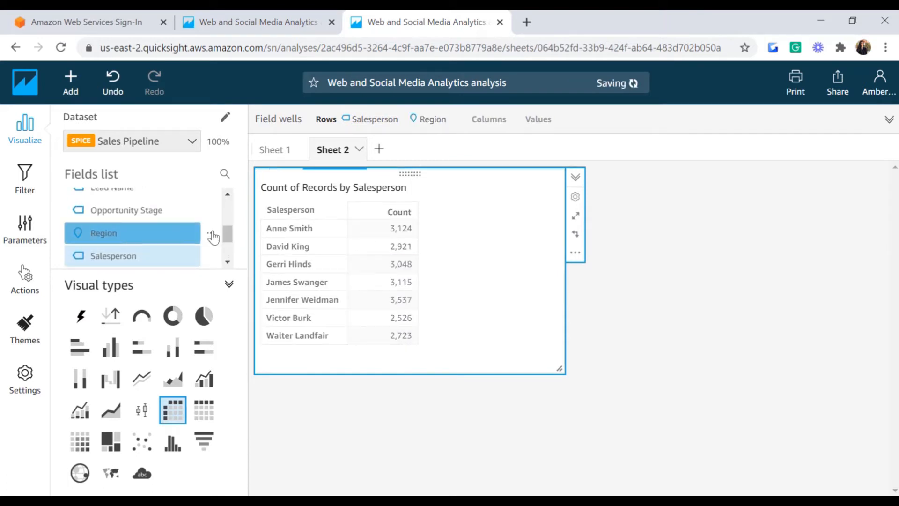
{"action": "left_click", "coordinate": [111, 202]}
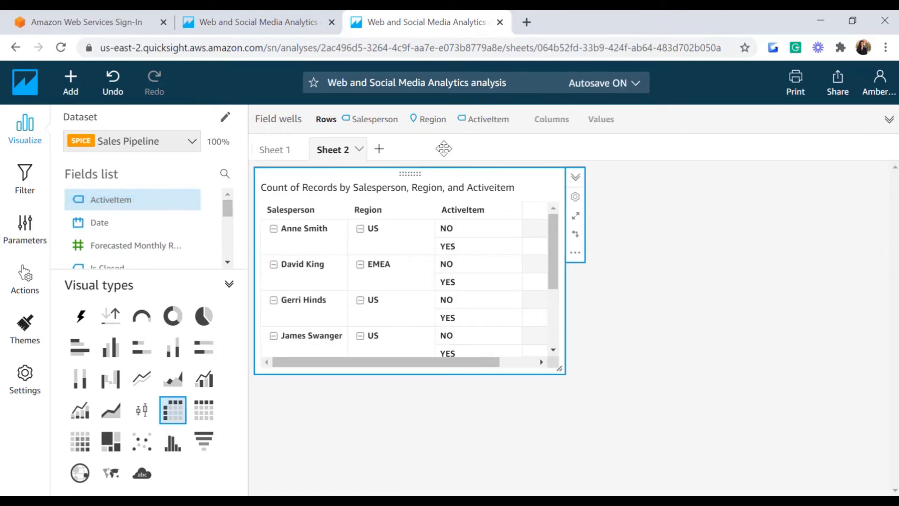
Step: Move Salesperson into Columns and enlarge the pivot to fill the sheet
{"action": "left_click", "coordinate": [636, 134]}
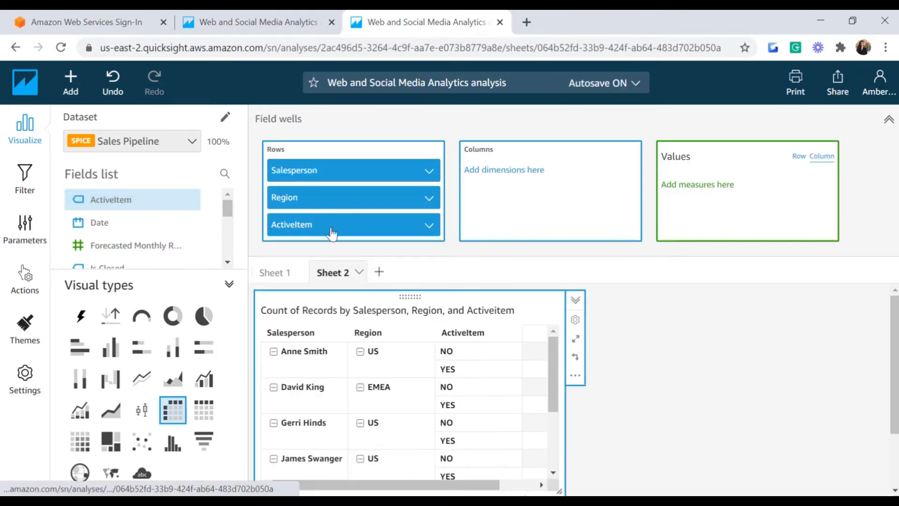
{"action": "left_click_drag", "start_coordinate": [320, 174], "coordinate": [544, 183]}
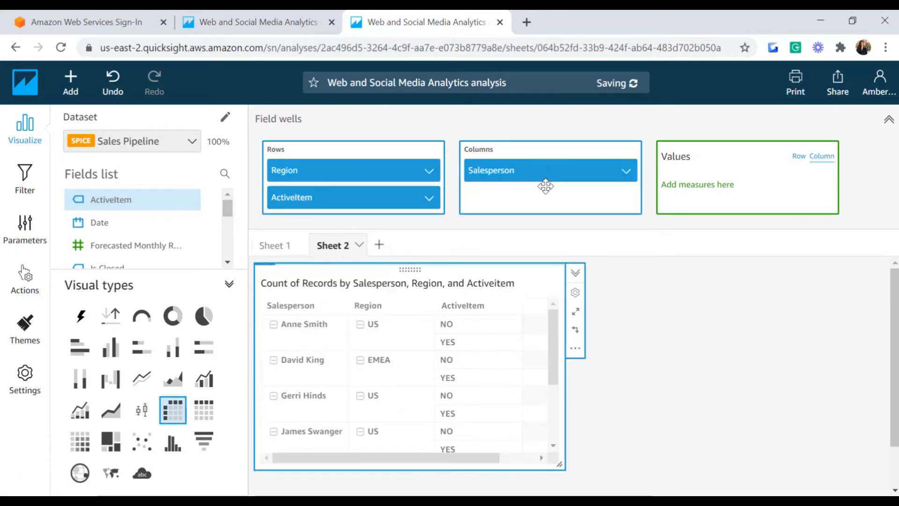
{"action": "left_click", "coordinate": [576, 313]}
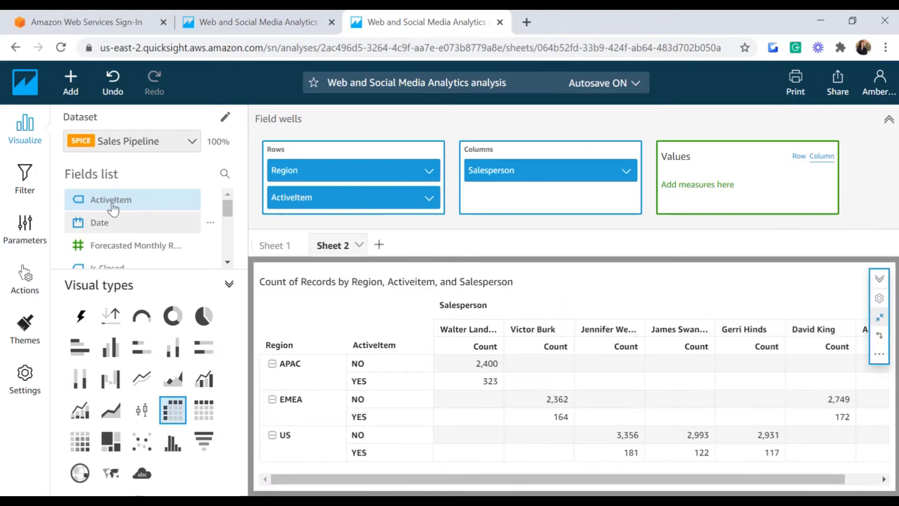
{"action": "left_click", "coordinate": [22, 142]}
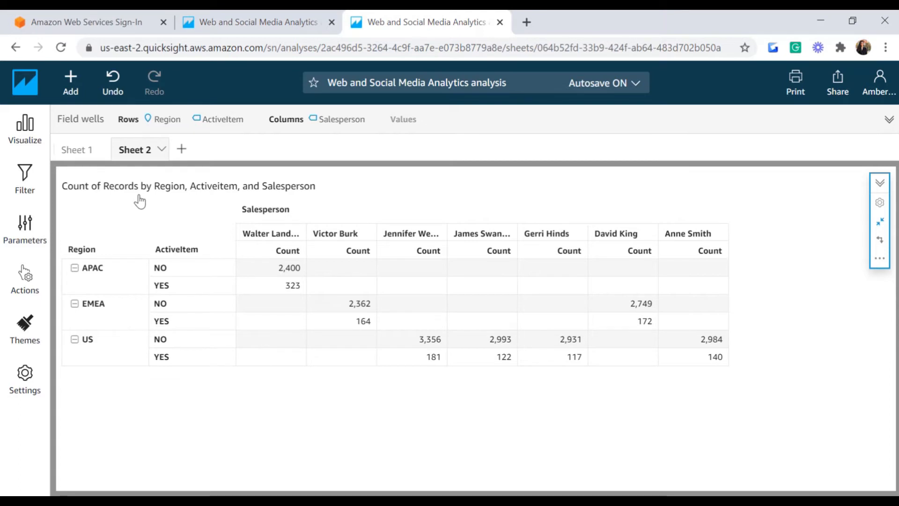
Step: Create a Region filter on the pivot and keep it set to Include
{"action": "left_click", "coordinate": [25, 185]}
{"action": "left_click", "coordinate": [139, 262]}
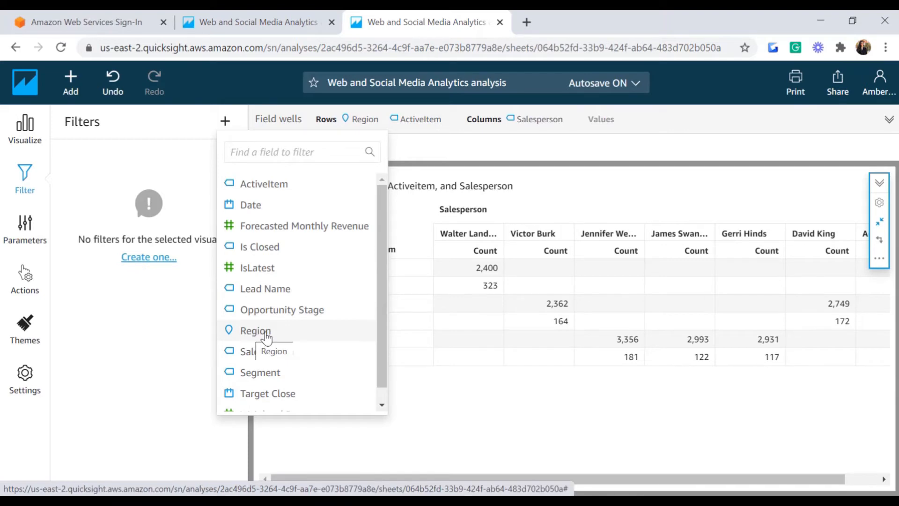
{"action": "left_click", "coordinate": [265, 333]}
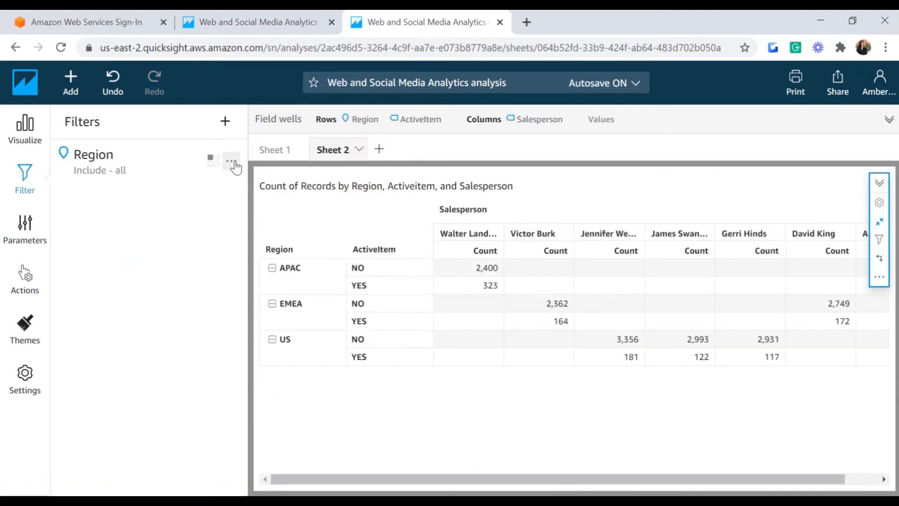
{"action": "left_click", "coordinate": [233, 163]}
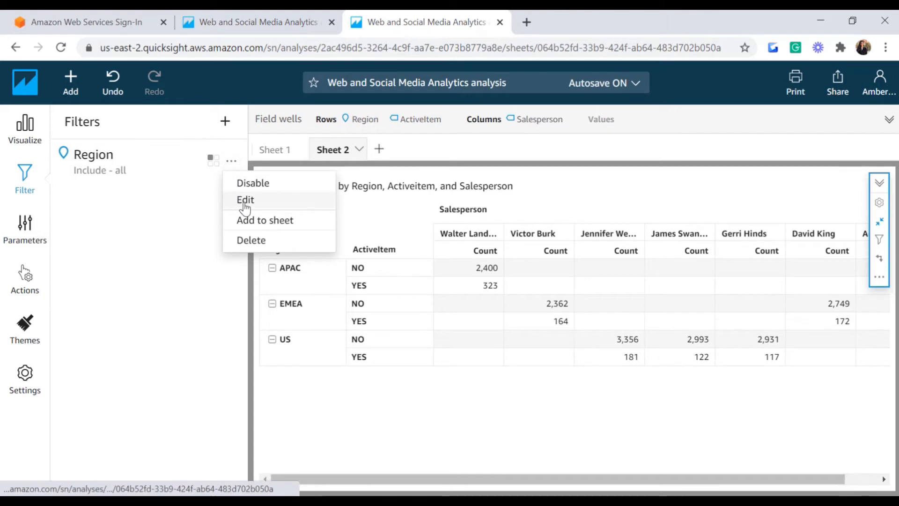
{"action": "left_click", "coordinate": [245, 203]}
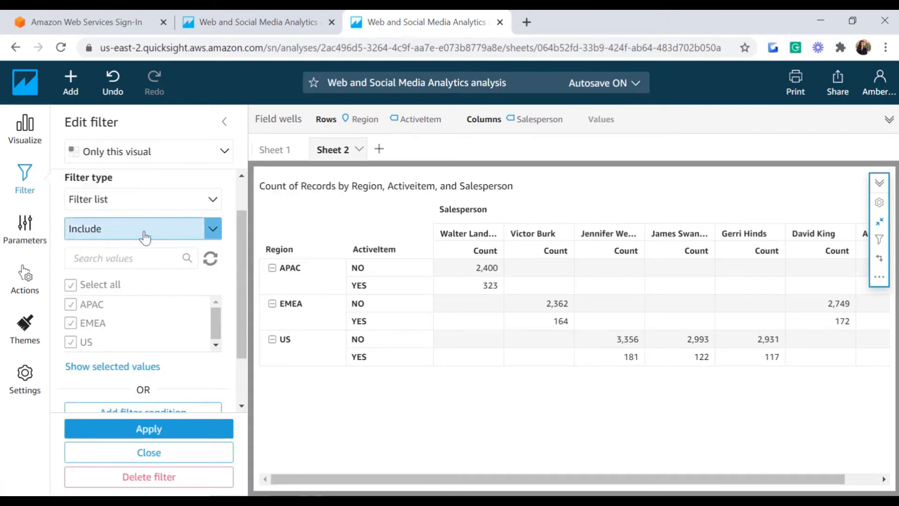
{"action": "left_click", "coordinate": [212, 231]}
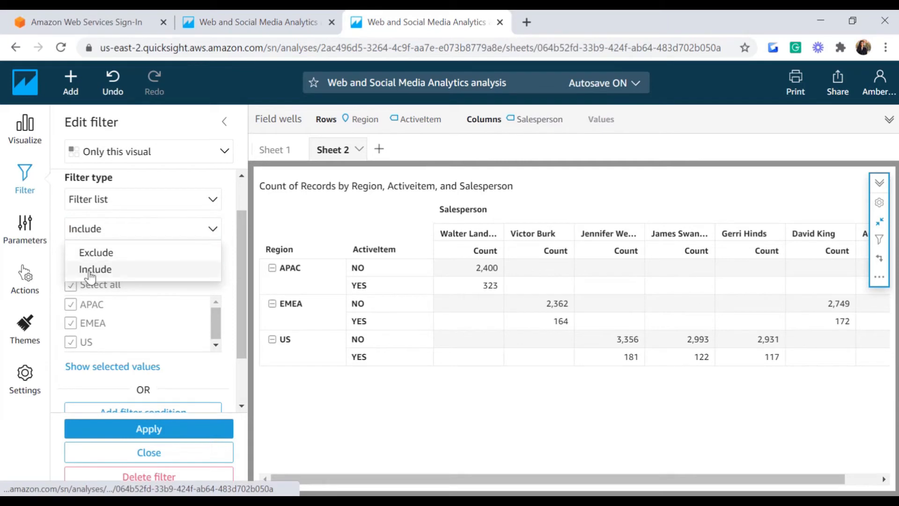
{"action": "left_click", "coordinate": [197, 234]}
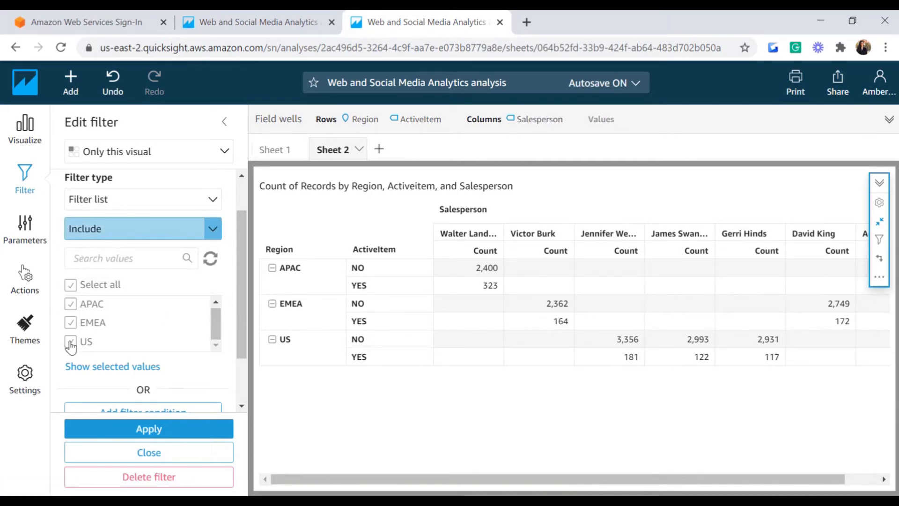
Step: Apply the filter keeping APAC and US, then switch it to Exclude so only EMEA remains
{"action": "left_click", "coordinate": [71, 325]}
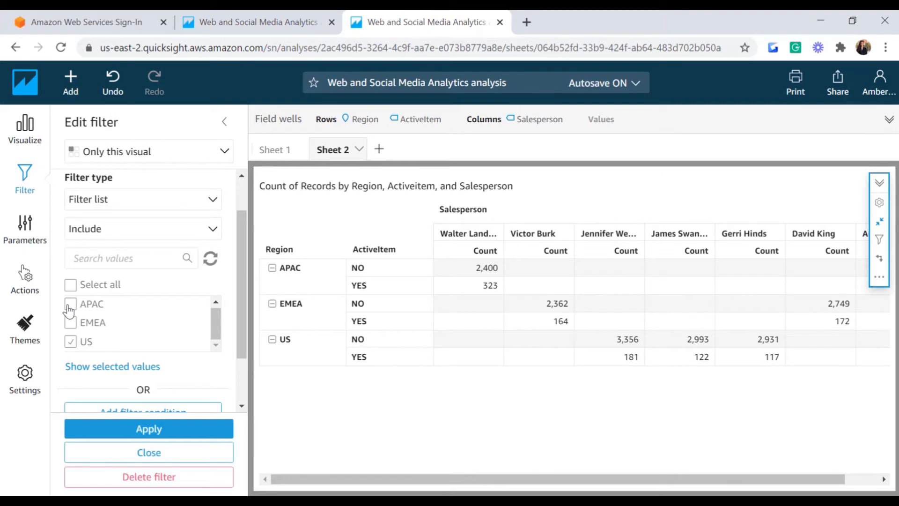
{"action": "left_click", "coordinate": [72, 305]}
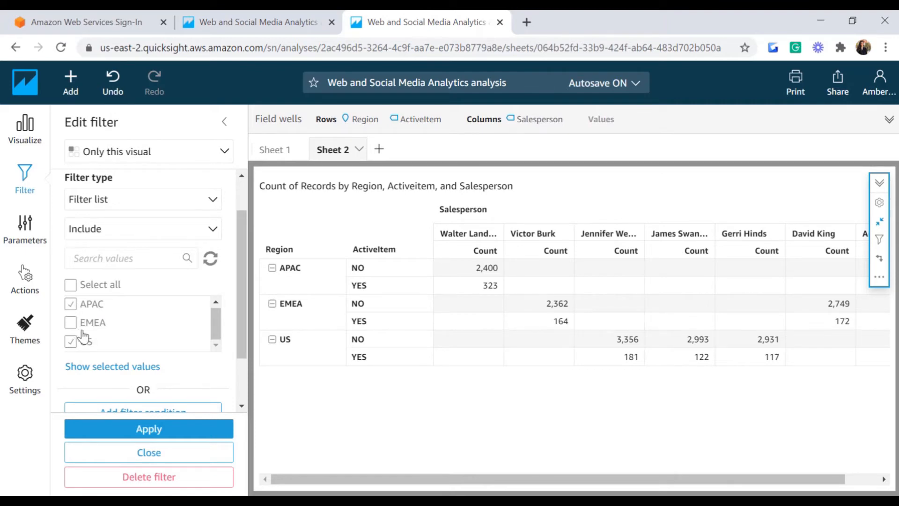
{"action": "scroll", "coordinate": [233, 340], "scroll_direction": "down", "scroll_amount": 1}
{"action": "scroll", "coordinate": [233, 339], "scroll_direction": "down", "scroll_amount": 1}
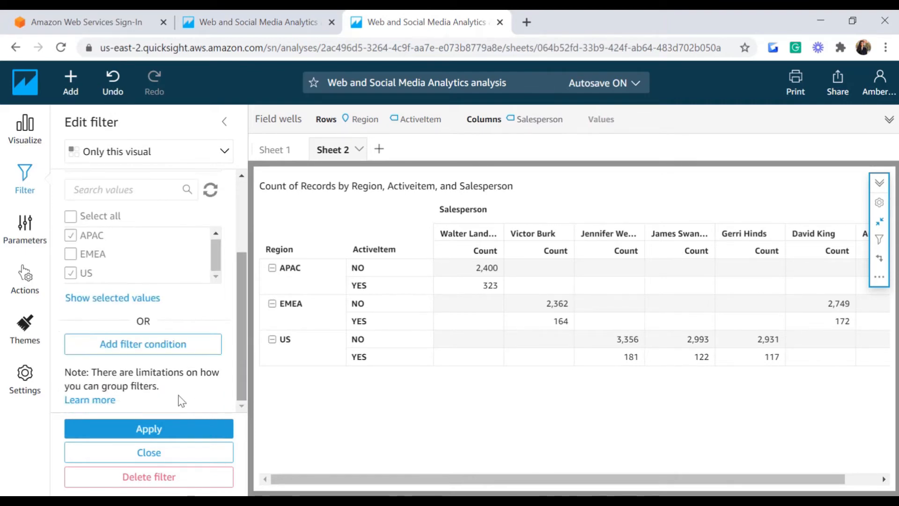
{"action": "left_click", "coordinate": [153, 430]}
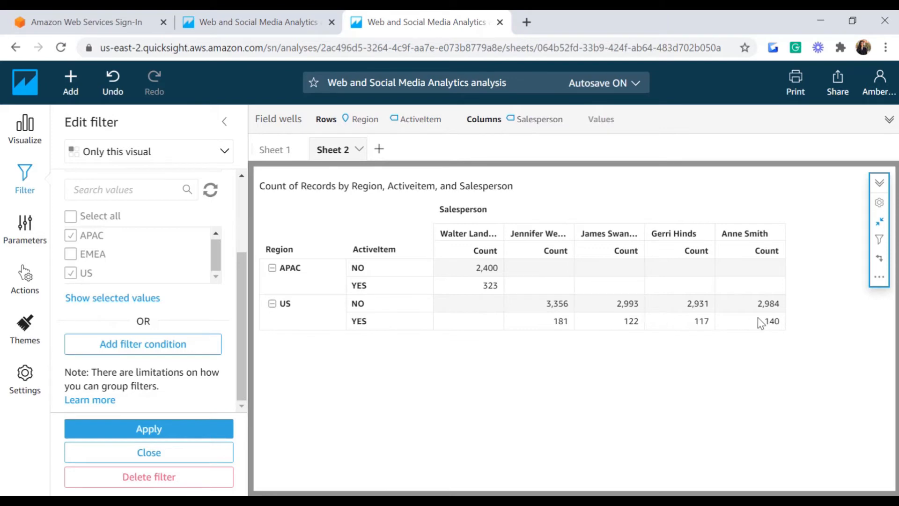
{"action": "scroll", "coordinate": [140, 281], "scroll_direction": "up", "scroll_amount": 2}
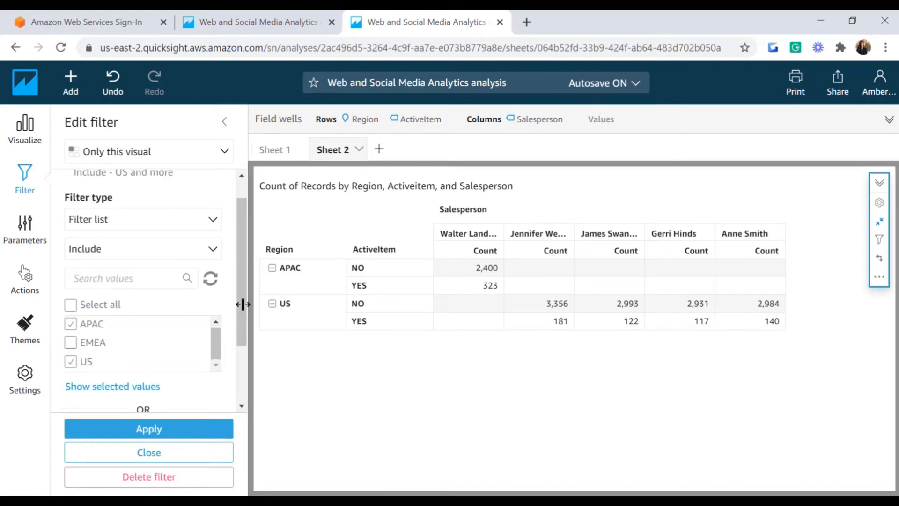
{"action": "left_click", "coordinate": [213, 249]}
{"action": "left_click", "coordinate": [113, 274]}
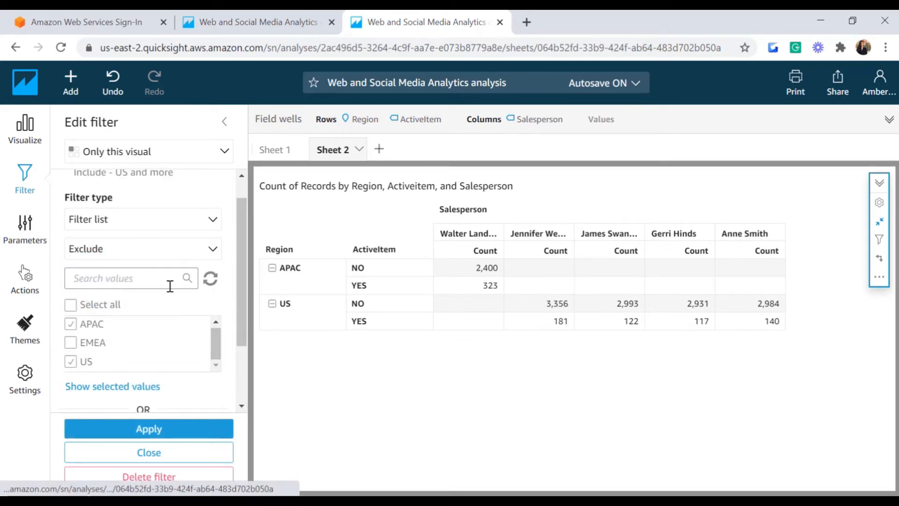
{"action": "left_click", "coordinate": [144, 429]}
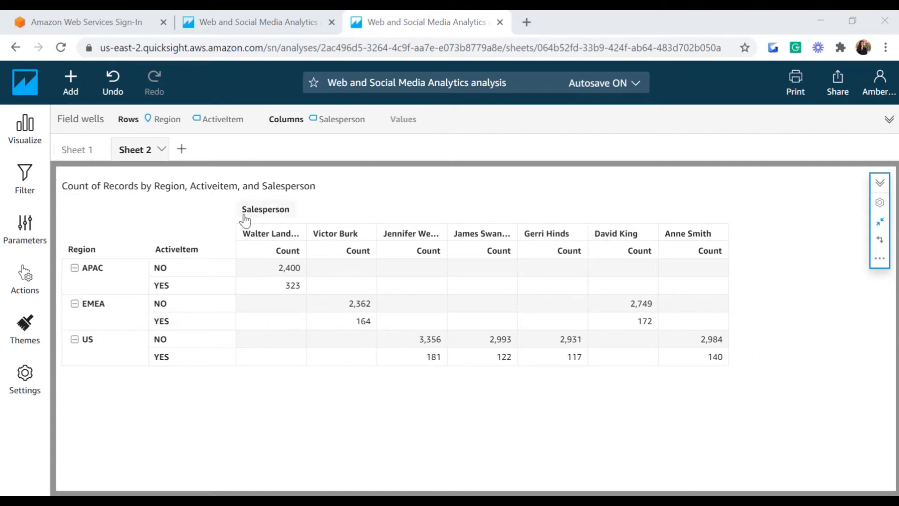
Step: Create a new Region filter on the pivot and open it for editing
{"action": "left_click", "coordinate": [26, 177]}
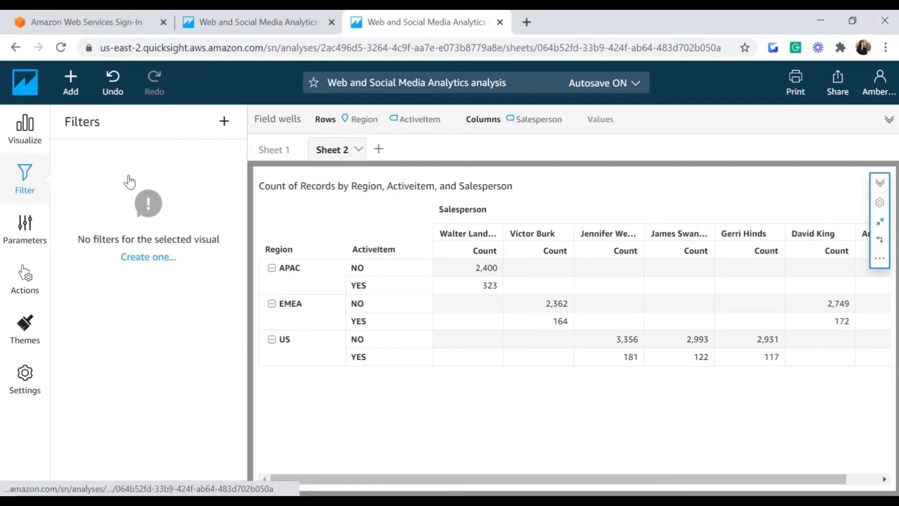
{"action": "left_click", "coordinate": [150, 262]}
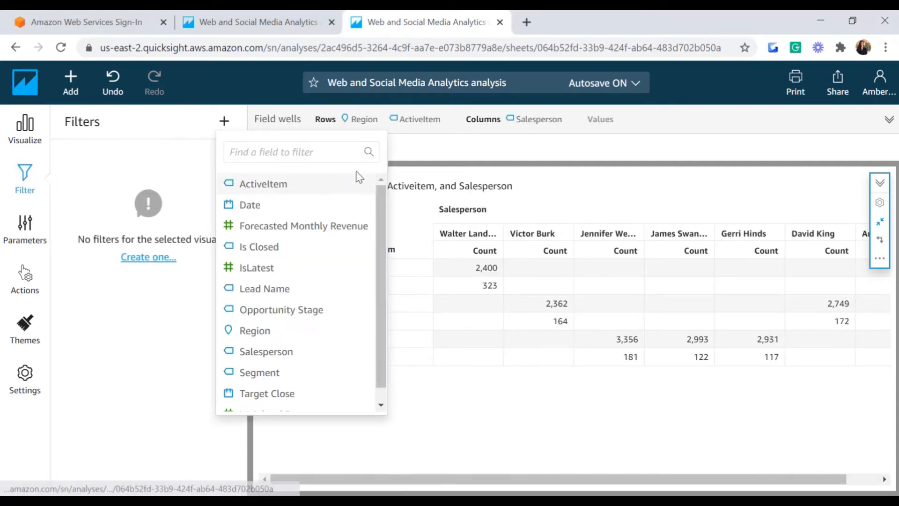
{"action": "left_click", "coordinate": [262, 331]}
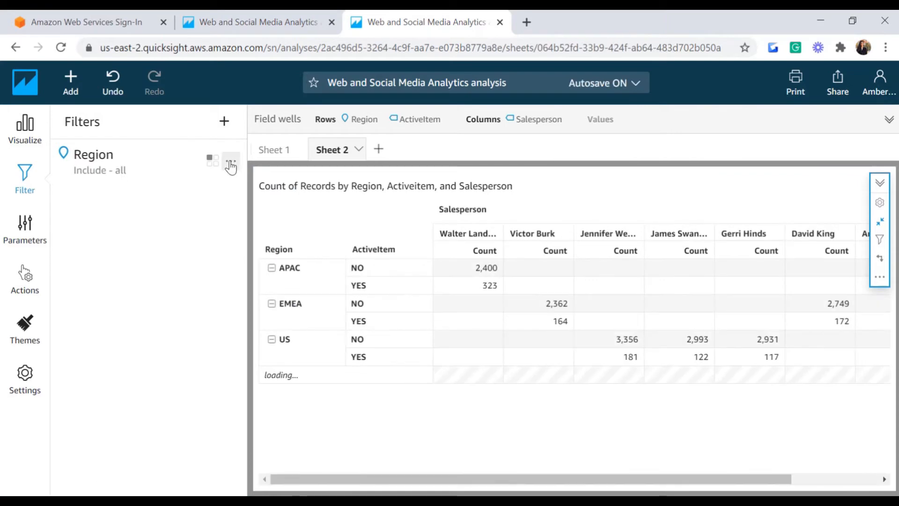
{"action": "left_click", "coordinate": [231, 164]}
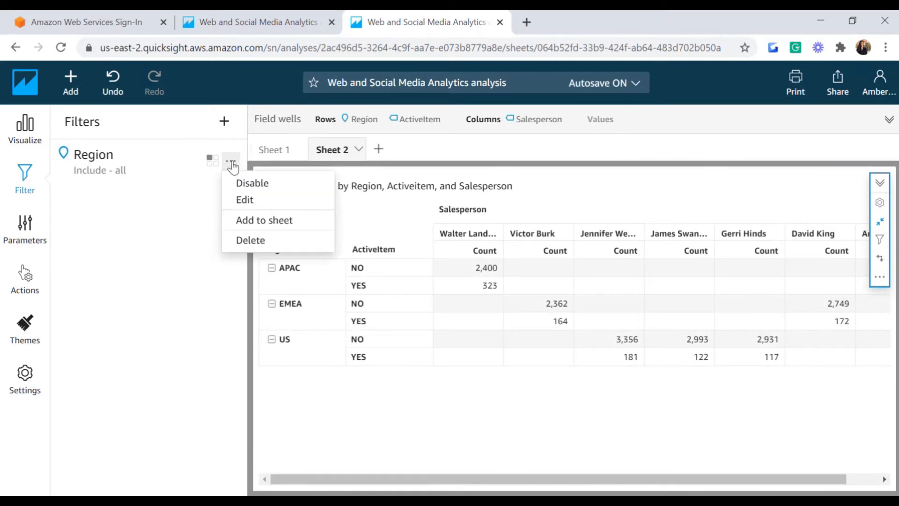
{"action": "left_click", "coordinate": [239, 201]}
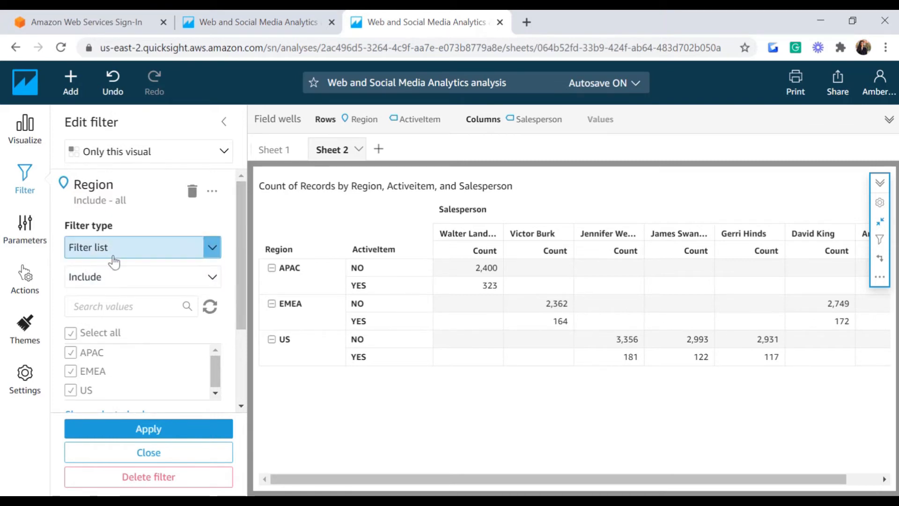
Step: Set the filter type to Custom filter list with APAC and US, and apply it
{"action": "left_click_drag", "start_coordinate": [241, 312], "coordinate": [241, 332]}
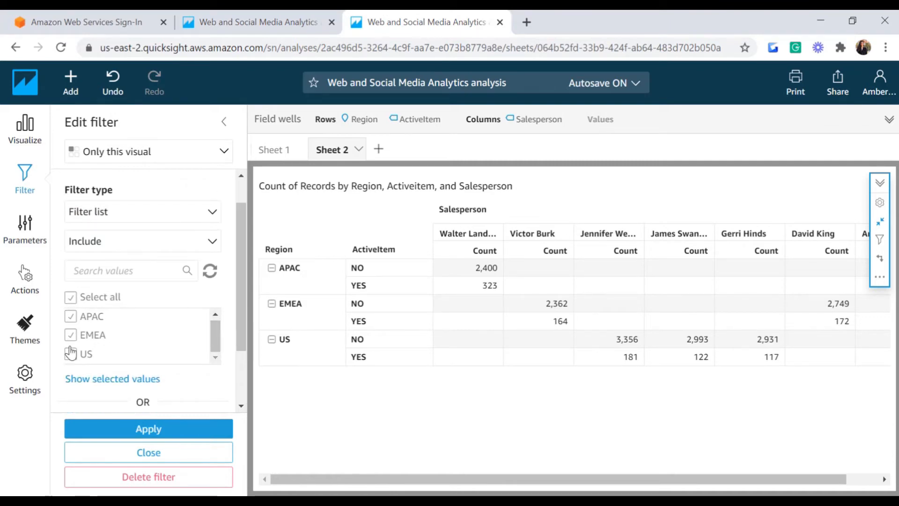
{"action": "scroll", "coordinate": [220, 258], "scroll_direction": "up", "scroll_amount": 2}
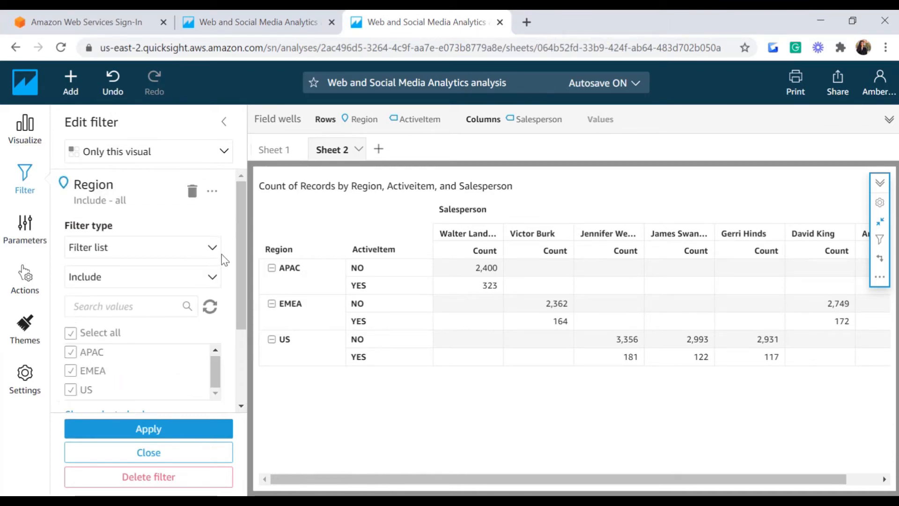
{"action": "left_click", "coordinate": [211, 248]}
{"action": "left_click", "coordinate": [103, 287]}
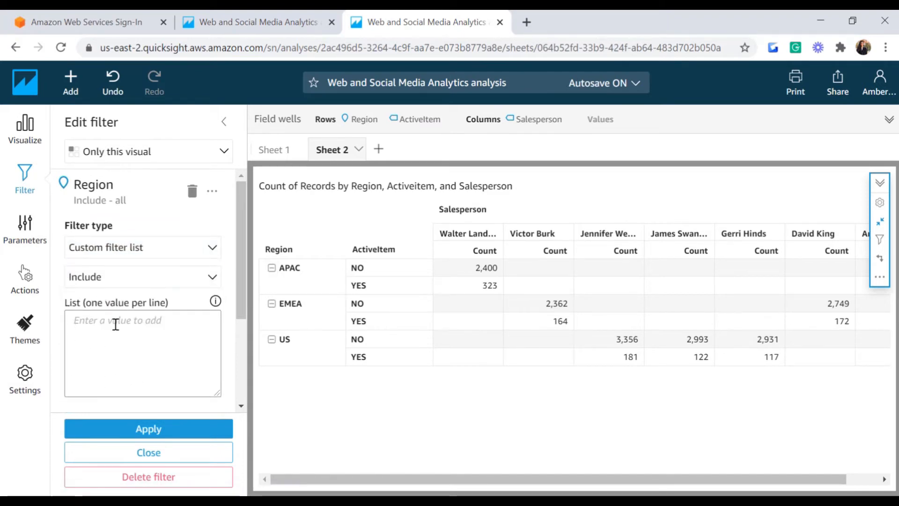
{"action": "left_click", "coordinate": [112, 323]}
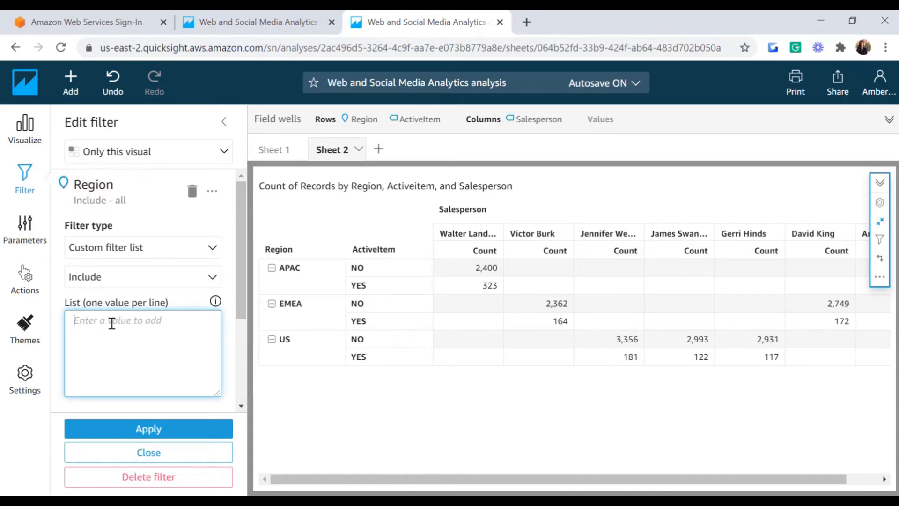
{"action": "type", "text": "APAC"}
{"action": "key", "text": "Return"}
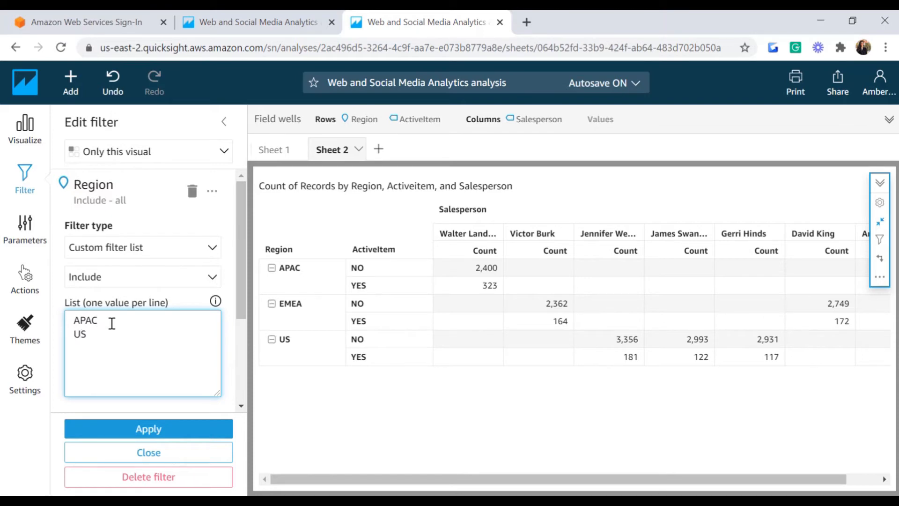
{"action": "left_click", "coordinate": [168, 433]}
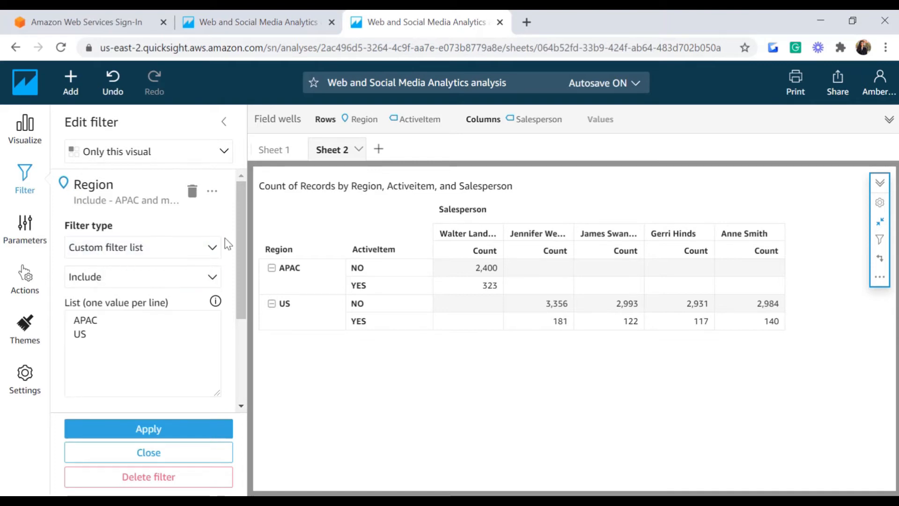
Step: Change the Region filter type to Custom filter and view its match conditions
{"action": "left_click", "coordinate": [213, 250]}
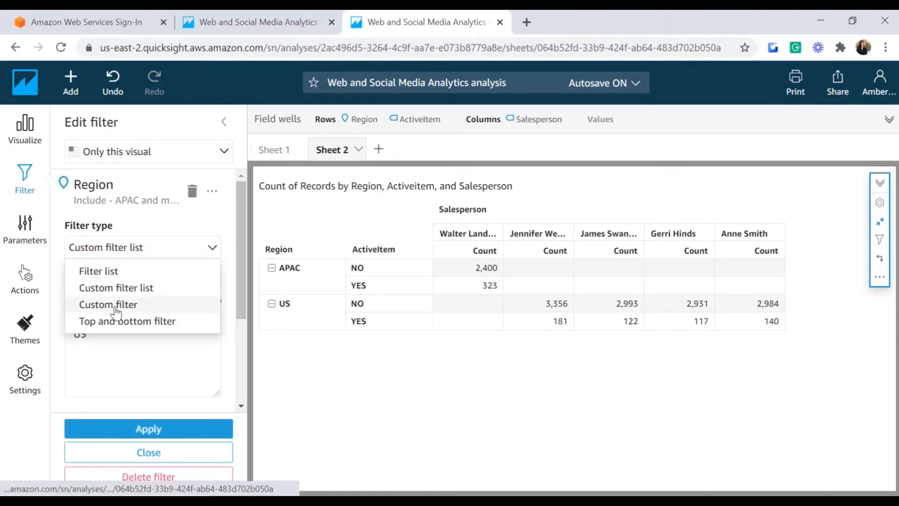
{"action": "left_click", "coordinate": [103, 305]}
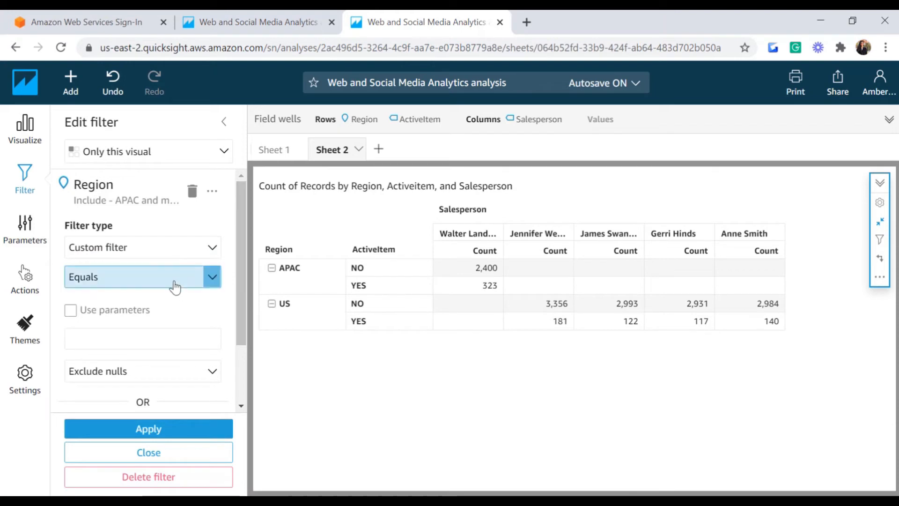
{"action": "left_click", "coordinate": [211, 276]}
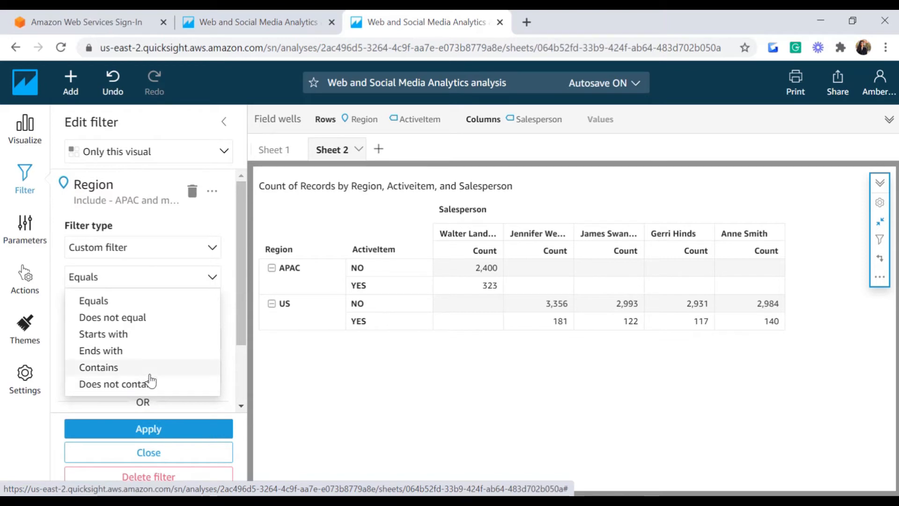
Step: Filter Region to values ending with 'S' so only the US region remains
{"action": "left_click", "coordinate": [102, 357]}
{"action": "left_click", "coordinate": [94, 339]}
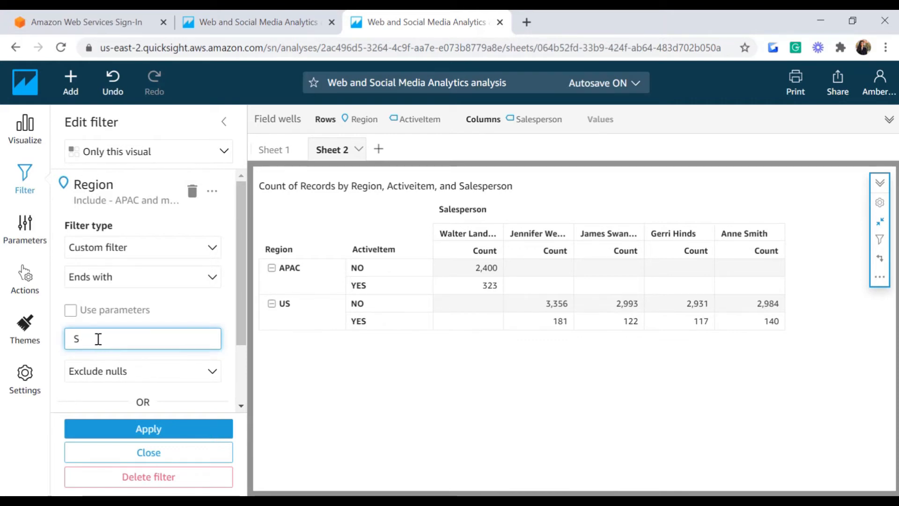
{"action": "left_click", "coordinate": [140, 429]}
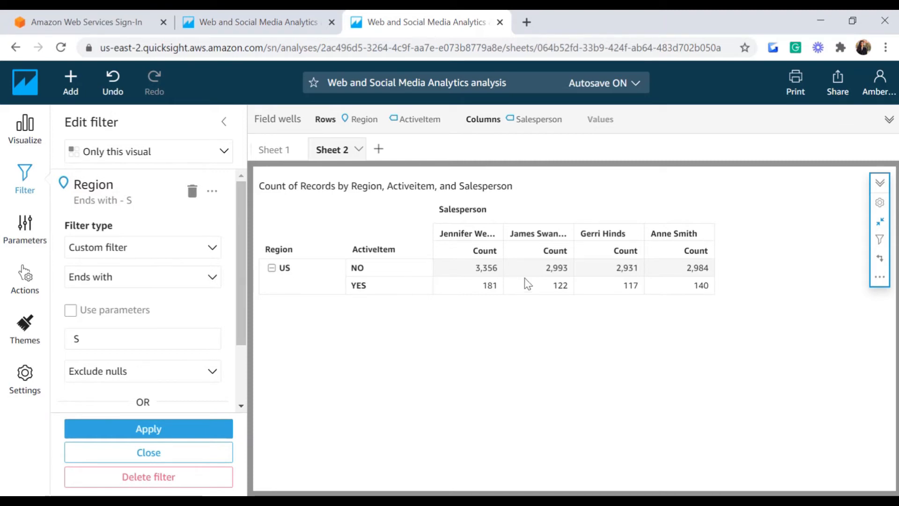
{"action": "left_click", "coordinate": [212, 248]}
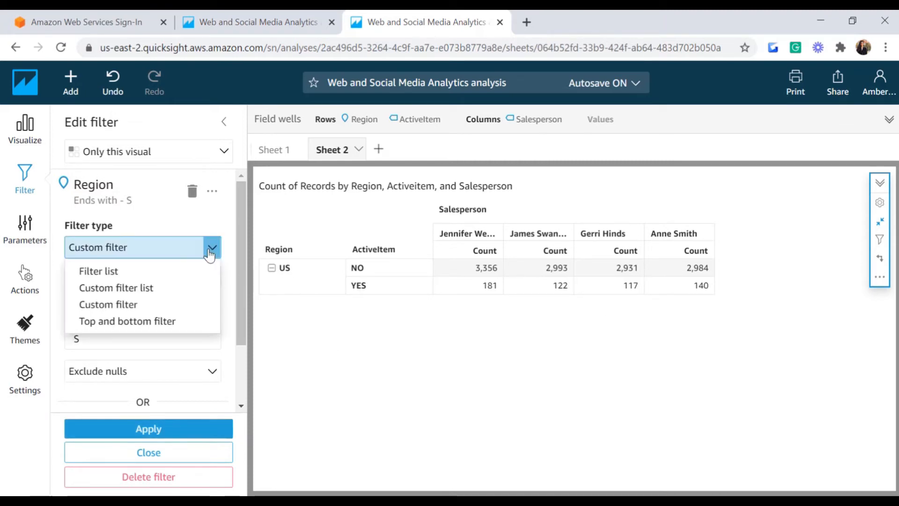
Step: Make the Region filter a Top 2 filter ranked by ActiveItem count and apply it
{"action": "left_click", "coordinate": [123, 321]}
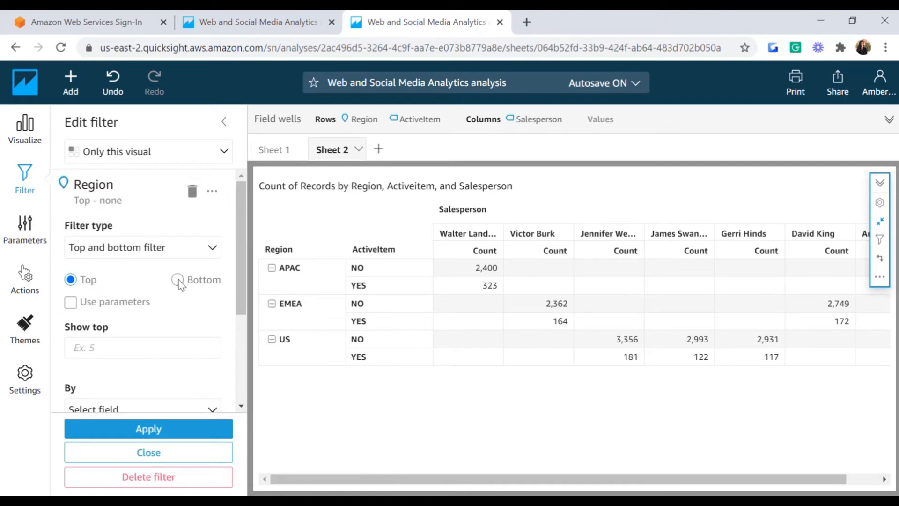
{"action": "left_click", "coordinate": [75, 346]}
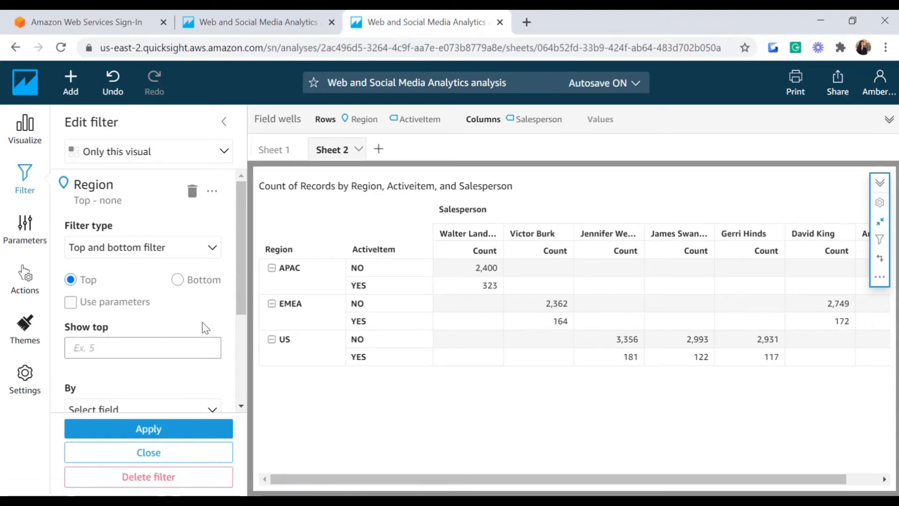
{"action": "scroll", "coordinate": [100, 329], "scroll_direction": "down", "scroll_amount": 2}
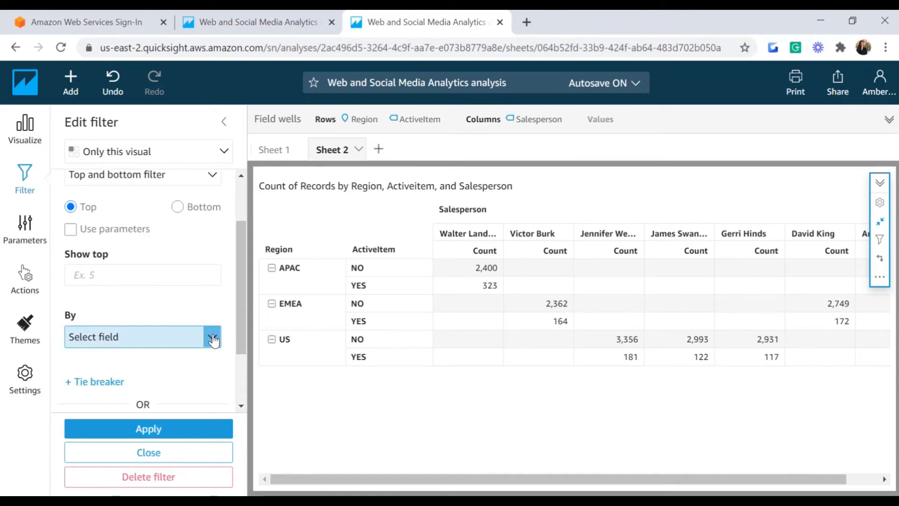
{"action": "left_click", "coordinate": [212, 337]}
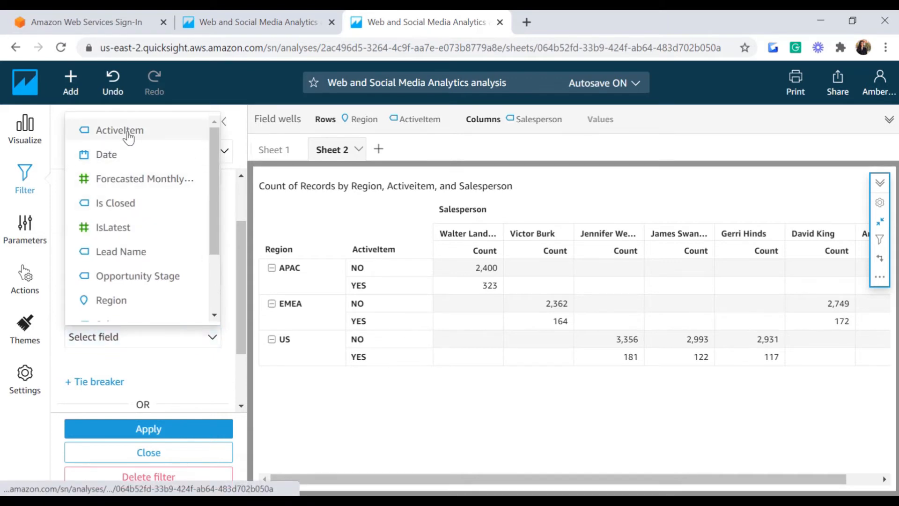
{"action": "left_click", "coordinate": [157, 130]}
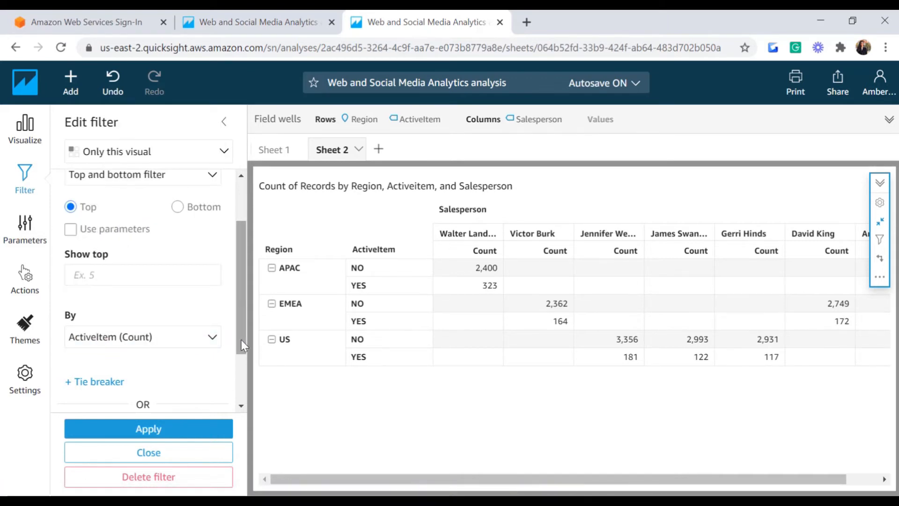
{"action": "scroll", "coordinate": [140, 309], "scroll_direction": "up", "scroll_amount": 1}
{"action": "left_click", "coordinate": [98, 317]}
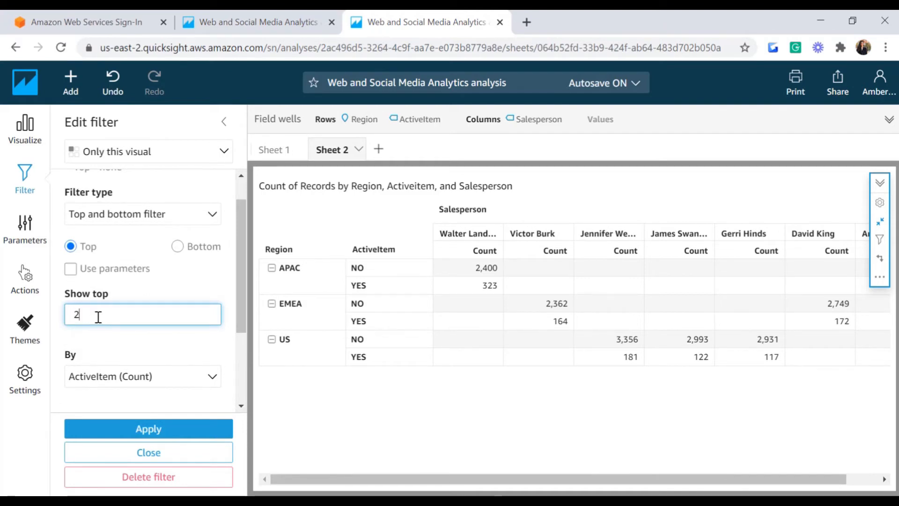
{"action": "left_click", "coordinate": [161, 428]}
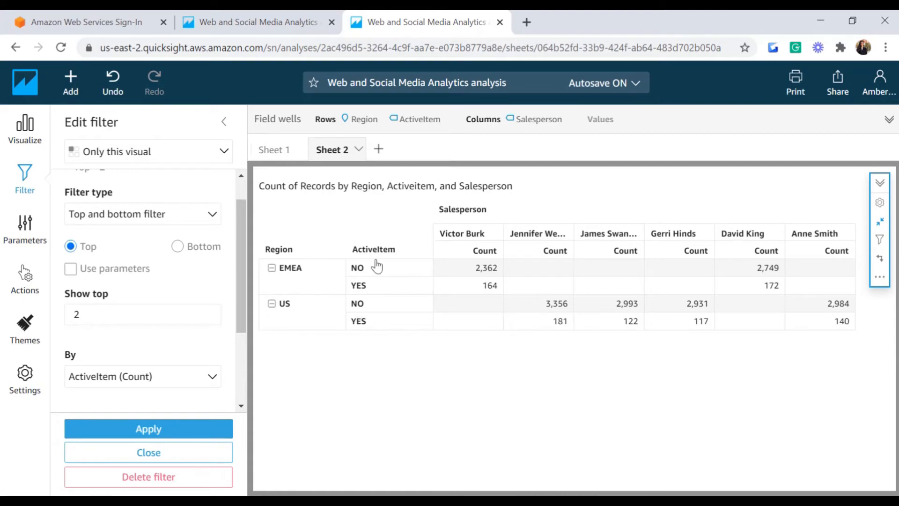
Step: Switch the Region filter to Bottom 2, apply it, and close the editor
{"action": "left_click", "coordinate": [178, 246]}
{"action": "left_click", "coordinate": [125, 430]}
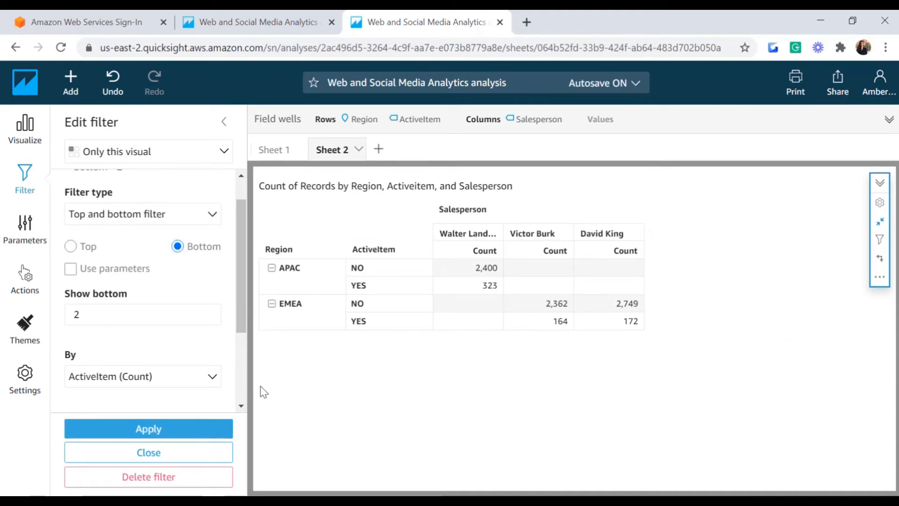
{"action": "scroll", "coordinate": [240, 325], "scroll_direction": "down", "scroll_amount": 1}
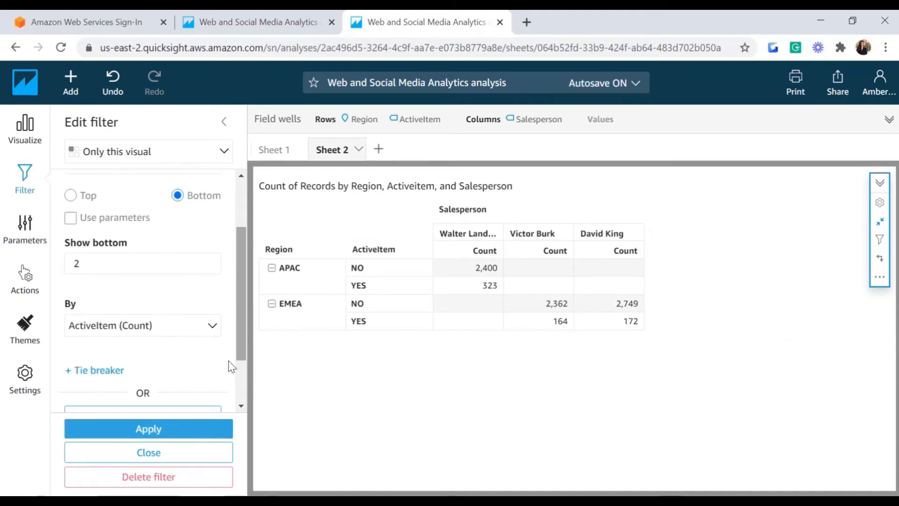
{"action": "left_click", "coordinate": [130, 454]}
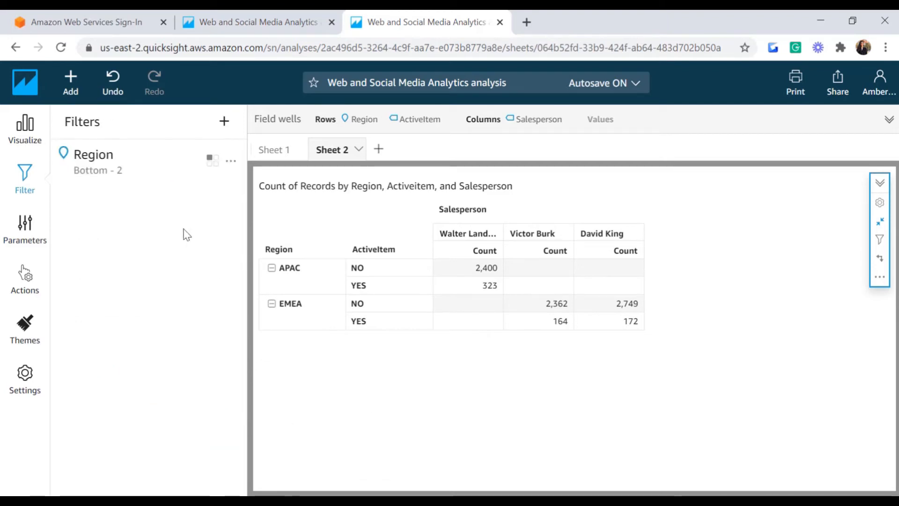
Step: Disable the Region filter, then delete it so APAC, EMEA and US all return
{"action": "left_click", "coordinate": [231, 163]}
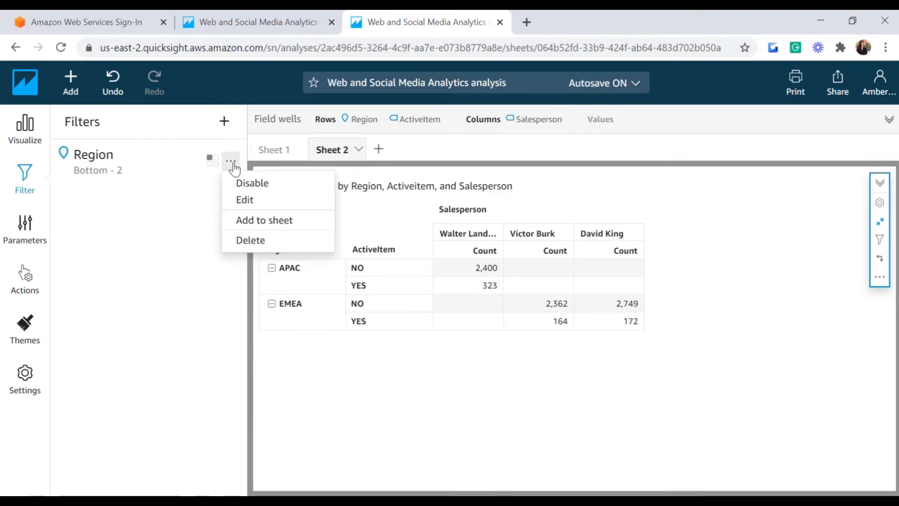
{"action": "left_click", "coordinate": [261, 188]}
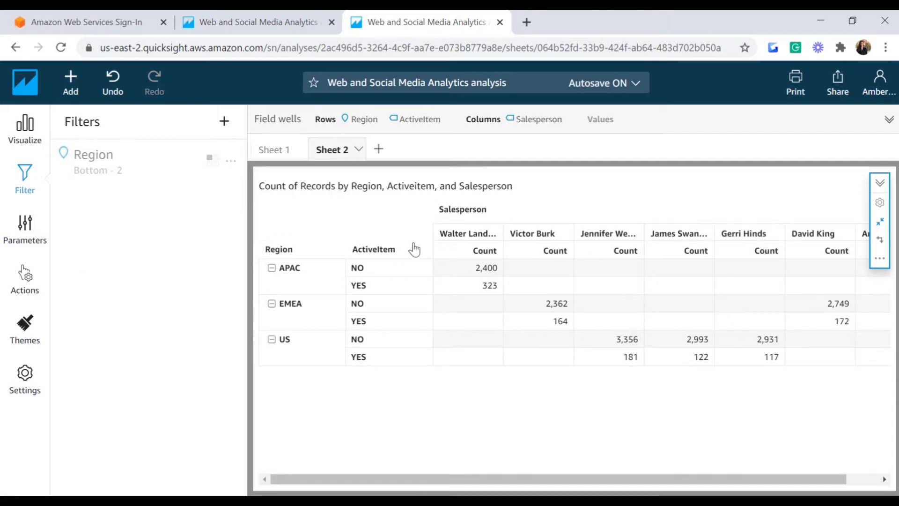
{"action": "left_click", "coordinate": [232, 162]}
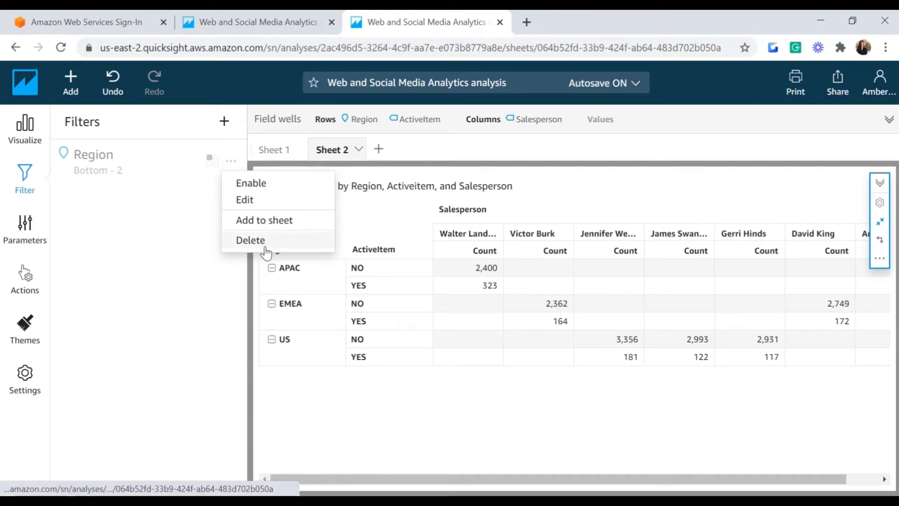
{"action": "left_click", "coordinate": [262, 246]}
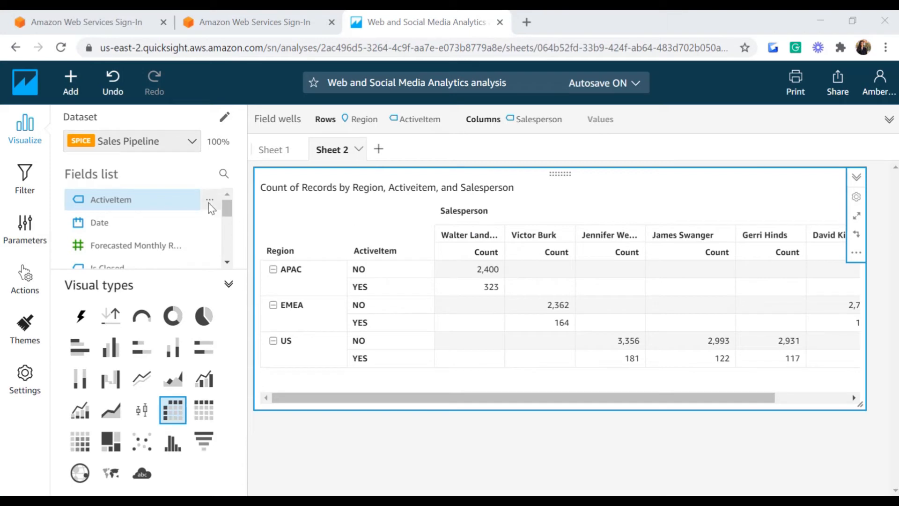
Step: Add a new filter on the Salesperson field
{"action": "left_click", "coordinate": [25, 190]}
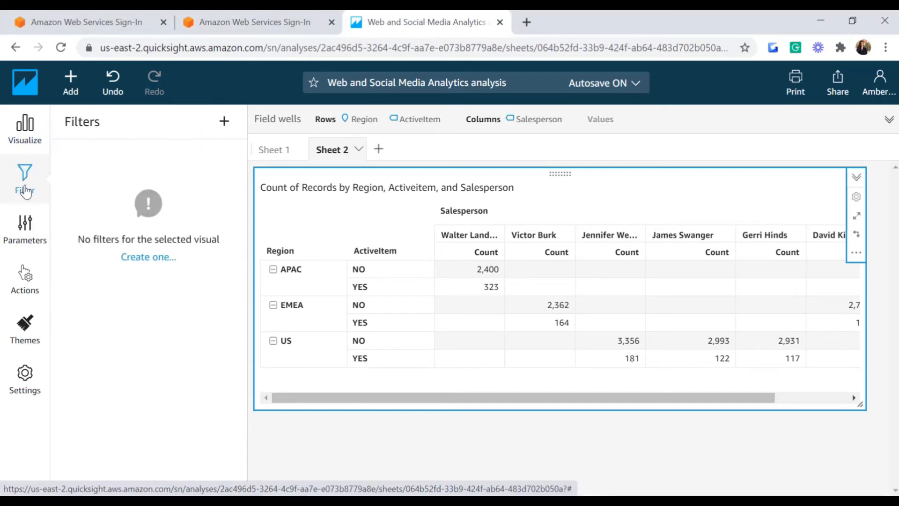
{"action": "left_click", "coordinate": [149, 258]}
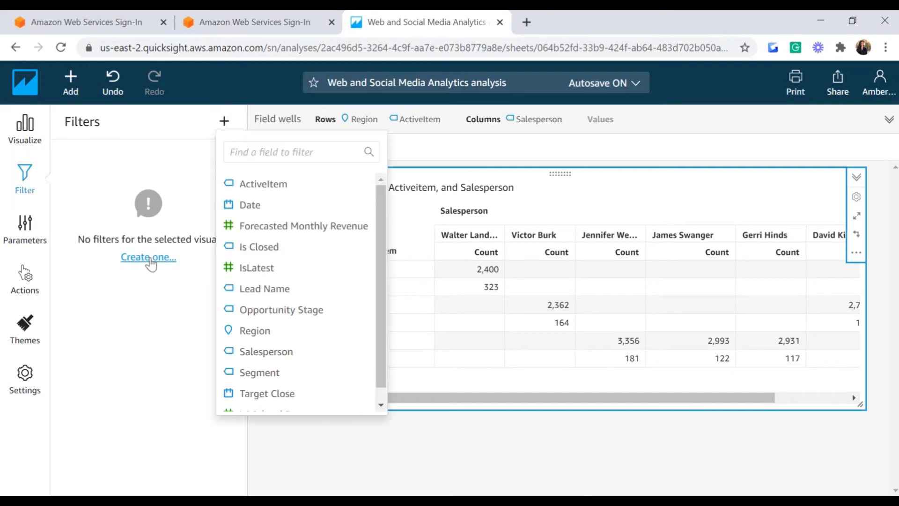
{"action": "left_click", "coordinate": [237, 149]}
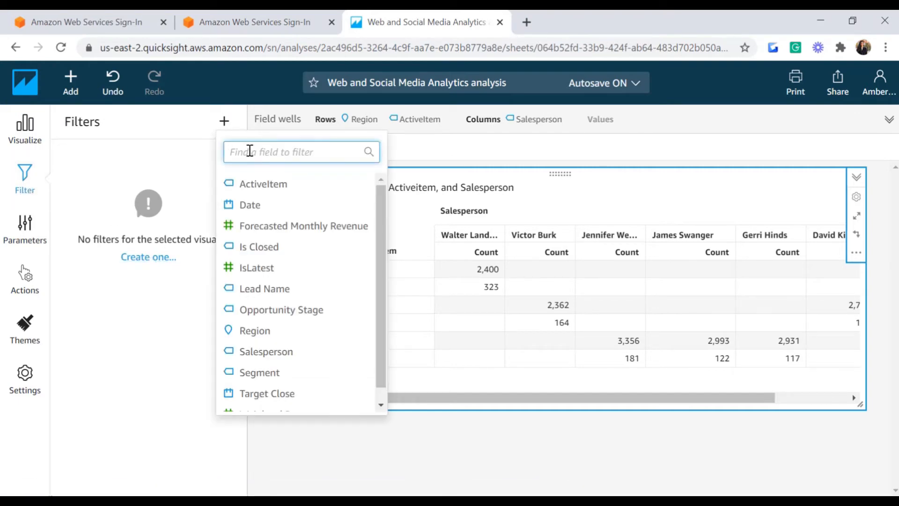
{"action": "type", "text": "Sa"}
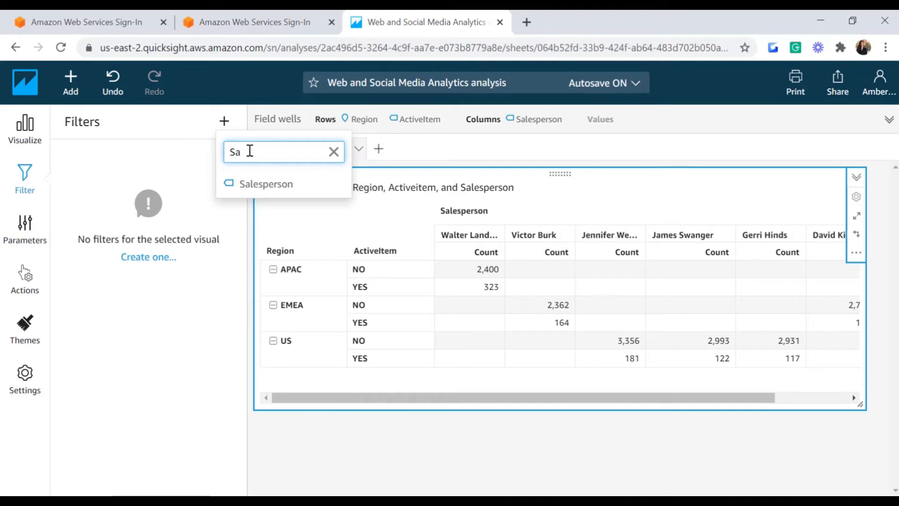
{"action": "left_click", "coordinate": [253, 184]}
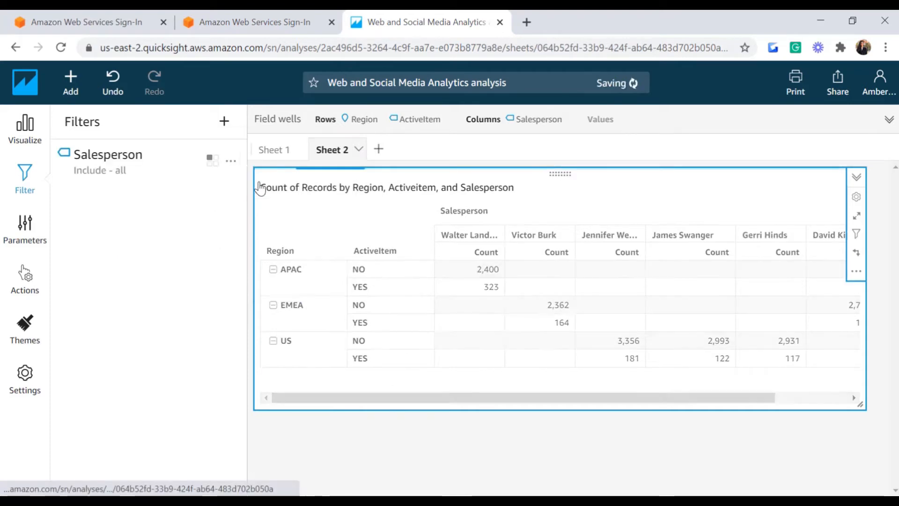
Step: Set the Salesperson filter to a custom 'Does not contain' er condition and apply it
{"action": "left_click", "coordinate": [229, 163]}
{"action": "left_click", "coordinate": [243, 200]}
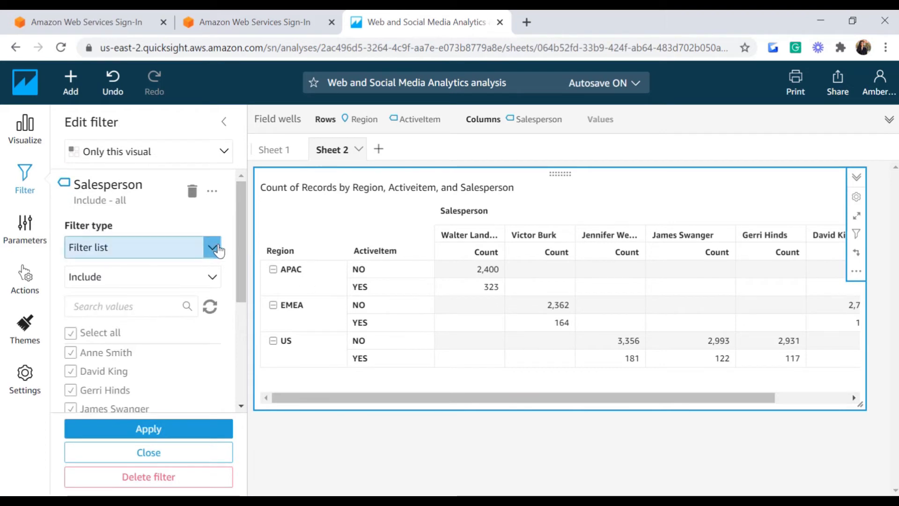
{"action": "left_click", "coordinate": [208, 253]}
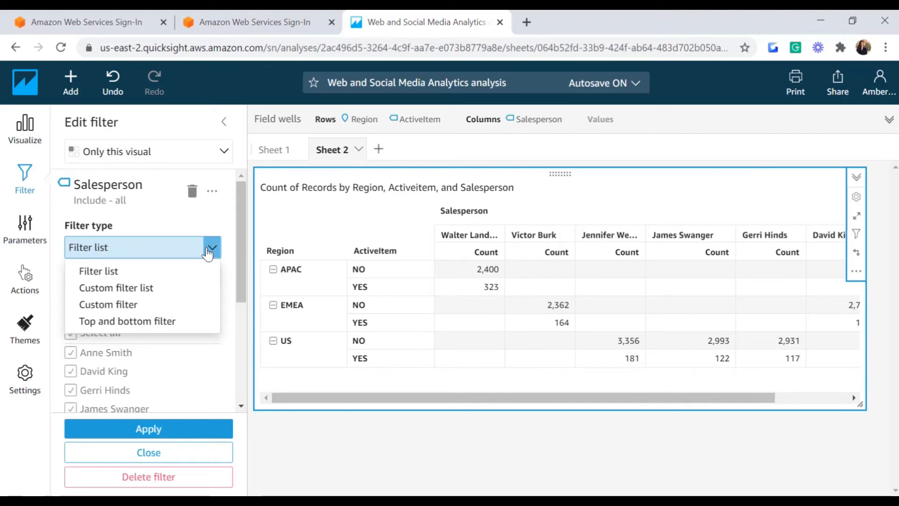
{"action": "left_click", "coordinate": [111, 309]}
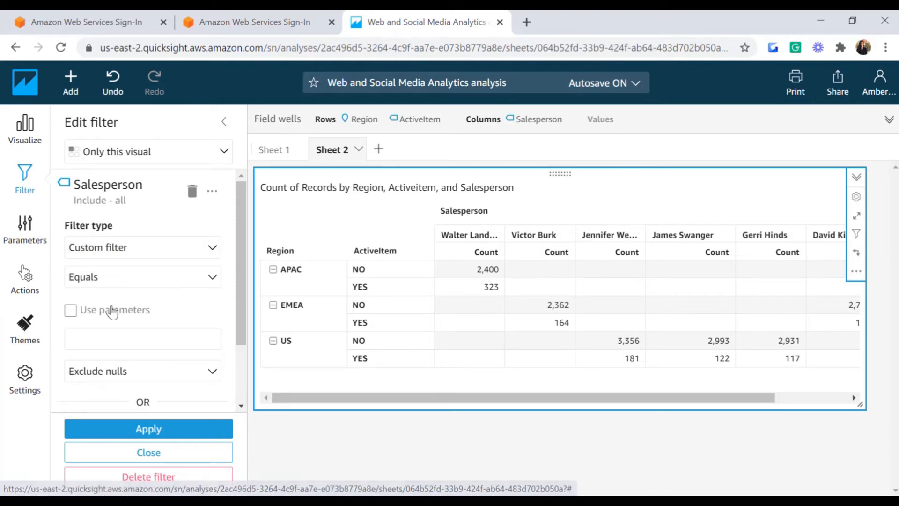
{"action": "left_click", "coordinate": [217, 279]}
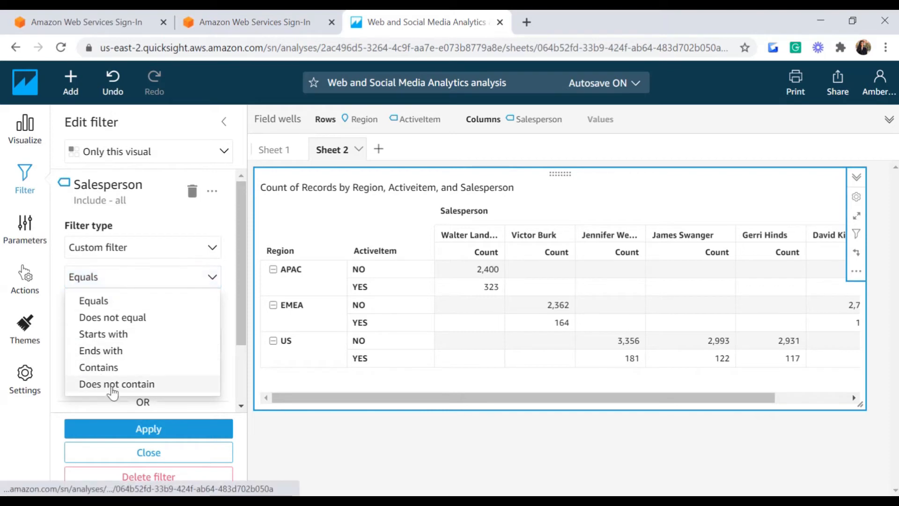
{"action": "left_click", "coordinate": [111, 385]}
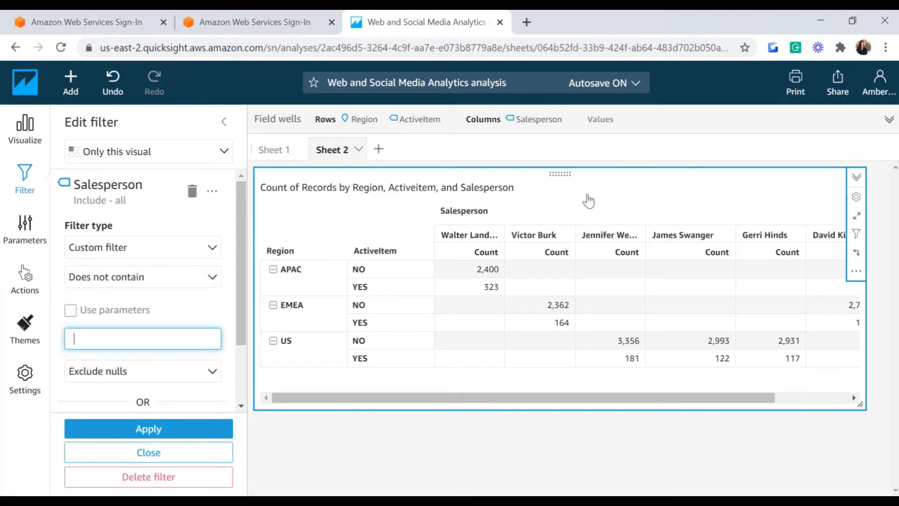
{"action": "type", "text": "er"}
{"action": "left_click", "coordinate": [174, 435]}
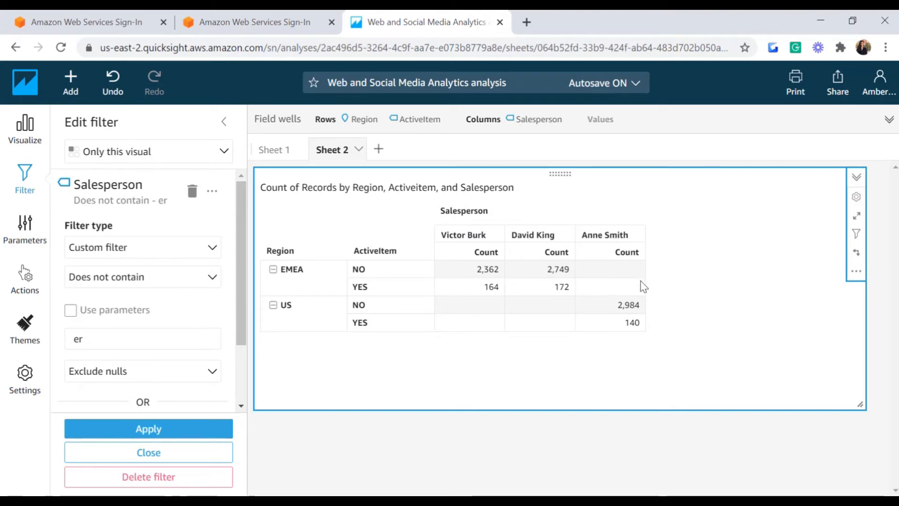
{"action": "left_click", "coordinate": [199, 255]}
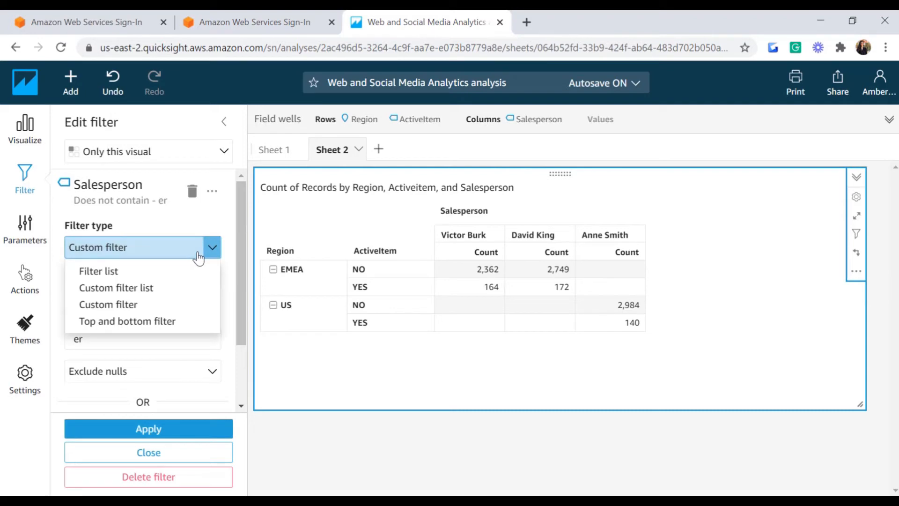
Step: Change the Salesperson filter to a custom list excluding two named salespeople, apply, and close
{"action": "left_click", "coordinate": [117, 288]}
{"action": "left_click", "coordinate": [101, 327]}
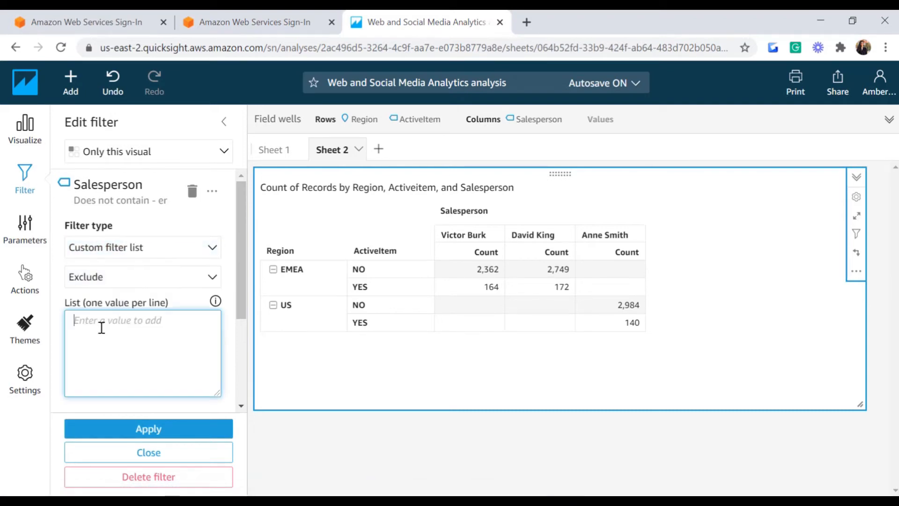
{"action": "type", "text": "Burk"}
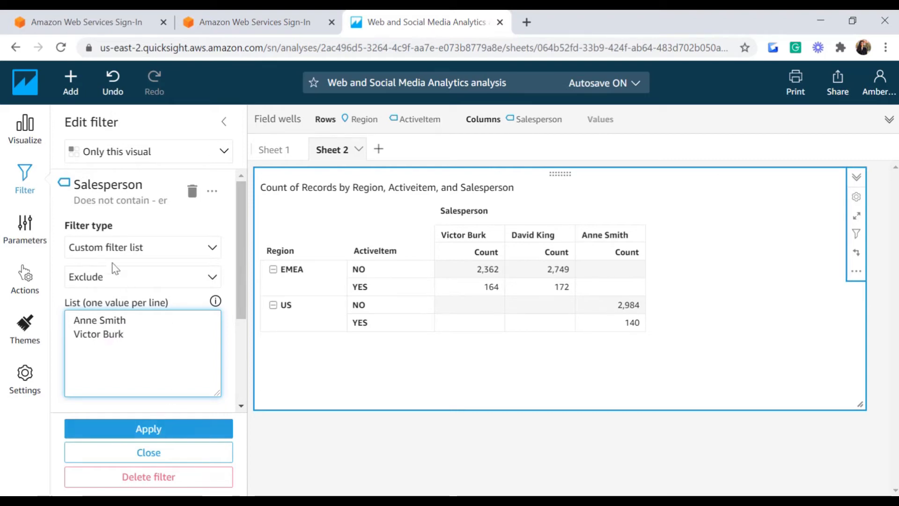
{"action": "left_click", "coordinate": [157, 425]}
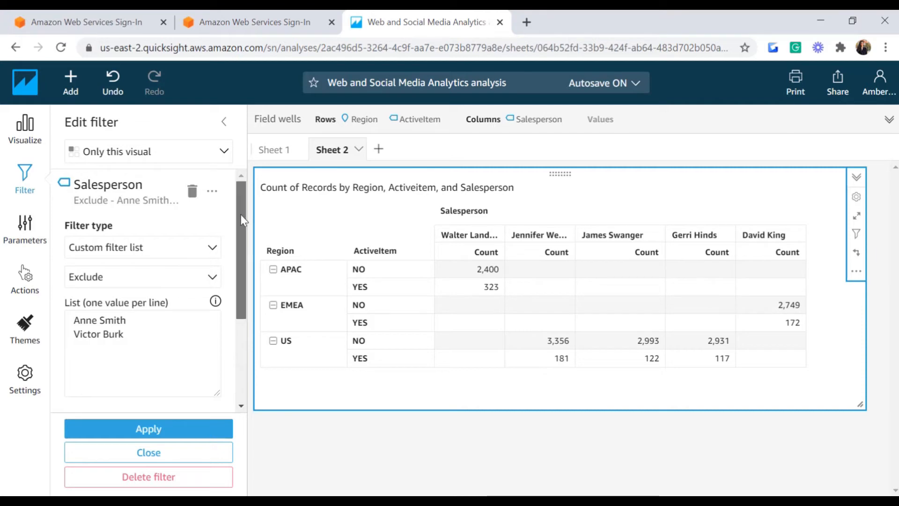
{"action": "left_click_drag", "start_coordinate": [240, 214], "coordinate": [237, 300]}
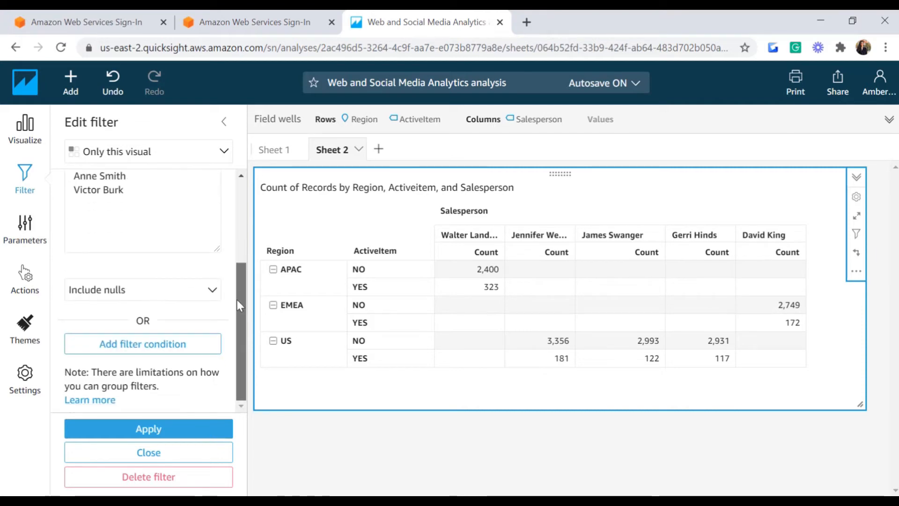
{"action": "left_click", "coordinate": [149, 453]}
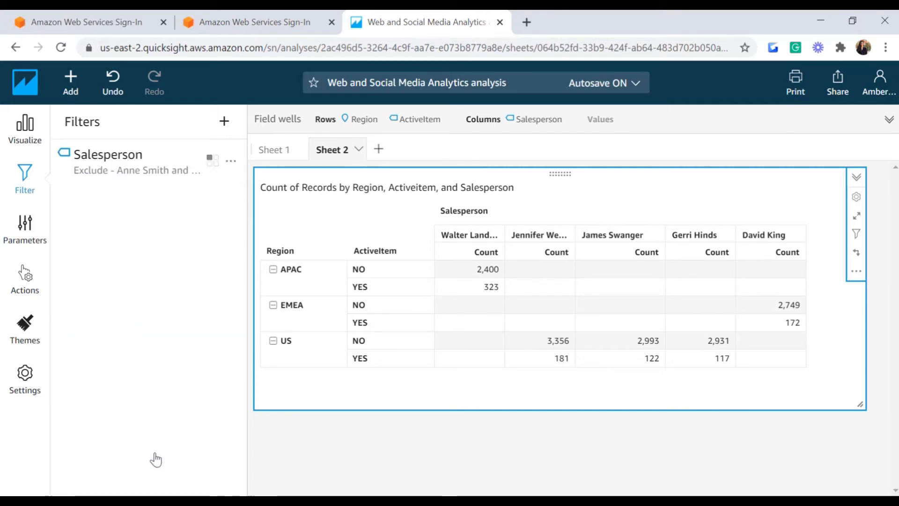
Step: Add a second filter on the Salesperson field
{"action": "left_click", "coordinate": [224, 123]}
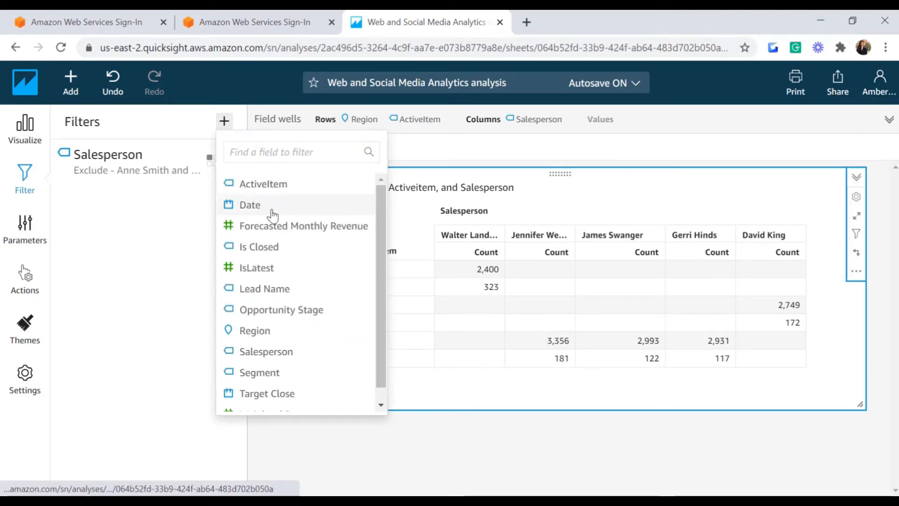
{"action": "left_click", "coordinate": [267, 154]}
{"action": "type", "text": "sales"}
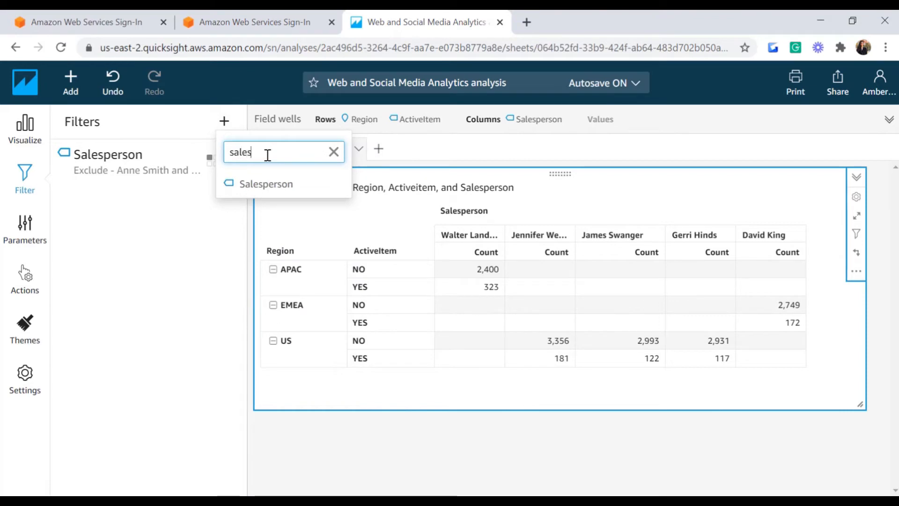
{"action": "left_click", "coordinate": [271, 184]}
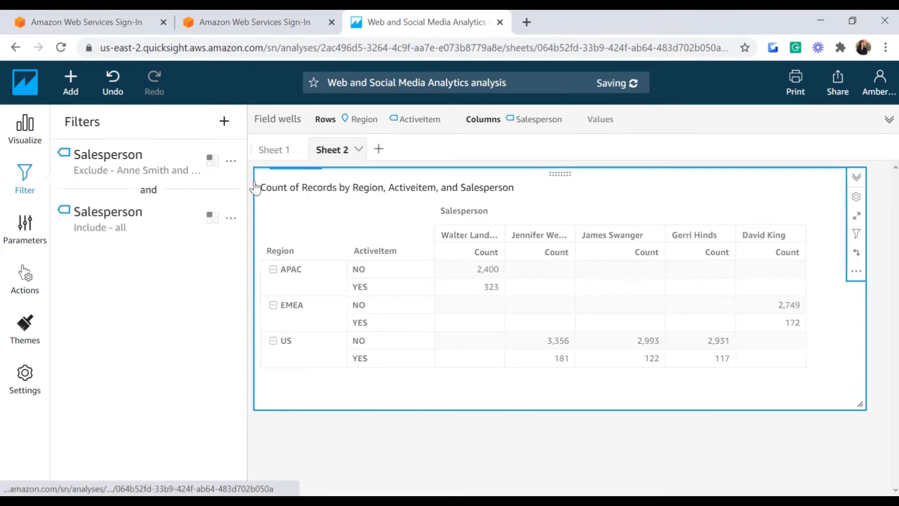
Step: Set the new filter to a custom 'Does not contain' er condition, apply, and close the editor
{"action": "left_click", "coordinate": [231, 218]}
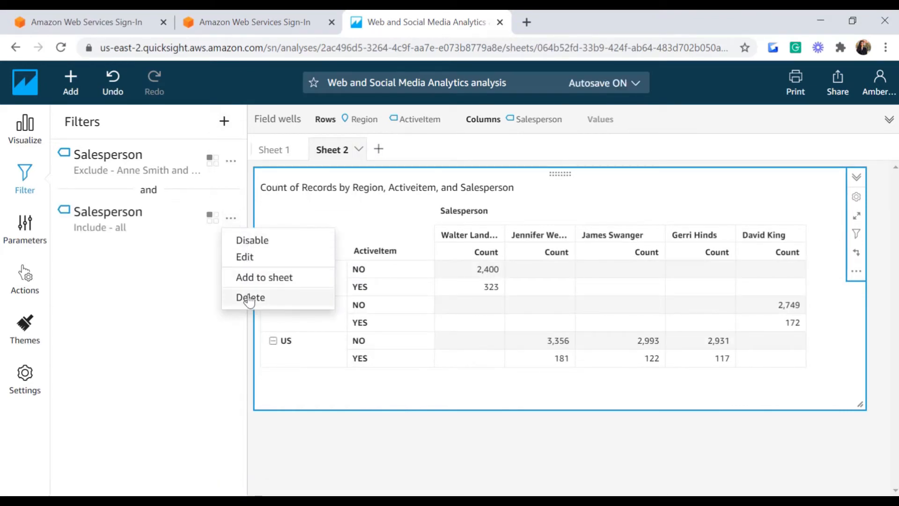
{"action": "left_click", "coordinate": [248, 257]}
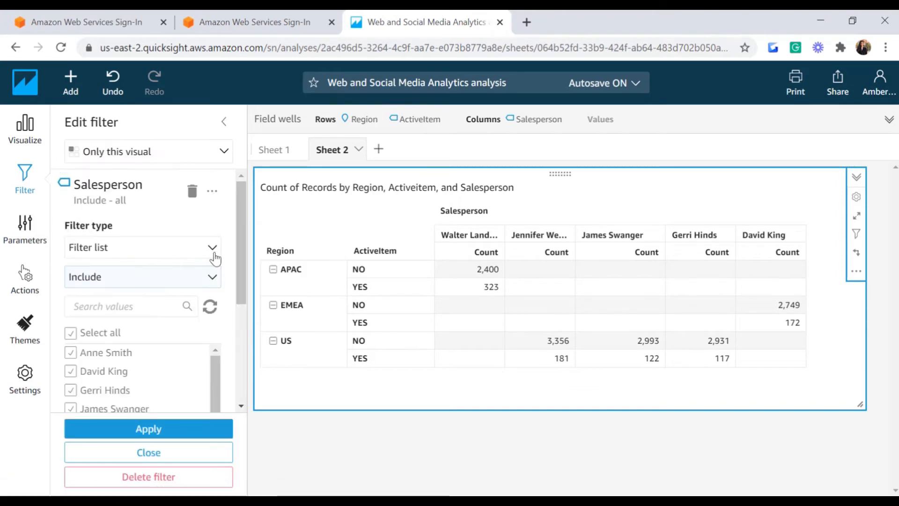
{"action": "left_click", "coordinate": [214, 248]}
{"action": "left_click", "coordinate": [100, 305]}
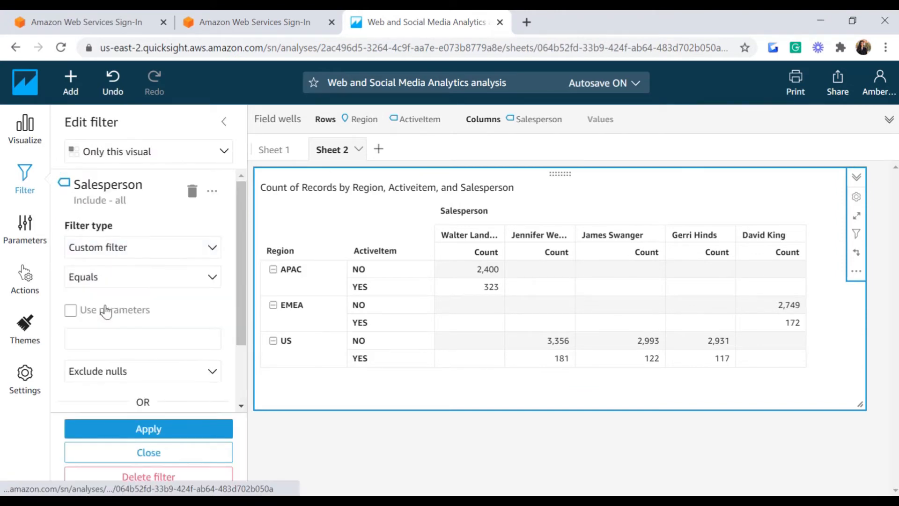
{"action": "left_click", "coordinate": [208, 373]}
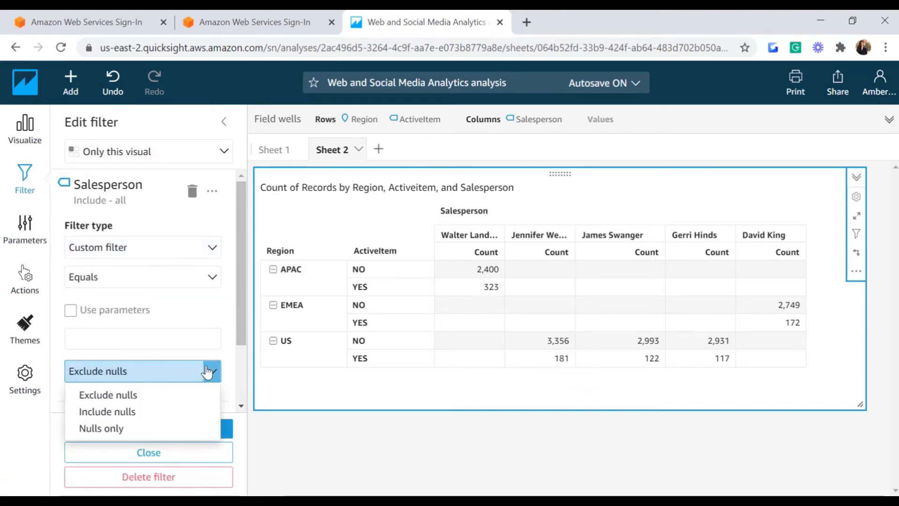
{"action": "left_click", "coordinate": [207, 373]}
{"action": "left_click", "coordinate": [207, 277]}
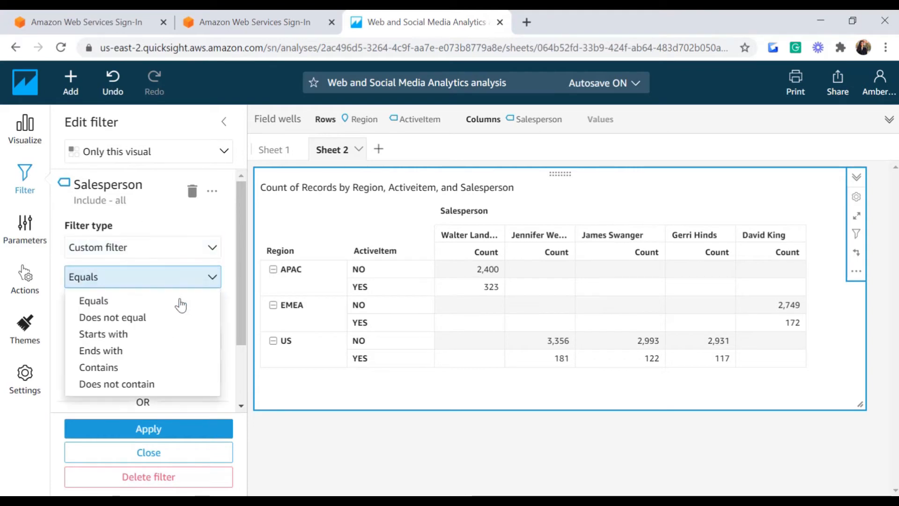
{"action": "left_click", "coordinate": [117, 383]}
{"action": "left_click", "coordinate": [115, 337]}
{"action": "type", "text": "rr"}
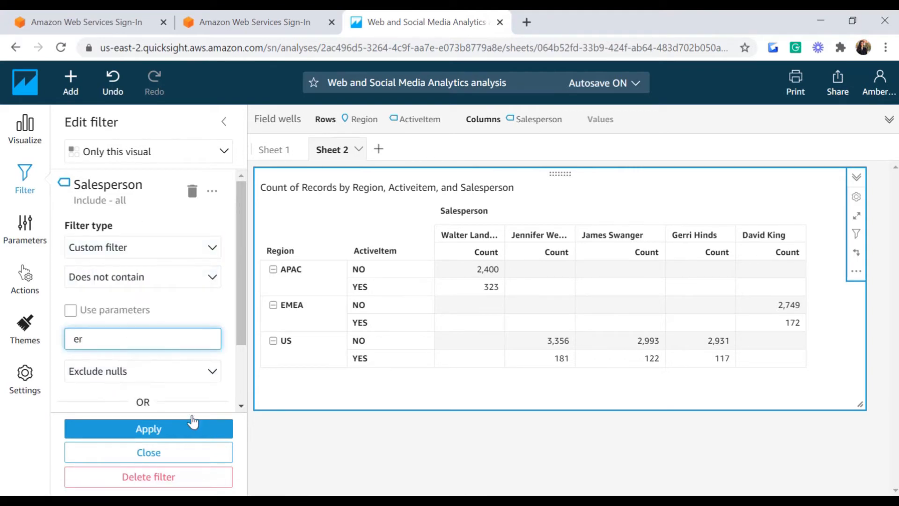
{"action": "left_click", "coordinate": [162, 430]}
{"action": "left_click", "coordinate": [162, 454]}
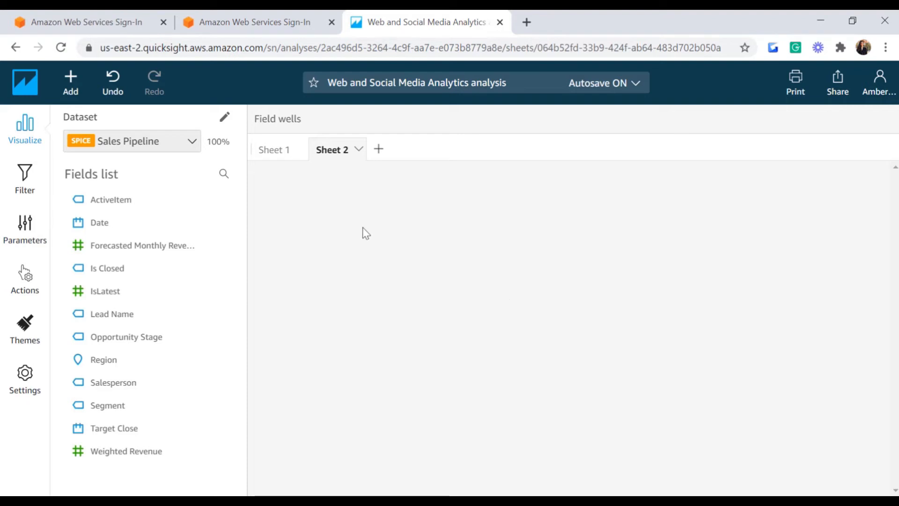
Step: Create a pivot table with Date as rows and Sum of Weighted Revenue as values
{"action": "left_click", "coordinate": [114, 227]}
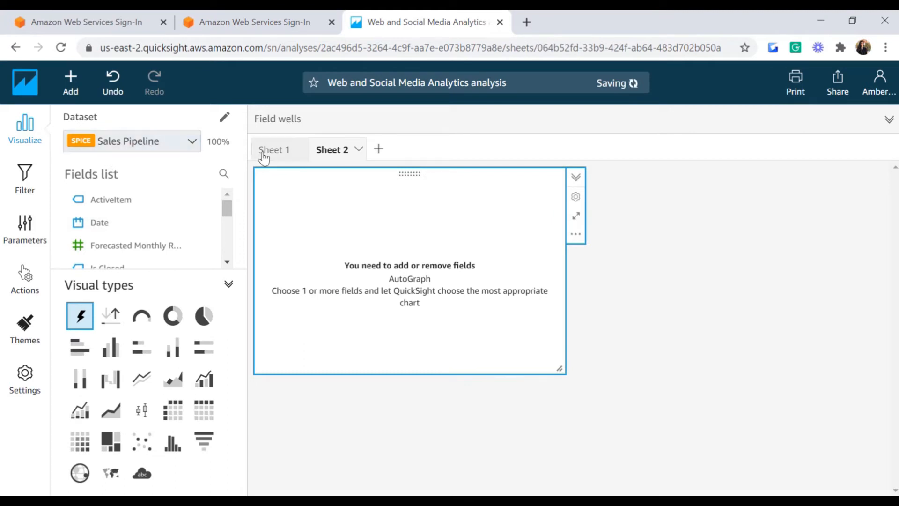
{"action": "left_click_drag", "start_coordinate": [102, 230], "coordinate": [281, 240]}
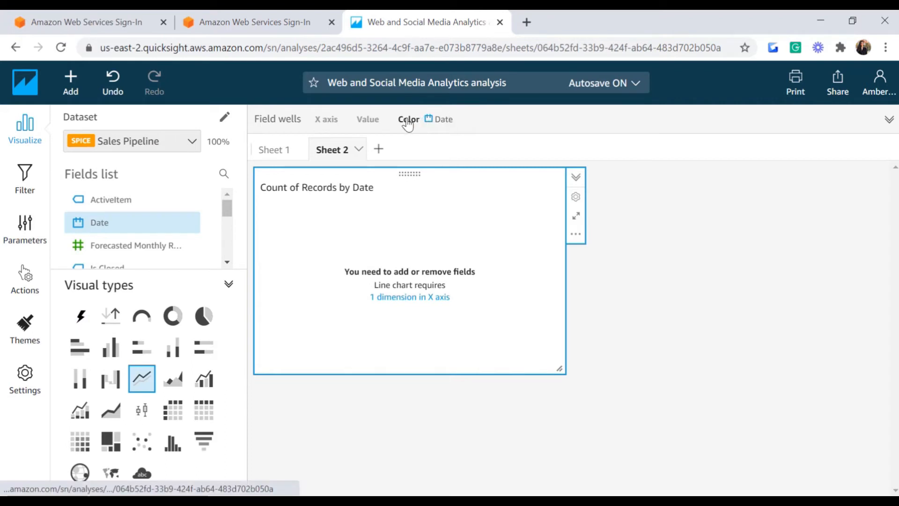
{"action": "left_click", "coordinate": [174, 413]}
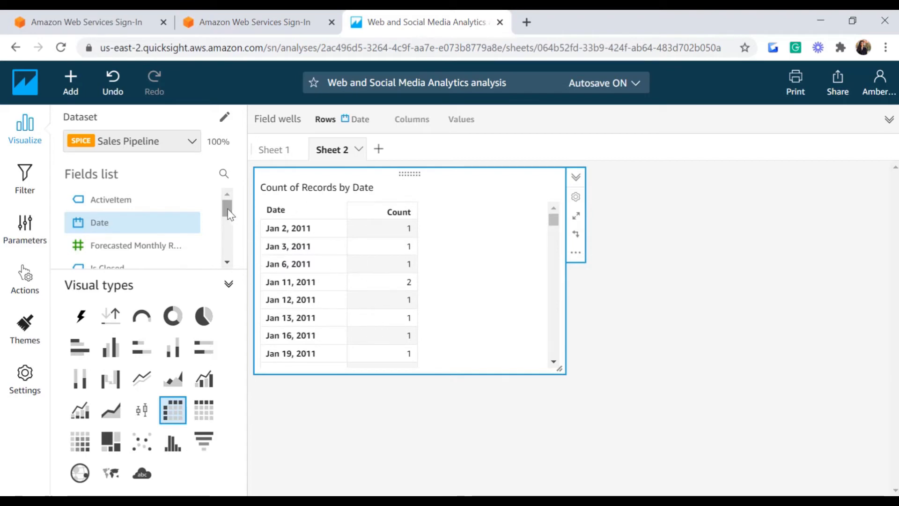
{"action": "left_click_drag", "start_coordinate": [229, 214], "coordinate": [223, 250]}
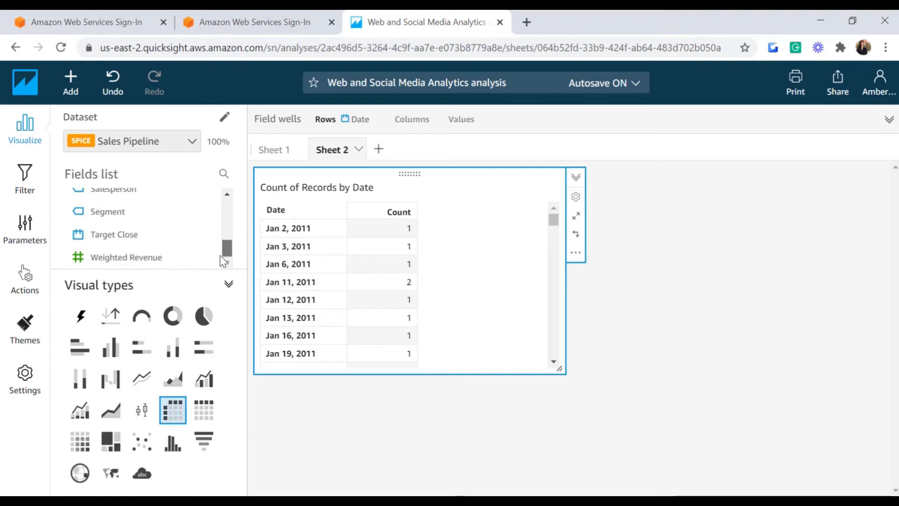
{"action": "left_click", "coordinate": [136, 260]}
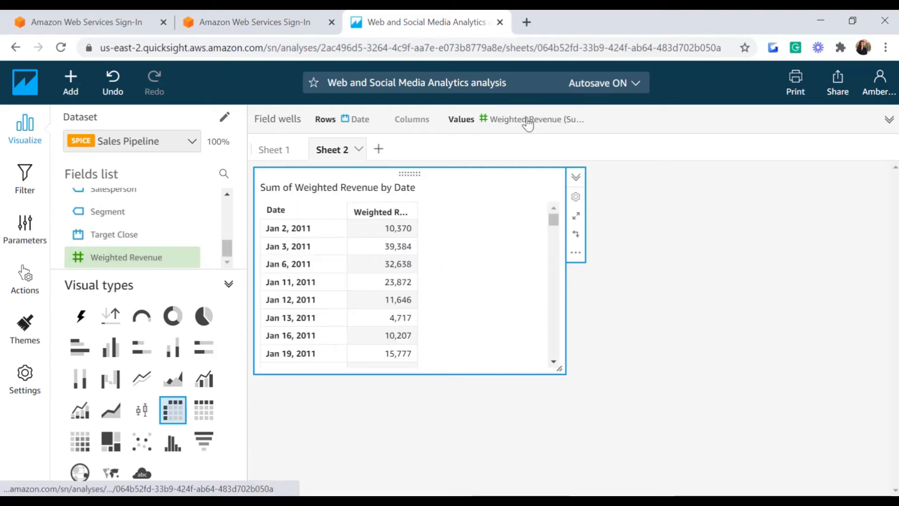
{"action": "left_click", "coordinate": [528, 121]}
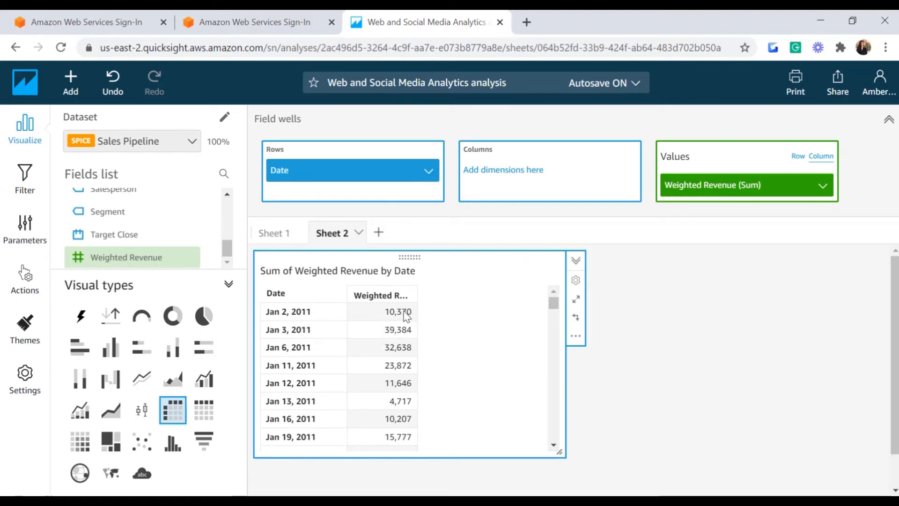
Step: Aggregate the Date rows by Month, trying Year briefly before returning to Month
{"action": "left_click", "coordinate": [428, 172]}
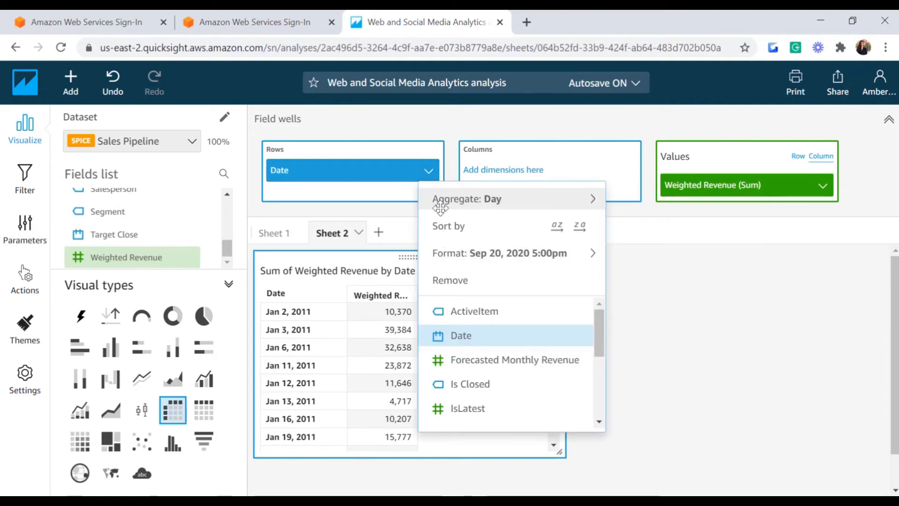
{"action": "mouse_move", "coordinate": [438, 208]}
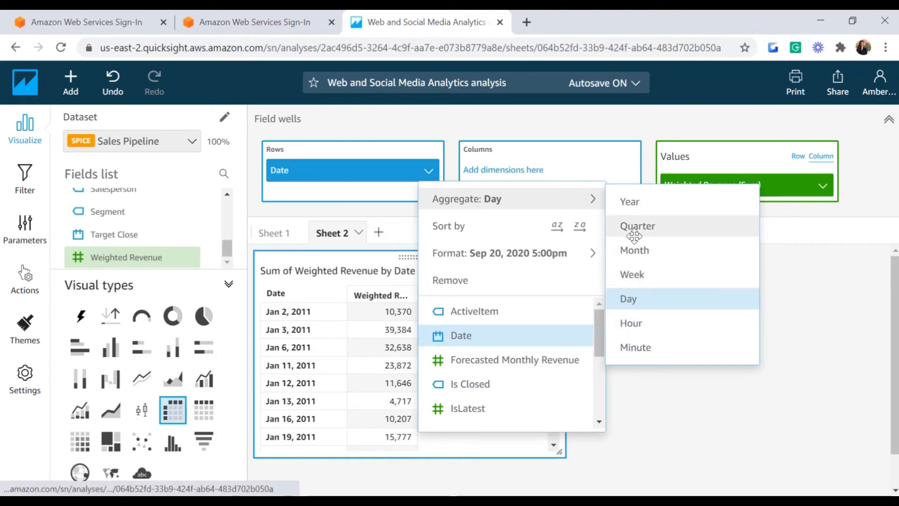
{"action": "left_click", "coordinate": [635, 252]}
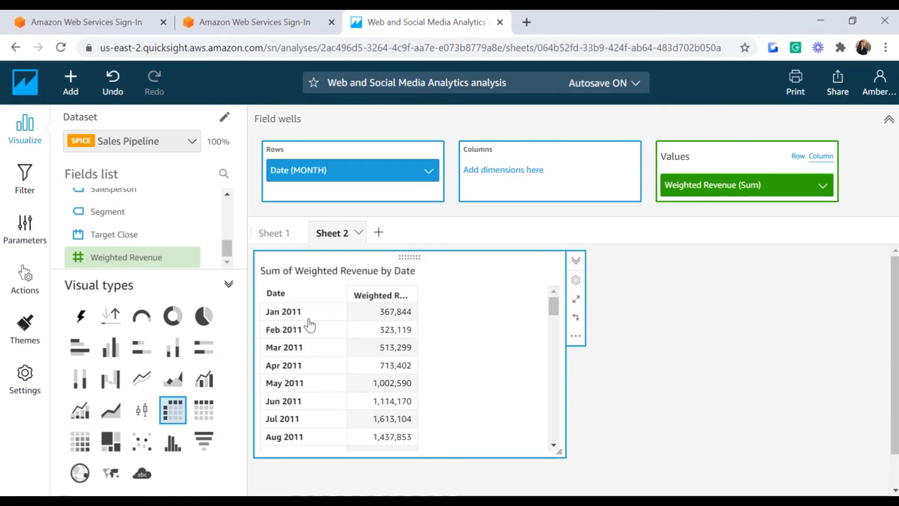
{"action": "left_click", "coordinate": [429, 174]}
{"action": "mouse_move", "coordinate": [464, 199]}
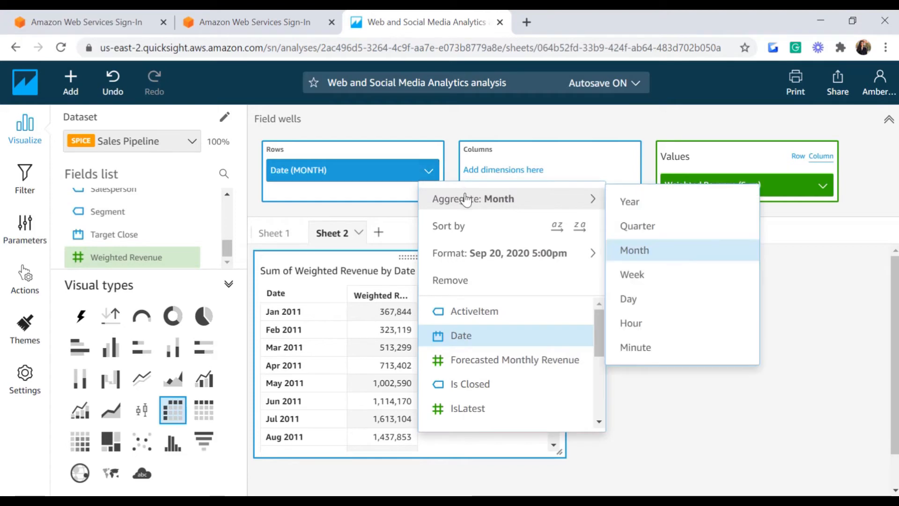
{"action": "left_click", "coordinate": [630, 200]}
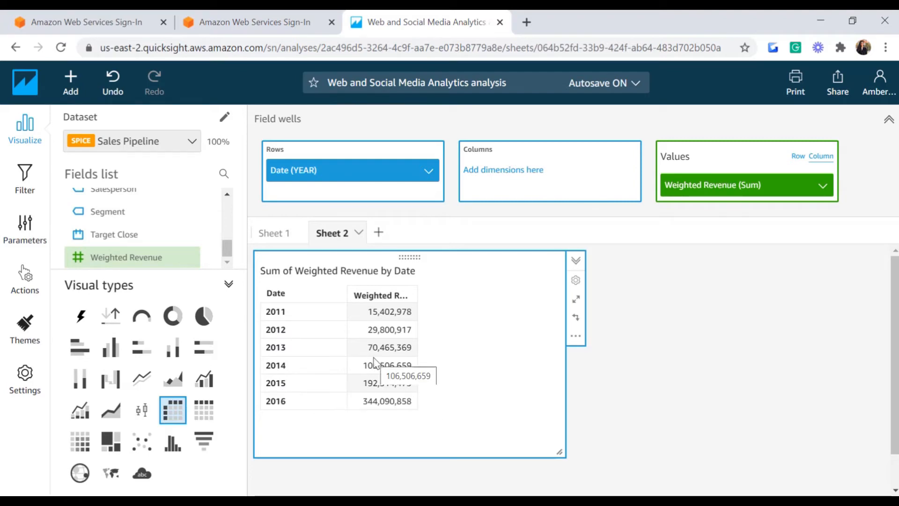
{"action": "left_click", "coordinate": [429, 170]}
{"action": "mouse_move", "coordinate": [586, 201]}
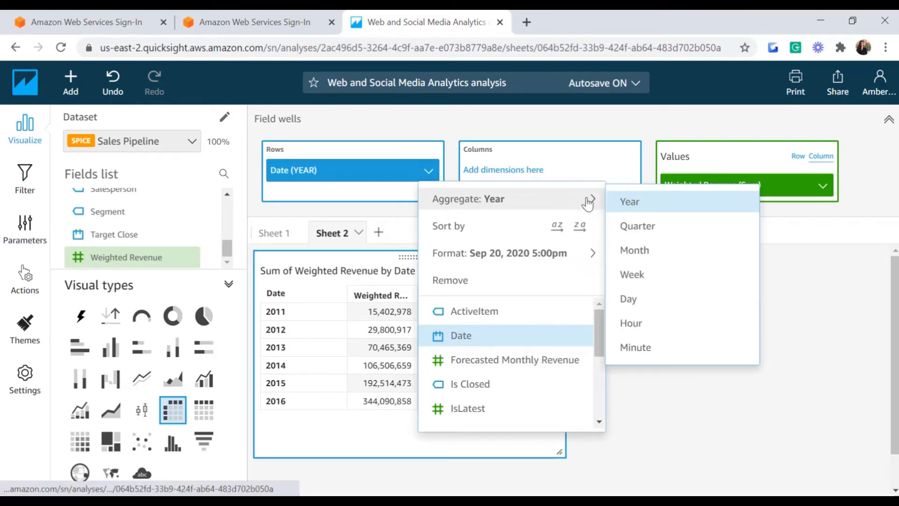
{"action": "left_click", "coordinate": [627, 251]}
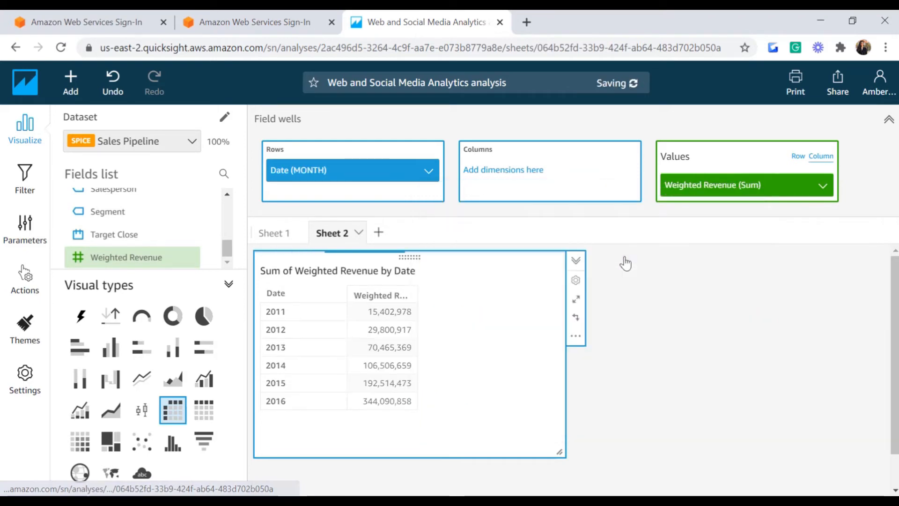
{"action": "left_click", "coordinate": [429, 170]}
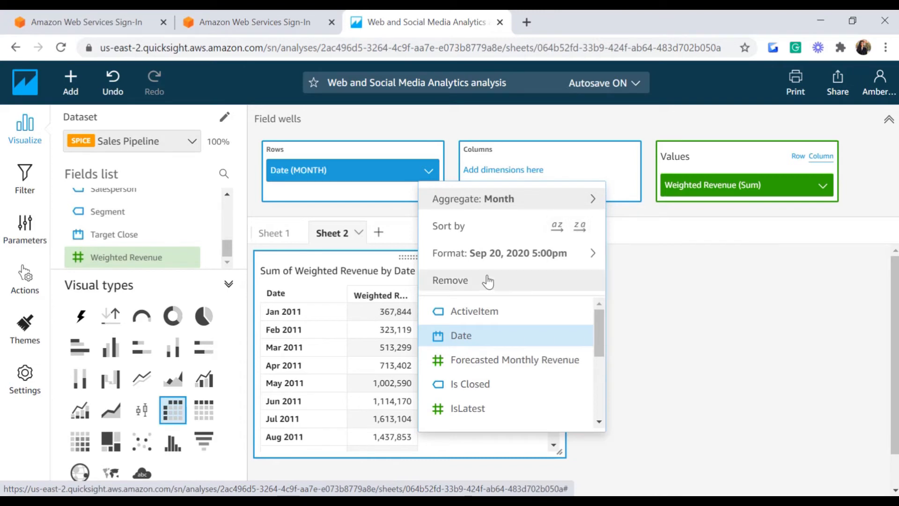
{"action": "mouse_move", "coordinate": [487, 262]}
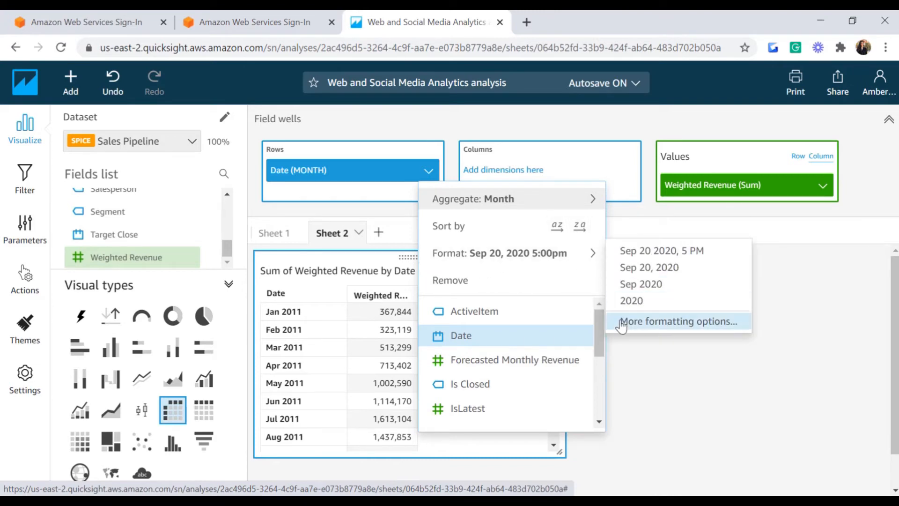
{"action": "left_click", "coordinate": [240, 124]}
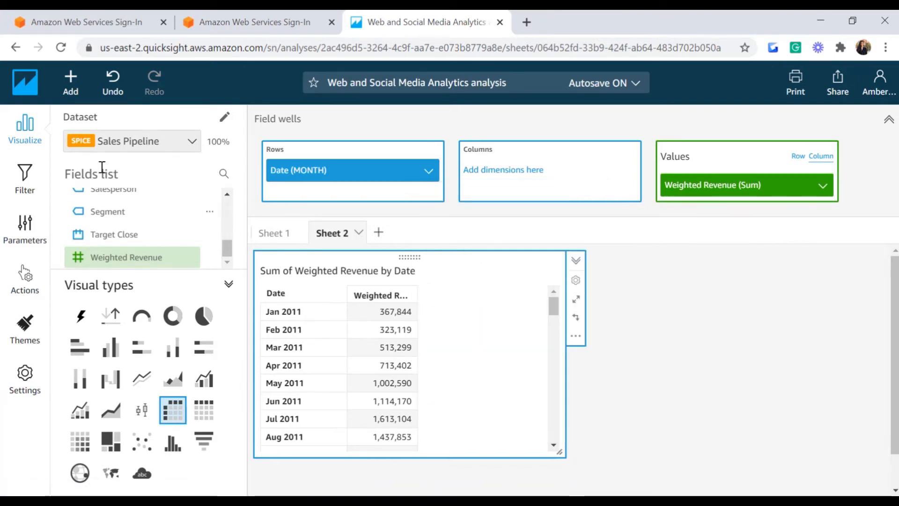
Step: Add a filter on Date and open it for editing
{"action": "left_click", "coordinate": [21, 187]}
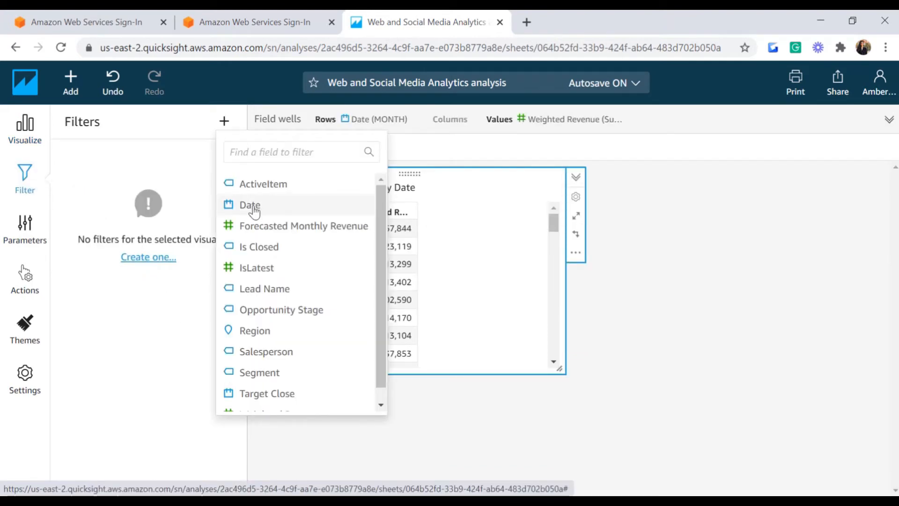
{"action": "left_click", "coordinate": [253, 210]}
{"action": "left_click", "coordinate": [231, 160]}
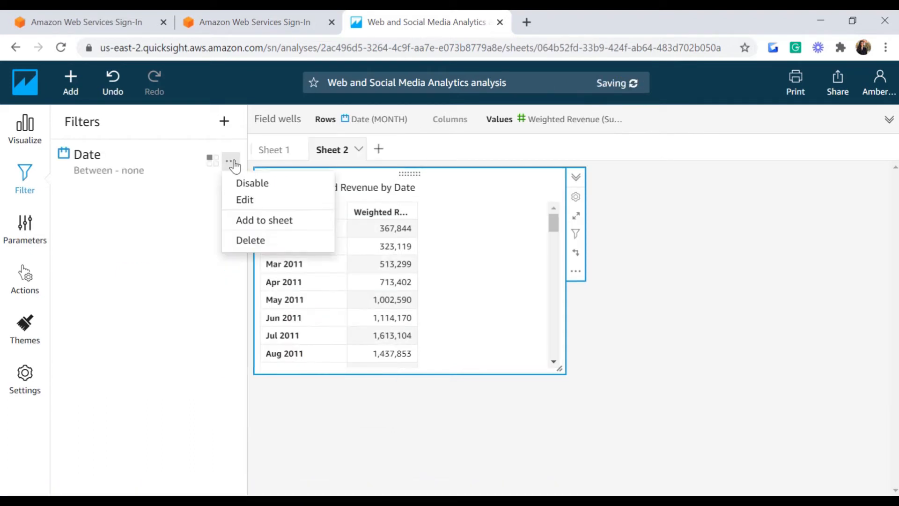
{"action": "left_click", "coordinate": [246, 201]}
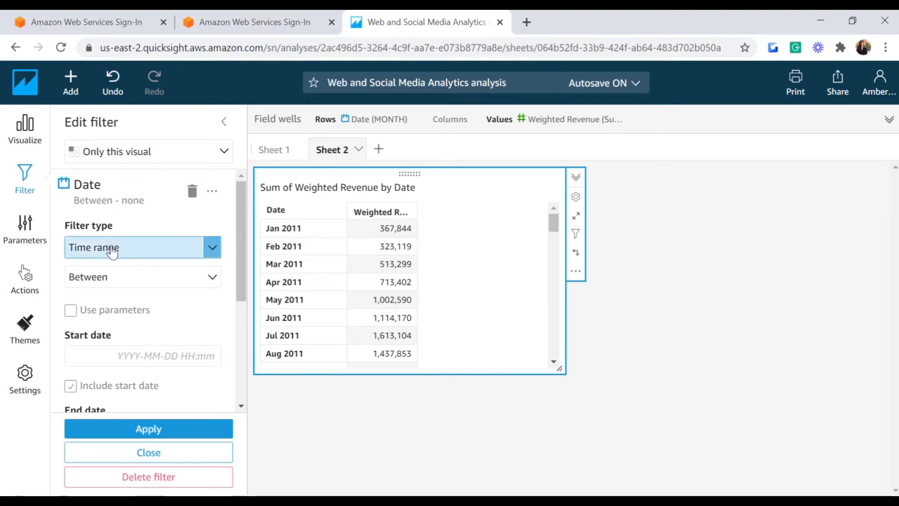
Step: Keep the Date filter as a Time range with the Between condition
{"action": "left_click", "coordinate": [206, 248]}
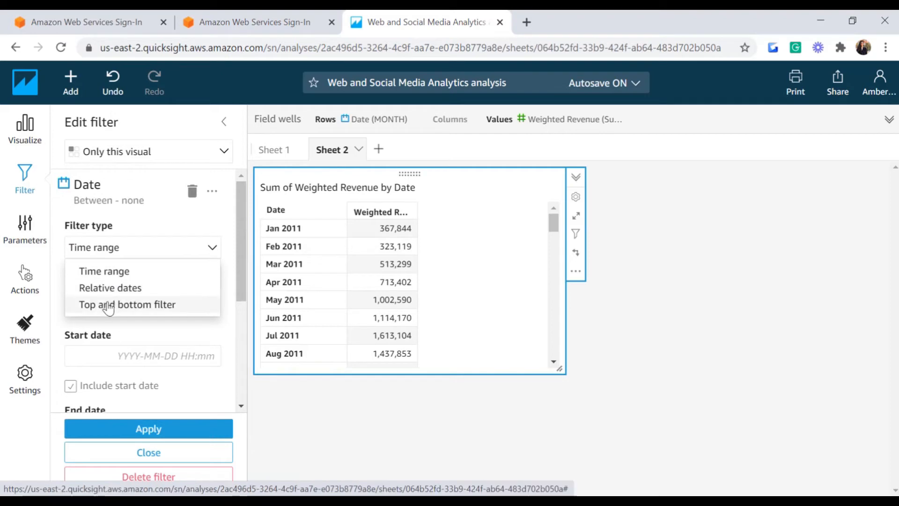
{"action": "left_click", "coordinate": [122, 277]}
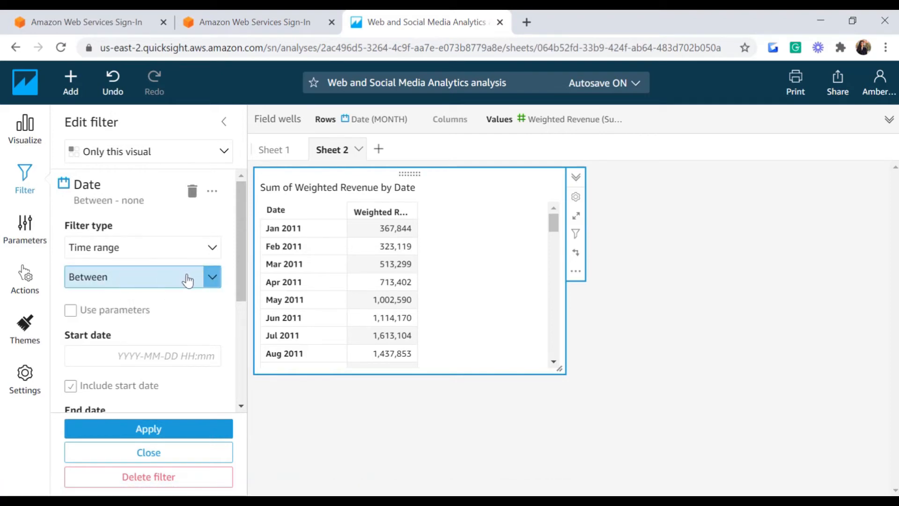
{"action": "left_click", "coordinate": [211, 280]}
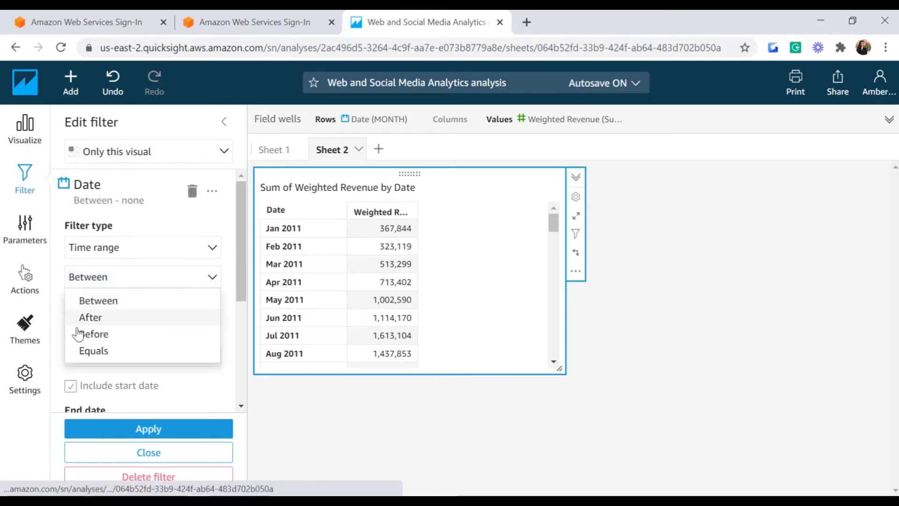
{"action": "left_click", "coordinate": [125, 306]}
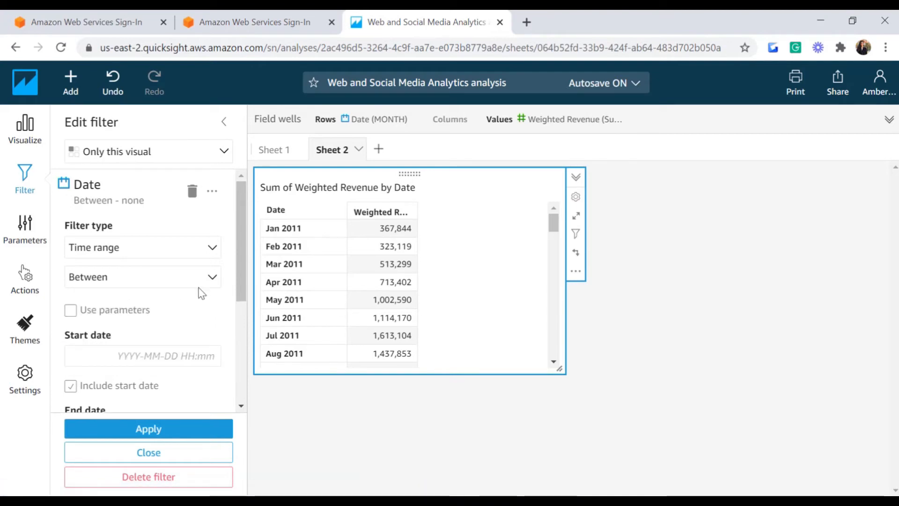
{"action": "left_click_drag", "start_coordinate": [238, 283], "coordinate": [234, 310]}
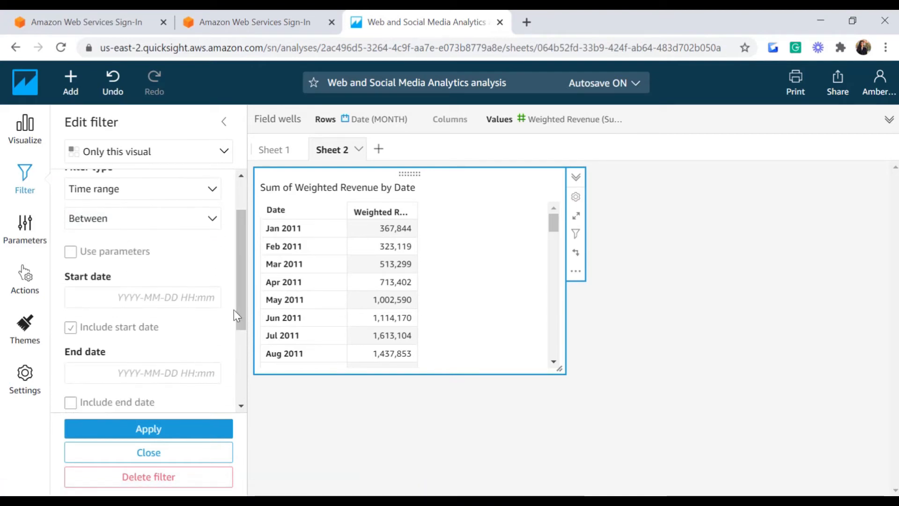
Step: Set the Date filter range from 2015-07-01 to 2020-12-31
{"action": "left_click", "coordinate": [159, 303]}
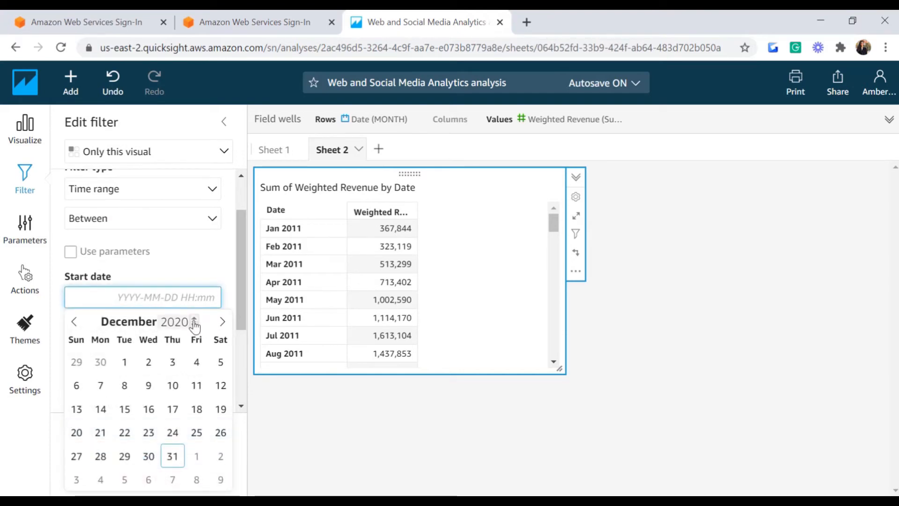
{"action": "left_click", "coordinate": [194, 319]}
{"action": "left_click", "coordinate": [194, 319]}
{"action": "left_click", "coordinate": [193, 319]}
{"action": "scroll", "coordinate": [194, 325], "scroll_direction": "down", "scroll_amount": 8}
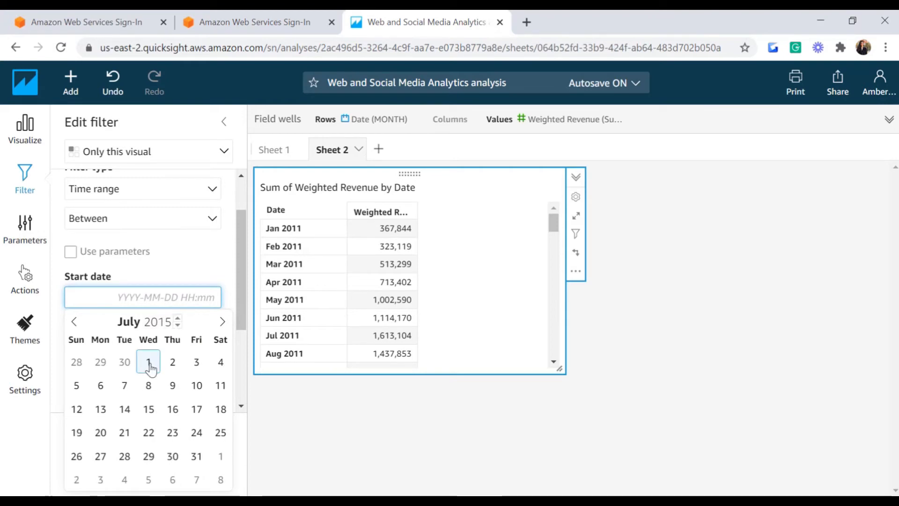
{"action": "left_click", "coordinate": [149, 362]}
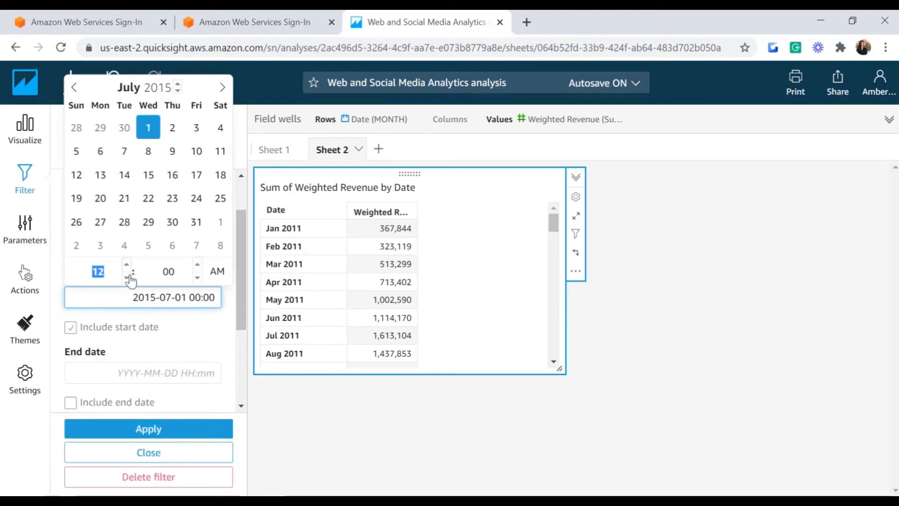
{"action": "left_click", "coordinate": [118, 372]}
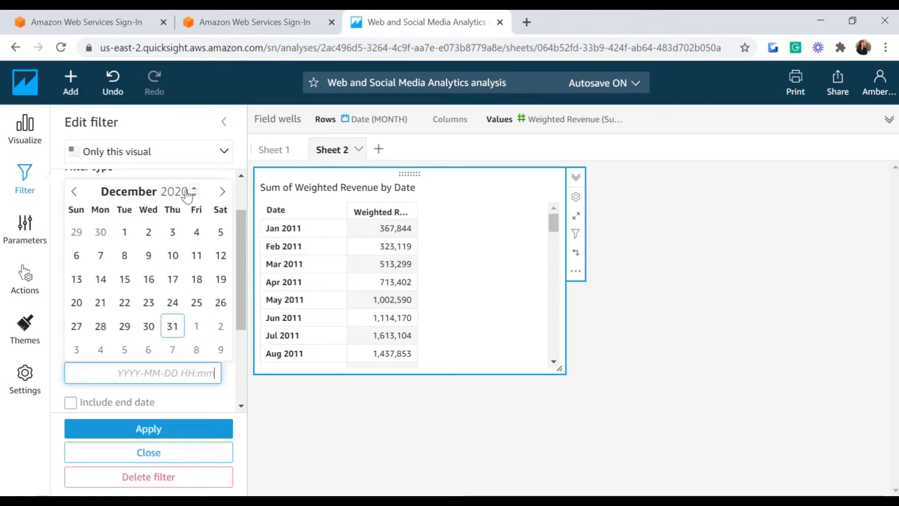
{"action": "left_click", "coordinate": [305, 228]}
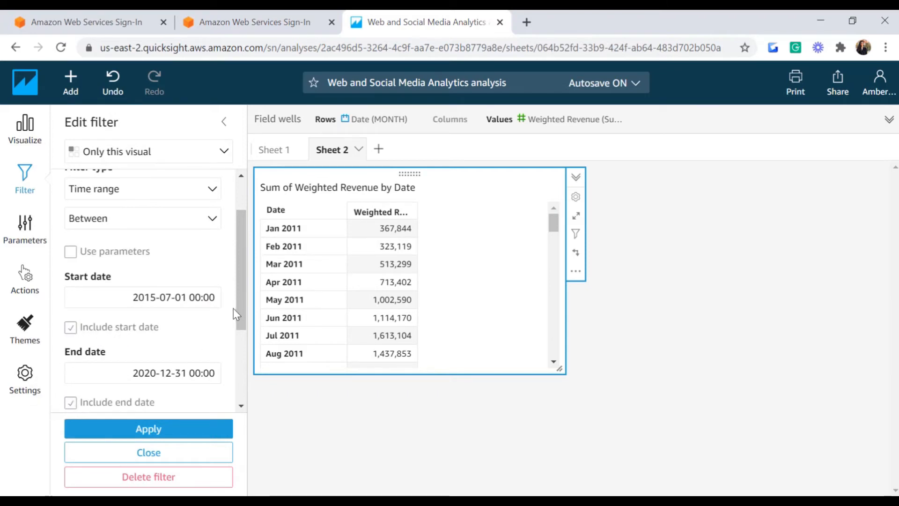
Step: Keep nulls excluded and apply the date range filter to the table
{"action": "scroll", "coordinate": [241, 314], "scroll_direction": "down", "scroll_amount": 3}
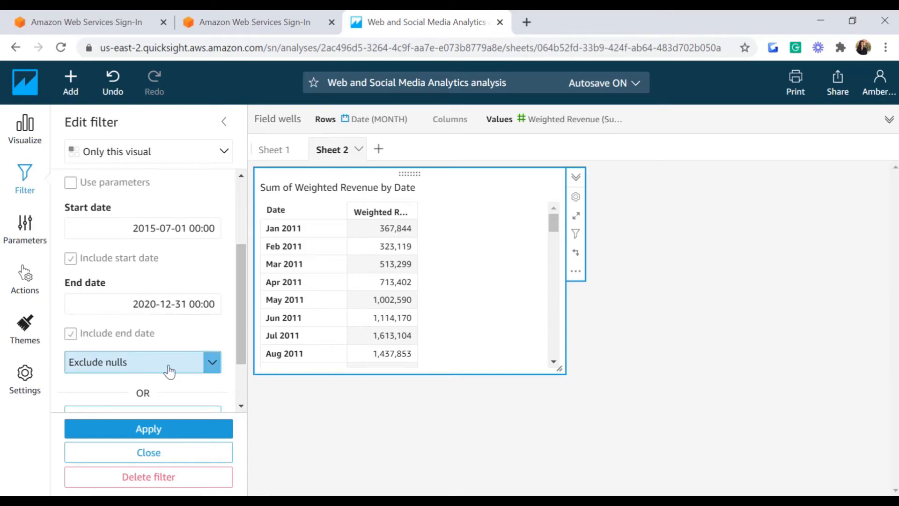
{"action": "left_click", "coordinate": [212, 364]}
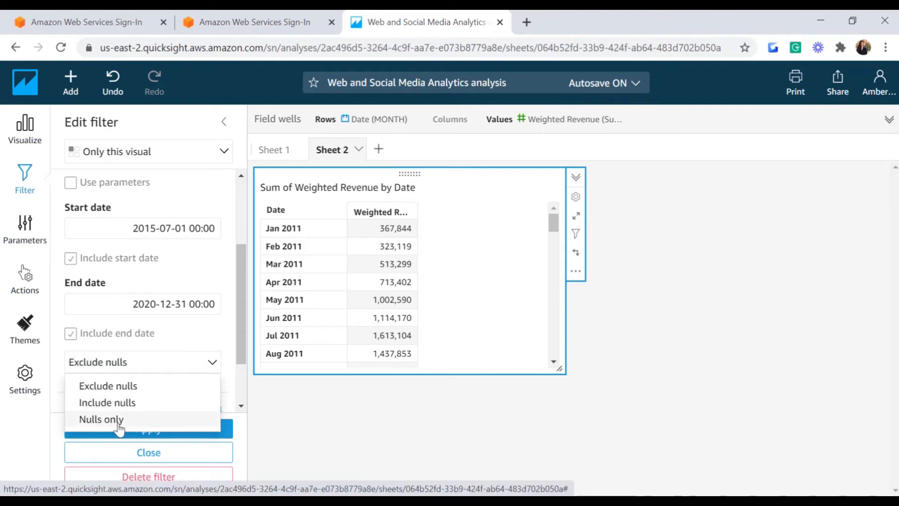
{"action": "left_click", "coordinate": [212, 362]}
{"action": "left_click_drag", "start_coordinate": [557, 226], "coordinate": [557, 366]}
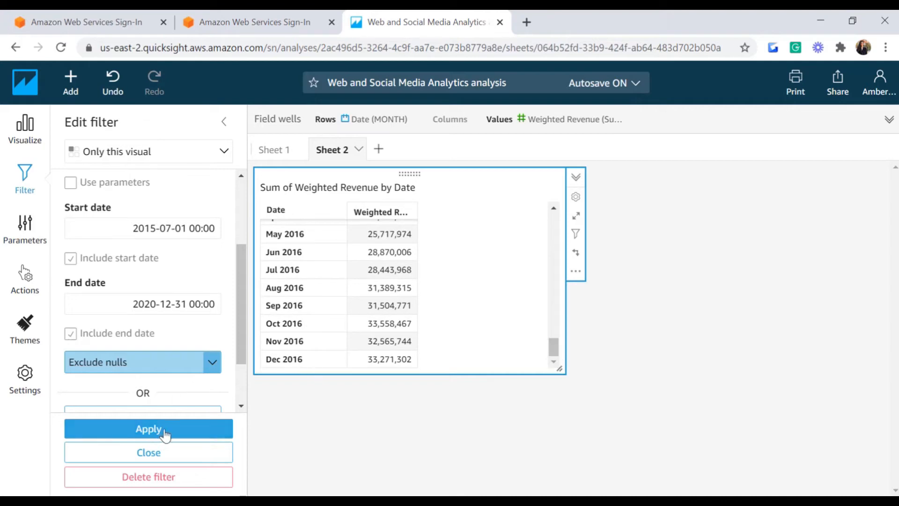
{"action": "left_click", "coordinate": [141, 430]}
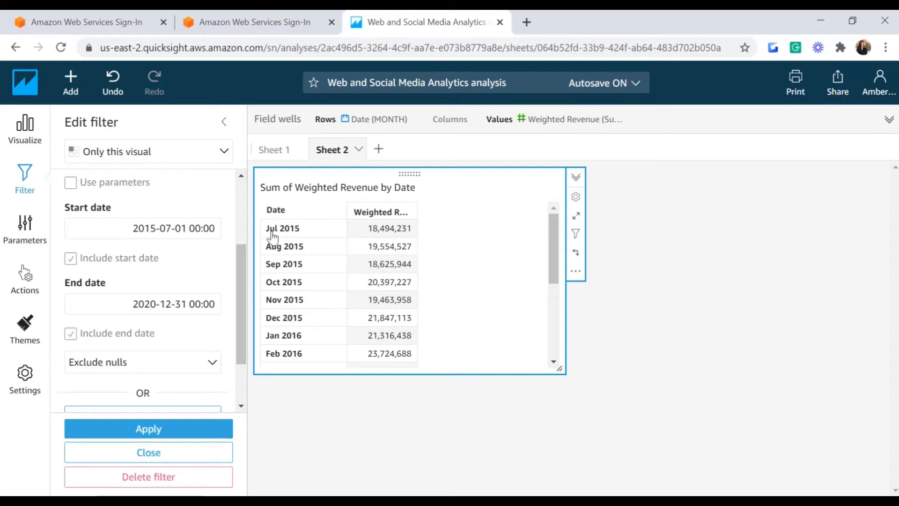
{"action": "left_click_drag", "start_coordinate": [553, 246], "coordinate": [547, 358]}
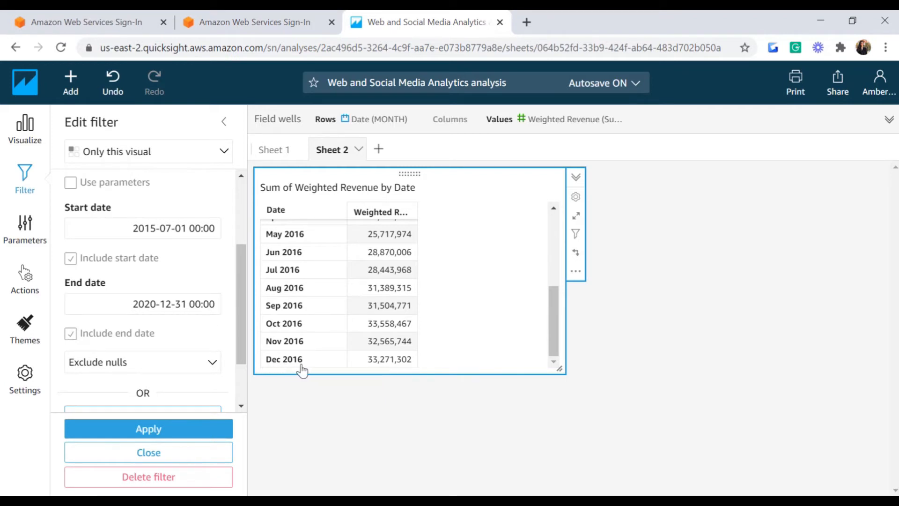
{"action": "left_click_drag", "start_coordinate": [240, 296], "coordinate": [237, 243]}
Step: Change the Date filter type from the Between condition to Relative dates
{"action": "left_click", "coordinate": [221, 264]}
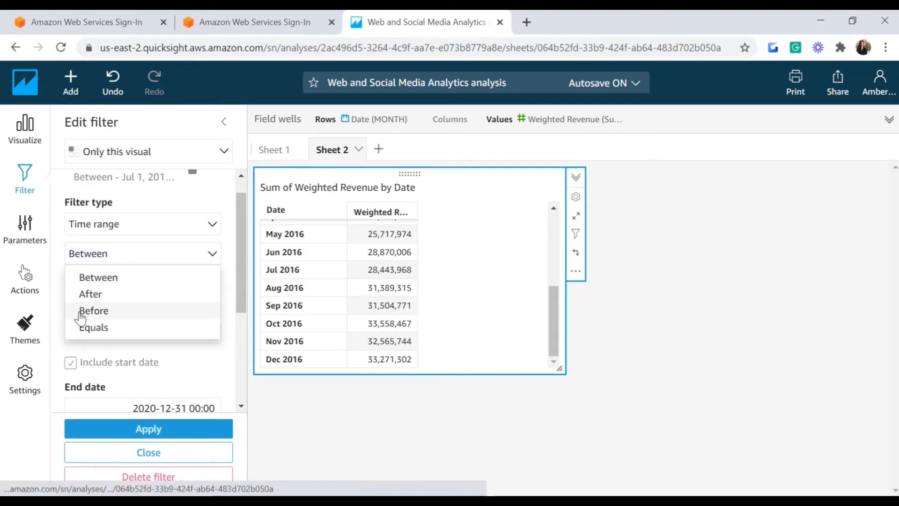
{"action": "left_click", "coordinate": [213, 261]}
{"action": "left_click", "coordinate": [214, 230]}
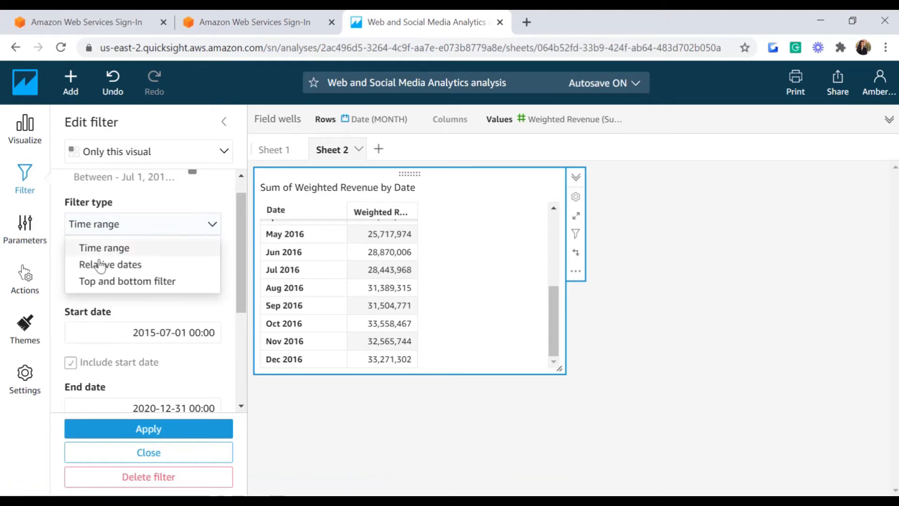
{"action": "left_click", "coordinate": [123, 268]}
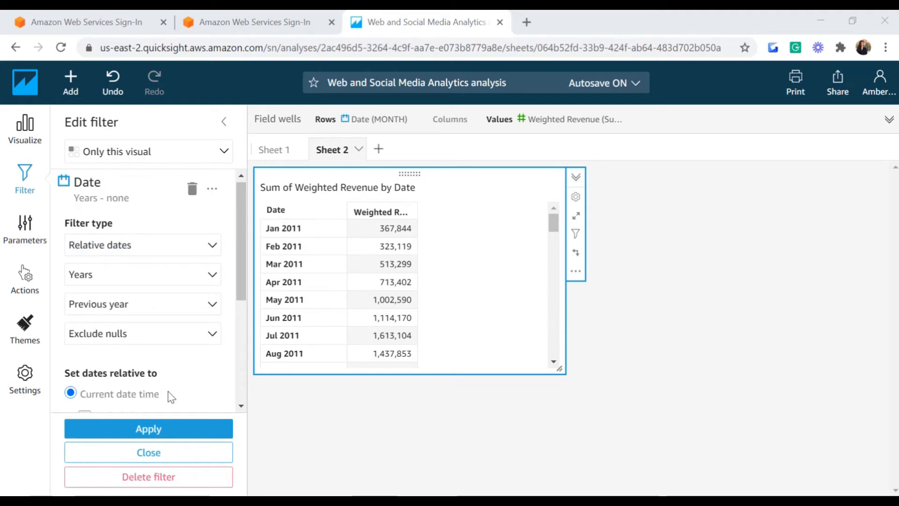
Step: Keep the relative range at Years, Previous year, and show the empty Parameters list
{"action": "left_click_drag", "start_coordinate": [240, 257], "coordinate": [235, 315]}
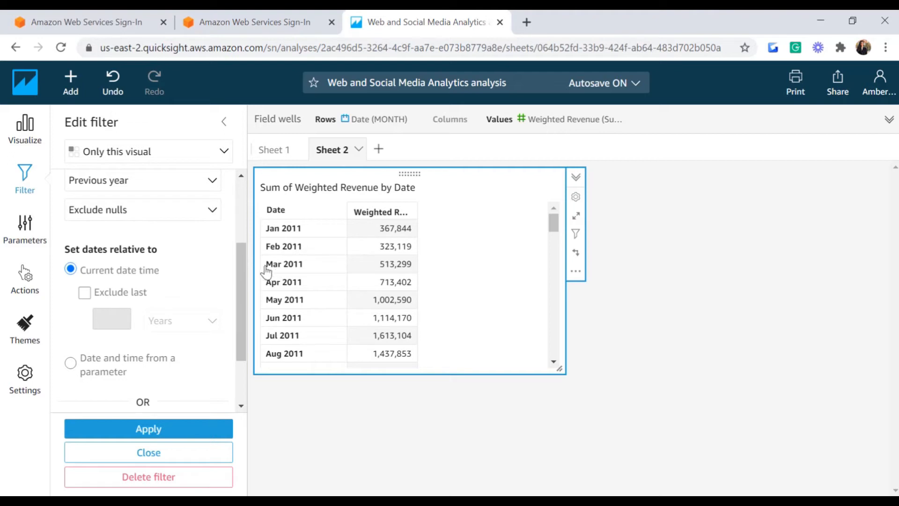
{"action": "scroll", "coordinate": [241, 269], "scroll_direction": "up", "scroll_amount": 1}
{"action": "left_click_drag", "start_coordinate": [241, 269], "coordinate": [240, 240]}
{"action": "left_click_drag", "start_coordinate": [554, 223], "coordinate": [497, 369]}
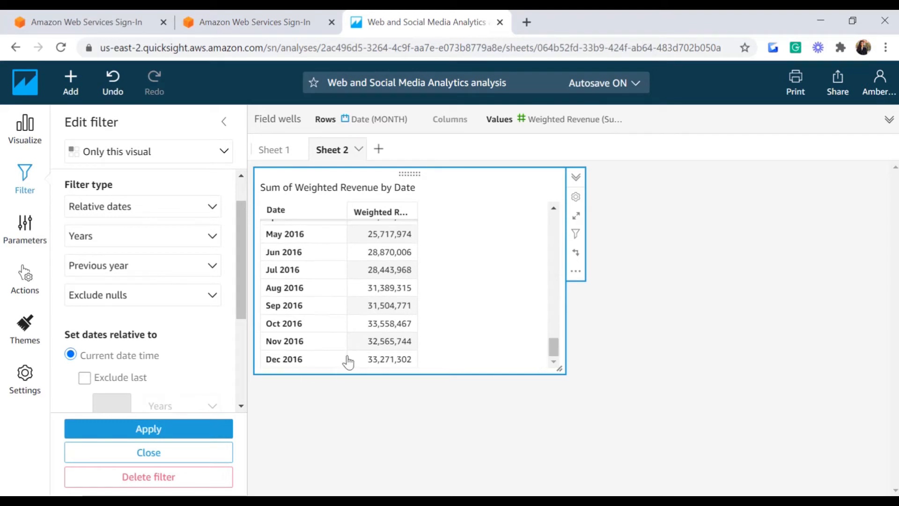
{"action": "left_click_drag", "start_coordinate": [554, 347], "coordinate": [543, 223]}
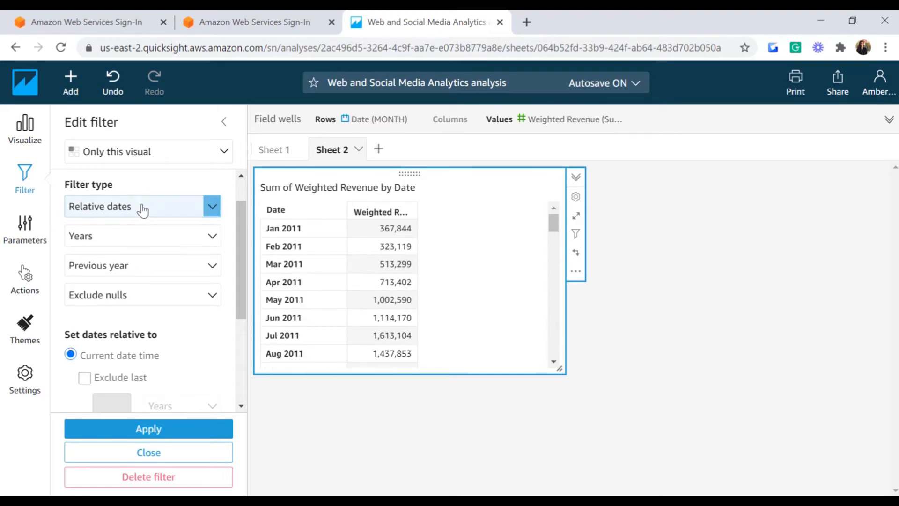
{"action": "left_click_drag", "start_coordinate": [240, 248], "coordinate": [238, 229]}
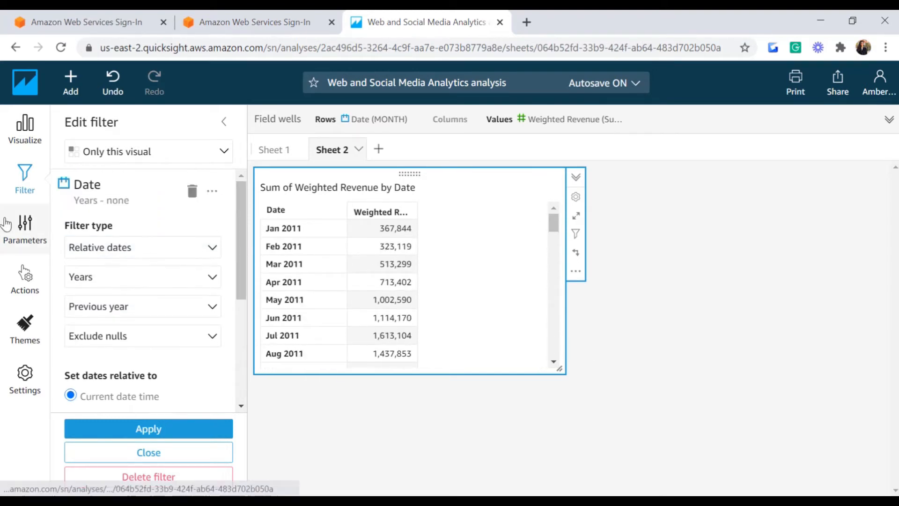
{"action": "left_click", "coordinate": [24, 226]}
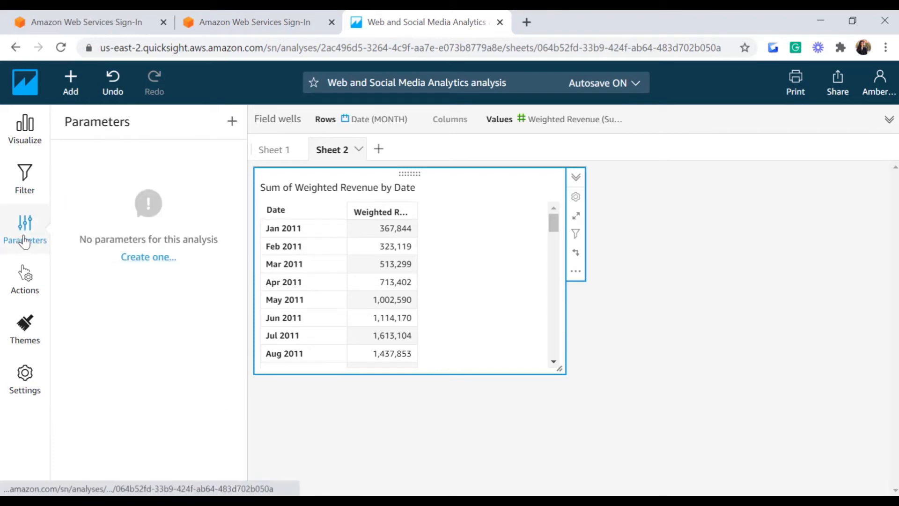
Step: Start a new parameter named Date with the Datetime data type
{"action": "left_click", "coordinate": [145, 257]}
{"action": "left_click", "coordinate": [367, 192]}
{"action": "type", "text": "Date"}
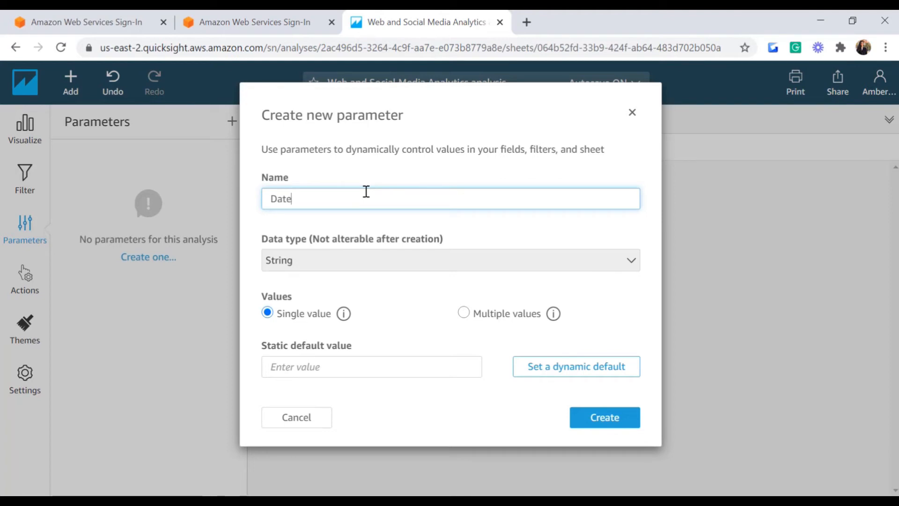
{"action": "left_click", "coordinate": [410, 267]}
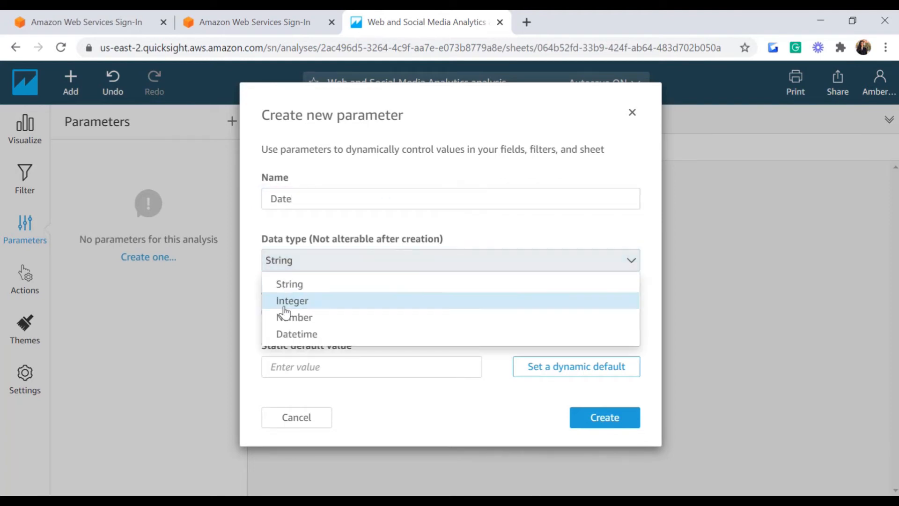
{"action": "left_click", "coordinate": [300, 334]}
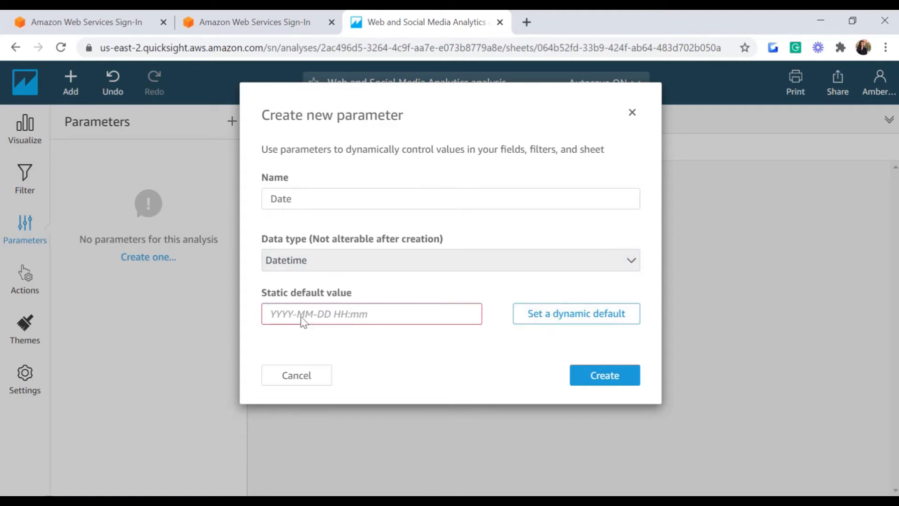
Step: Default the Date parameter to 1 October 2013, create it, and return to the filter
{"action": "left_click", "coordinate": [353, 309]}
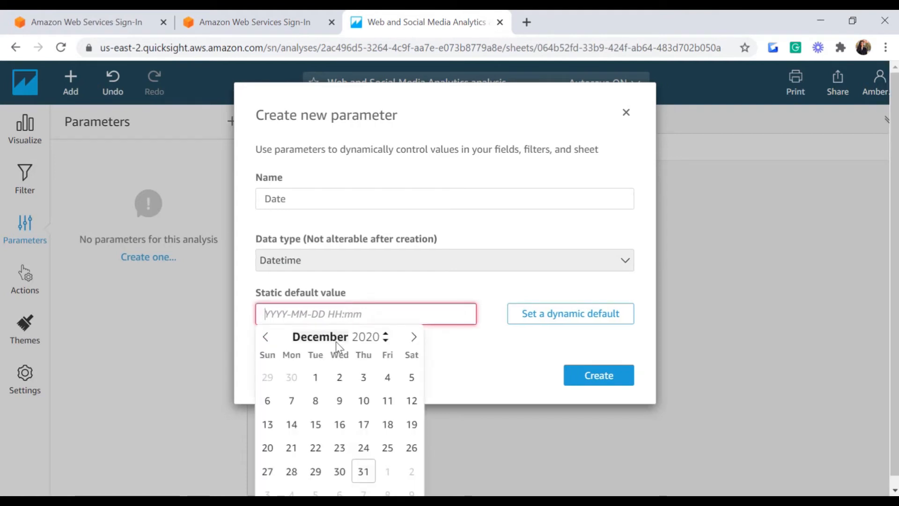
{"action": "left_click", "coordinate": [266, 337]}
{"action": "left_click", "coordinate": [267, 337]}
{"action": "left_click", "coordinate": [380, 334]}
{"action": "left_click", "coordinate": [380, 334]}
{"action": "left_click", "coordinate": [380, 335]}
{"action": "triple_click", "coordinate": [381, 341]}
{"action": "double_click", "coordinate": [380, 341]}
{"action": "triple_click", "coordinate": [381, 341]}
{"action": "left_click", "coordinate": [380, 341]}
{"action": "left_click", "coordinate": [380, 341]}
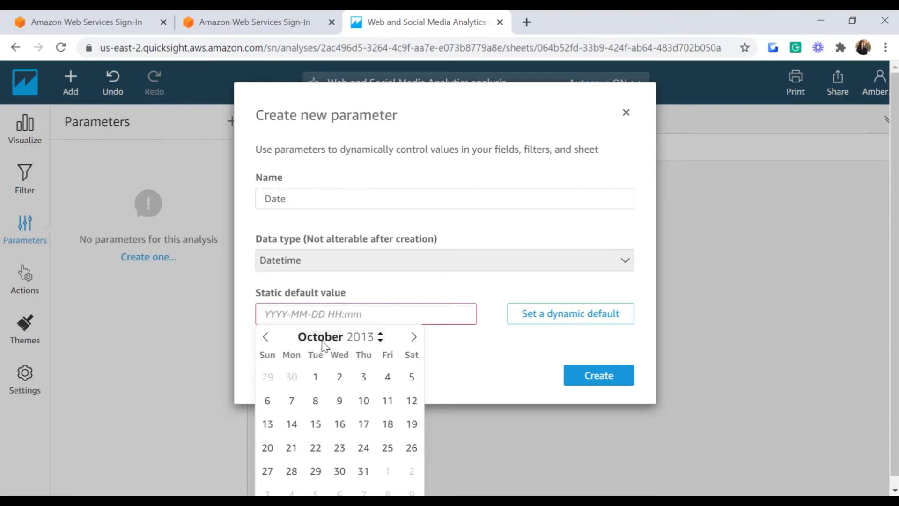
{"action": "left_click", "coordinate": [313, 377]}
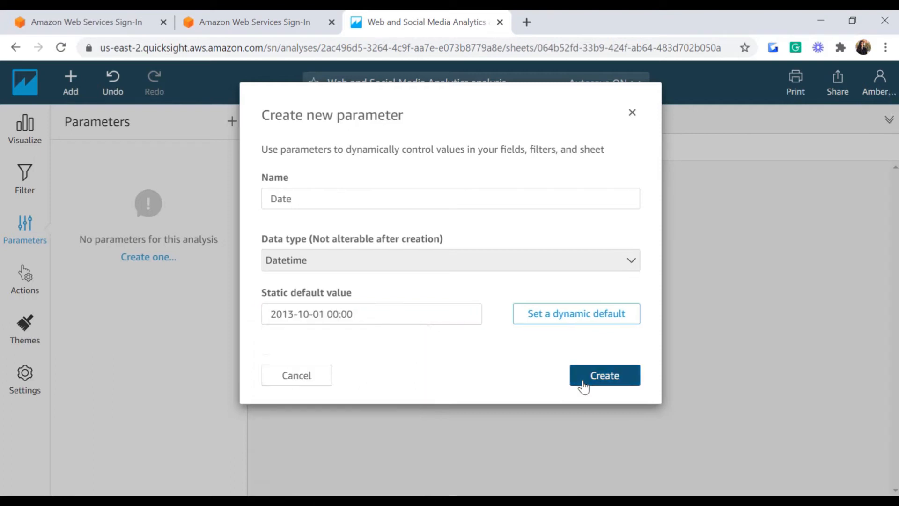
{"action": "left_click", "coordinate": [582, 385]}
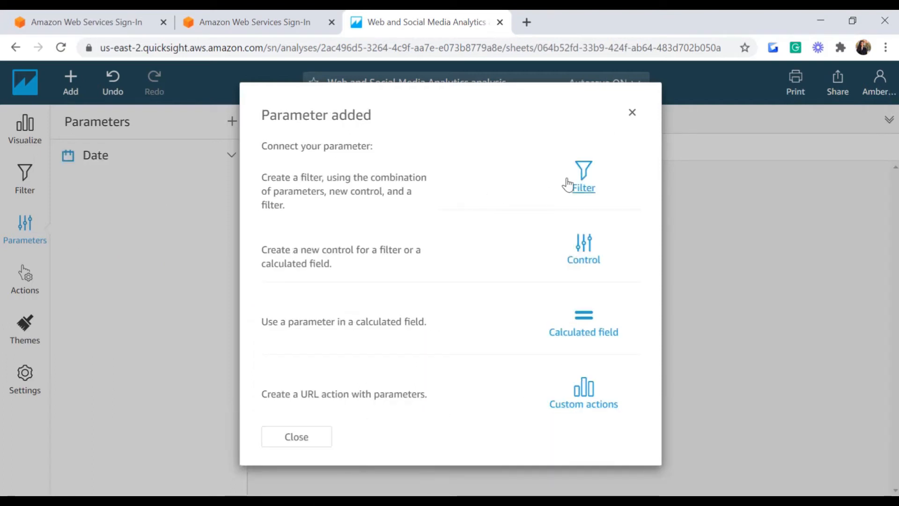
{"action": "left_click", "coordinate": [584, 180]}
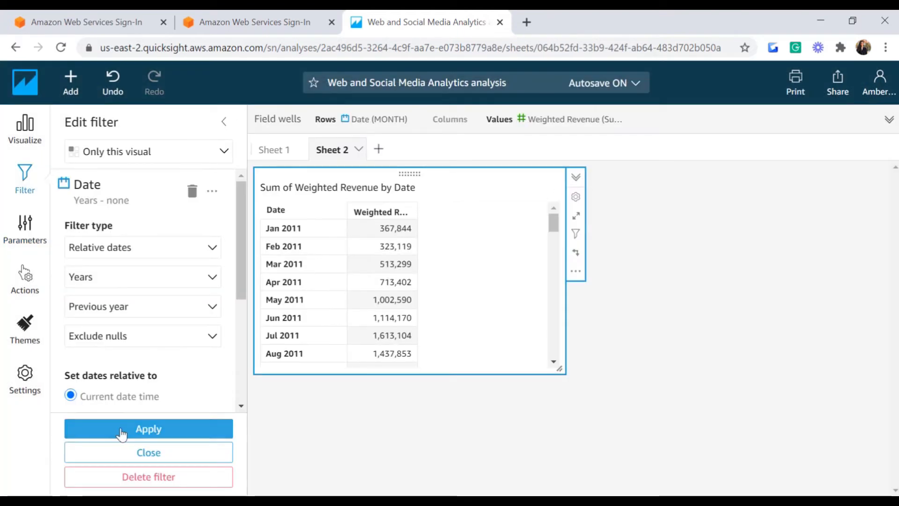
Step: Base the relative Date filter on the Date parameter, keeping Years and Previous year, and apply
{"action": "left_click_drag", "start_coordinate": [241, 296], "coordinate": [238, 328]}
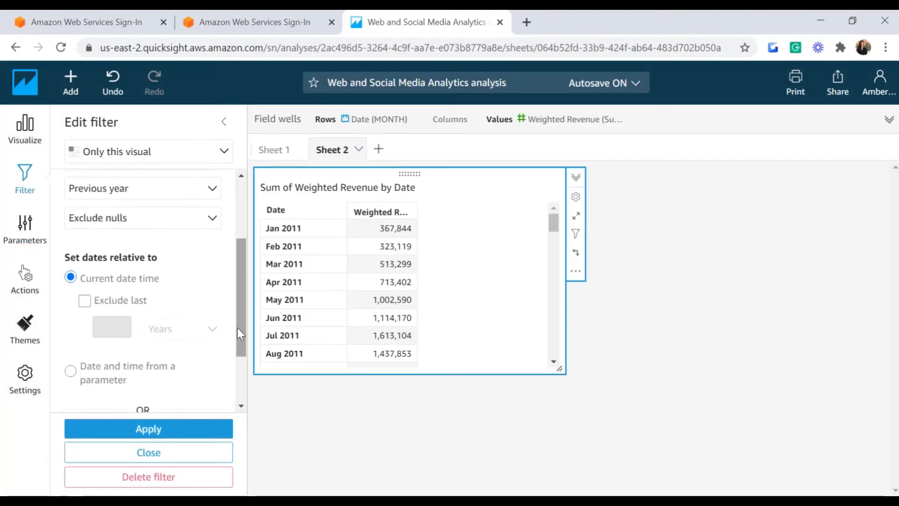
{"action": "left_click", "coordinate": [71, 373]}
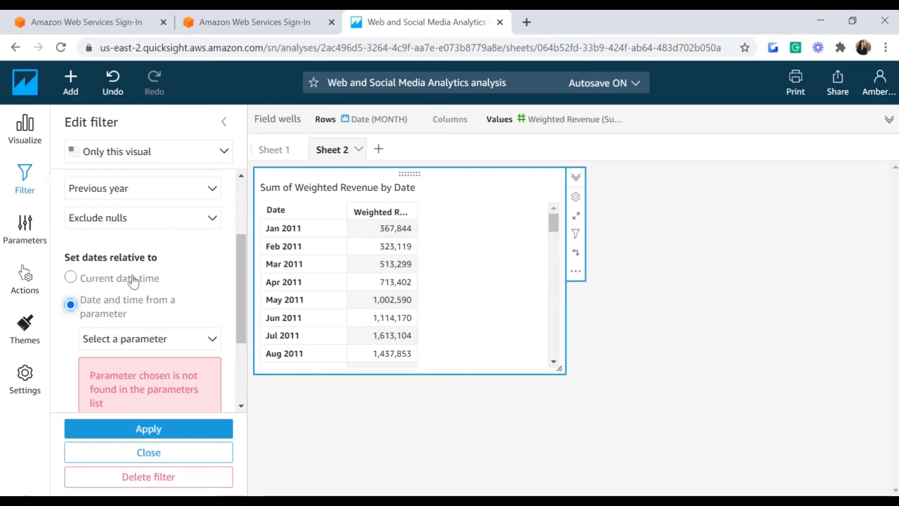
{"action": "left_click", "coordinate": [202, 346]}
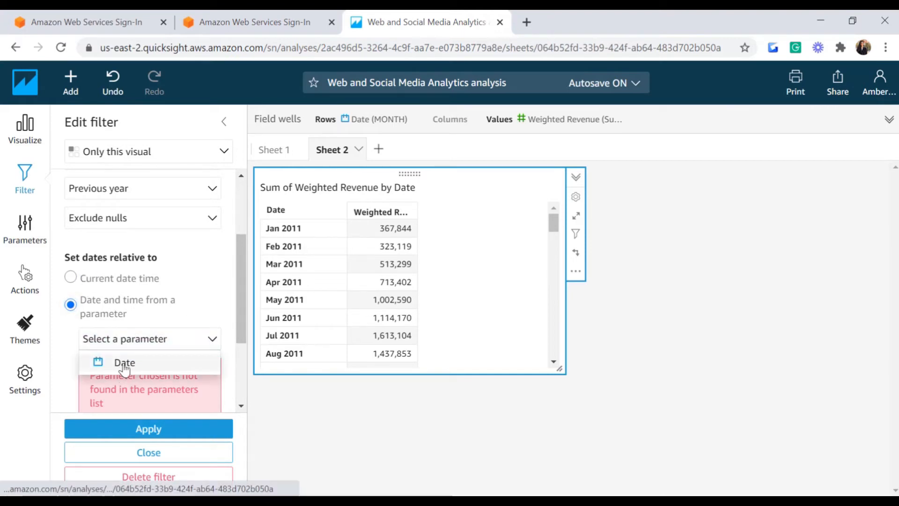
{"action": "left_click", "coordinate": [123, 363]}
{"action": "scroll", "coordinate": [151, 284], "scroll_direction": "up", "scroll_amount": 3}
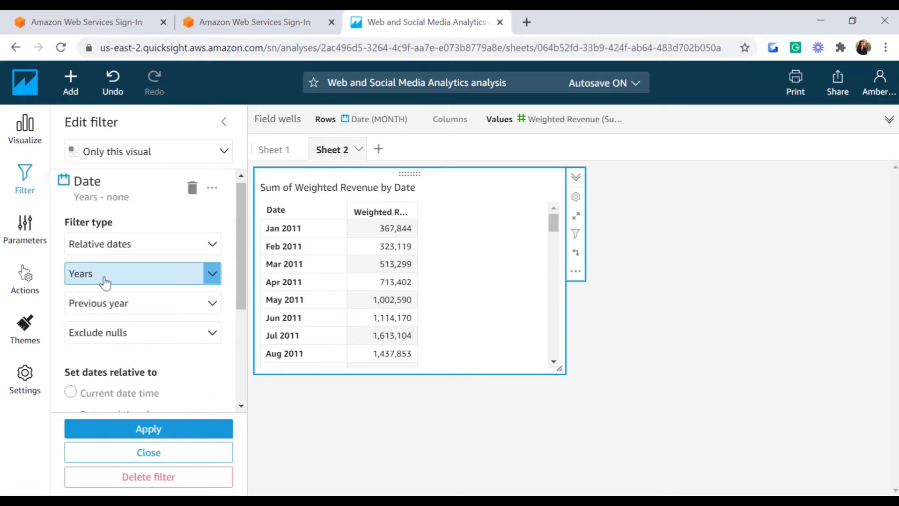
{"action": "left_click", "coordinate": [212, 281]}
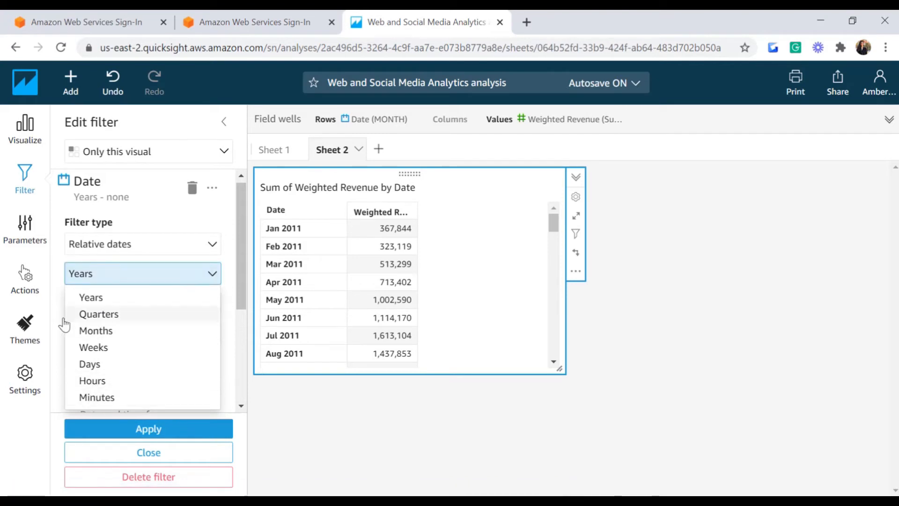
{"action": "left_click", "coordinate": [91, 303]}
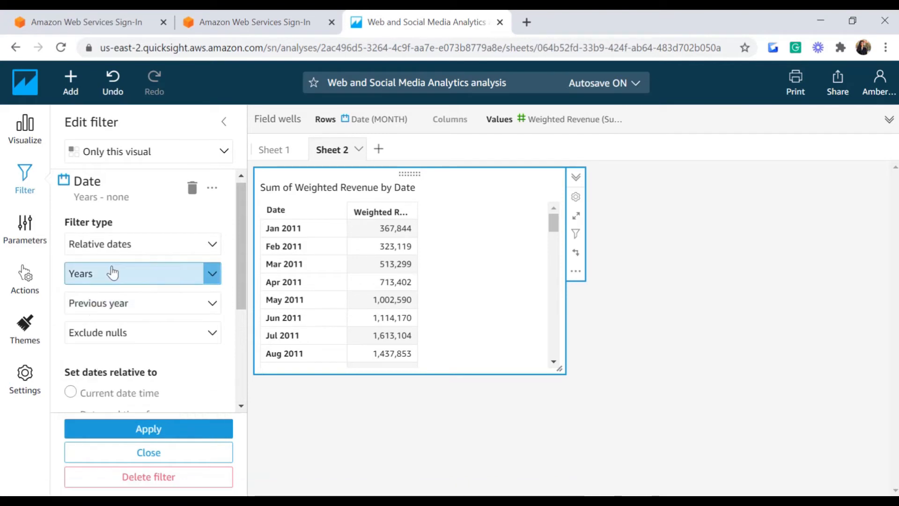
{"action": "left_click", "coordinate": [213, 312]}
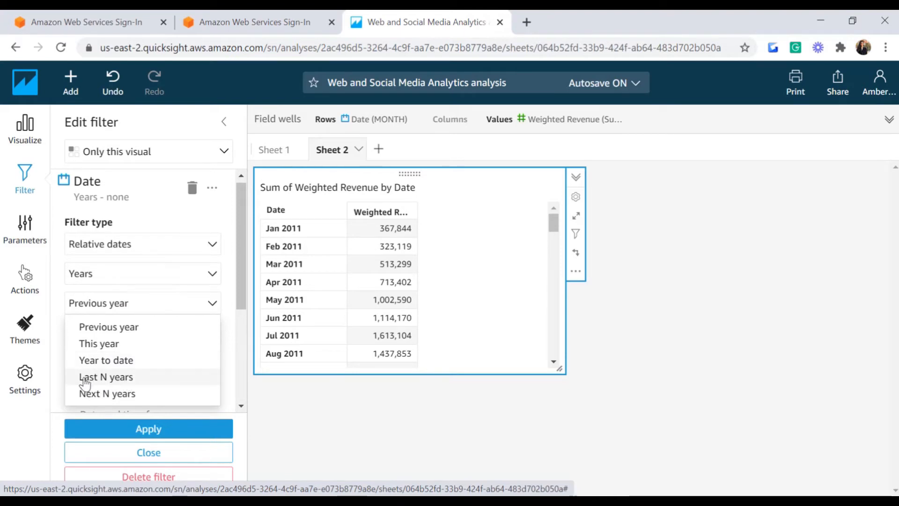
{"action": "left_click", "coordinate": [216, 307]}
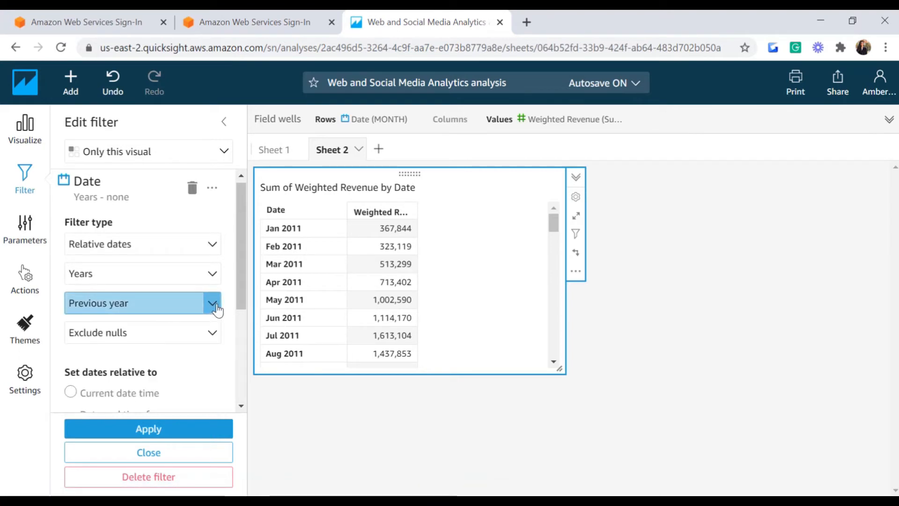
{"action": "scroll", "coordinate": [165, 370], "scroll_direction": "down", "scroll_amount": 2}
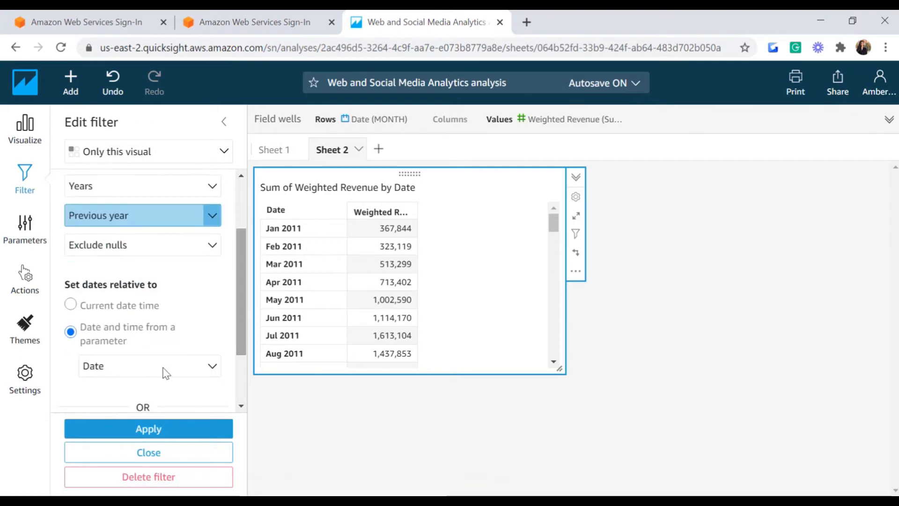
{"action": "left_click", "coordinate": [142, 431]}
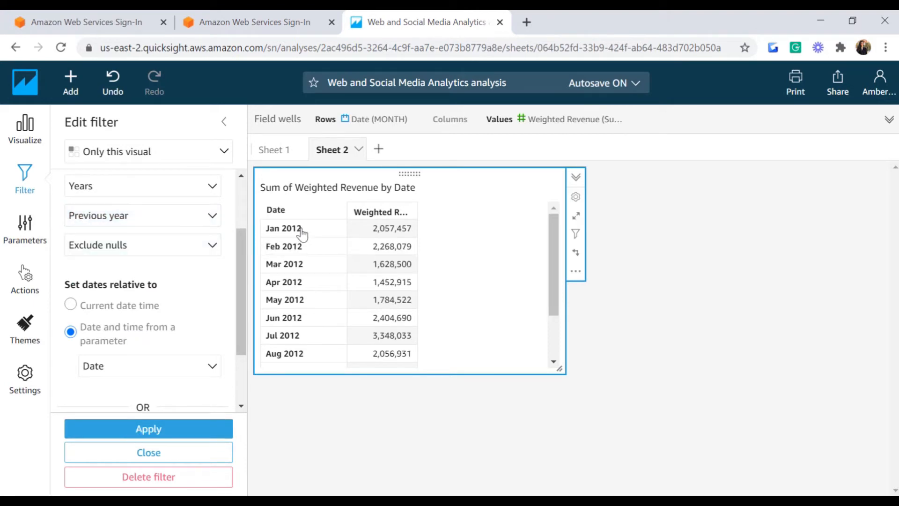
Step: Switch the relative date range to This year and apply it
{"action": "left_click_drag", "start_coordinate": [553, 244], "coordinate": [553, 220]}
{"action": "left_click", "coordinate": [212, 215]}
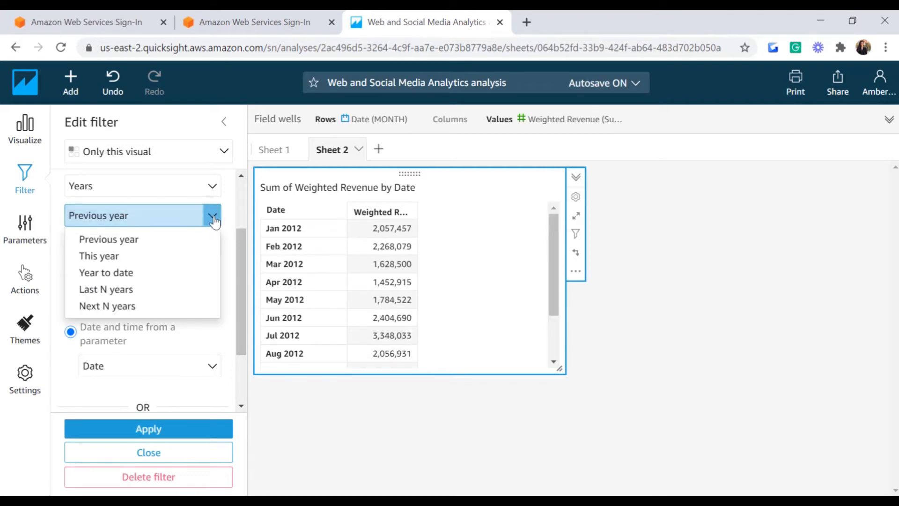
{"action": "left_click", "coordinate": [96, 256]}
{"action": "left_click", "coordinate": [163, 429]}
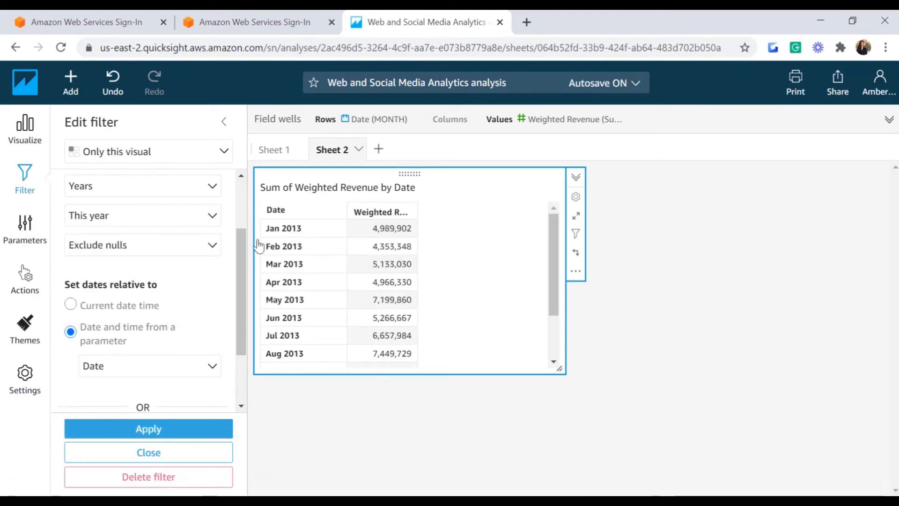
Step: Change the range to Next N years with 2 years and apply it
{"action": "left_click", "coordinate": [206, 219]}
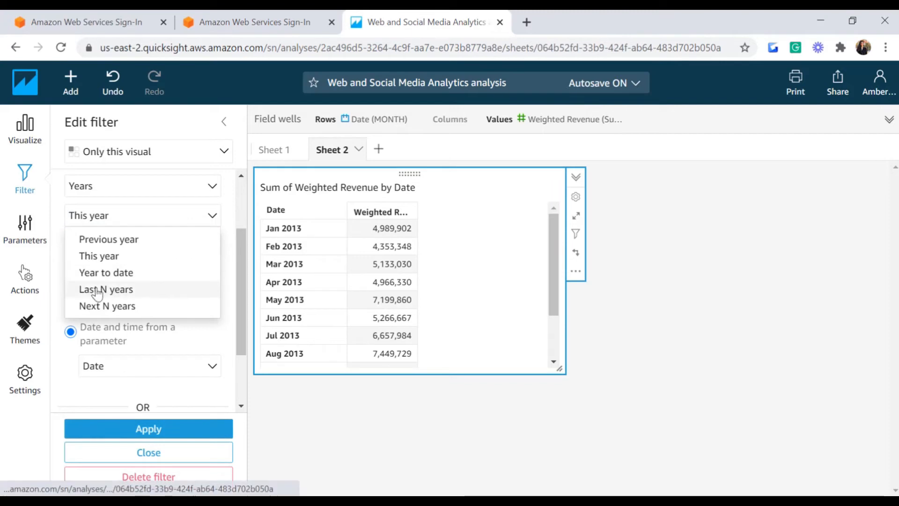
{"action": "left_click", "coordinate": [106, 307]}
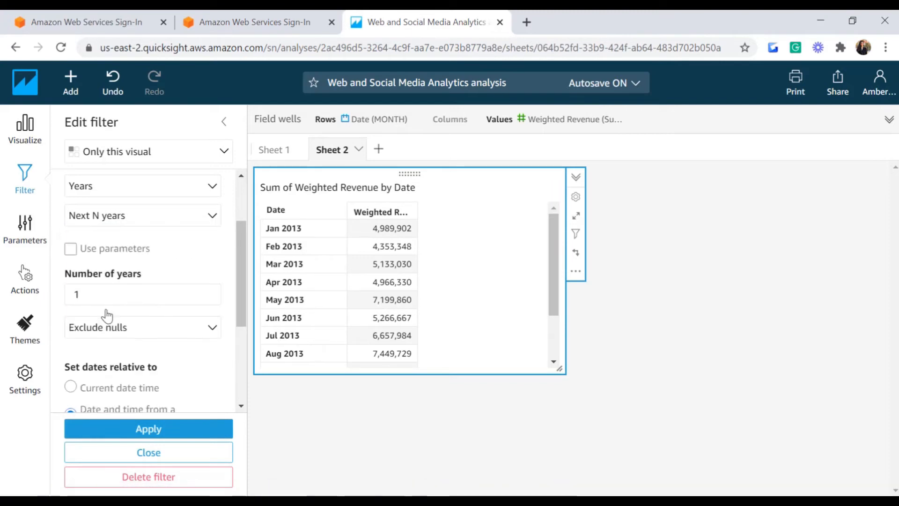
{"action": "left_click", "coordinate": [89, 295]}
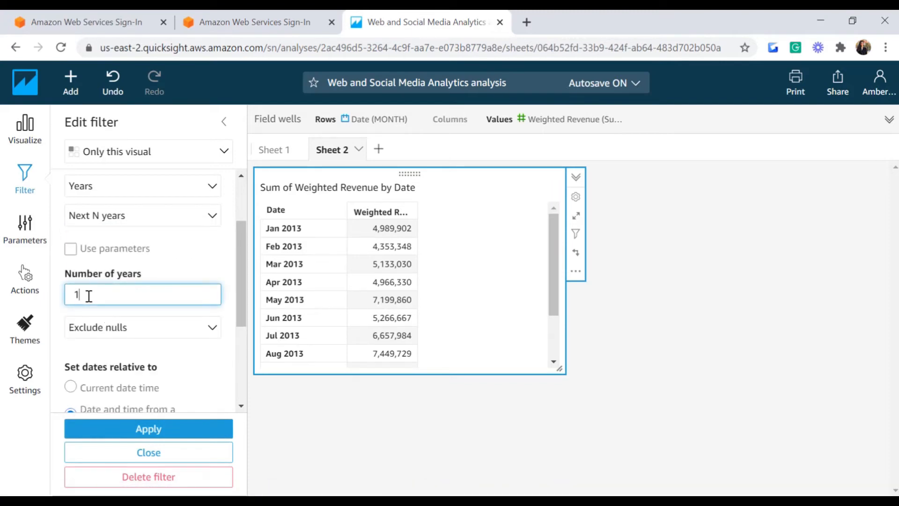
{"action": "left_click", "coordinate": [142, 429]}
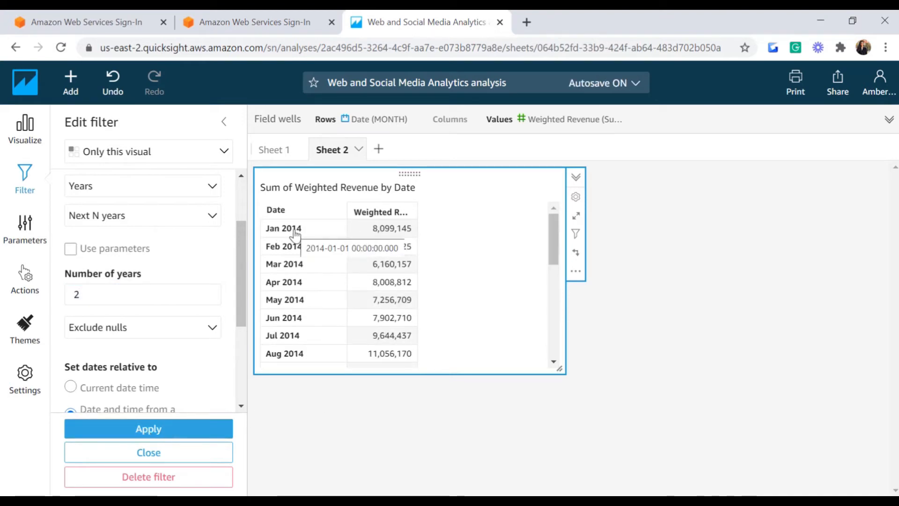
{"action": "left_click_drag", "start_coordinate": [558, 243], "coordinate": [552, 353]}
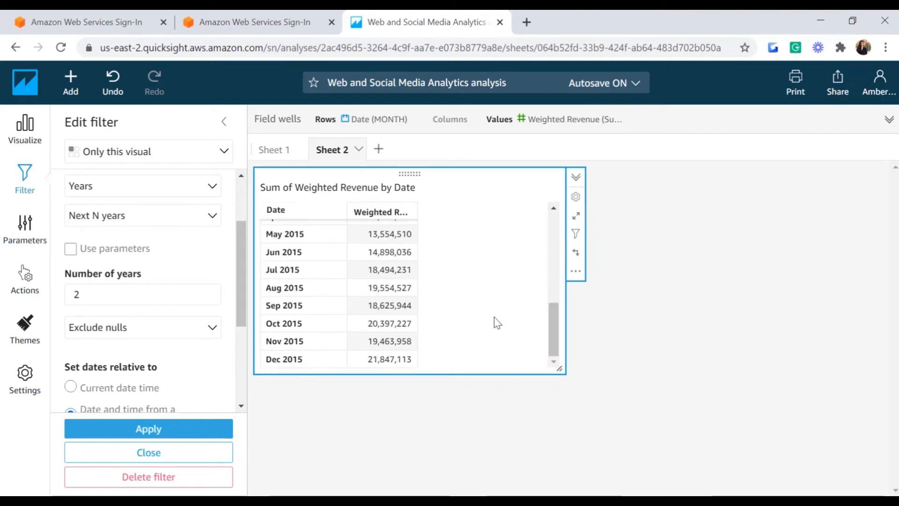
{"action": "scroll", "coordinate": [506, 312], "scroll_direction": "up", "scroll_amount": 5}
{"action": "left_click_drag", "start_coordinate": [243, 259], "coordinate": [240, 196]}
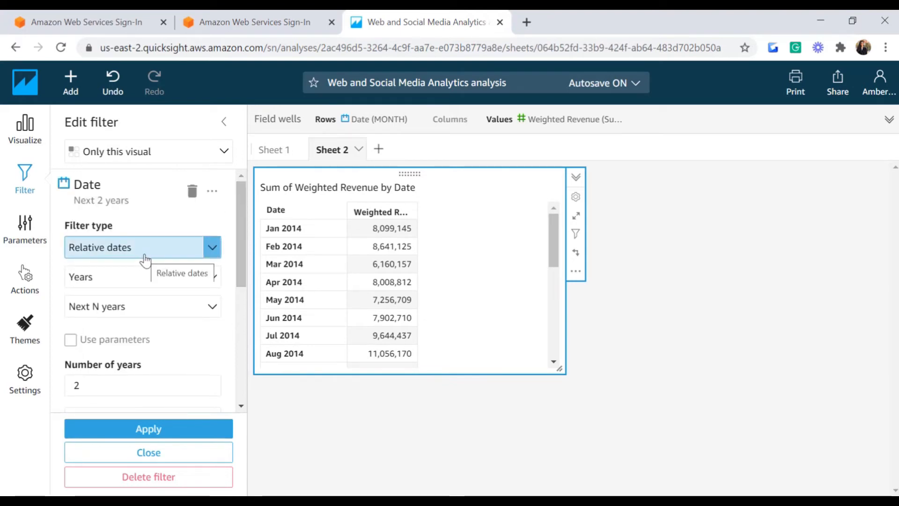
{"action": "left_click", "coordinate": [213, 256]}
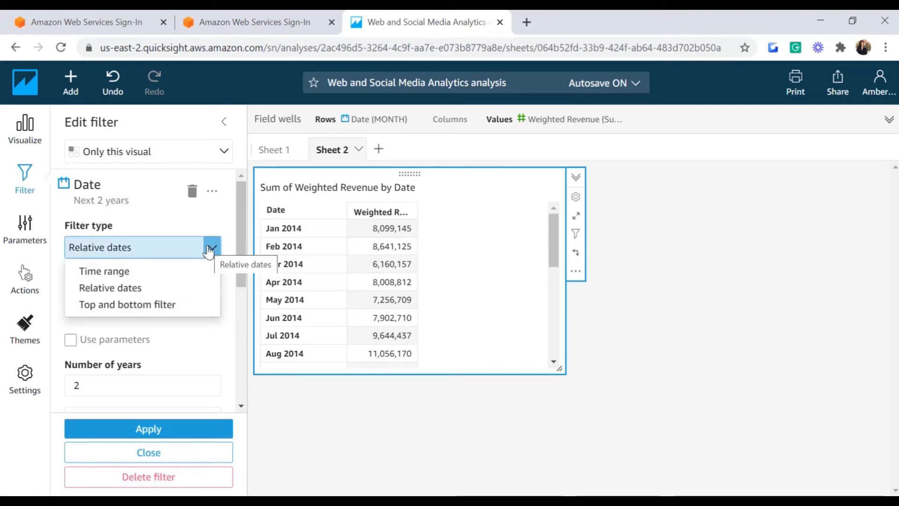
Step: Switch to a Top and bottom filter showing the top 10 months
{"action": "left_click", "coordinate": [125, 306]}
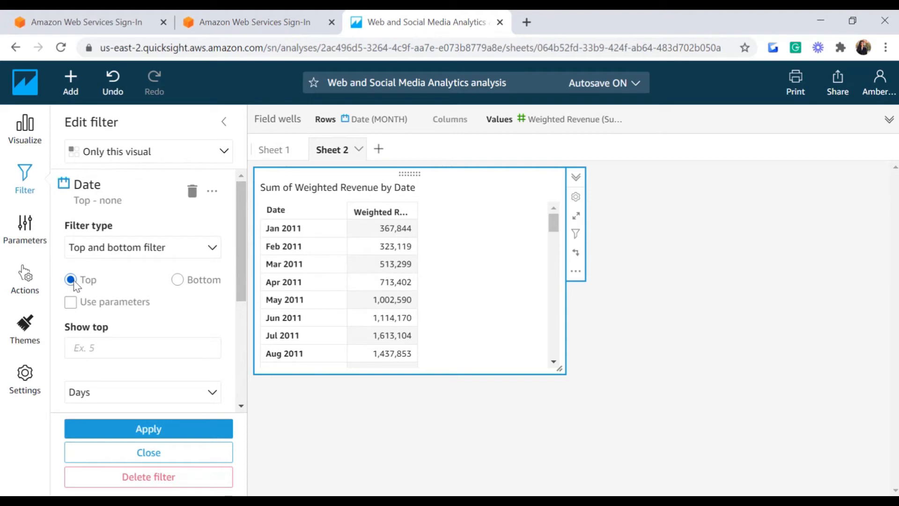
{"action": "scroll", "coordinate": [141, 305], "scroll_direction": "down", "scroll_amount": 1}
{"action": "left_click", "coordinate": [113, 312]}
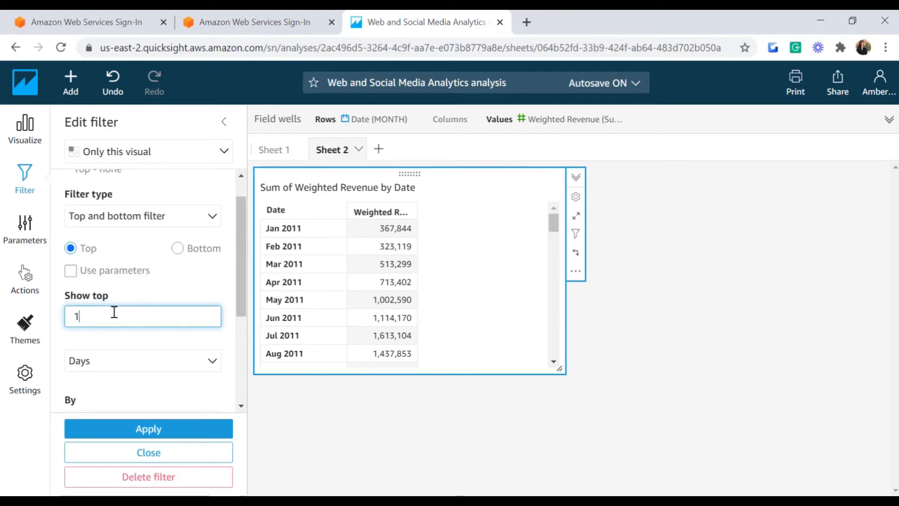
{"action": "left_click", "coordinate": [140, 361]}
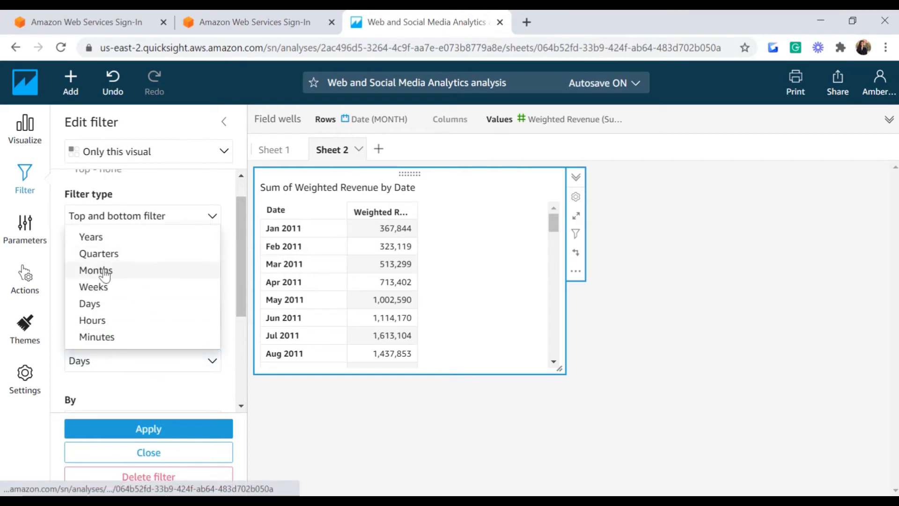
{"action": "left_click", "coordinate": [134, 269]}
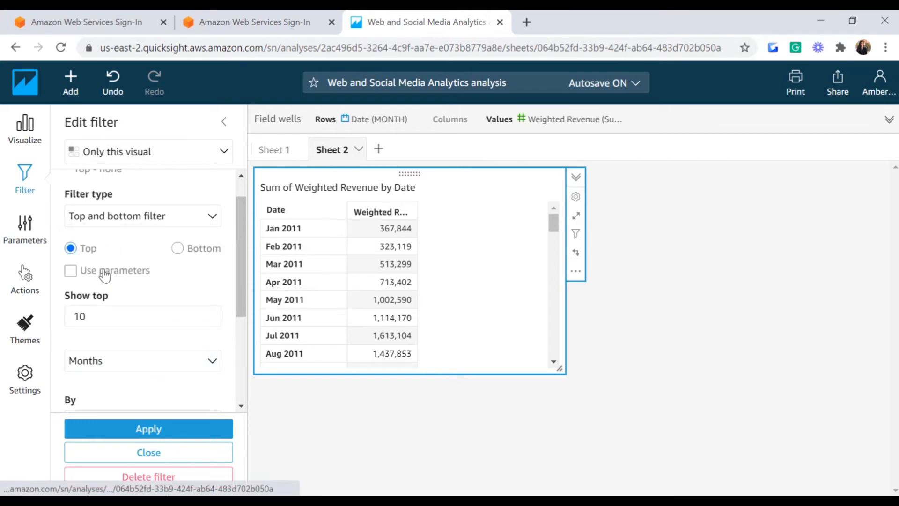
{"action": "left_click", "coordinate": [180, 430]}
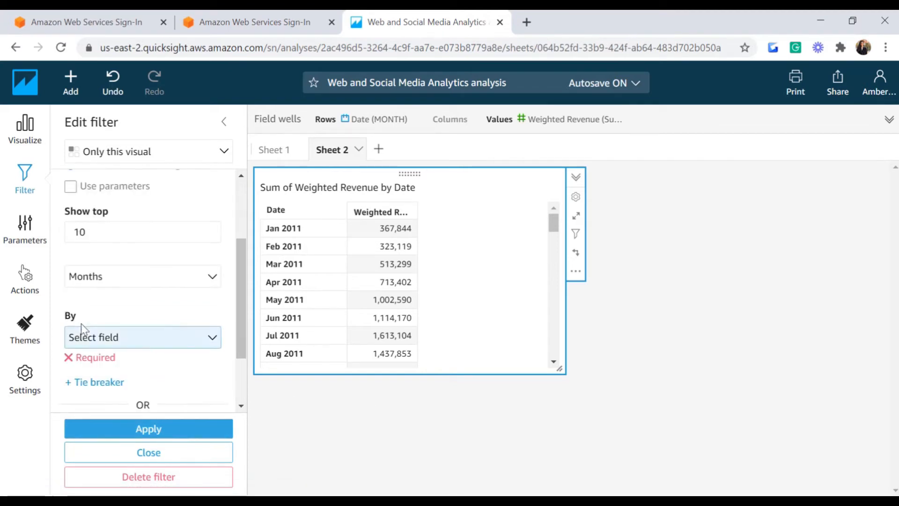
Step: Rank the top 10 months by the Date field using its maximum
{"action": "left_click", "coordinate": [212, 337]}
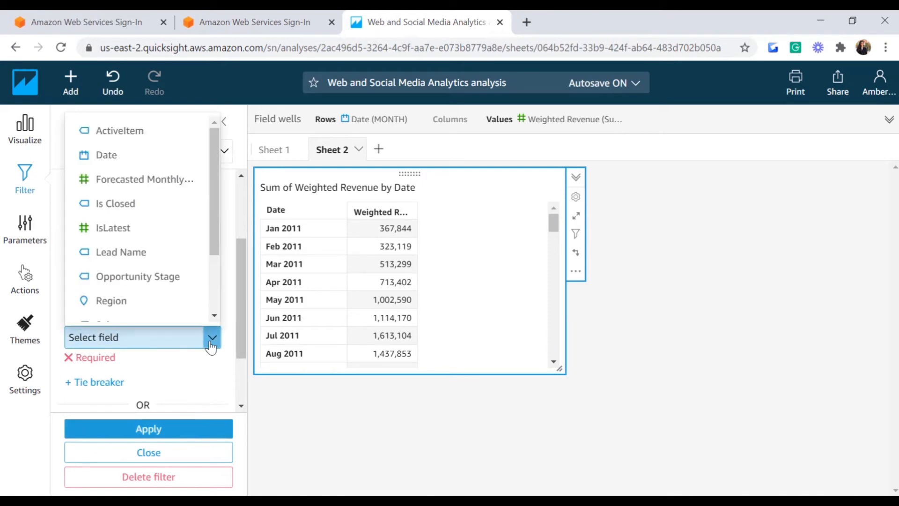
{"action": "left_click", "coordinate": [110, 158]}
{"action": "left_click", "coordinate": [166, 428]}
{"action": "mouse_move", "coordinate": [556, 240]}
{"action": "left_mouse_down"}
{"action": "mouse_move", "coordinate": [556, 271]}
{"action": "mouse_move", "coordinate": [555, 240]}
{"action": "left_mouse_up"}
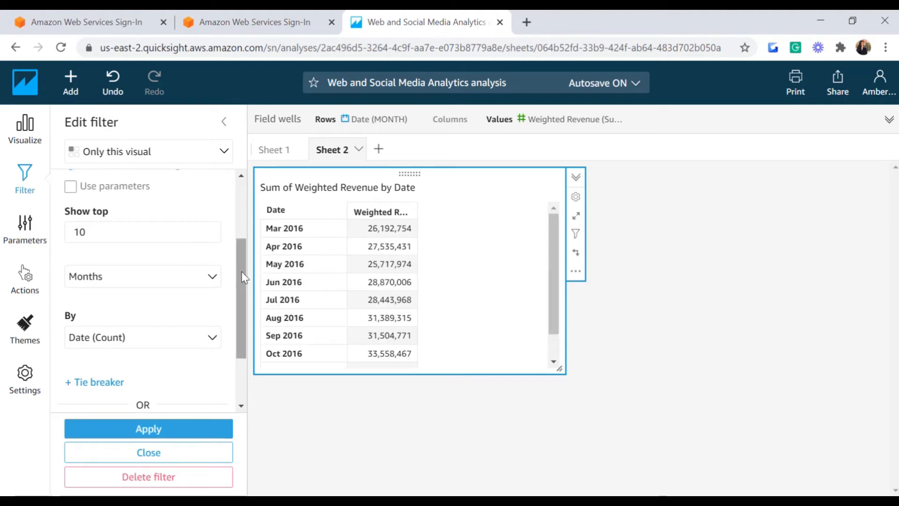
{"action": "scroll", "coordinate": [97, 389], "scroll_direction": "up", "scroll_amount": 1}
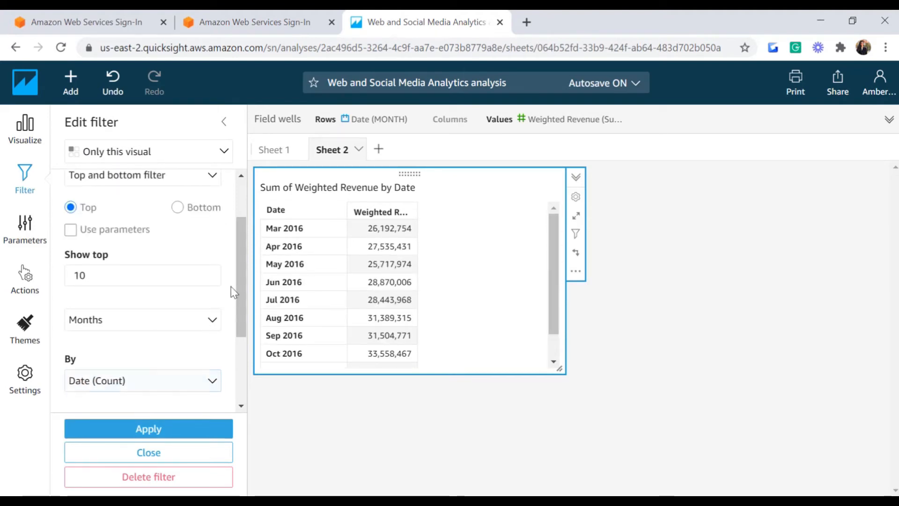
{"action": "scroll", "coordinate": [233, 297], "scroll_direction": "down", "scroll_amount": 2}
{"action": "left_click", "coordinate": [212, 309]}
{"action": "left_click", "coordinate": [205, 102]}
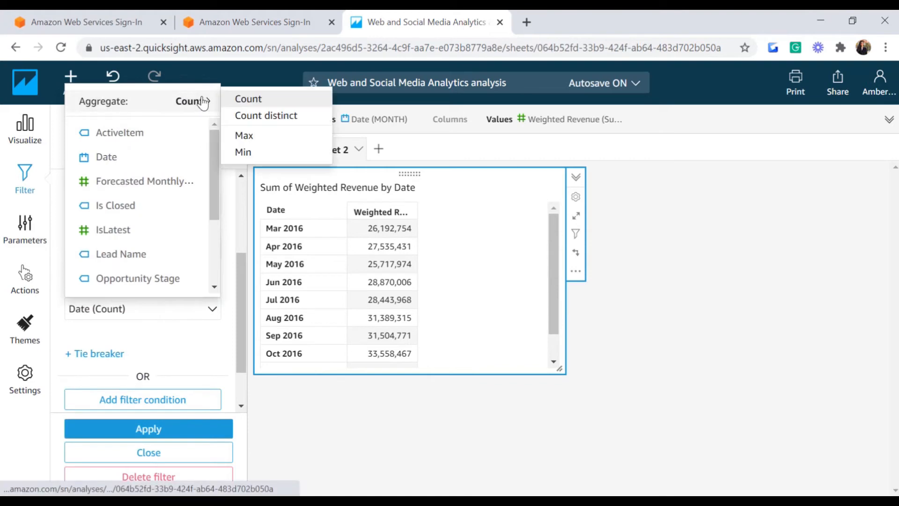
{"action": "left_click", "coordinate": [246, 137]}
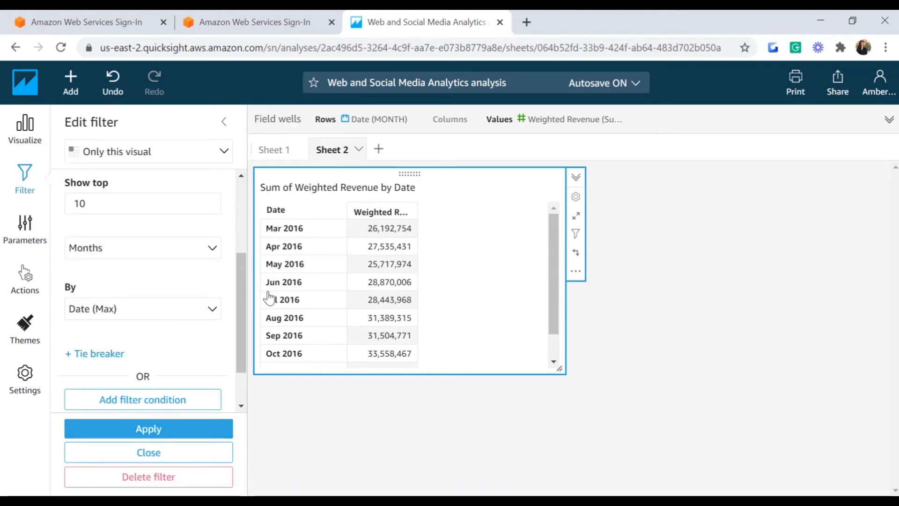
Step: Rank the top-10 filter by maximum Weighted Revenue instead and apply it
{"action": "left_click", "coordinate": [205, 310]}
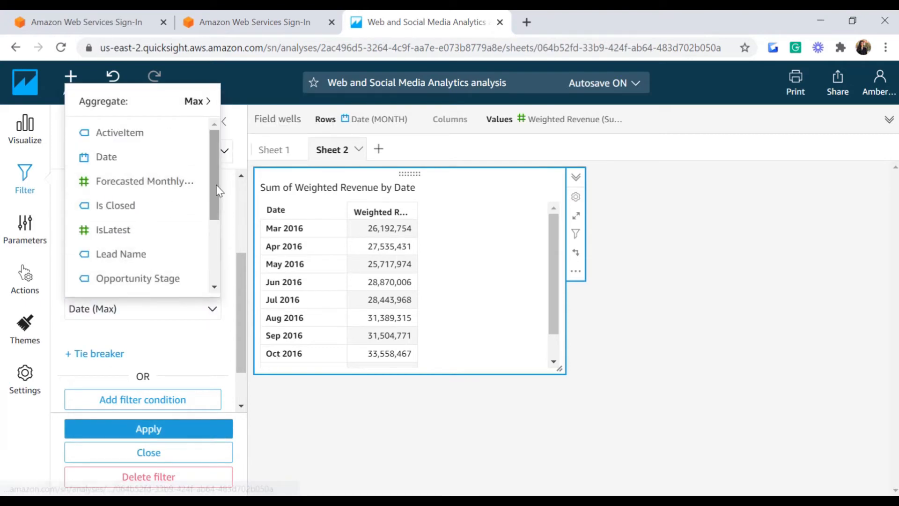
{"action": "scroll", "coordinate": [217, 190], "scroll_direction": "down", "scroll_amount": 3}
{"action": "left_click", "coordinate": [133, 279]}
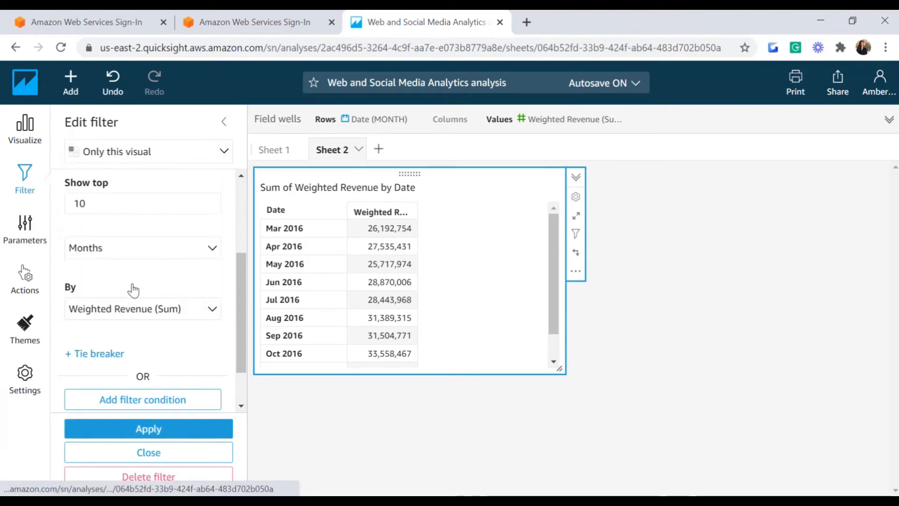
{"action": "left_click", "coordinate": [209, 312]}
{"action": "mouse_move", "coordinate": [201, 100]}
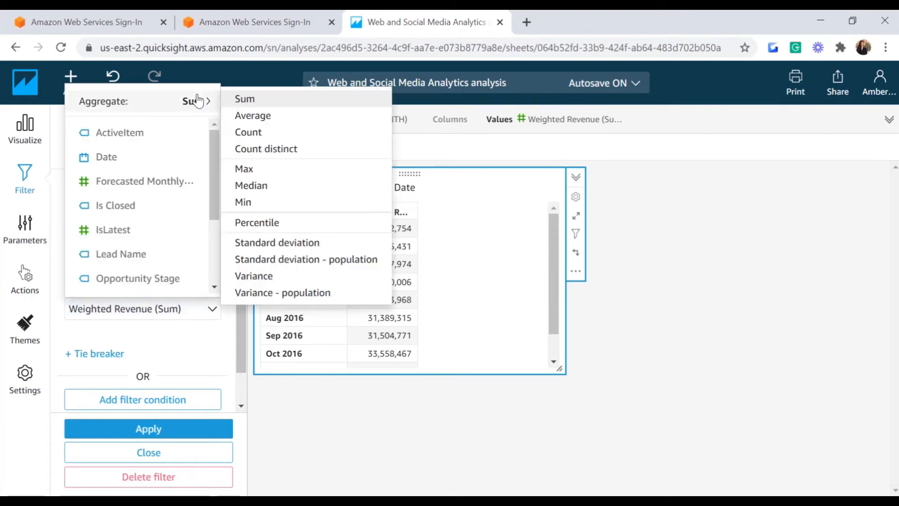
{"action": "left_click", "coordinate": [258, 173]}
{"action": "left_click", "coordinate": [157, 431]}
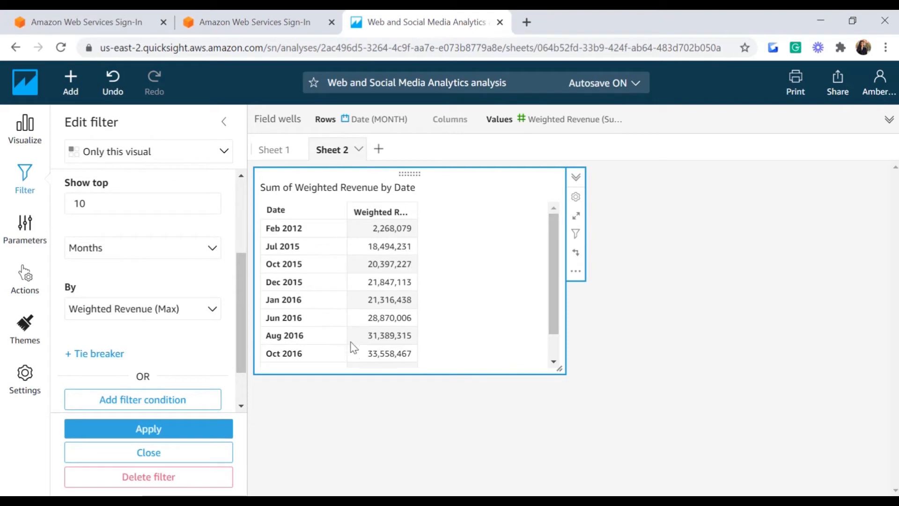
{"action": "left_click_drag", "start_coordinate": [553, 287], "coordinate": [535, 226]}
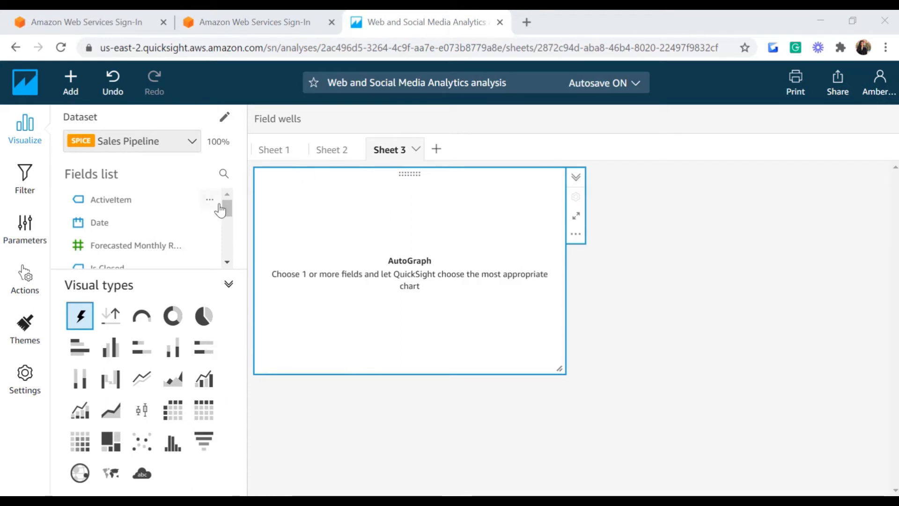
Step: Make an enlarged pivot with Segment rows, Salesperson columns and summed Forecasted Monthly Revenue values
{"action": "left_click_drag", "start_coordinate": [229, 214], "coordinate": [227, 258]}
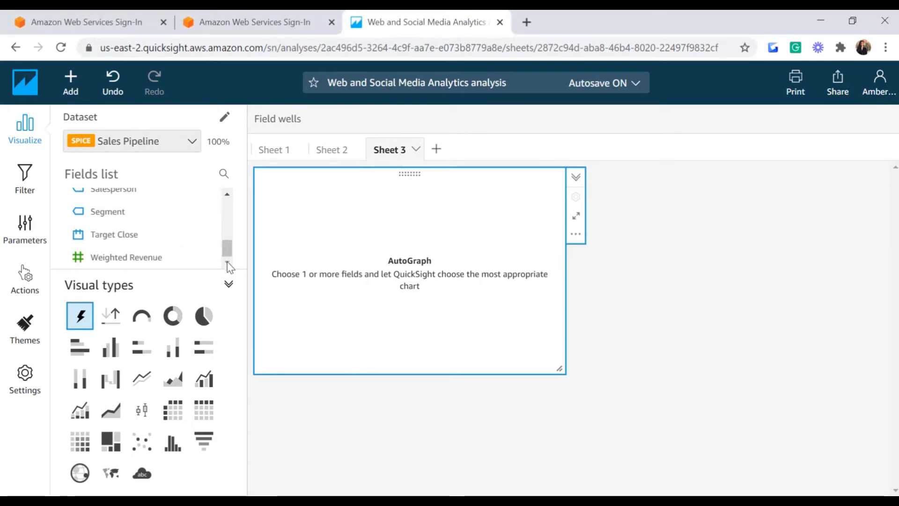
{"action": "left_click", "coordinate": [173, 410]}
{"action": "scroll", "coordinate": [117, 248], "scroll_direction": "up", "scroll_amount": 1}
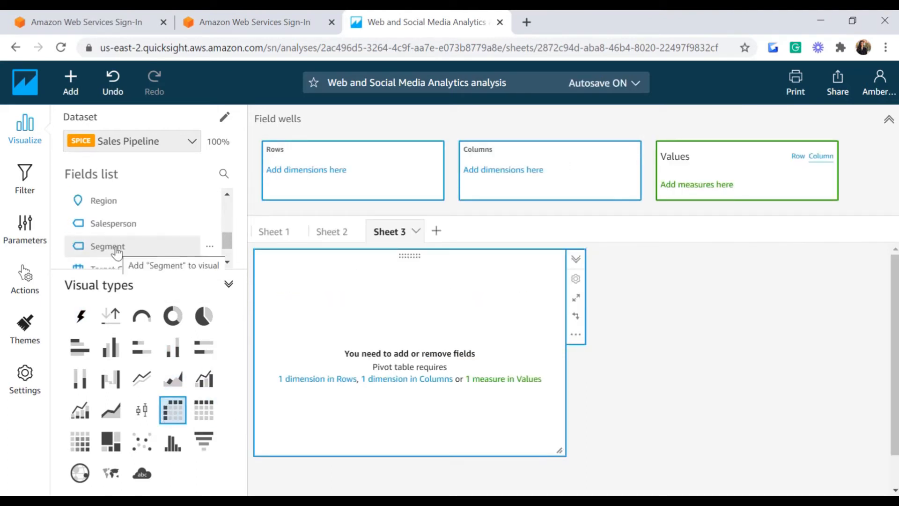
{"action": "left_click_drag", "start_coordinate": [115, 247], "coordinate": [318, 175]}
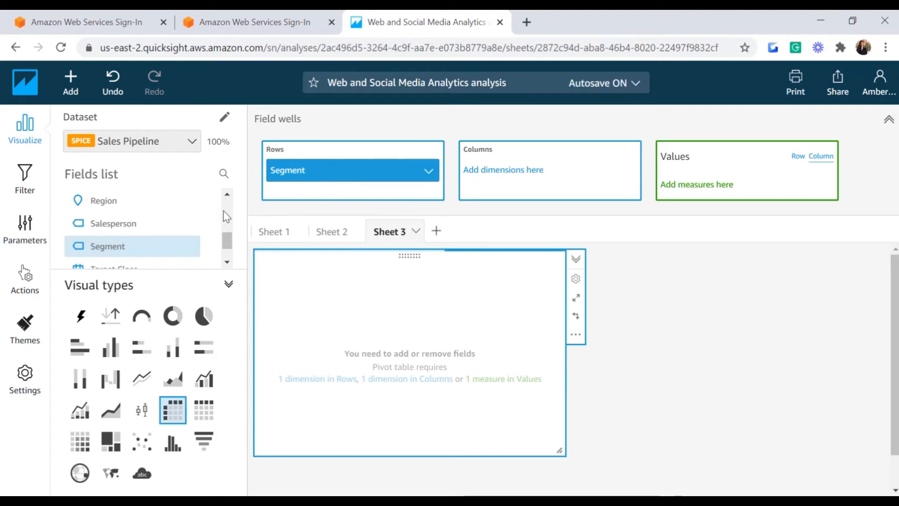
{"action": "left_click_drag", "start_coordinate": [113, 223], "coordinate": [515, 187]}
{"action": "scroll", "coordinate": [229, 241], "scroll_direction": "up", "scroll_amount": 1}
{"action": "scroll", "coordinate": [229, 241], "scroll_direction": "up", "scroll_amount": 5}
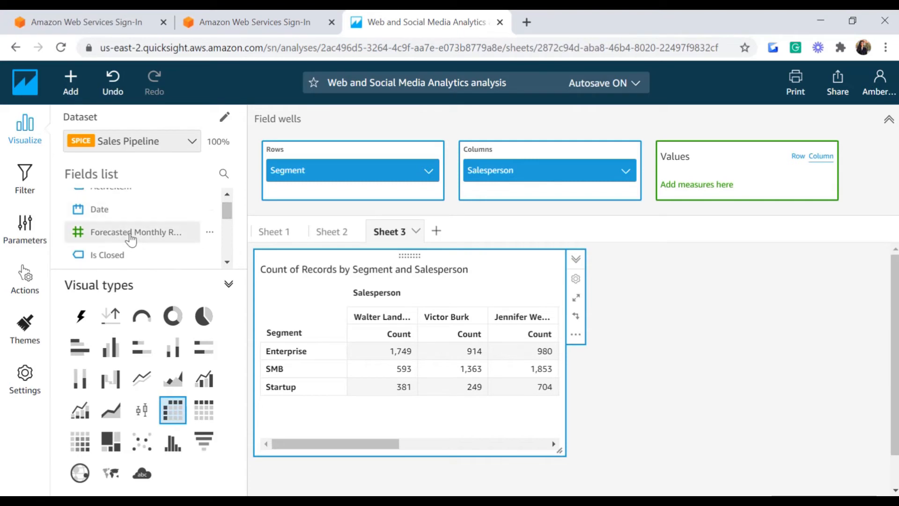
{"action": "left_click_drag", "start_coordinate": [136, 232], "coordinate": [717, 194]}
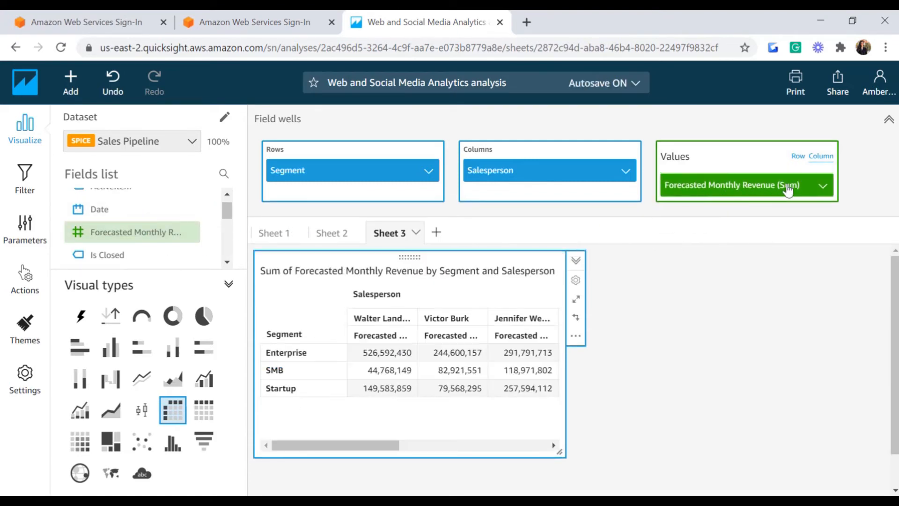
{"action": "left_click", "coordinate": [576, 299]}
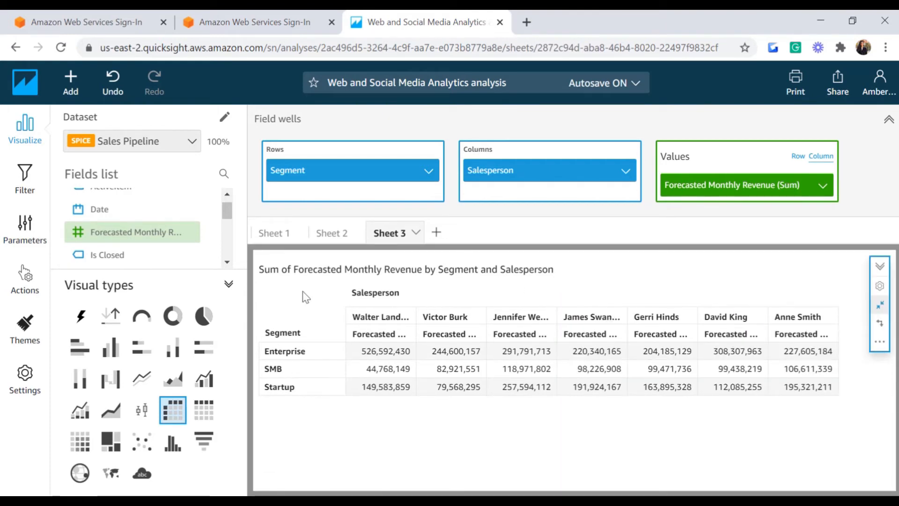
{"action": "left_click", "coordinate": [20, 178]}
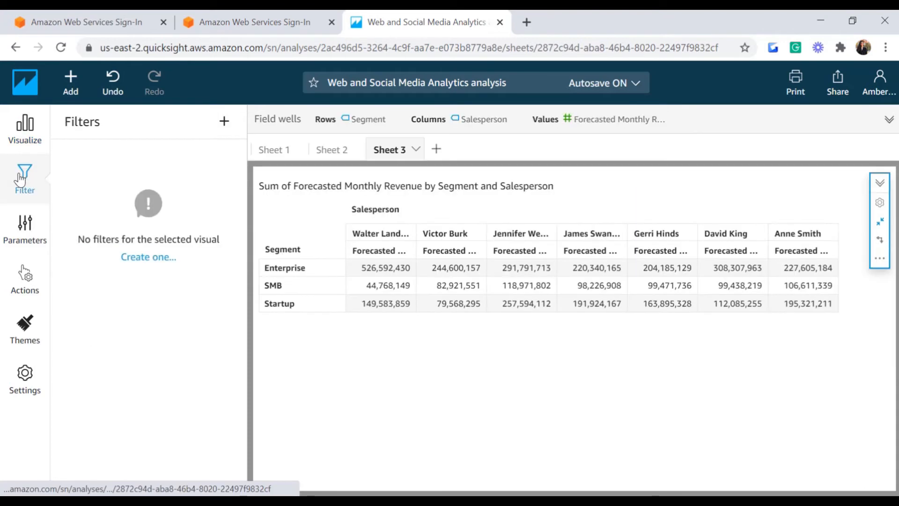
Step: Create a new pivot filter on the Forecasted Monthly Revenue field
{"action": "left_click", "coordinate": [149, 258]}
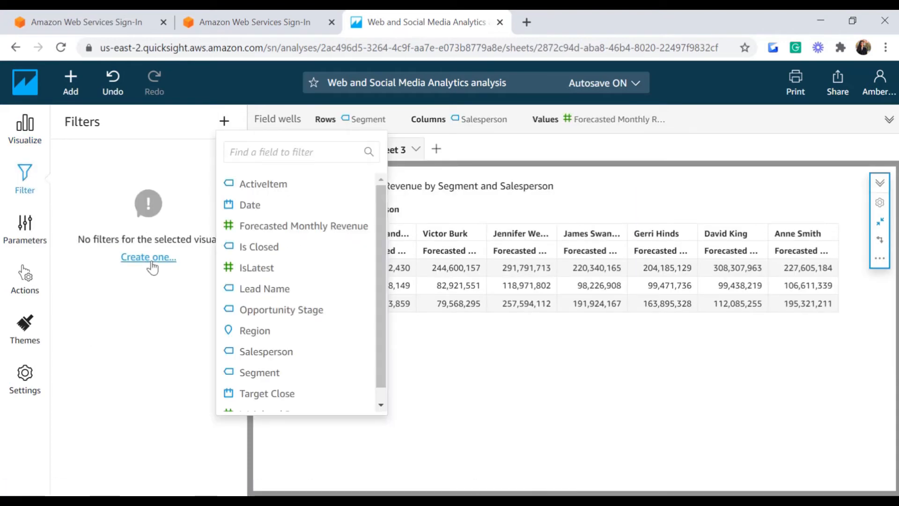
{"action": "left_click", "coordinate": [278, 157]}
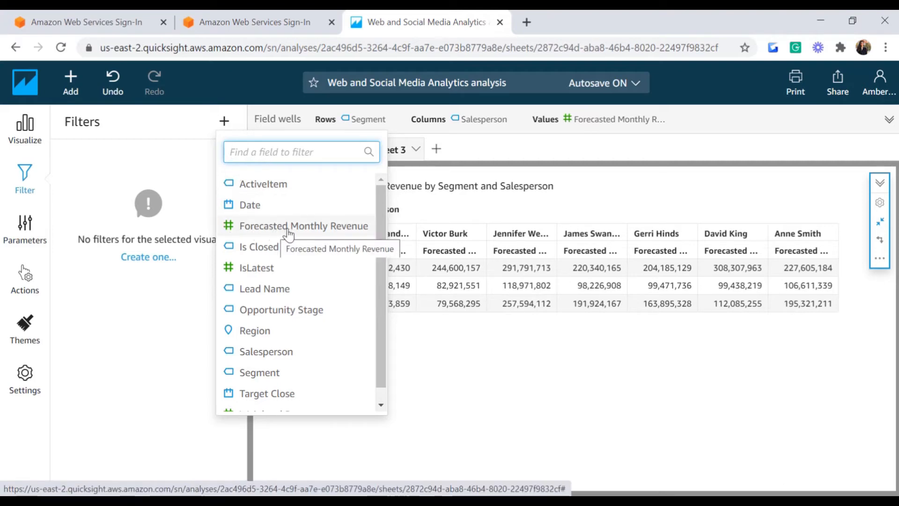
{"action": "scroll", "coordinate": [311, 403], "scroll_direction": "down", "scroll_amount": 2}
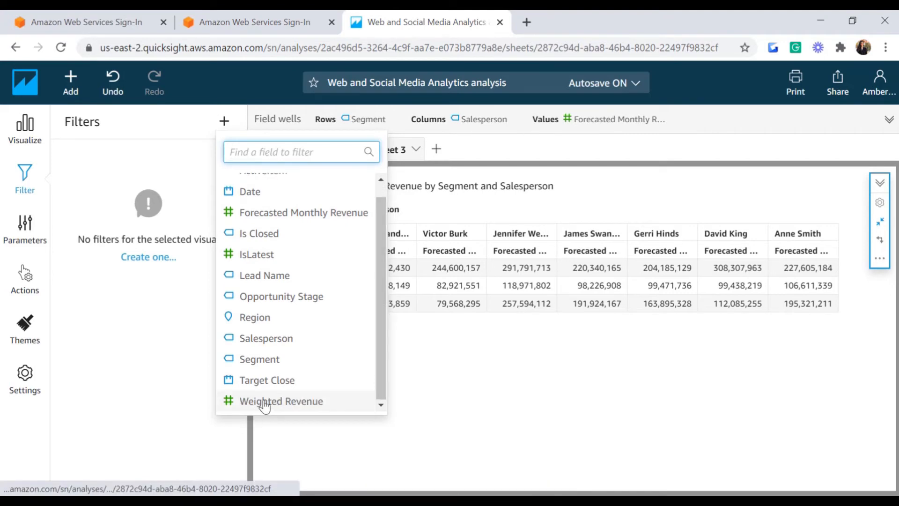
{"action": "scroll", "coordinate": [378, 277], "scroll_direction": "up", "scroll_amount": 2}
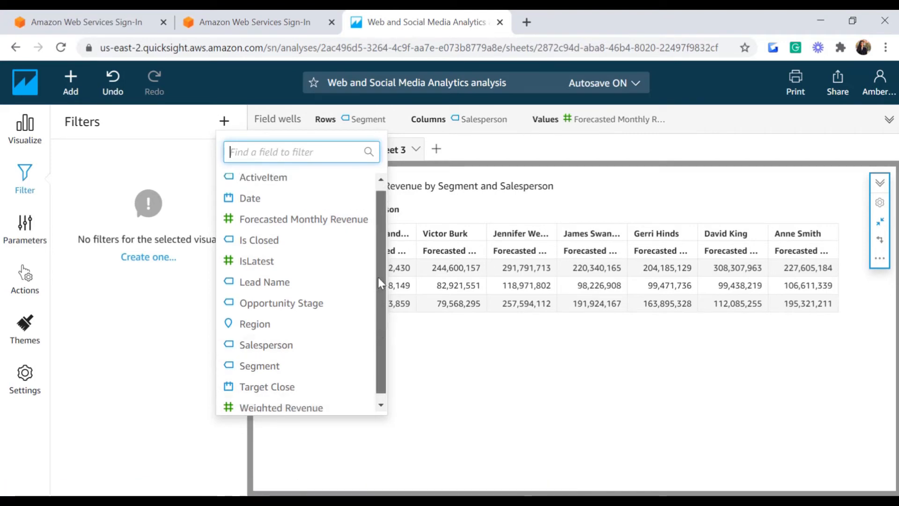
{"action": "left_click", "coordinate": [309, 227]}
Step: Edit the filter, keeping Sum aggregation, and bring up its comparison conditions
{"action": "left_click", "coordinate": [231, 160]}
{"action": "left_click", "coordinate": [244, 201]}
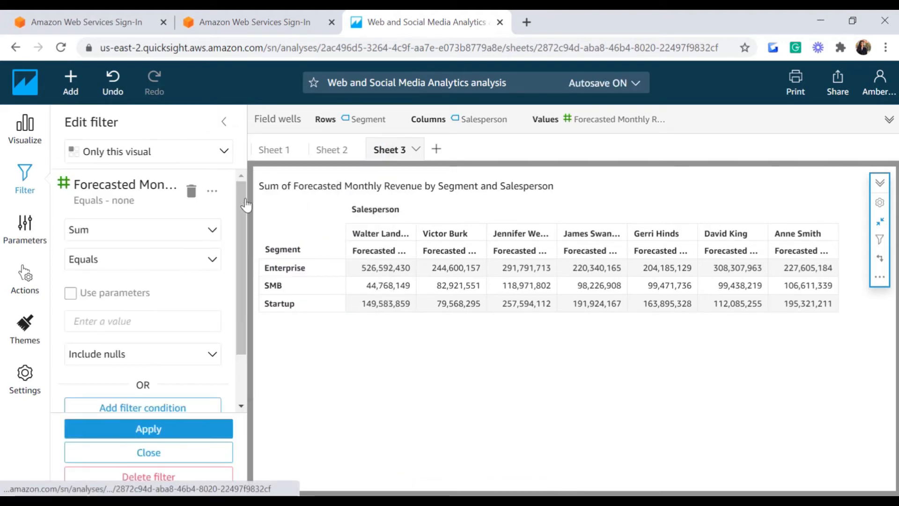
{"action": "left_click", "coordinate": [213, 231]}
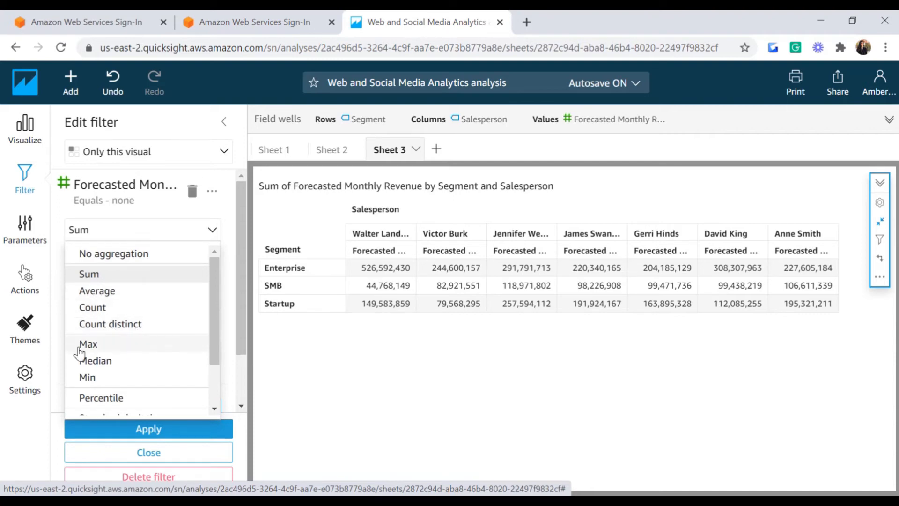
{"action": "scroll", "coordinate": [181, 346], "scroll_direction": "down", "scroll_amount": 2}
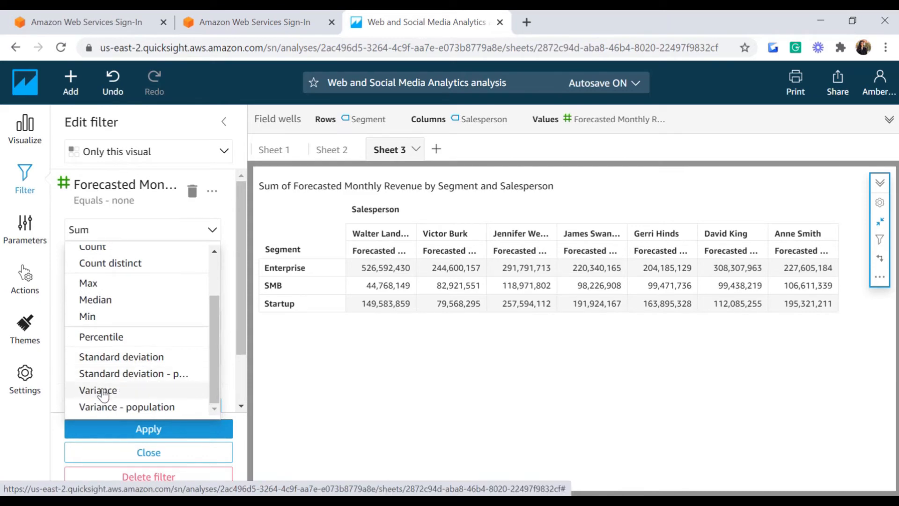
{"action": "scroll", "coordinate": [121, 257], "scroll_direction": "up", "scroll_amount": 3}
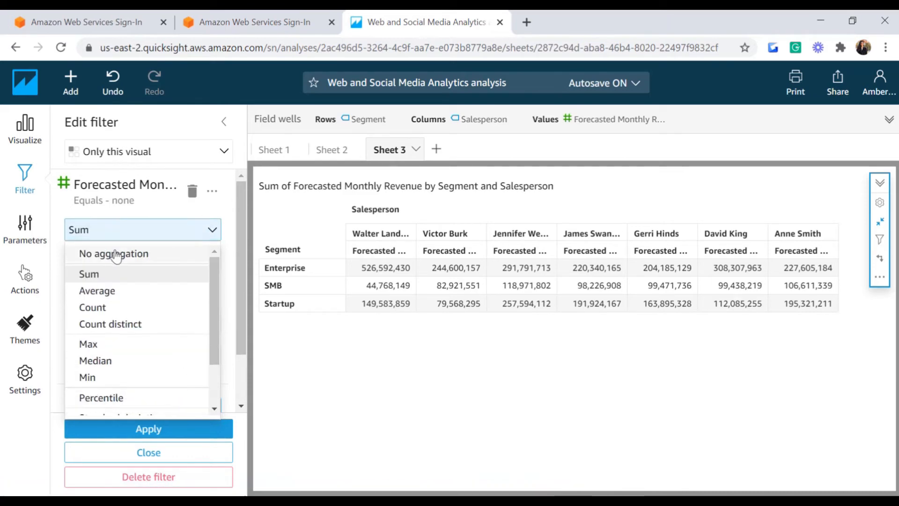
{"action": "left_click", "coordinate": [92, 280]}
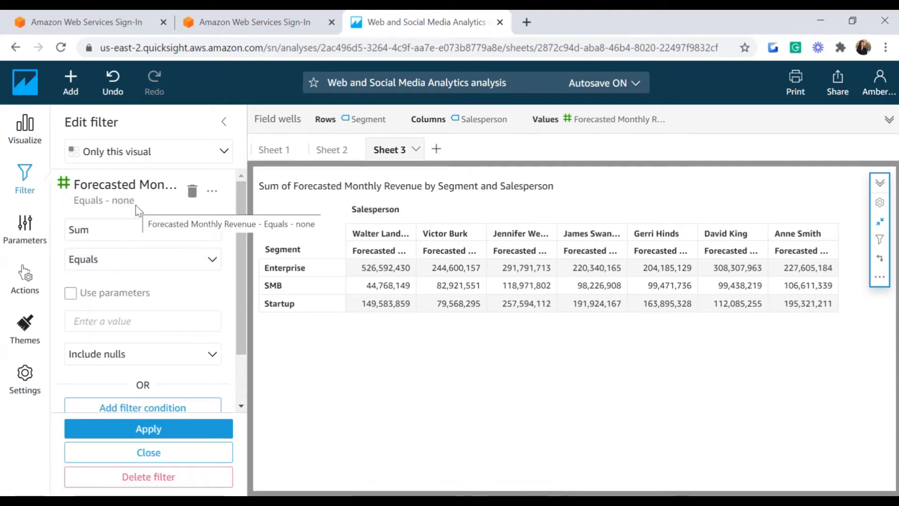
{"action": "left_click", "coordinate": [205, 261]}
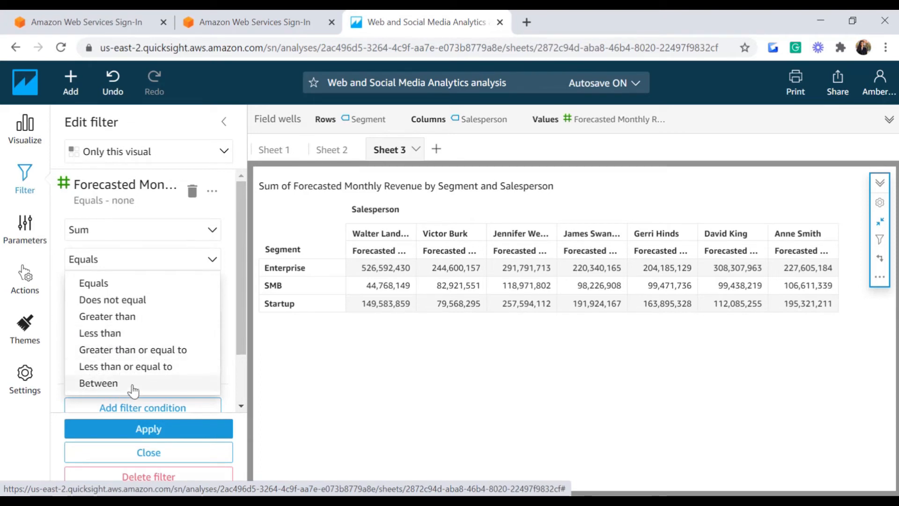
Step: Filter the pivot to summed revenue Between 9800000 and 150000000 and apply
{"action": "left_click", "coordinate": [98, 383]}
{"action": "scroll", "coordinate": [91, 238], "scroll_direction": "down", "scroll_amount": 2}
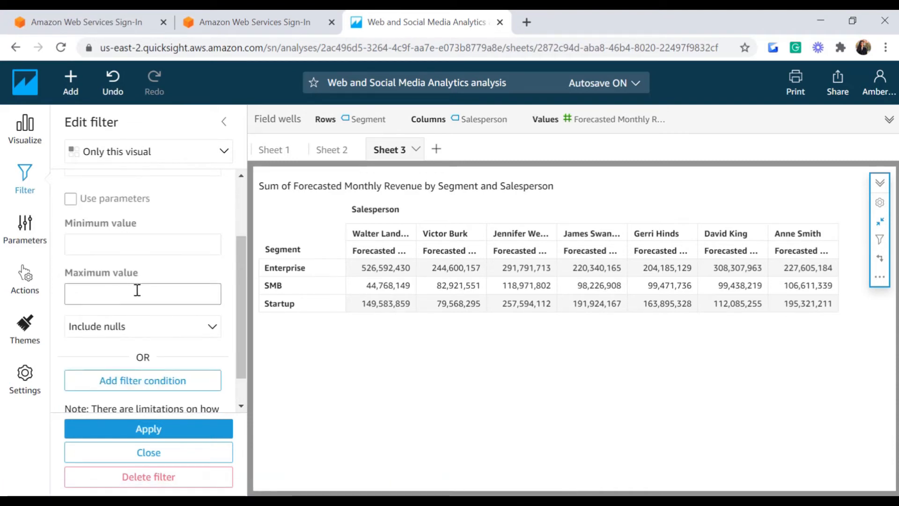
{"action": "left_click", "coordinate": [122, 252]}
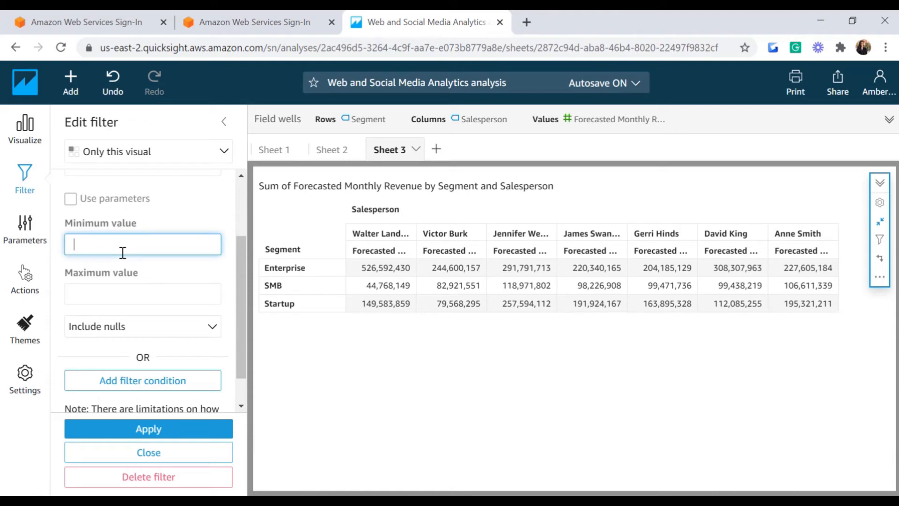
{"action": "type", "text": "9800000"}
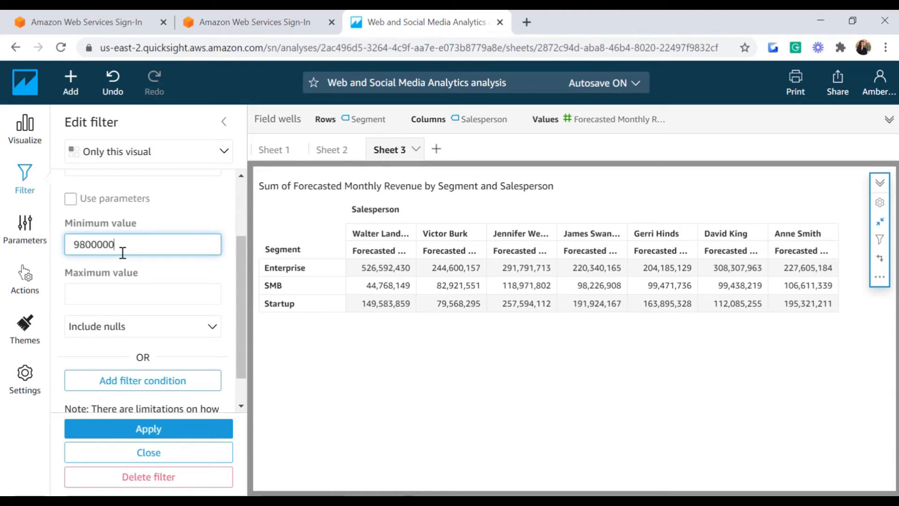
{"action": "key", "text": "Tab"}
{"action": "type", "text": "150000000"}
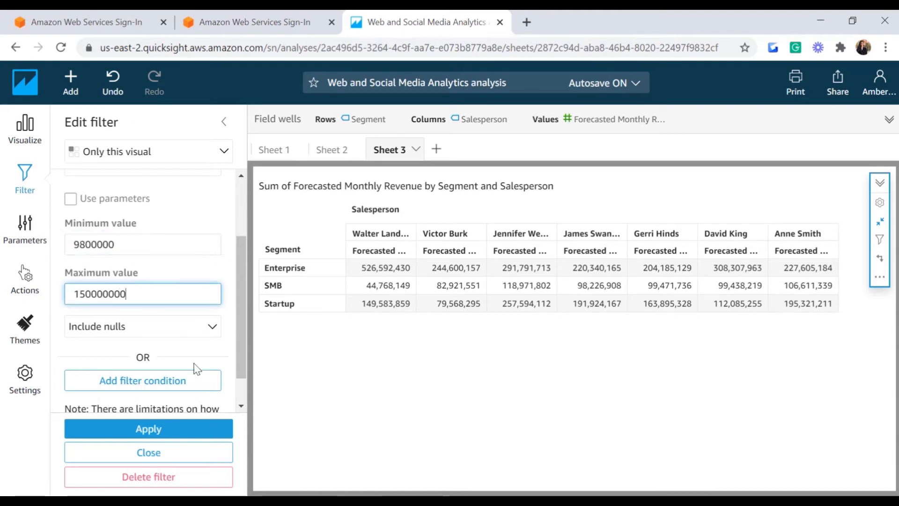
{"action": "scroll", "coordinate": [247, 366], "scroll_direction": "down", "scroll_amount": 2}
{"action": "left_click", "coordinate": [148, 428]}
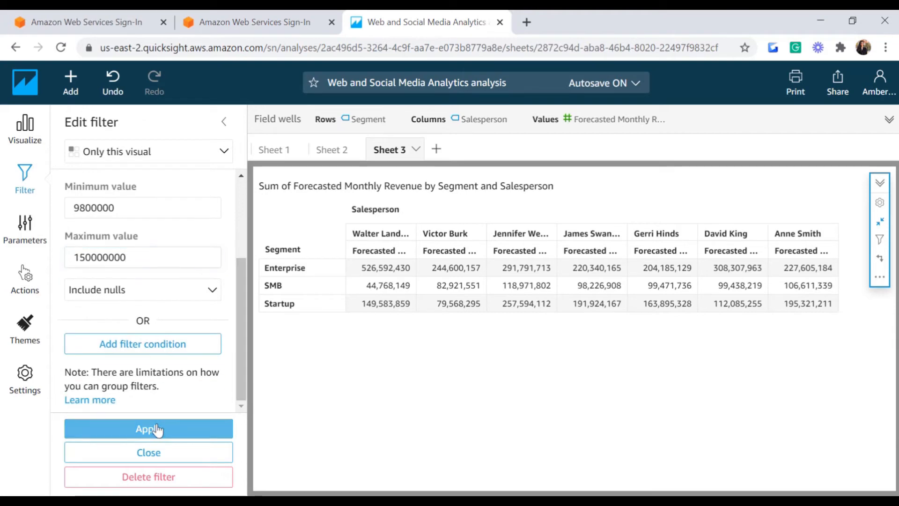
Step: Review the filter's minimum and maximum bounds and its Sum aggregation
{"action": "left_click_drag", "start_coordinate": [241, 310], "coordinate": [243, 252]}
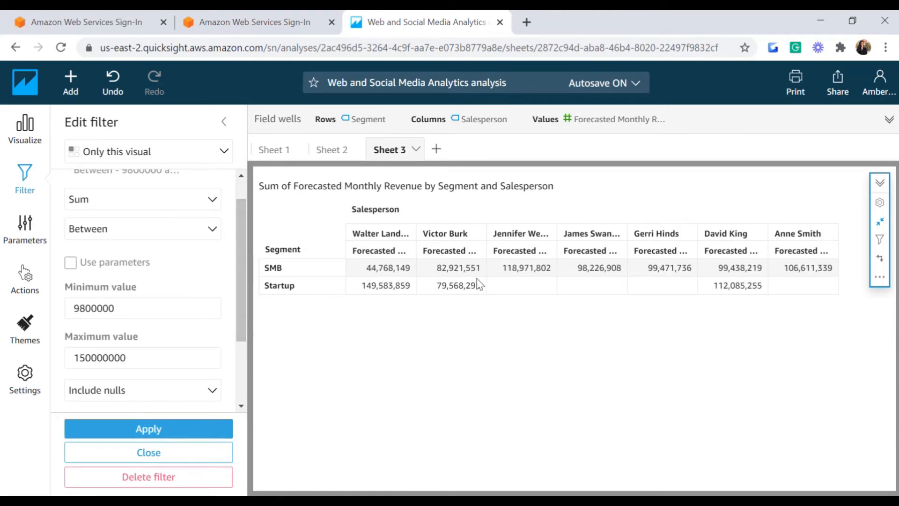
{"action": "mouse_move", "coordinate": [243, 260]}
{"action": "left_mouse_down"}
{"action": "mouse_move", "coordinate": [242, 253]}
{"action": "mouse_move", "coordinate": [242, 271]}
{"action": "left_mouse_up"}
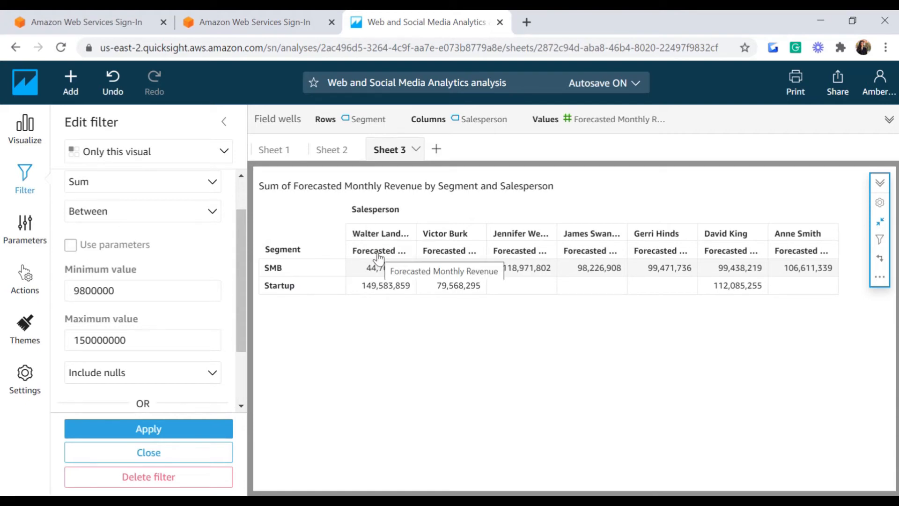
{"action": "left_click", "coordinate": [94, 290]}
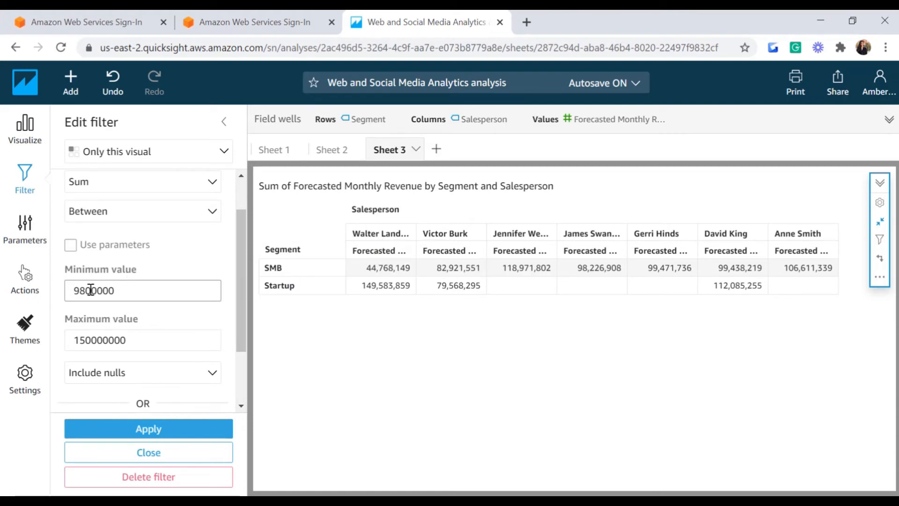
{"action": "left_click", "coordinate": [78, 341]}
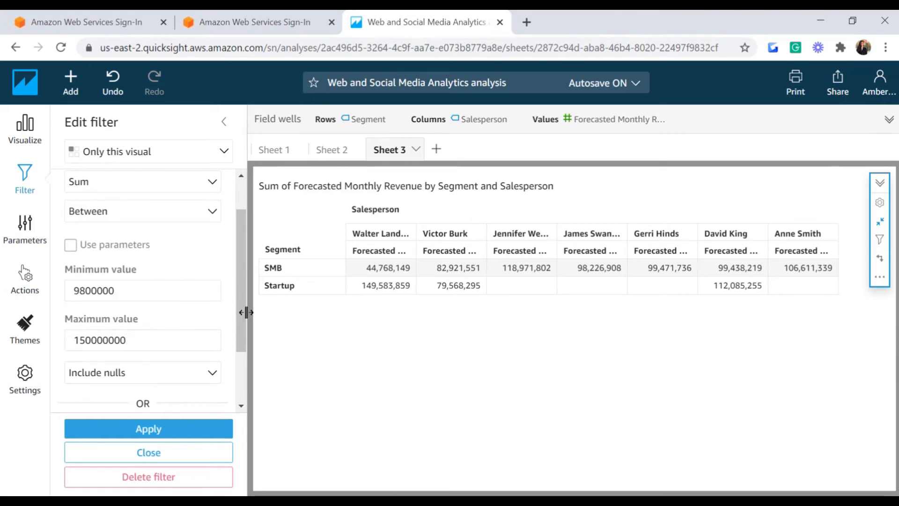
{"action": "left_click", "coordinate": [210, 183]}
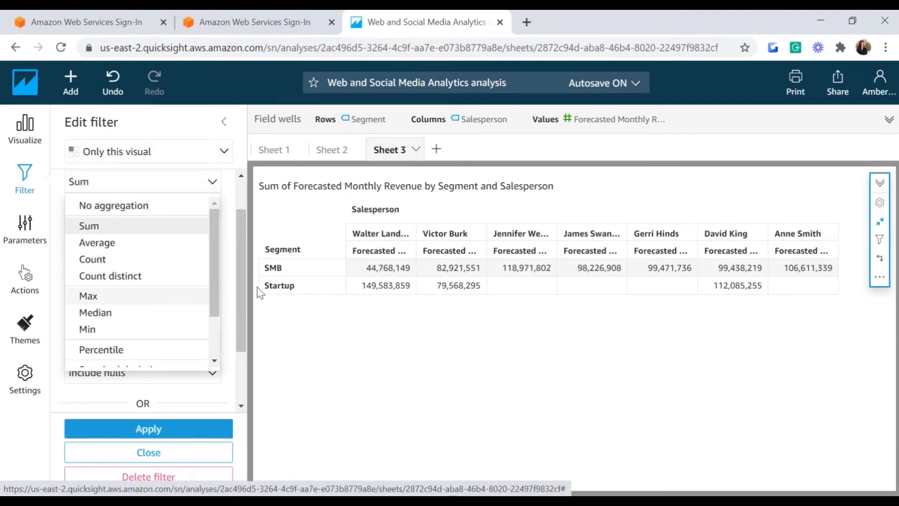
{"action": "left_click", "coordinate": [293, 339]}
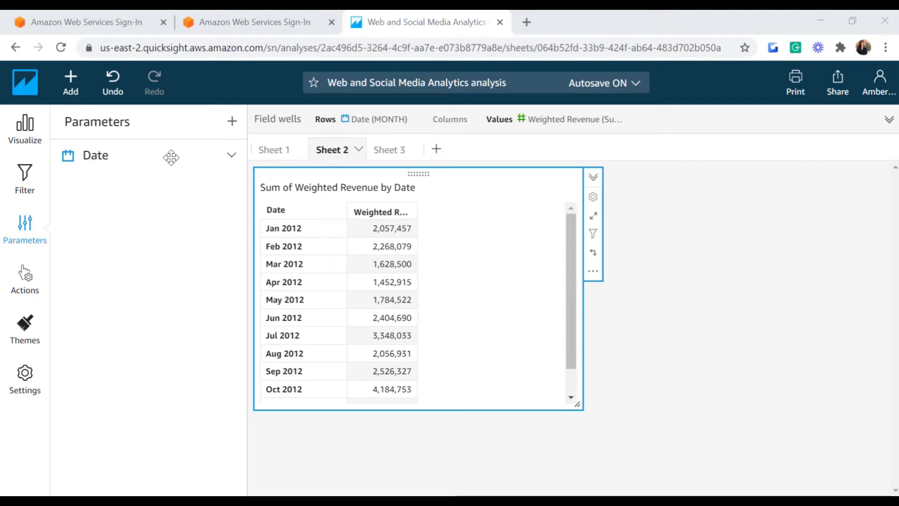
Step: Add a Date picker control named 'Select Date' for the Date parameter
{"action": "left_click", "coordinate": [233, 162]}
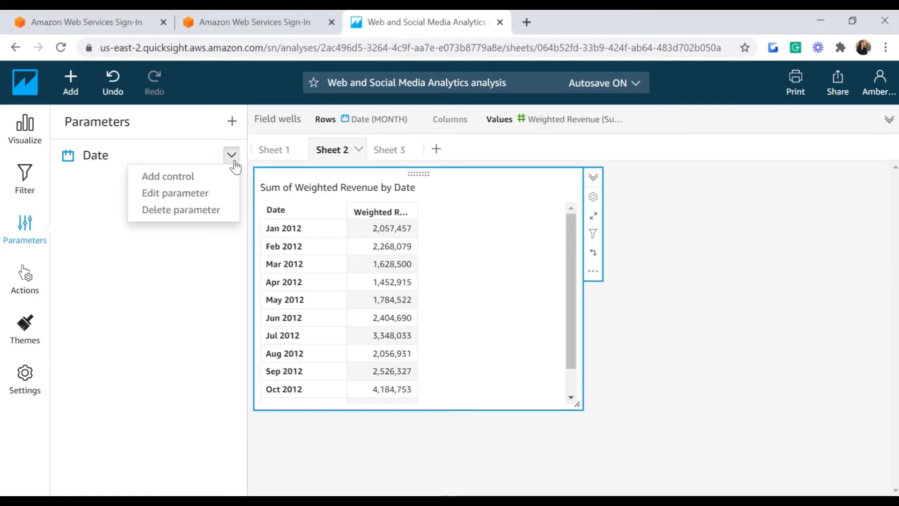
{"action": "left_click", "coordinate": [159, 183]}
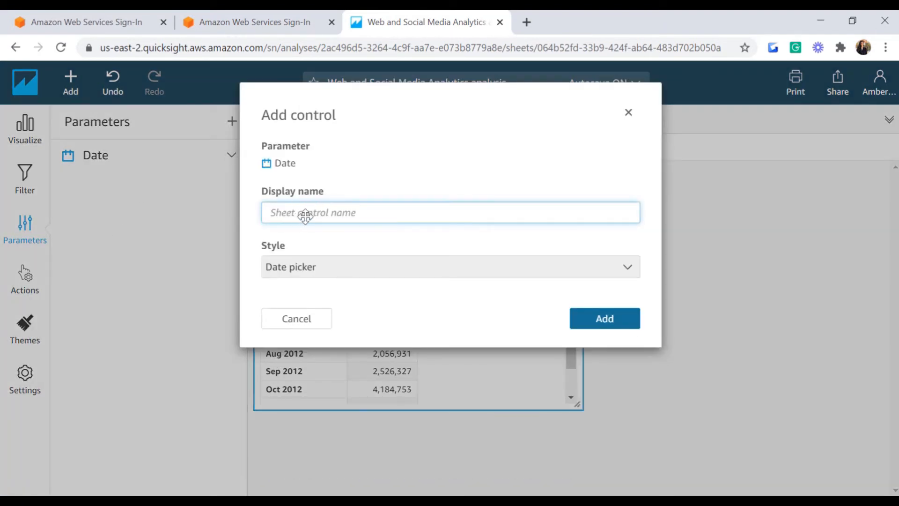
{"action": "type", "text": "Date Sel"}
{"action": "key", "text": "BackSpace"}
{"action": "key", "text": "BackSpace"}
{"action": "key", "text": "BackSpace"}
{"action": "key", "text": "BackSpace"}
{"action": "key", "text": "BackSpace"}
{"action": "key", "text": "BackSpace"}
{"action": "key", "text": "BackSpace"}
{"action": "key", "text": "BackSpace"}
{"action": "type", "text": "Select date"}
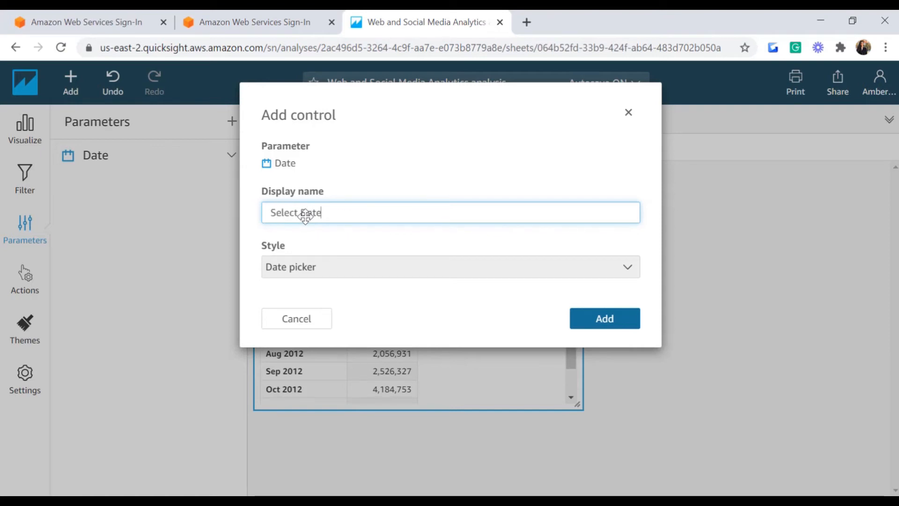
{"action": "left_click", "coordinate": [282, 267]}
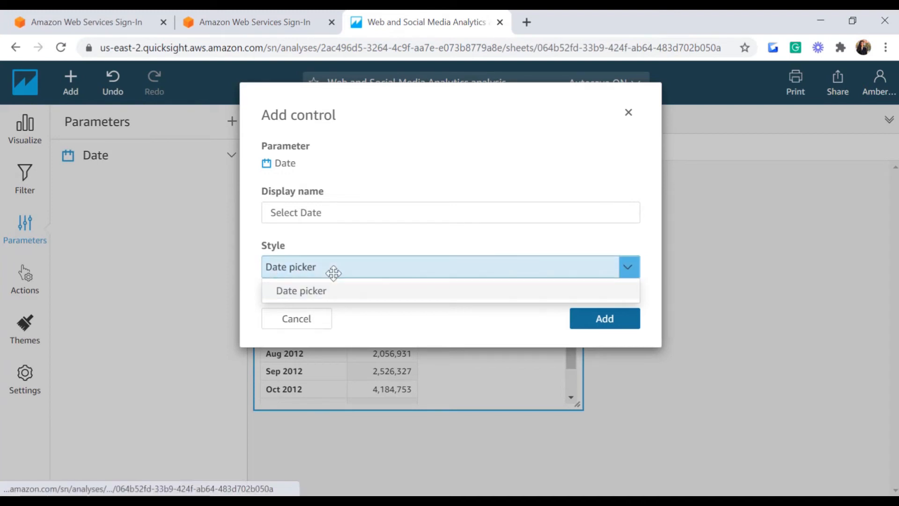
{"action": "left_click", "coordinate": [335, 296]}
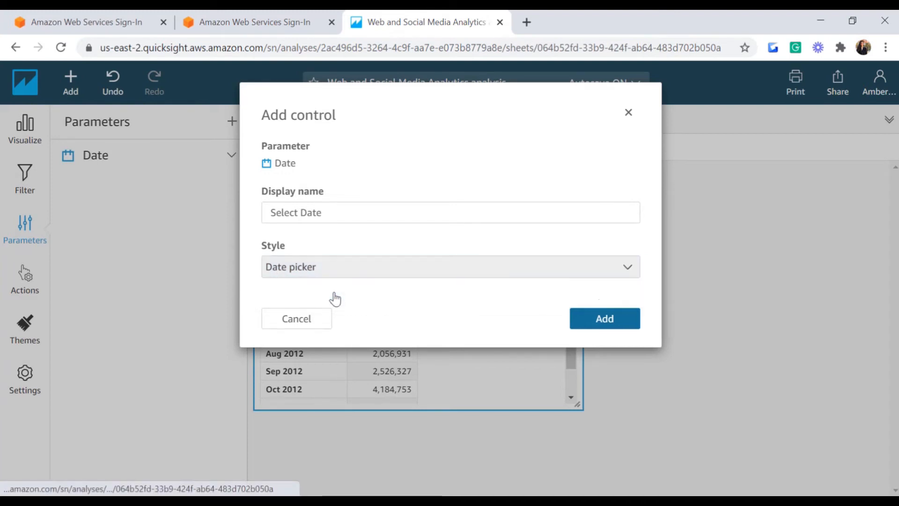
{"action": "left_click", "coordinate": [604, 324]}
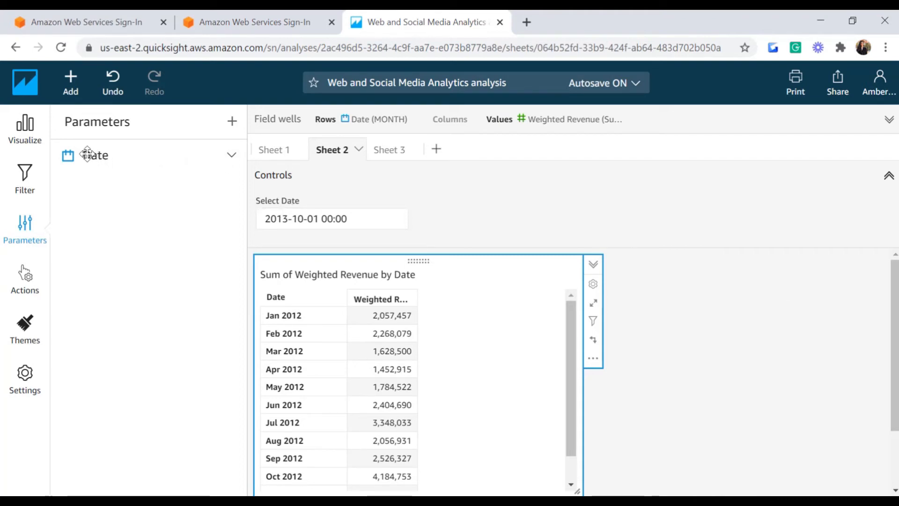
Step: Review the Date parameter's settings and close them unchanged
{"action": "left_click", "coordinate": [231, 155]}
{"action": "left_click", "coordinate": [189, 183]}
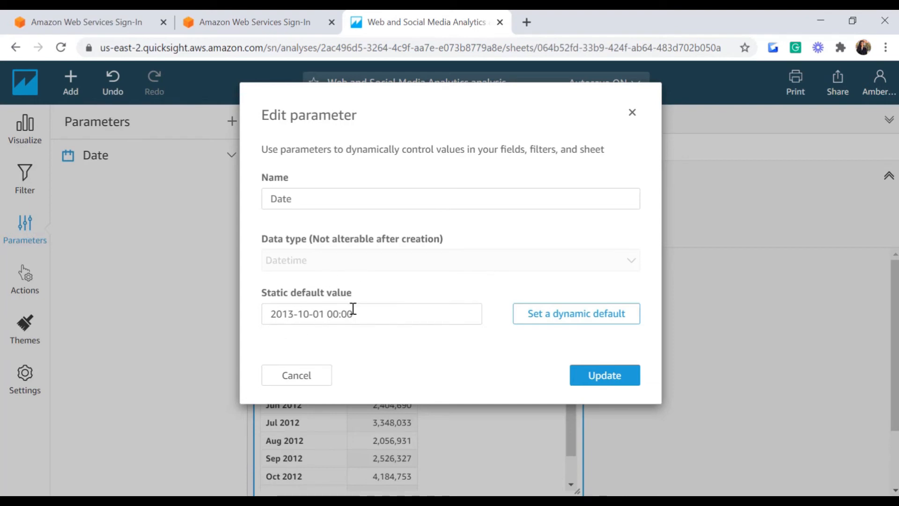
{"action": "left_click", "coordinate": [309, 381]}
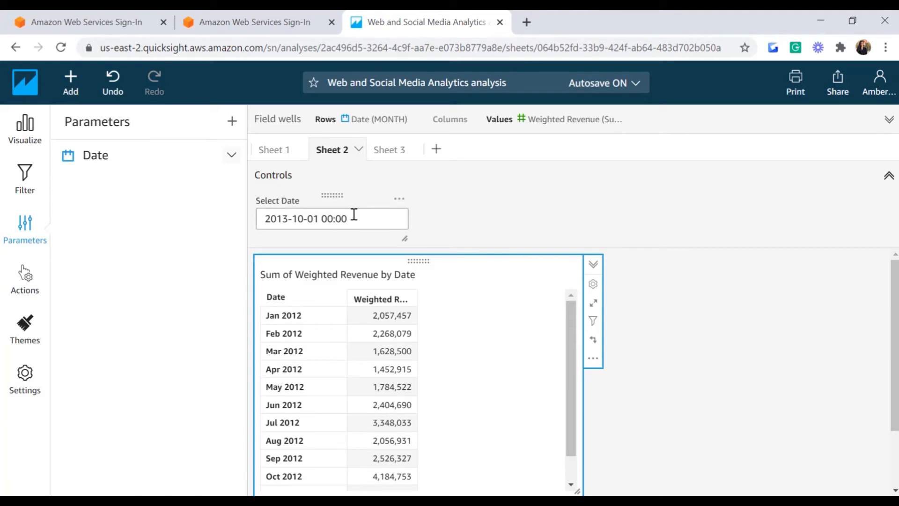
Step: Set the Select Date control to 1 October 2014 so the table shows 2013 months
{"action": "left_click", "coordinate": [404, 227]}
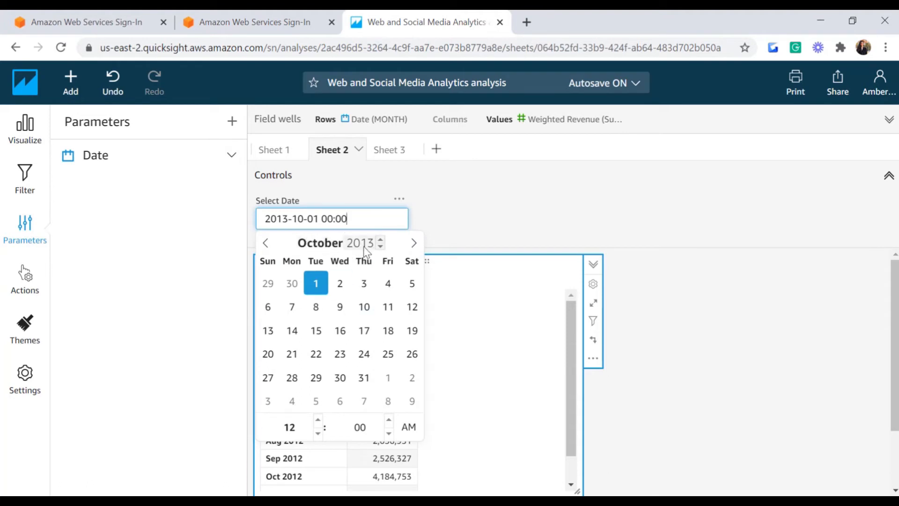
{"action": "left_click", "coordinate": [381, 239]}
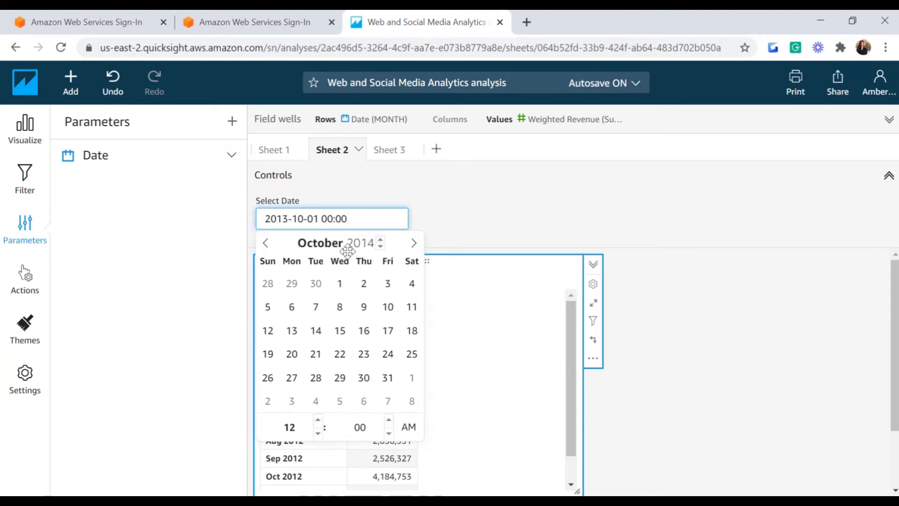
{"action": "left_click", "coordinate": [333, 293]}
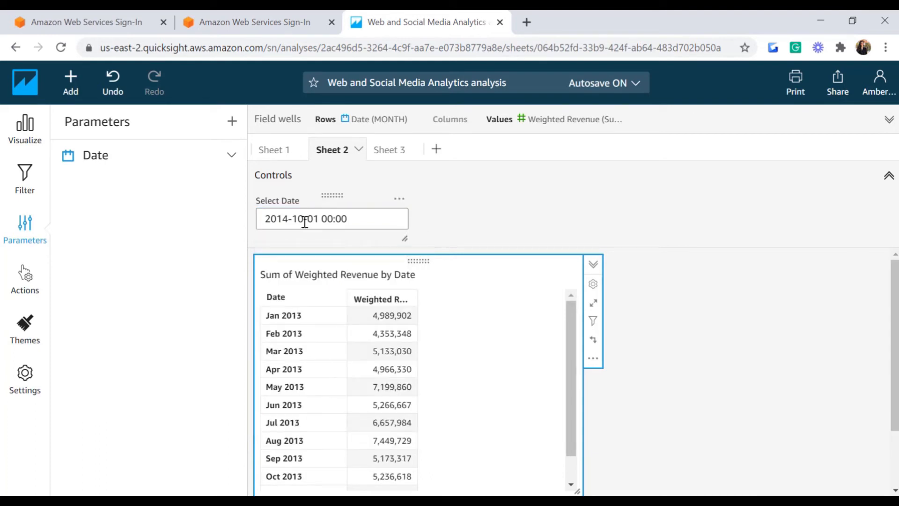
{"action": "scroll", "coordinate": [571, 370], "scroll_direction": "down", "scroll_amount": 2}
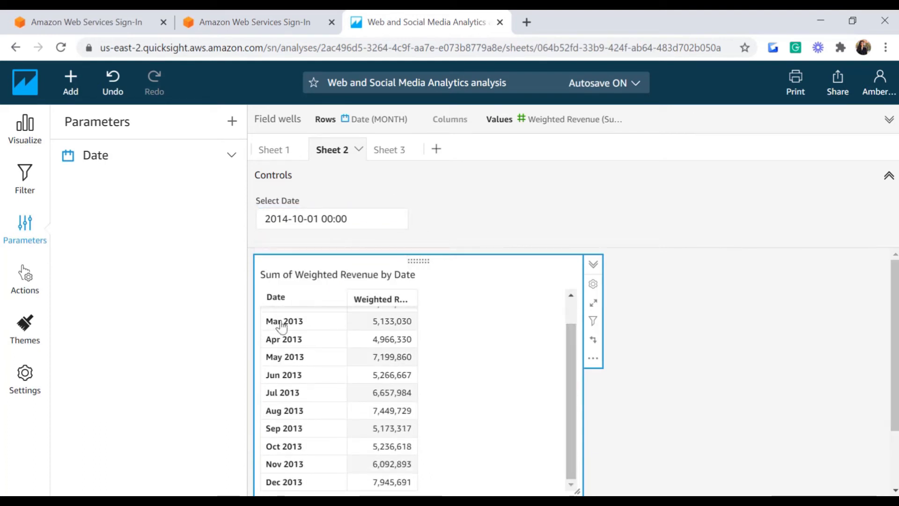
{"action": "left_click", "coordinate": [24, 180]}
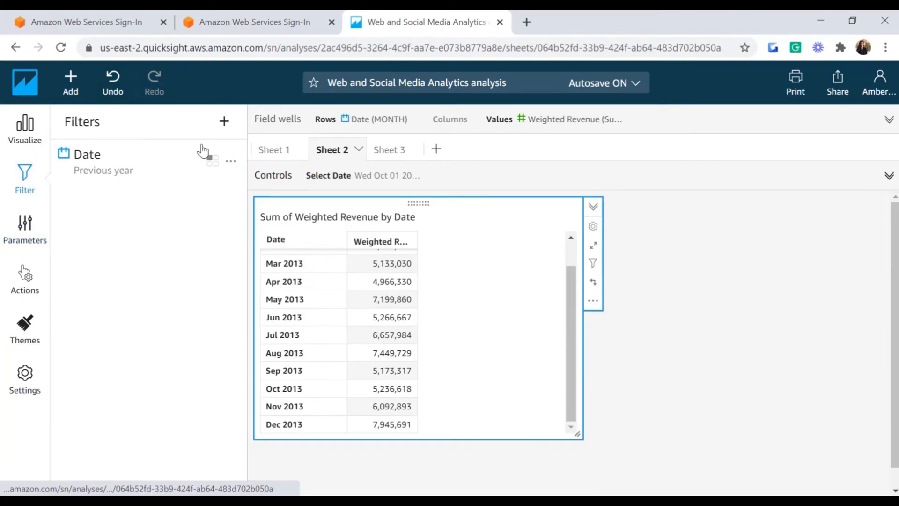
{"action": "left_click_drag", "start_coordinate": [567, 302], "coordinate": [566, 280]}
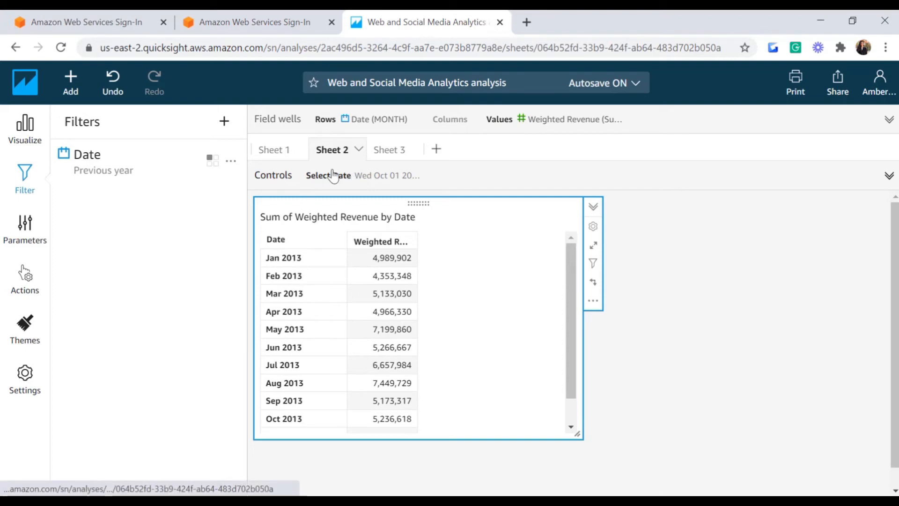
{"action": "mouse_move", "coordinate": [278, 309]}
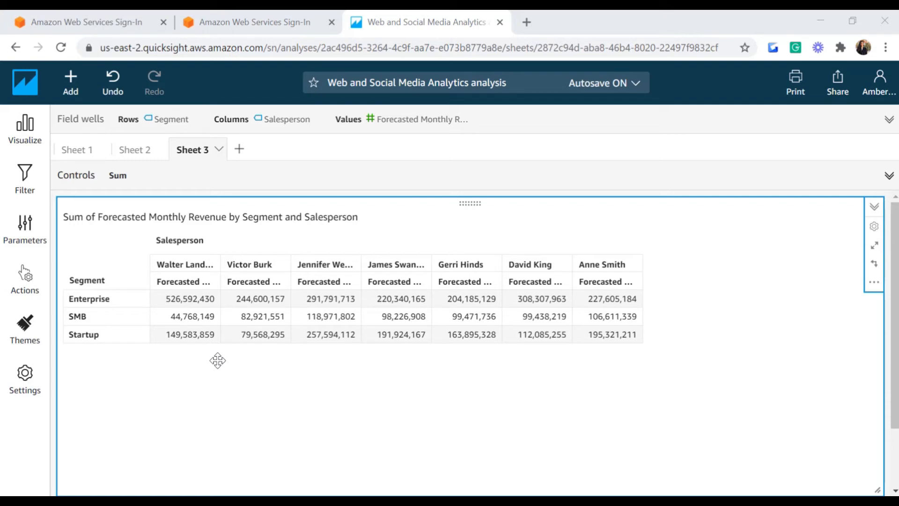
Step: Create a new Forecasted Monthly Revenue filter on the Sheet 3 pivot and open it for editing
{"action": "left_click", "coordinate": [23, 178]}
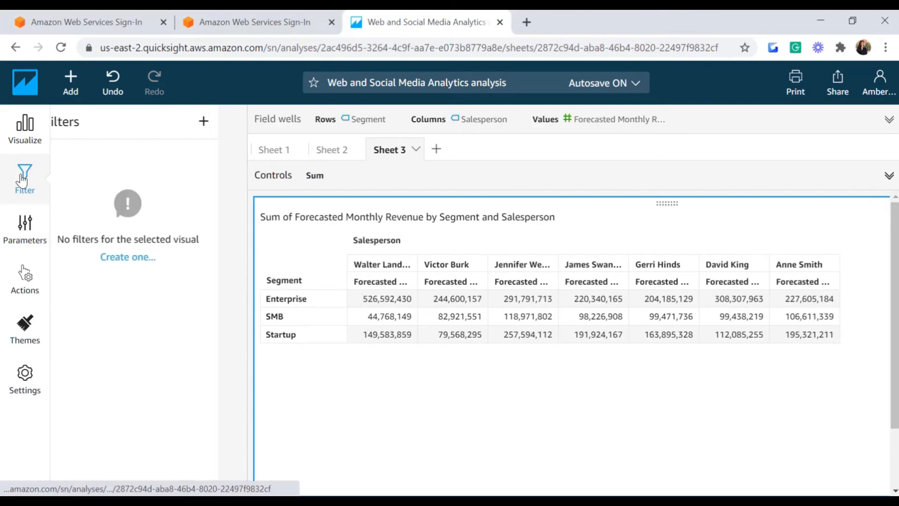
{"action": "left_click", "coordinate": [143, 259]}
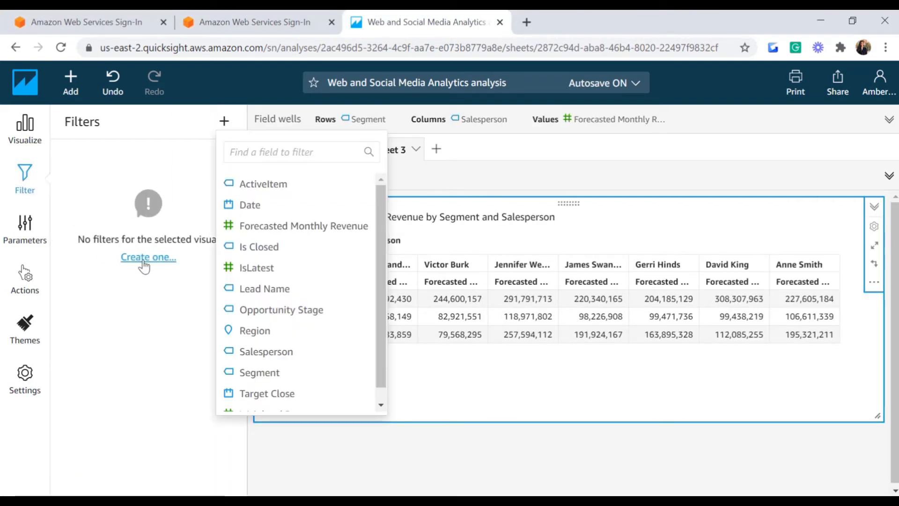
{"action": "left_click", "coordinate": [280, 229]}
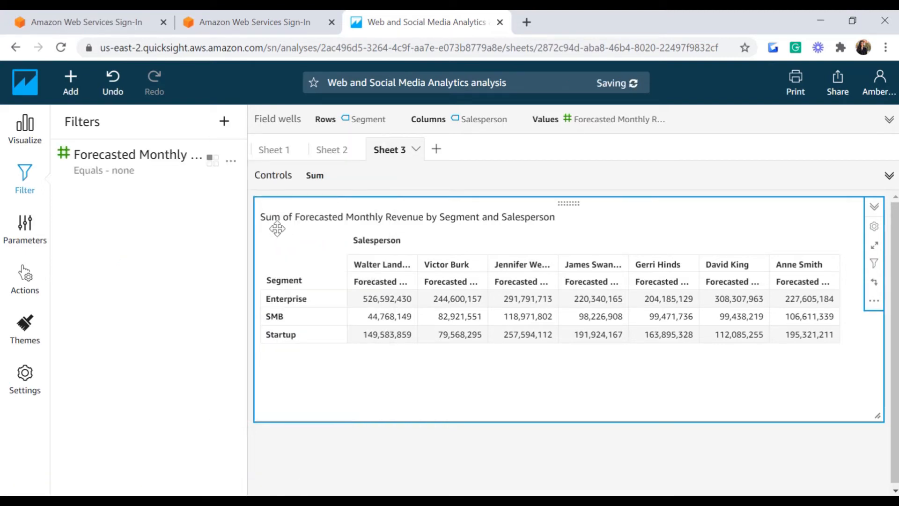
{"action": "left_click", "coordinate": [231, 160]}
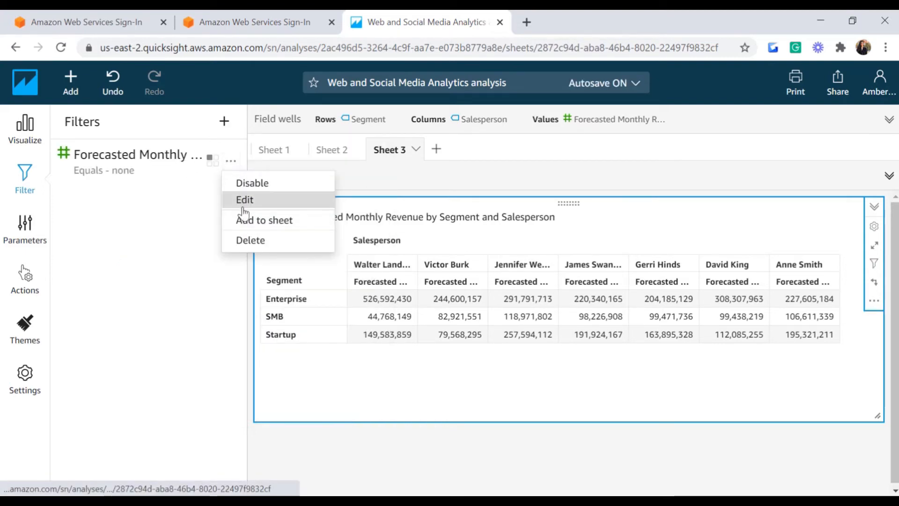
{"action": "left_click", "coordinate": [243, 205]}
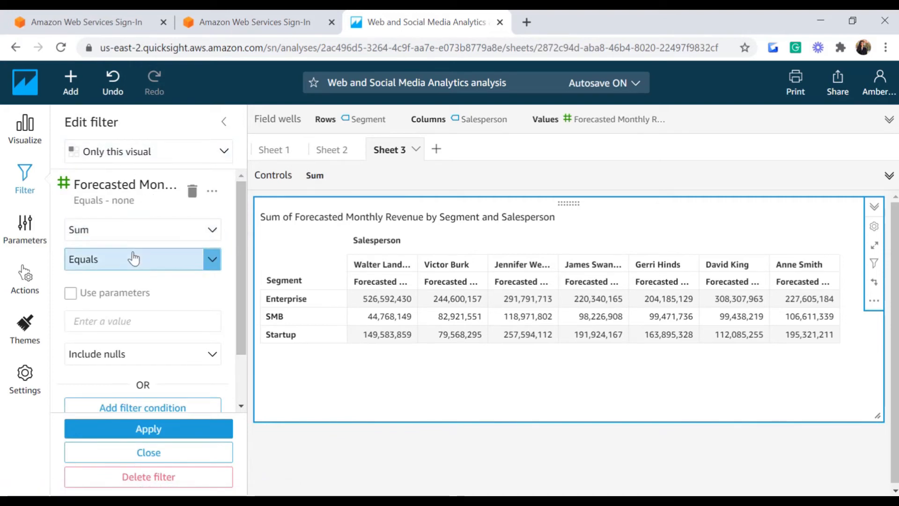
Step: Make the revenue filter a Greater than condition that uses parameters, then show the Parameters list
{"action": "left_click", "coordinate": [213, 262]}
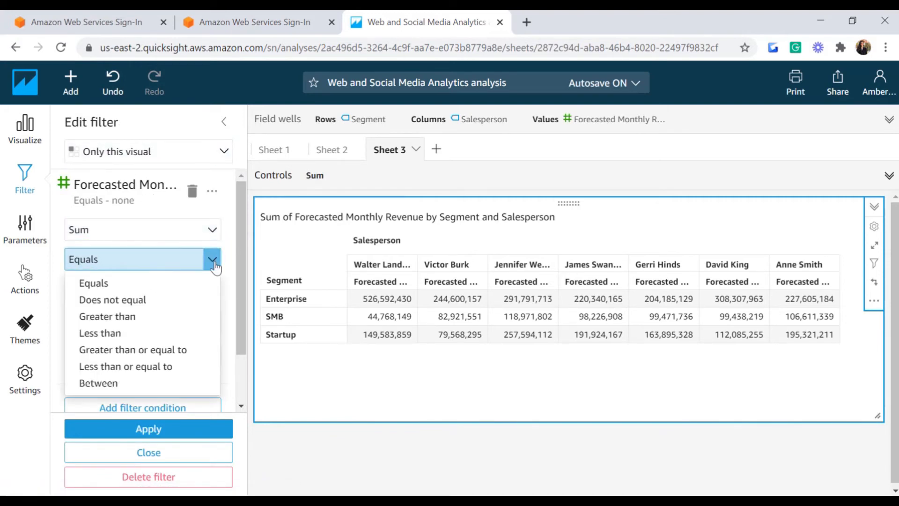
{"action": "left_click", "coordinate": [106, 323]}
{"action": "left_click", "coordinate": [105, 321]}
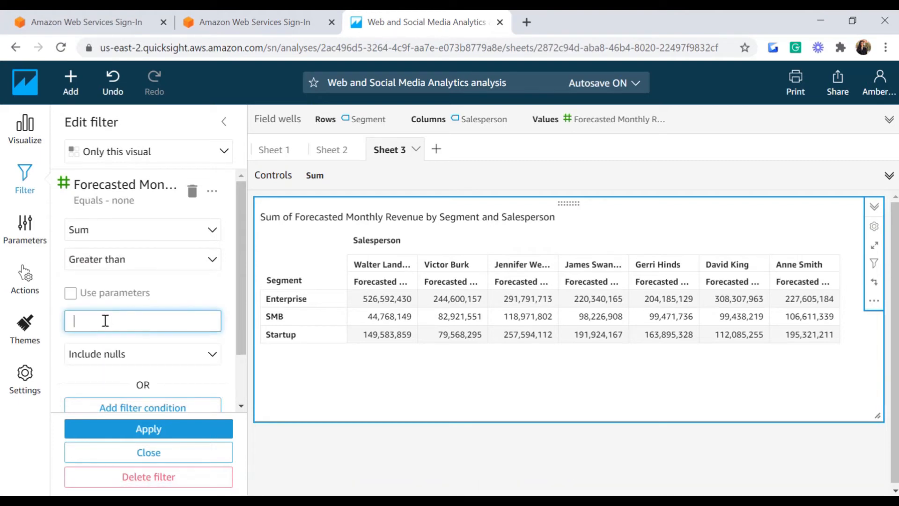
{"action": "left_click", "coordinate": [69, 295]}
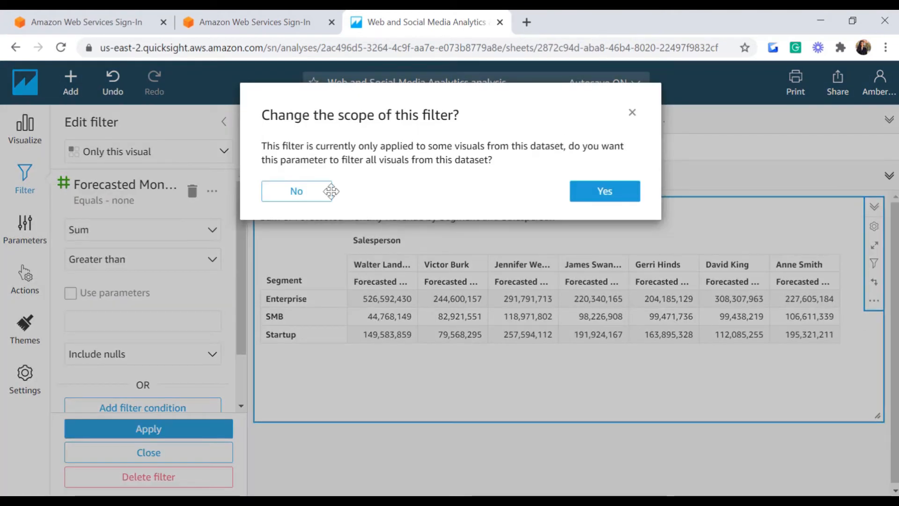
{"action": "left_click", "coordinate": [633, 114]}
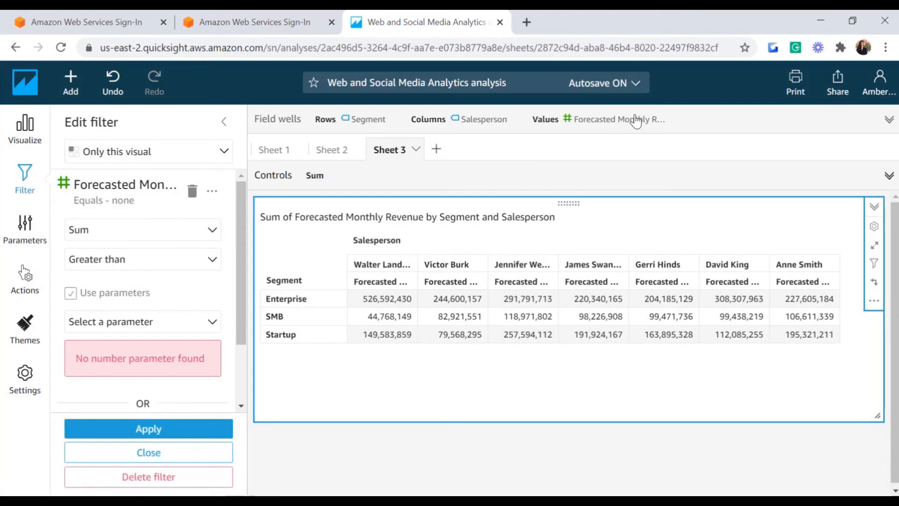
{"action": "left_click", "coordinate": [38, 237]}
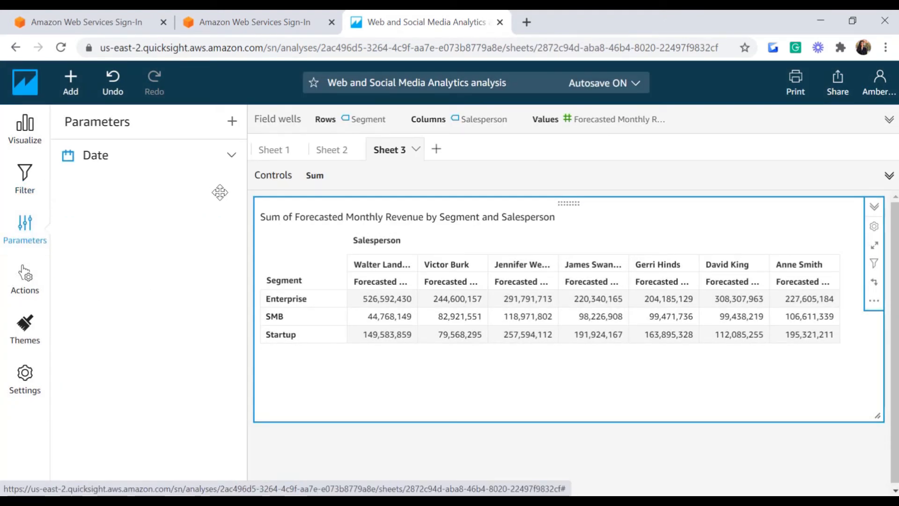
Step: Create a Number parameter named Sum with default value 5000000
{"action": "left_click", "coordinate": [232, 120]}
{"action": "left_click", "coordinate": [331, 197]}
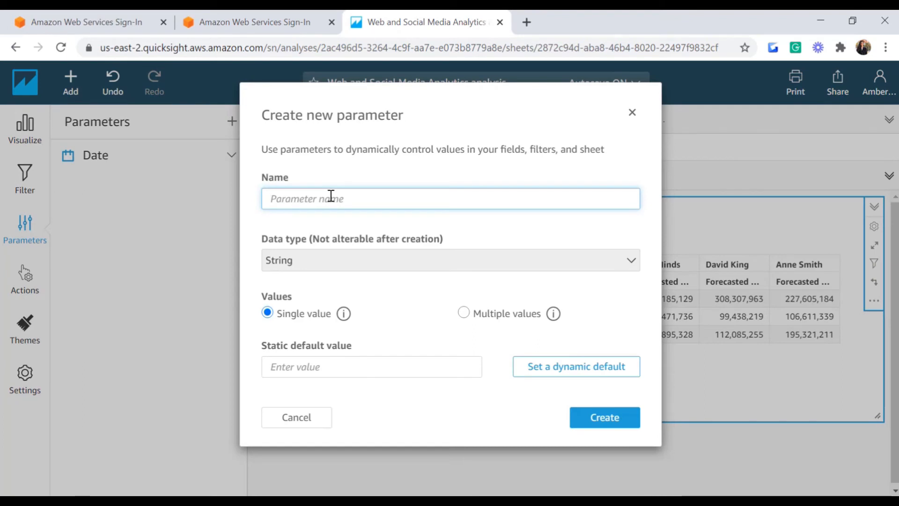
{"action": "type", "text": "S"}
{"action": "left_click", "coordinate": [425, 265]}
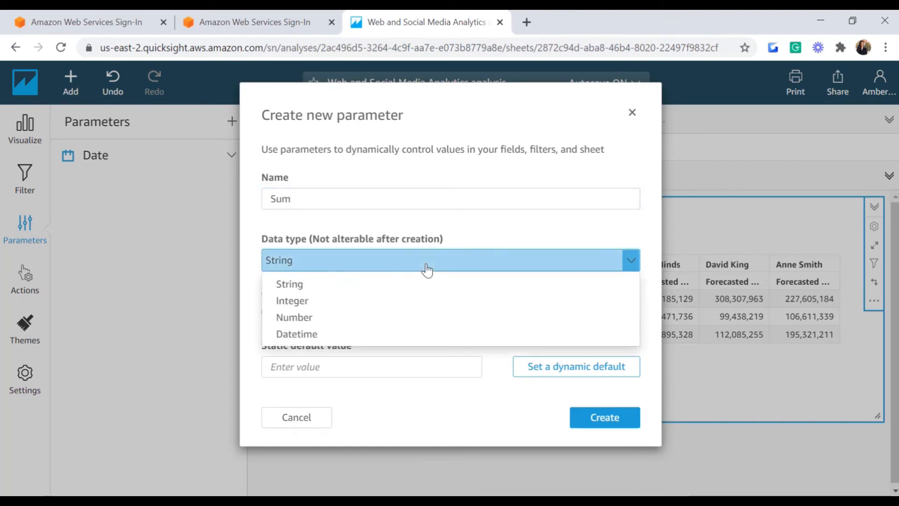
{"action": "left_click", "coordinate": [301, 318]}
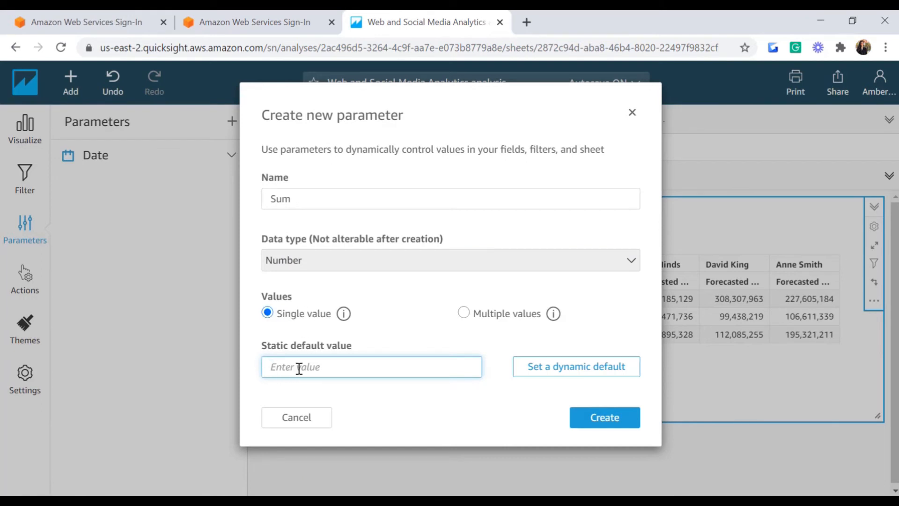
{"action": "type", "text": "5000000"}
{"action": "left_click", "coordinate": [617, 423]}
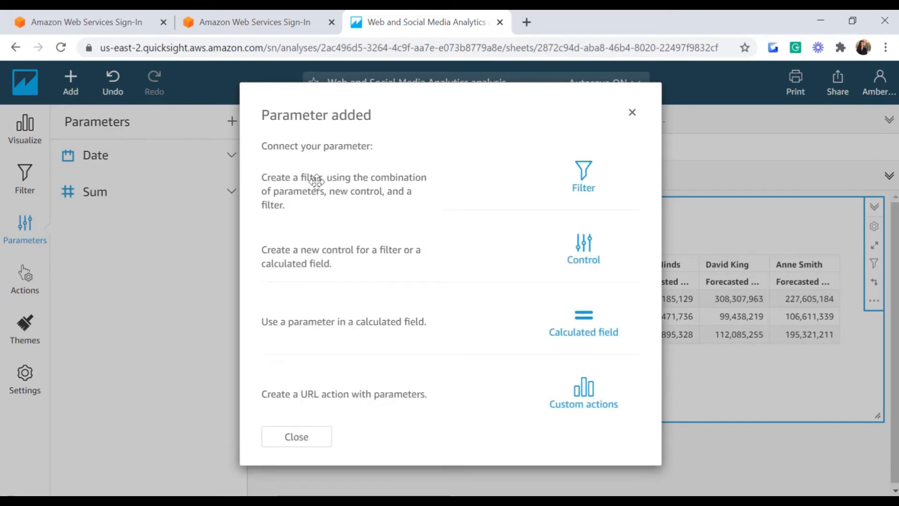
{"action": "left_click", "coordinate": [584, 180]}
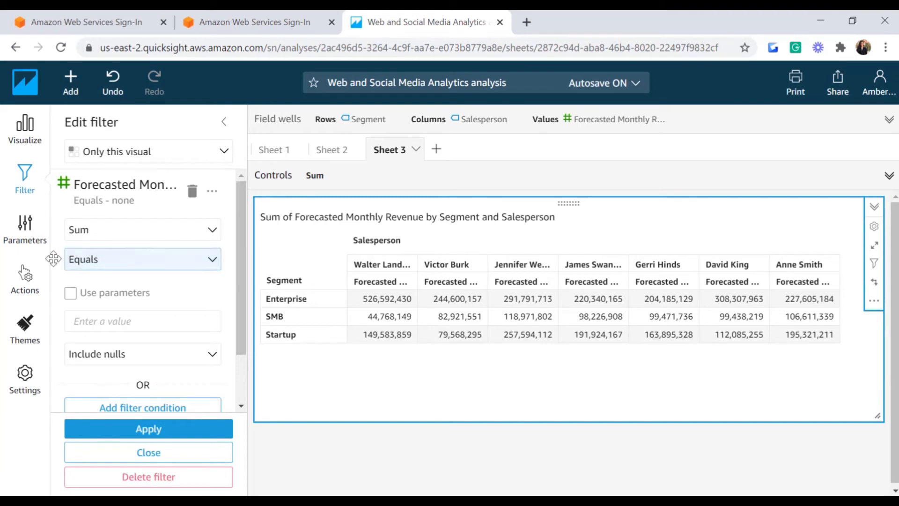
Step: Filter Forecasted Monthly Revenue to Greater than the Sum parameter across all dataset visuals
{"action": "left_click", "coordinate": [213, 262]}
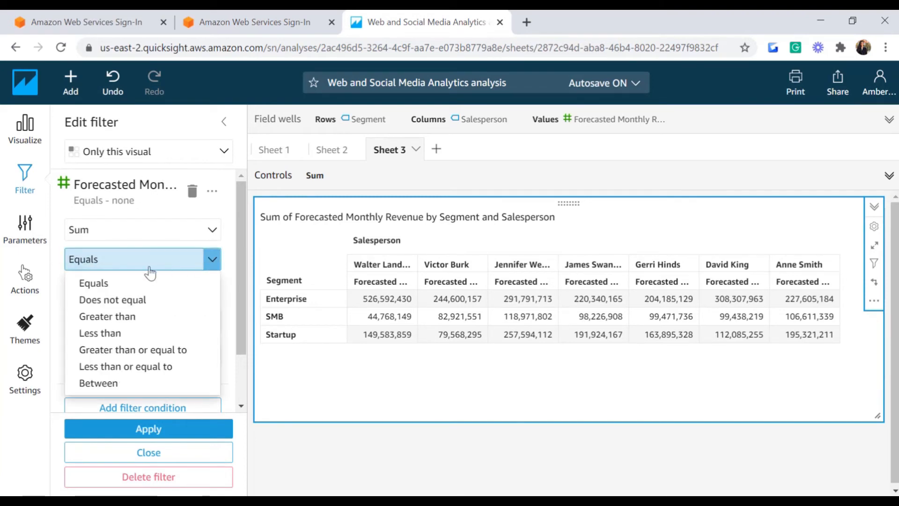
{"action": "left_click", "coordinate": [115, 322]}
{"action": "left_click", "coordinate": [71, 295]}
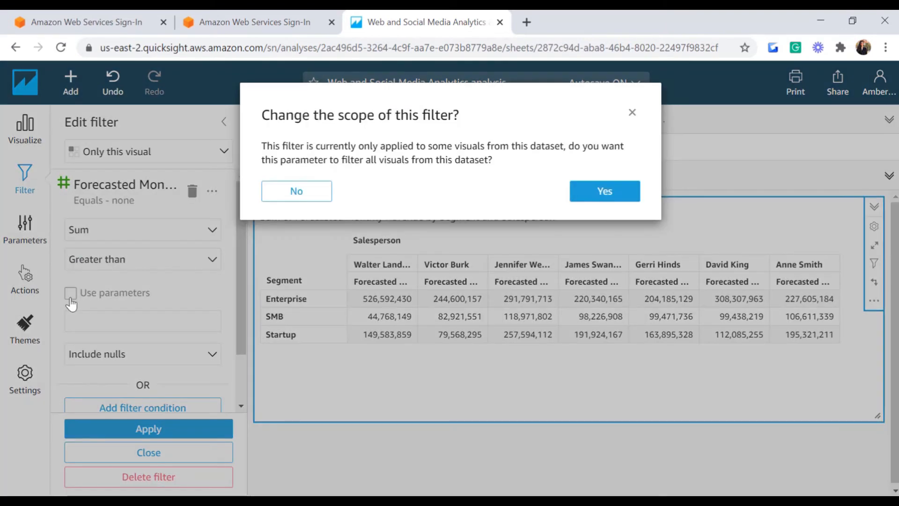
{"action": "left_click", "coordinate": [605, 192]}
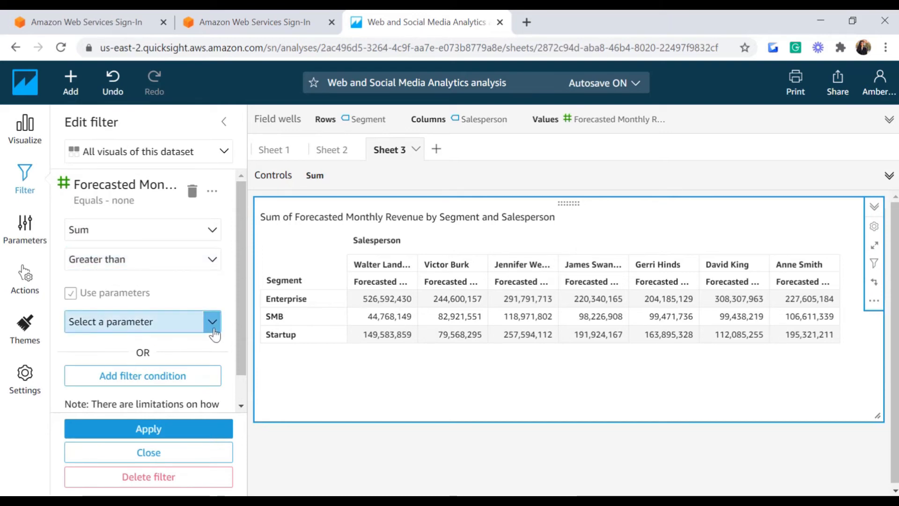
{"action": "left_click", "coordinate": [107, 323]}
{"action": "left_click", "coordinate": [110, 349]}
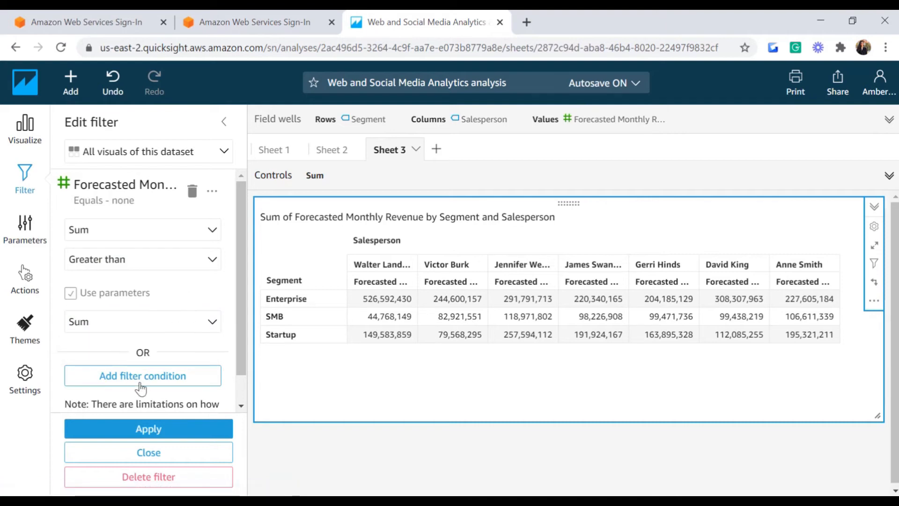
{"action": "left_click", "coordinate": [149, 428]}
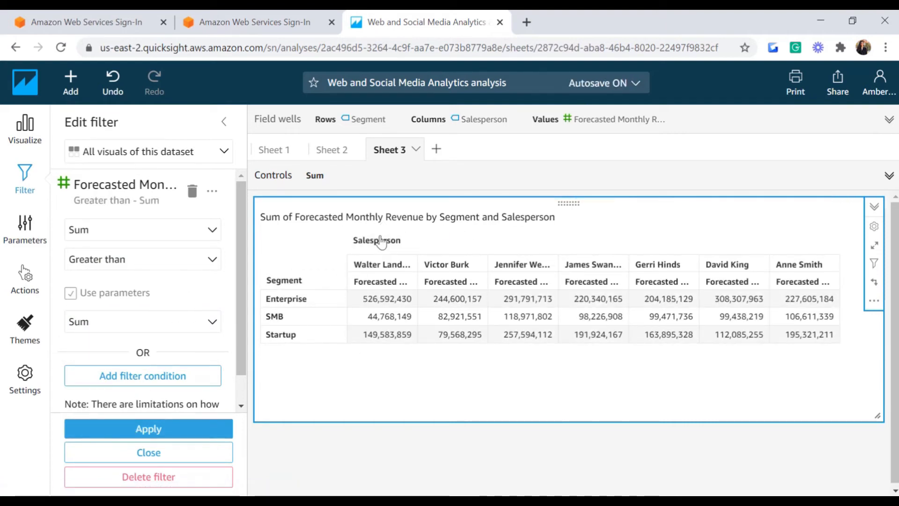
{"action": "left_click", "coordinate": [30, 240]}
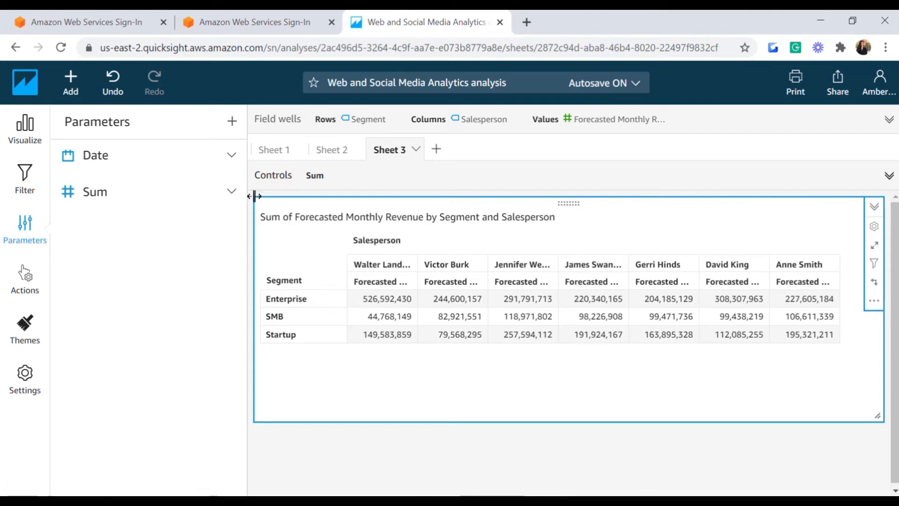
Step: Edit the Sum parameter's static default value so the 44,768,149 SMB cell drops out
{"action": "left_click", "coordinate": [233, 193]}
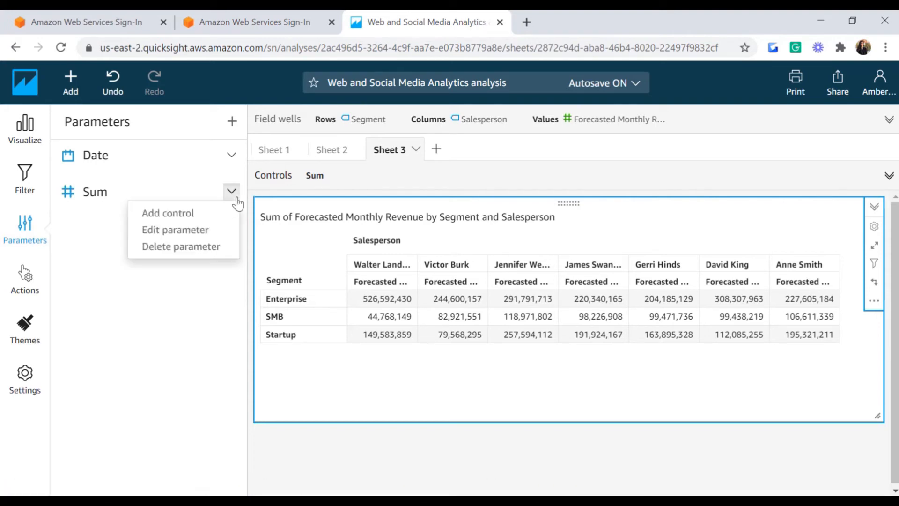
{"action": "left_click", "coordinate": [167, 231]}
{"action": "left_click", "coordinate": [315, 372]}
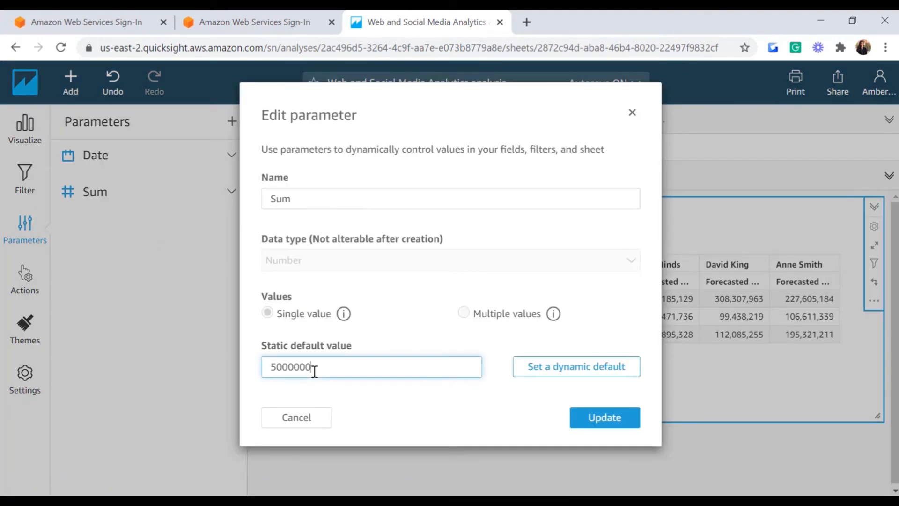
{"action": "key", "text": "Return"}
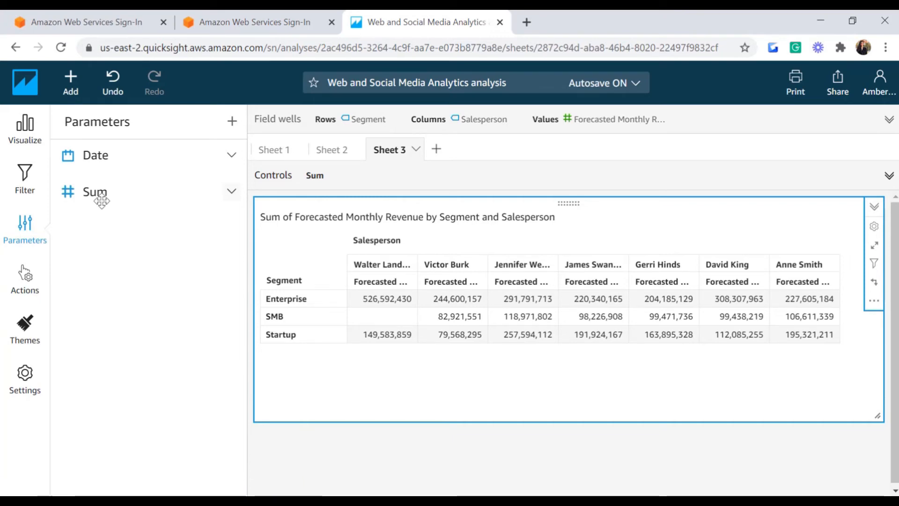
{"action": "left_click", "coordinate": [231, 191]}
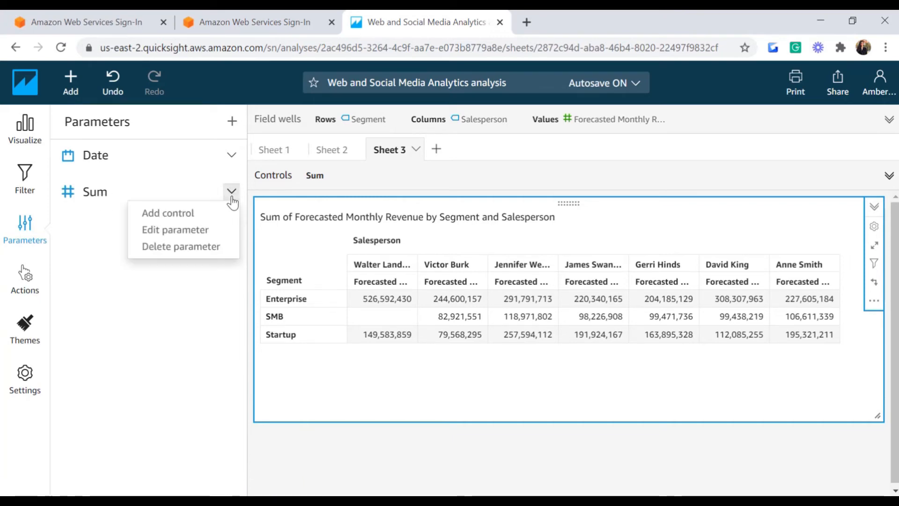
Step: Add a Select Number slider for Sum: minimum 100000, maximum 600000000, step 50000000
{"action": "left_click", "coordinate": [202, 214]}
{"action": "type", "text": "S"}
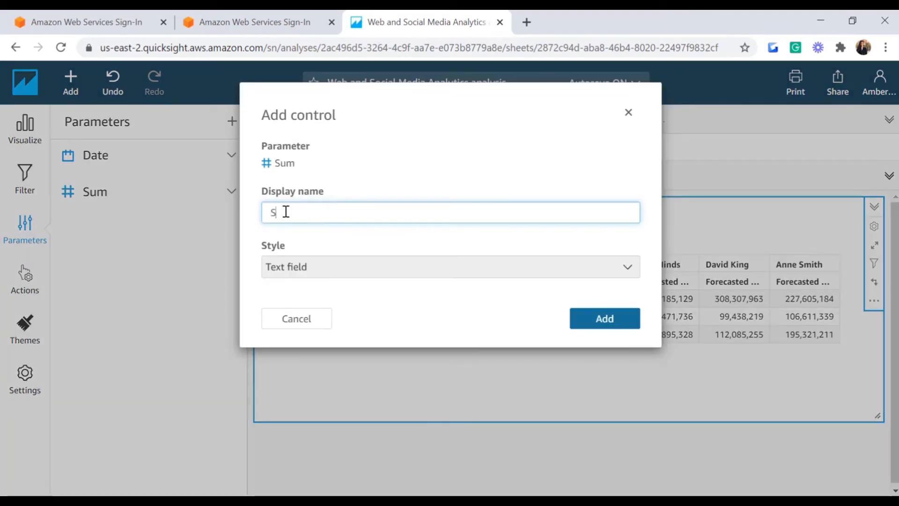
{"action": "type", "text": "elect Number"}
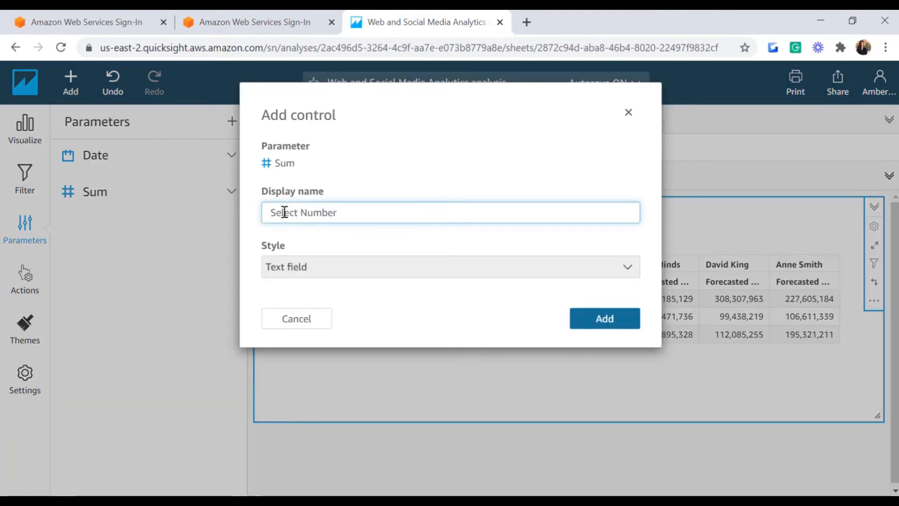
{"action": "left_click", "coordinate": [628, 267]}
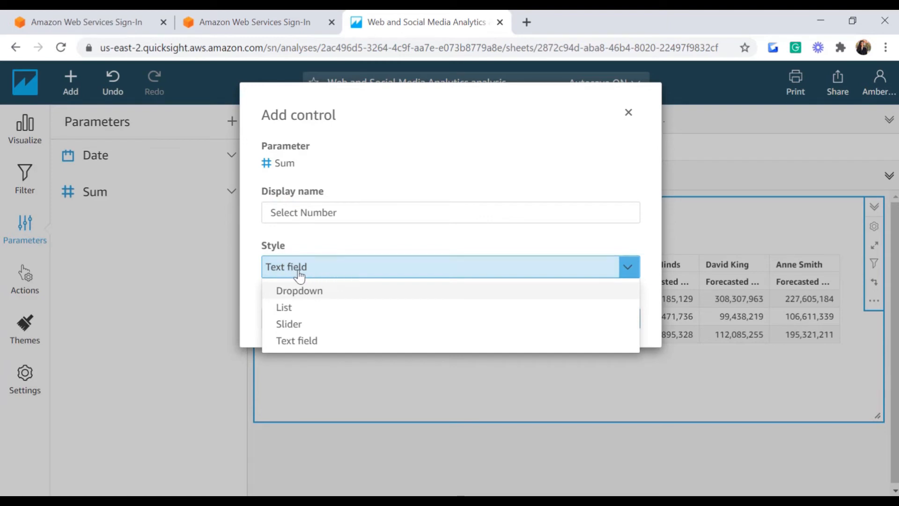
{"action": "left_click", "coordinate": [289, 324]}
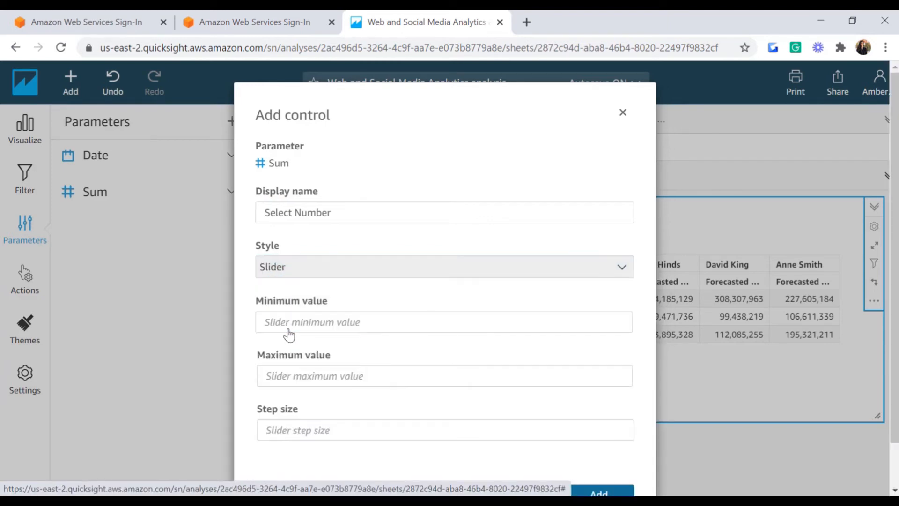
{"action": "left_click", "coordinate": [279, 314]}
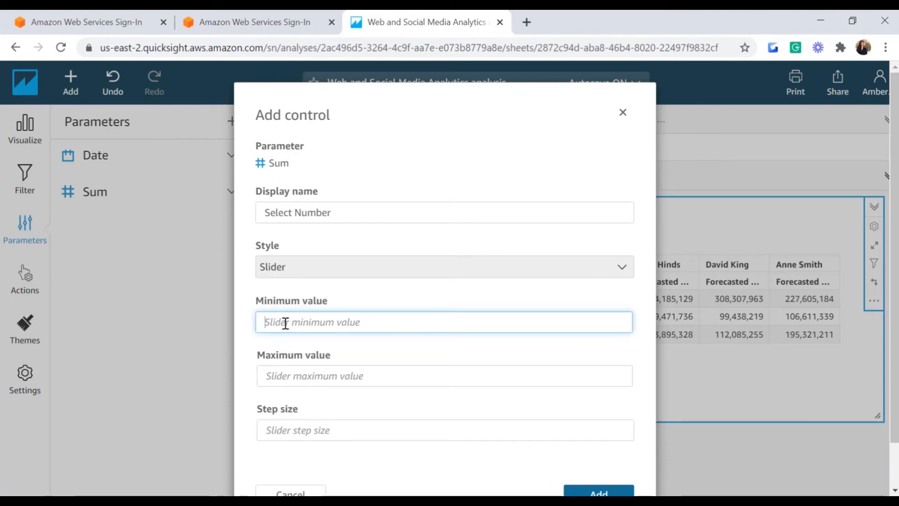
{"action": "type", "text": "100000"}
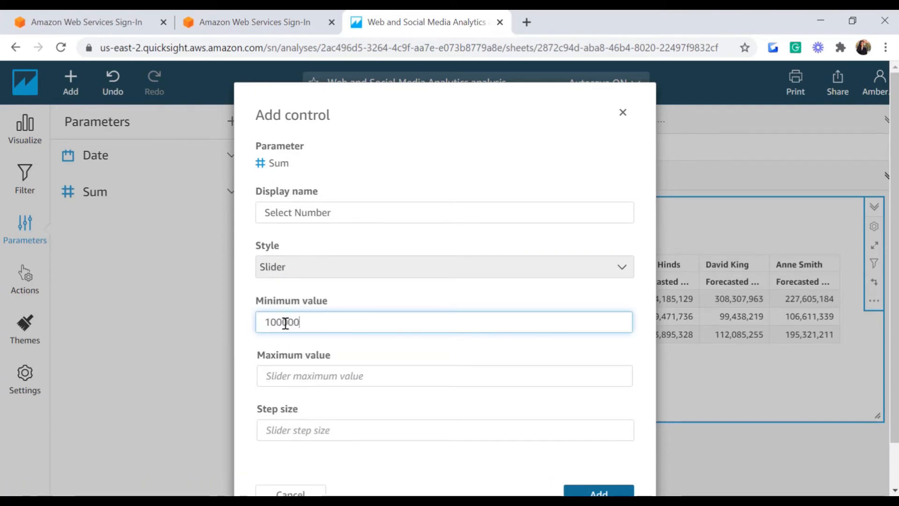
{"action": "left_click", "coordinate": [334, 377]}
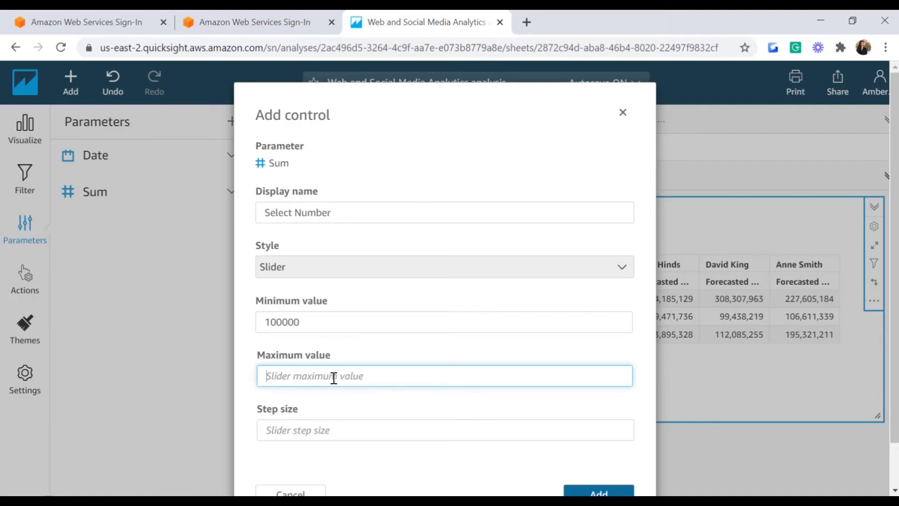
{"action": "type", "text": "600000000"}
{"action": "left_click", "coordinate": [297, 433]}
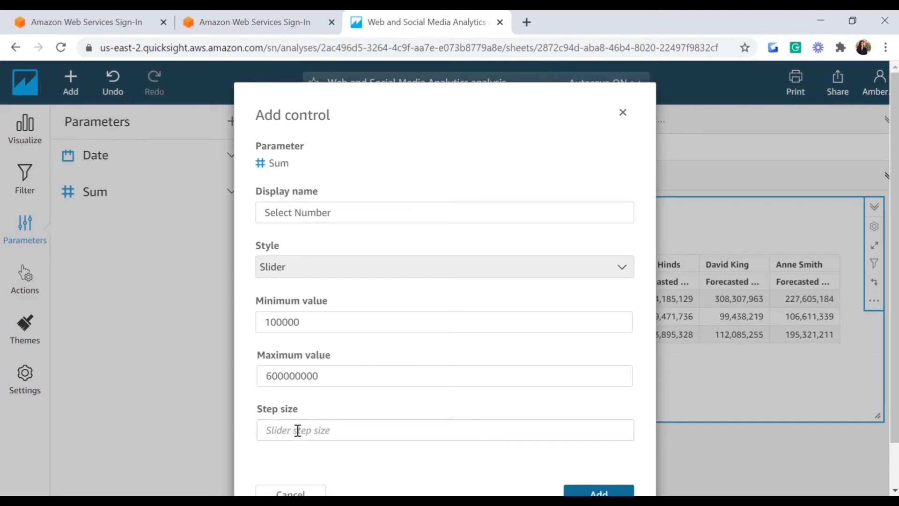
{"action": "type", "text": "50000000"}
{"action": "left_click", "coordinate": [599, 491]}
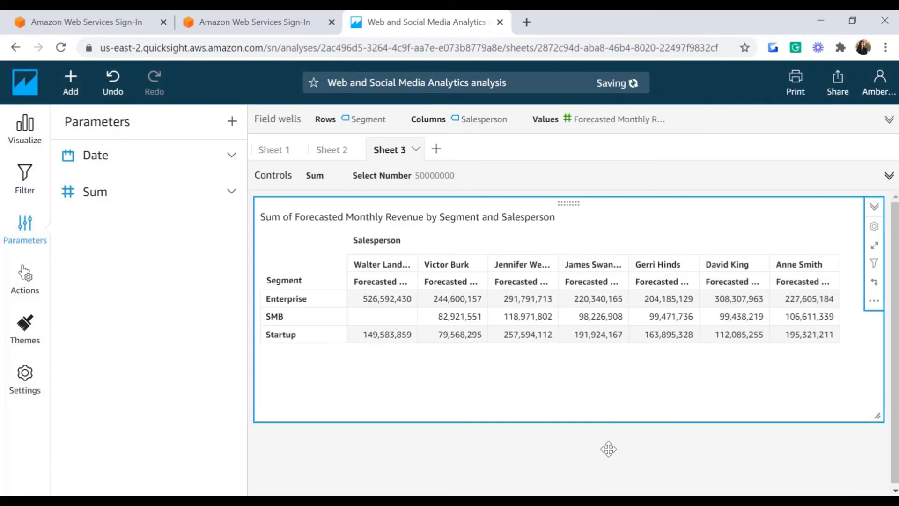
Step: Drag the Select Number slider to 100000, leaving only the Enterprise and Startup rows
{"action": "left_click", "coordinate": [388, 184]}
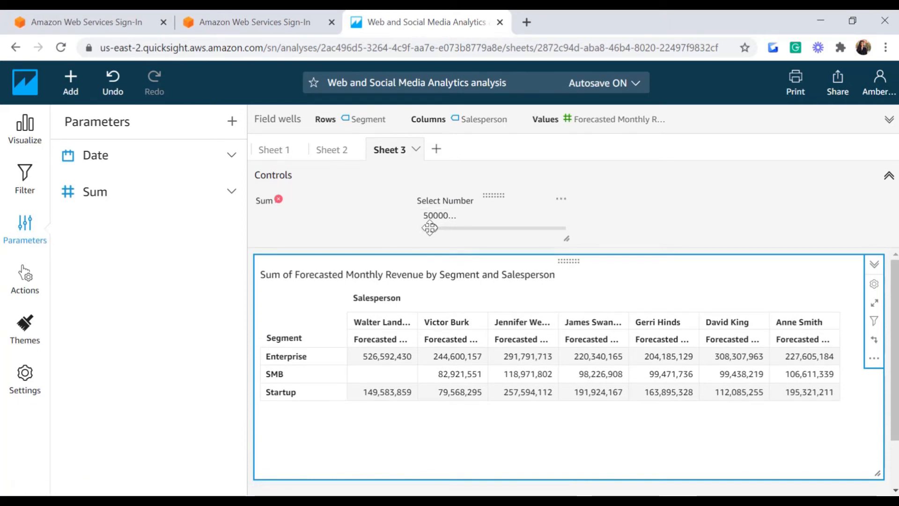
{"action": "left_click_drag", "start_coordinate": [434, 227], "coordinate": [458, 229]}
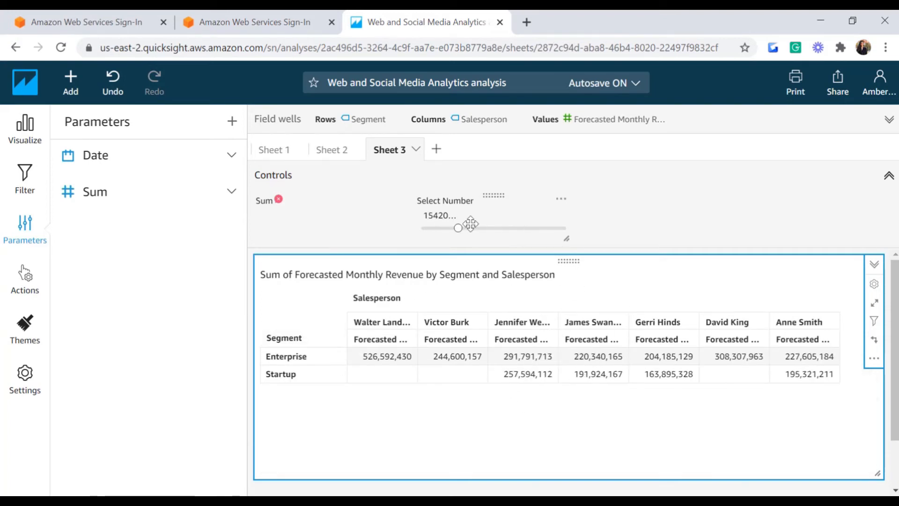
{"action": "left_click_drag", "start_coordinate": [458, 228], "coordinate": [414, 228]}
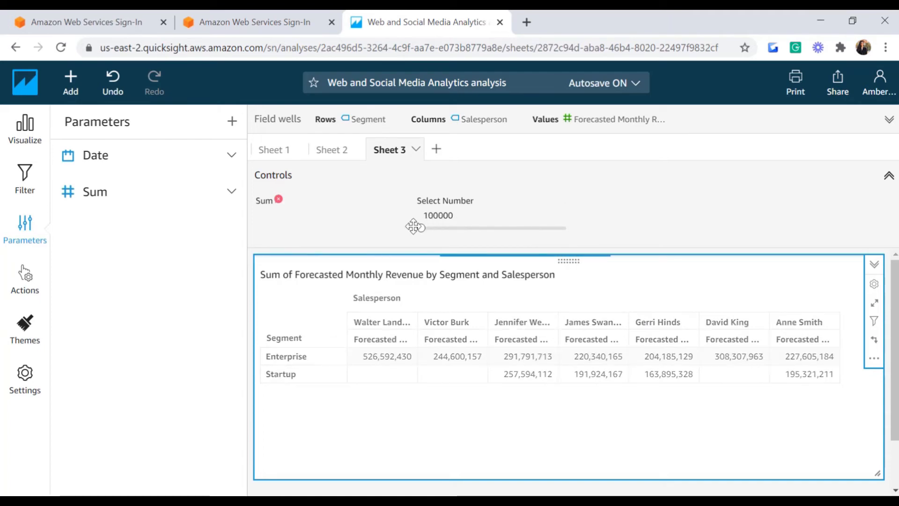
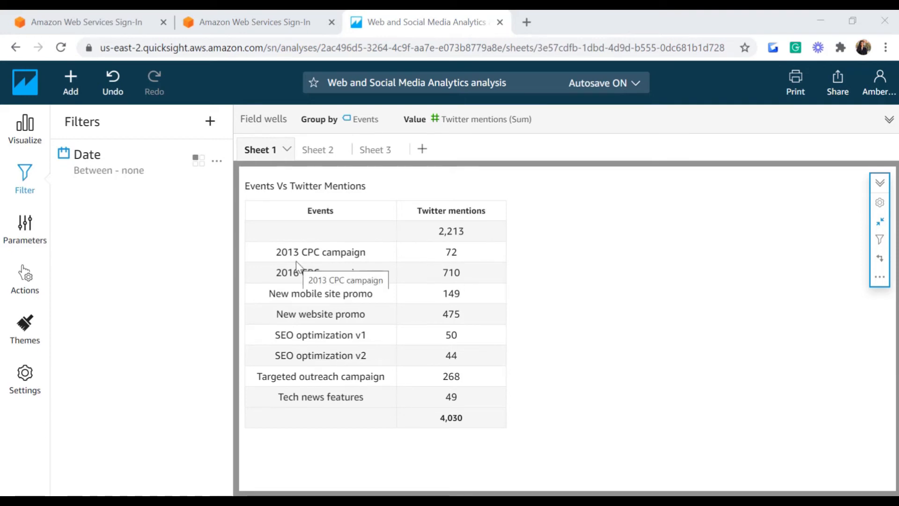
Step: Add a new filter on the Events field for the Twitter mentions table
{"action": "left_click", "coordinate": [21, 191]}
{"action": "left_click", "coordinate": [20, 184]}
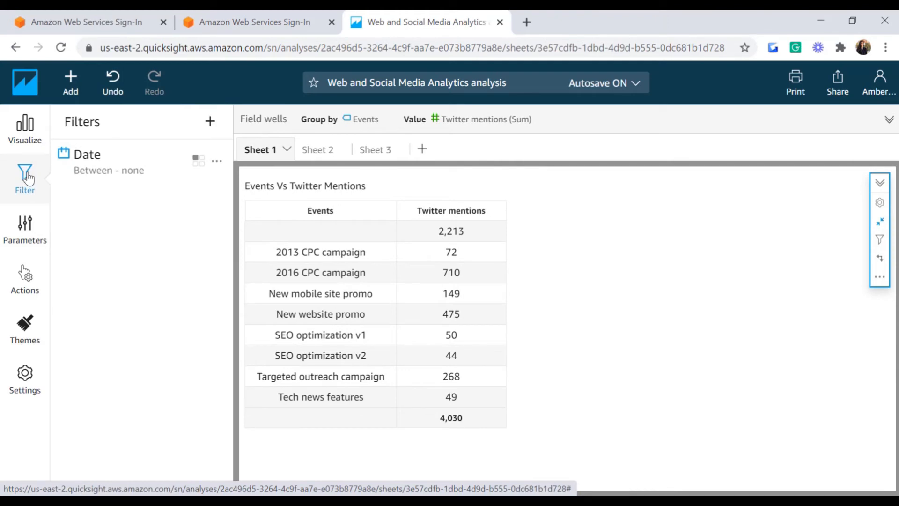
{"action": "left_click", "coordinate": [210, 120]}
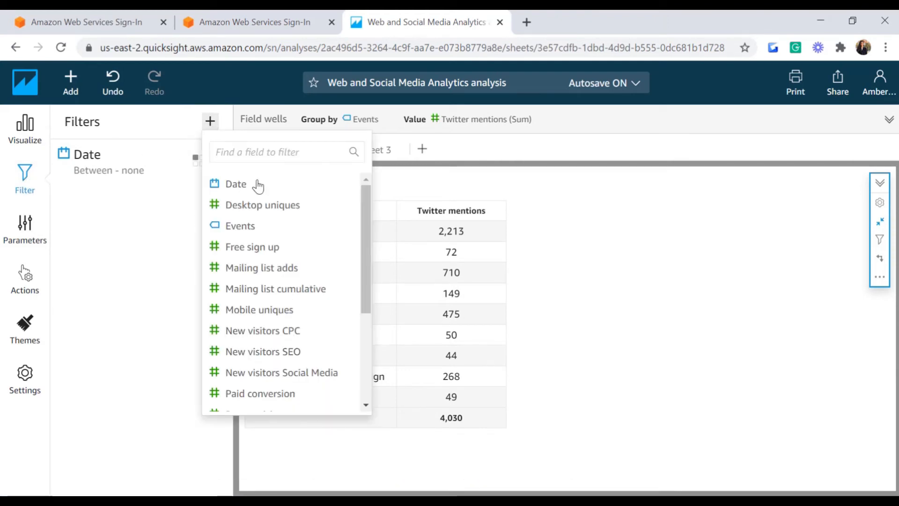
{"action": "left_click", "coordinate": [237, 230]}
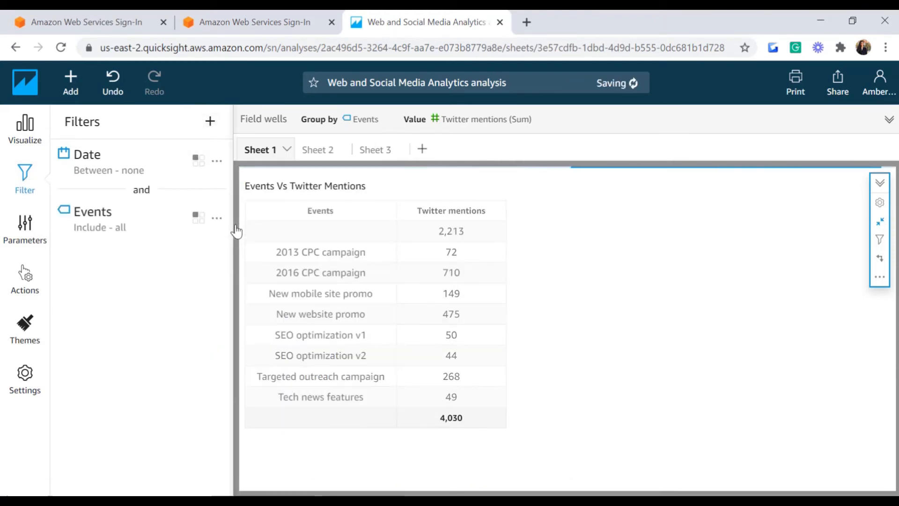
Step: Make the Events filter a custom Contains condition that uses parameters, kept to this table
{"action": "left_click", "coordinate": [203, 222]}
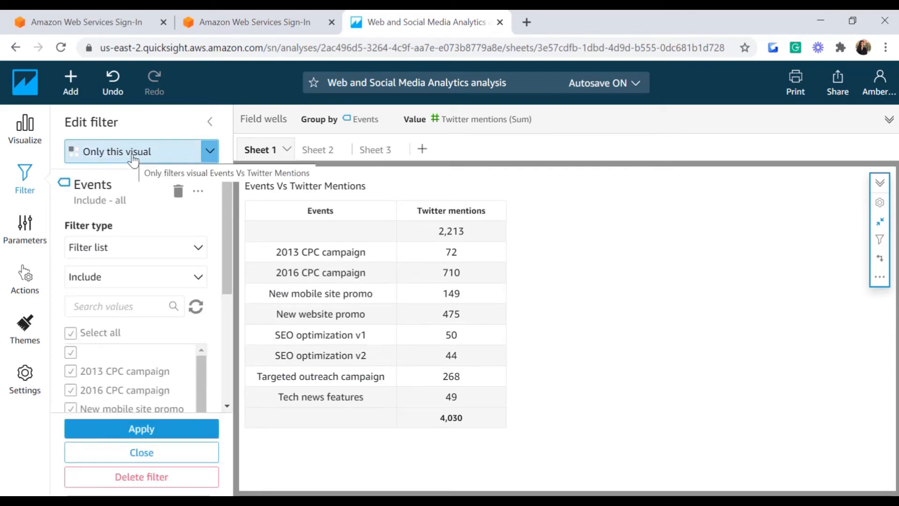
{"action": "left_click", "coordinate": [197, 253]}
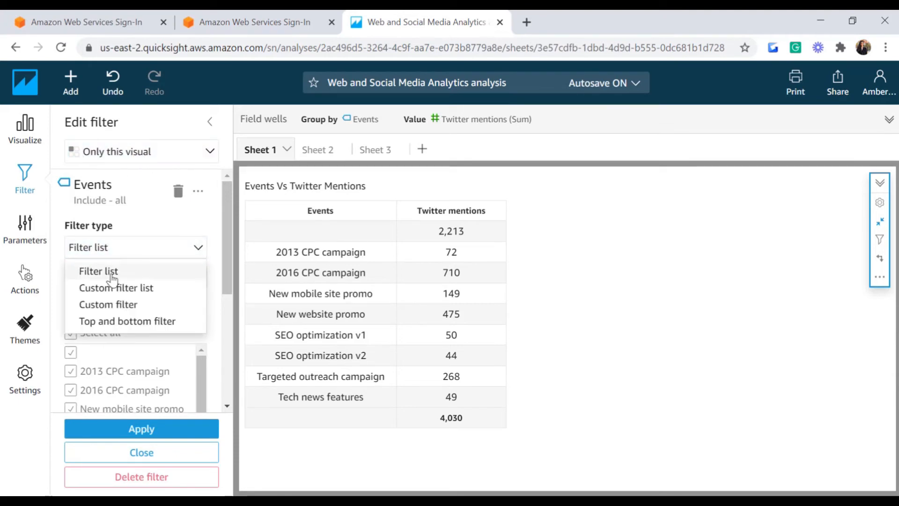
{"action": "left_click", "coordinate": [126, 305]}
{"action": "left_click", "coordinate": [89, 281]}
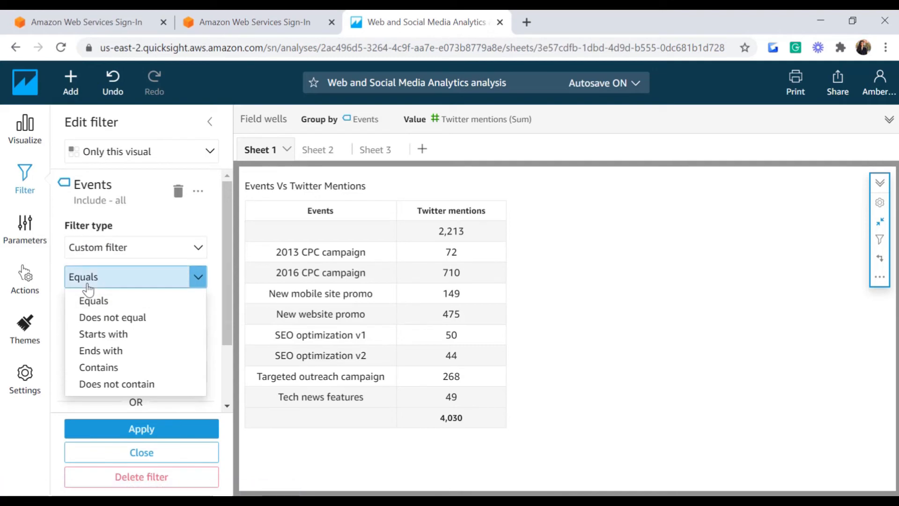
{"action": "left_click", "coordinate": [110, 370]}
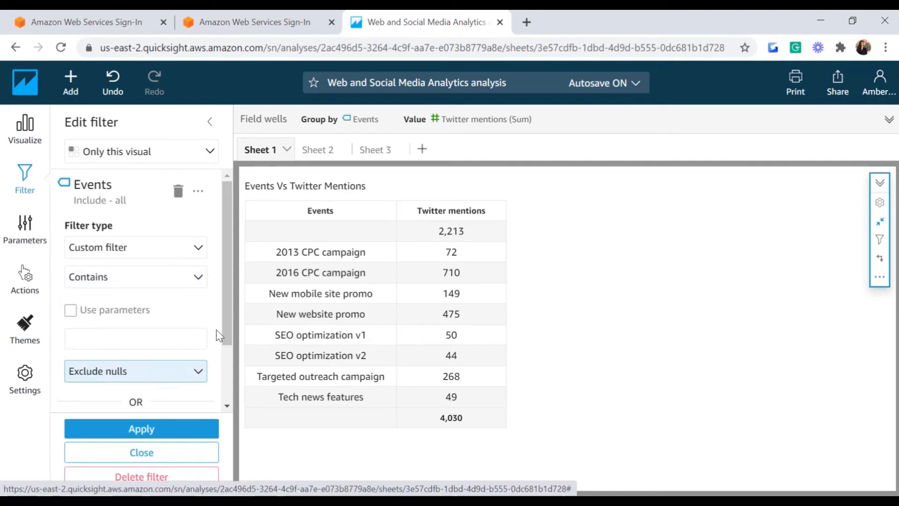
{"action": "left_click", "coordinate": [71, 311]}
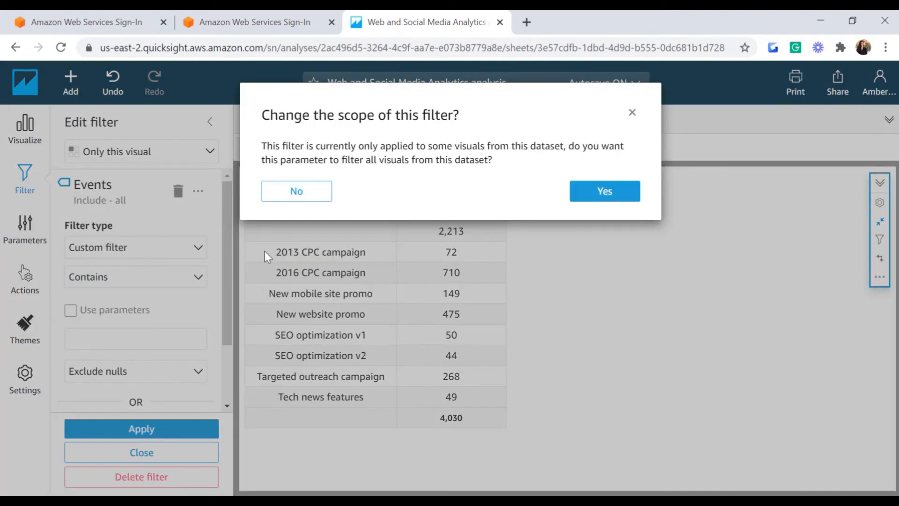
{"action": "left_click", "coordinate": [327, 198]}
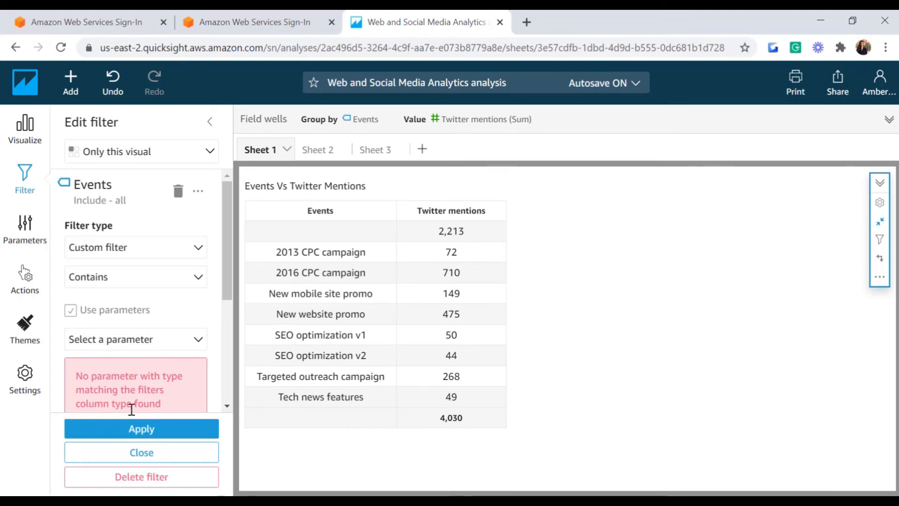
Step: Create a parameter named Substring with default value New
{"action": "left_click", "coordinate": [37, 239]}
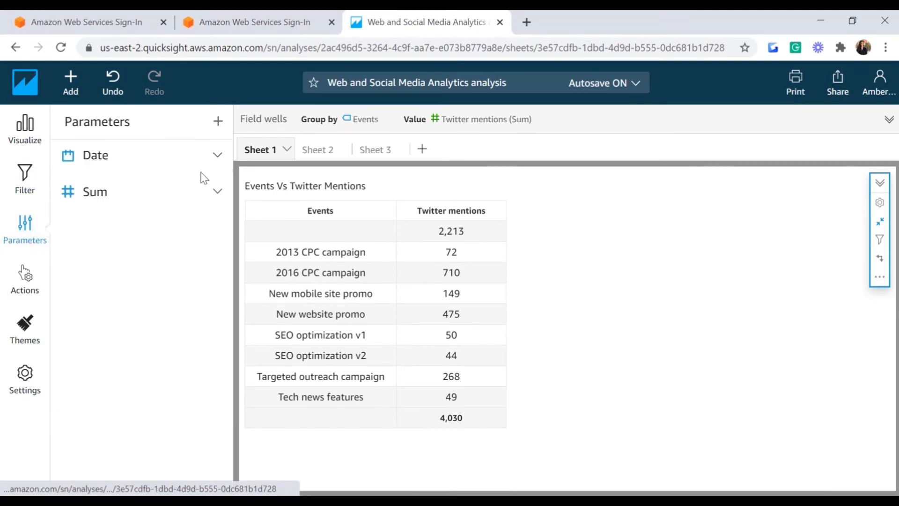
{"action": "left_click", "coordinate": [218, 121]}
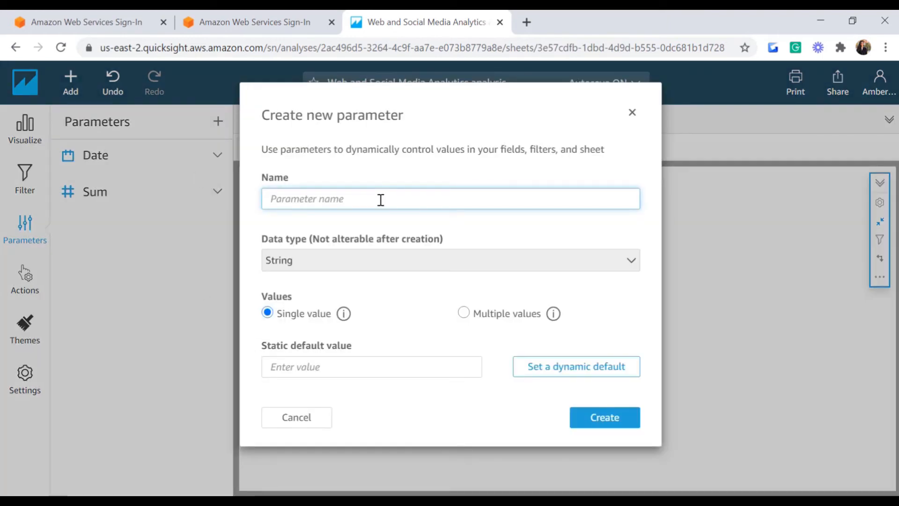
{"action": "type", "text": "Substring"}
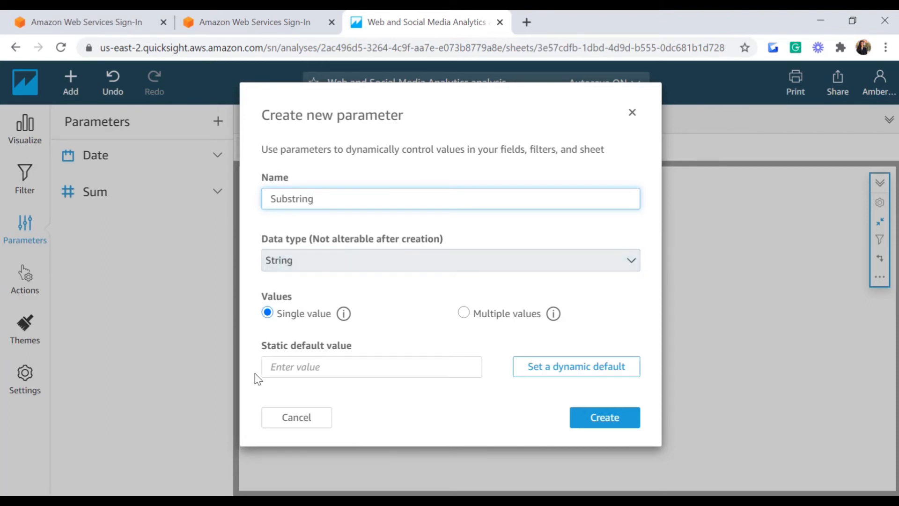
{"action": "left_click", "coordinate": [300, 367]}
{"action": "type", "text": "New"}
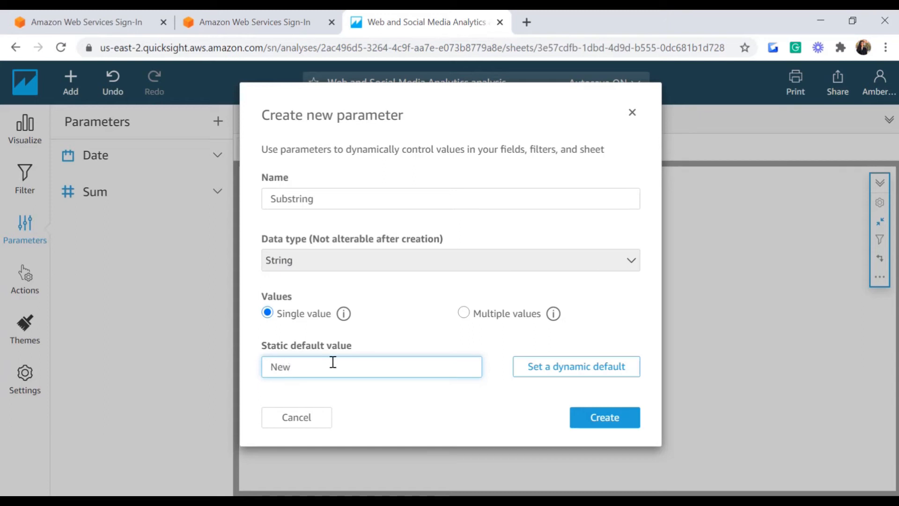
{"action": "left_click", "coordinate": [582, 422]}
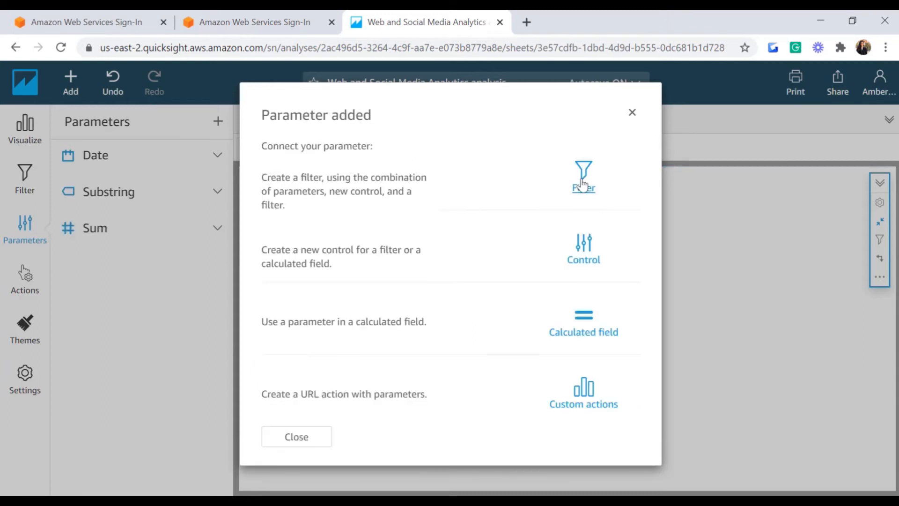
Step: Apply the Events Contains filter with the Substring parameter, leaving two New promos totalling 624
{"action": "left_click", "coordinate": [582, 184]}
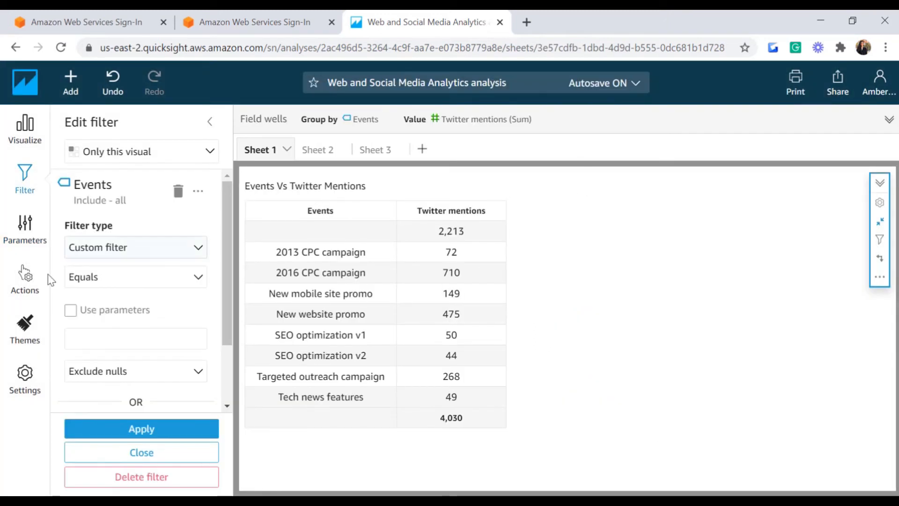
{"action": "left_click", "coordinate": [196, 279]}
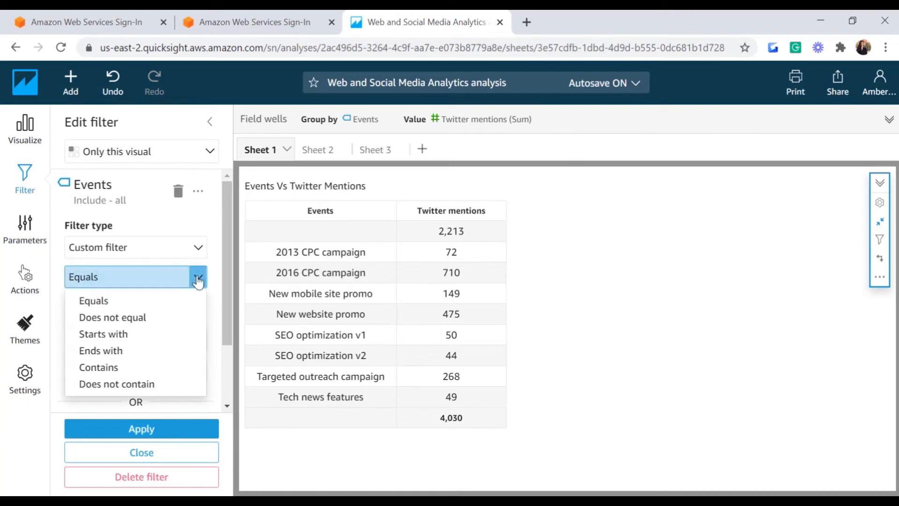
{"action": "left_click", "coordinate": [100, 368]}
{"action": "left_click", "coordinate": [71, 310]}
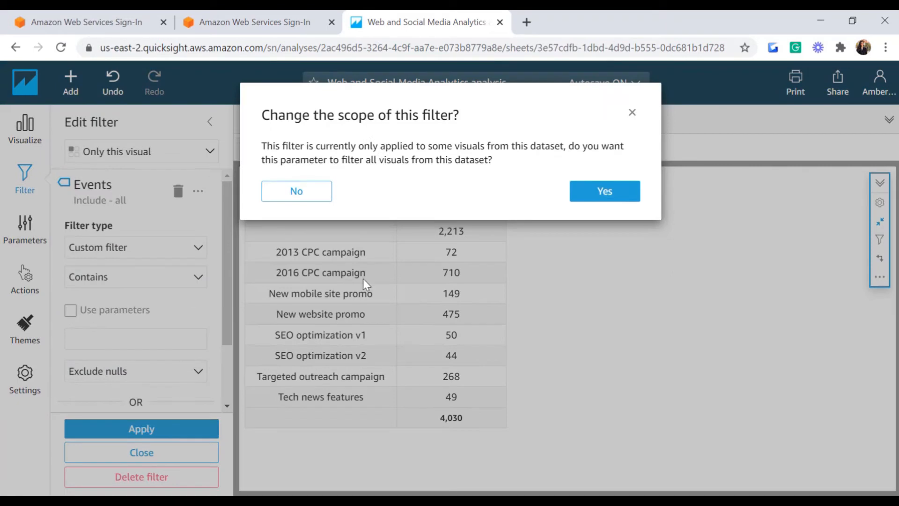
{"action": "left_click", "coordinate": [309, 193]}
{"action": "left_click", "coordinate": [128, 338]}
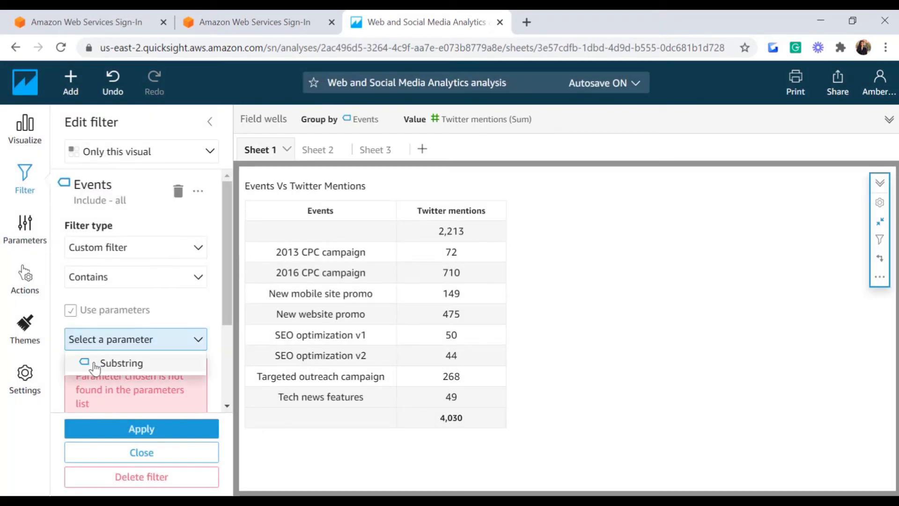
{"action": "left_click", "coordinate": [122, 364]}
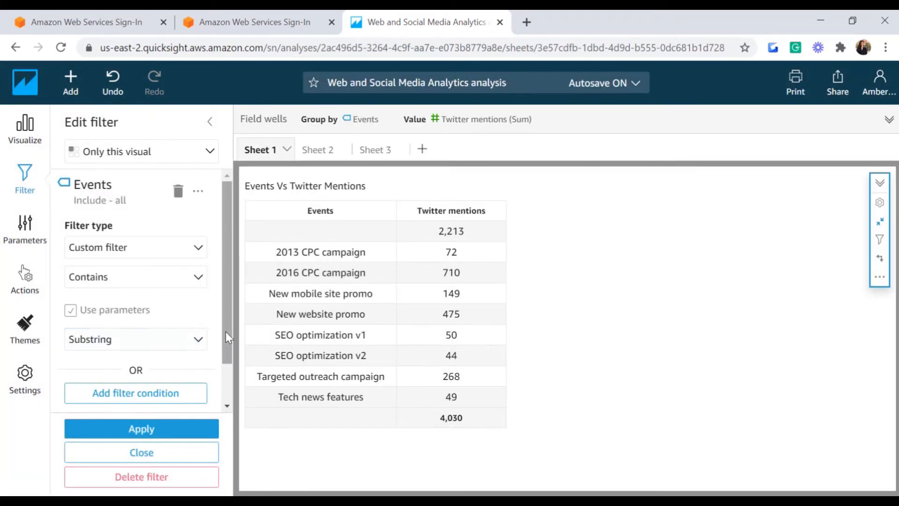
{"action": "scroll", "coordinate": [222, 319], "scroll_direction": "down", "scroll_amount": 1}
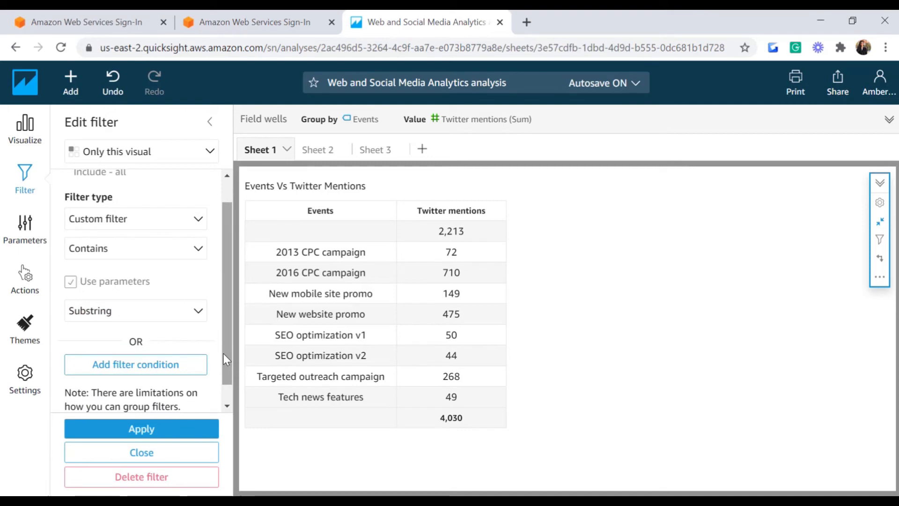
{"action": "left_click", "coordinate": [94, 429]}
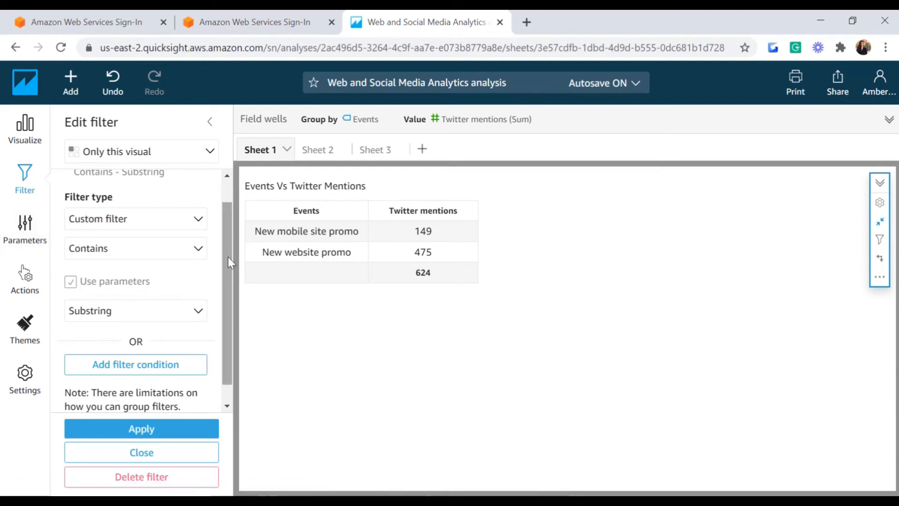
{"action": "scroll", "coordinate": [229, 257], "scroll_direction": "up", "scroll_amount": 1}
Step: Add a dropdown control for the Substring parameter titled 'Select Substring'
{"action": "left_click", "coordinate": [21, 230]}
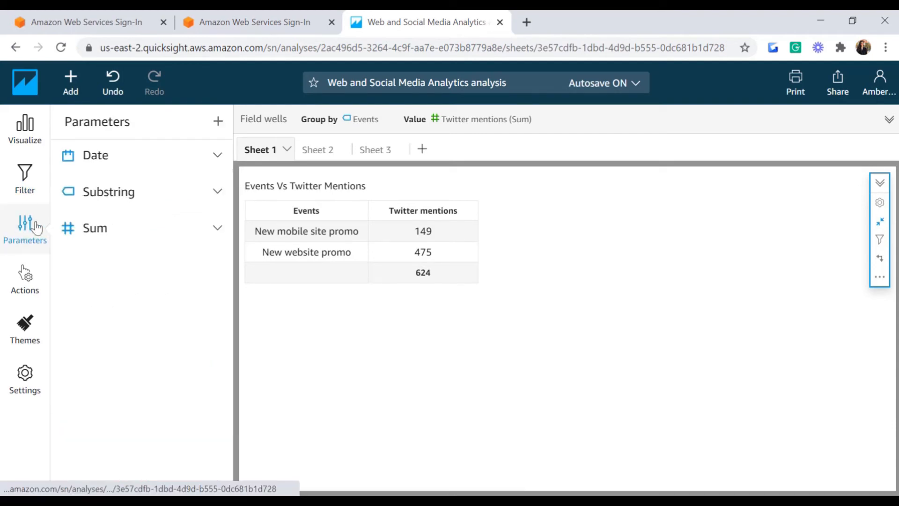
{"action": "left_click", "coordinate": [217, 193]}
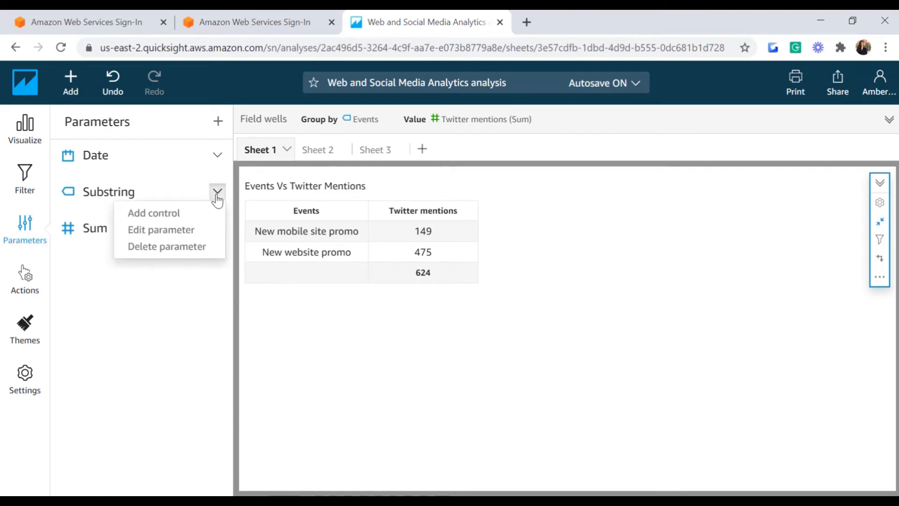
{"action": "left_click", "coordinate": [150, 214]}
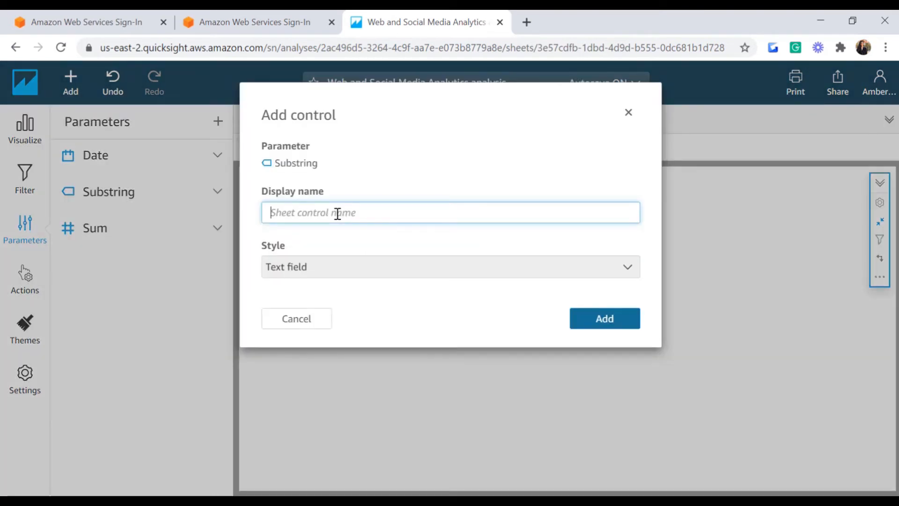
{"action": "type", "text": "Select Substring"}
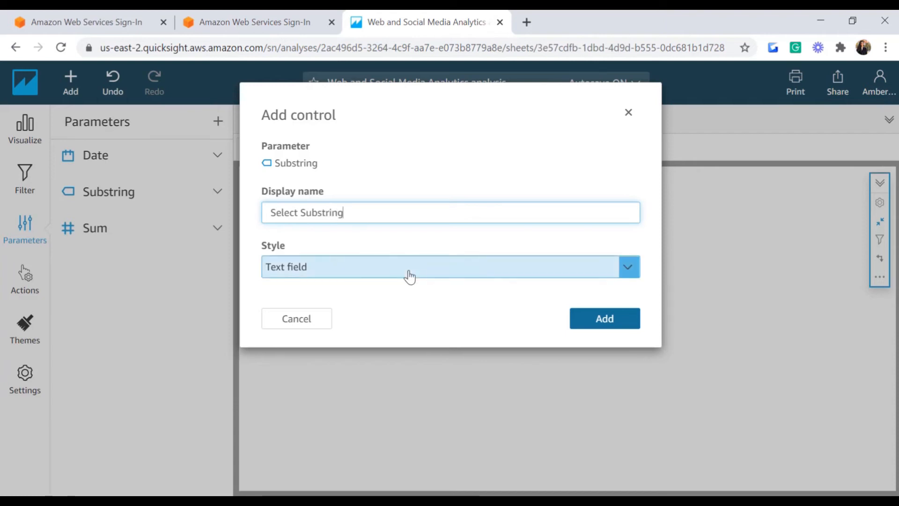
{"action": "left_click", "coordinate": [407, 274]}
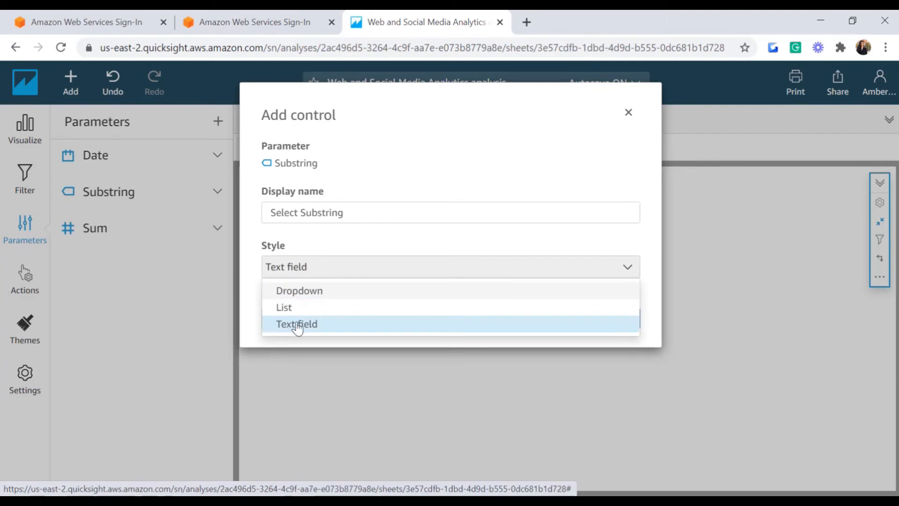
{"action": "left_click", "coordinate": [288, 297]}
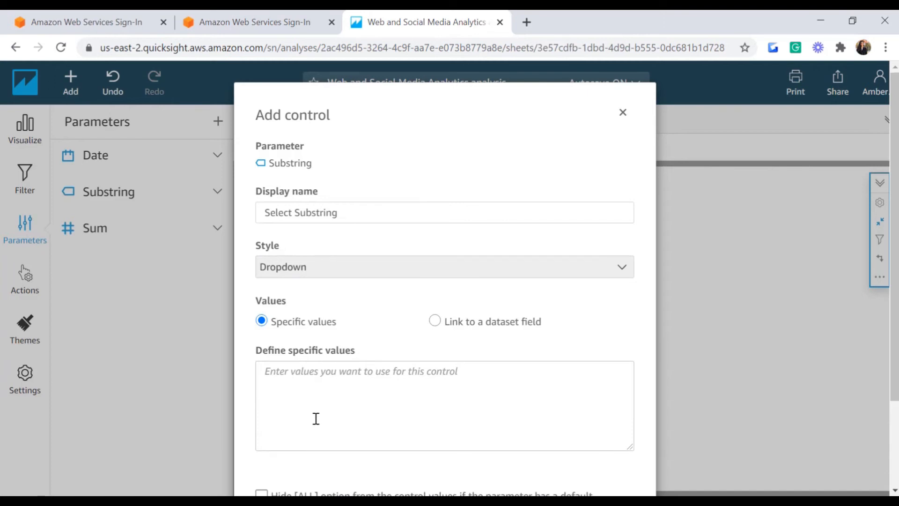
Step: List New, promo and mobile as the dropdown's specific values and add the control
{"action": "left_click", "coordinate": [309, 371]}
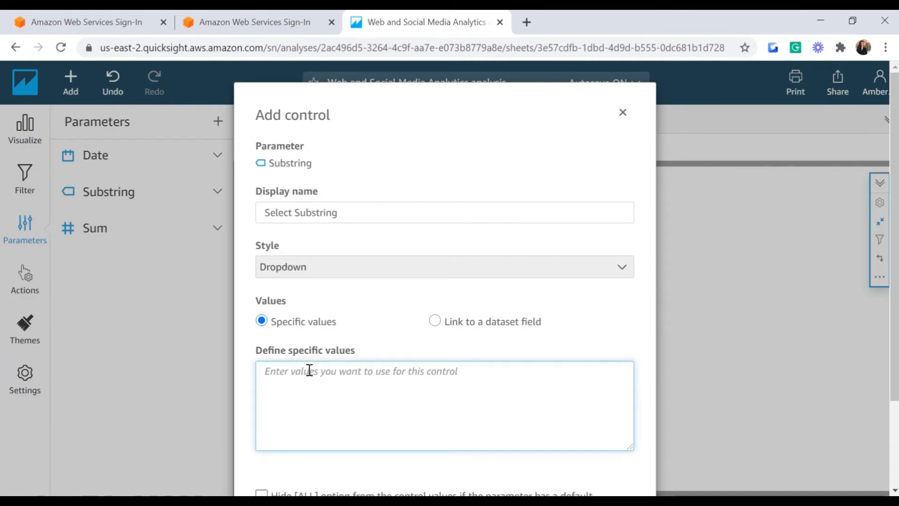
{"action": "type", "text": "New"}
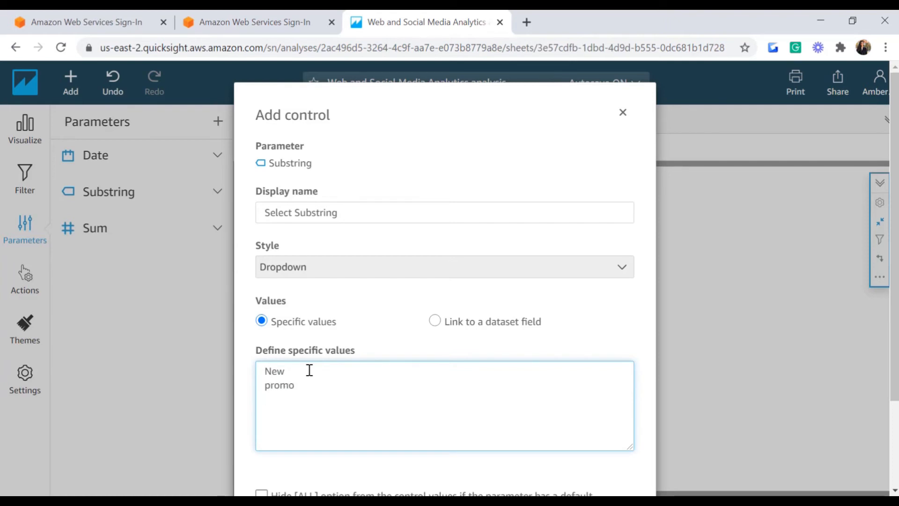
{"action": "type", "text": "promo mob"}
{"action": "left_click_drag", "start_coordinate": [897, 242], "coordinate": [898, 331]}
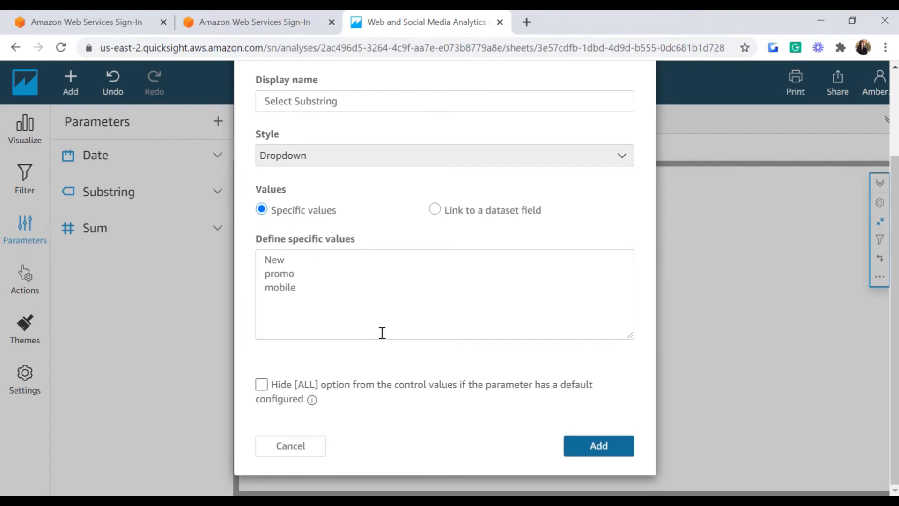
{"action": "left_click_drag", "start_coordinate": [308, 185], "coordinate": [310, 179]}
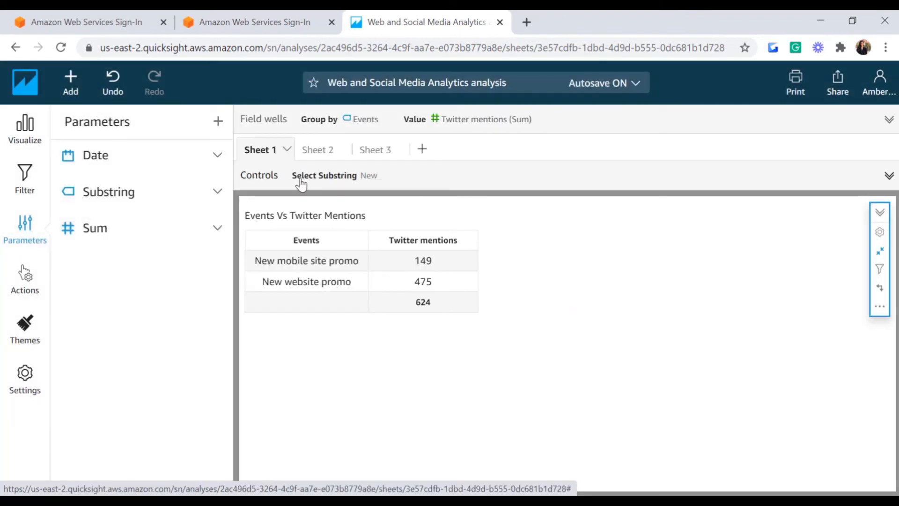
Step: Set Select Substring to promo, then mobile, then [ALL] so the table totals 4,030
{"action": "left_click", "coordinate": [335, 181]}
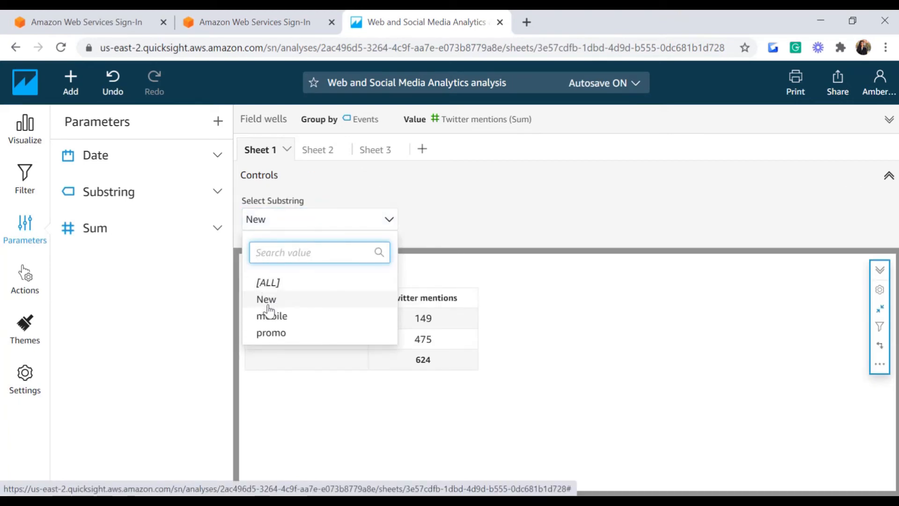
{"action": "left_click", "coordinate": [276, 333]}
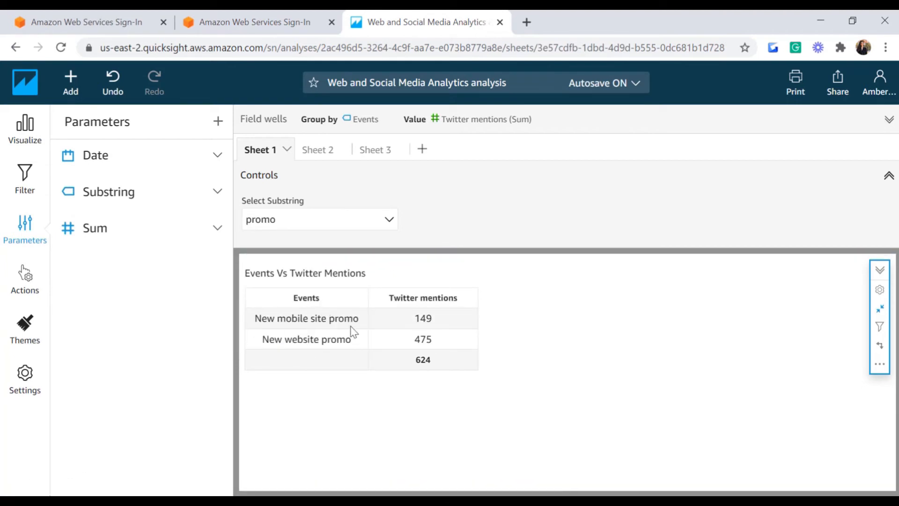
{"action": "left_click", "coordinate": [389, 219]}
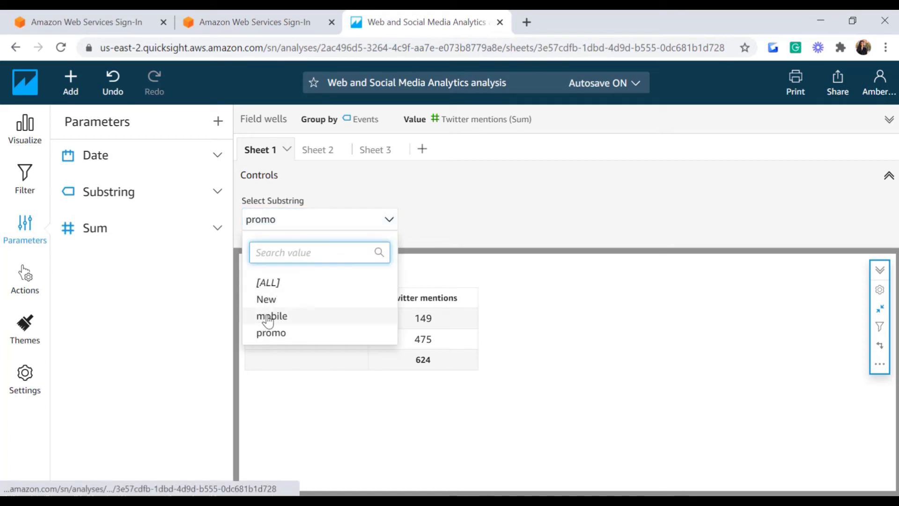
{"action": "left_click", "coordinate": [263, 316]}
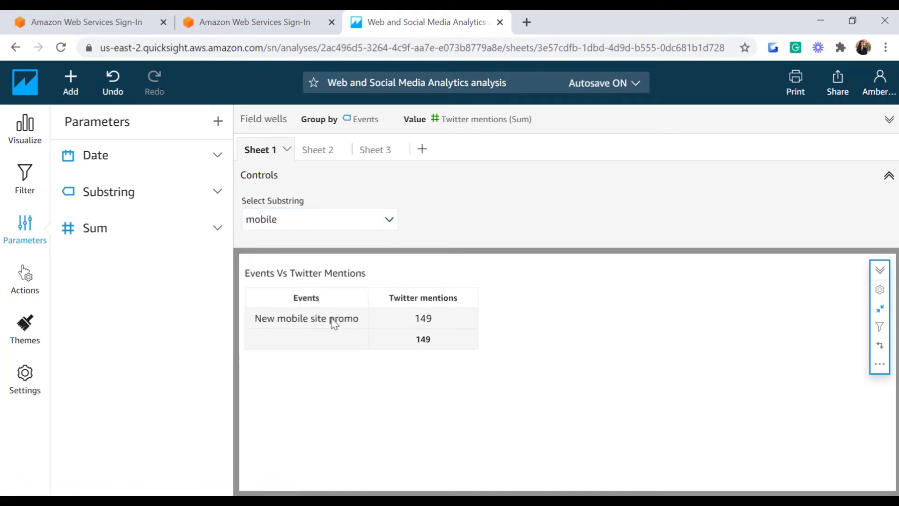
{"action": "left_click", "coordinate": [390, 224]}
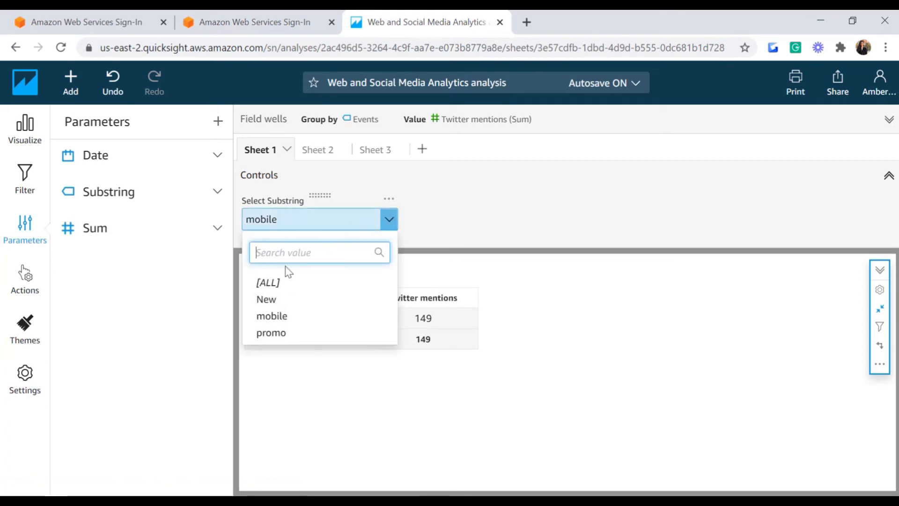
{"action": "left_click", "coordinate": [268, 284]}
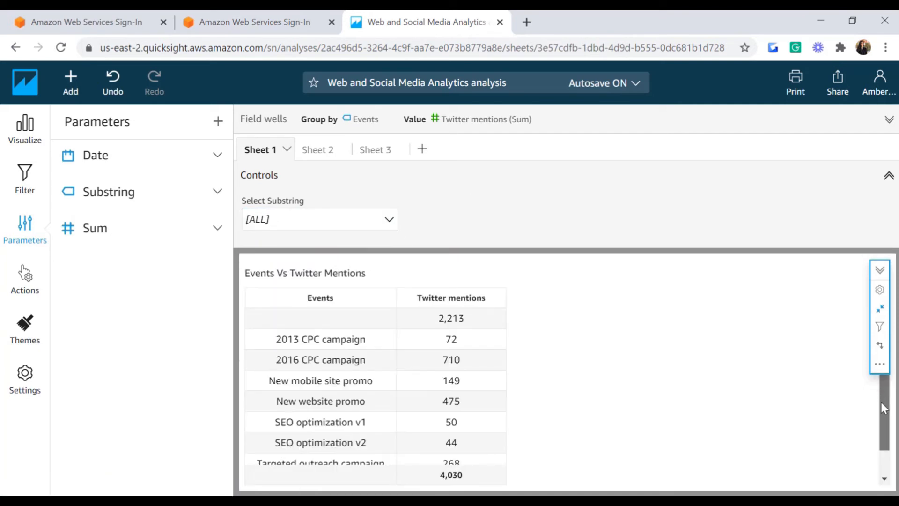
{"action": "scroll", "coordinate": [888, 447], "scroll_direction": "down", "scroll_amount": 1}
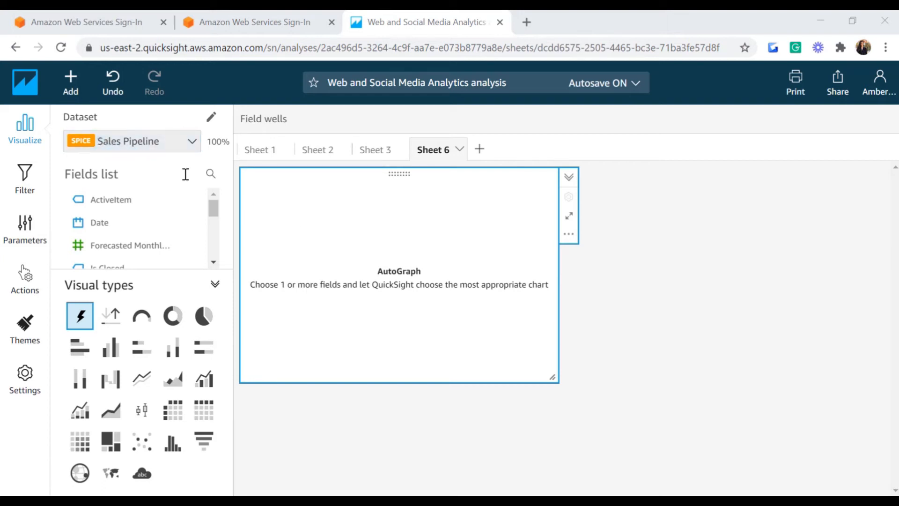
Step: Make the Sheet 6 visual a pie chart of record count grouped by Region
{"action": "left_click_drag", "start_coordinate": [214, 207], "coordinate": [215, 238]}
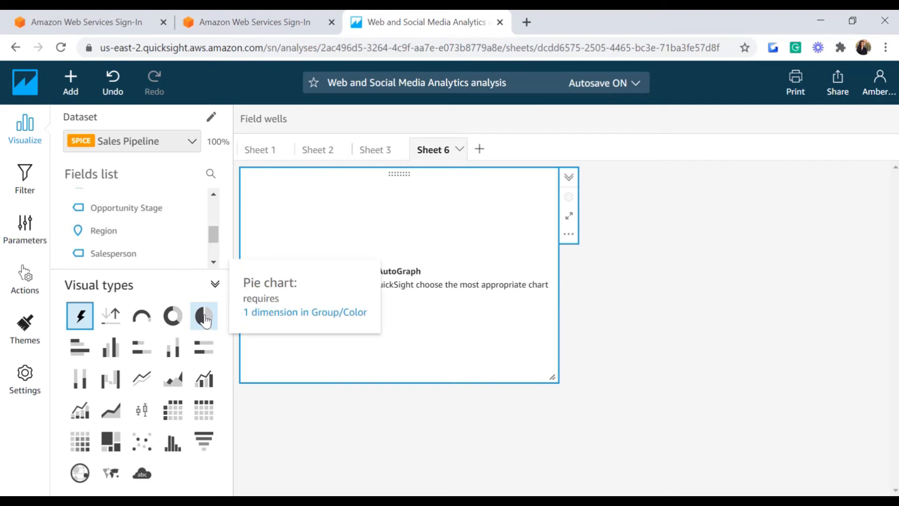
{"action": "left_click", "coordinate": [205, 317]}
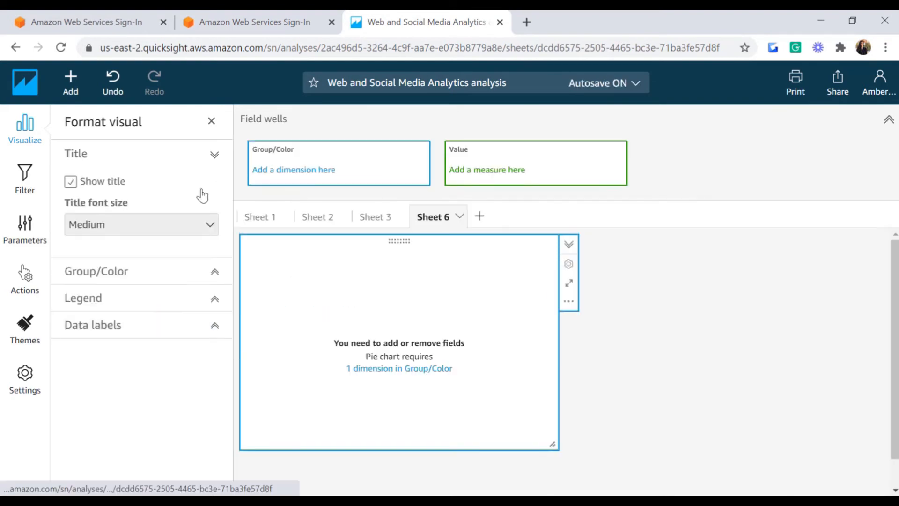
{"action": "left_click", "coordinate": [24, 133]}
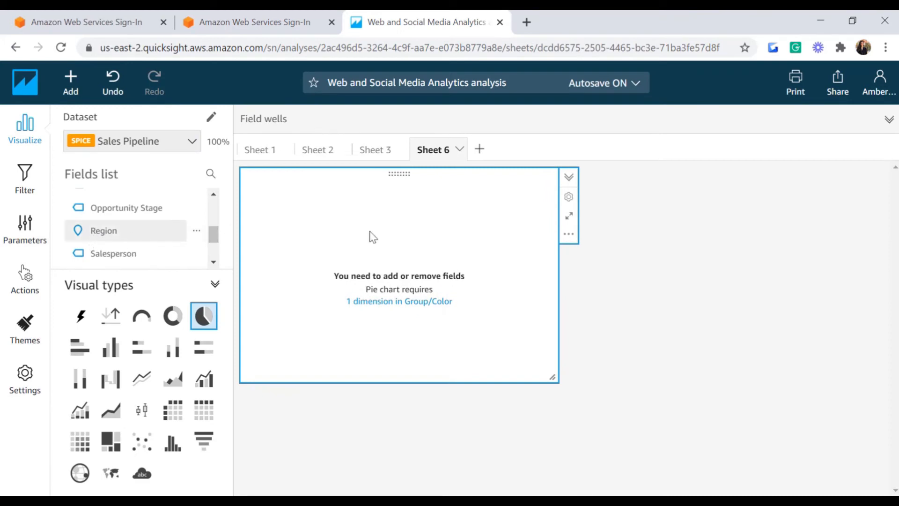
{"action": "left_click", "coordinate": [103, 231]}
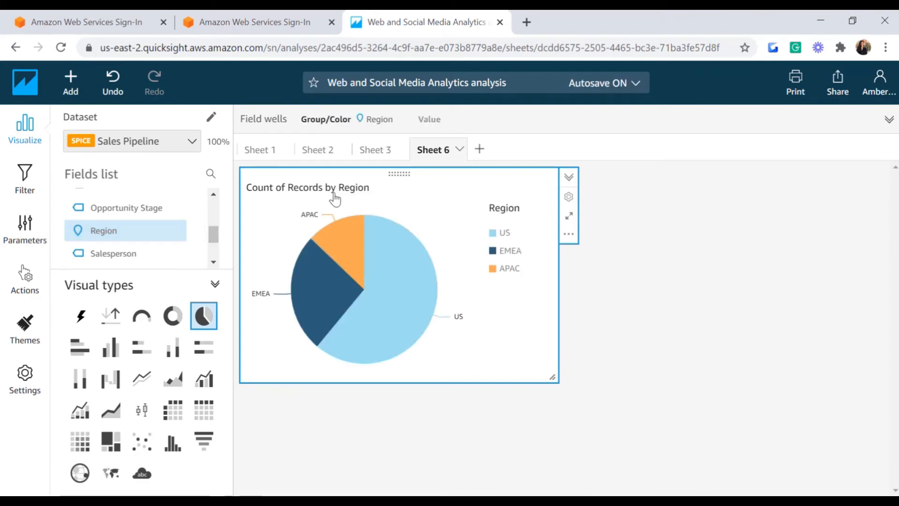
Step: Turn on metric data labels set to Value only, positioned inside the slices
{"action": "mouse_move", "coordinate": [339, 238]}
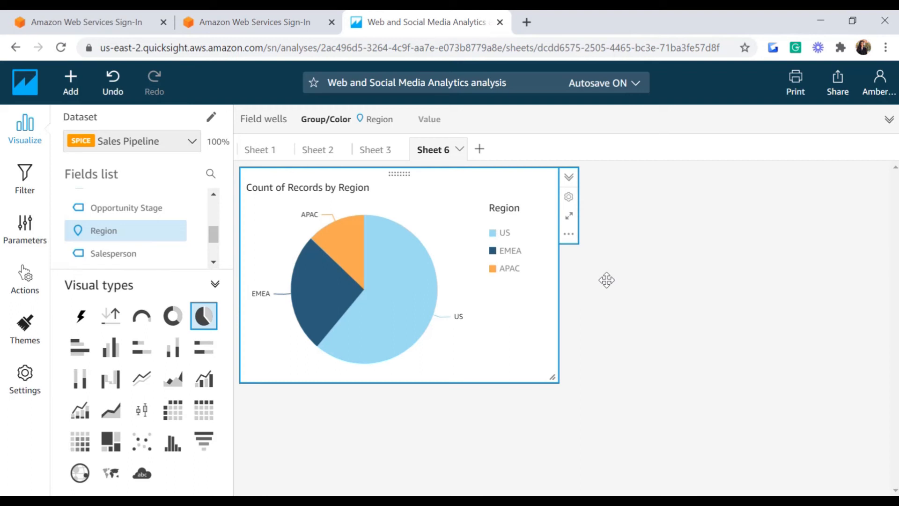
{"action": "left_click", "coordinate": [568, 198]}
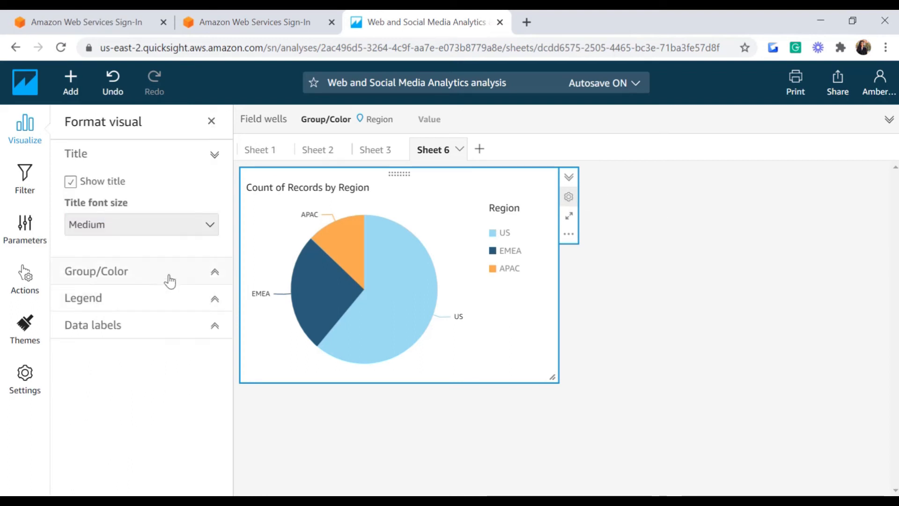
{"action": "left_click", "coordinate": [199, 328]}
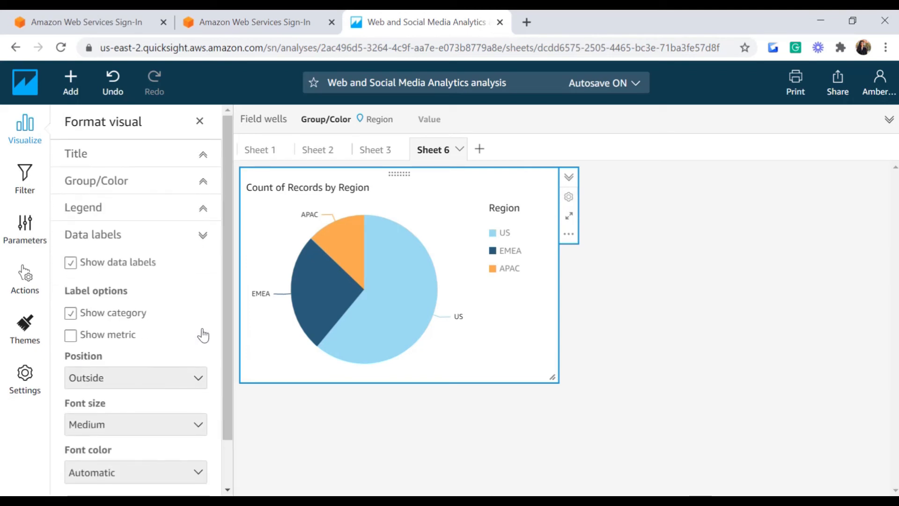
{"action": "left_click", "coordinate": [70, 338]}
{"action": "scroll", "coordinate": [94, 304], "scroll_direction": "down", "scroll_amount": 1}
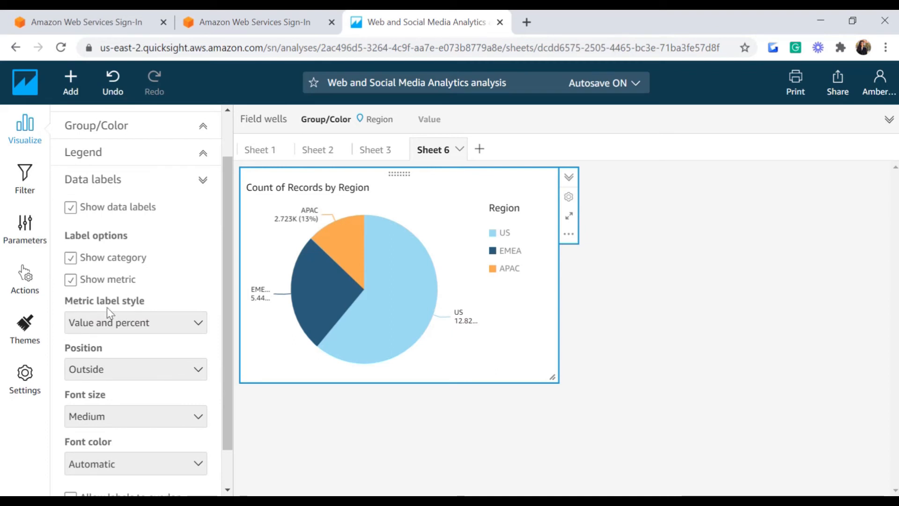
{"action": "left_click", "coordinate": [84, 323]}
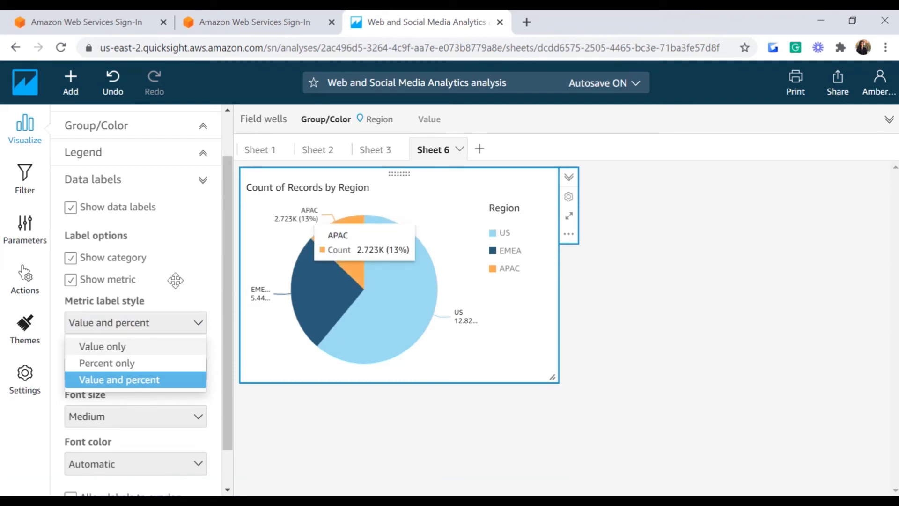
{"action": "left_click", "coordinate": [107, 364]}
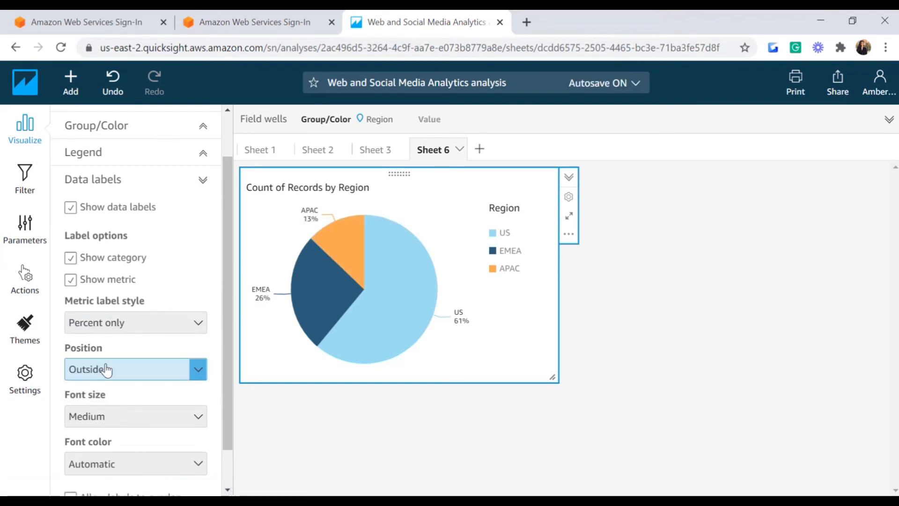
{"action": "left_click", "coordinate": [116, 332]}
{"action": "left_click", "coordinate": [104, 347]}
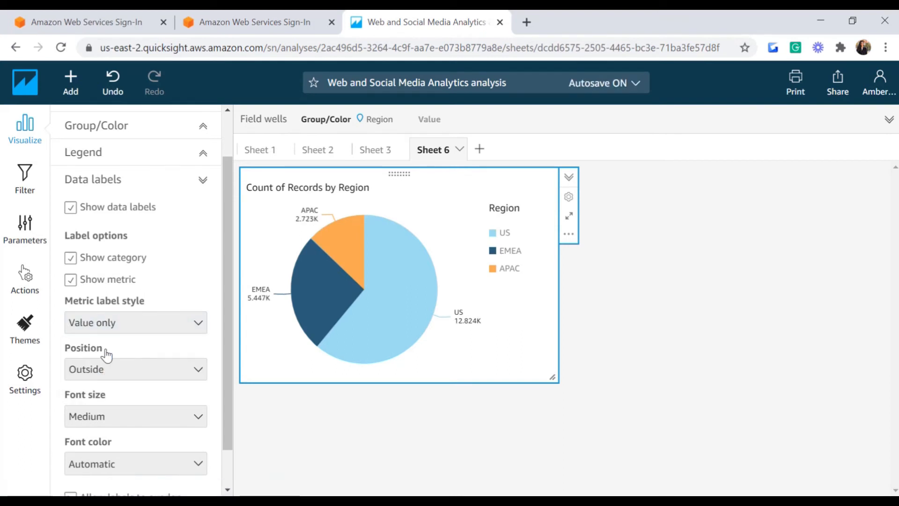
{"action": "left_click", "coordinate": [123, 375]}
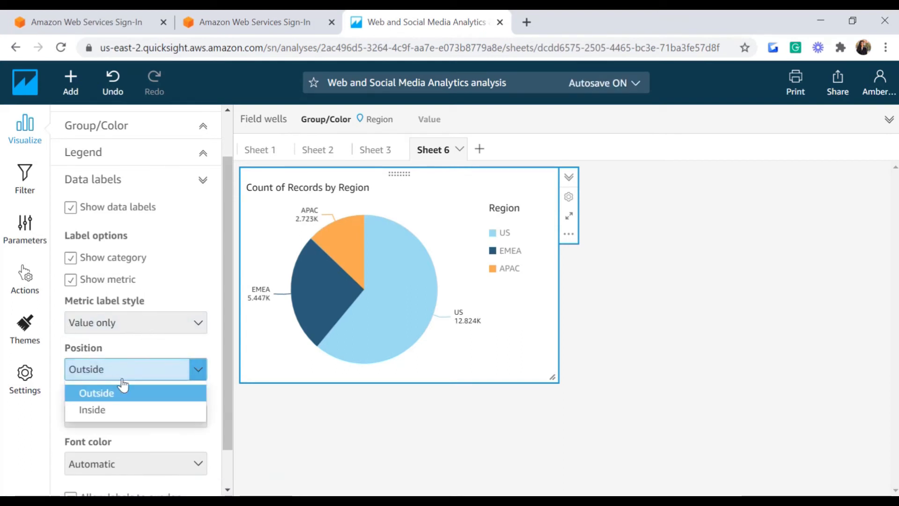
{"action": "left_click", "coordinate": [101, 414]}
{"action": "scroll", "coordinate": [122, 398], "scroll_direction": "up", "scroll_amount": 2}
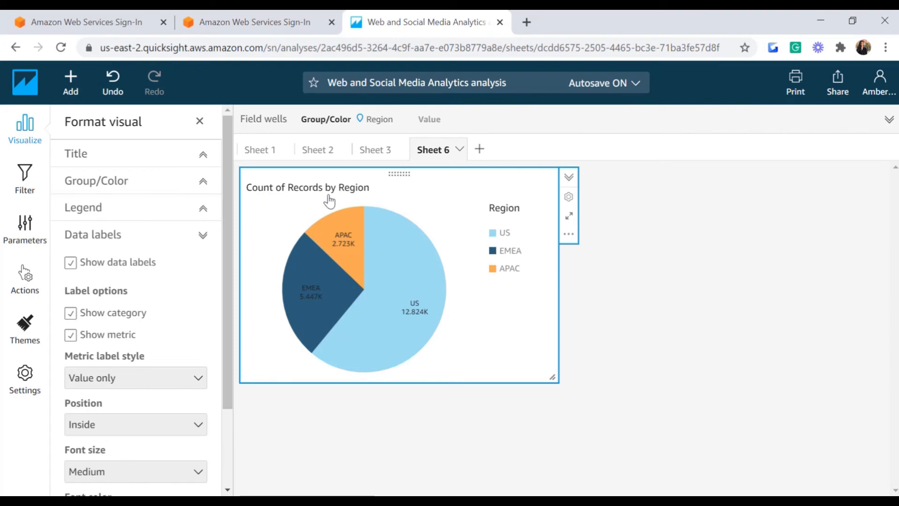
{"action": "left_click", "coordinate": [378, 119]}
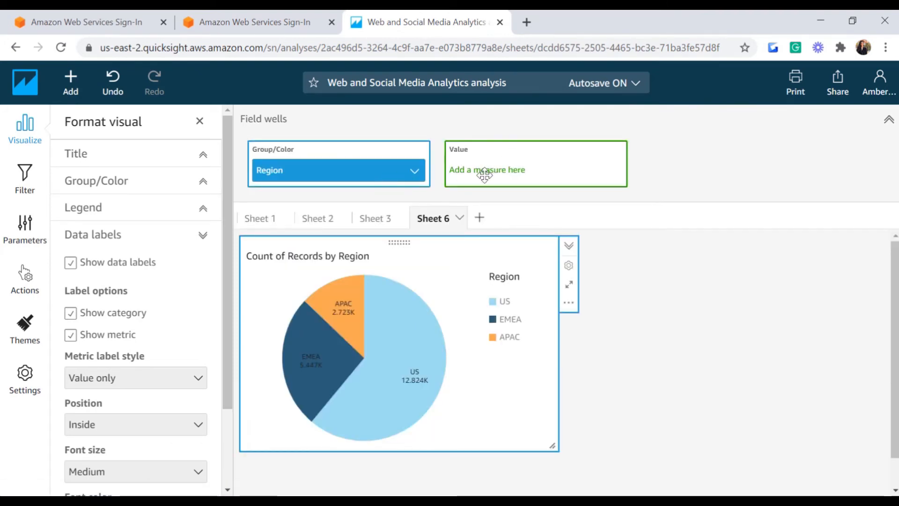
{"action": "left_click", "coordinate": [23, 139]}
Step: Use Max of Forecasted Monthly Revenue as the pie value: US 993.979K, EMEA 901.483K, APAC 874.384K
{"action": "left_click", "coordinate": [23, 135]}
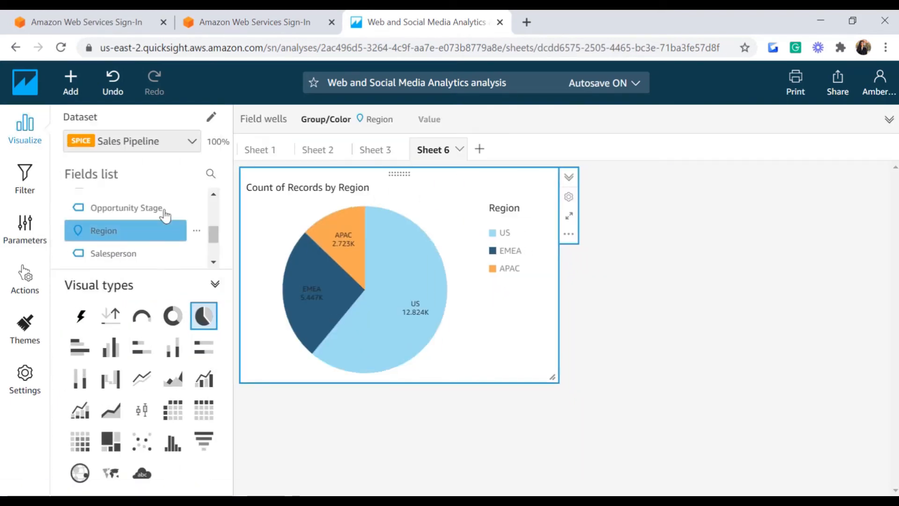
{"action": "left_click_drag", "start_coordinate": [213, 231], "coordinate": [214, 247]}
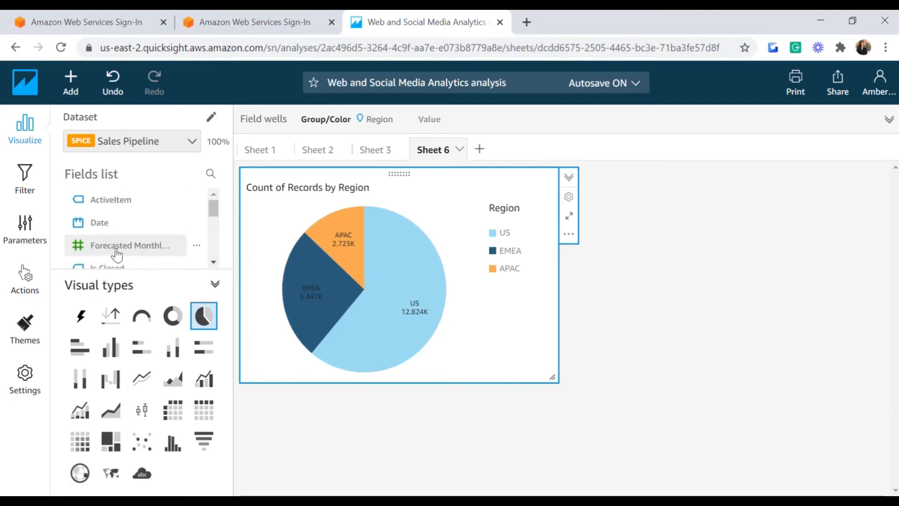
{"action": "left_click", "coordinate": [331, 124]}
{"action": "left_click_drag", "start_coordinate": [124, 248], "coordinate": [521, 173]}
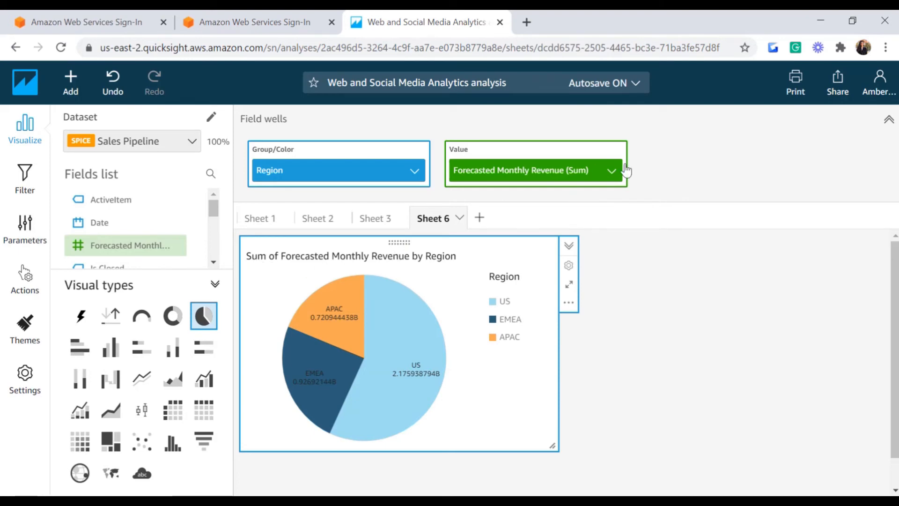
{"action": "left_click", "coordinate": [611, 170]}
{"action": "mouse_move", "coordinate": [640, 192]}
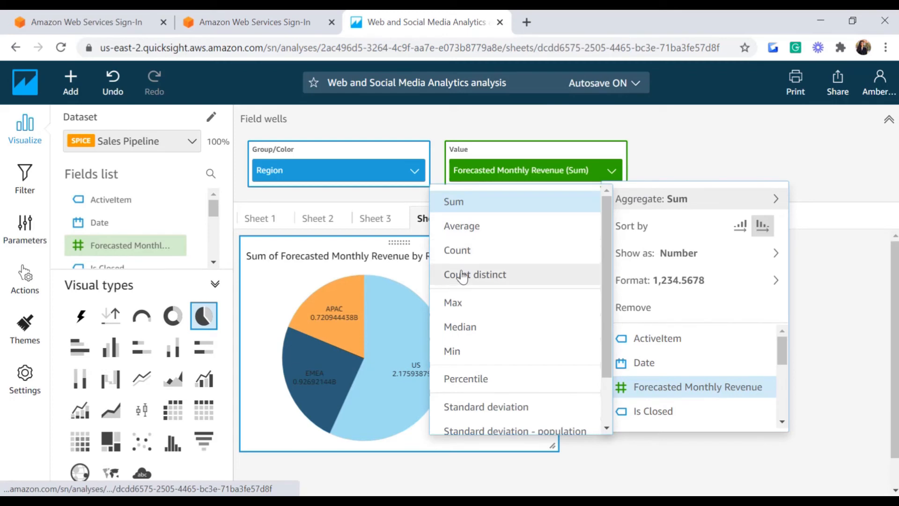
{"action": "left_click", "coordinate": [462, 303]}
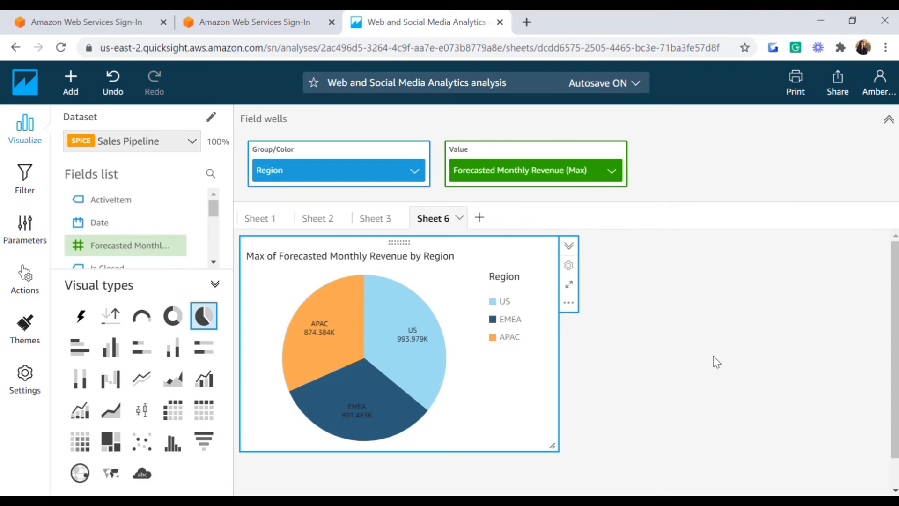
{"action": "key", "text": "ctrl+minus"}
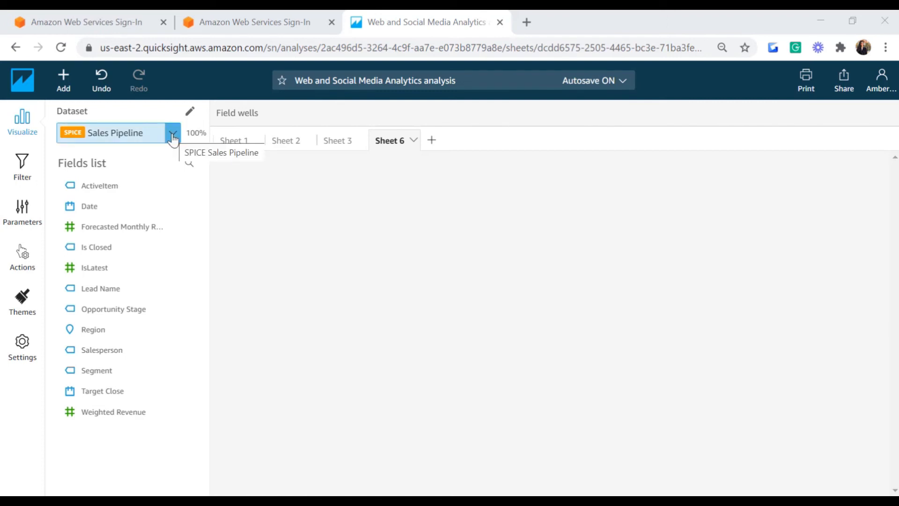
Step: Add the Business Review dataset and chart Count of Records by Segment
{"action": "left_click", "coordinate": [190, 113]}
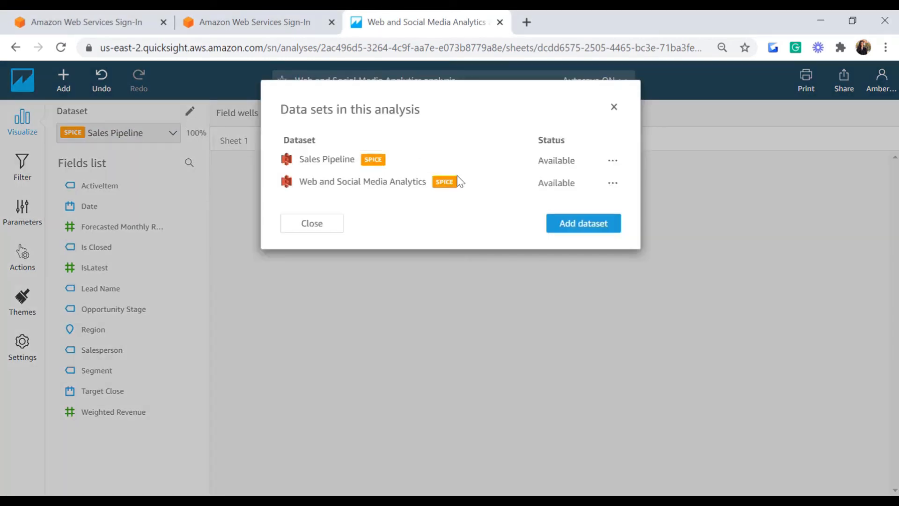
{"action": "left_click", "coordinate": [601, 226]}
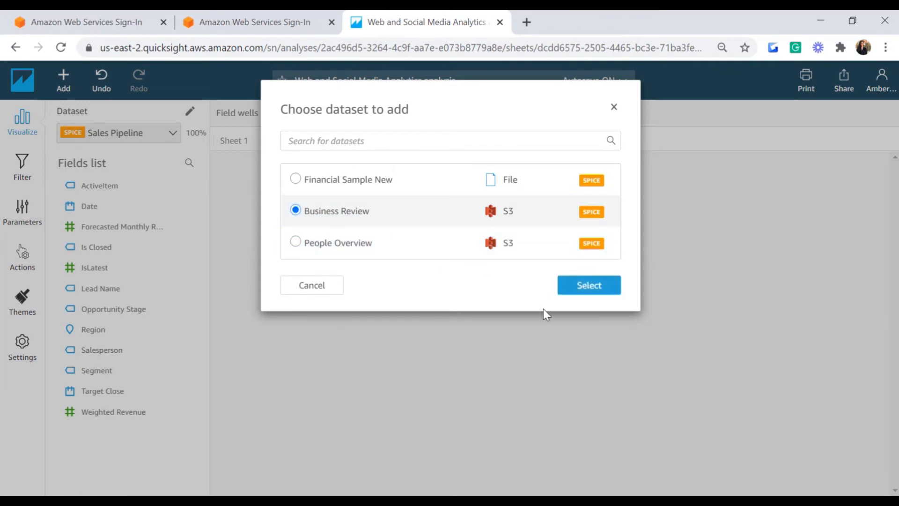
{"action": "left_click", "coordinate": [590, 286]}
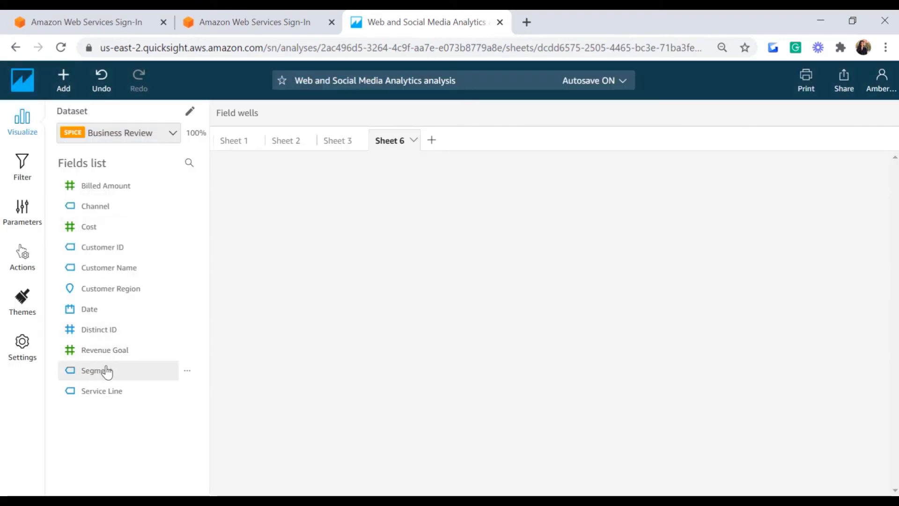
{"action": "left_click", "coordinate": [107, 371]}
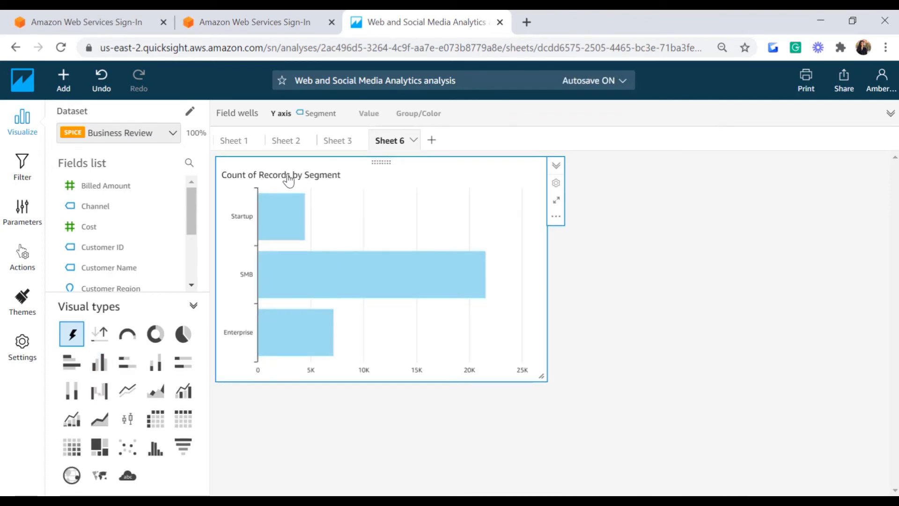
Step: Plot Sum of Revenue Goal by Segment as a horizontal bar chart
{"action": "left_click", "coordinate": [75, 363]}
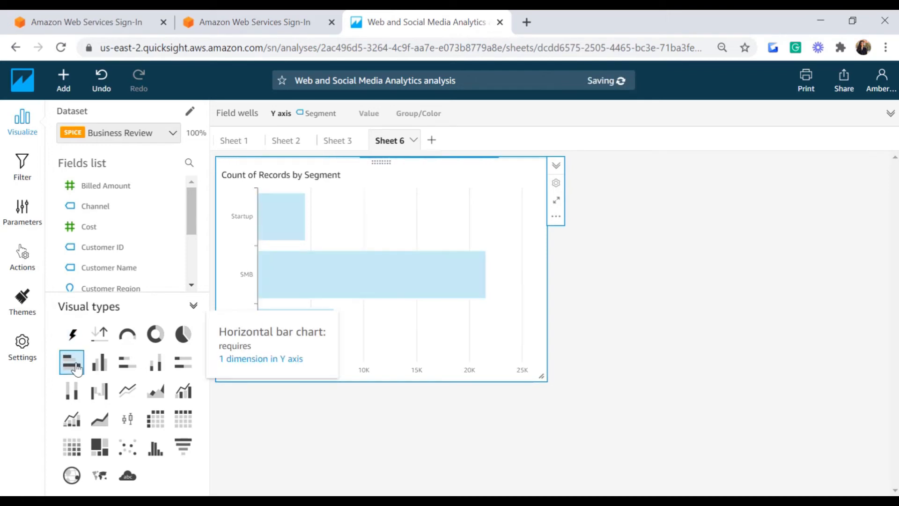
{"action": "left_click_drag", "start_coordinate": [192, 231], "coordinate": [193, 275]}
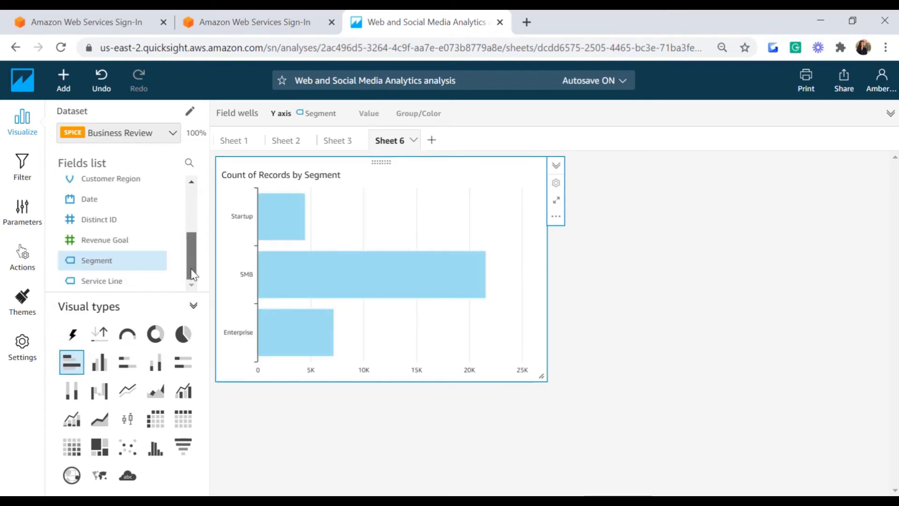
{"action": "left_click", "coordinate": [121, 241]}
{"action": "left_click", "coordinate": [421, 113]}
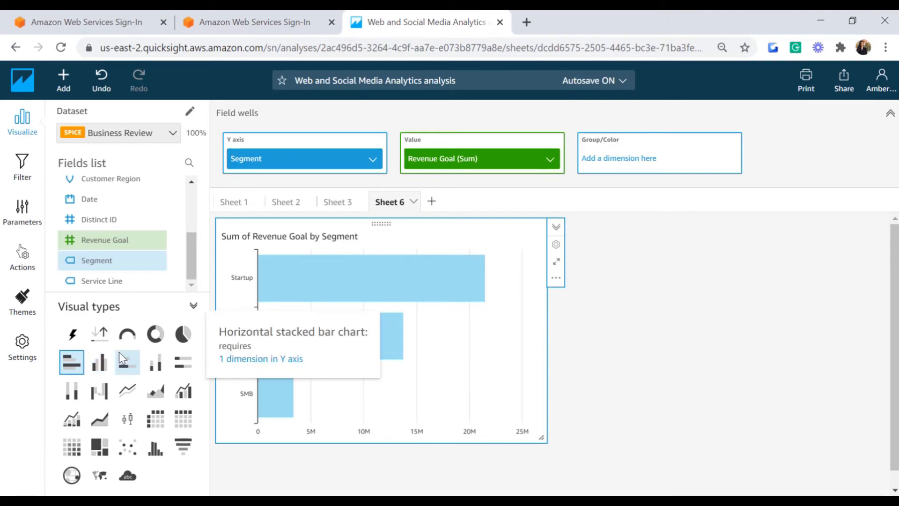
Step: Switch to vertical bars and split them by Channel into API, Mobile and Web
{"action": "left_click", "coordinate": [102, 365]}
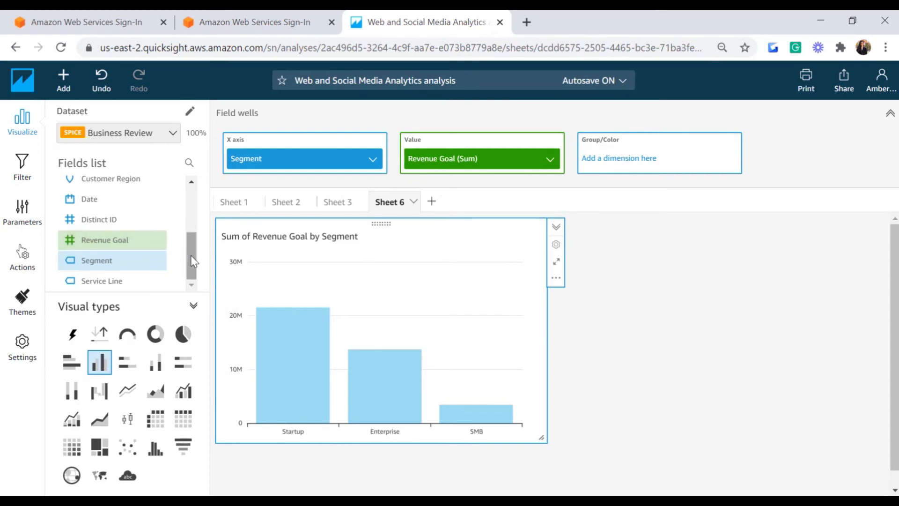
{"action": "left_click_drag", "start_coordinate": [192, 261], "coordinate": [192, 215]}
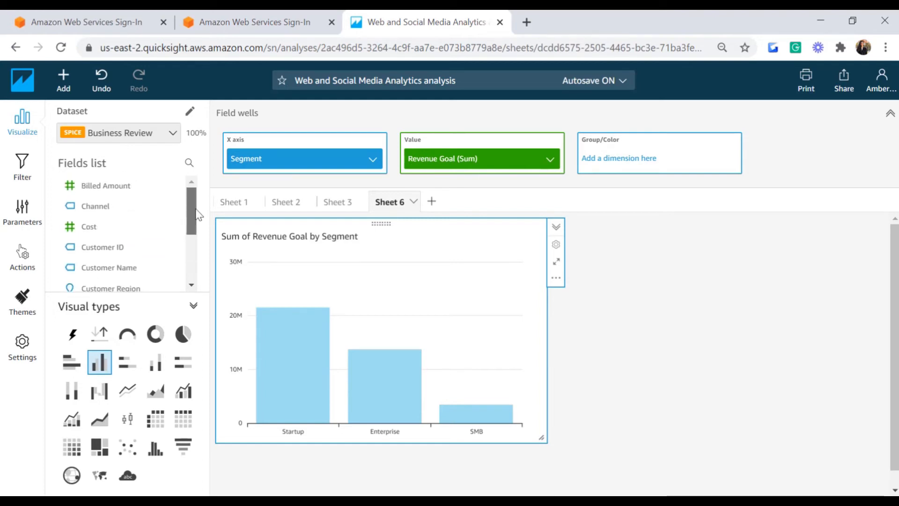
{"action": "left_click", "coordinate": [94, 207]}
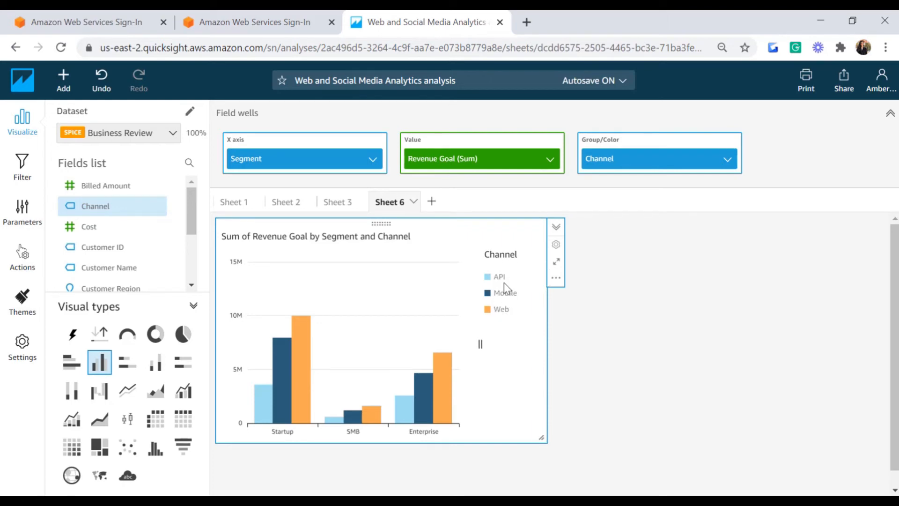
{"action": "mouse_move", "coordinate": [284, 400]}
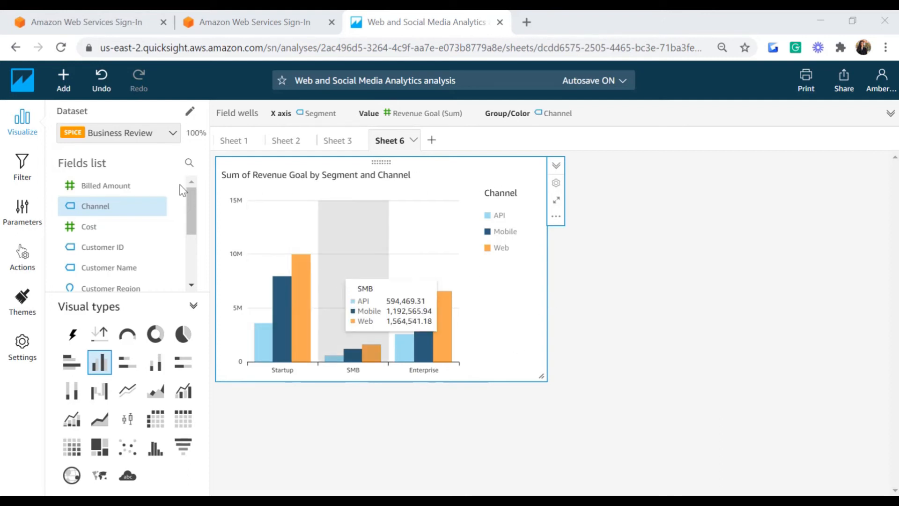
{"action": "left_click", "coordinate": [59, 89]}
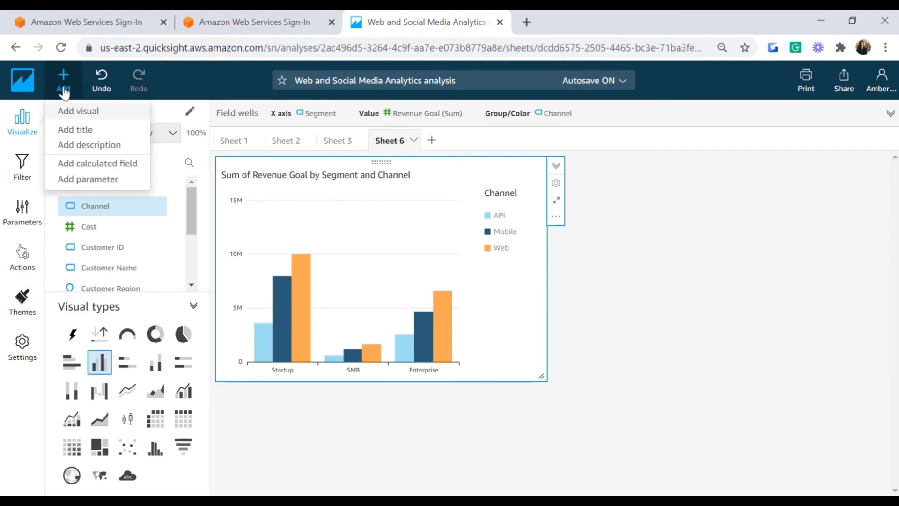
Step: Add a line chart of Sum of Revenue Goal and Sum of Cost by Date, maximized on the sheet
{"action": "left_click", "coordinate": [78, 111]}
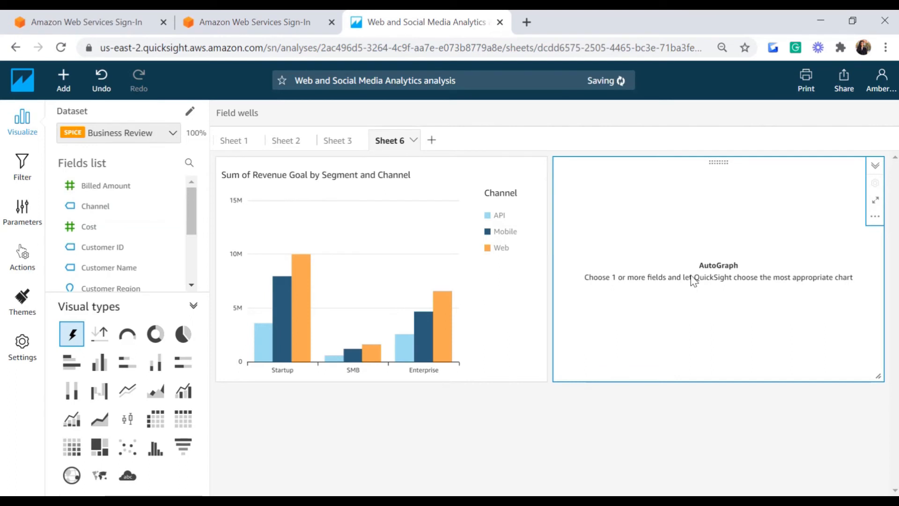
{"action": "left_click", "coordinate": [126, 399]}
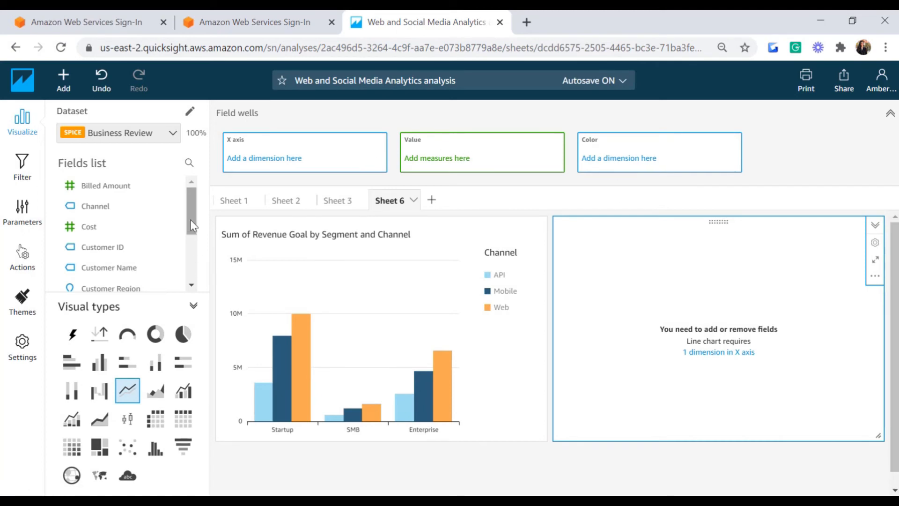
{"action": "left_click_drag", "start_coordinate": [191, 220], "coordinate": [191, 260]}
{"action": "left_click", "coordinate": [84, 211]}
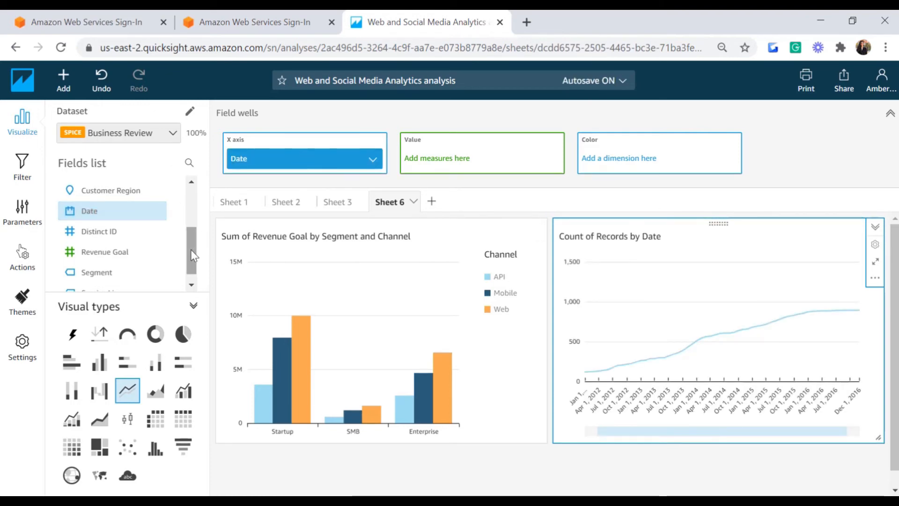
{"action": "mouse_move", "coordinate": [192, 255]}
{"action": "left_mouse_down"}
{"action": "mouse_move", "coordinate": [186, 244]}
{"action": "mouse_move", "coordinate": [184, 253]}
{"action": "left_mouse_up"}
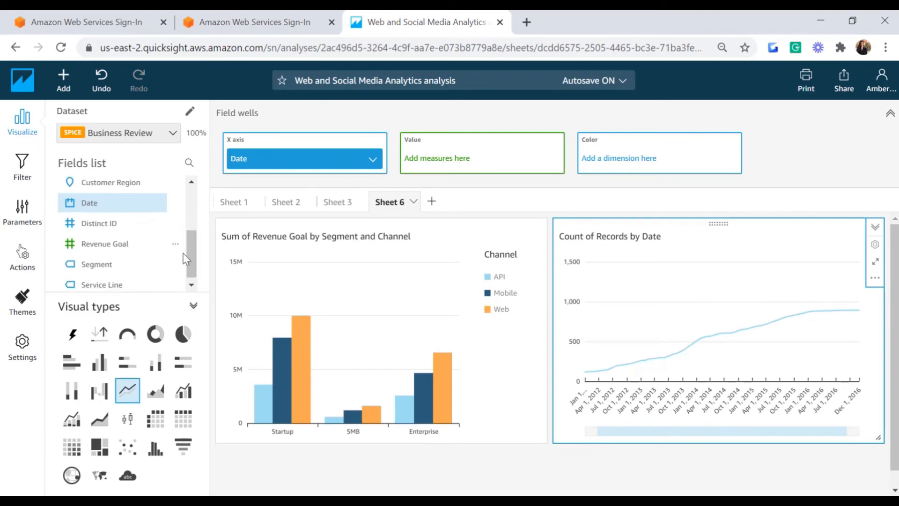
{"action": "left_click", "coordinate": [111, 244]}
{"action": "scroll", "coordinate": [83, 232], "scroll_direction": "up", "scroll_amount": 3}
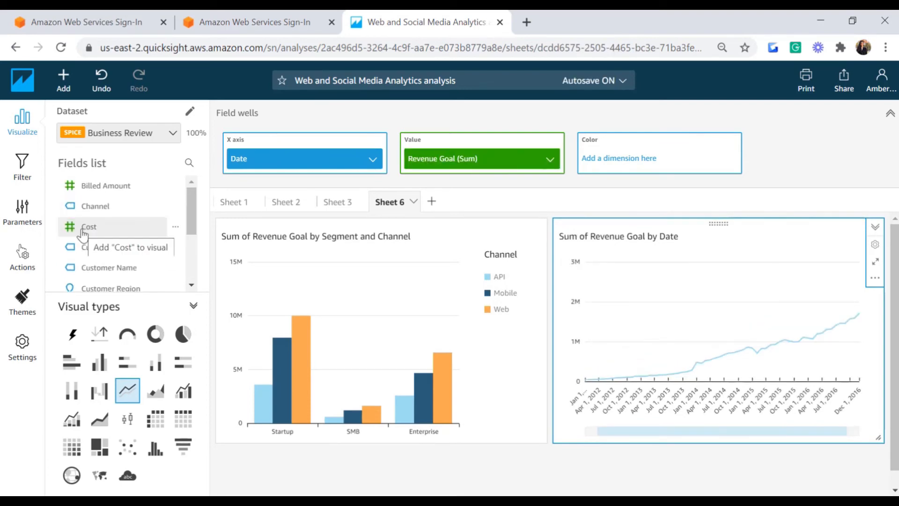
{"action": "left_click", "coordinate": [84, 228]}
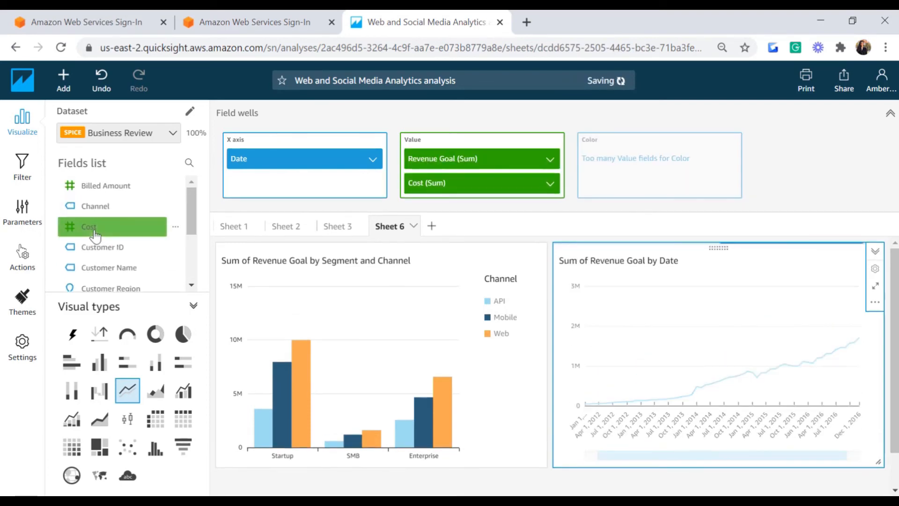
{"action": "left_click", "coordinate": [875, 289]}
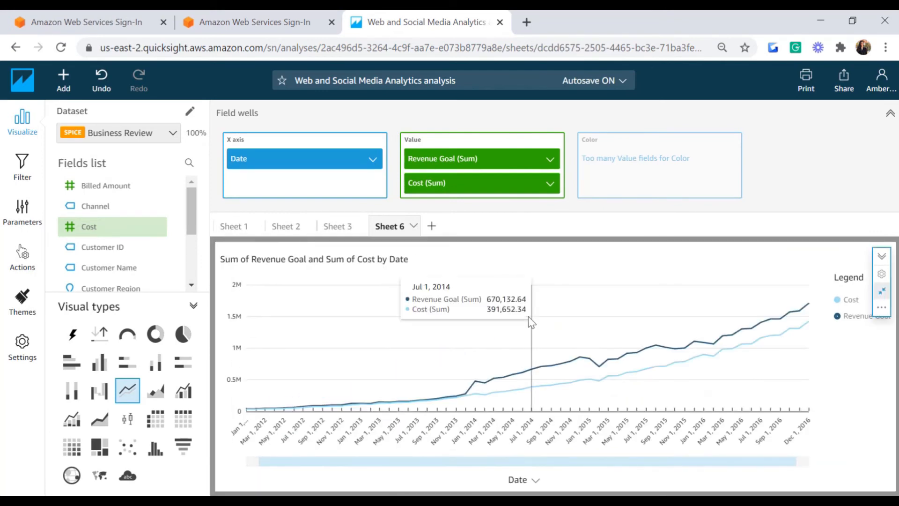
{"action": "left_click", "coordinate": [812, 147]}
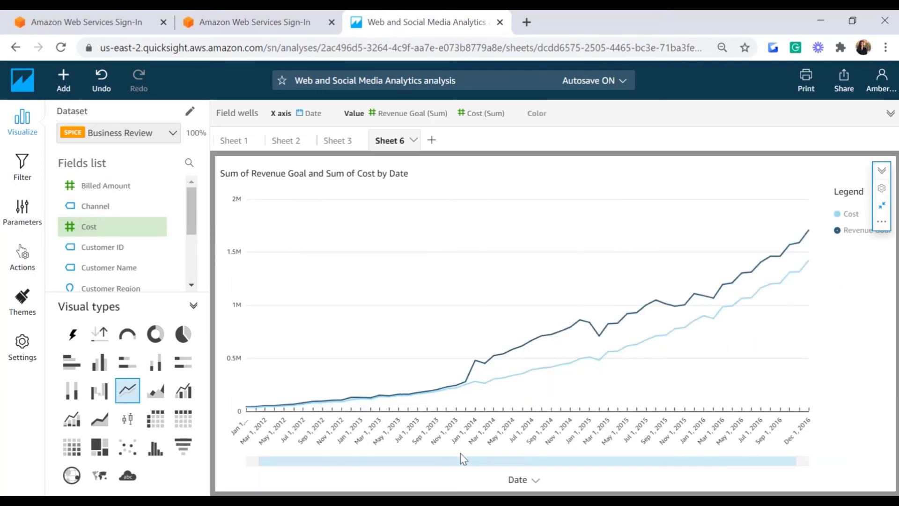
Step: Aggregate the line chart's Date axis by Year, then change it to Quarter
{"action": "left_click", "coordinate": [535, 483]}
{"action": "mouse_move", "coordinate": [559, 274]}
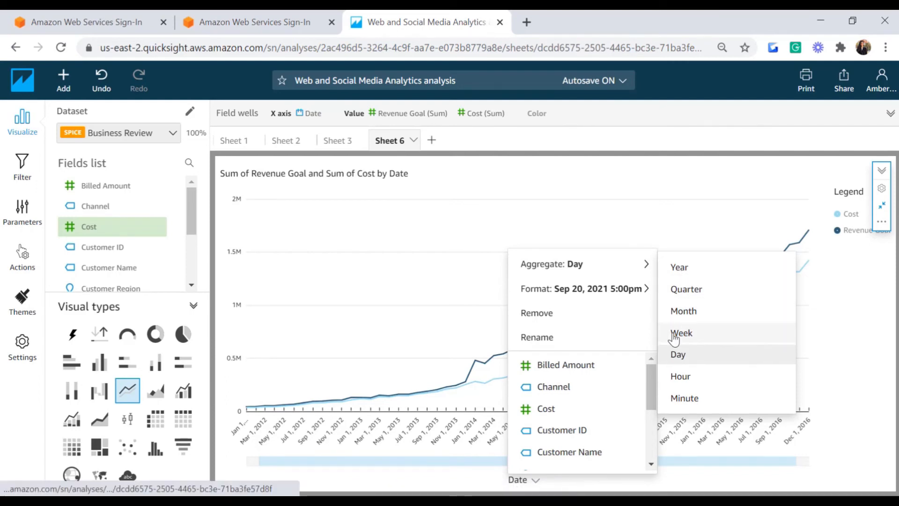
{"action": "left_click", "coordinate": [681, 268]}
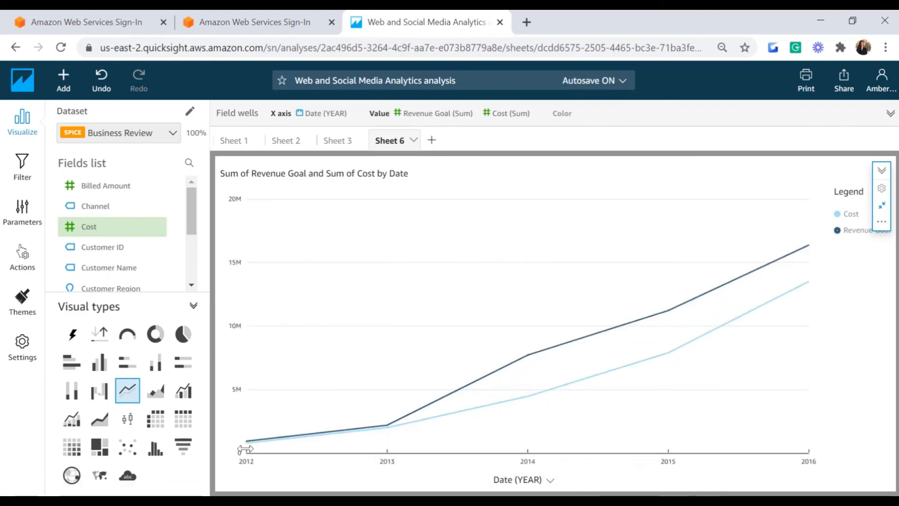
{"action": "mouse_move", "coordinate": [251, 449]}
{"action": "mouse_move", "coordinate": [388, 452]}
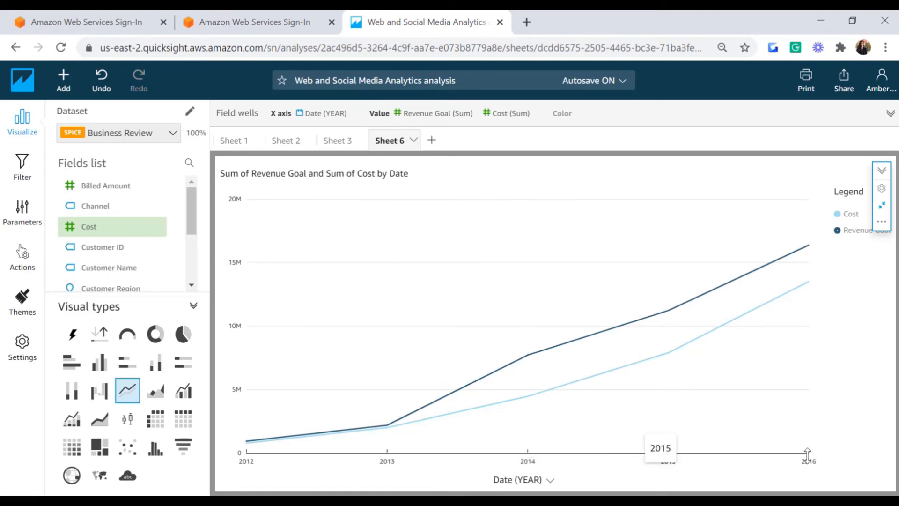
{"action": "mouse_move", "coordinate": [504, 383]}
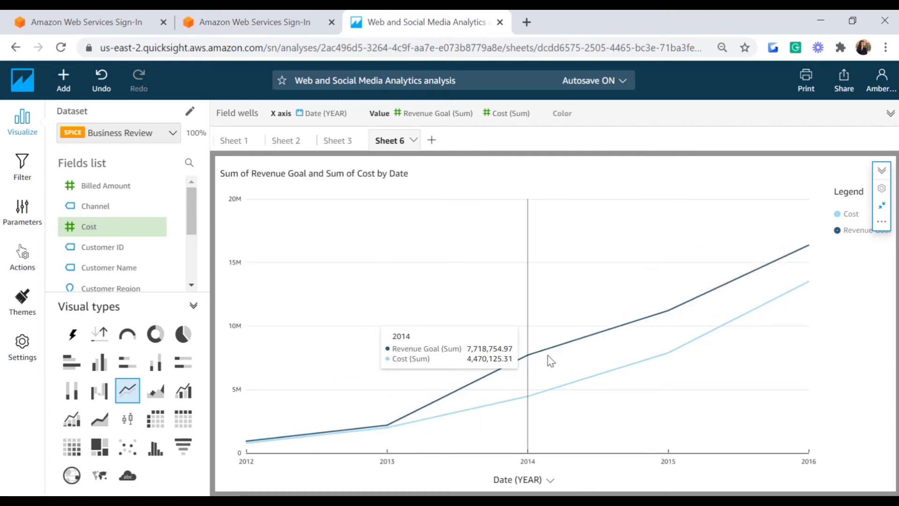
{"action": "left_click", "coordinate": [519, 479]}
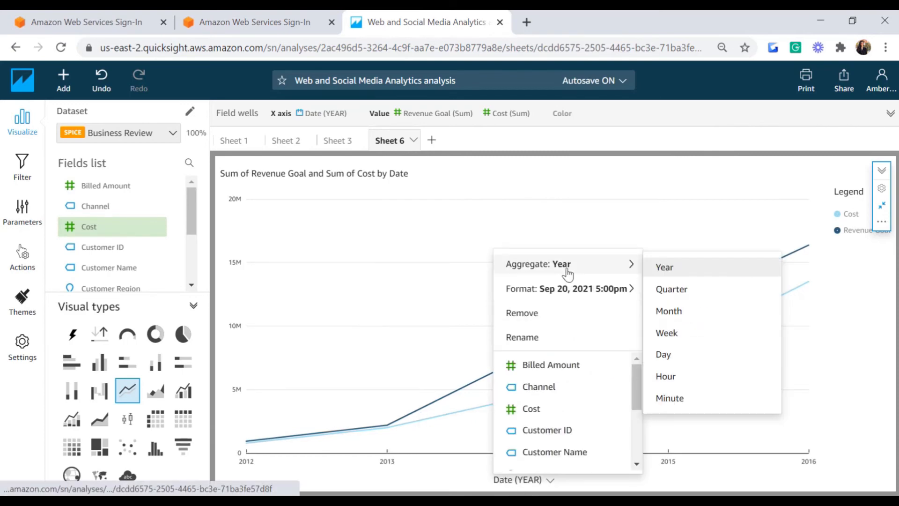
{"action": "left_click", "coordinate": [665, 288]}
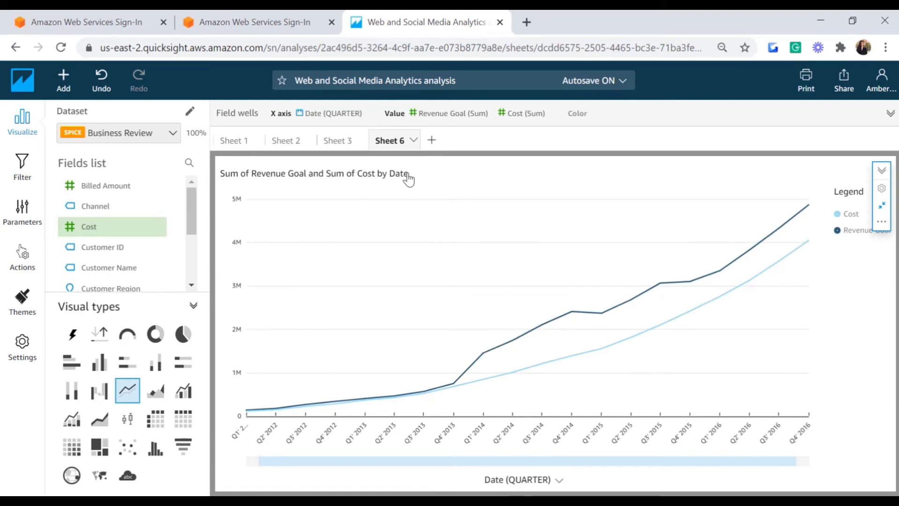
Step: Show Revenue Goal and Cost as averages on the line chart
{"action": "left_click", "coordinate": [440, 115]}
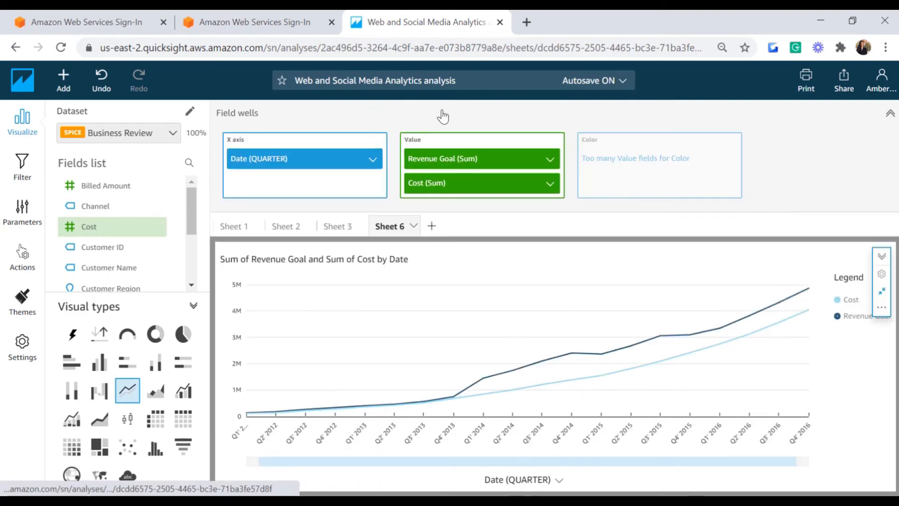
{"action": "left_click", "coordinate": [549, 161]}
{"action": "mouse_move", "coordinate": [654, 210]}
{"action": "left_click", "coordinate": [709, 234]}
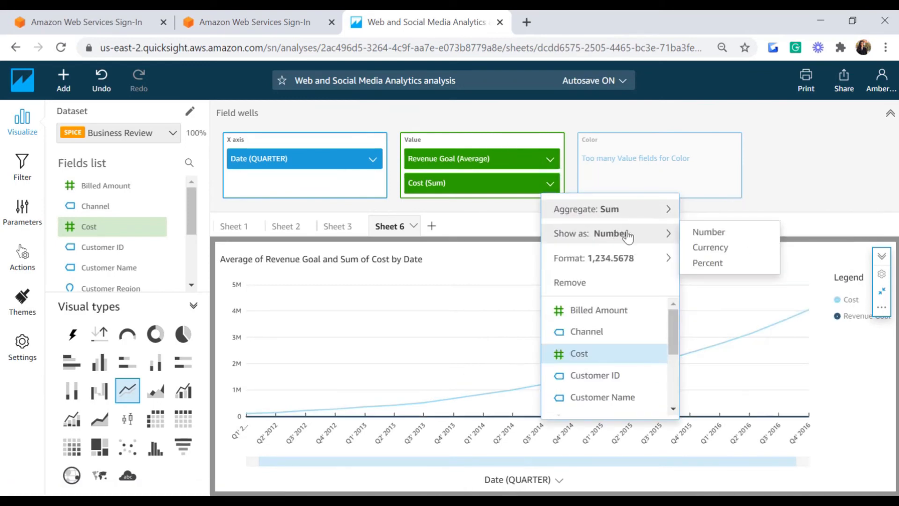
{"action": "left_click", "coordinate": [708, 234]}
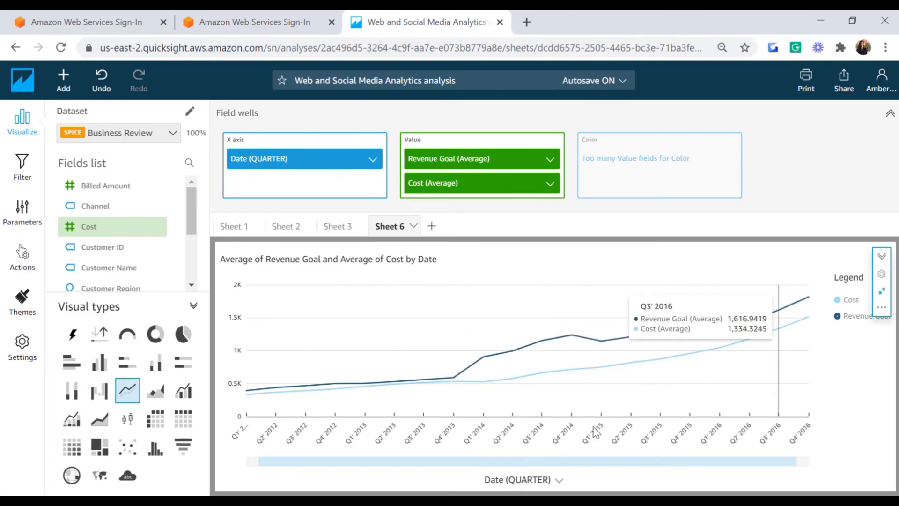
Step: Aggregate the line chart's Date axis by year
{"action": "left_click", "coordinate": [524, 482]}
{"action": "mouse_move", "coordinate": [562, 261]}
{"action": "left_click", "coordinate": [655, 265]}
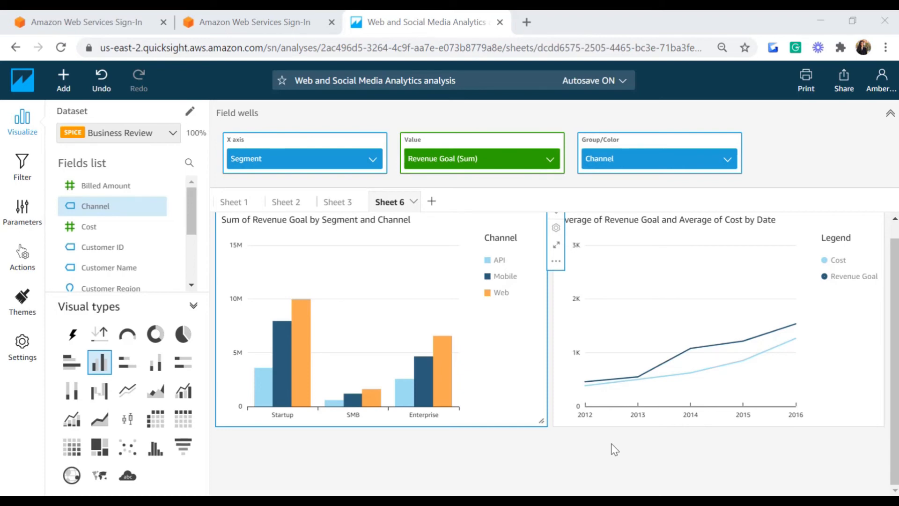
Step: Add an area line chart with Date on X axis, Billed Amount as value, coloured by Channel
{"action": "left_click", "coordinate": [68, 93]}
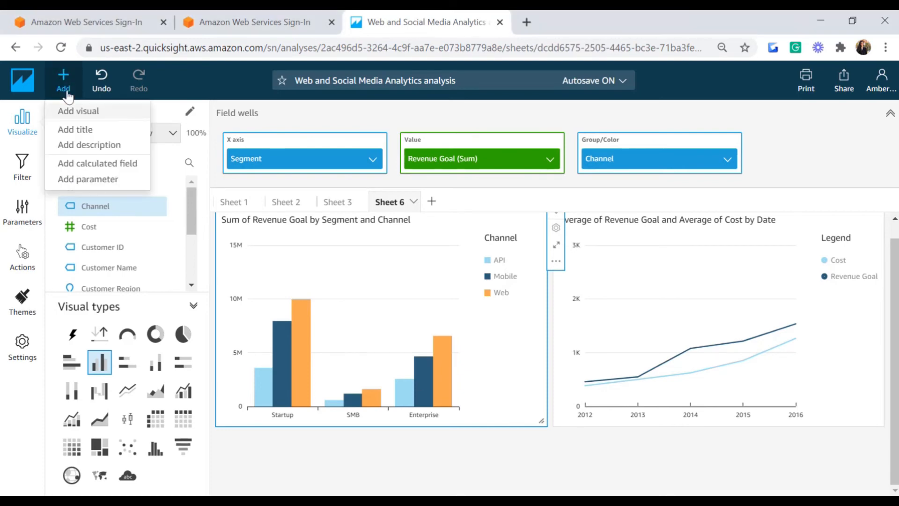
{"action": "left_click", "coordinate": [91, 115]}
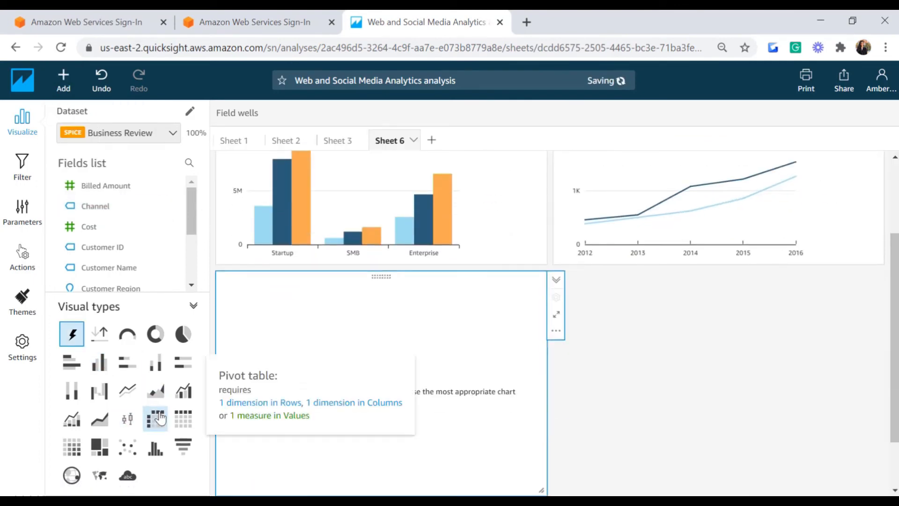
{"action": "left_click", "coordinate": [158, 396]}
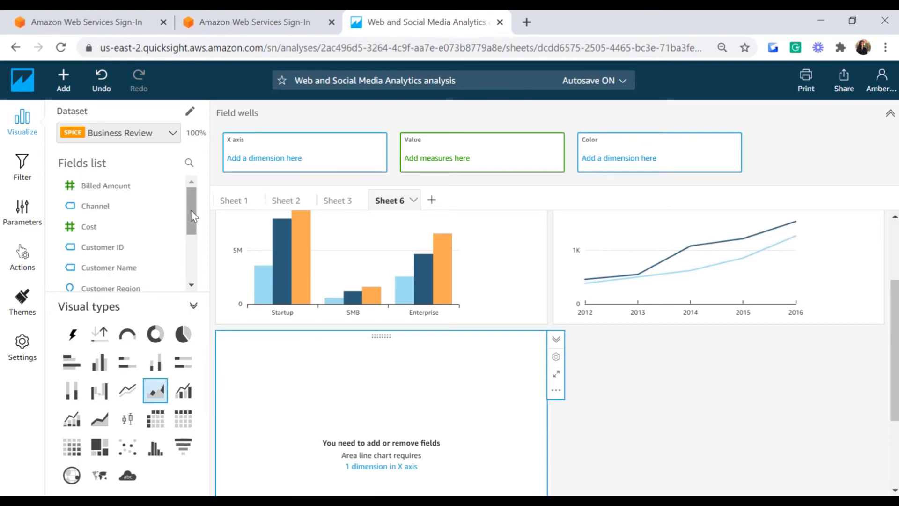
{"action": "left_click_drag", "start_coordinate": [193, 215], "coordinate": [195, 245]}
{"action": "left_click_drag", "start_coordinate": [99, 241], "coordinate": [294, 156]}
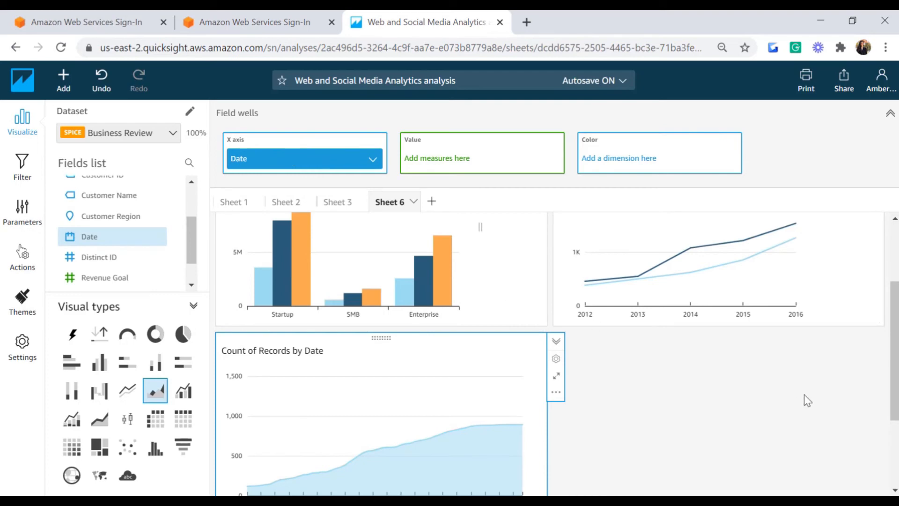
{"action": "scroll", "coordinate": [408, 218], "scroll_direction": "up", "scroll_amount": 1}
{"action": "left_click_drag", "start_coordinate": [191, 240], "coordinate": [191, 211]}
{"action": "left_click_drag", "start_coordinate": [99, 185], "coordinate": [449, 161]}
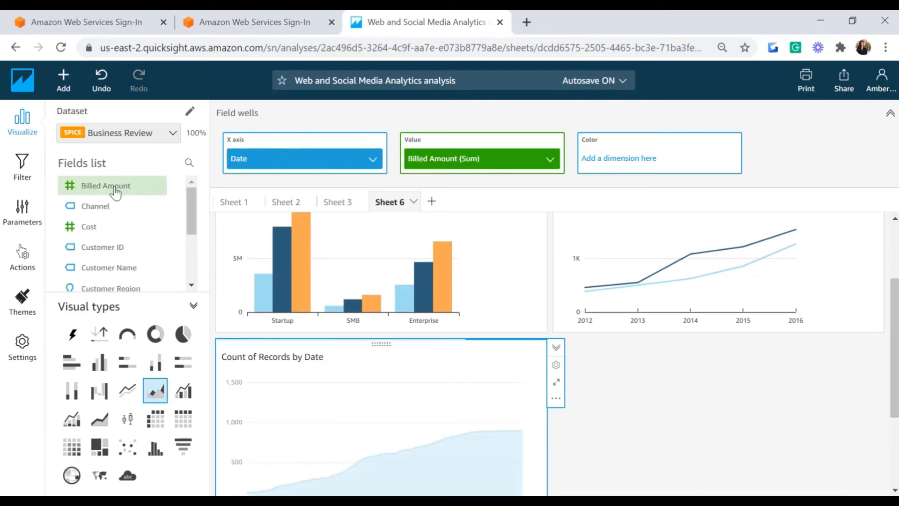
{"action": "left_click_drag", "start_coordinate": [103, 214], "coordinate": [684, 173]}
Step: Enlarge the area chart and aggregate its Date axis by year
{"action": "left_click", "coordinate": [557, 269]}
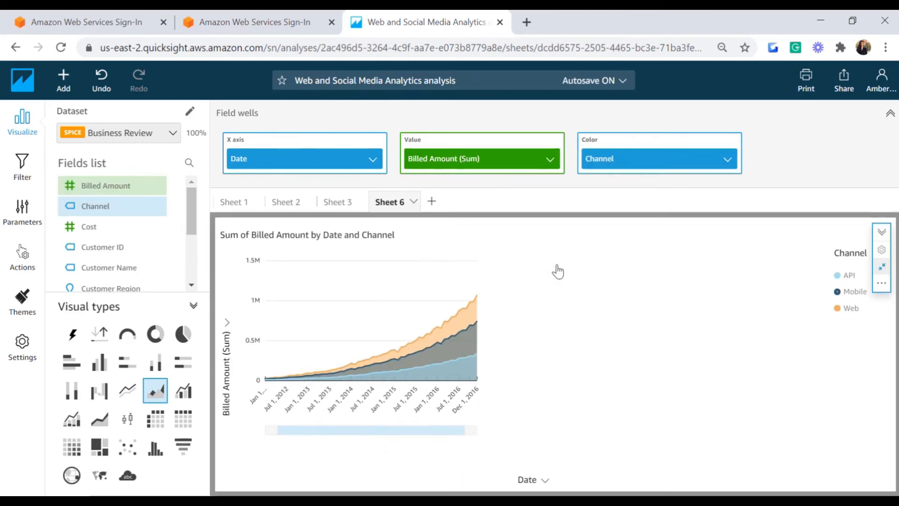
{"action": "left_click", "coordinate": [530, 480]}
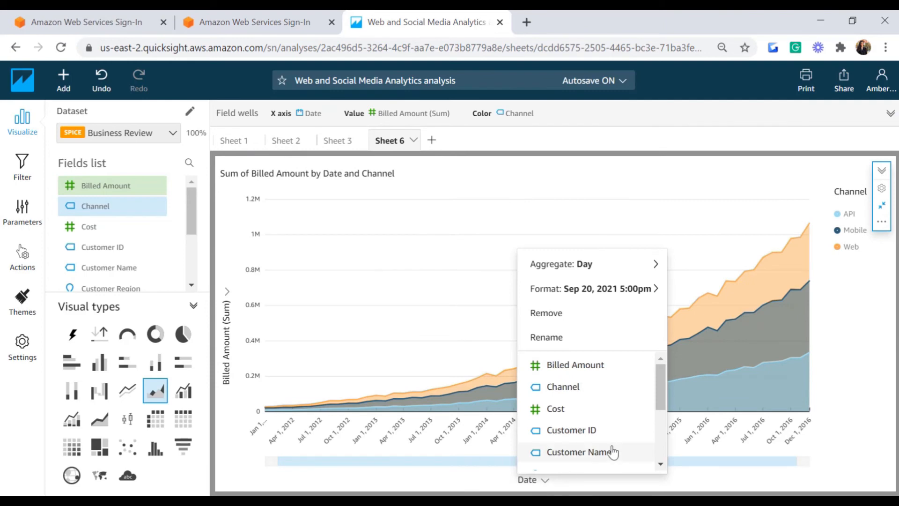
{"action": "mouse_move", "coordinate": [656, 264]}
{"action": "left_click", "coordinate": [684, 266]}
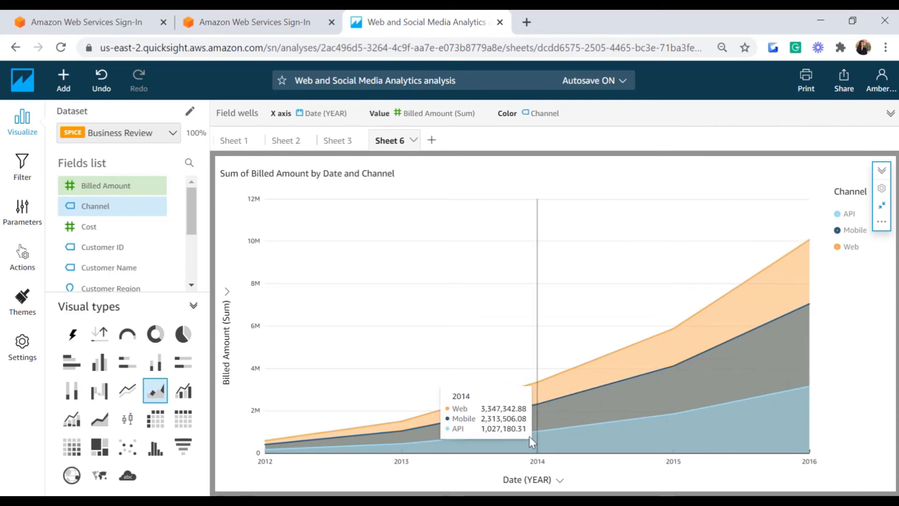
Step: Regroup the area chart's dates by quarter, then by month, and restore its normal size
{"action": "left_click", "coordinate": [534, 479]}
{"action": "mouse_move", "coordinate": [564, 269]}
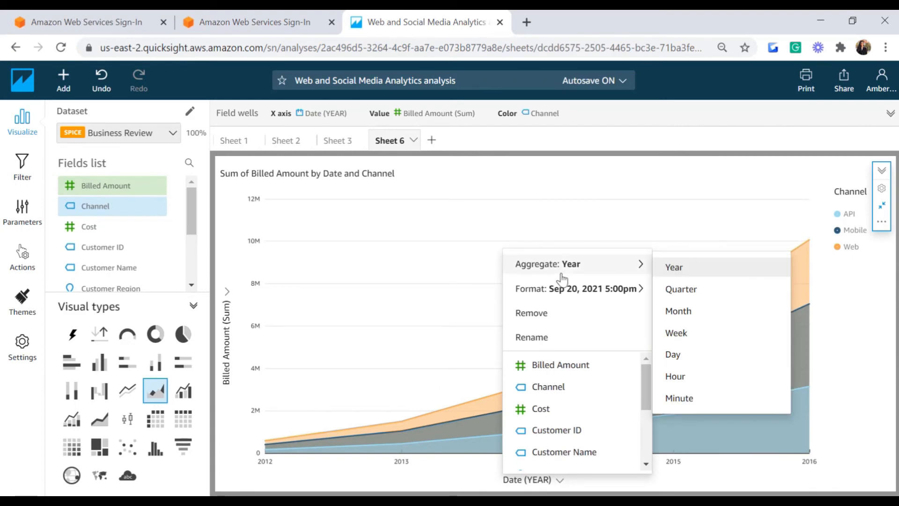
{"action": "left_click", "coordinate": [687, 296]}
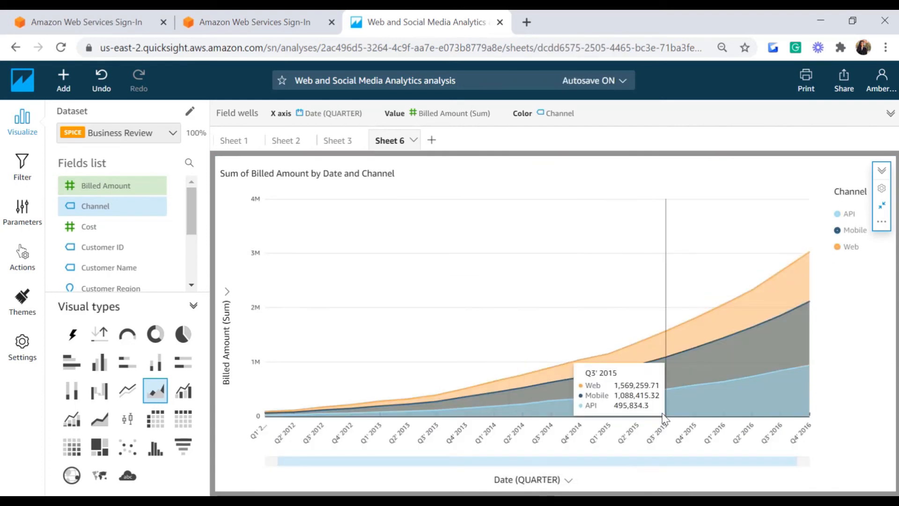
{"action": "left_click", "coordinate": [545, 481]}
{"action": "mouse_move", "coordinate": [556, 277]}
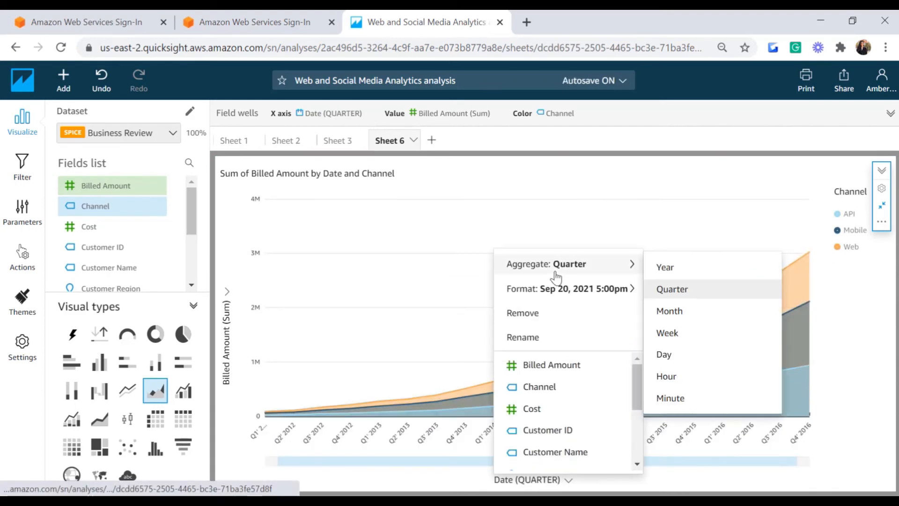
{"action": "left_click", "coordinate": [677, 311]}
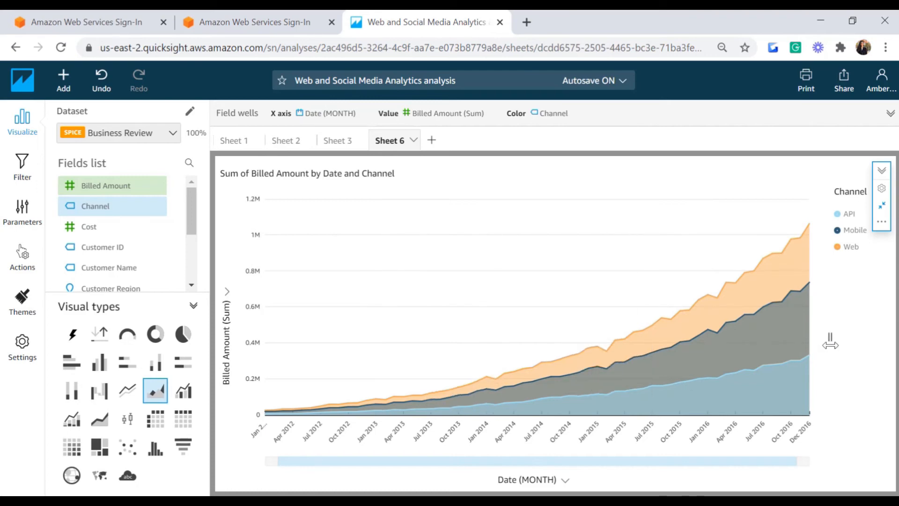
{"action": "left_click", "coordinate": [881, 205]}
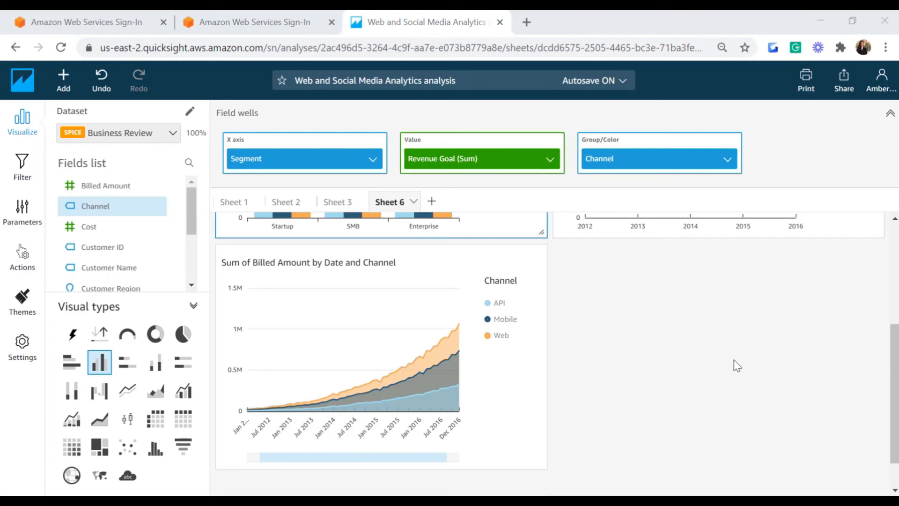
Step: Add a vertical stacked bar chart with Customer Region on the X axis
{"action": "left_click", "coordinate": [63, 82]}
{"action": "left_click", "coordinate": [79, 113]}
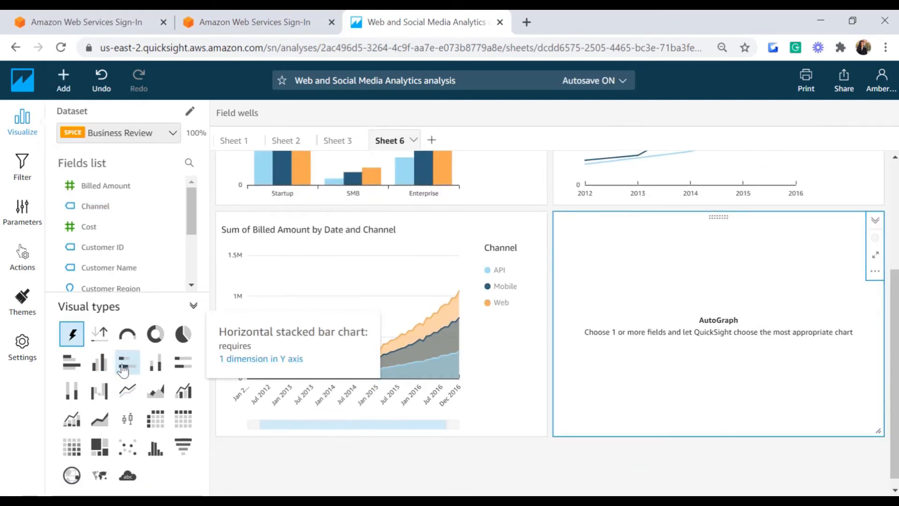
{"action": "left_click", "coordinate": [155, 372]}
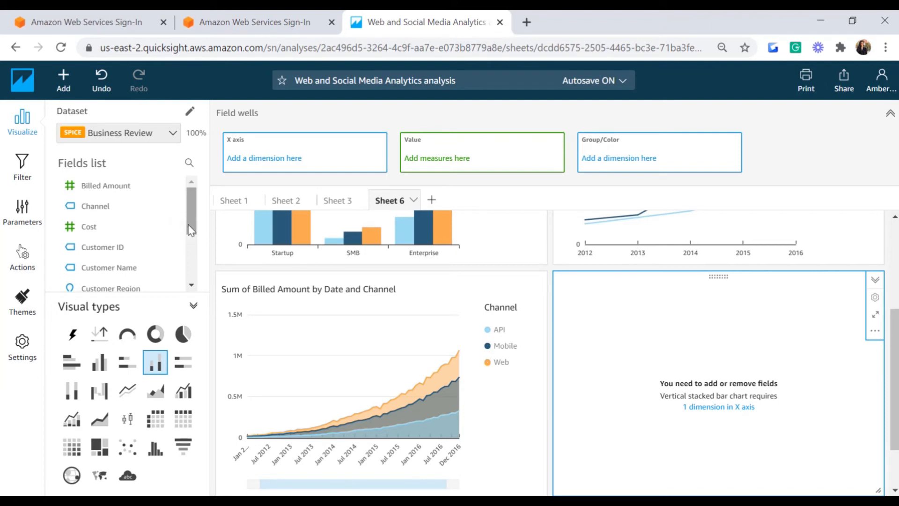
{"action": "left_click_drag", "start_coordinate": [191, 230], "coordinate": [193, 267]}
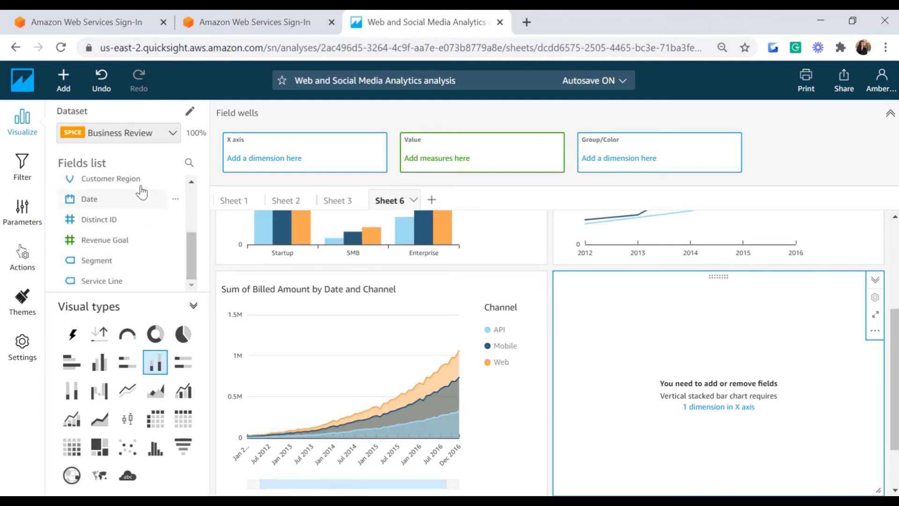
{"action": "left_click_drag", "start_coordinate": [137, 178], "coordinate": [300, 161]}
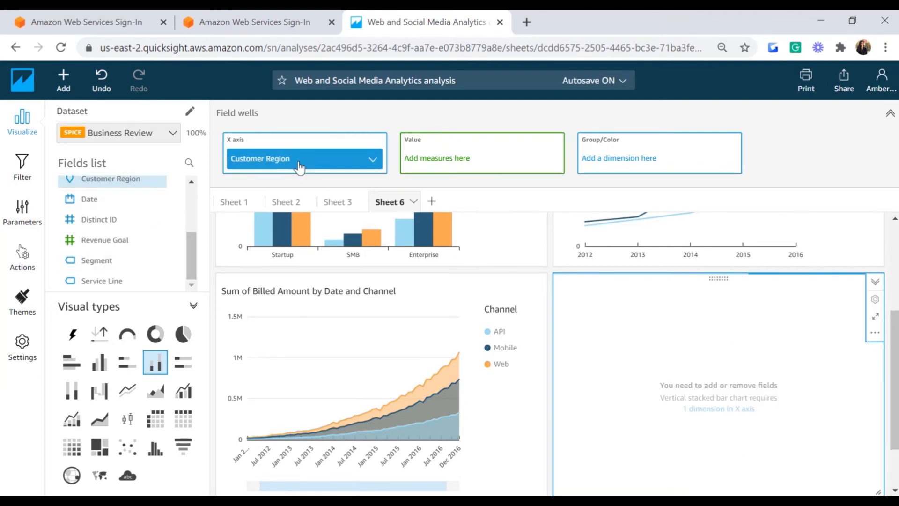
Step: Enlarge the bar chart, use Revenue Goal as value, and colour bars by Service Line
{"action": "left_click", "coordinate": [875, 314]}
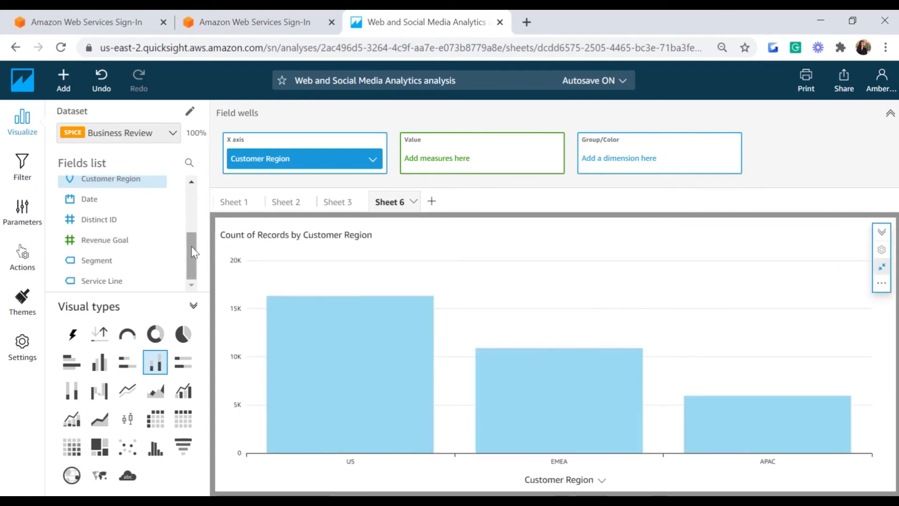
{"action": "scroll", "coordinate": [192, 248], "scroll_direction": "up", "scroll_amount": 3}
{"action": "scroll", "coordinate": [187, 244], "scroll_direction": "down", "scroll_amount": 2}
{"action": "left_click_drag", "start_coordinate": [111, 267], "coordinate": [482, 157]}
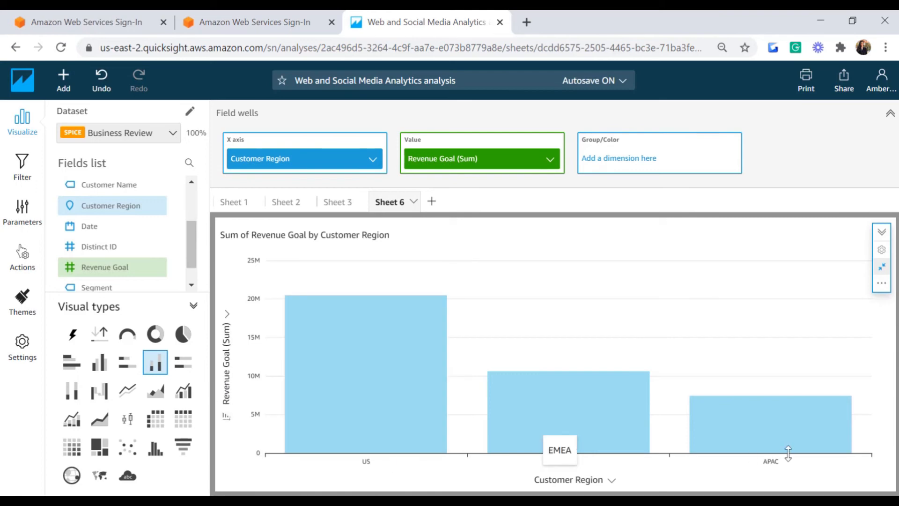
{"action": "left_click_drag", "start_coordinate": [194, 236], "coordinate": [190, 249]}
{"action": "left_click_drag", "start_coordinate": [100, 281], "coordinate": [623, 161]}
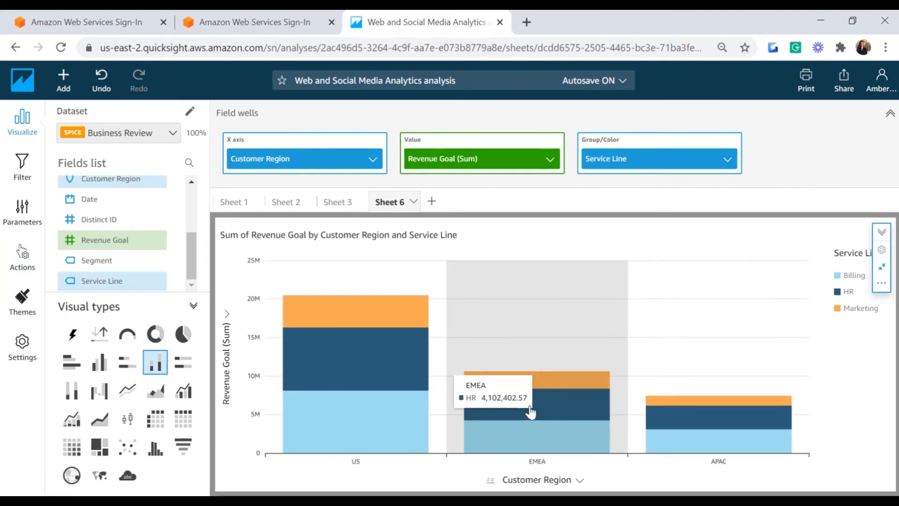
Step: Change the bar chart's Revenue Goal aggregation from Sum to Average
{"action": "left_click", "coordinate": [549, 162]}
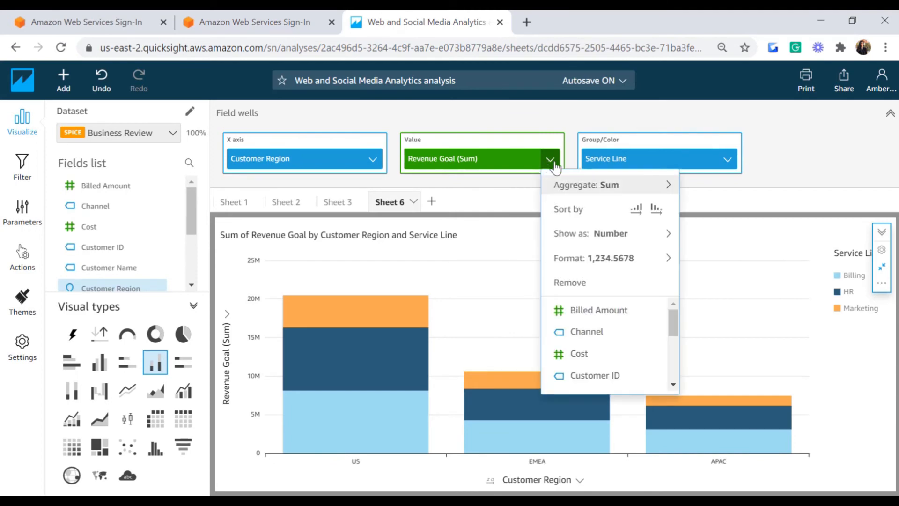
{"action": "mouse_move", "coordinate": [600, 188]}
{"action": "left_click", "coordinate": [736, 211]}
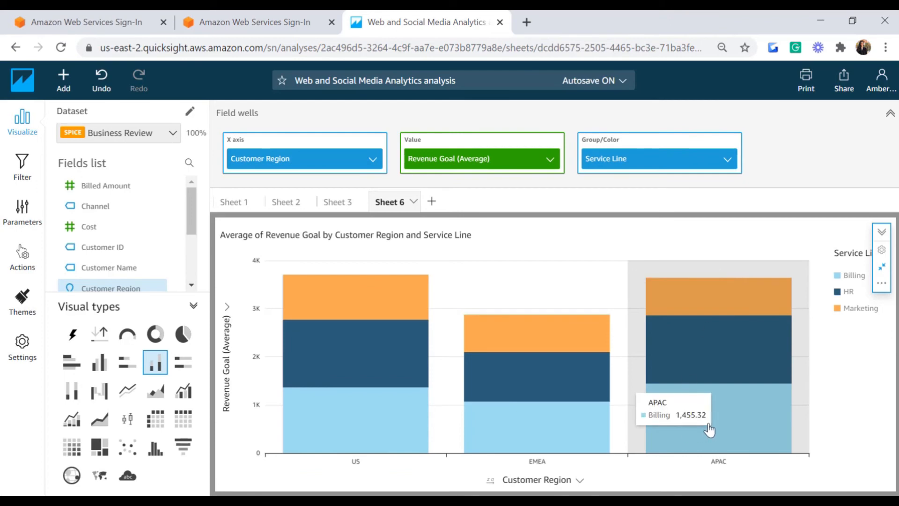
{"action": "left_click", "coordinate": [882, 250]}
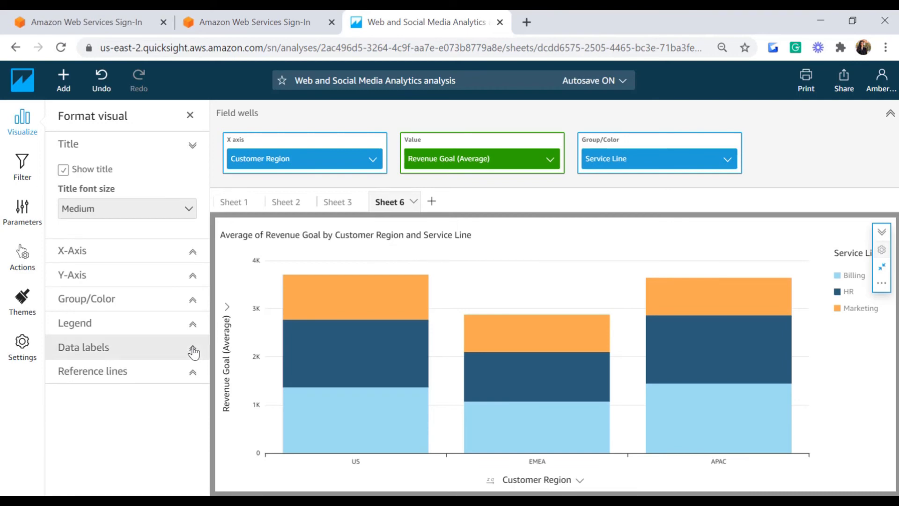
Step: Turn data labels on the bars on, then off again
{"action": "left_click", "coordinate": [193, 351]}
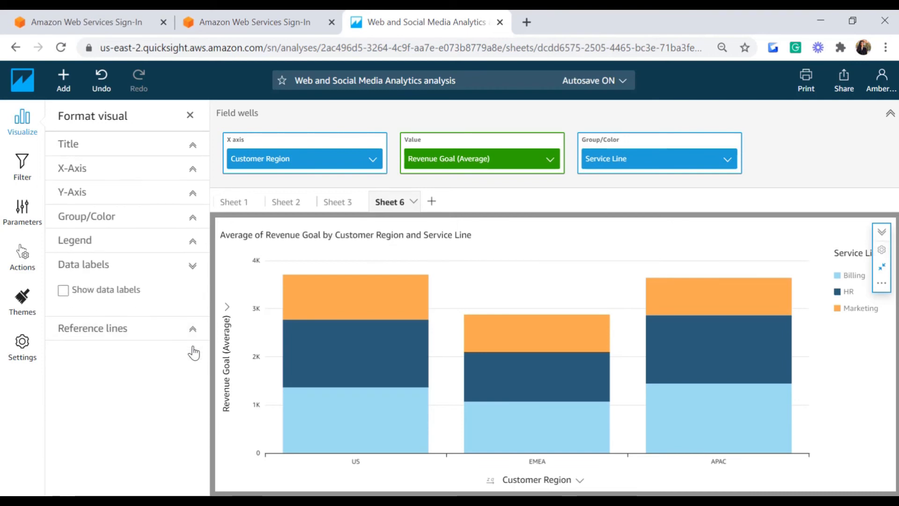
{"action": "left_click", "coordinate": [64, 290]}
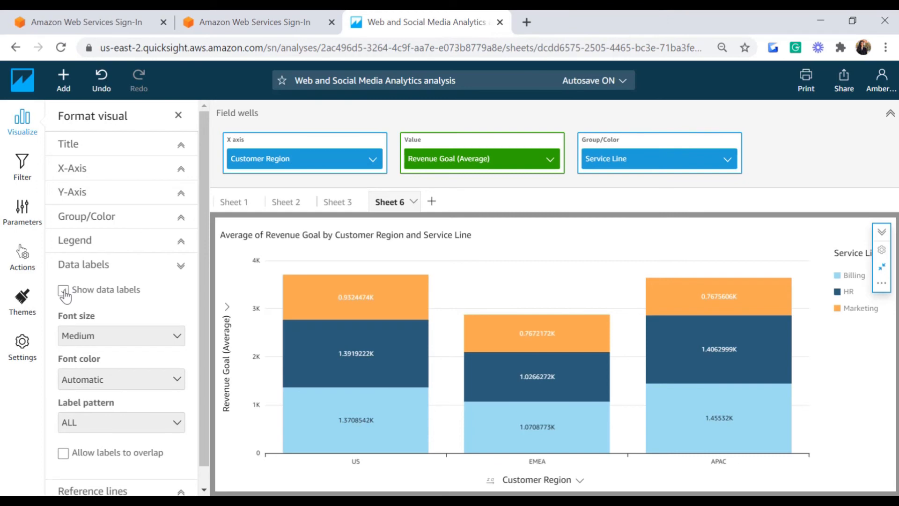
{"action": "left_click", "coordinate": [63, 290]}
Step: Add a calculated reference line at the average of Cost
{"action": "left_click", "coordinate": [187, 334]}
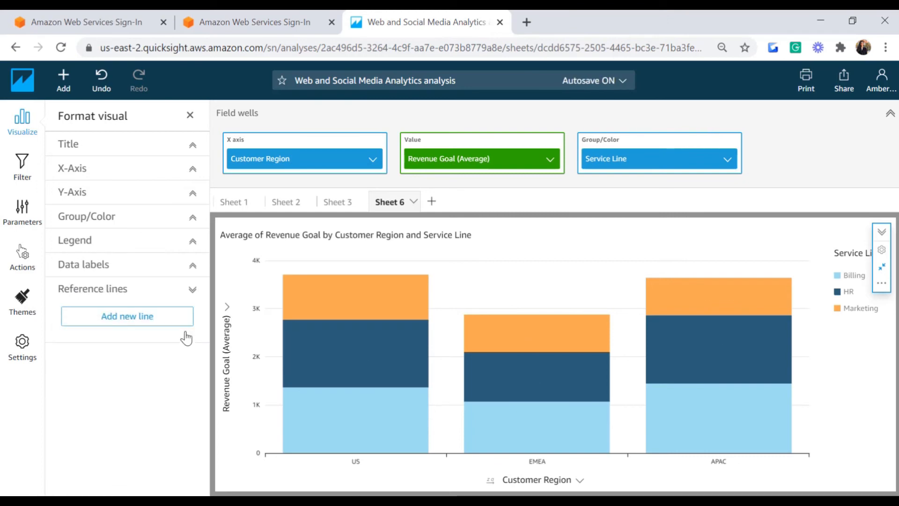
{"action": "left_click", "coordinate": [138, 323]}
{"action": "left_click", "coordinate": [119, 197]}
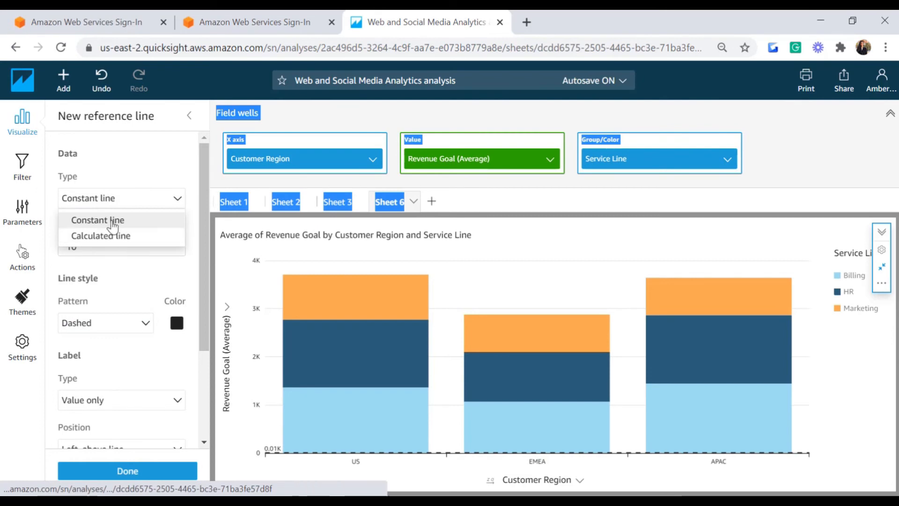
{"action": "left_click", "coordinate": [114, 236]}
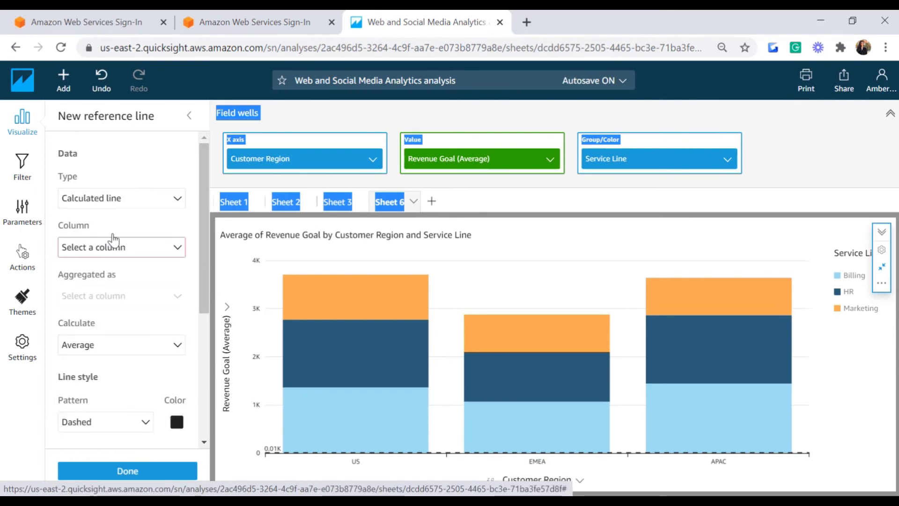
{"action": "left_click", "coordinate": [175, 246]}
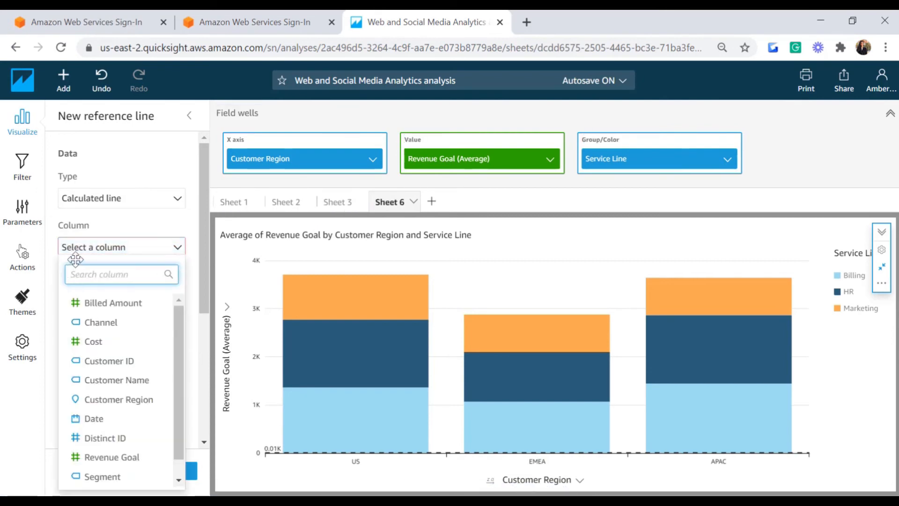
{"action": "left_click", "coordinate": [113, 348]}
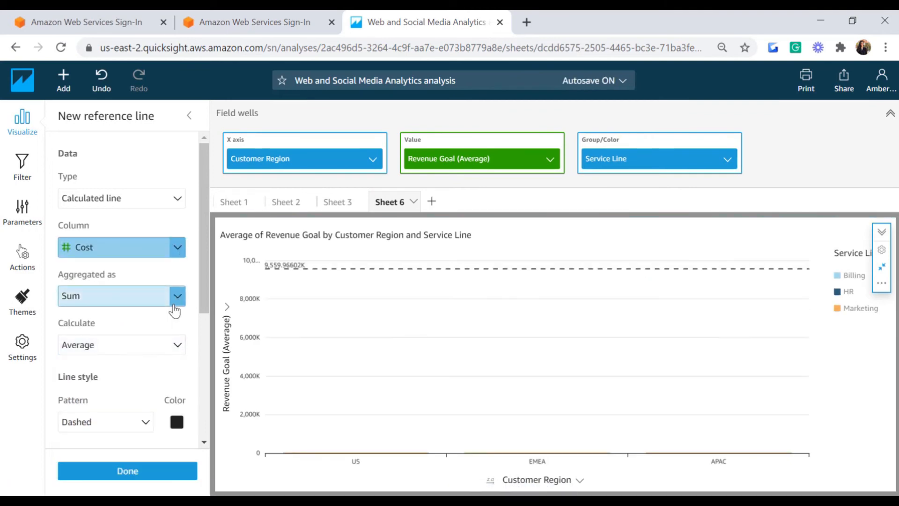
{"action": "left_click", "coordinate": [176, 299]}
{"action": "left_click", "coordinate": [84, 121]}
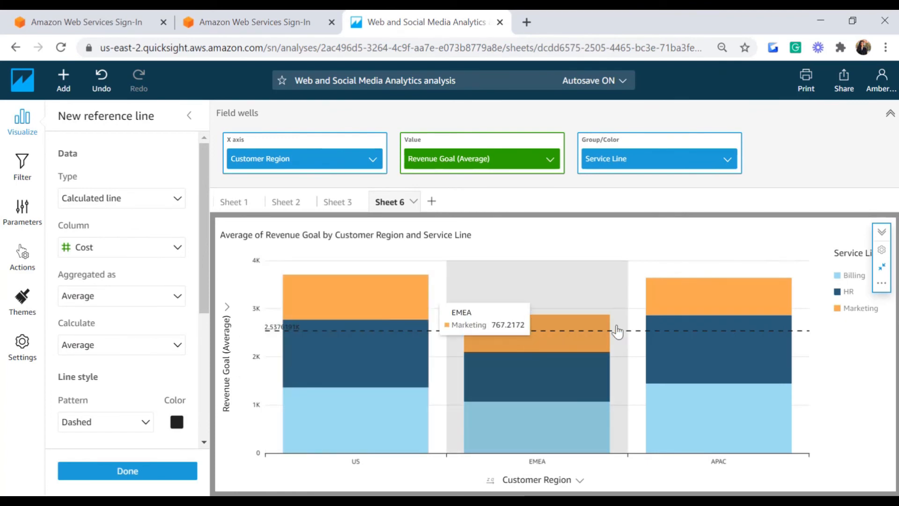
{"action": "left_click", "coordinate": [127, 471]}
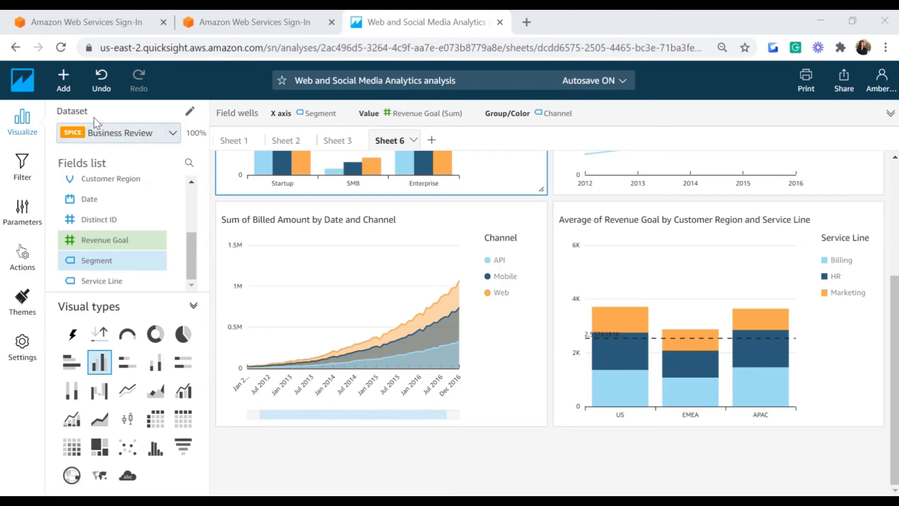
Step: Add a combo chart with Segment on X axis, Revenue Goal bars stacked by Channel
{"action": "left_click", "coordinate": [64, 81]}
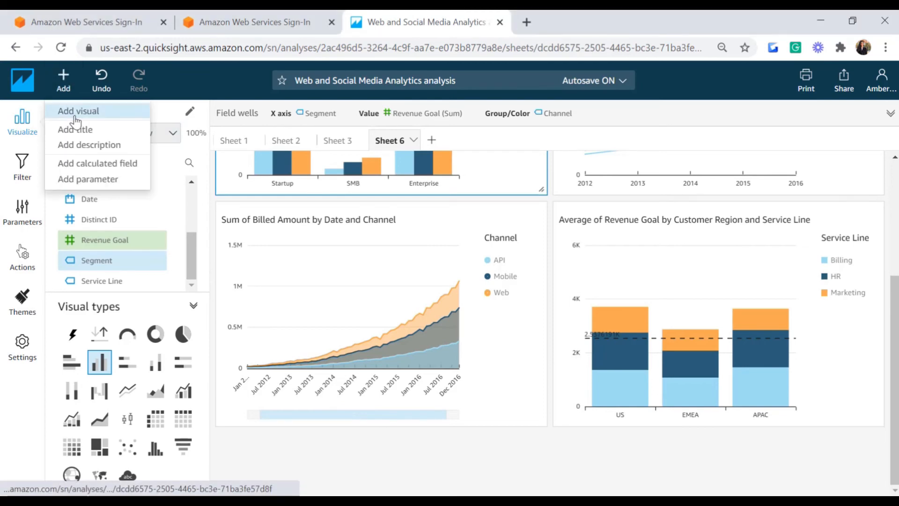
{"action": "left_click", "coordinate": [75, 114]}
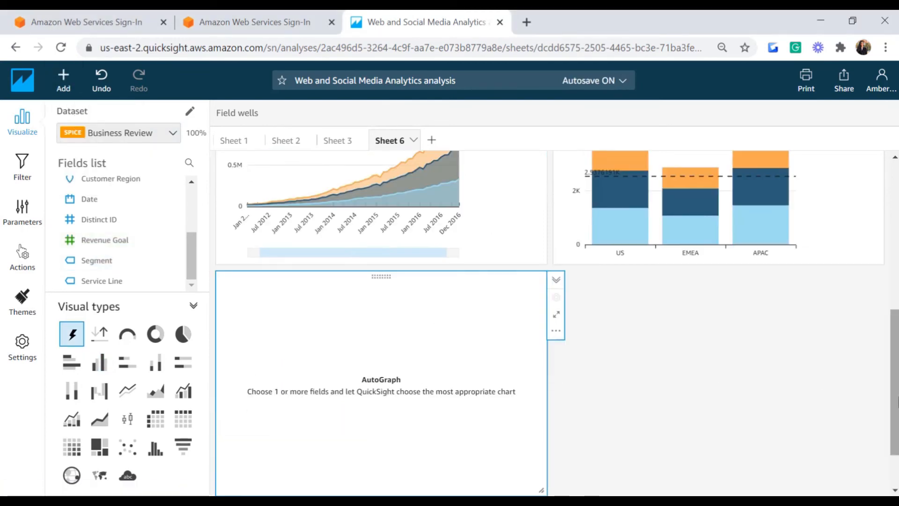
{"action": "scroll", "coordinate": [562, 366], "scroll_direction": "down", "scroll_amount": 2}
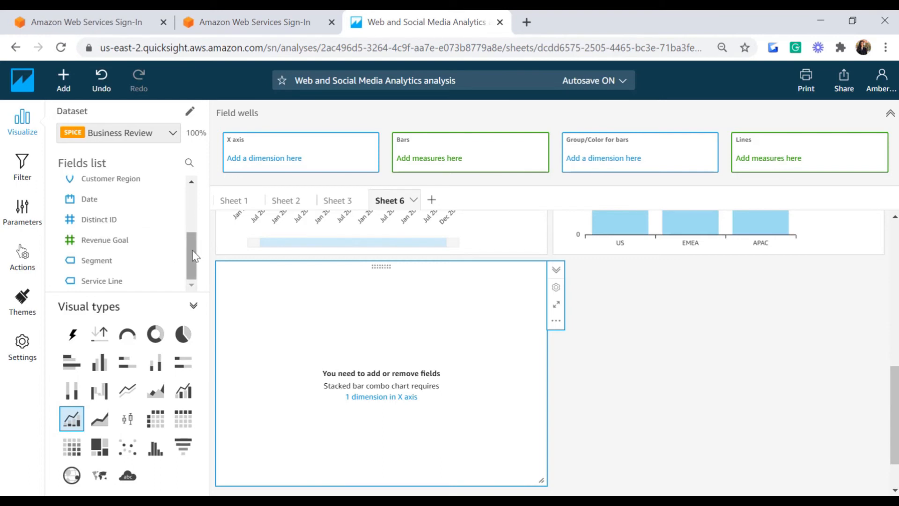
{"action": "left_click_drag", "start_coordinate": [124, 259], "coordinate": [267, 167]}
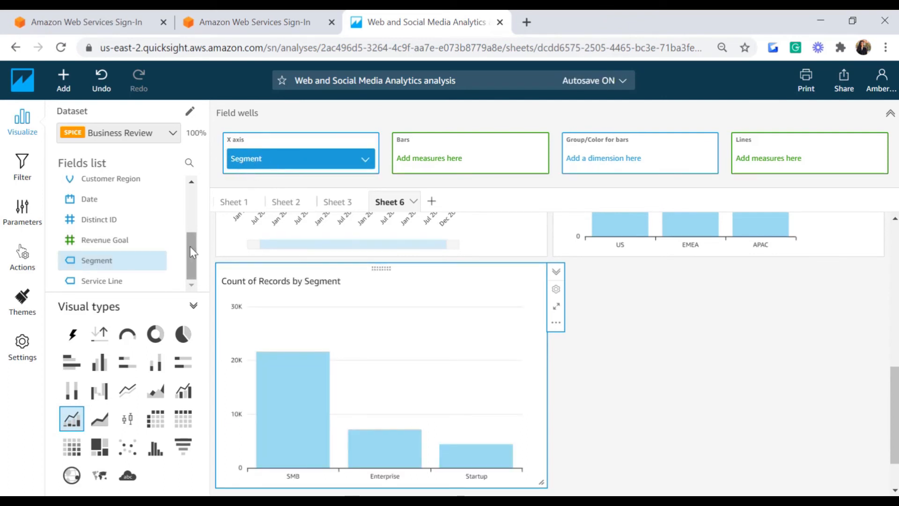
{"action": "left_click_drag", "start_coordinate": [122, 250], "coordinate": [453, 162]}
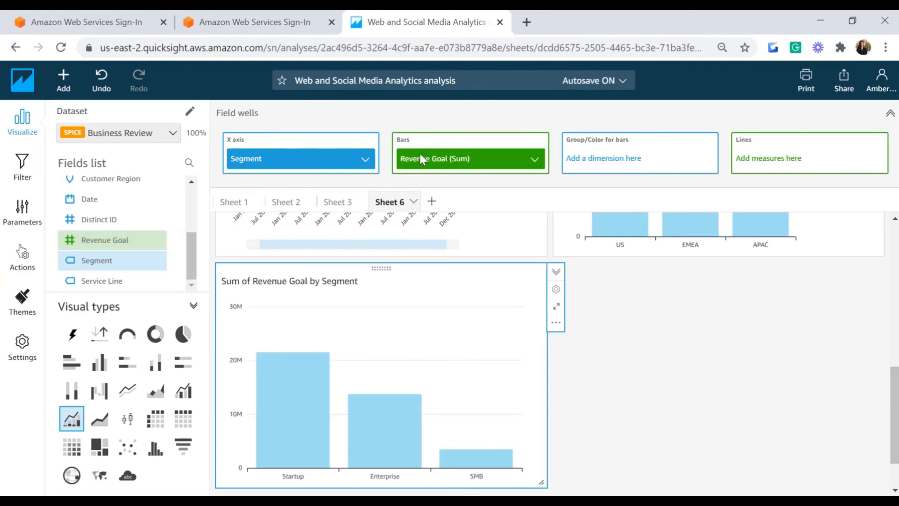
{"action": "scroll", "coordinate": [194, 247], "scroll_direction": "up", "scroll_amount": 2}
{"action": "left_click_drag", "start_coordinate": [195, 248], "coordinate": [193, 203]}
{"action": "left_click_drag", "start_coordinate": [110, 208], "coordinate": [611, 164]}
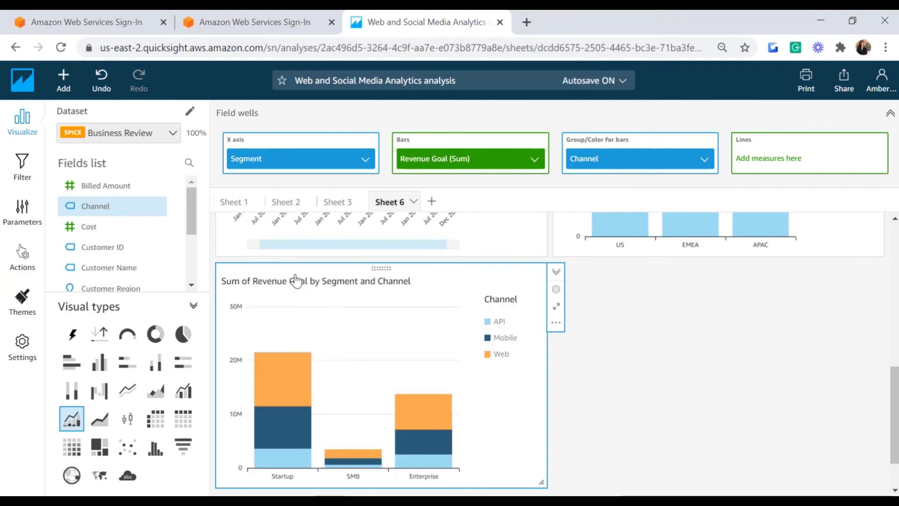
Step: Average Revenue Goal in the bars and add Billed Amount and Cost as lines
{"action": "left_click", "coordinate": [534, 161]}
{"action": "mouse_move", "coordinate": [576, 186]}
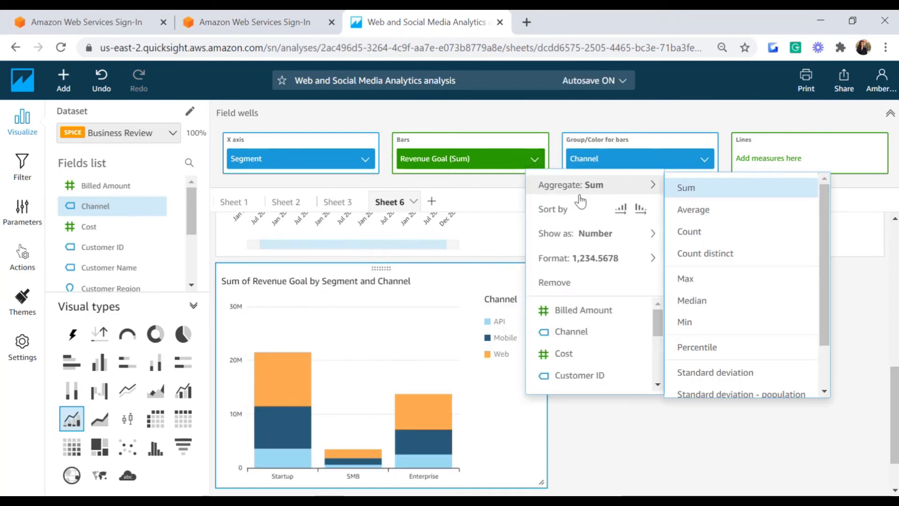
{"action": "left_click", "coordinate": [701, 220]}
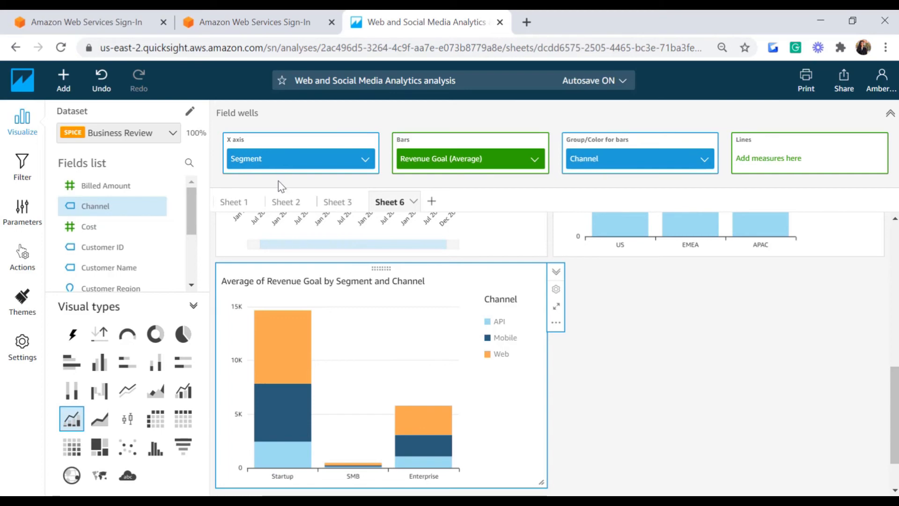
{"action": "left_click_drag", "start_coordinate": [101, 187], "coordinate": [787, 163]}
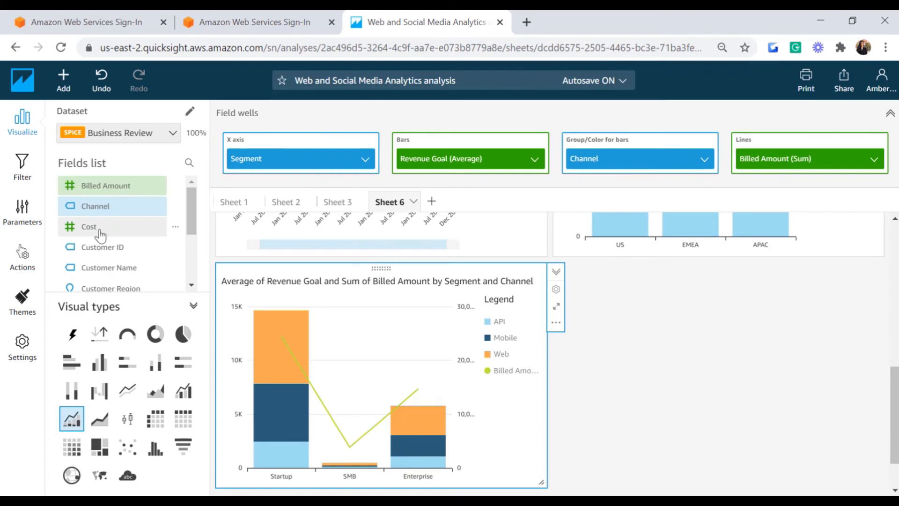
{"action": "left_click_drag", "start_coordinate": [101, 234], "coordinate": [779, 172]}
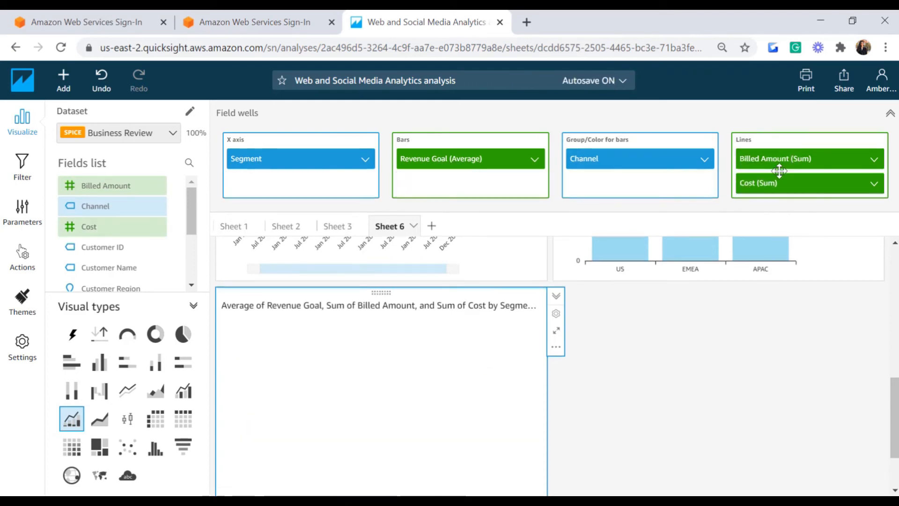
Step: Set both the Billed Amount and Cost lines to Max
{"action": "scroll", "coordinate": [531, 305], "scroll_direction": "down", "scroll_amount": 2}
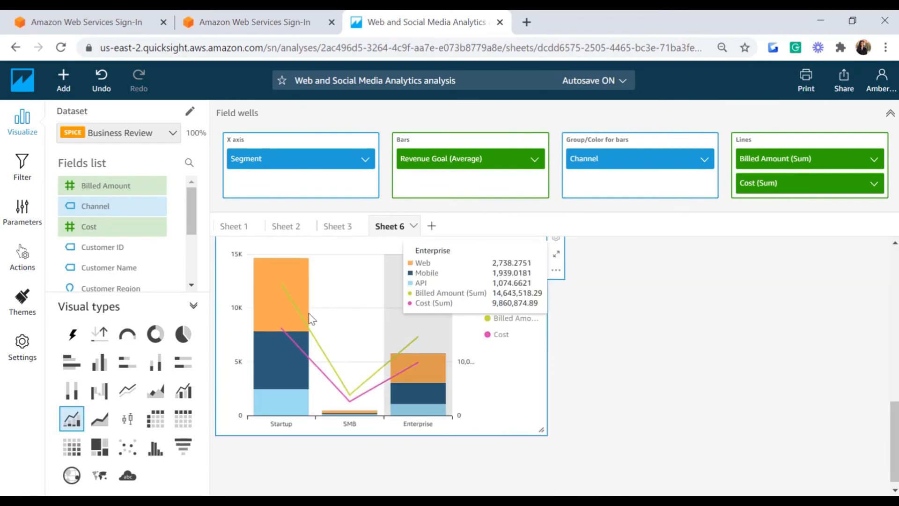
{"action": "mouse_move", "coordinate": [284, 304]}
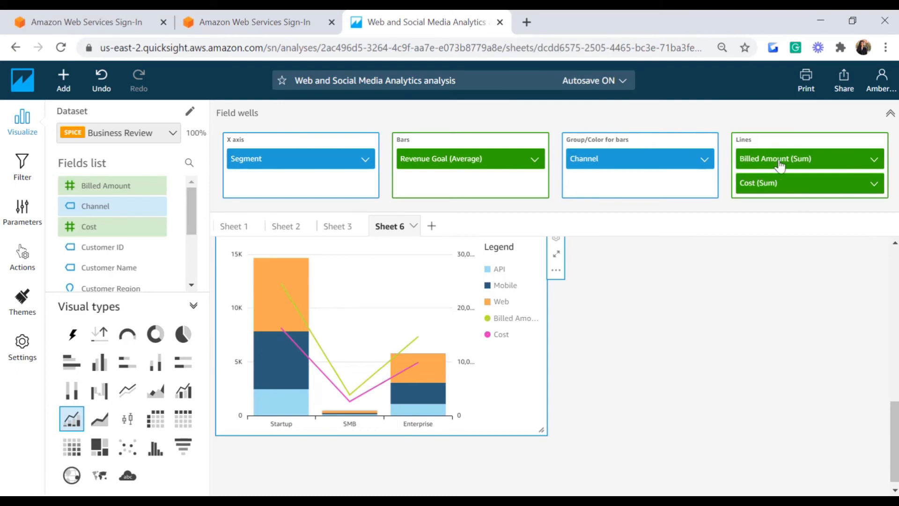
{"action": "left_click", "coordinate": [874, 161]}
{"action": "mouse_move", "coordinate": [789, 187]}
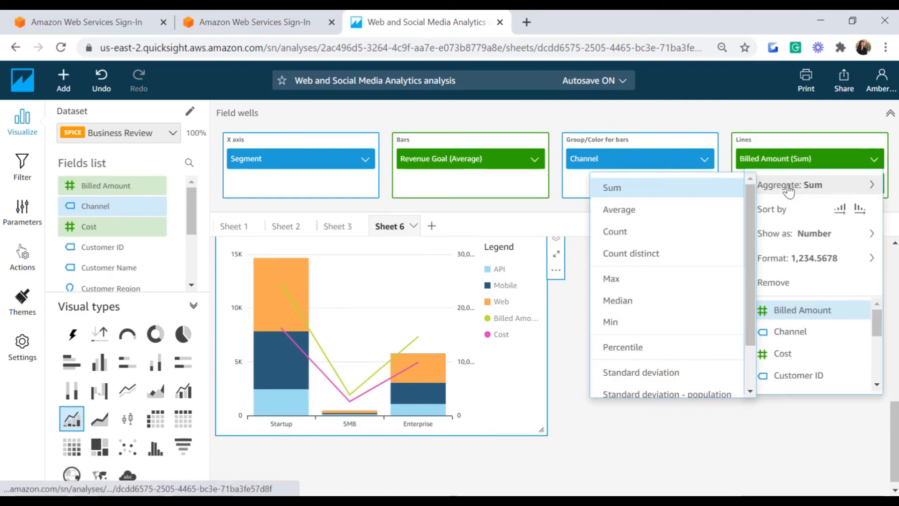
{"action": "left_click", "coordinate": [611, 279]}
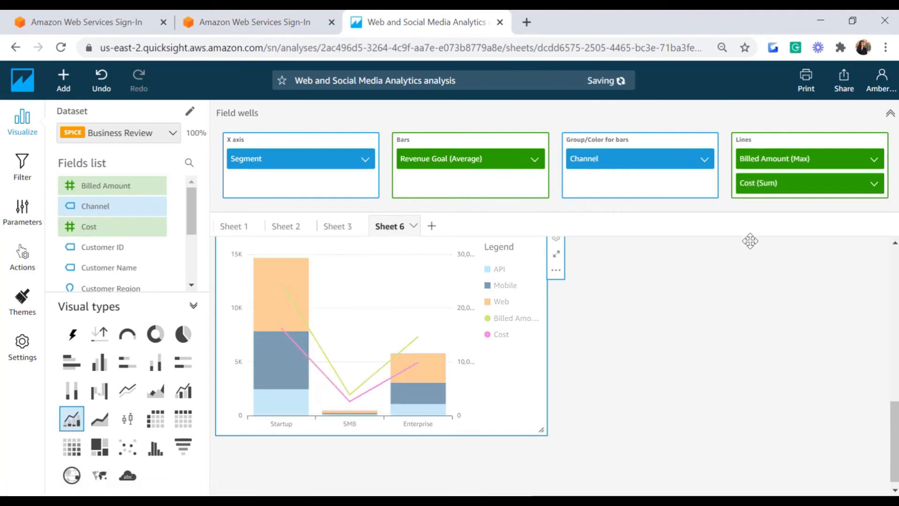
{"action": "left_click", "coordinate": [770, 184]}
{"action": "mouse_move", "coordinate": [776, 216]}
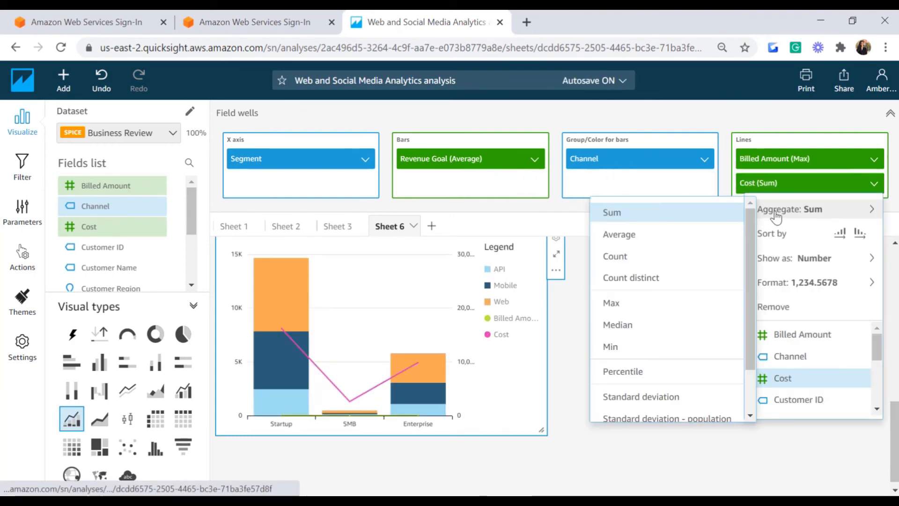
{"action": "left_click", "coordinate": [632, 312]}
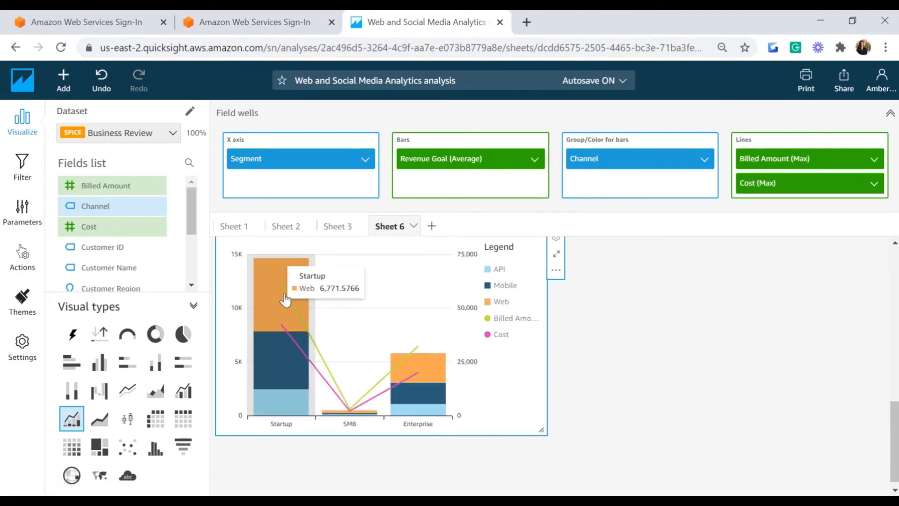
Step: Review the combo chart enlarged with field wells hidden, then start adding a visual
{"action": "left_click", "coordinate": [557, 253]}
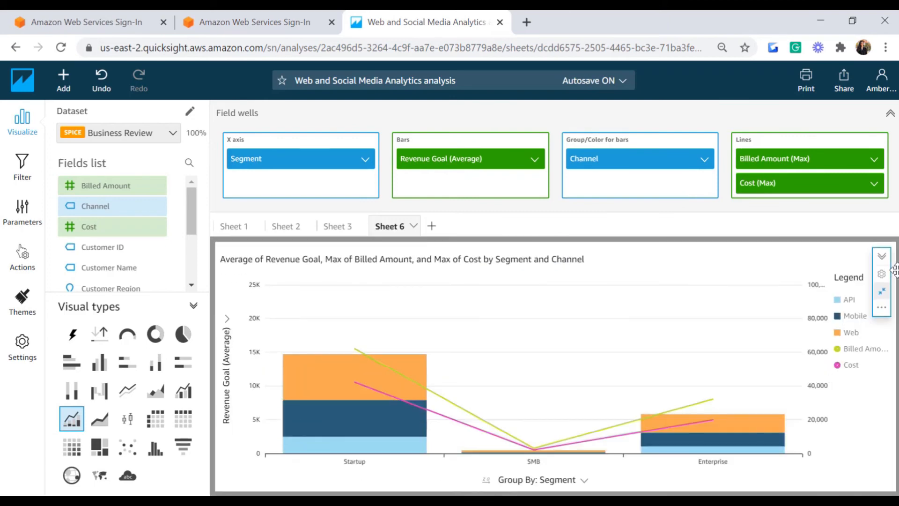
{"action": "left_click", "coordinate": [890, 113]}
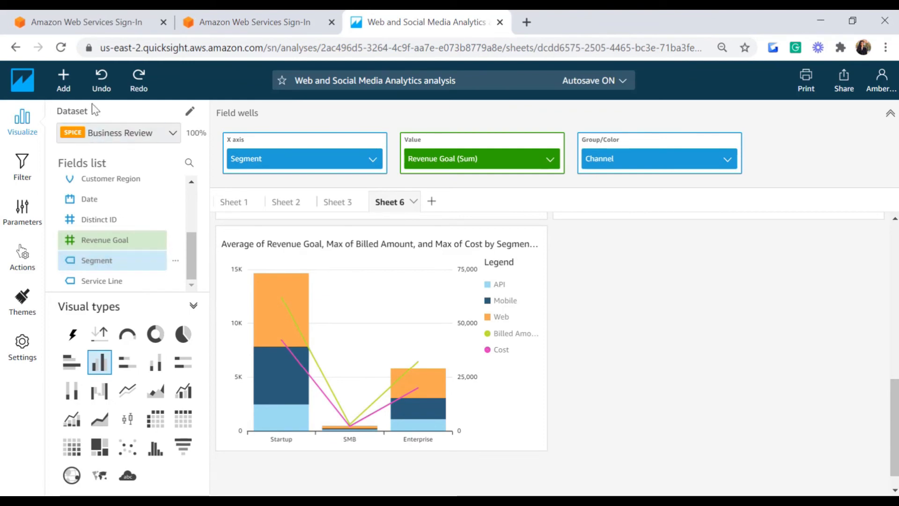
{"action": "left_click", "coordinate": [63, 78]}
Step: Create an enlarged tree map grouped by Segment, sized by Revenue Goal, coloured by Cost
{"action": "left_click", "coordinate": [64, 112]}
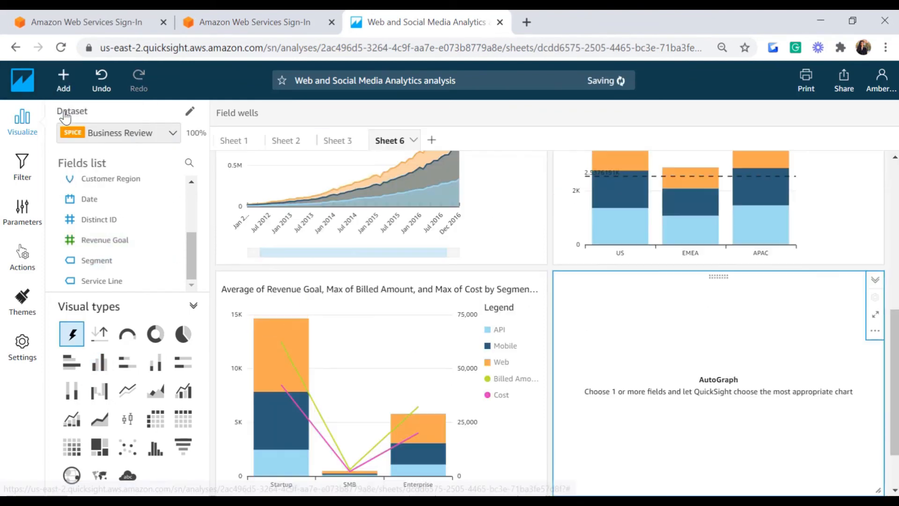
{"action": "left_click", "coordinate": [96, 451]}
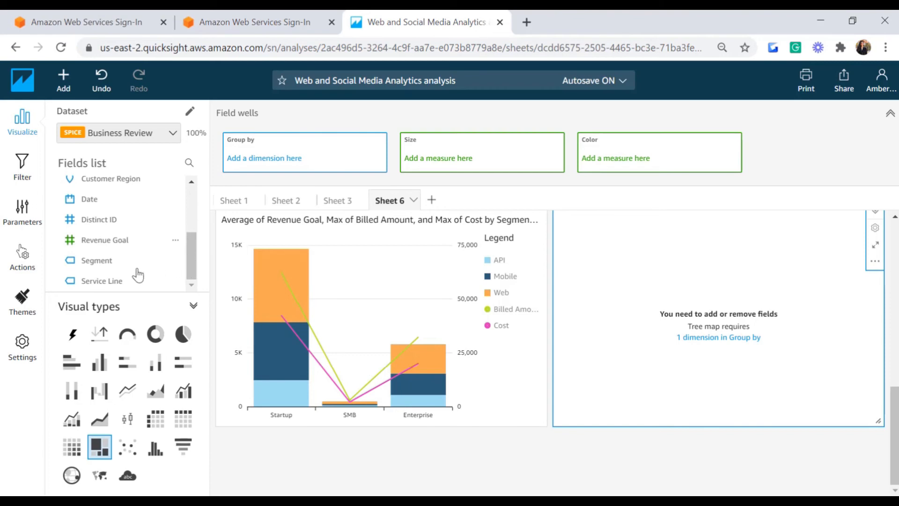
{"action": "left_click", "coordinate": [102, 263]}
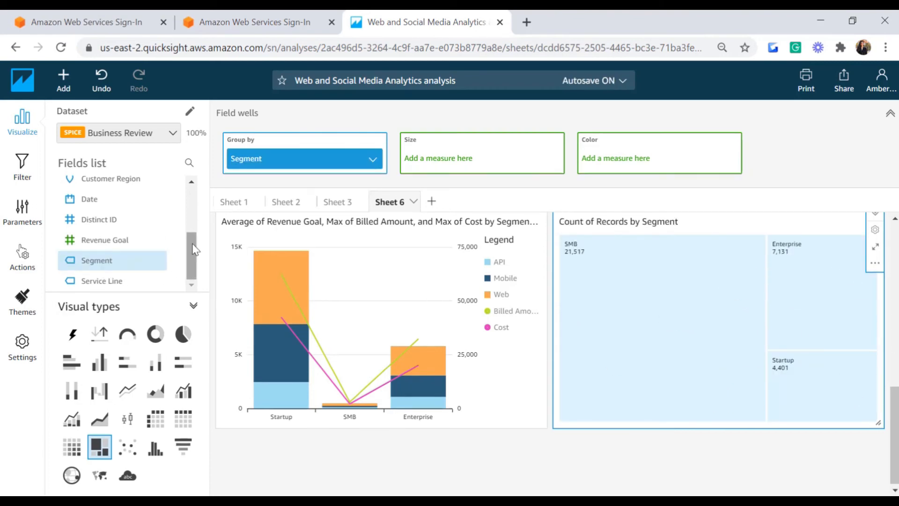
{"action": "left_click", "coordinate": [139, 249]}
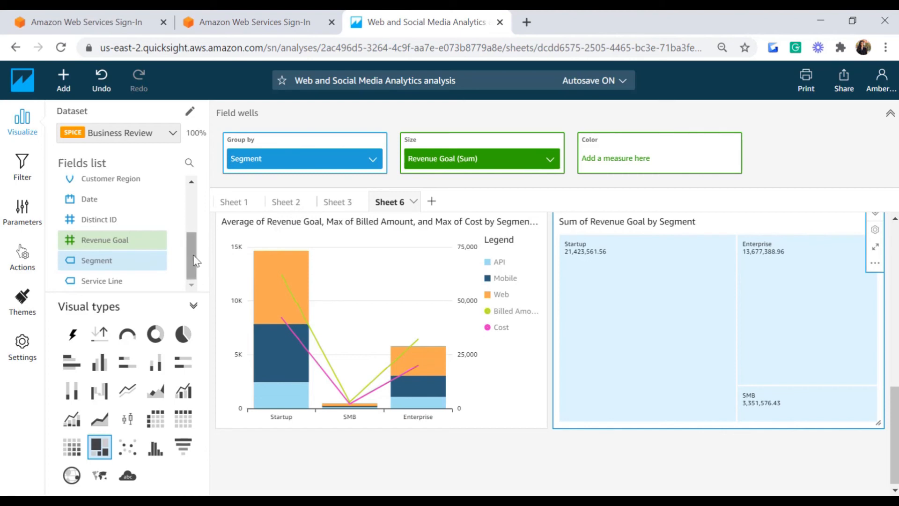
{"action": "left_click_drag", "start_coordinate": [195, 261], "coordinate": [190, 215]}
{"action": "left_click_drag", "start_coordinate": [108, 215], "coordinate": [609, 158]}
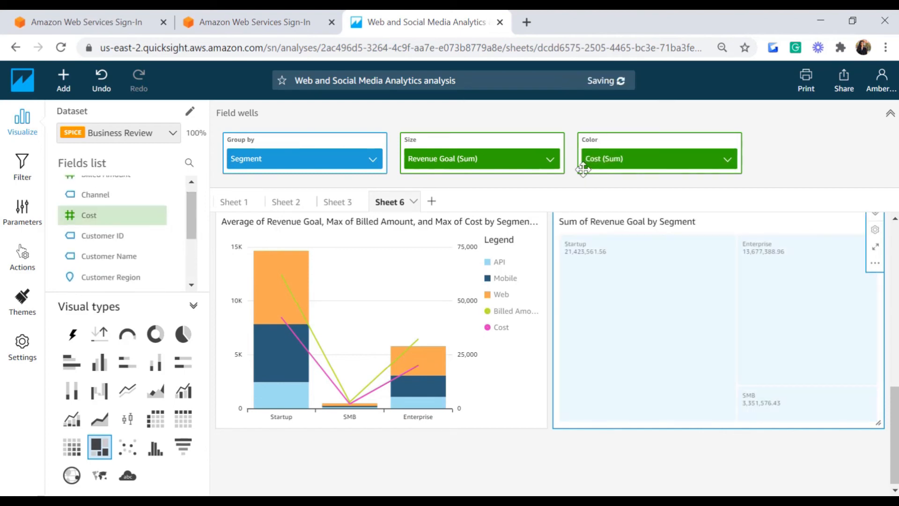
{"action": "left_click", "coordinate": [875, 249]}
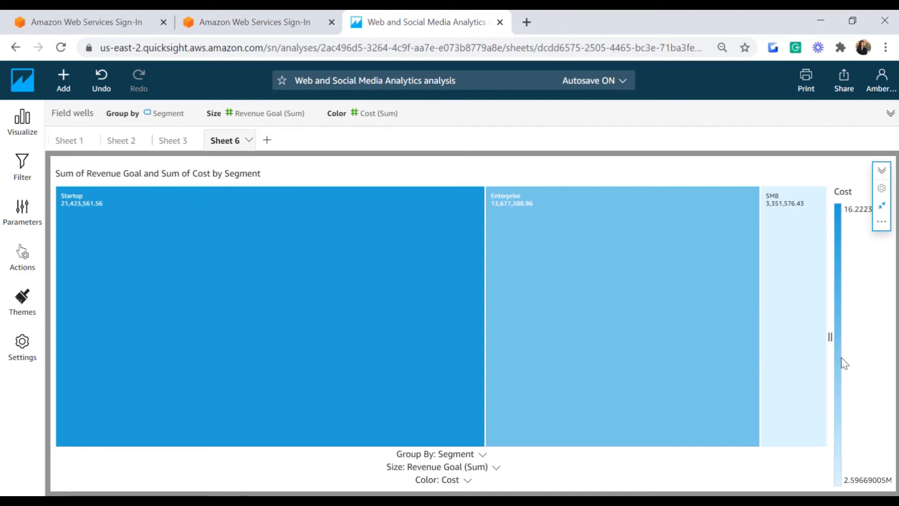
Step: Put the enlarged treemap back into Sheet 6's grid and open the Dataset dropdown
{"action": "mouse_move", "coordinate": [638, 286]}
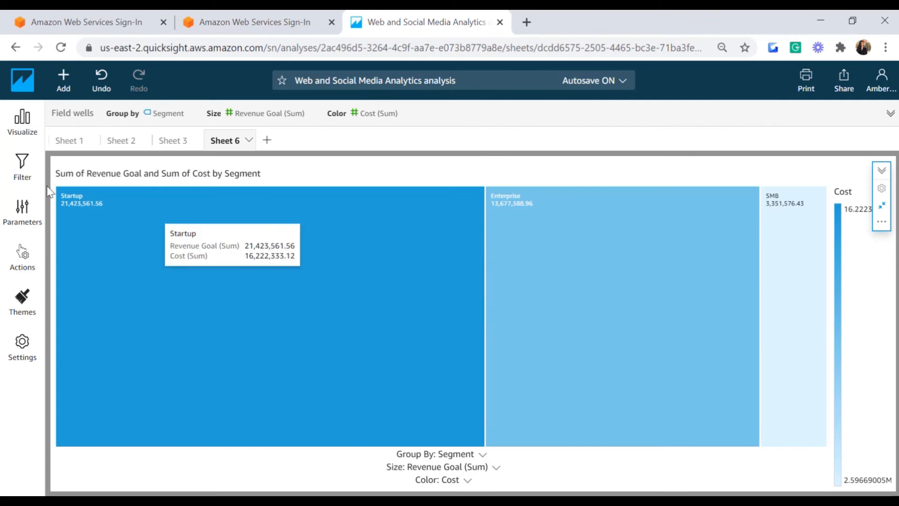
{"action": "left_click", "coordinate": [24, 125]}
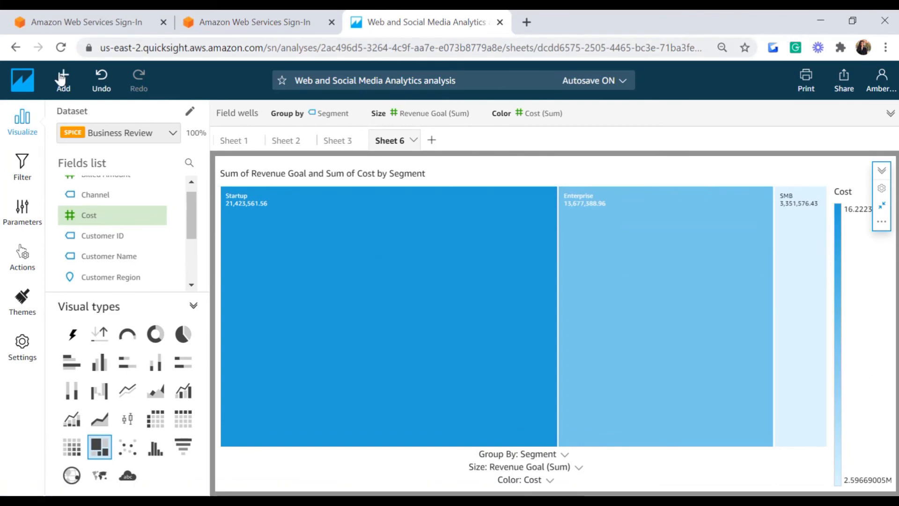
{"action": "left_click", "coordinate": [882, 205]}
{"action": "scroll", "coordinate": [877, 216], "scroll_direction": "down", "scroll_amount": 2}
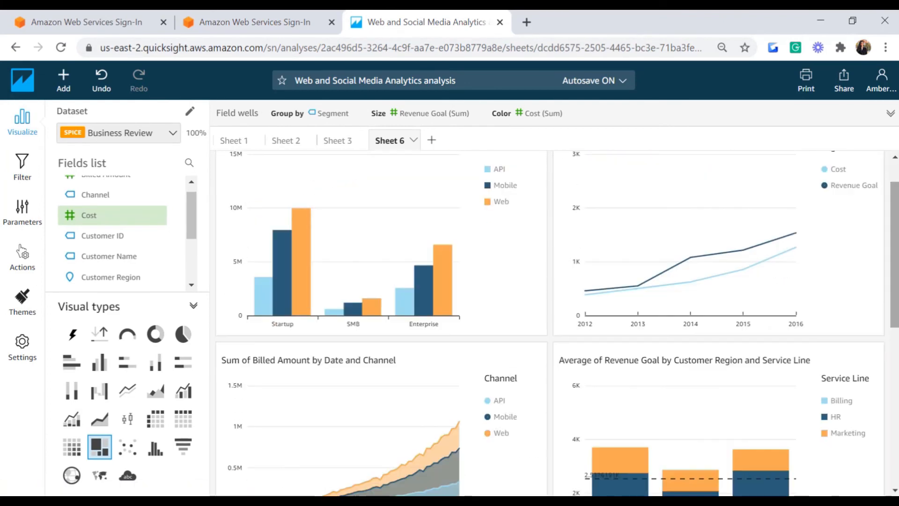
{"action": "left_click", "coordinate": [158, 135]}
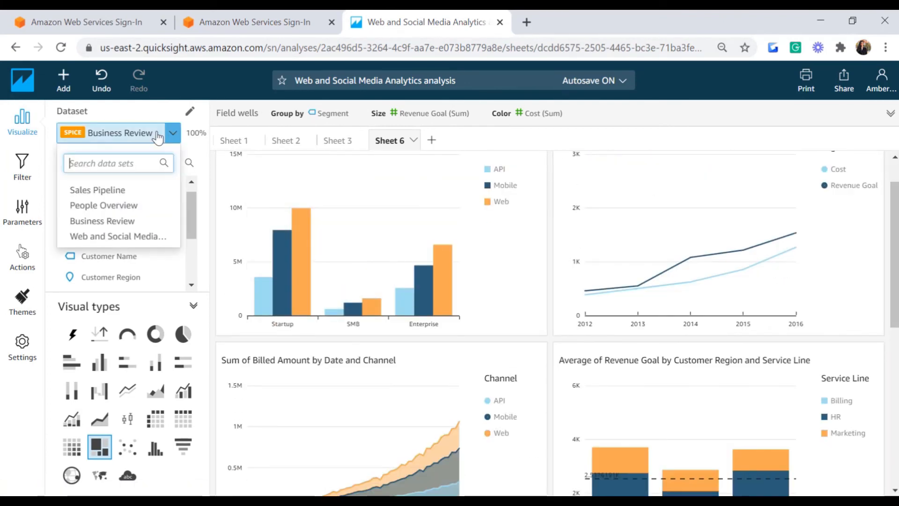
Step: Switch to the Web and Social Media Analytics dataset and chart Events as a treemap
{"action": "left_click", "coordinate": [112, 236]}
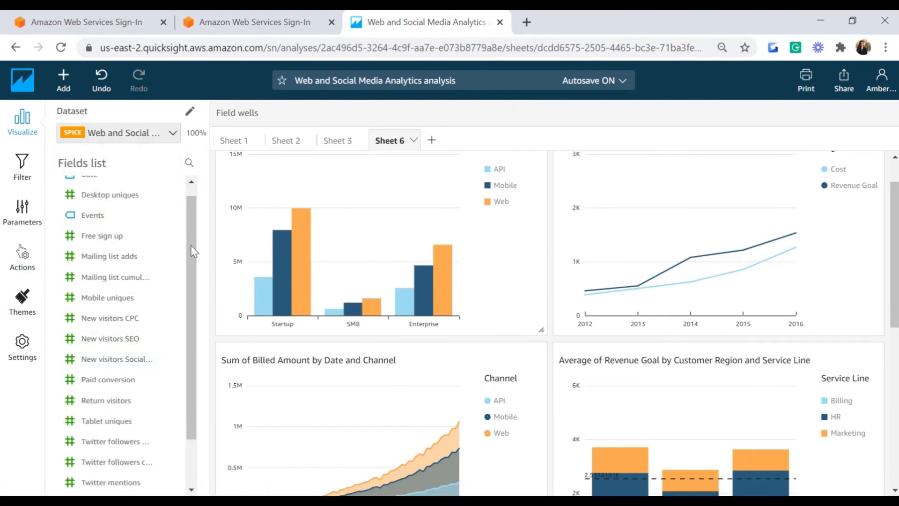
{"action": "right_click", "coordinate": [185, 373]}
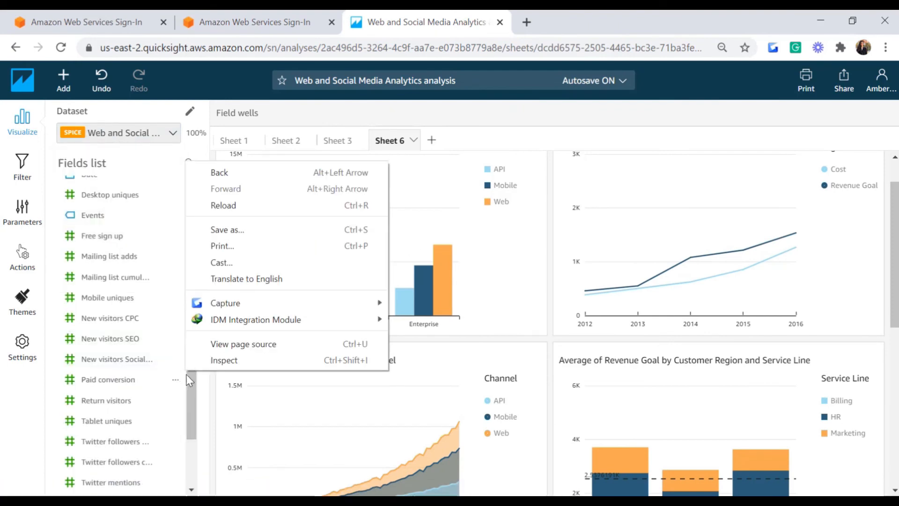
{"action": "left_click", "coordinate": [196, 393]}
{"action": "left_click", "coordinate": [101, 218]}
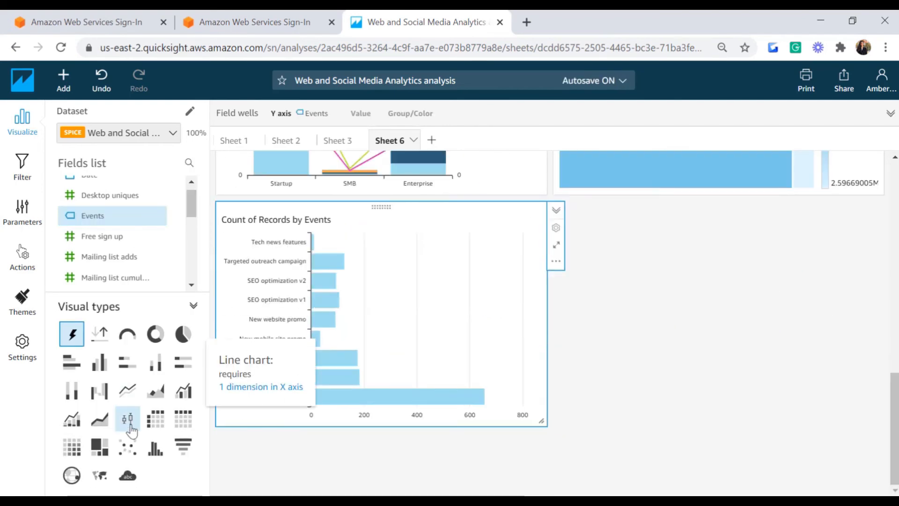
{"action": "left_click", "coordinate": [100, 448]}
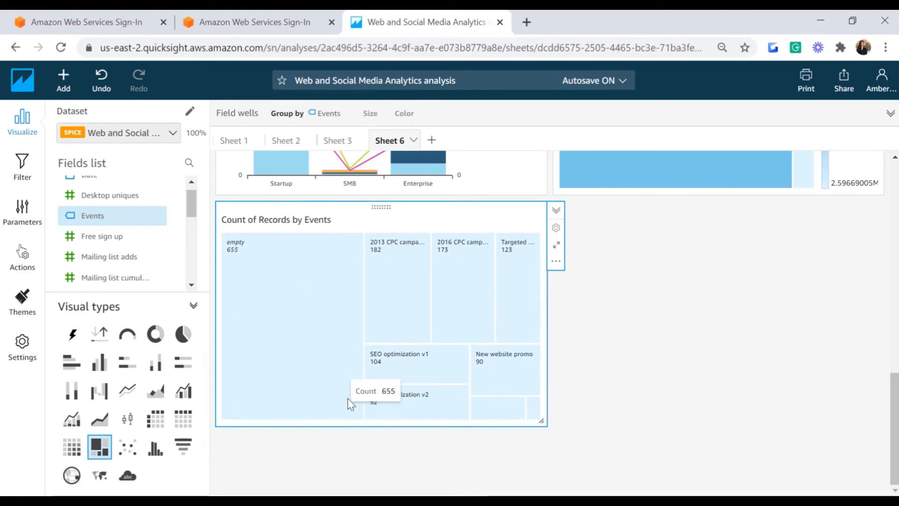
{"action": "left_click", "coordinate": [259, 259]}
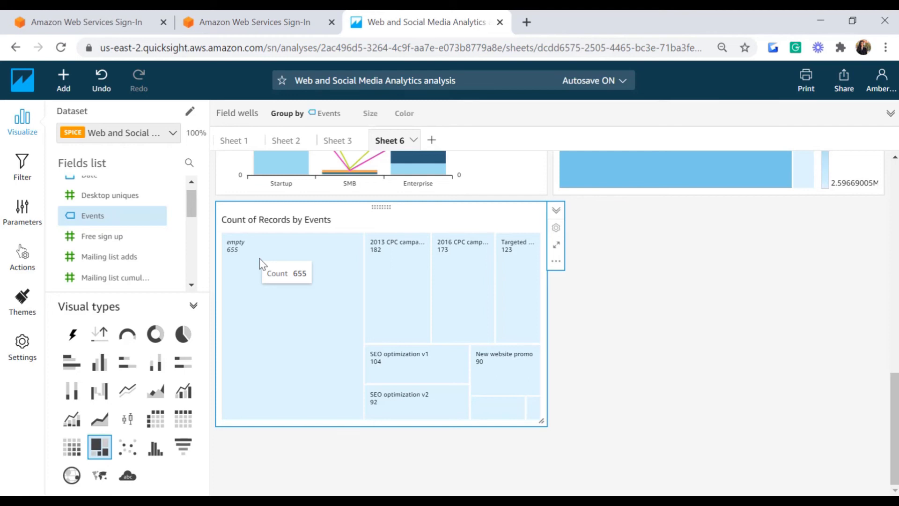
Step: Size the treemap by Website Visits, colour it by Twitter mentions, and maximize it
{"action": "left_click", "coordinate": [467, 115]}
{"action": "scroll", "coordinate": [141, 234], "scroll_direction": "down", "scroll_amount": 10}
{"action": "left_click", "coordinate": [113, 289]}
{"action": "left_click", "coordinate": [114, 289]}
{"action": "left_click_drag", "start_coordinate": [114, 285], "coordinate": [451, 164]}
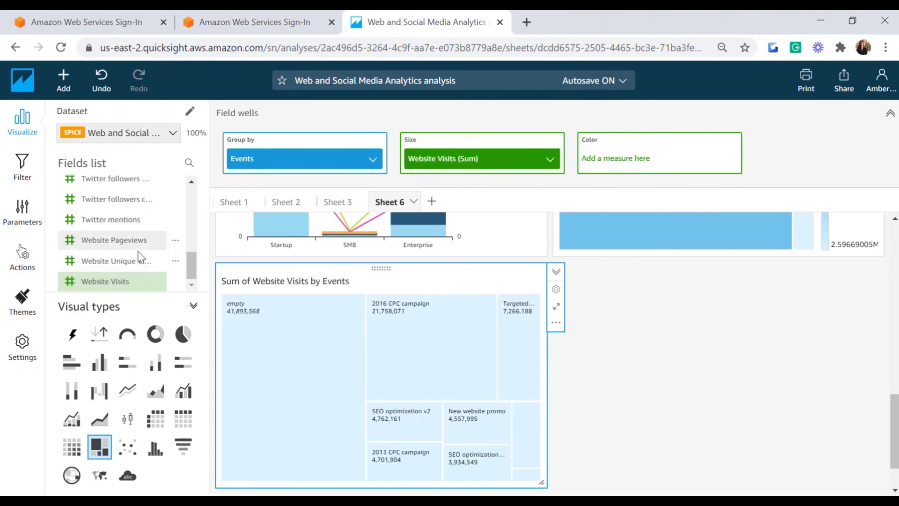
{"action": "left_click_drag", "start_coordinate": [134, 226], "coordinate": [662, 160]}
{"action": "left_click", "coordinate": [556, 307]}
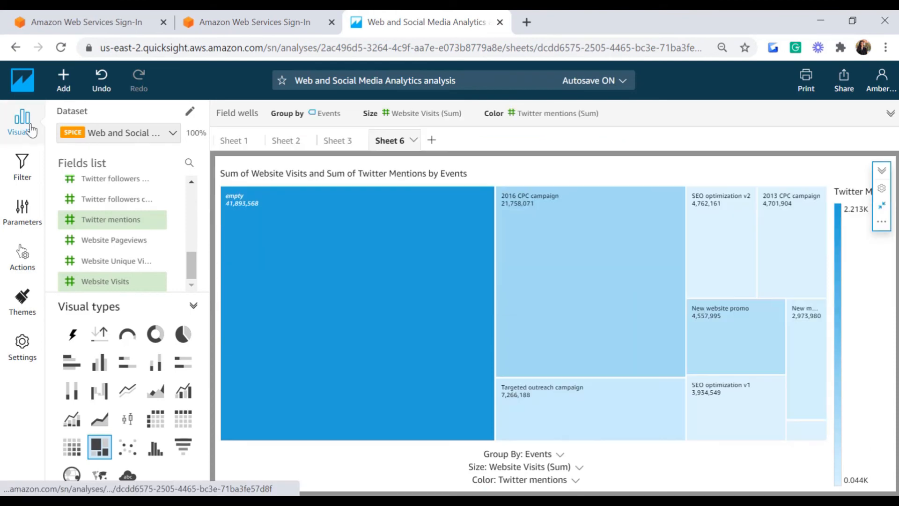
Step: Hide the Visualize pane and widen the legend so the Twitter Mentions title fits
{"action": "left_click", "coordinate": [35, 126]}
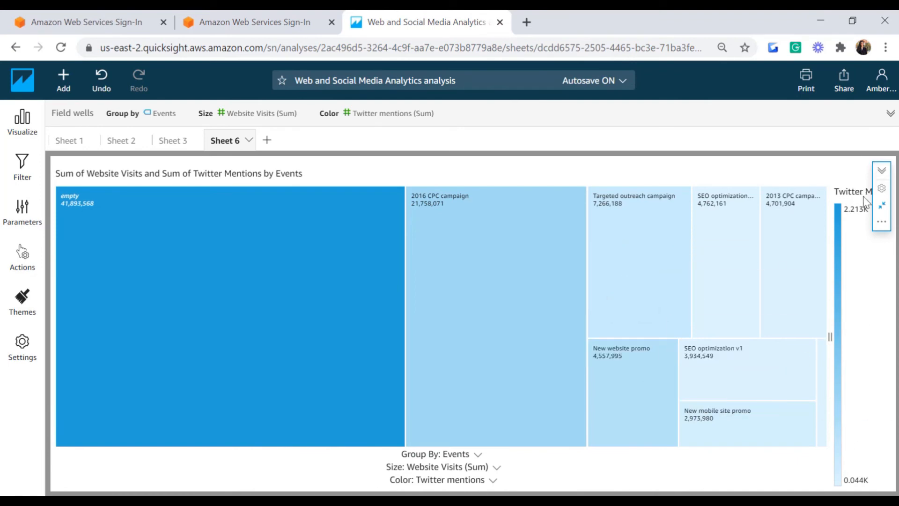
{"action": "left_click_drag", "start_coordinate": [838, 334], "coordinate": [787, 335]}
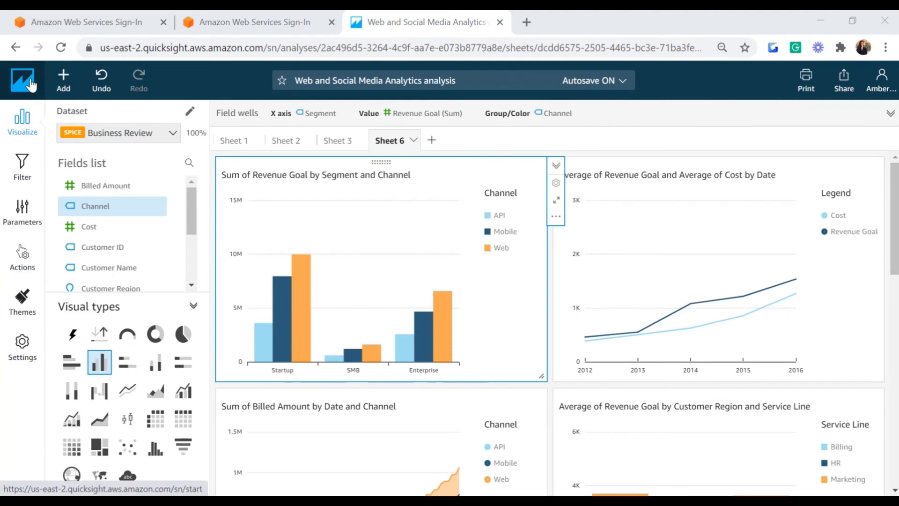
Step: Upload Sales-Data.xlsx as a new dataset and preview its Sales sheet for editing
{"action": "left_click", "coordinate": [15, 85]}
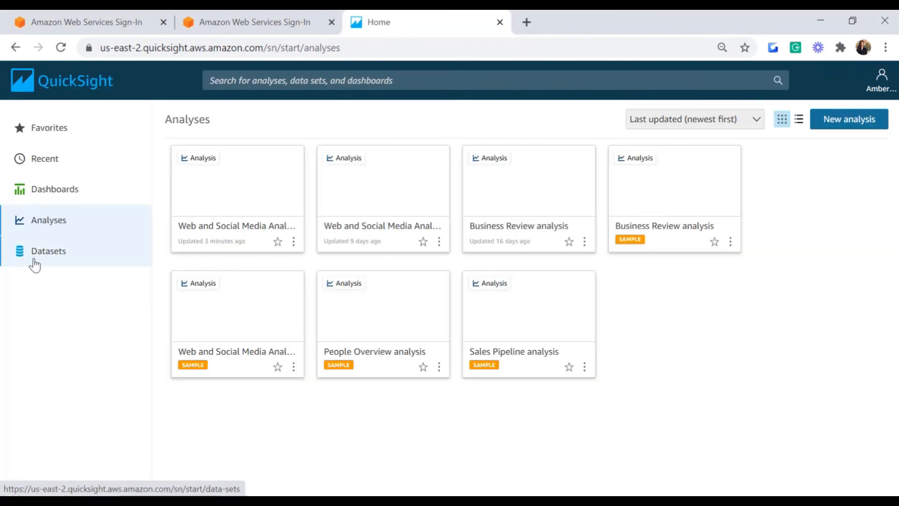
{"action": "left_click", "coordinate": [68, 261]}
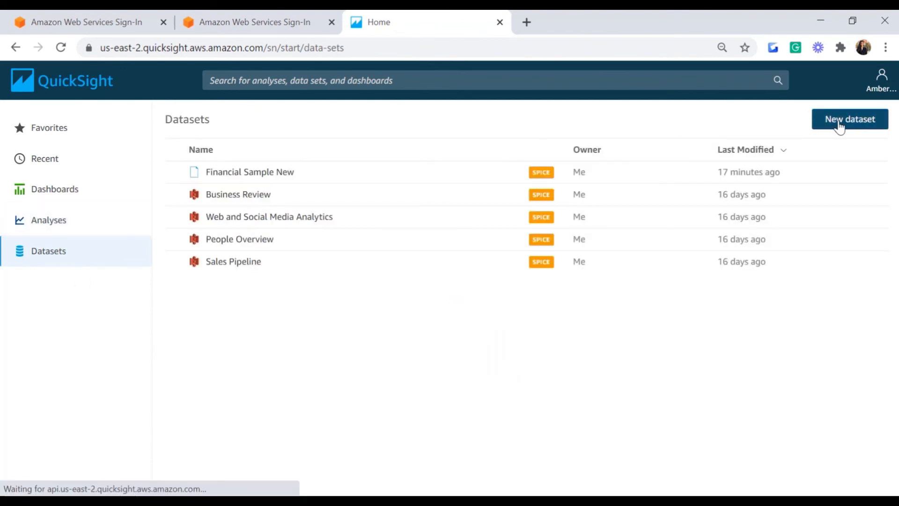
{"action": "left_click", "coordinate": [839, 127]}
{"action": "left_click", "coordinate": [148, 233]}
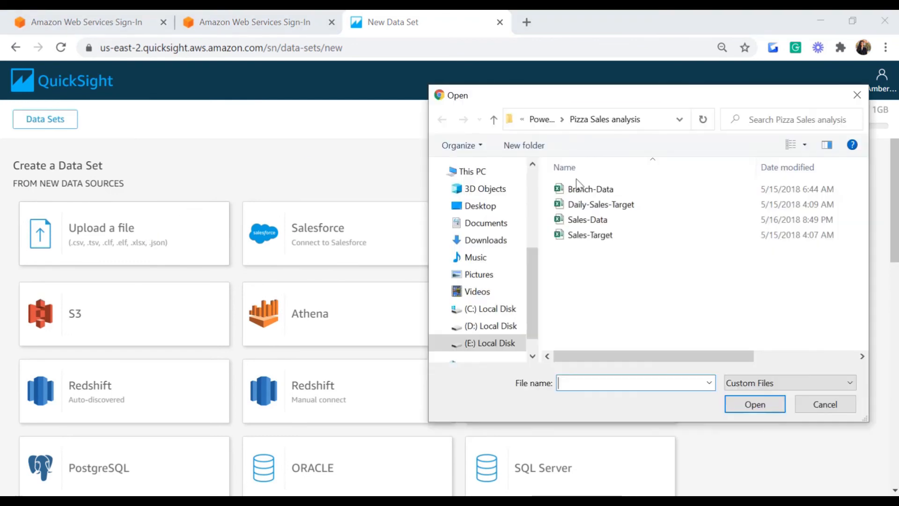
{"action": "left_click", "coordinate": [607, 221]}
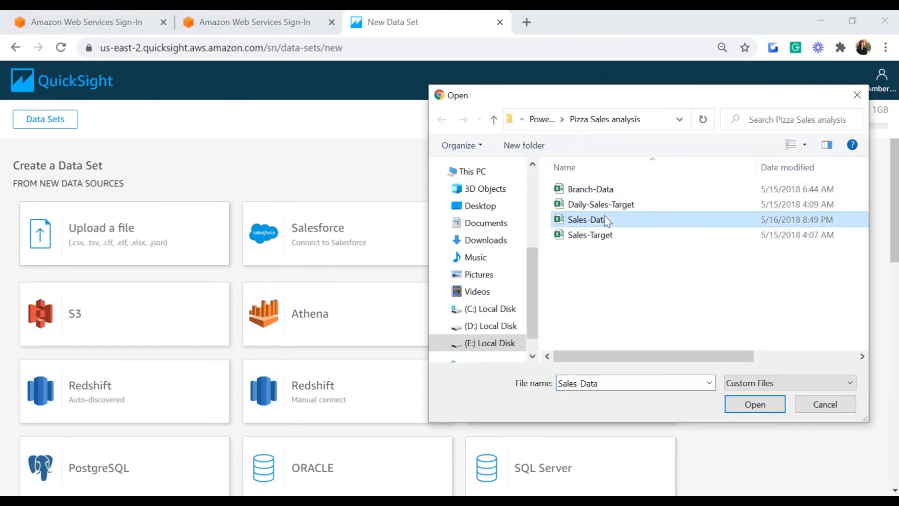
{"action": "left_click", "coordinate": [744, 408]}
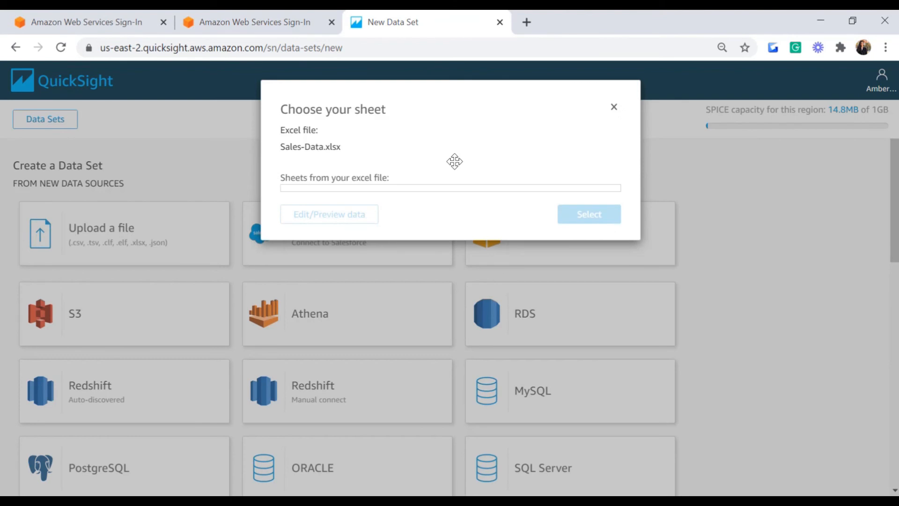
{"action": "left_click", "coordinate": [347, 206]}
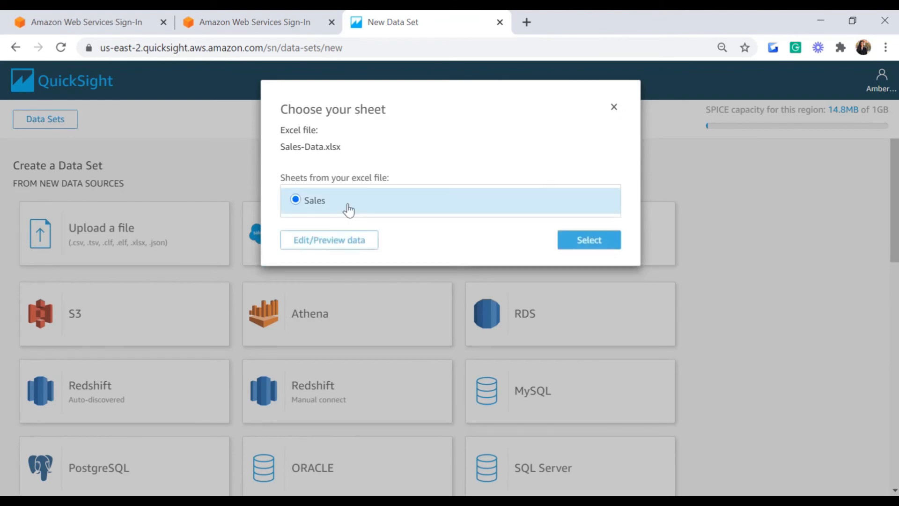
{"action": "left_click", "coordinate": [335, 244]}
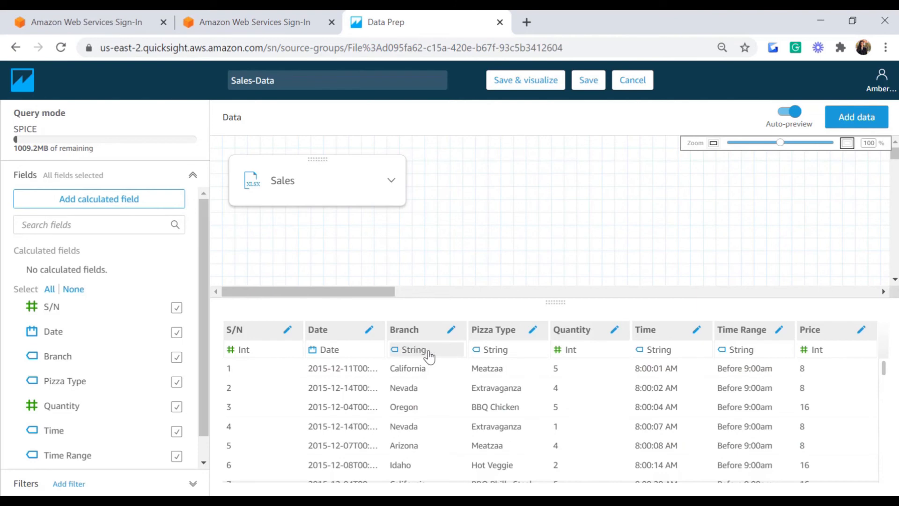
Step: Set Branch to the State geographic type, exclude S/N, and save Sales-Data
{"action": "left_click", "coordinate": [160, 357]}
{"action": "mouse_move", "coordinate": [216, 319]}
{"action": "left_click", "coordinate": [320, 214]}
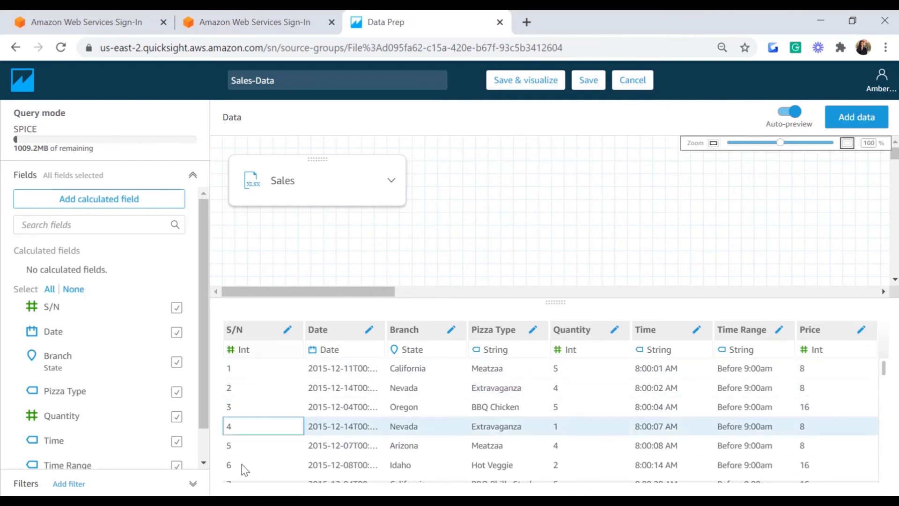
{"action": "left_click", "coordinate": [176, 308]}
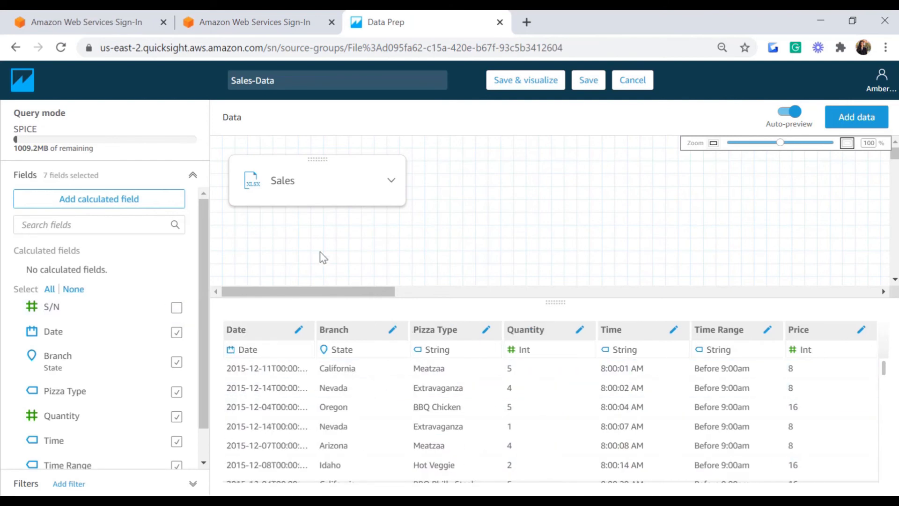
{"action": "left_click", "coordinate": [591, 82]}
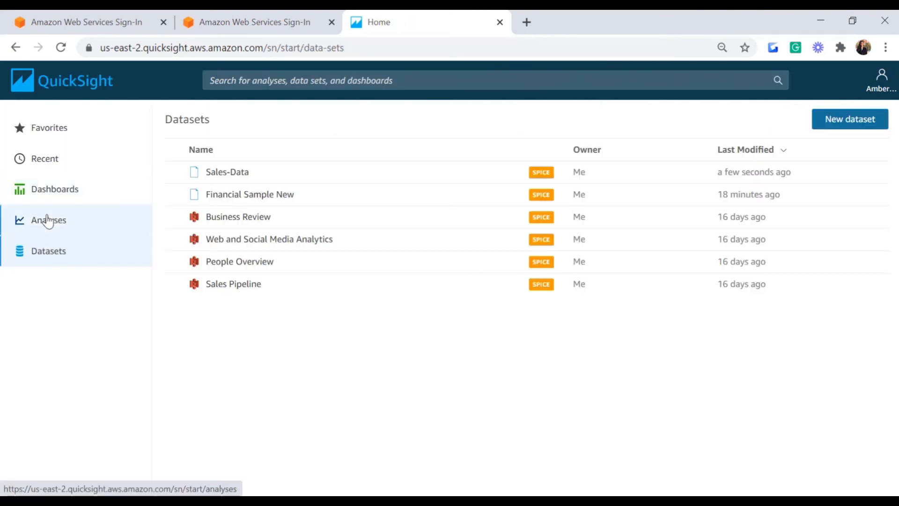
{"action": "left_click", "coordinate": [49, 220]}
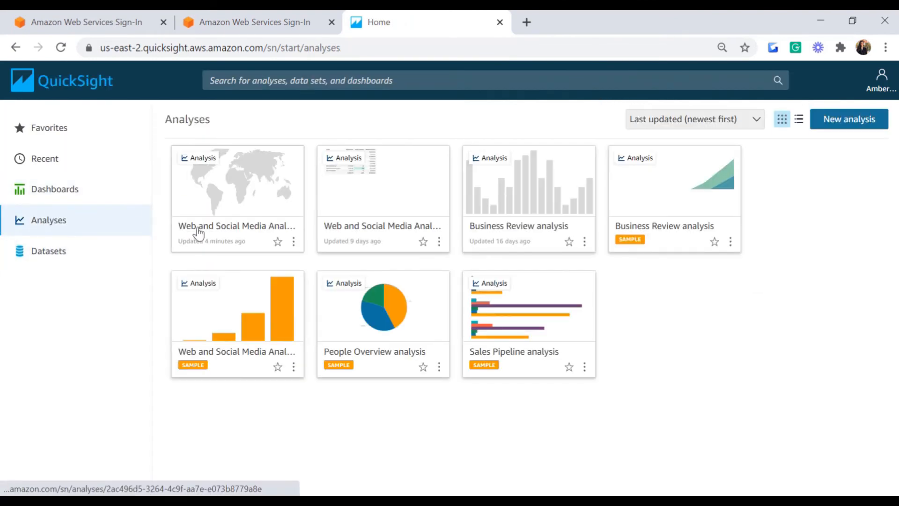
Step: Open the web and social analysis, add a new sheet, and add the Sales-Data dataset
{"action": "left_click", "coordinate": [261, 181]}
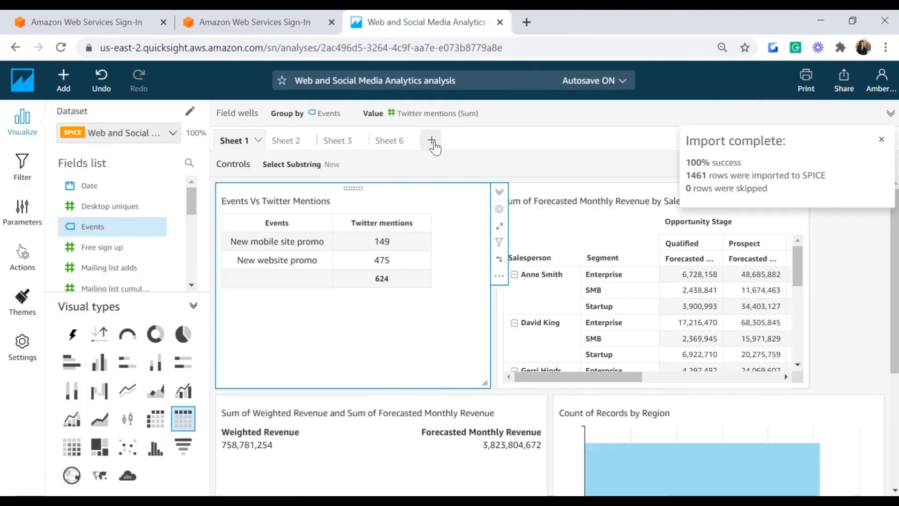
{"action": "left_click", "coordinate": [437, 144]}
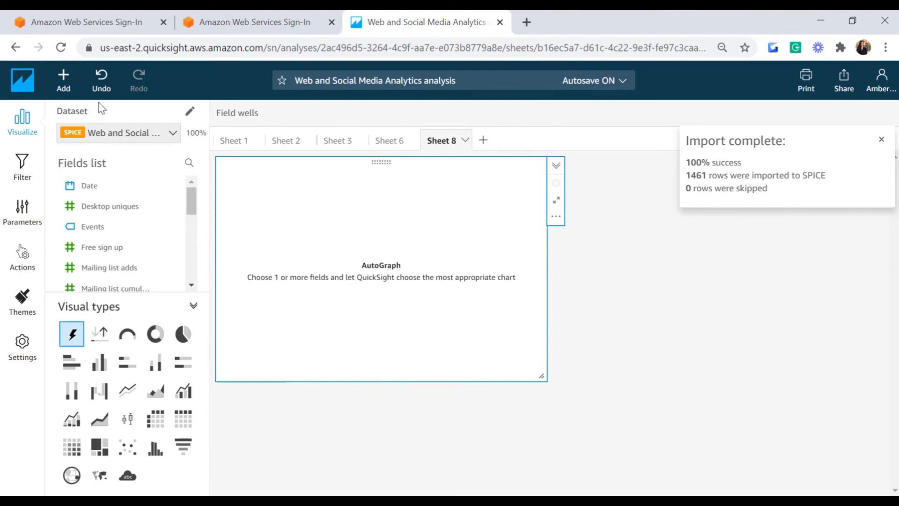
{"action": "left_click", "coordinate": [190, 113]}
{"action": "left_click", "coordinate": [571, 292]}
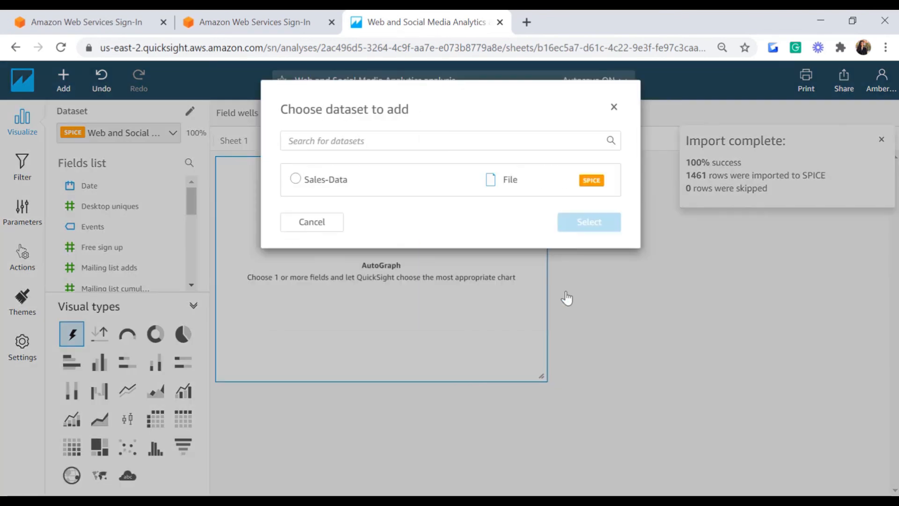
{"action": "left_click", "coordinate": [344, 182]}
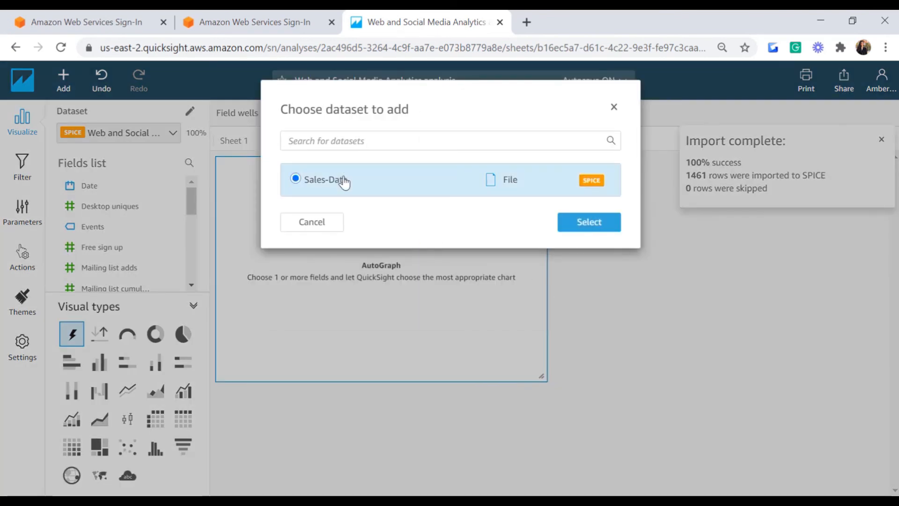
{"action": "left_click", "coordinate": [584, 225]}
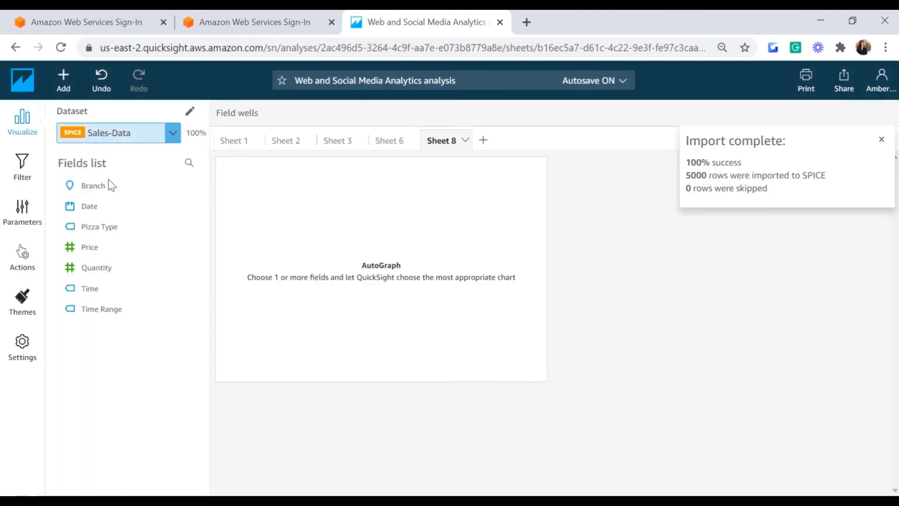
Step: Delete the empty AutoGraph visual and switch the sheet to the Sales-Data dataset
{"action": "left_click", "coordinate": [321, 159]}
{"action": "left_click", "coordinate": [158, 132]}
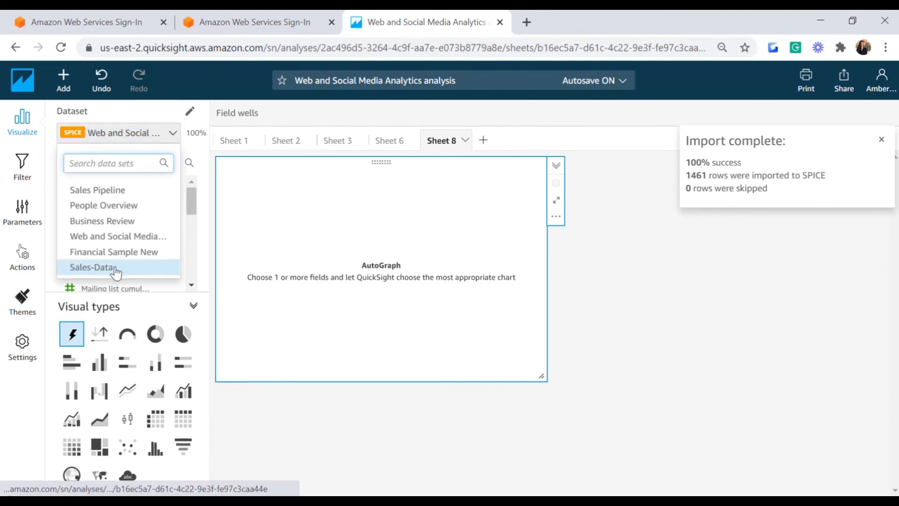
{"action": "left_click", "coordinate": [112, 266]}
{"action": "left_click", "coordinate": [534, 167]}
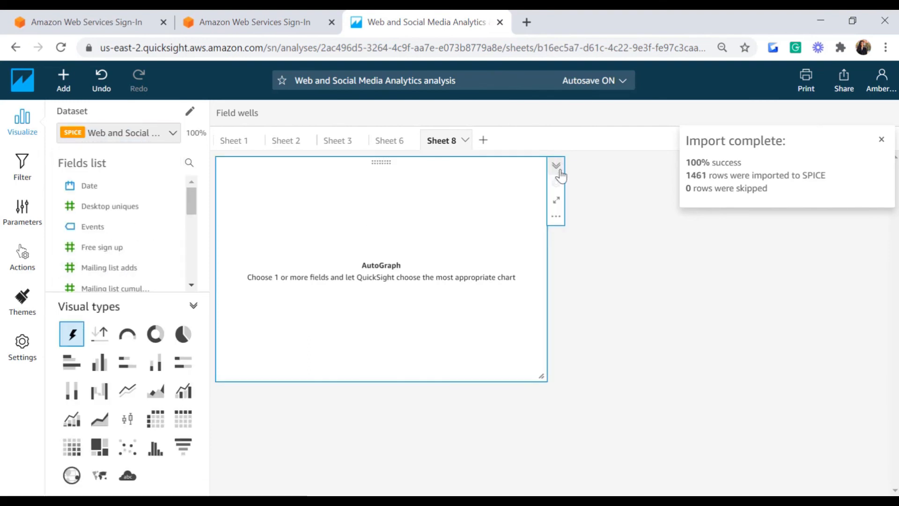
{"action": "left_click", "coordinate": [556, 216]}
{"action": "left_click", "coordinate": [583, 290]}
{"action": "left_click", "coordinate": [173, 132]}
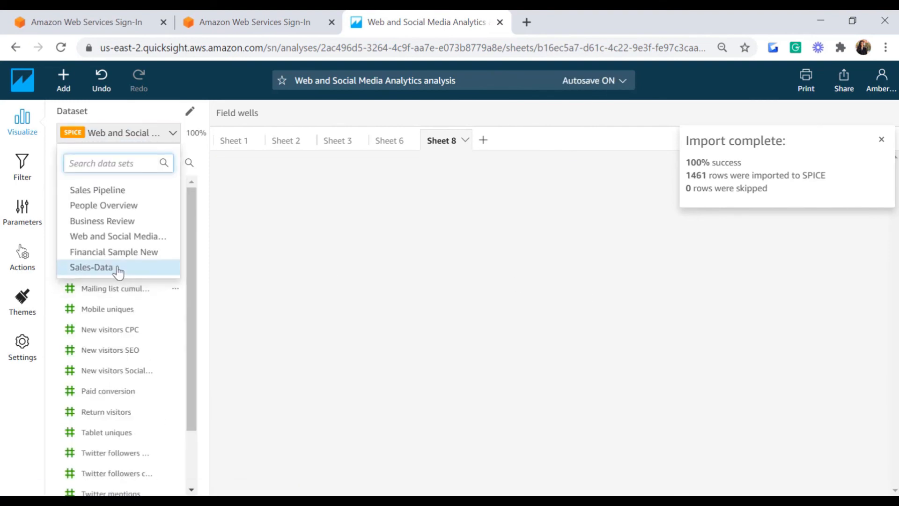
{"action": "left_click", "coordinate": [117, 268]}
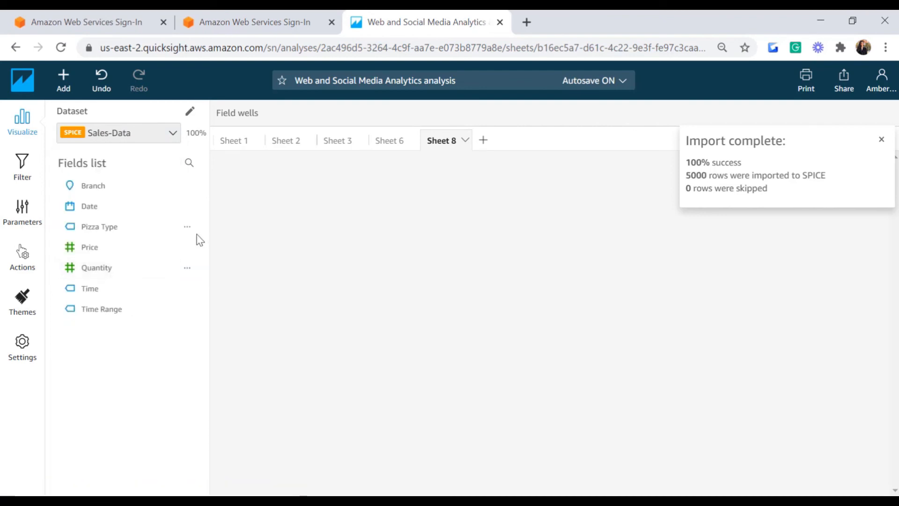
Step: Chart Count of Records by Branch as a points-on-map visual and maximize it
{"action": "left_click", "coordinate": [95, 188]}
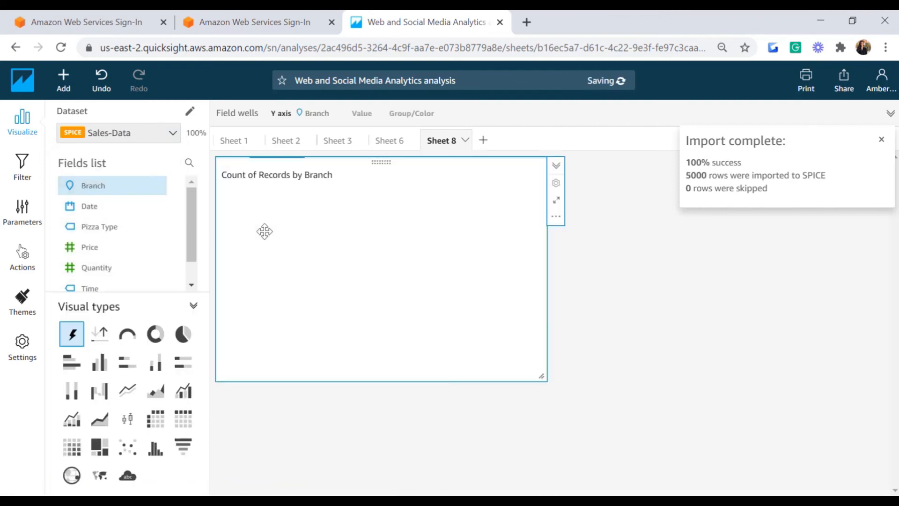
{"action": "left_click", "coordinate": [71, 477]}
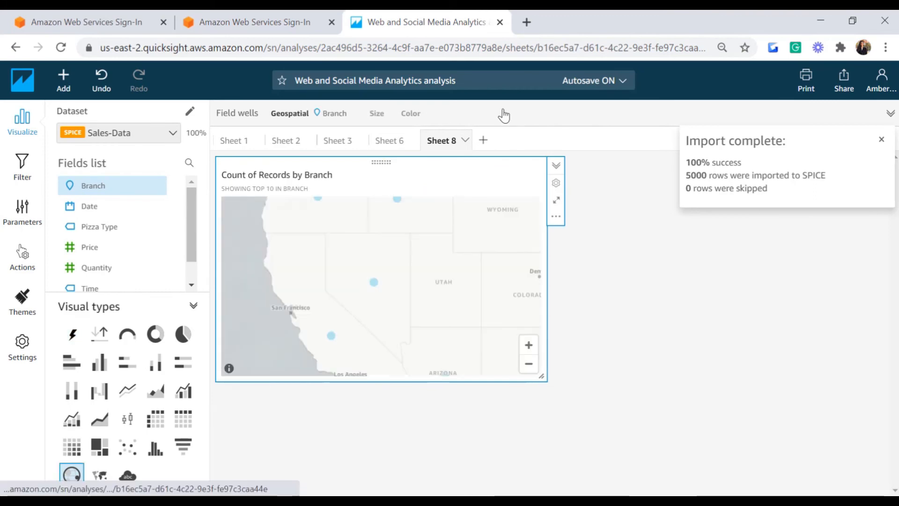
{"action": "left_click", "coordinate": [504, 115]}
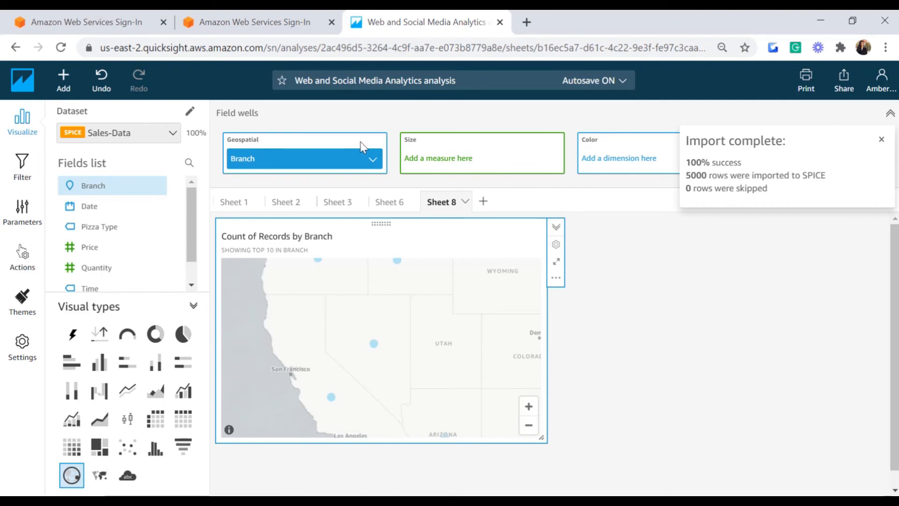
{"action": "left_click", "coordinate": [882, 140]}
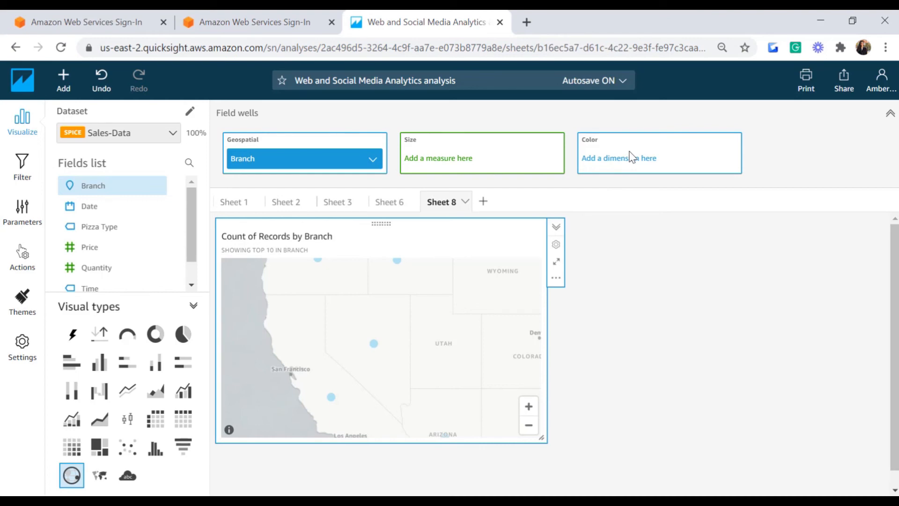
{"action": "left_click", "coordinate": [556, 261]}
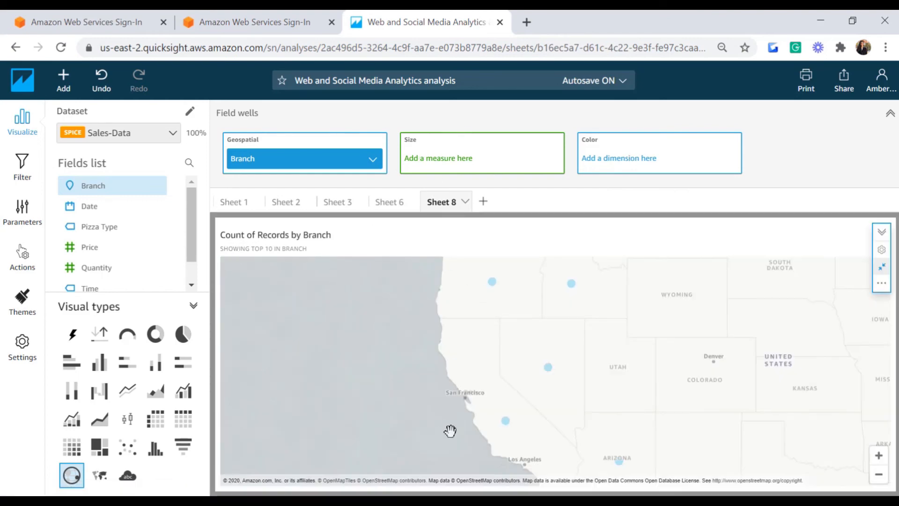
{"action": "mouse_move", "coordinate": [571, 282]}
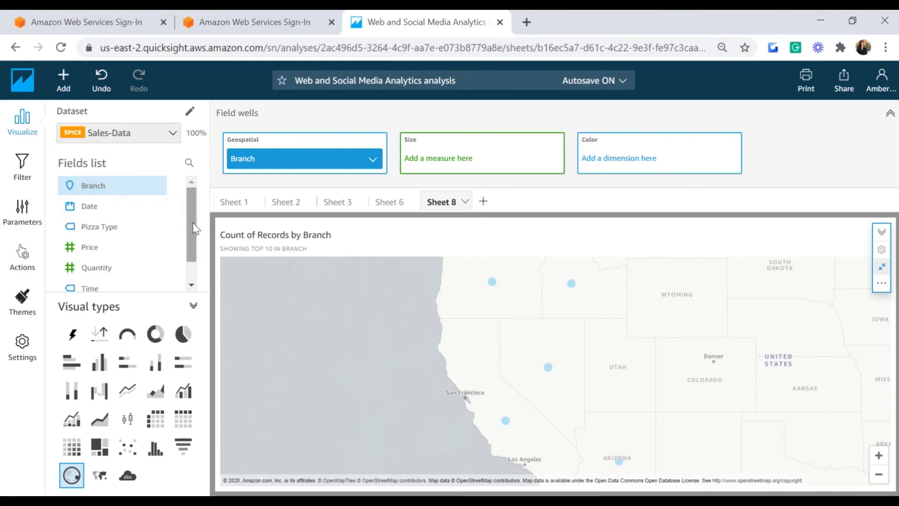
{"action": "scroll", "coordinate": [73, 225], "scroll_direction": "down", "scroll_amount": 1}
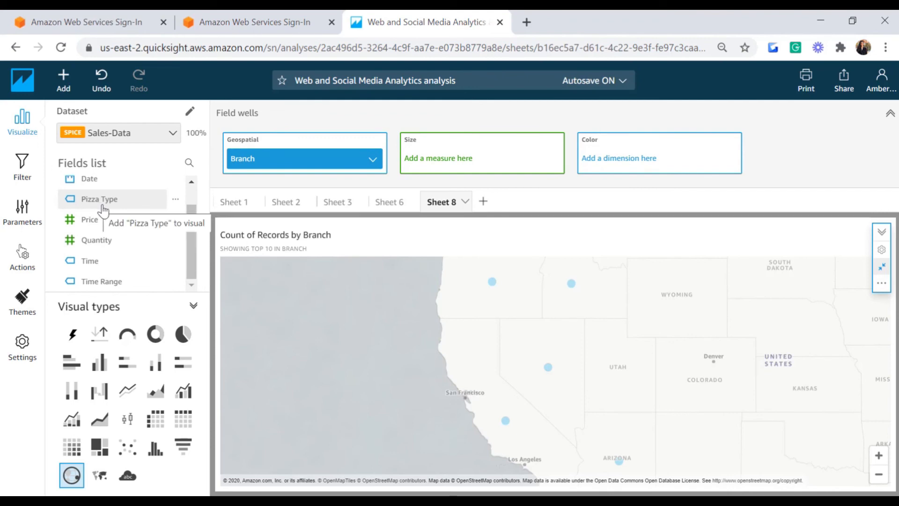
Step: Add a calculated field named Sales with the formula {Quantity}*{Price}
{"action": "left_click", "coordinate": [63, 79]}
{"action": "left_click", "coordinate": [102, 166]}
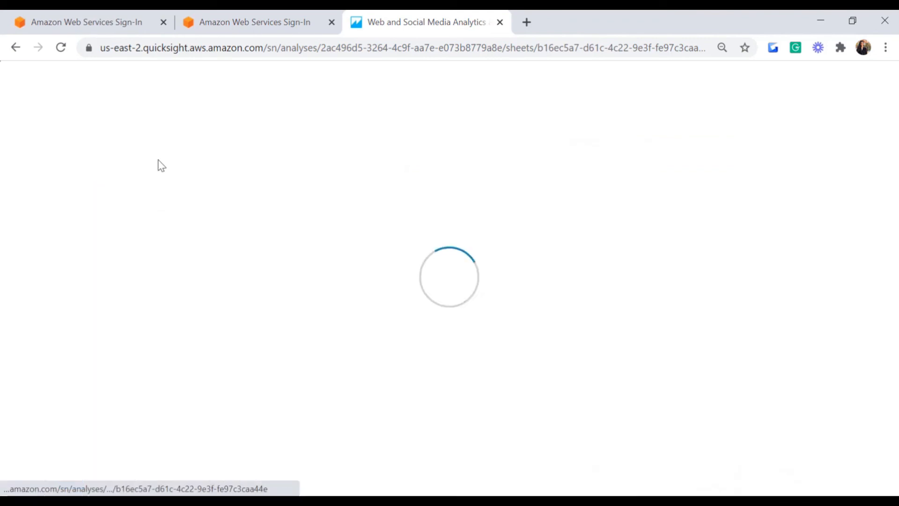
{"action": "type", "text": "Sales"}
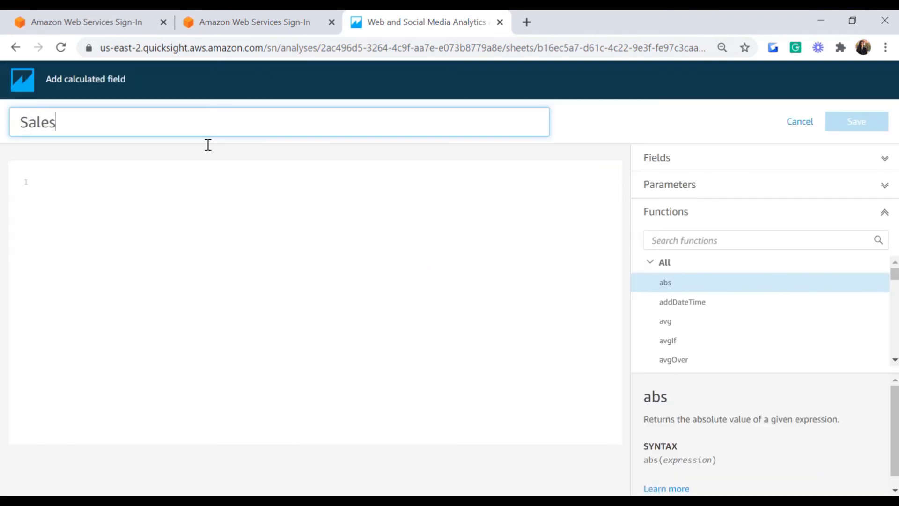
{"action": "left_click", "coordinate": [111, 186]}
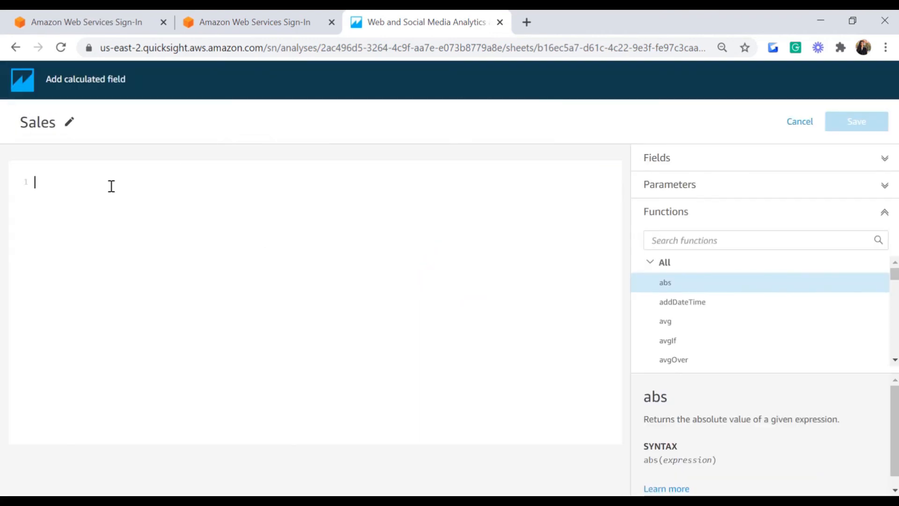
{"action": "type", "text": "qu"}
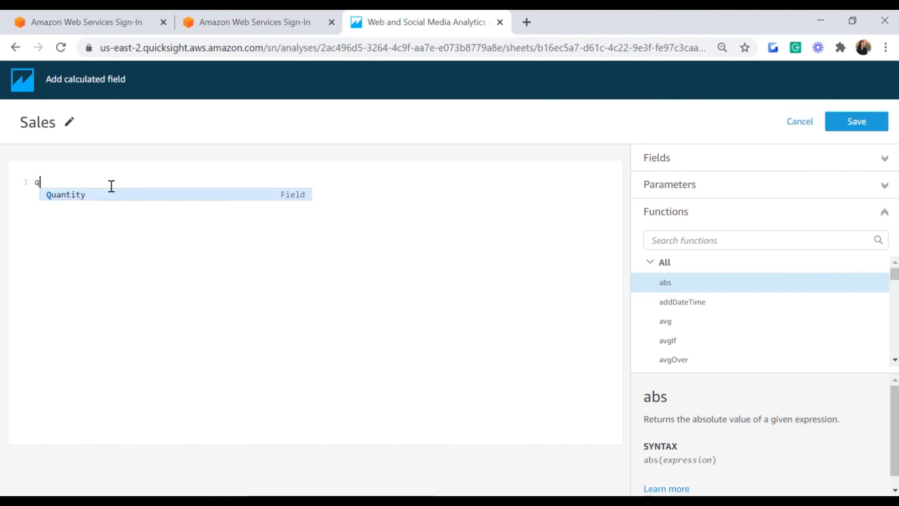
{"action": "key", "text": "Return"}
{"action": "type", "text": "*pr"}
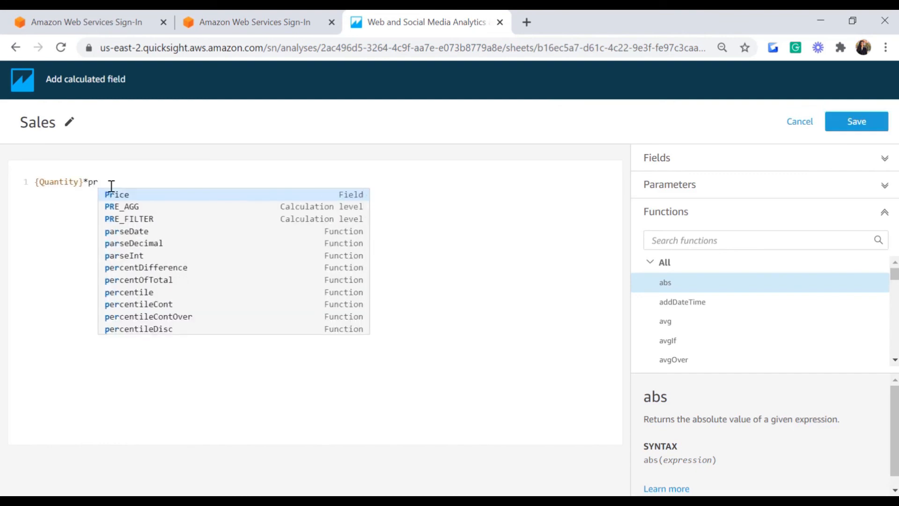
{"action": "key", "text": "Return"}
{"action": "left_click", "coordinate": [852, 123]}
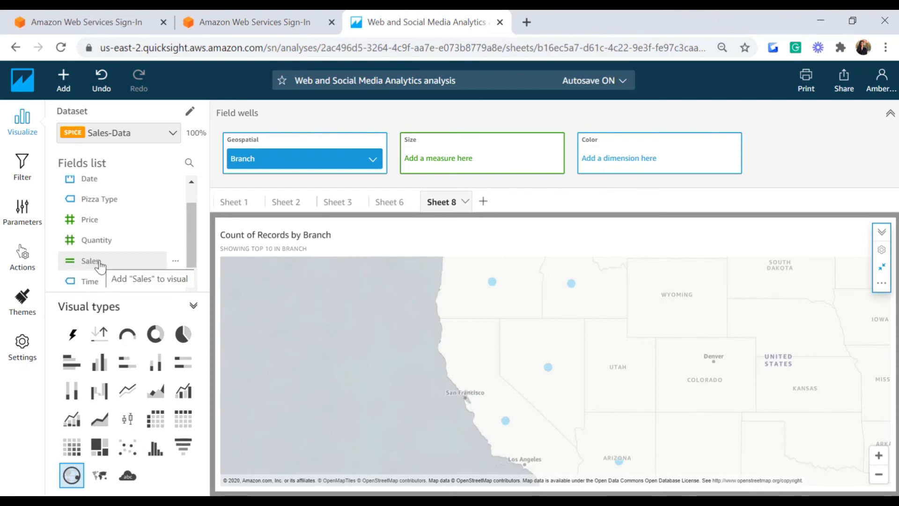
Step: Size the branch points by Sum of Sales and colour them by Pizza Type
{"action": "left_click_drag", "start_coordinate": [100, 265], "coordinate": [440, 155]}
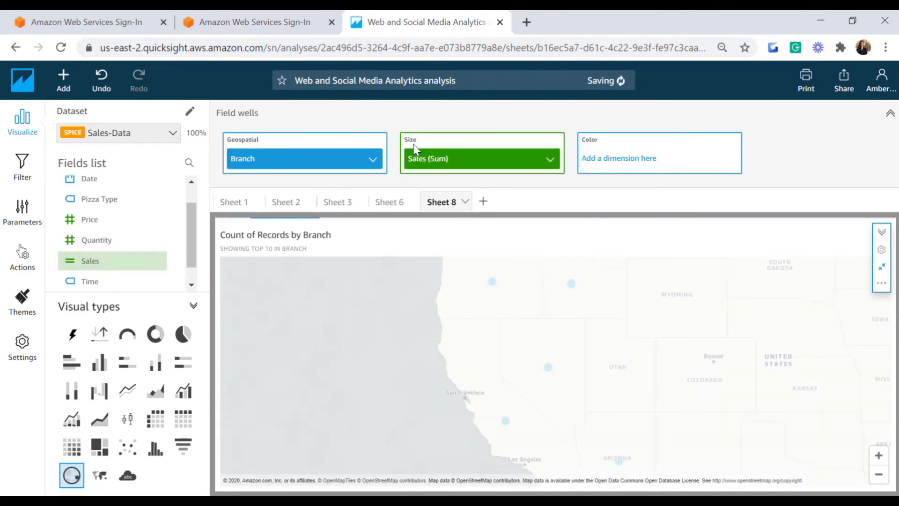
{"action": "left_click_drag", "start_coordinate": [650, 322], "coordinate": [652, 382]}
{"action": "mouse_move", "coordinate": [549, 425]}
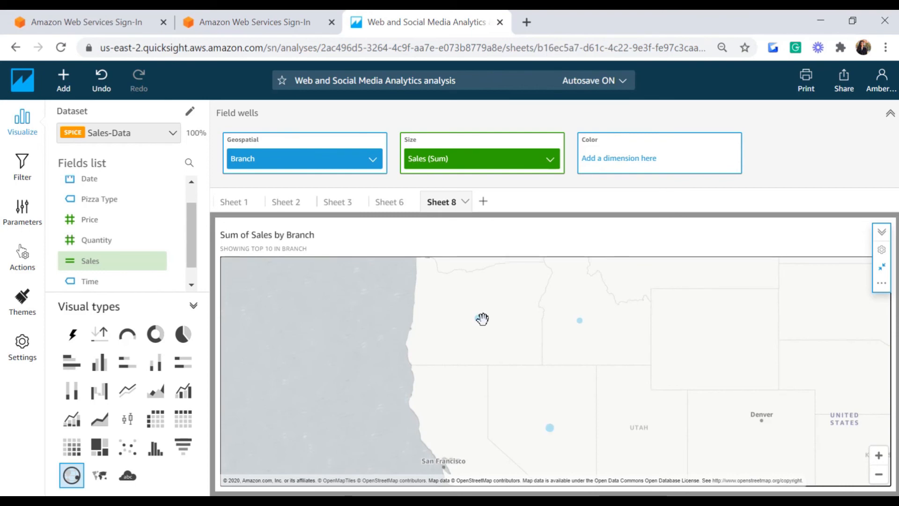
{"action": "mouse_move", "coordinate": [478, 318]}
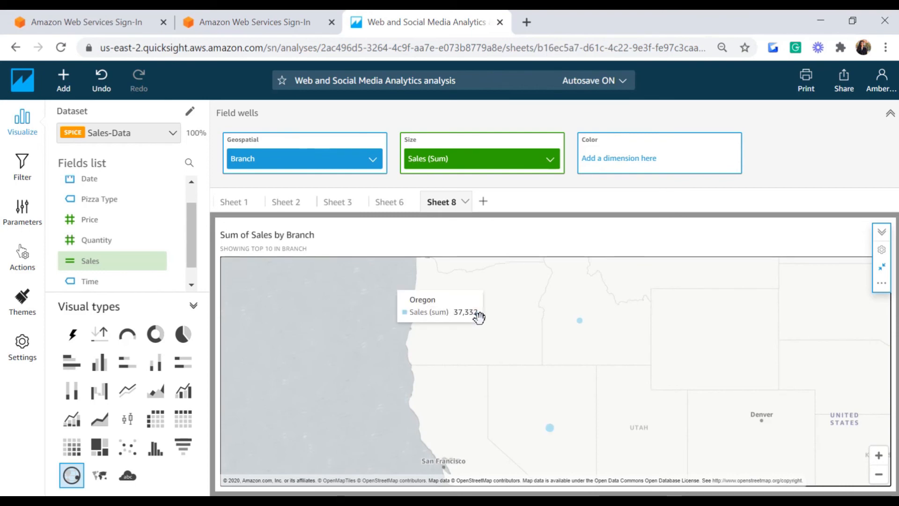
{"action": "mouse_move", "coordinate": [578, 317]}
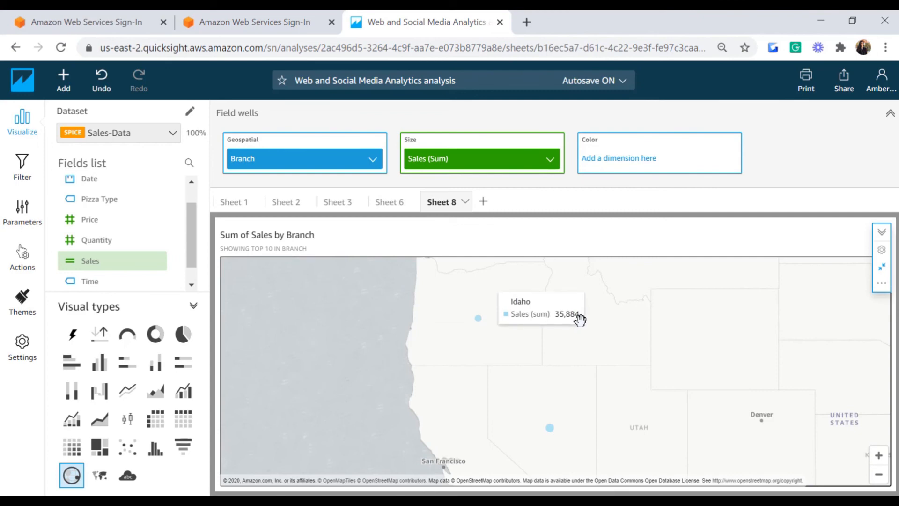
{"action": "left_click_drag", "start_coordinate": [568, 412], "coordinate": [565, 327]}
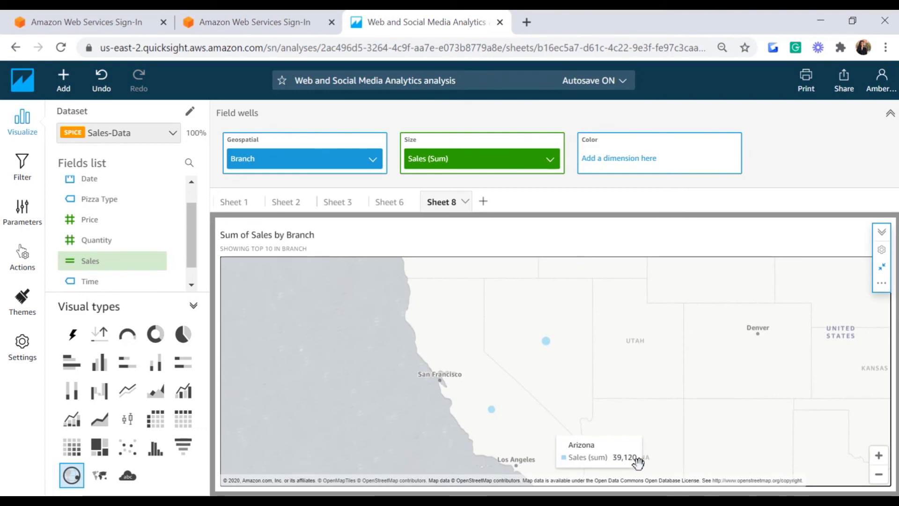
{"action": "left_click_drag", "start_coordinate": [676, 377], "coordinate": [645, 472]}
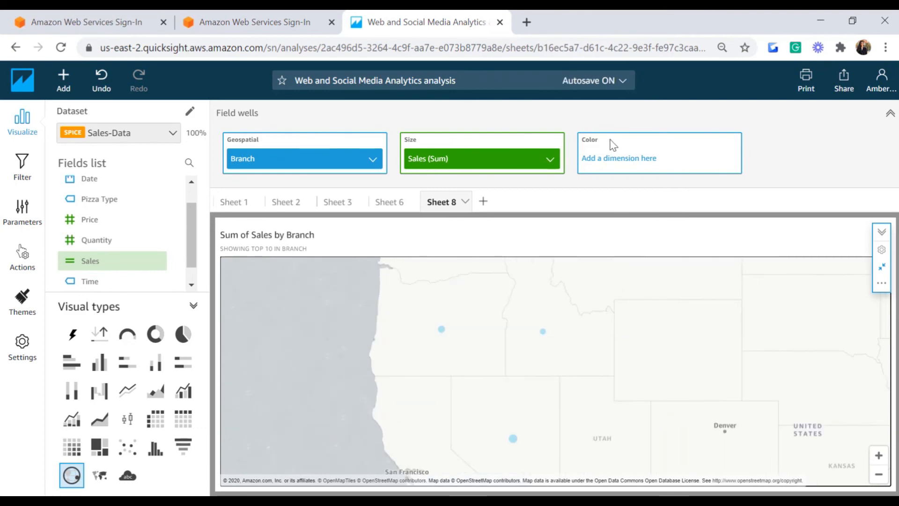
{"action": "left_click_drag", "start_coordinate": [87, 198], "coordinate": [621, 152]}
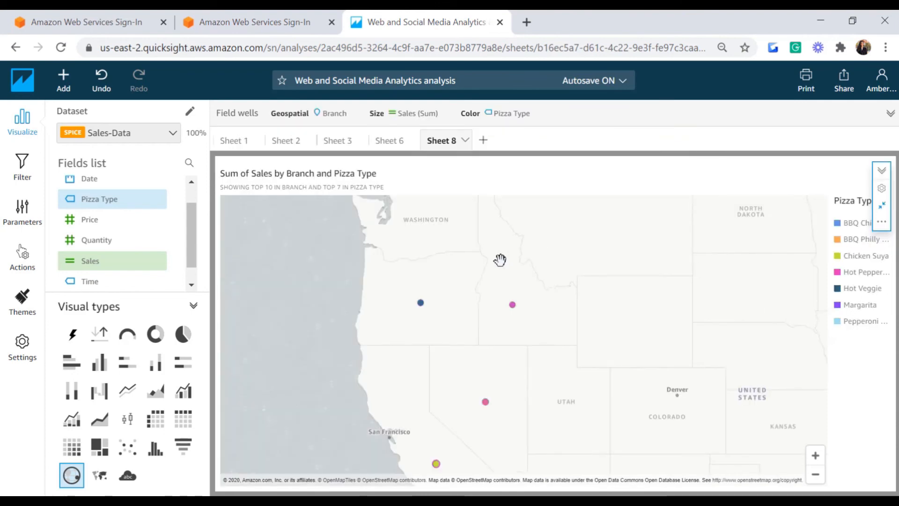
{"action": "mouse_move", "coordinate": [510, 301]}
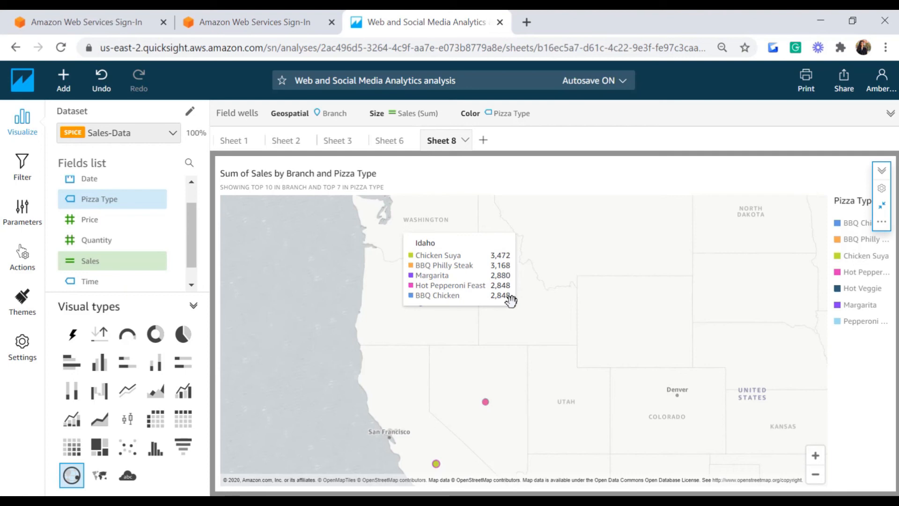
Step: Shrink the map back to normal size, view the empty Dashboards list, then return to Analyses
{"action": "left_click", "coordinate": [882, 209]}
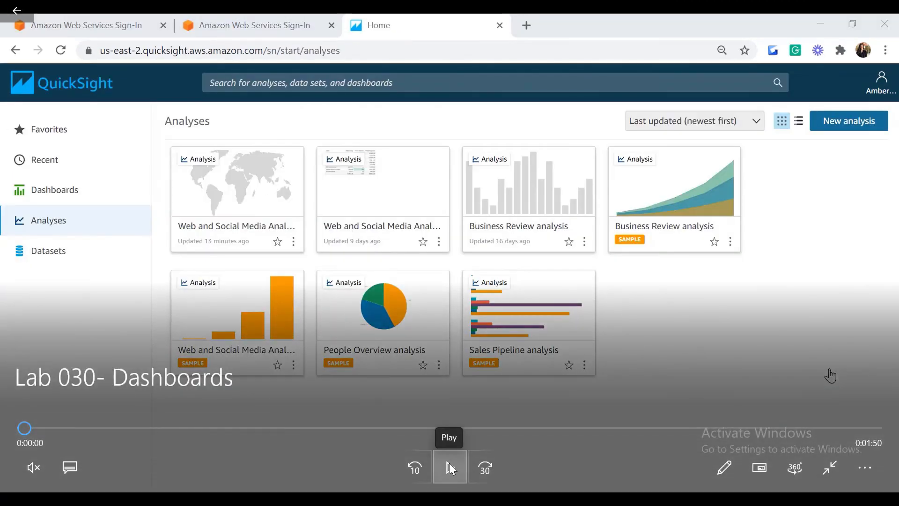
{"action": "left_click", "coordinate": [449, 462]}
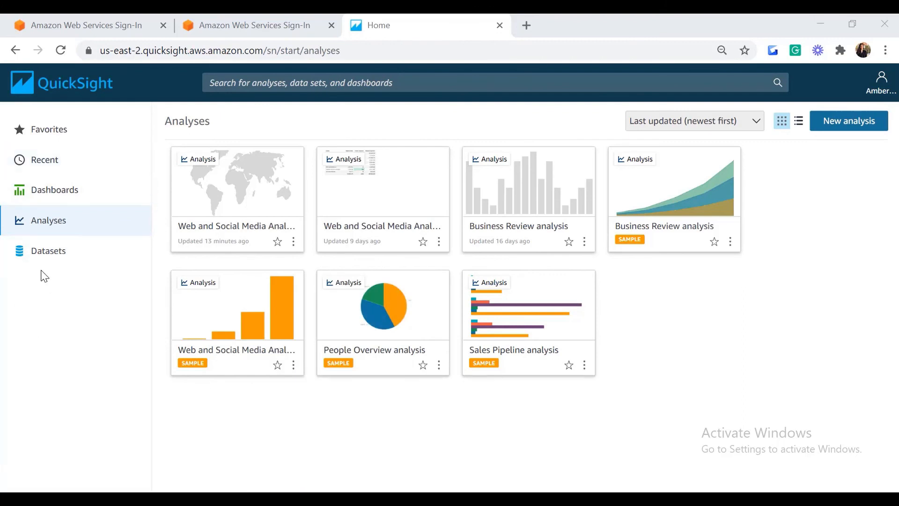
{"action": "left_click", "coordinate": [52, 196]}
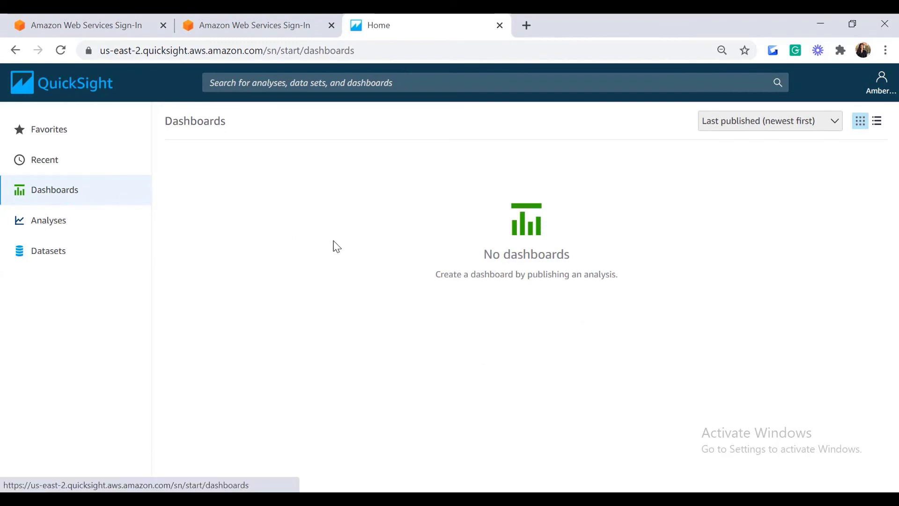
{"action": "left_click", "coordinate": [31, 234]}
Step: Open the Web and Social Media Analytics analysis and rename it to 'My analysis'
{"action": "left_click", "coordinate": [227, 196]}
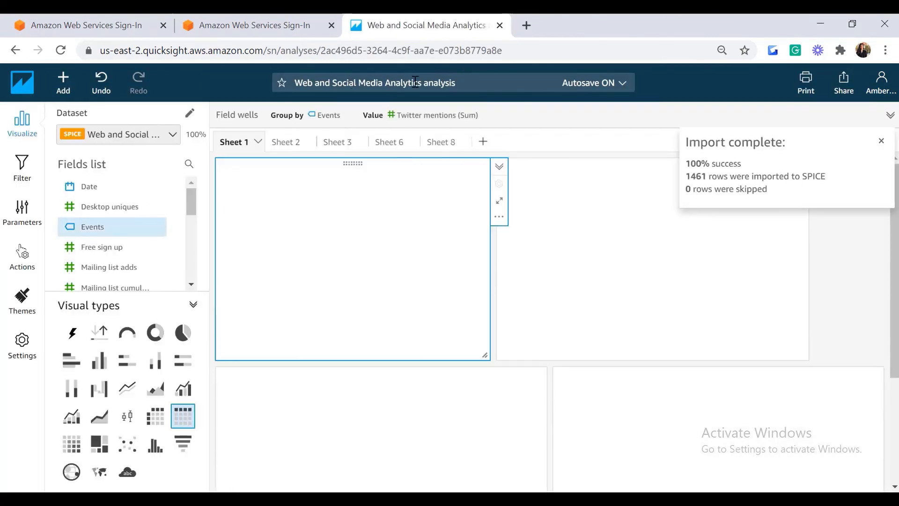
{"action": "left_click", "coordinate": [461, 88]}
{"action": "key", "text": "BackSpace"}
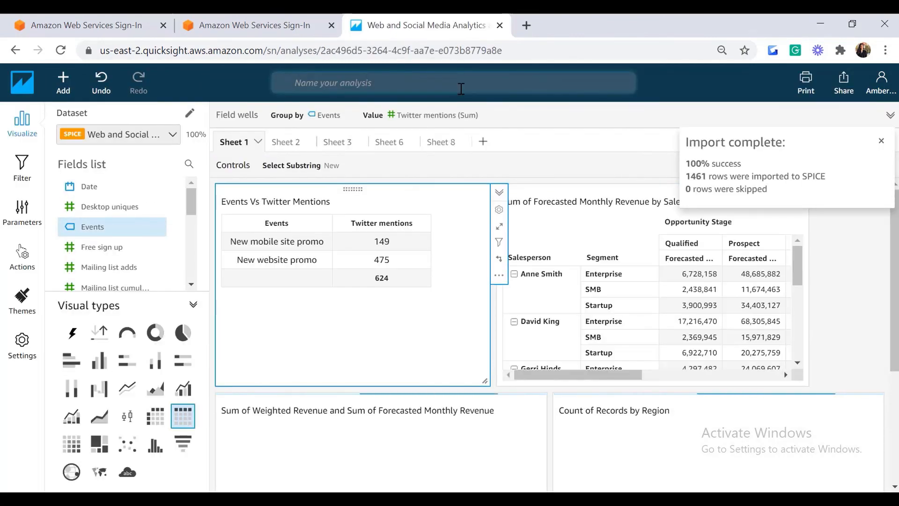
{"action": "type", "text": "My analys"}
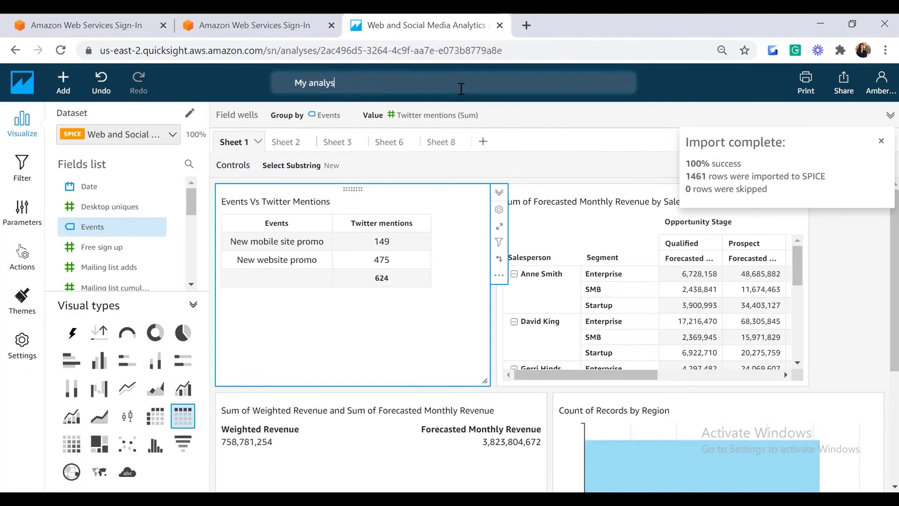
{"action": "type", "text": "is"}
{"action": "key", "text": "Return"}
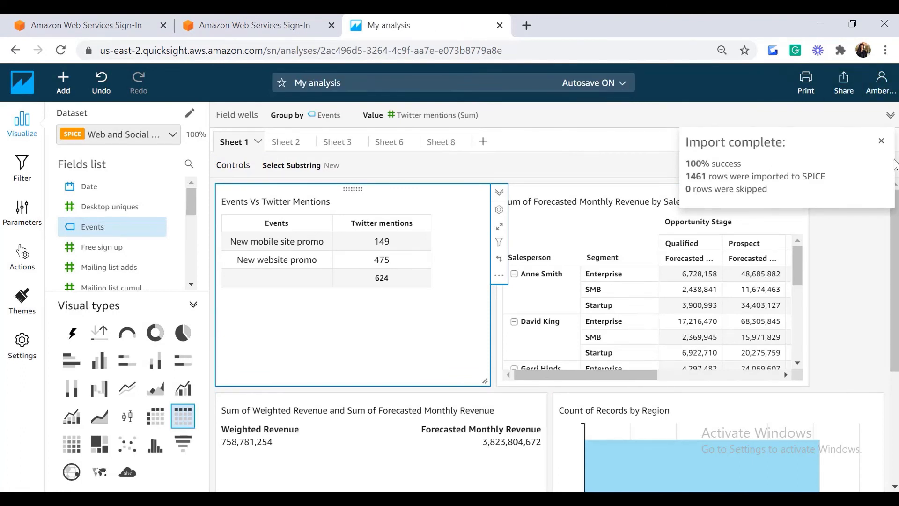
Step: Publish the analysis as a new dashboard named MyDashboard
{"action": "left_click", "coordinate": [884, 145]}
{"action": "left_click", "coordinate": [843, 90]}
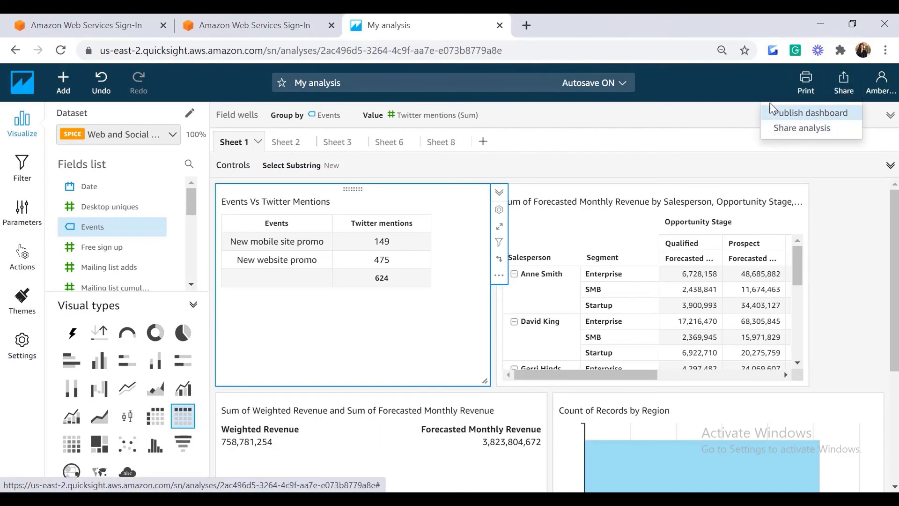
{"action": "left_click", "coordinate": [796, 115]}
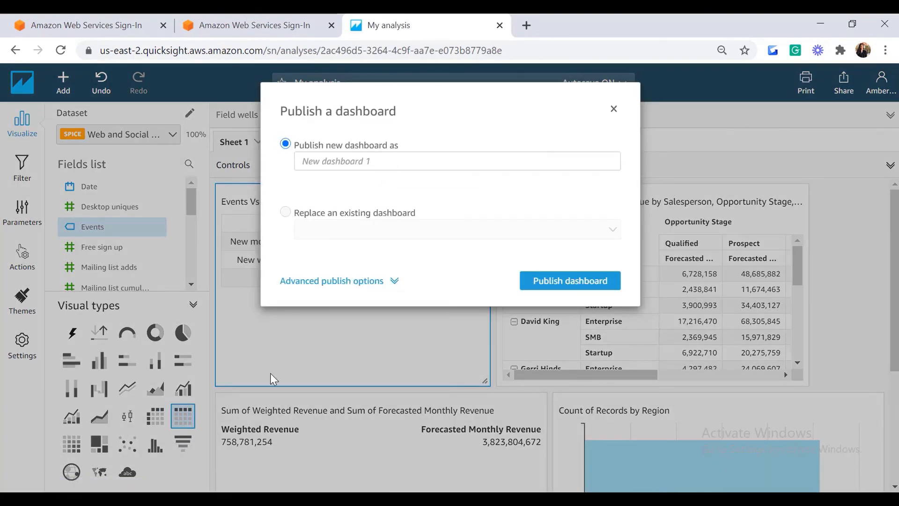
{"action": "left_click", "coordinate": [331, 161]}
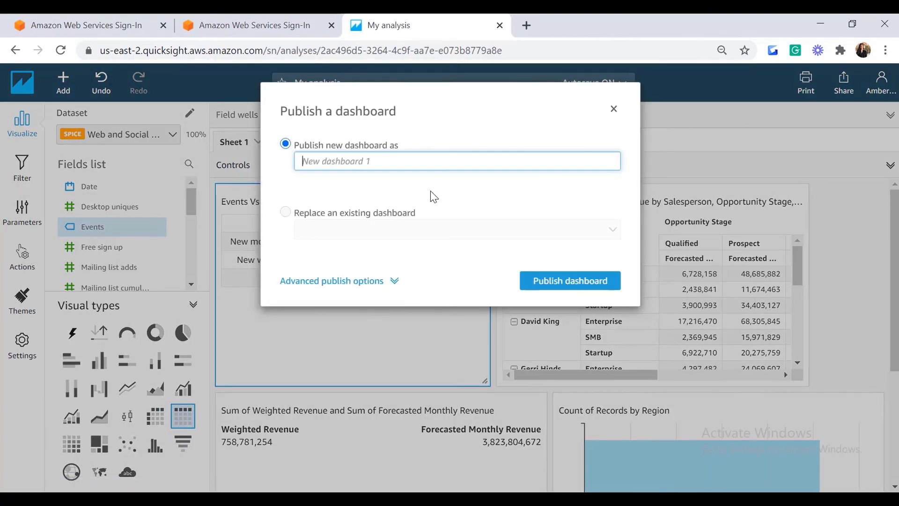
{"action": "type", "text": "MyDashboard"}
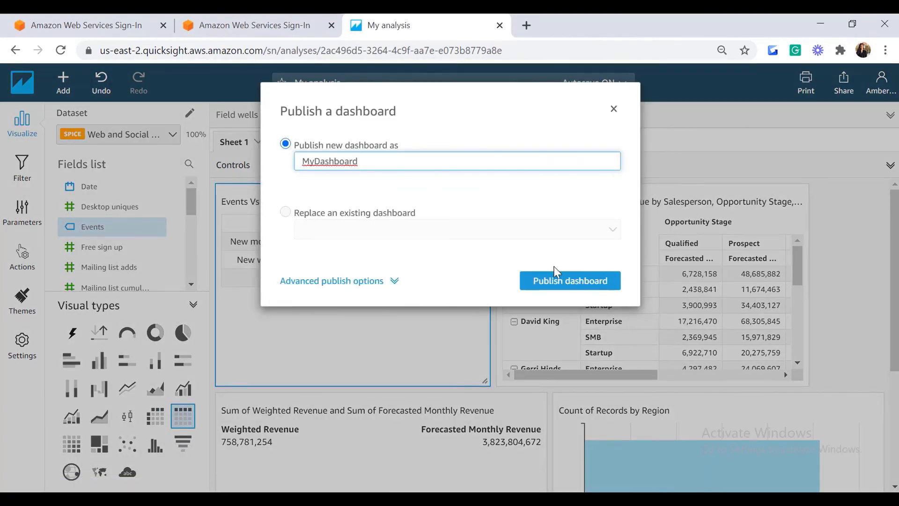
{"action": "left_click", "coordinate": [561, 281]}
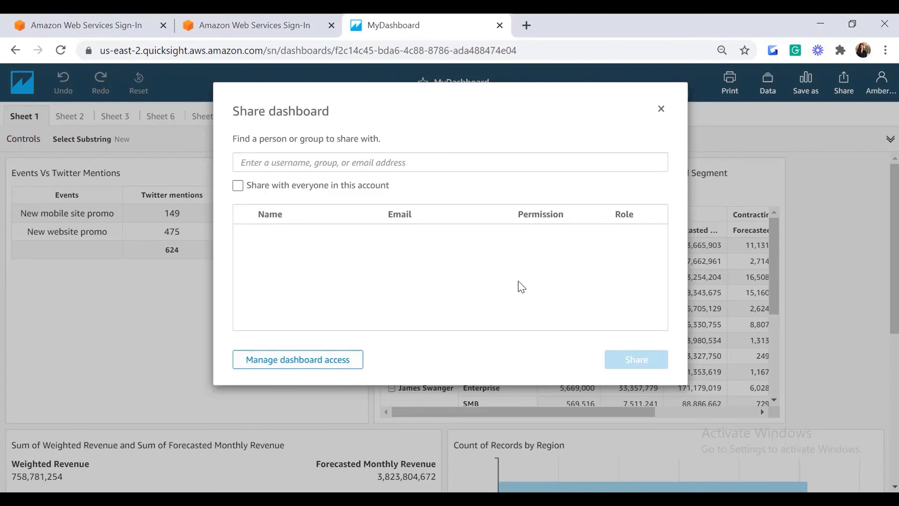
Step: Close the Share dashboard dialog and view the dashboard's Sheet 2 and Sheet 6
{"action": "left_click", "coordinate": [662, 108]}
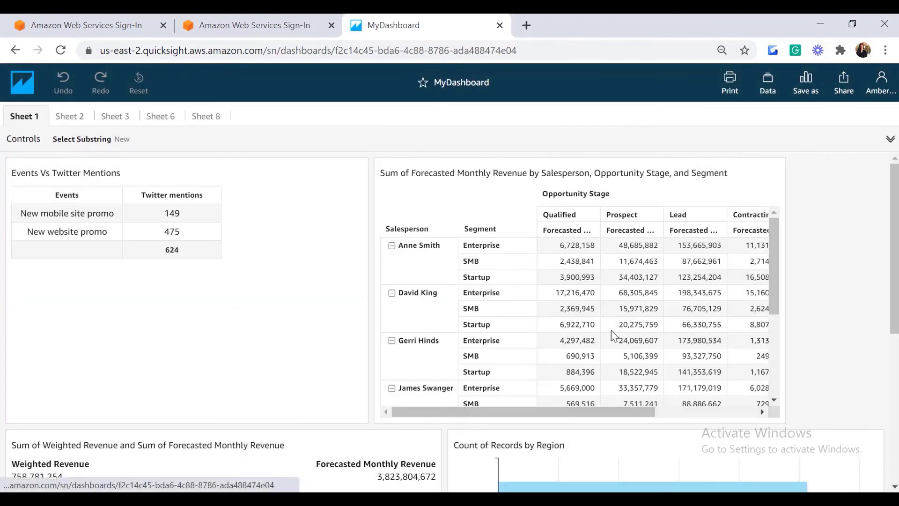
{"action": "left_click", "coordinate": [70, 116]}
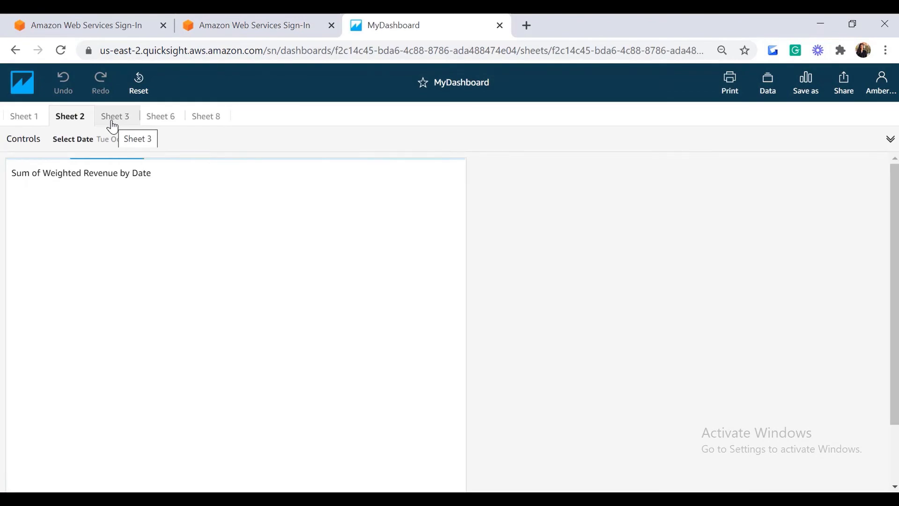
{"action": "left_click", "coordinate": [160, 116]}
{"action": "left_click_drag", "start_coordinate": [893, 235], "coordinate": [881, 176]}
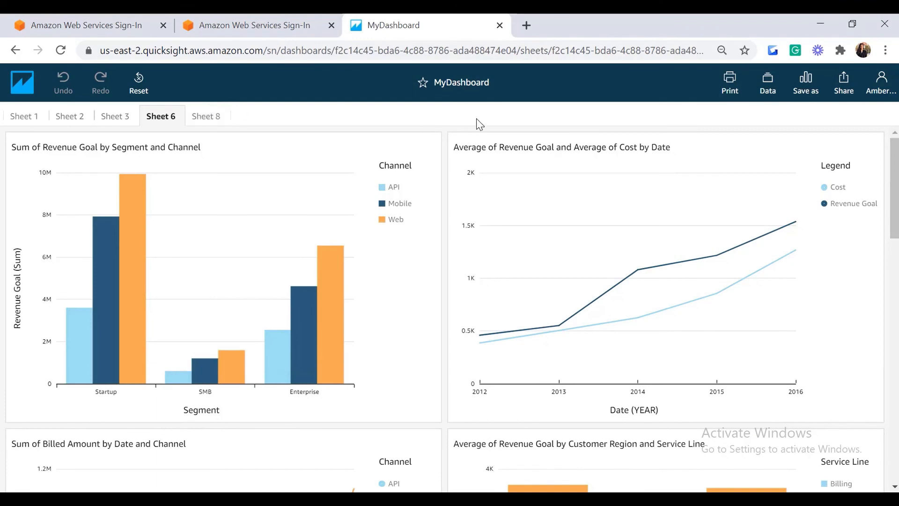
Step: Review the dashboard's datasets, cancel the Save as analysis dialog, and check the sharing options
{"action": "left_click", "coordinate": [768, 92]}
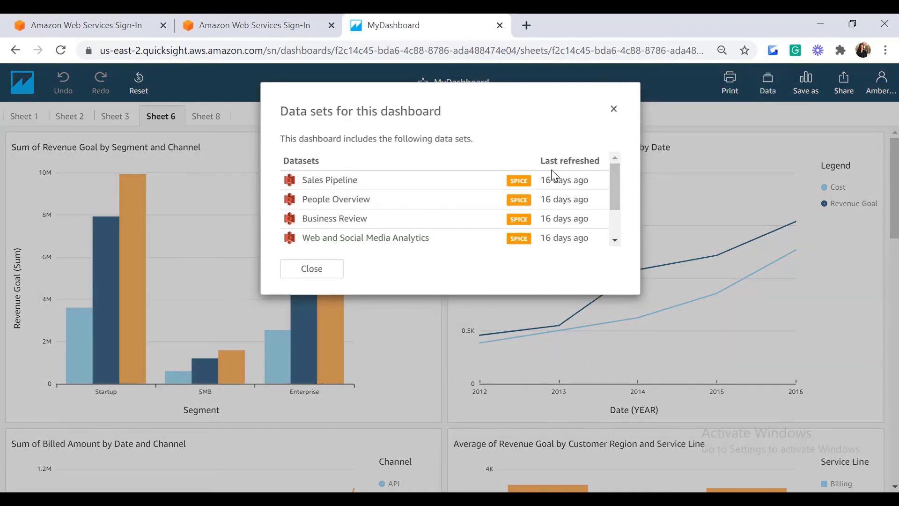
{"action": "left_click_drag", "start_coordinate": [616, 190], "coordinate": [602, 264]}
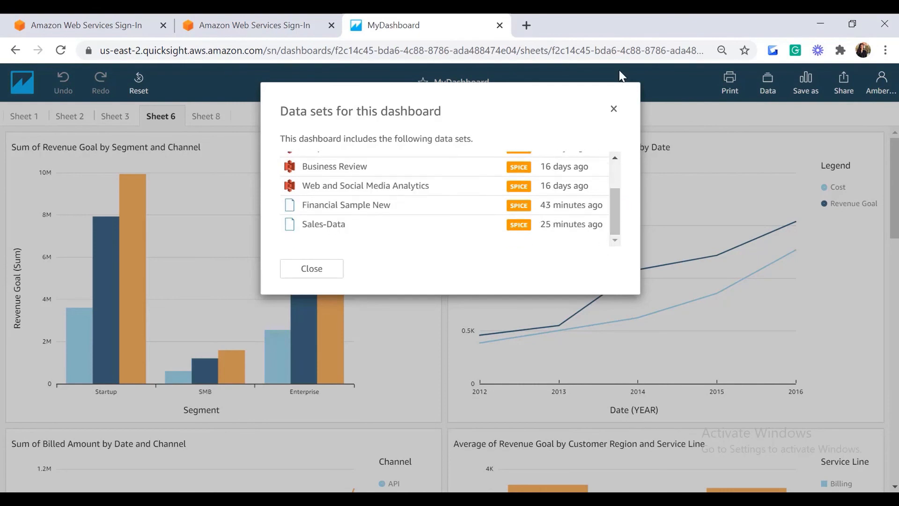
{"action": "left_click", "coordinate": [806, 86]}
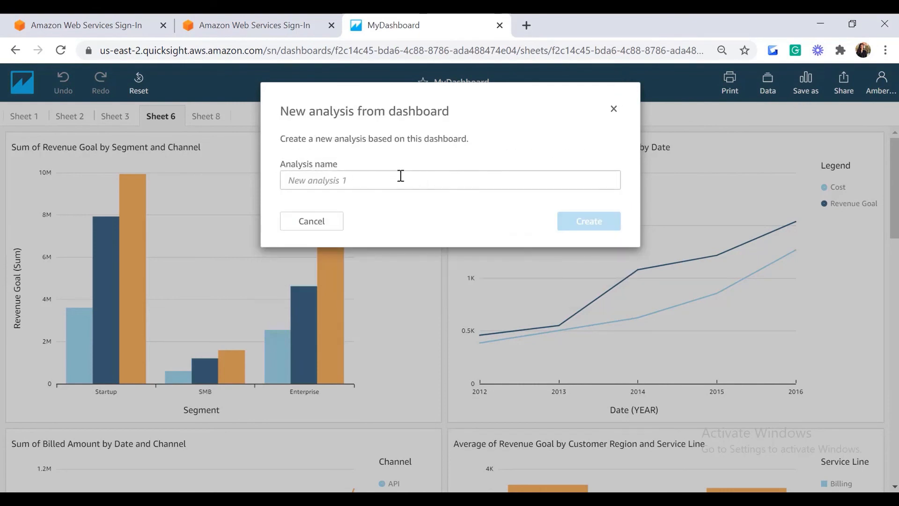
{"action": "left_click", "coordinate": [614, 108]}
{"action": "left_click", "coordinate": [844, 85]}
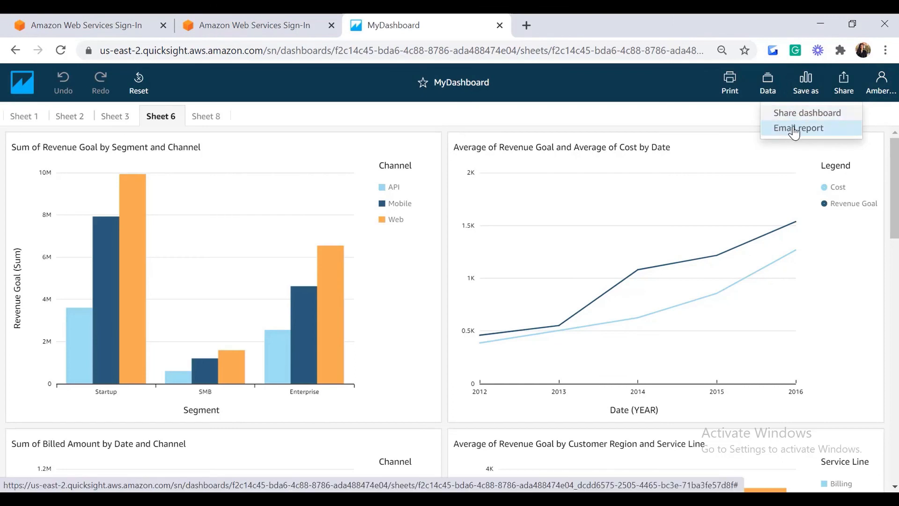
Step: Check the print settings, keeping Landscape paper orientation, then close without printing
{"action": "left_click", "coordinate": [730, 85]}
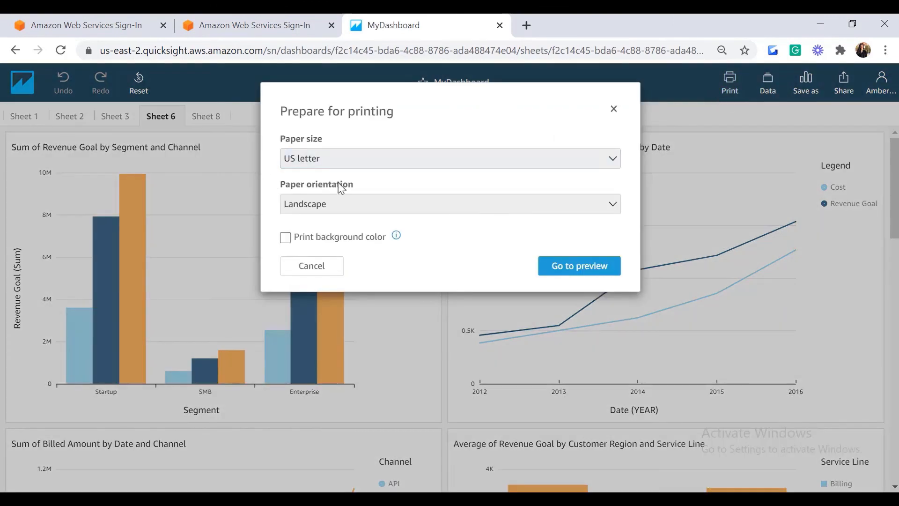
{"action": "left_click", "coordinate": [300, 208]}
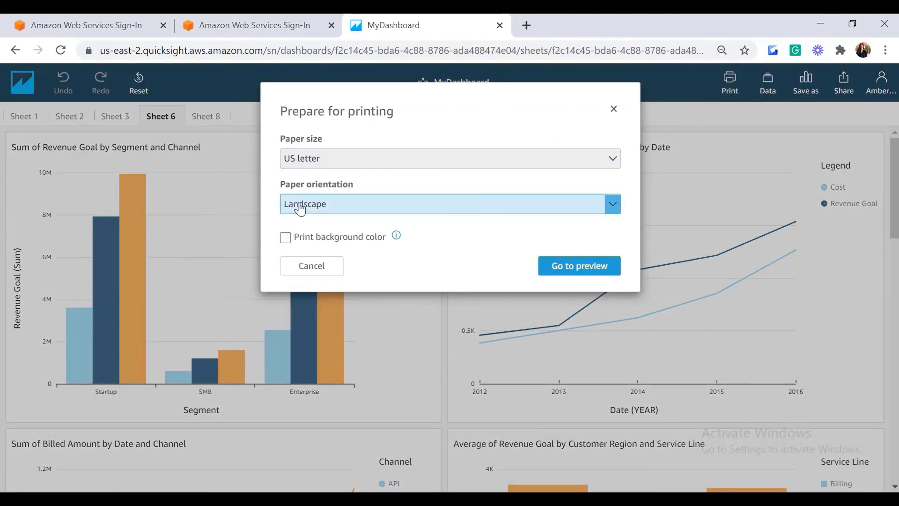
{"action": "left_click", "coordinate": [613, 206]}
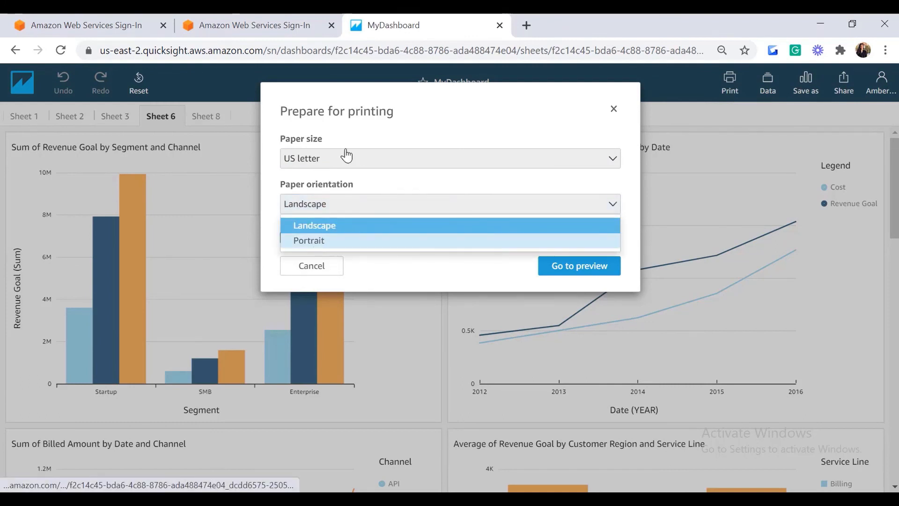
{"action": "left_click", "coordinate": [447, 137]}
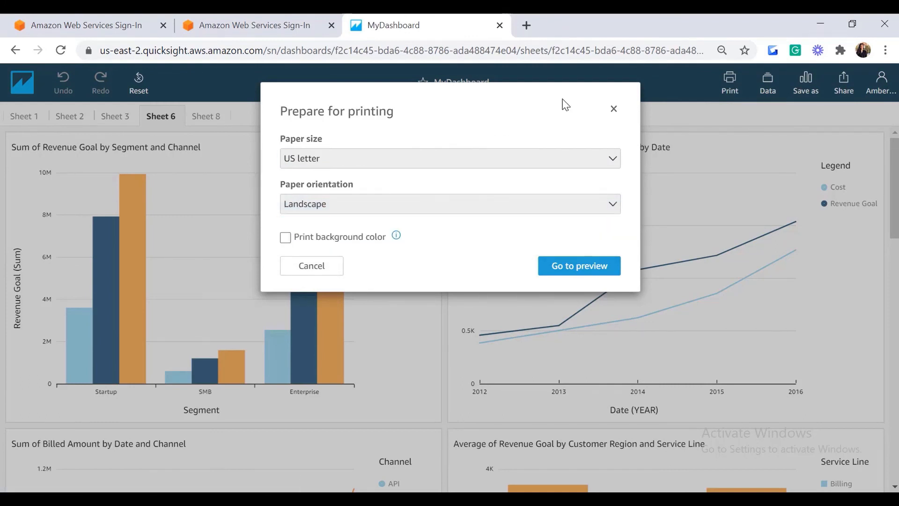
{"action": "left_click", "coordinate": [612, 111]}
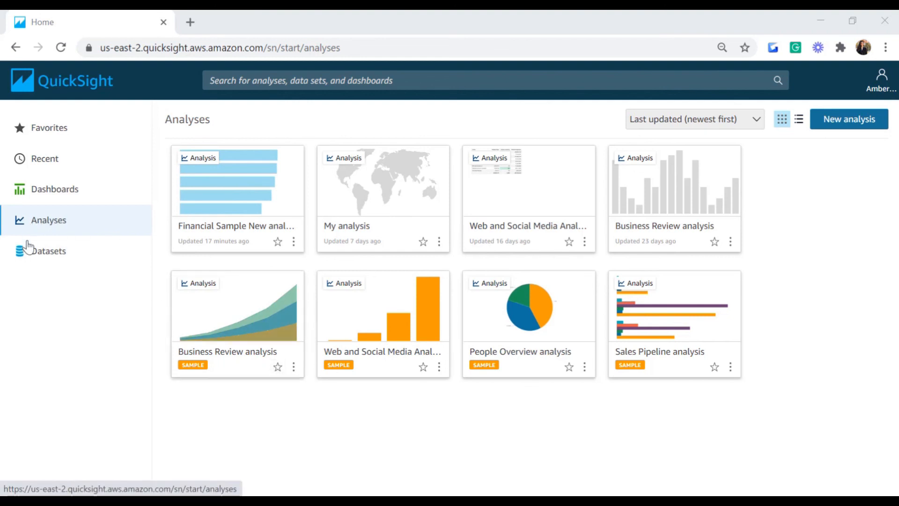
Step: Open Financial Sample New from the Datasets list and edit it in Data Prep
{"action": "left_click", "coordinate": [29, 259]}
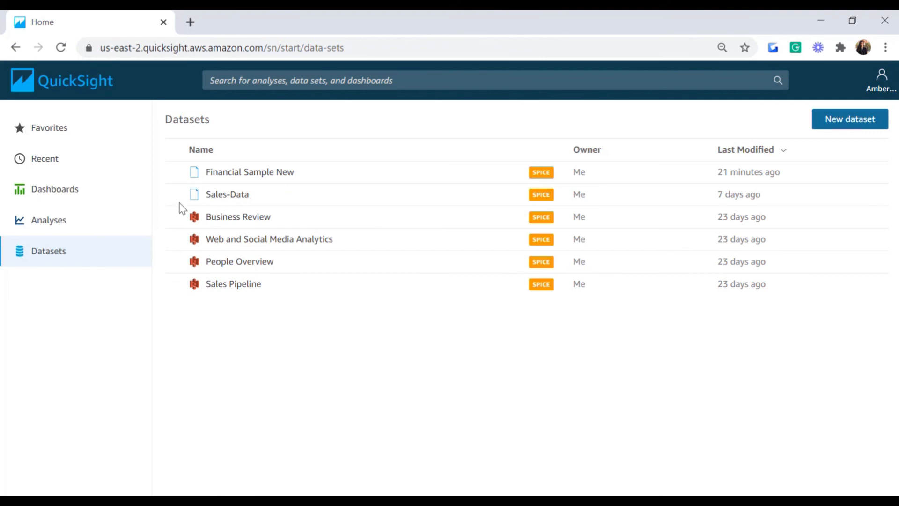
{"action": "left_click", "coordinate": [249, 178]}
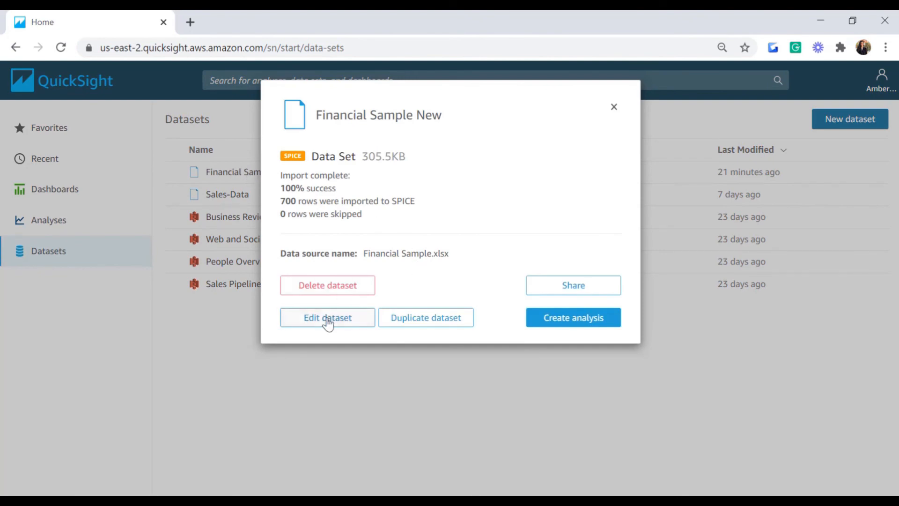
{"action": "left_click", "coordinate": [328, 319]}
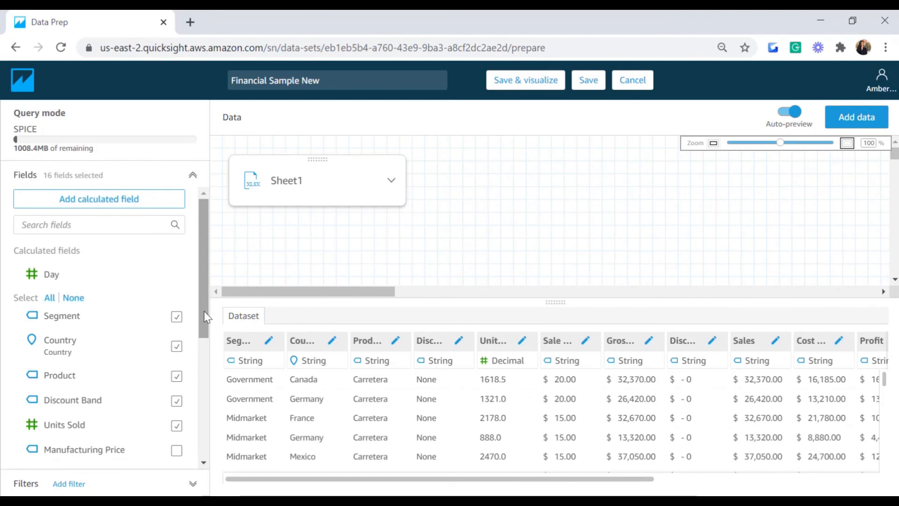
{"action": "left_click_drag", "start_coordinate": [206, 317], "coordinate": [189, 425]}
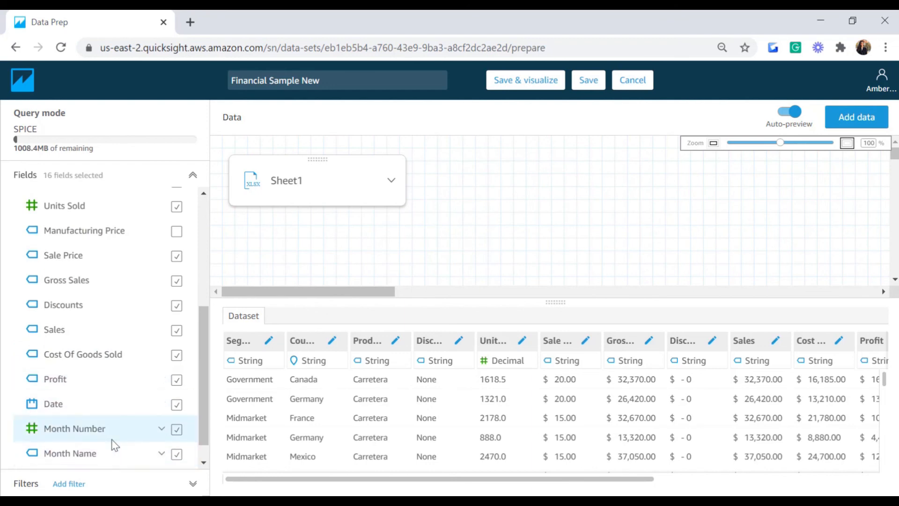
{"action": "left_click", "coordinate": [204, 463]}
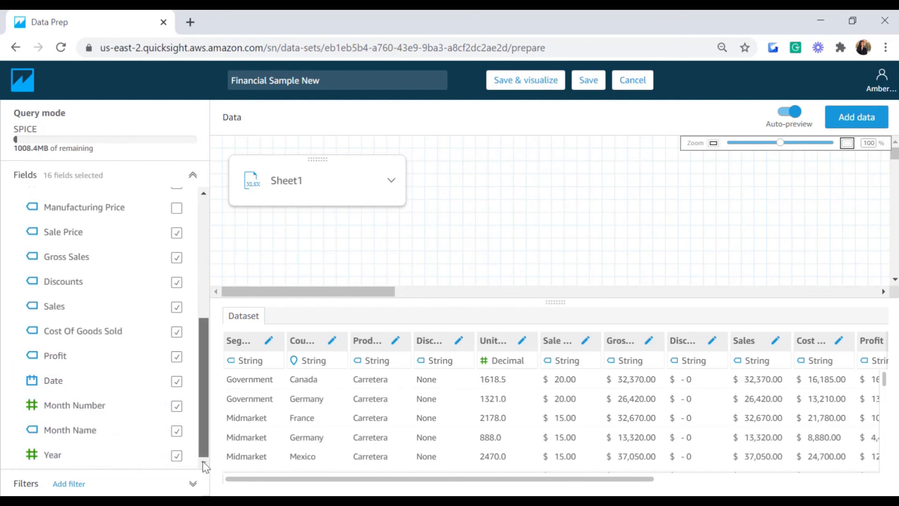
{"action": "left_click_drag", "start_coordinate": [206, 444], "coordinate": [214, 224]}
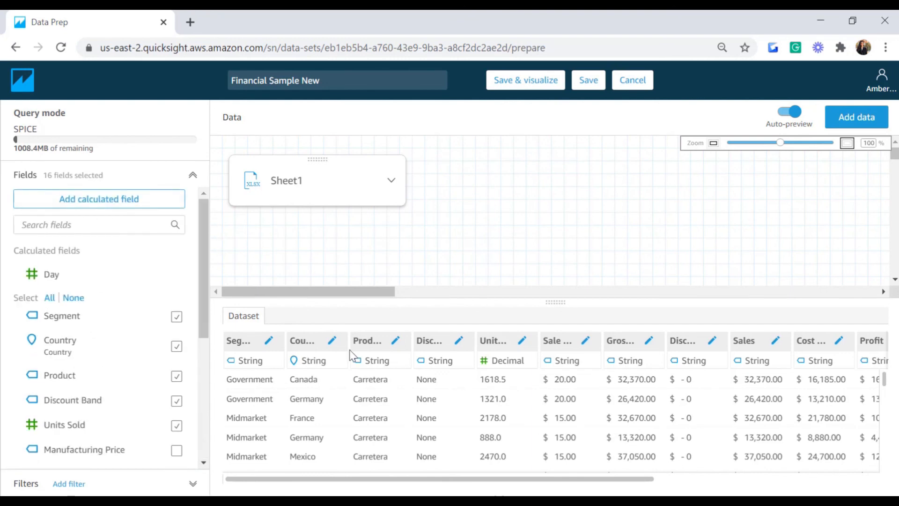
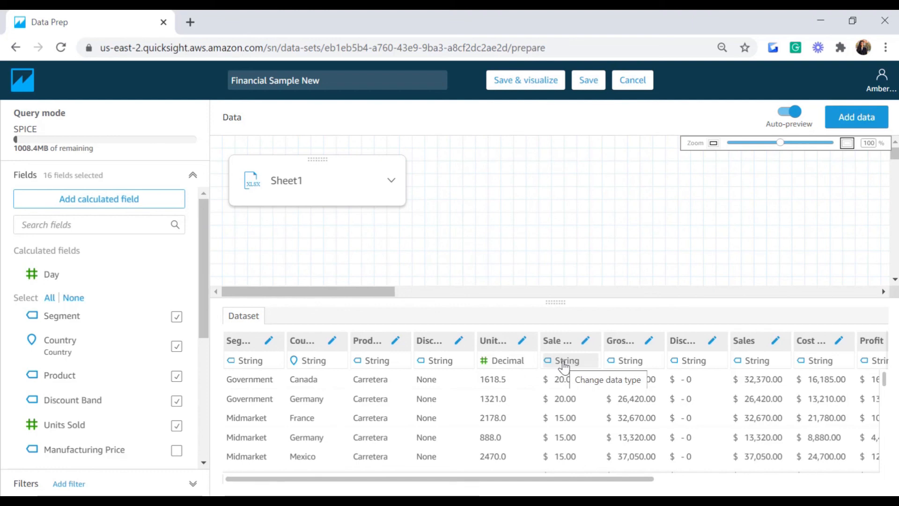
Step: Review the Financial Sample New preview columns, then begin a new calculated field
{"action": "left_click_drag", "start_coordinate": [579, 479], "coordinate": [719, 481]}
{"action": "left_click", "coordinate": [383, 424]}
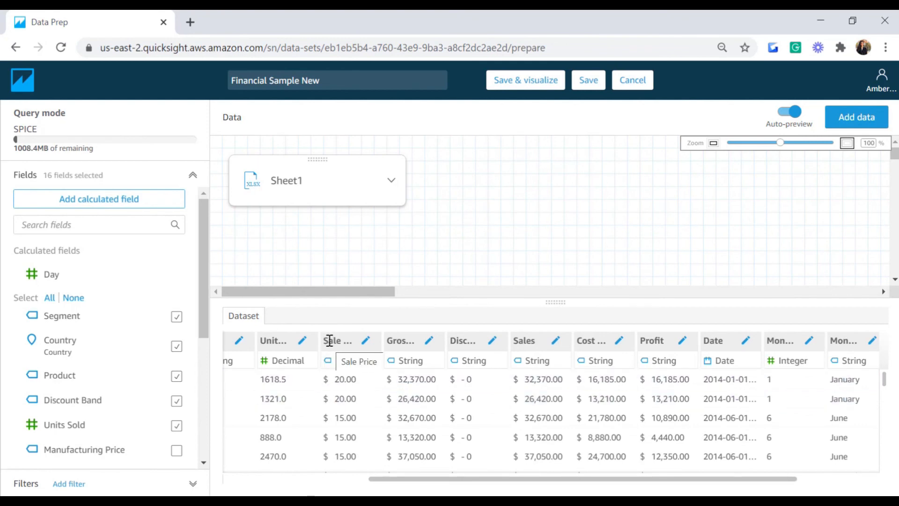
{"action": "left_click", "coordinate": [87, 205]}
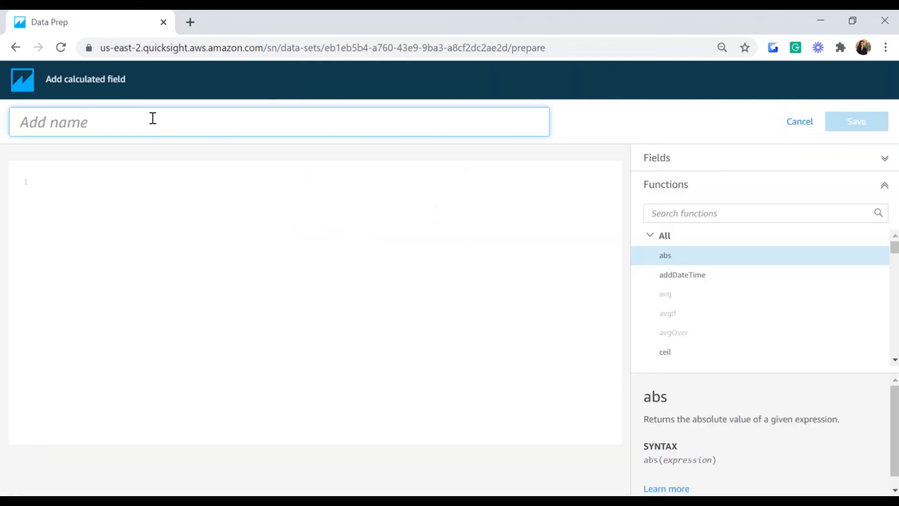
Step: Name the field Sales New and enter a replace formula on the Sales field
{"action": "type", "text": "Sales New"}
{"action": "left_click", "coordinate": [132, 184]}
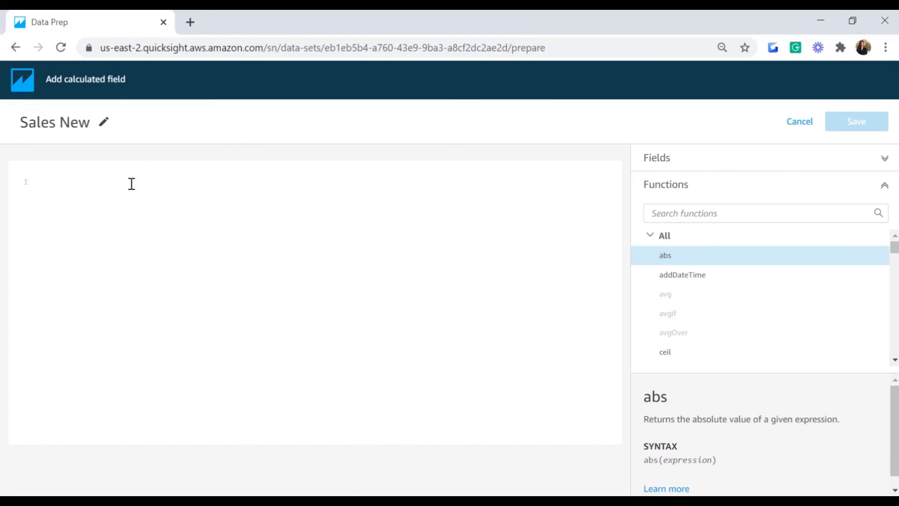
{"action": "type", "text": "Re"}
{"action": "key", "text": "Return"}
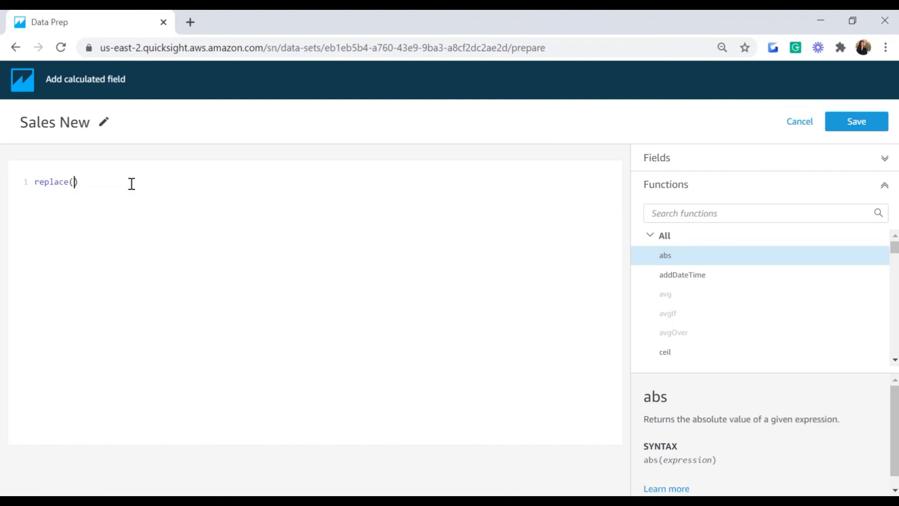
{"action": "type", "text": "sa"}
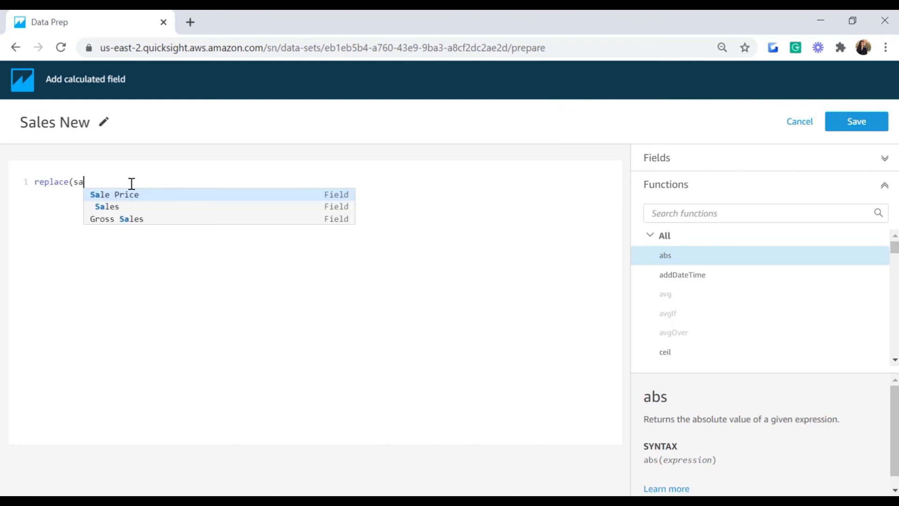
{"action": "key", "text": "Down"}
{"action": "key", "text": "Return"}
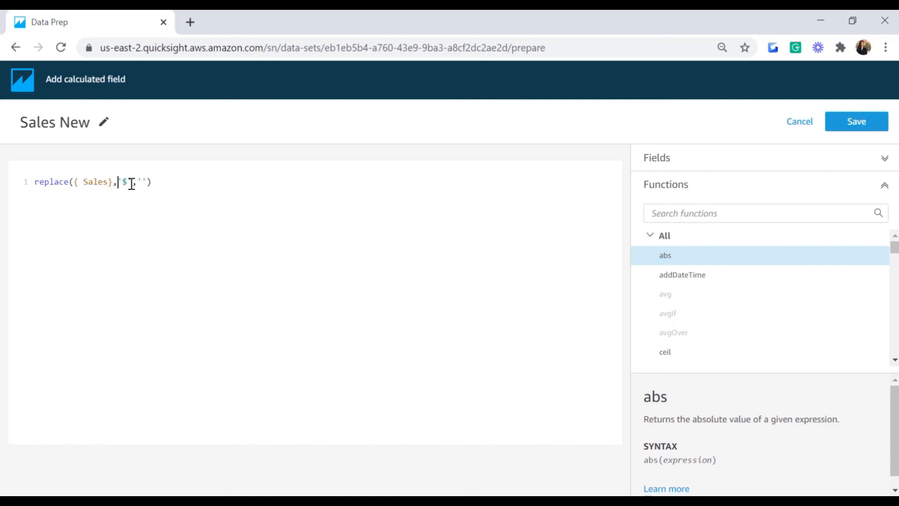
Step: Wrap the formula in parseDecimal, fixing the mistyped function name and extra parentheses
{"action": "key", "text": "Home"}
{"action": "type", "text": "ParseDe"}
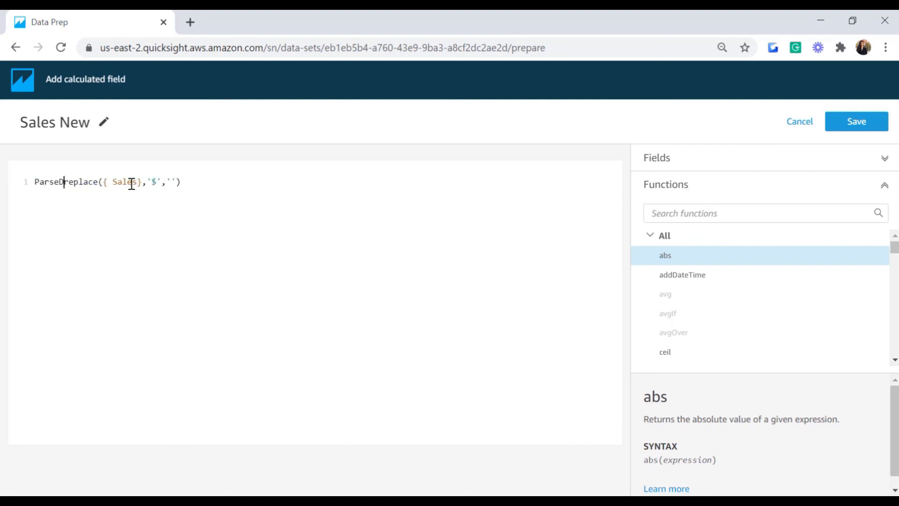
{"action": "type", "text": "cimal"}
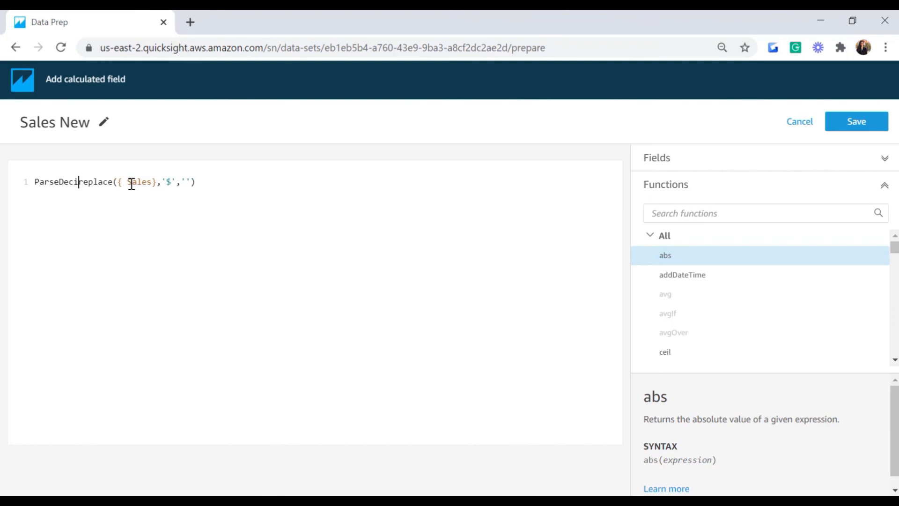
{"action": "type", "text": "("}
{"action": "key", "text": "Right"}
{"action": "key", "text": "Right"}
{"action": "key", "text": "Right"}
{"action": "key", "text": "Right"}
{"action": "key", "text": "Right"}
{"action": "key", "text": "Right"}
{"action": "key", "text": "Right"}
{"action": "key", "text": "Right"}
{"action": "key", "text": "Right"}
{"action": "key", "text": "Right"}
{"action": "key", "text": "Right"}
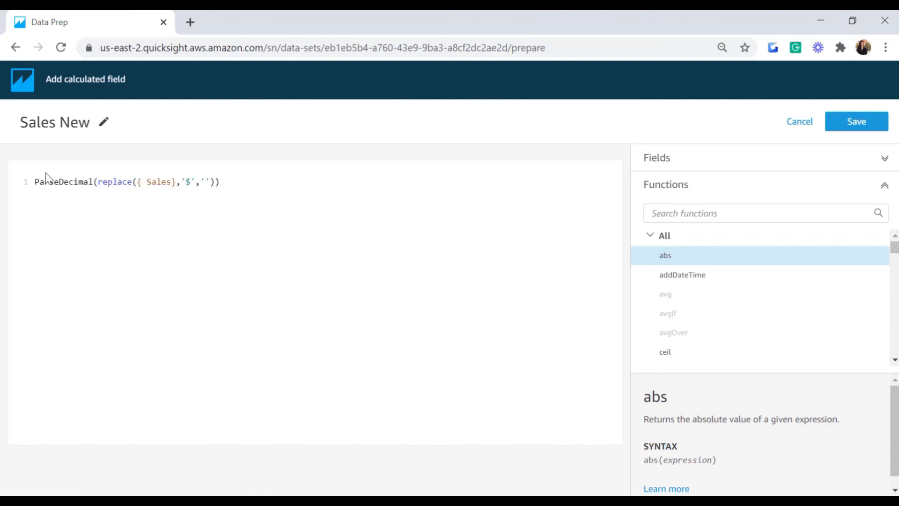
{"action": "double_click", "coordinate": [92, 182]}
{"action": "left_click", "coordinate": [94, 183]}
{"action": "key", "text": "BackSpace"}
{"action": "key", "text": "BackSpace"}
{"action": "key", "text": "BackSpace"}
{"action": "key", "text": "BackSpace"}
{"action": "key", "text": "BackSpace"}
{"action": "key", "text": "BackSpace"}
{"action": "key", "text": "BackSpace"}
{"action": "key", "text": "BackSpace"}
{"action": "key", "text": "BackSpace"}
{"action": "key", "text": "BackSpace"}
{"action": "key", "text": "BackSpace"}
{"action": "key", "text": "BackSpace"}
{"action": "type", "text": "par"}
{"action": "key", "text": "Down"}
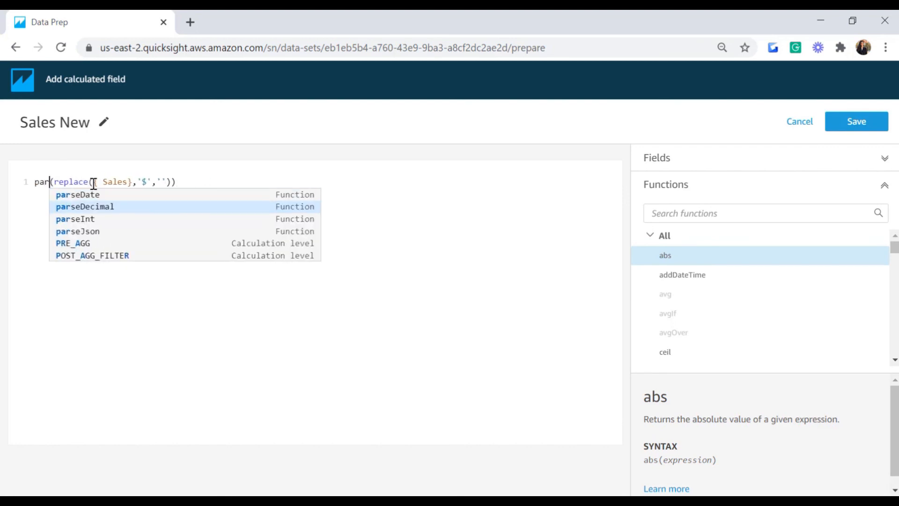
{"action": "key", "text": "Return"}
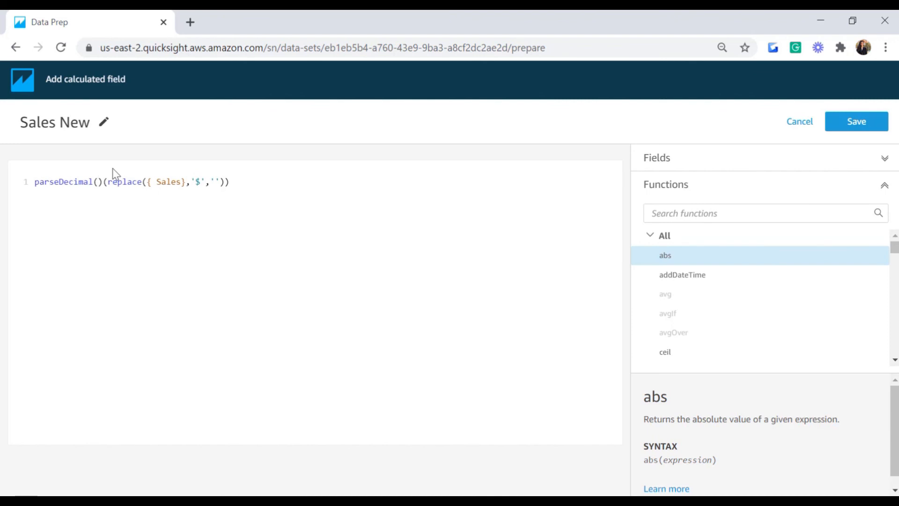
{"action": "key", "text": "Delete"}
{"action": "key", "text": "BackSpace"}
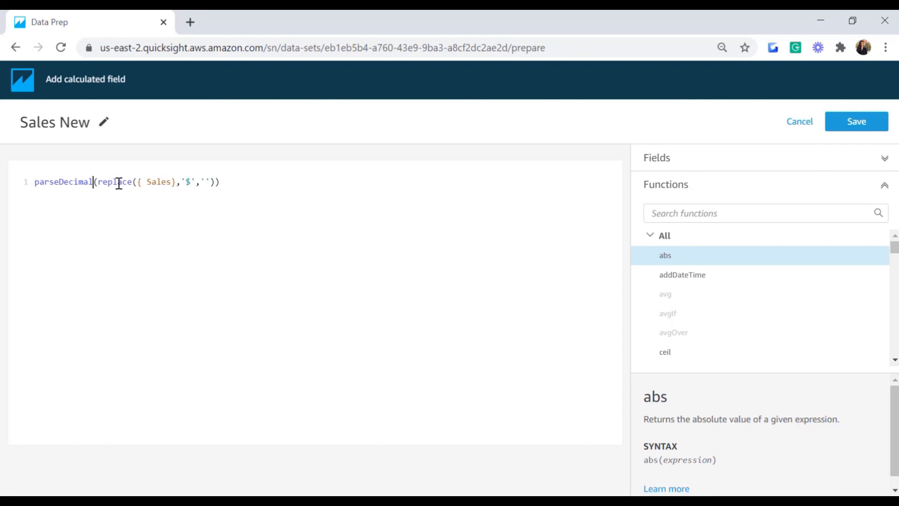
{"action": "key", "text": "Right"}
{"action": "key", "text": "Right"}
{"action": "key", "text": "Right"}
{"action": "key", "text": "Right"}
{"action": "key", "text": "Right"}
{"action": "key", "text": "Right"}
{"action": "key", "text": "Right"}
{"action": "key", "text": "Right"}
{"action": "key", "text": "Right"}
Step: Add the missing closing parenthesis and save parseDecimal(replace({Sales},'$',''))
{"action": "left_click", "coordinate": [842, 129]}
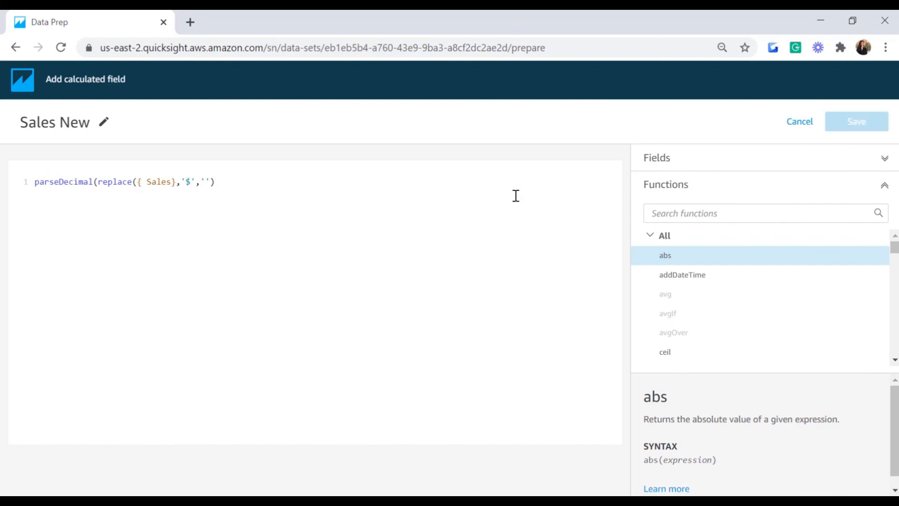
{"action": "left_click", "coordinate": [237, 181]}
{"action": "type", "text": ")"}
{"action": "left_click", "coordinate": [852, 131]}
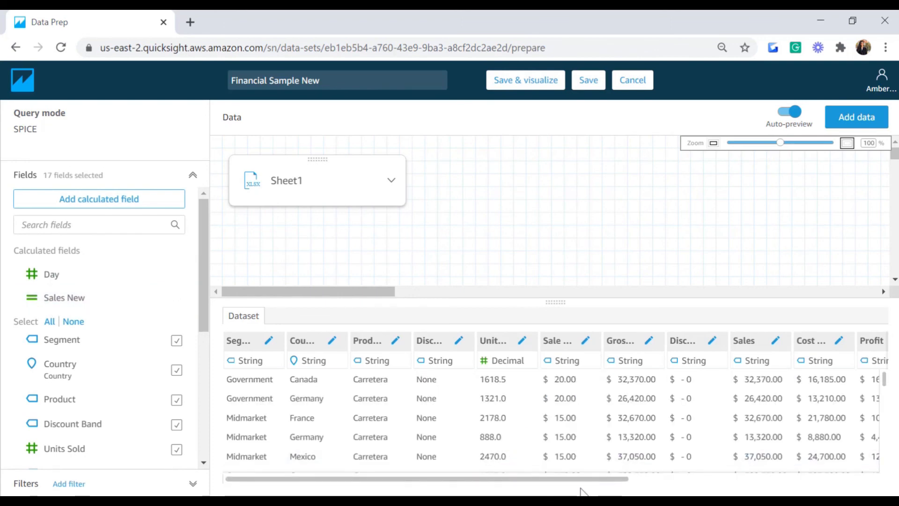
Step: Check the Sales New decimal column in the preview, then begin another calculated field
{"action": "left_click_drag", "start_coordinate": [577, 480], "coordinate": [836, 442]}
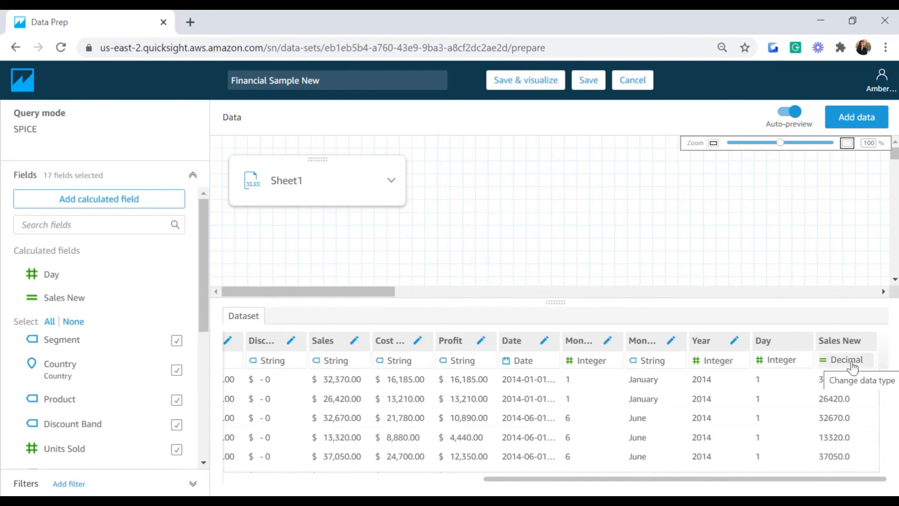
{"action": "left_click_drag", "start_coordinate": [542, 479], "coordinate": [345, 479]}
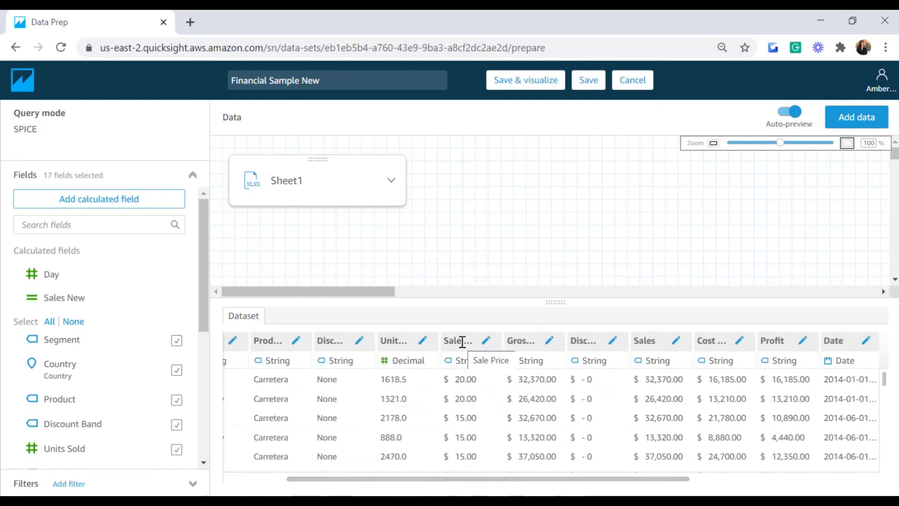
{"action": "left_click", "coordinate": [77, 205]}
Step: Create Sale Price New as parseDecimal(replace({Sale Price},'$','')) and save it
{"action": "type", "text": "Sale Price New"}
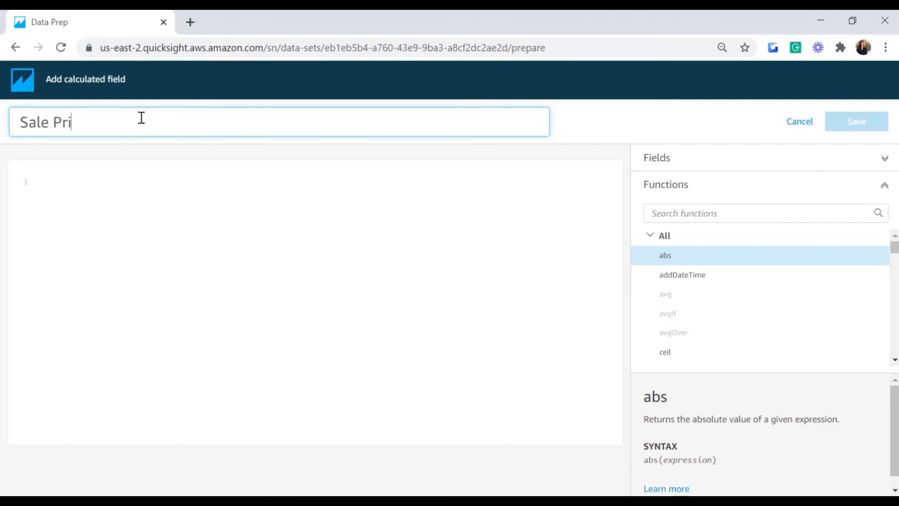
{"action": "left_click", "coordinate": [96, 185]}
{"action": "type", "text": "Par"}
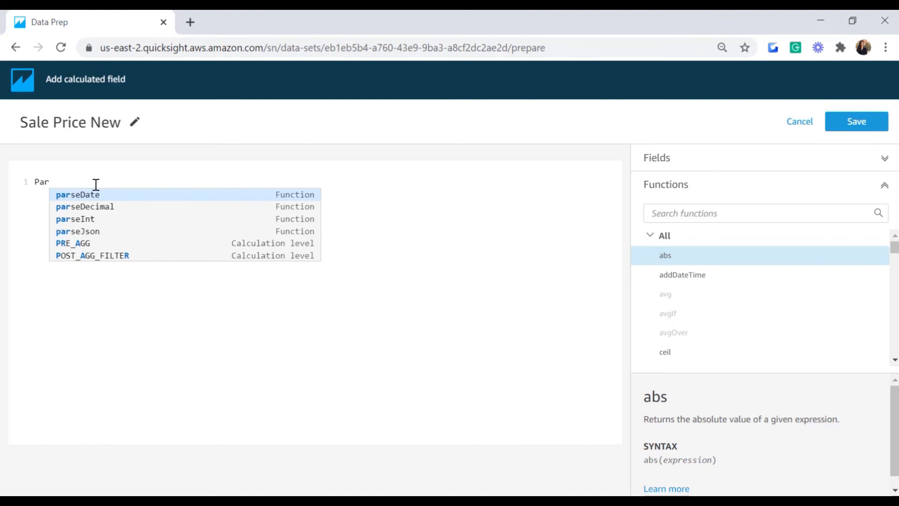
{"action": "key", "text": "Down"}
{"action": "key", "text": "Return"}
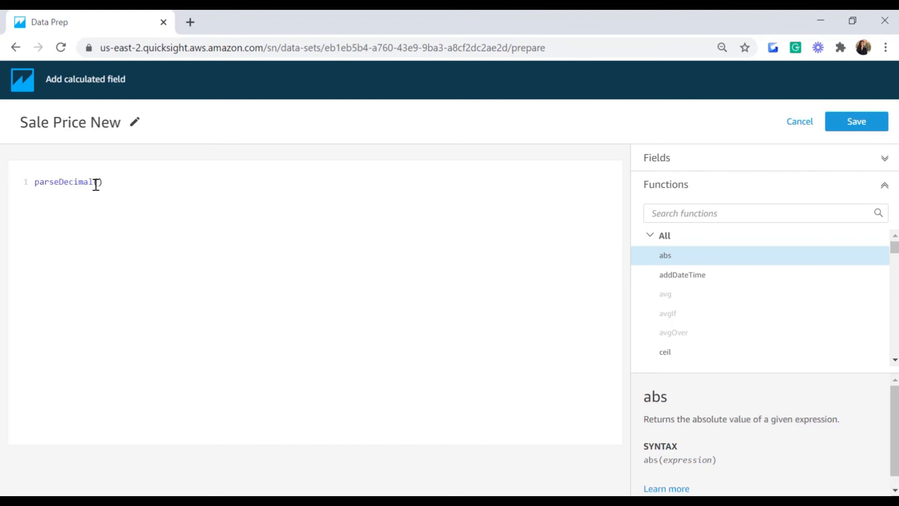
{"action": "type", "text": "e"}
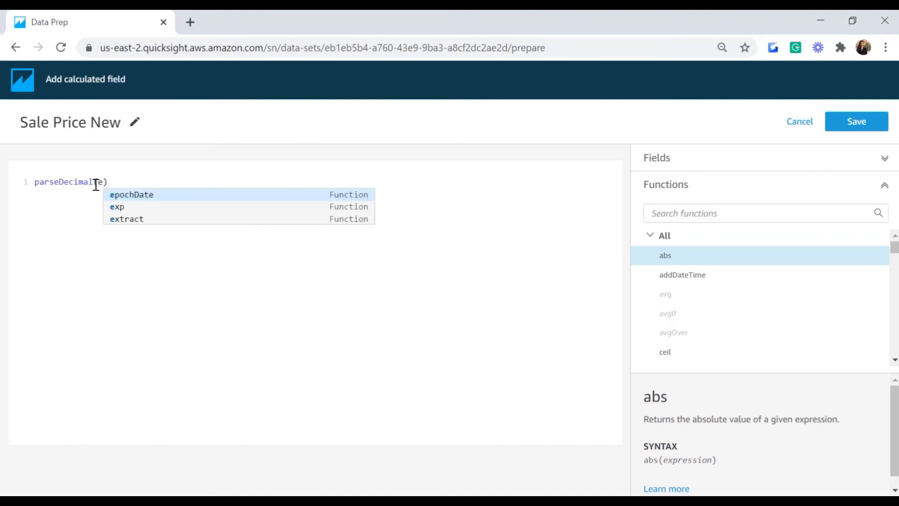
{"action": "key", "text": "BackSpace"}
{"action": "type", "text": "re"}
{"action": "key", "text": "Return"}
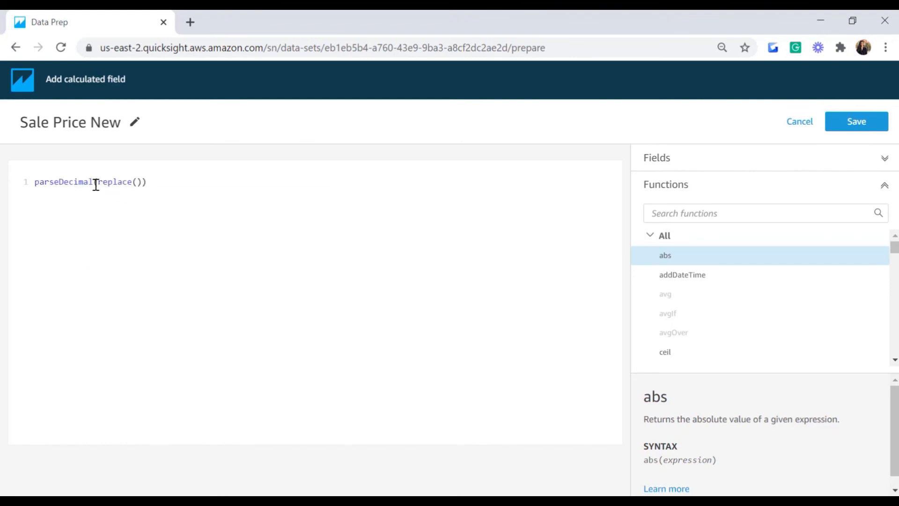
{"action": "type", "text": "S"}
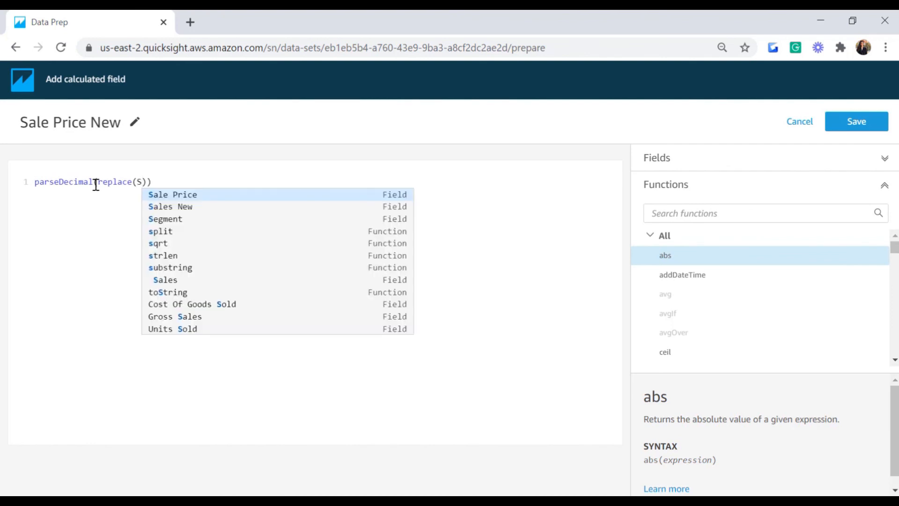
{"action": "key", "text": "Return"}
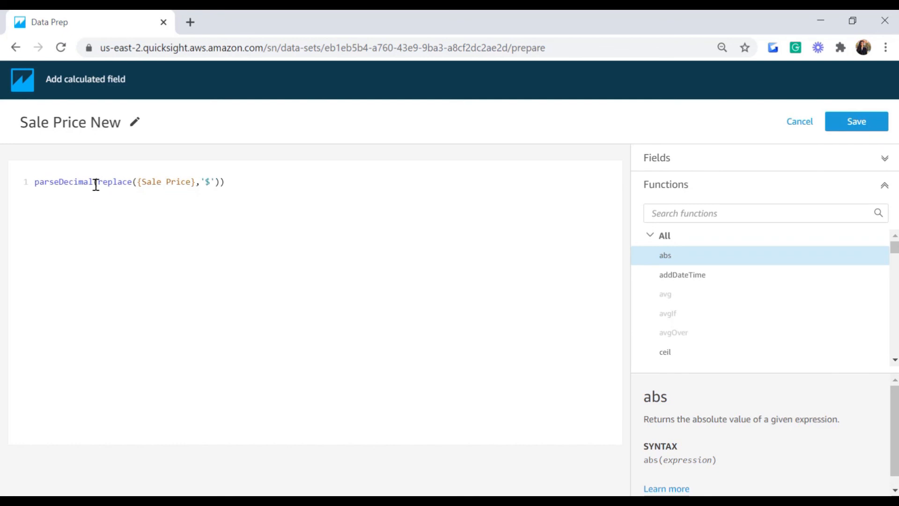
{"action": "type", "text": "''"}
{"action": "left_click", "coordinate": [877, 124]}
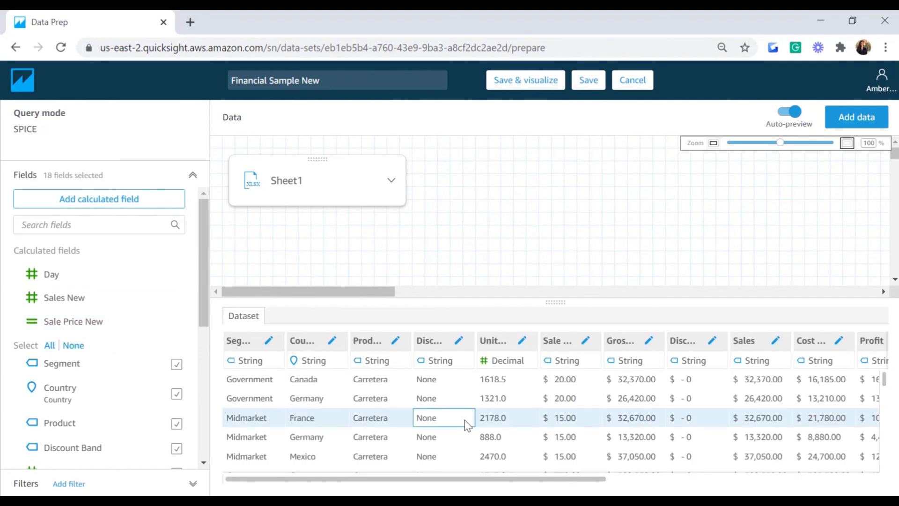
Step: Start another calculated field and name it COGS New
{"action": "left_click_drag", "start_coordinate": [548, 484], "coordinate": [618, 483]}
{"action": "left_click_drag", "start_coordinate": [629, 483], "coordinate": [685, 481]}
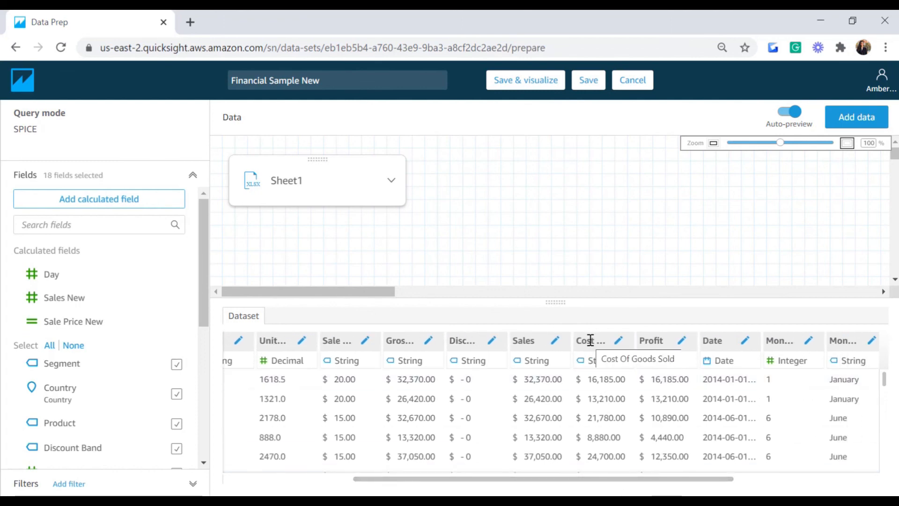
{"action": "left_click", "coordinate": [117, 200]}
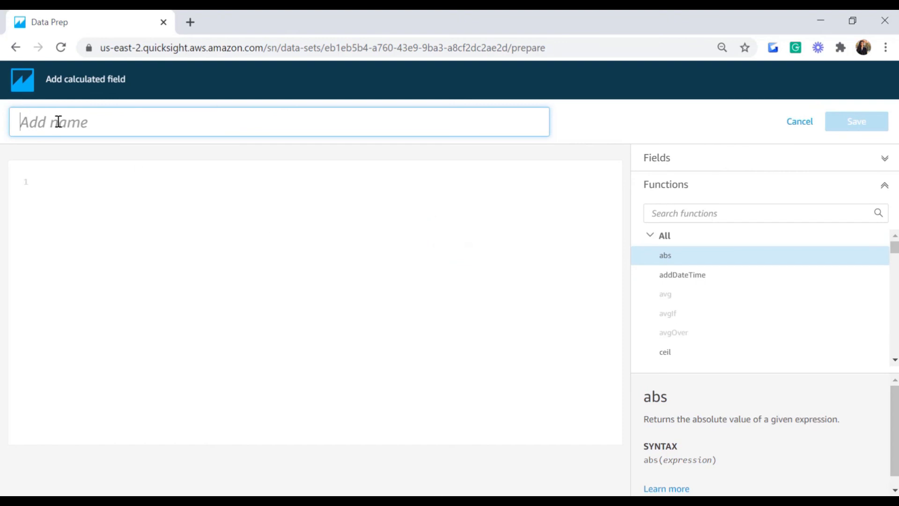
{"action": "type", "text": "COGS"}
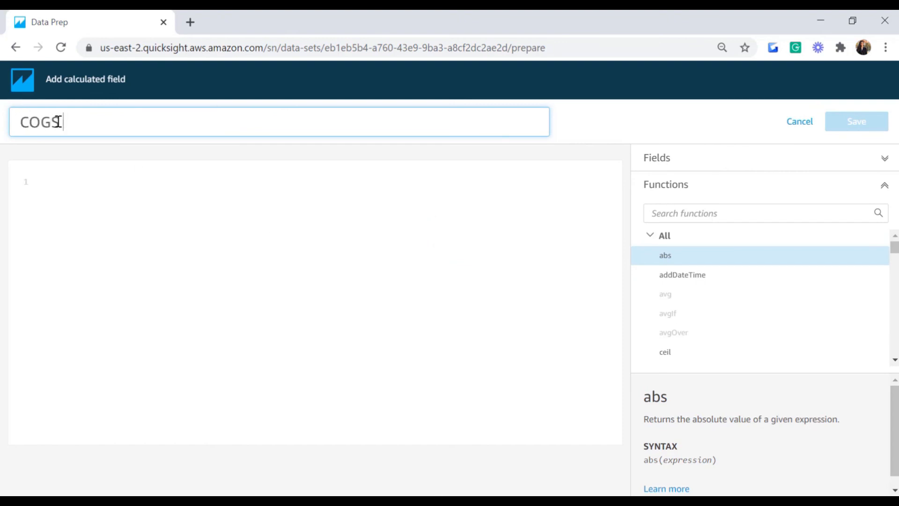
{"action": "type", "text": " NEW"}
{"action": "key", "text": "BackSpace"}
{"action": "key", "text": "BackSpace"}
{"action": "type", "text": "eew"}
{"action": "left_click", "coordinate": [81, 178]}
Step: Enter parseDecimal(replace({Cost Of Goods Sold},'$','')) as the formula and save the field
{"action": "type", "text": "Par"}
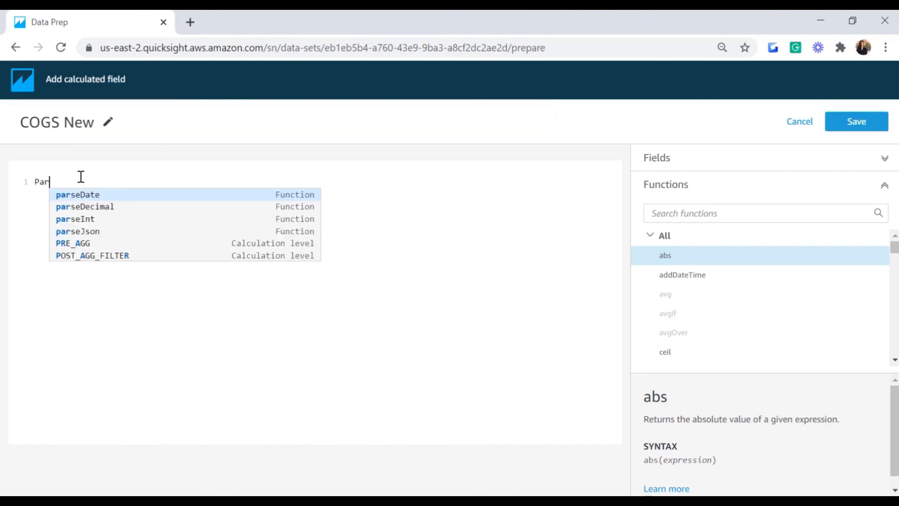
{"action": "key", "text": "Down"}
{"action": "key", "text": "Return"}
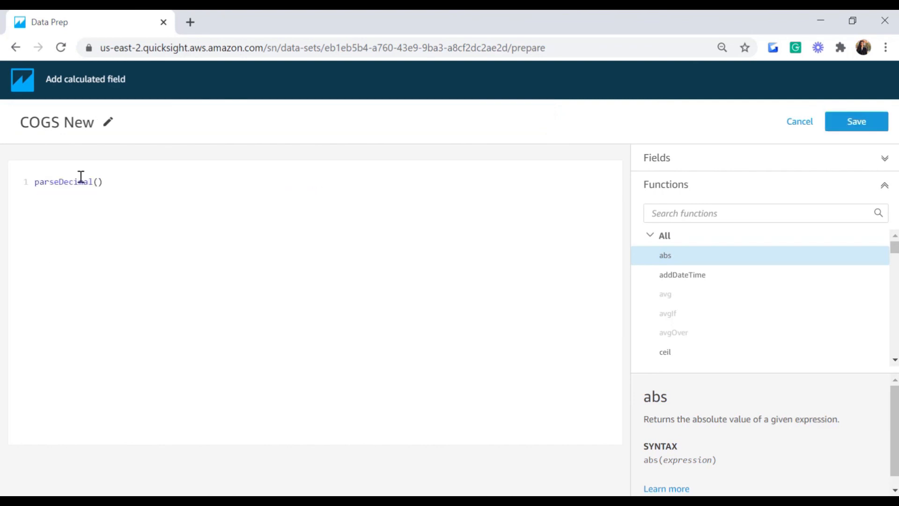
{"action": "type", "text": "re"}
{"action": "key", "text": "Return"}
{"action": "type", "text": "cos"}
{"action": "key", "text": "Return"}
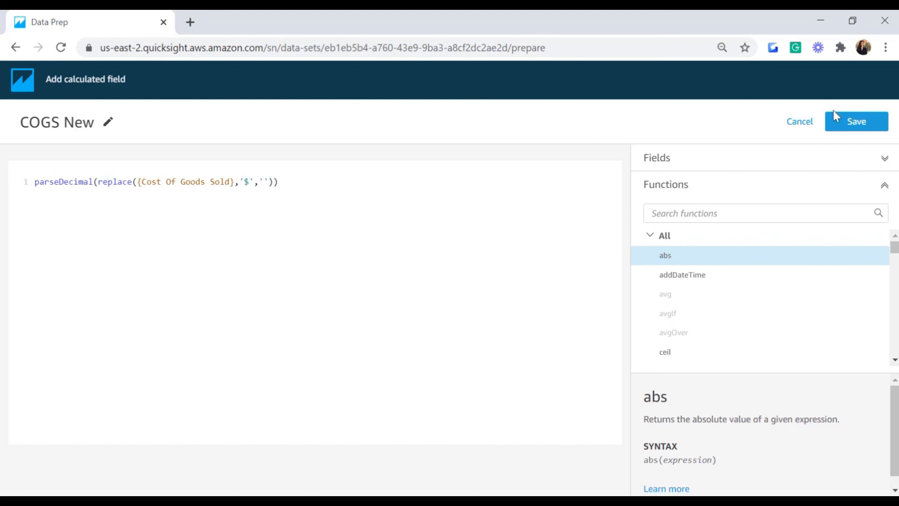
{"action": "left_click", "coordinate": [855, 123]}
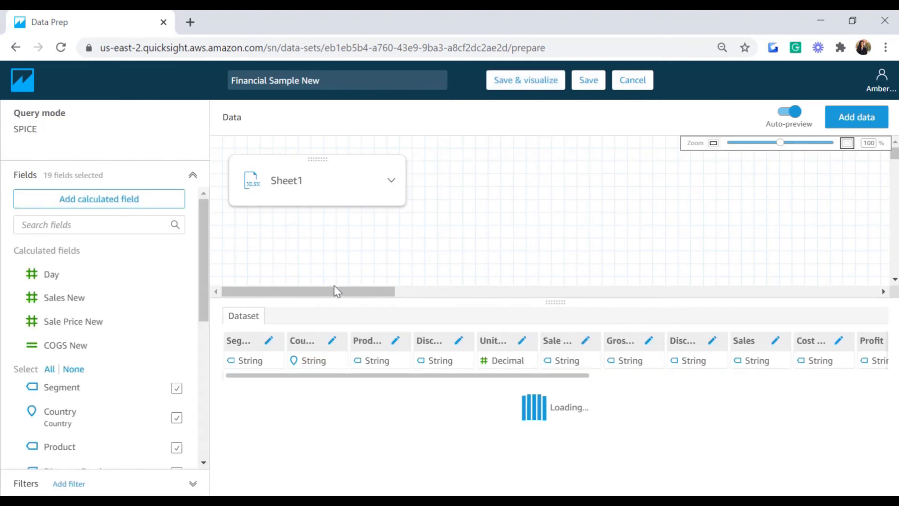
Step: Check the calculated fields in the Fields list, then save and visualize the dataset
{"action": "left_click_drag", "start_coordinate": [204, 315], "coordinate": [217, 428]}
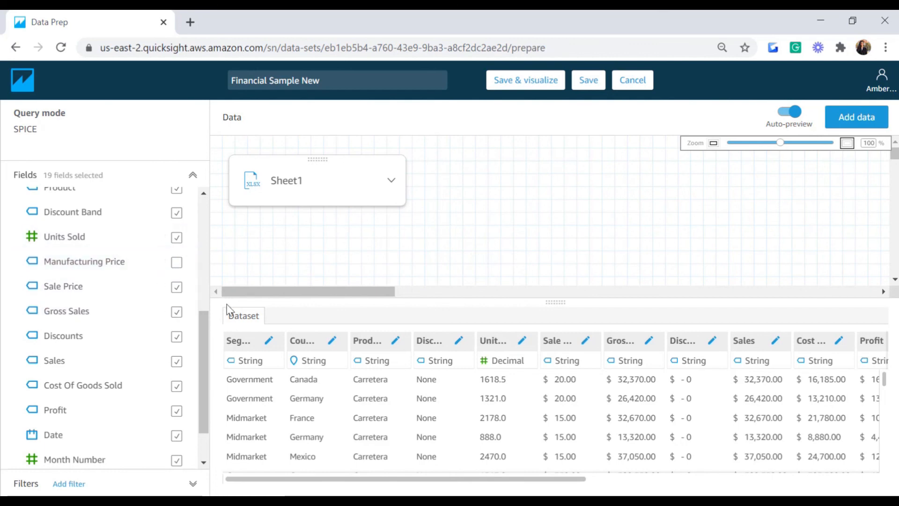
{"action": "scroll", "coordinate": [203, 359], "scroll_direction": "down", "scroll_amount": 1}
{"action": "left_click_drag", "start_coordinate": [206, 410], "coordinate": [197, 166]}
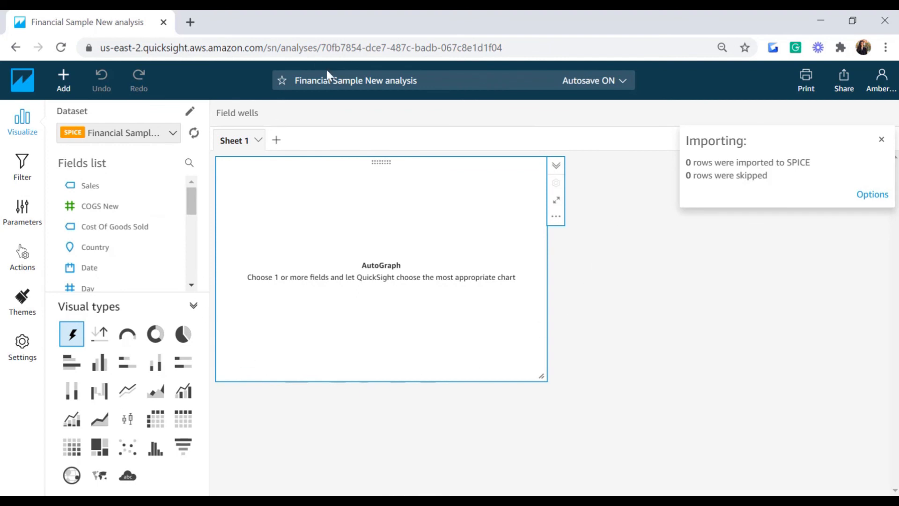
Step: Rename the analysis to Financial Report
{"action": "left_click", "coordinate": [424, 82]}
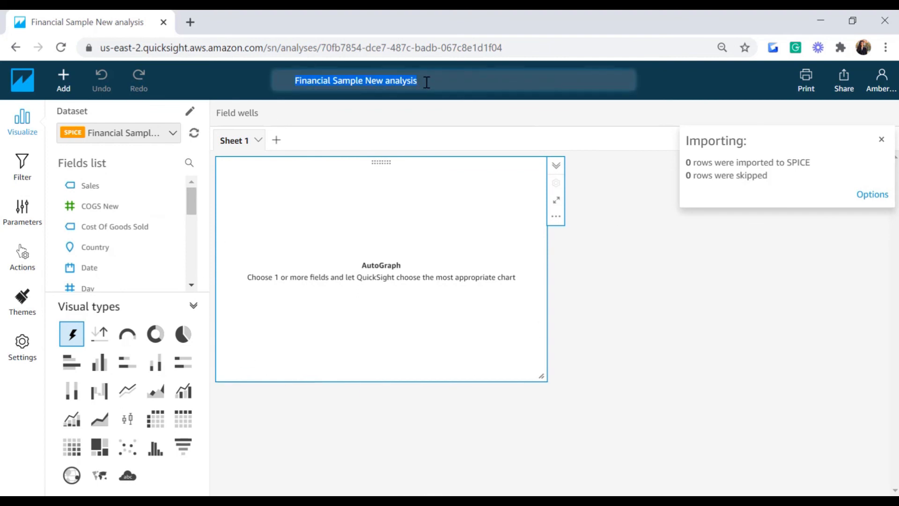
{"action": "key", "text": "BackSpace"}
{"action": "type", "text": "Financial Report"}
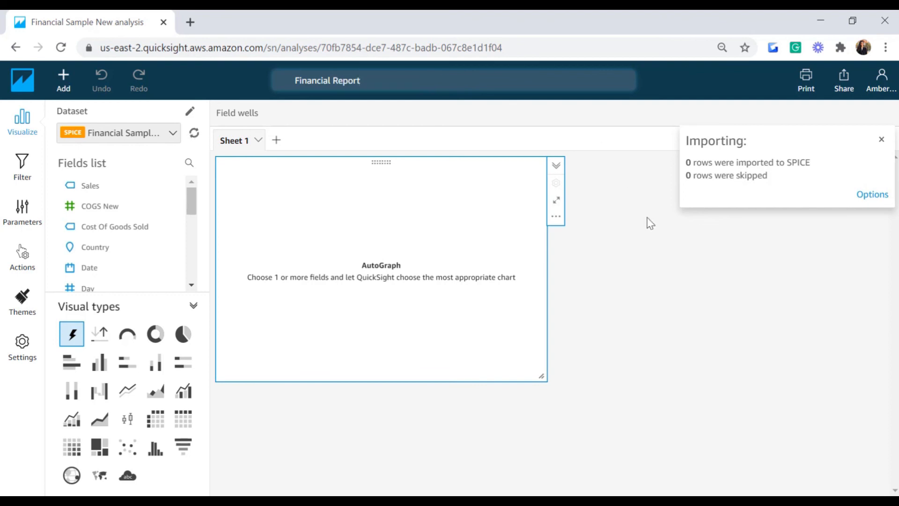
{"action": "left_click", "coordinate": [570, 418]}
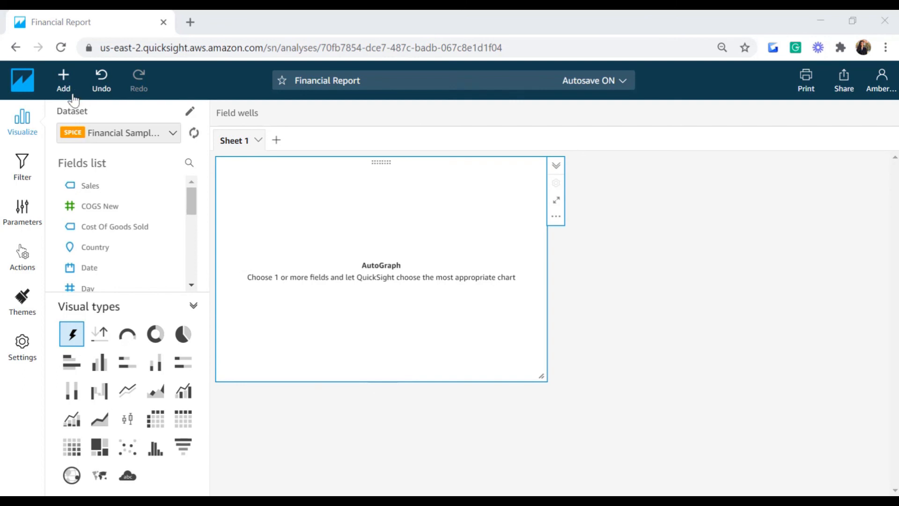
Step: Add the sheet title FINANCIAL REPORT
{"action": "left_click", "coordinate": [64, 80]}
{"action": "left_click", "coordinate": [82, 129]}
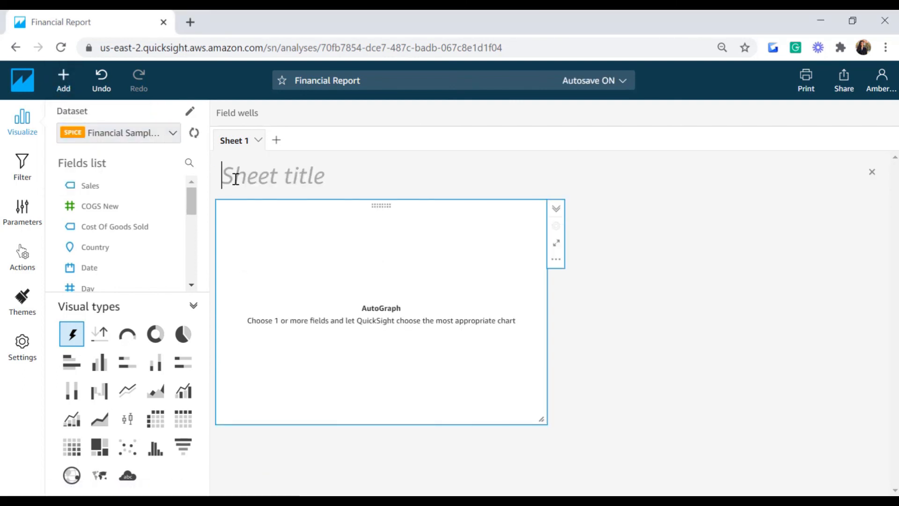
{"action": "type", "text": "FINANCIAL TRE"}
{"action": "key", "text": "BackSpace"}
{"action": "key", "text": "BackSpace"}
{"action": "key", "text": "BackSpace"}
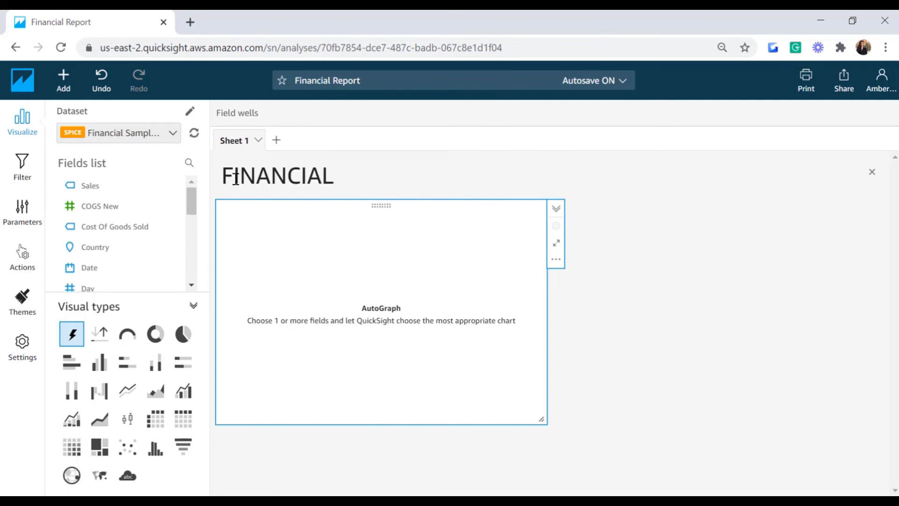
{"action": "type", "text": "REPORT"}
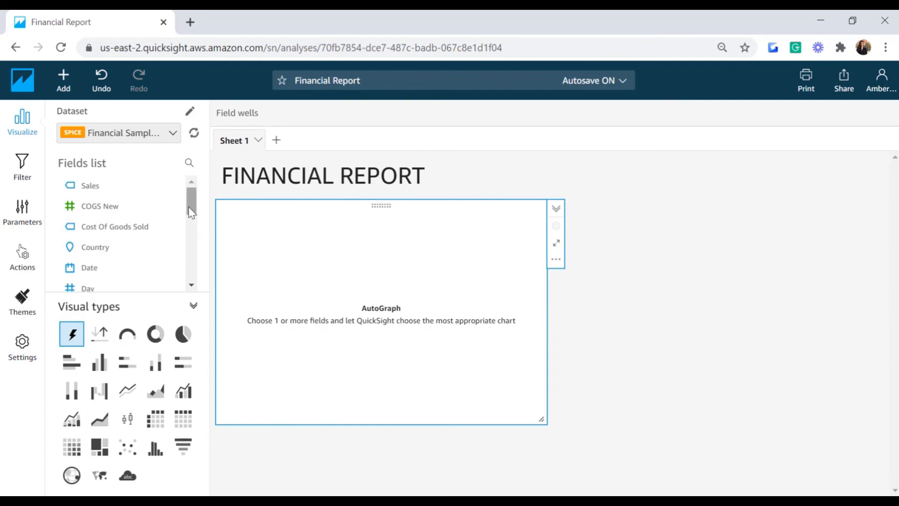
{"action": "scroll", "coordinate": [189, 206], "scroll_direction": "down", "scroll_amount": 1}
Step: Plot Sum of Sales New by Country as a horizontal bar chart of five countries
{"action": "left_click", "coordinate": [104, 220]}
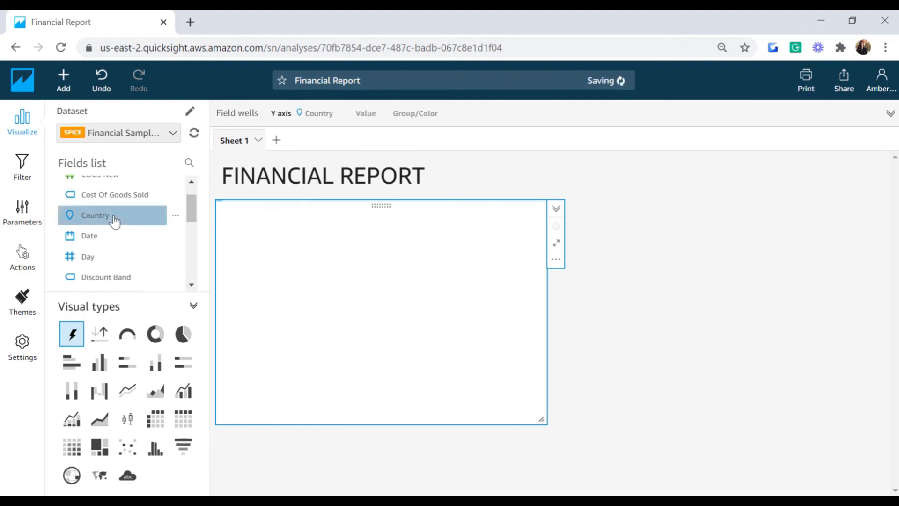
{"action": "left_click_drag", "start_coordinate": [194, 220], "coordinate": [189, 274]}
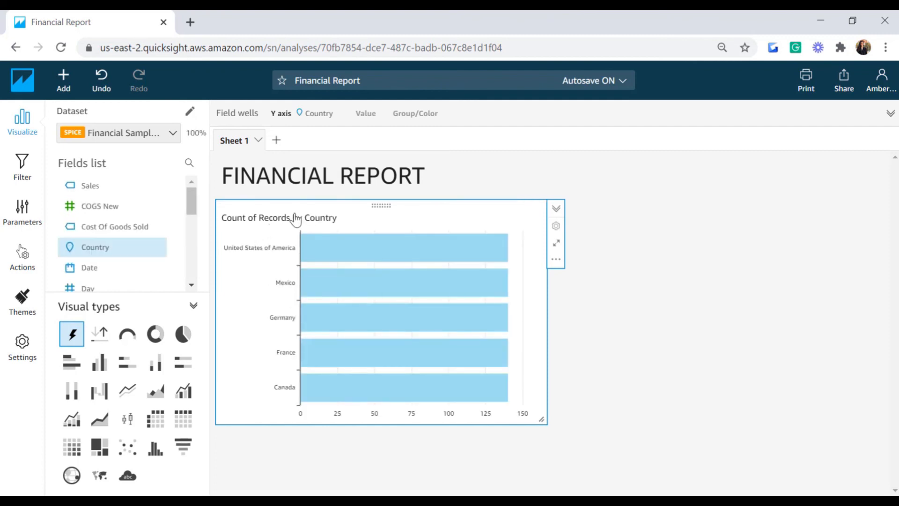
{"action": "left_click_drag", "start_coordinate": [194, 204], "coordinate": [199, 260]}
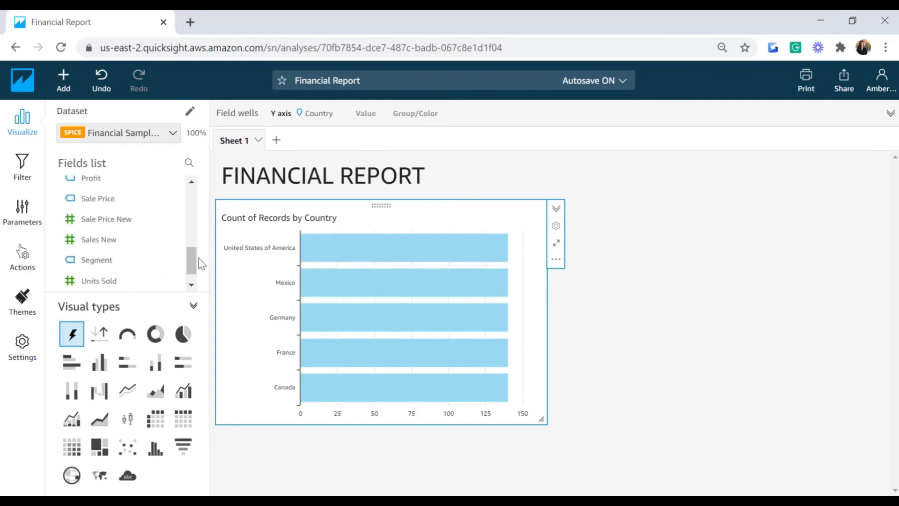
{"action": "left_click", "coordinate": [101, 240]}
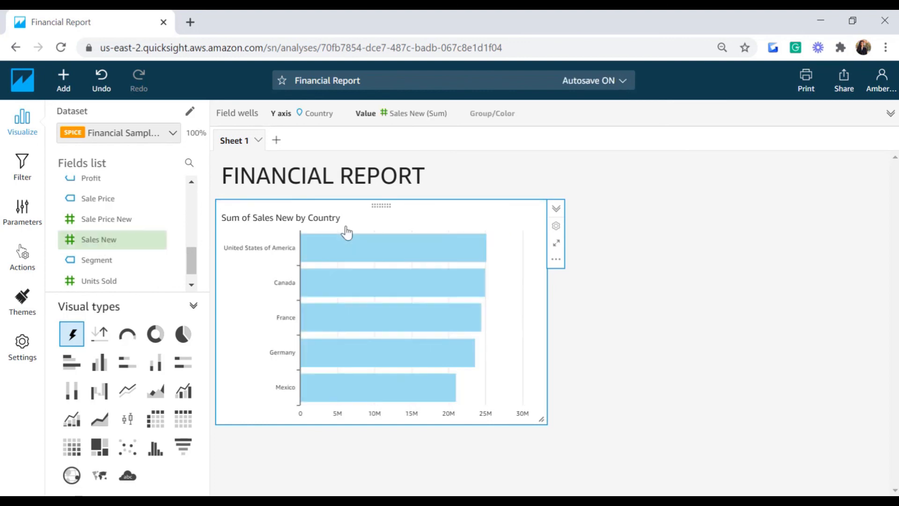
{"action": "left_click", "coordinate": [233, 117]}
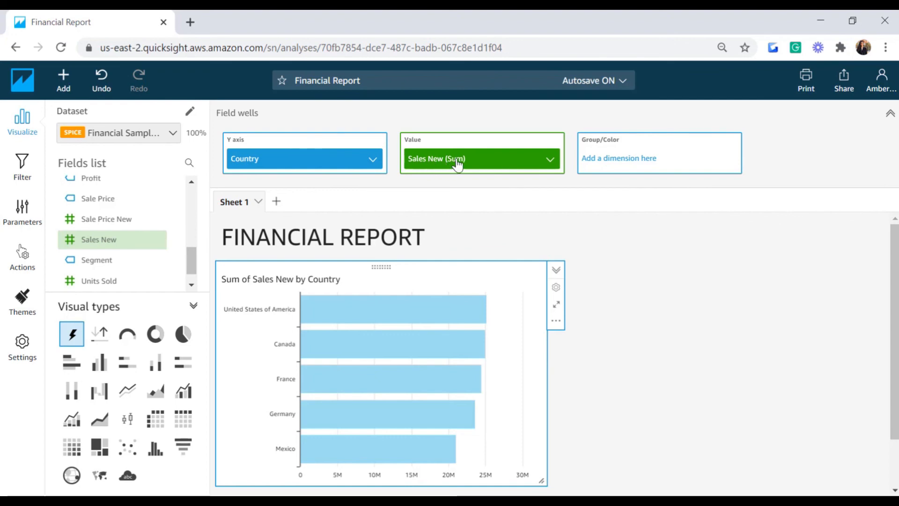
Step: Change the Sales New value aggregation from Sum to Average
{"action": "left_click", "coordinate": [553, 163]}
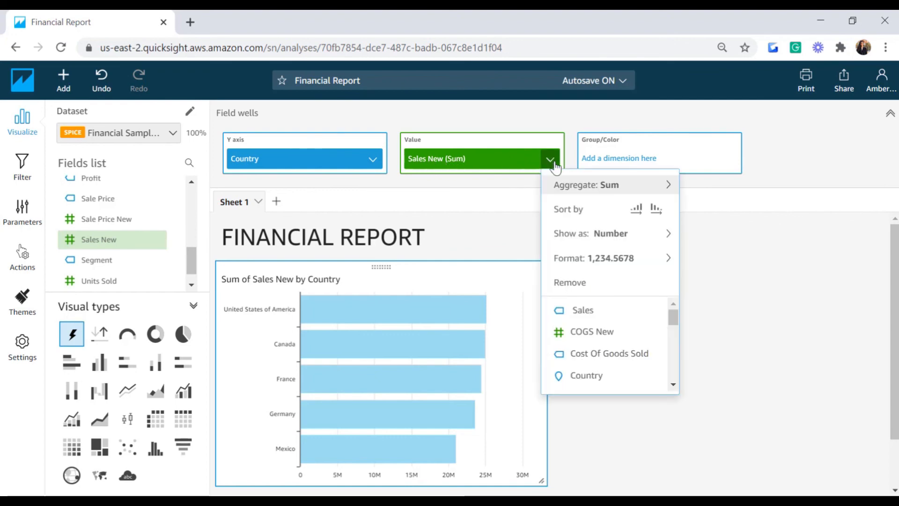
{"action": "mouse_move", "coordinate": [572, 189]}
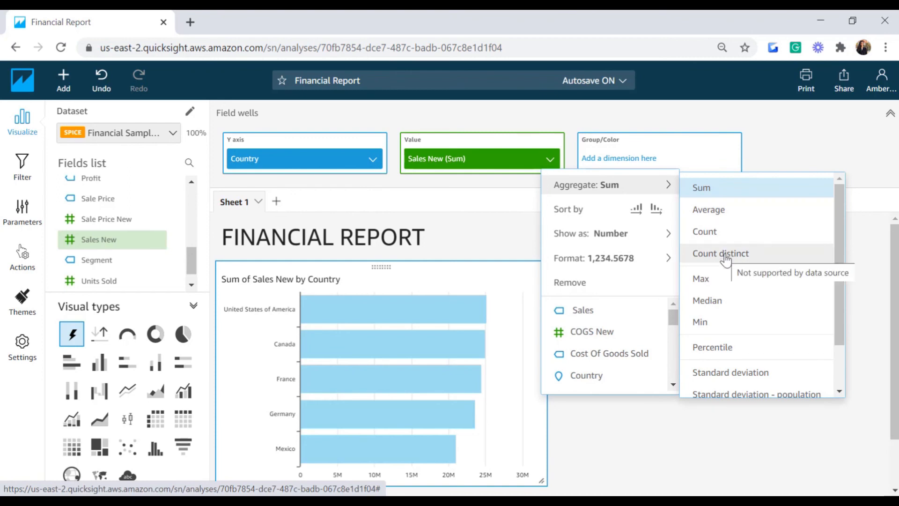
{"action": "left_click", "coordinate": [718, 215]}
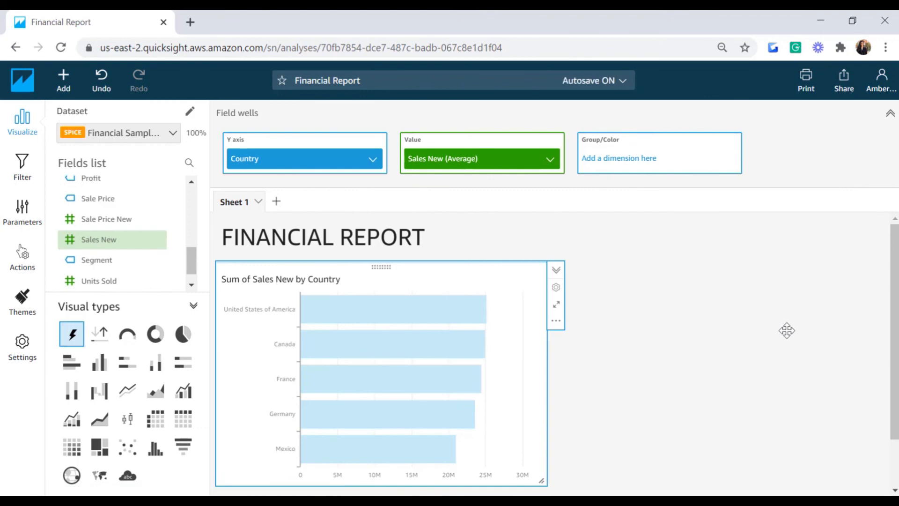
Step: Retitle the bar chart 'Average Sales per Country'
{"action": "mouse_move", "coordinate": [895, 314]}
{"action": "left_mouse_down"}
{"action": "mouse_move", "coordinate": [895, 349]}
{"action": "mouse_move", "coordinate": [895, 327]}
{"action": "left_mouse_up"}
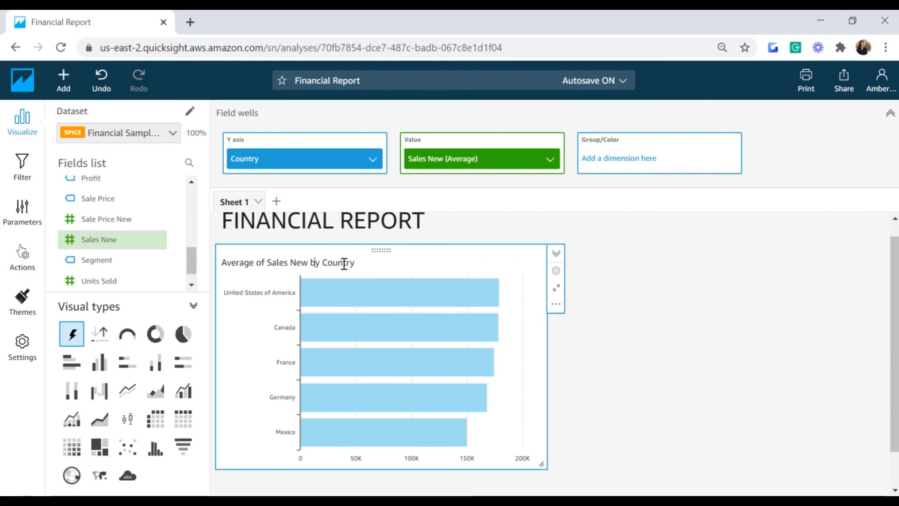
{"action": "left_click_drag", "start_coordinate": [359, 263], "coordinate": [217, 263]}
{"action": "type", "text": "Avera"}
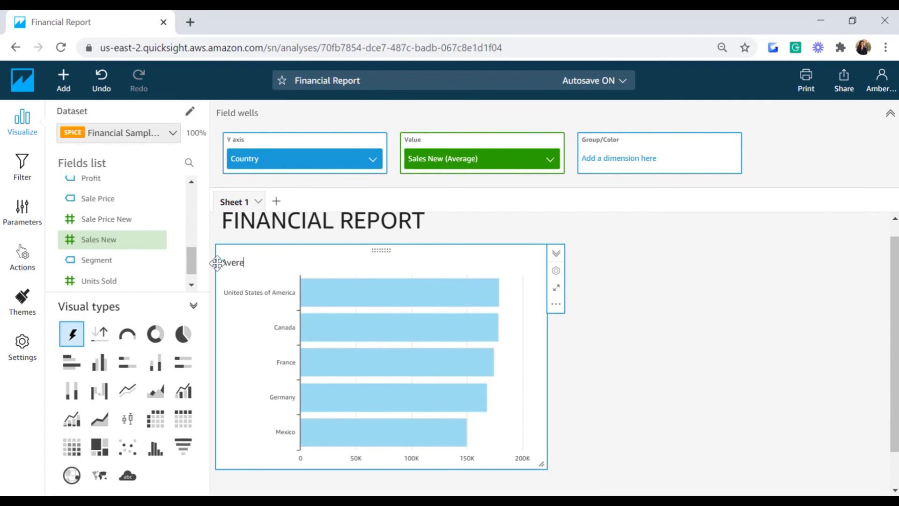
{"action": "type", "text": "ge Sales per C"}
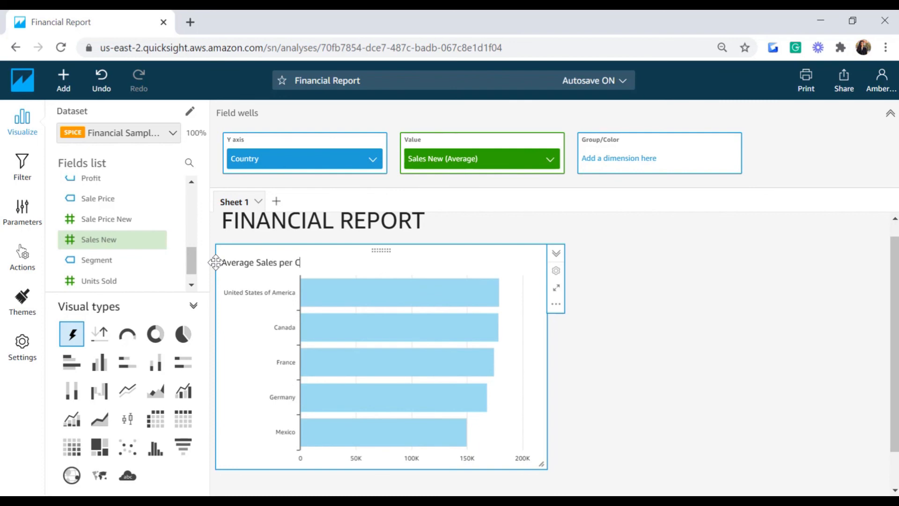
{"action": "left_click", "coordinate": [628, 360]}
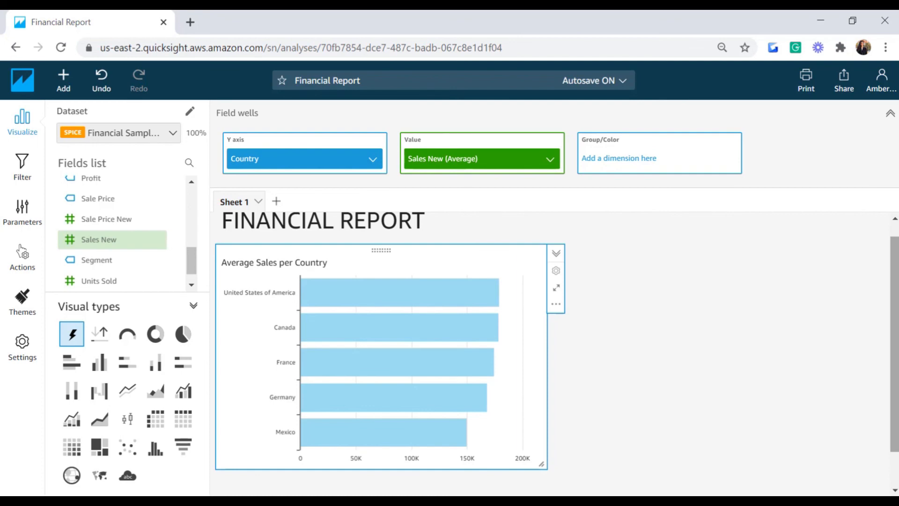
{"action": "scroll", "coordinate": [556, 354], "scroll_direction": "down", "scroll_amount": 1}
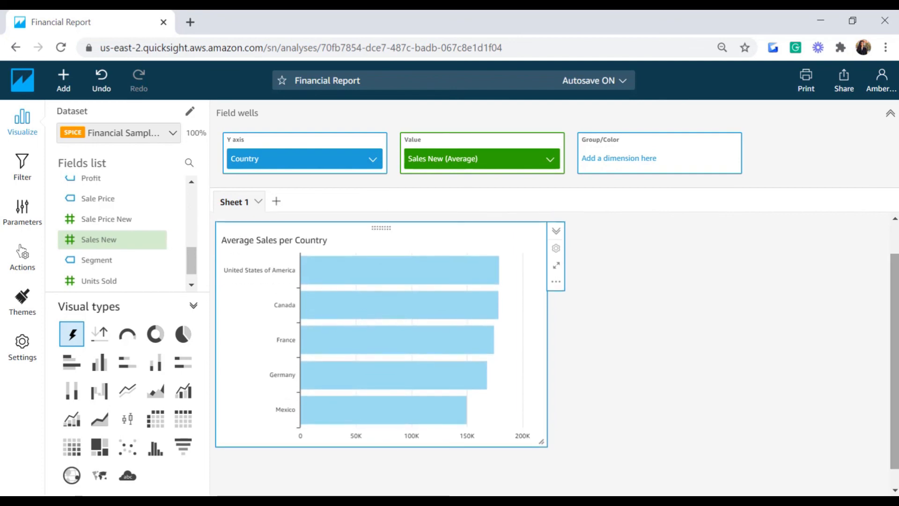
Step: Add a new visual plotting Units Sold by Segment
{"action": "left_click", "coordinate": [58, 90]}
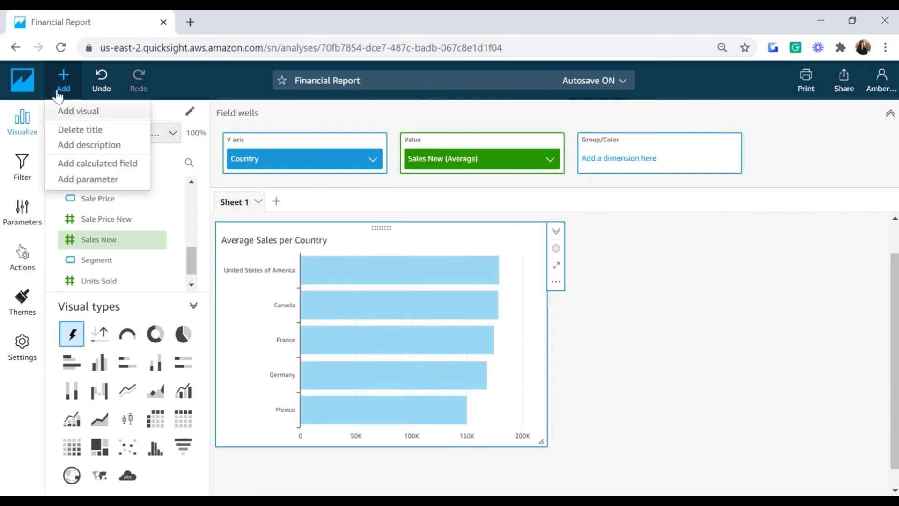
{"action": "left_click", "coordinate": [71, 113]}
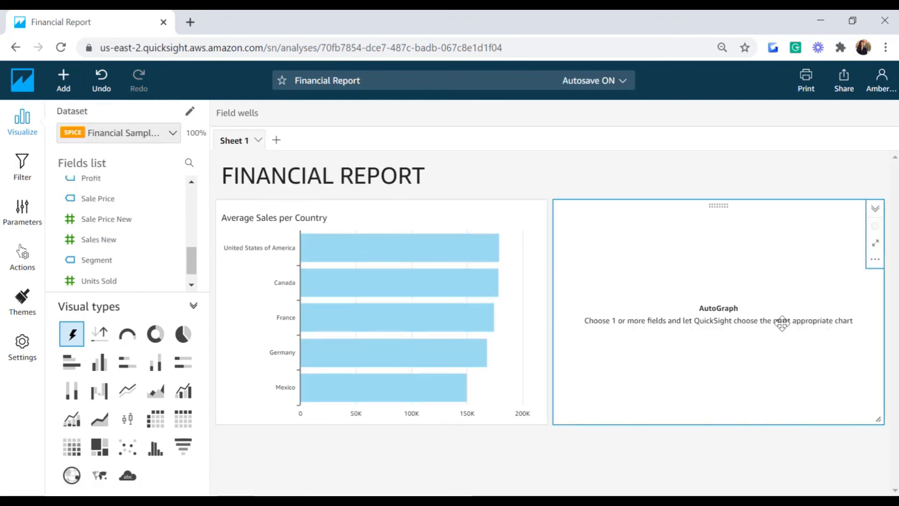
{"action": "left_click", "coordinate": [103, 264]}
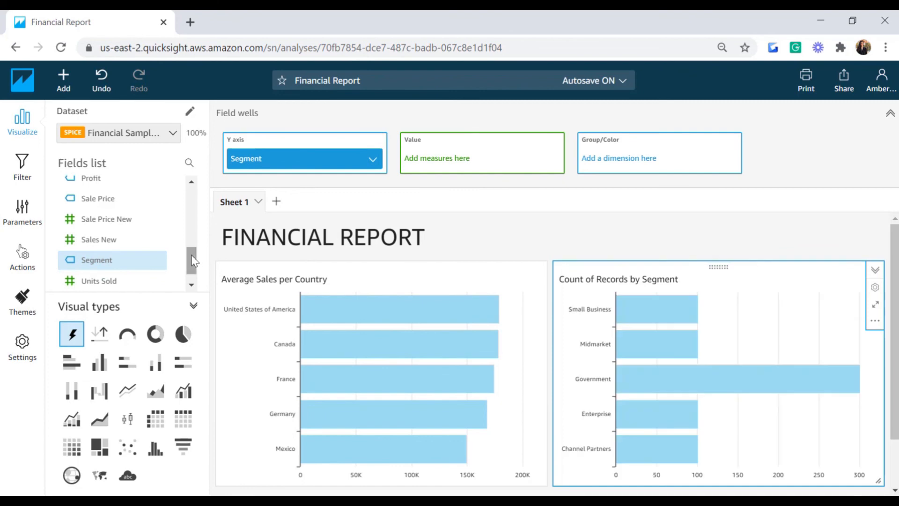
{"action": "left_click_drag", "start_coordinate": [193, 261], "coordinate": [190, 254]}
{"action": "left_click", "coordinate": [122, 283]}
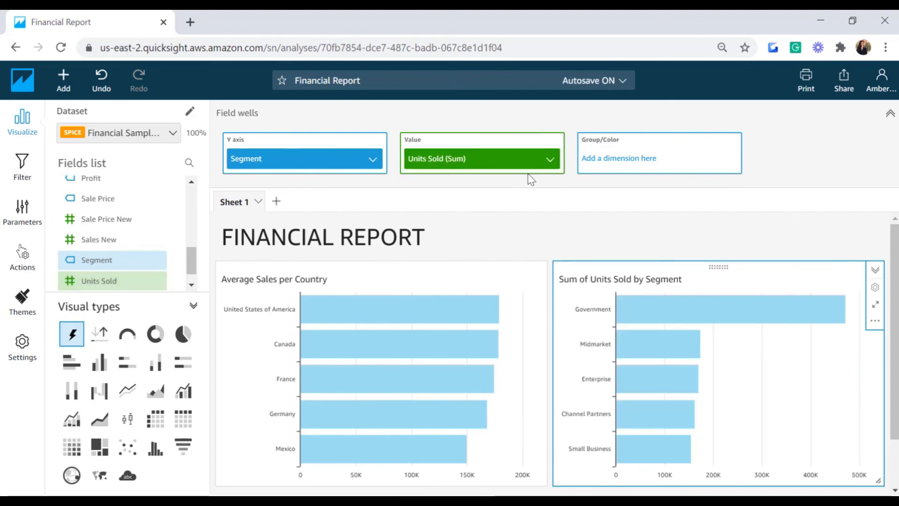
Step: Average Units Sold and switch the visual to a pie chart
{"action": "left_click", "coordinate": [551, 160]}
{"action": "mouse_move", "coordinate": [609, 187]}
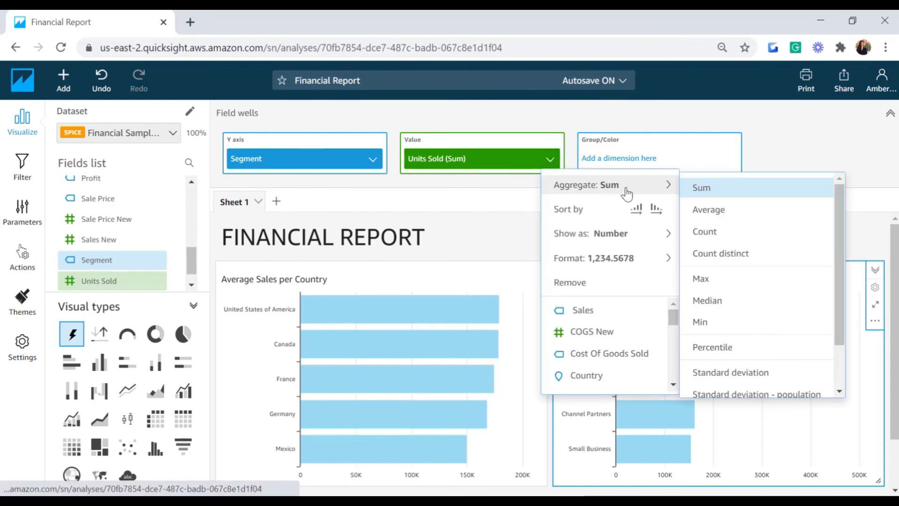
{"action": "left_click", "coordinate": [722, 210]}
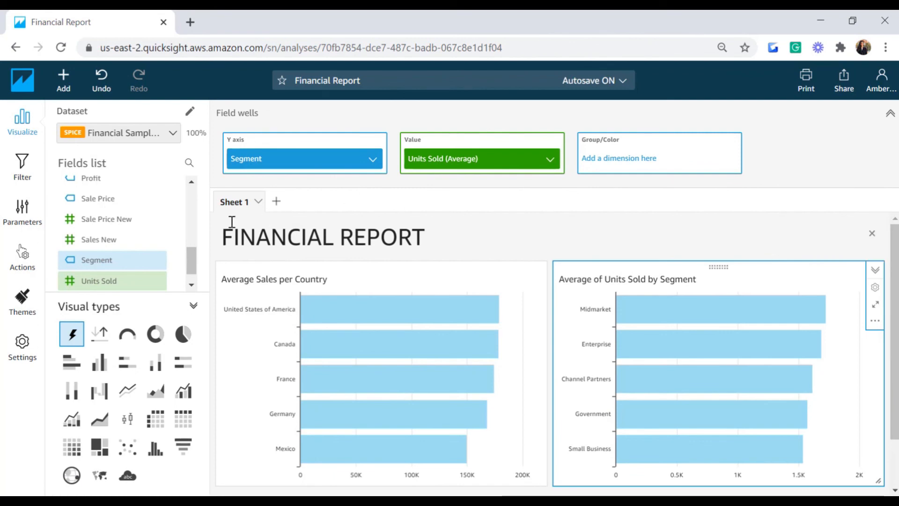
{"action": "left_click", "coordinate": [183, 334]}
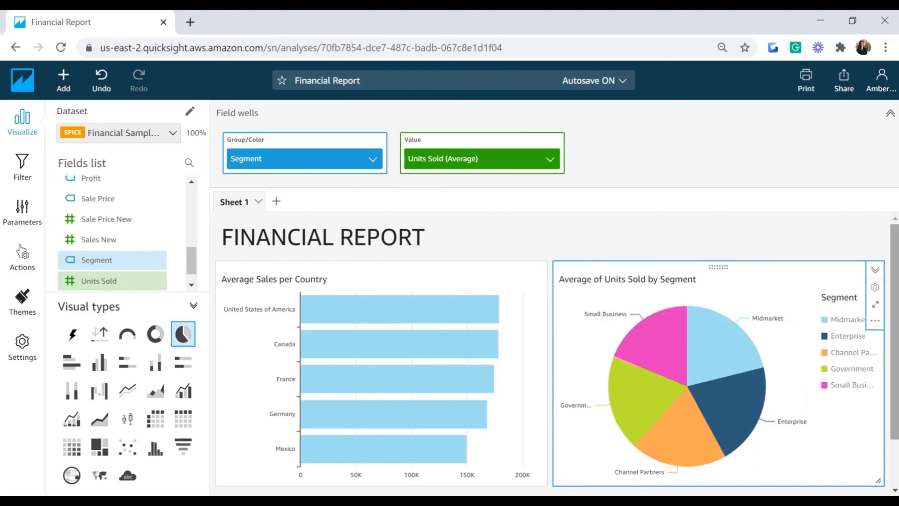
{"action": "scroll", "coordinate": [842, 327], "scroll_direction": "down", "scroll_amount": 1}
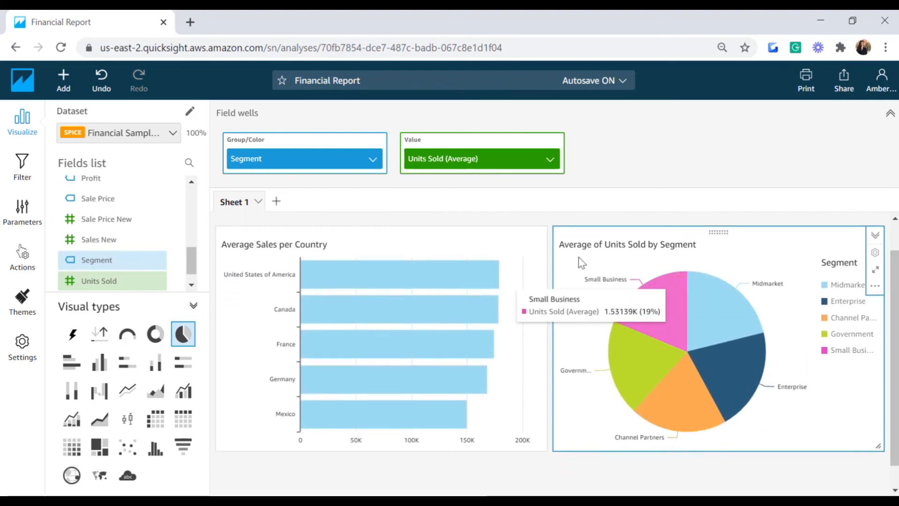
{"action": "mouse_move", "coordinate": [714, 326]}
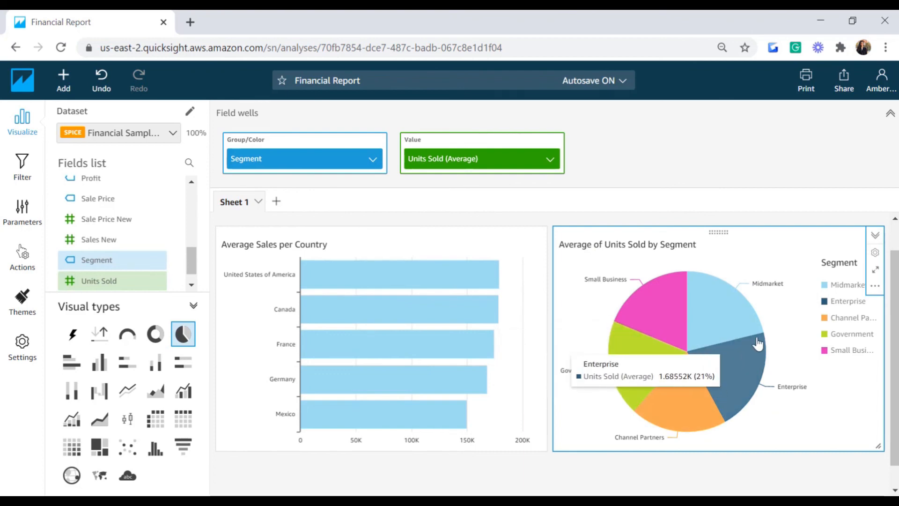
Step: Turn on the pie chart's metric data labels as Percent only, positioned Inside the slices
{"action": "left_click", "coordinate": [875, 254]}
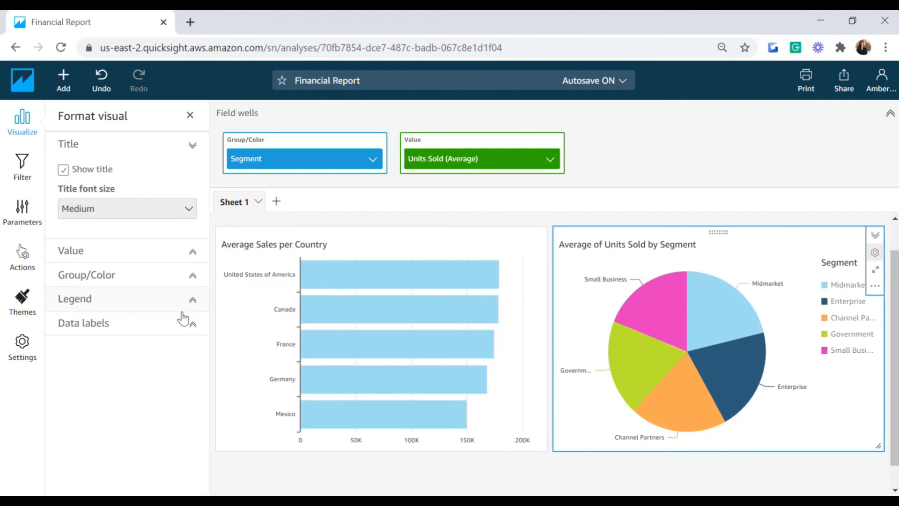
{"action": "left_click", "coordinate": [191, 328]}
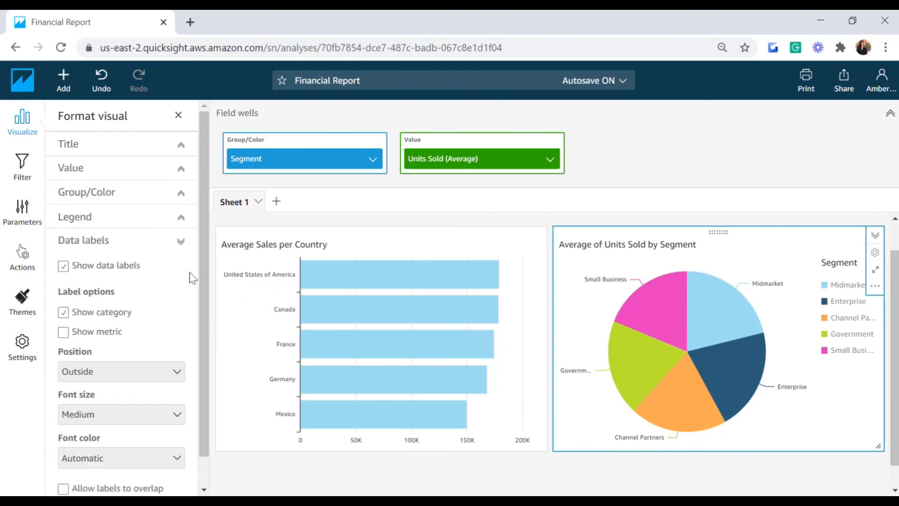
{"action": "scroll", "coordinate": [204, 297], "scroll_direction": "down", "scroll_amount": 1}
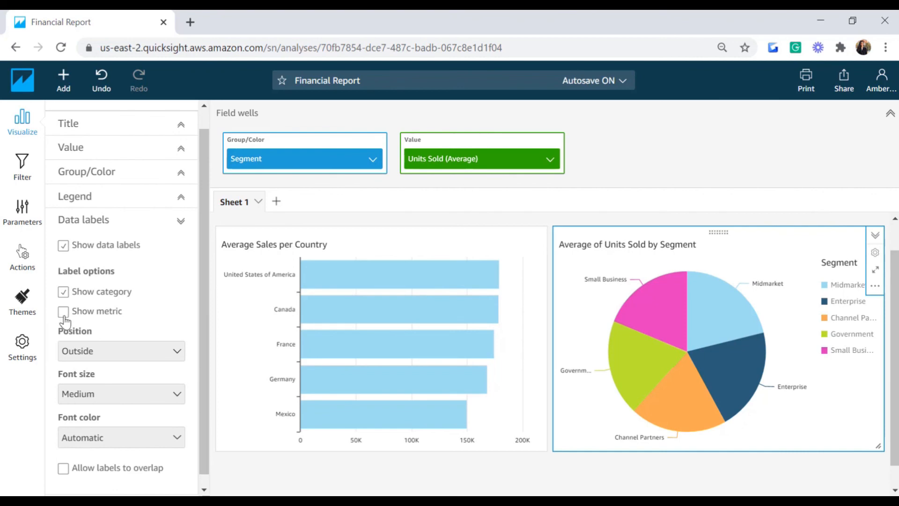
{"action": "left_click", "coordinate": [63, 313]}
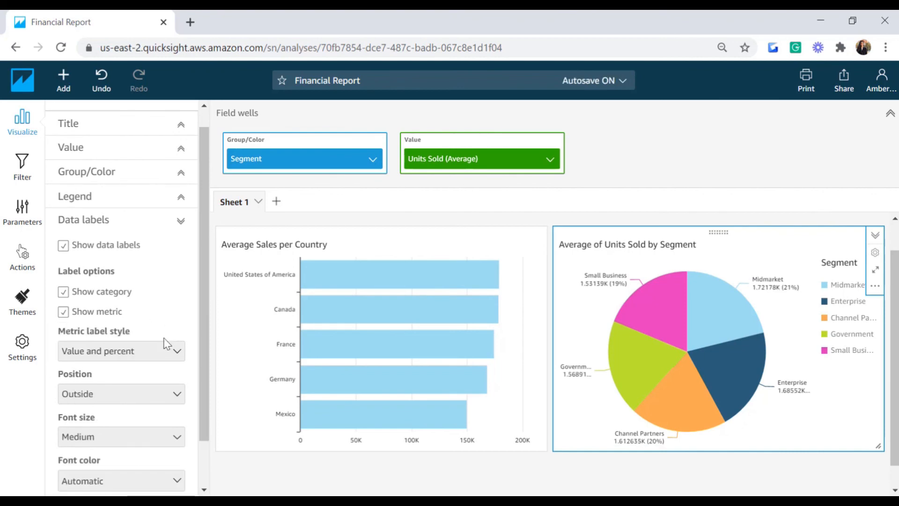
{"action": "left_click", "coordinate": [146, 354]}
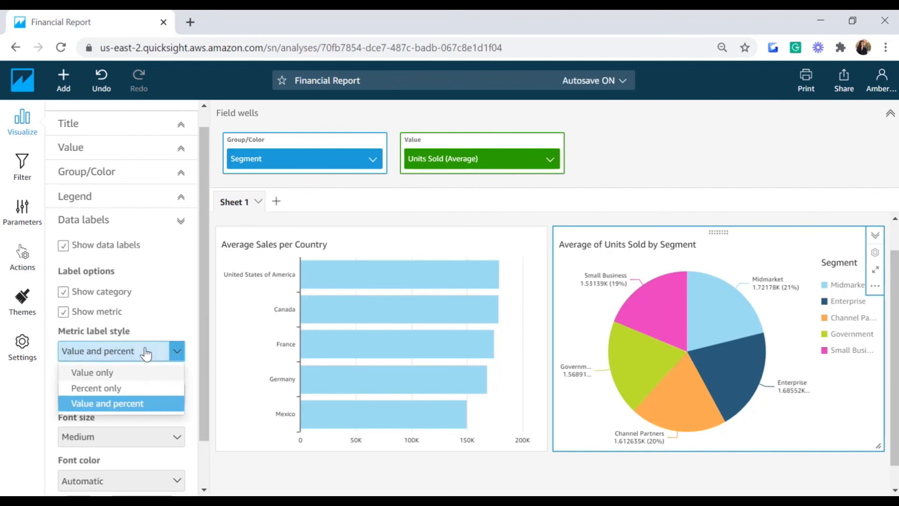
{"action": "left_click", "coordinate": [102, 387]}
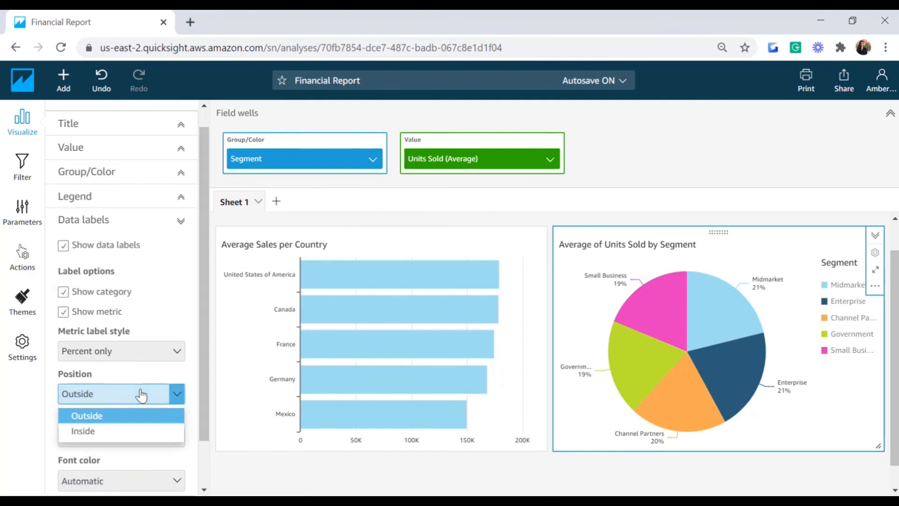
{"action": "left_click", "coordinate": [101, 431]}
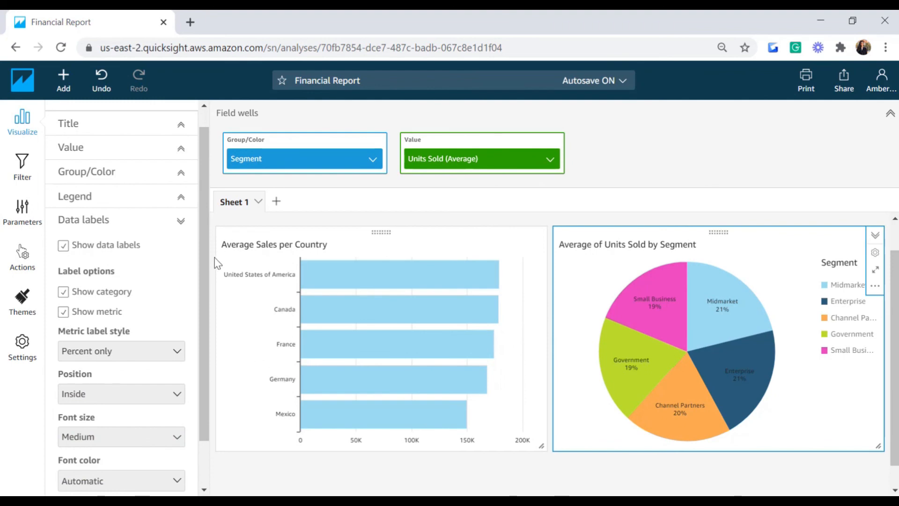
{"action": "left_click", "coordinate": [187, 225]}
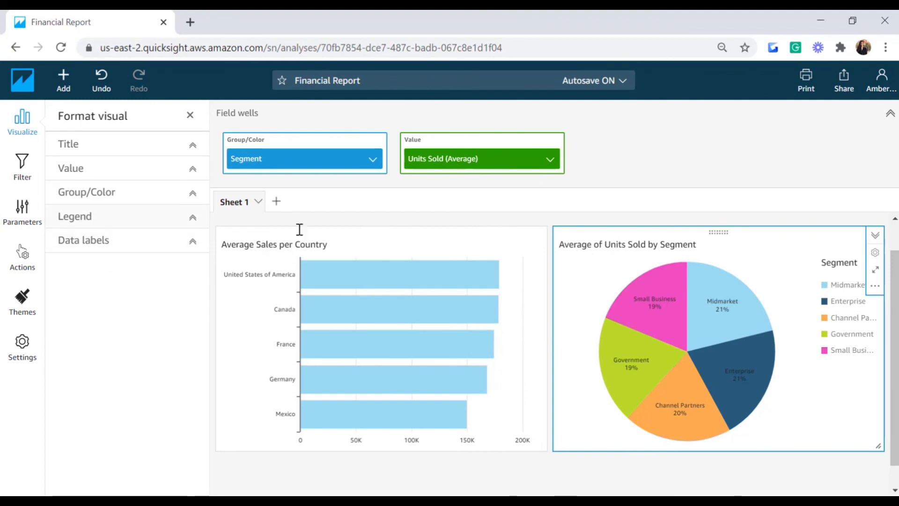
{"action": "scroll", "coordinate": [506, 301], "scroll_direction": "down", "scroll_amount": 1}
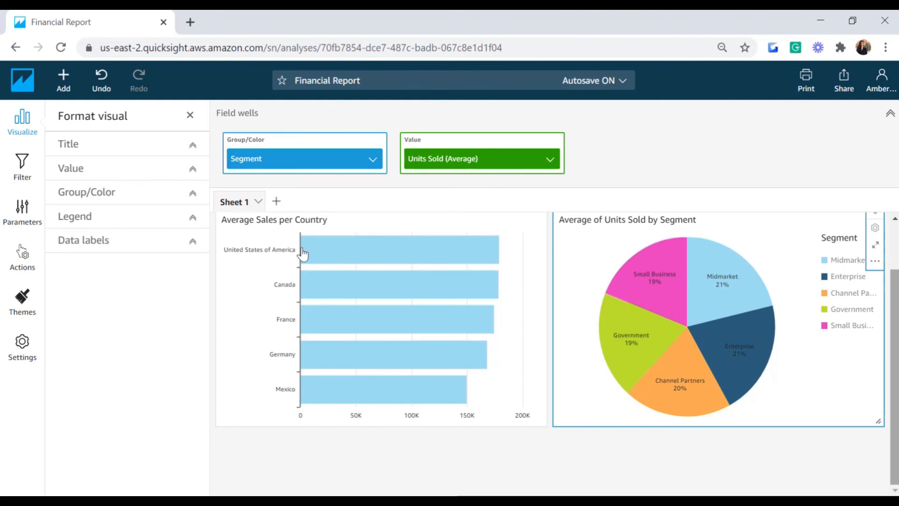
Step: Add a new visual plotting Count of COGS New by Discount Band
{"action": "left_click", "coordinate": [61, 76]}
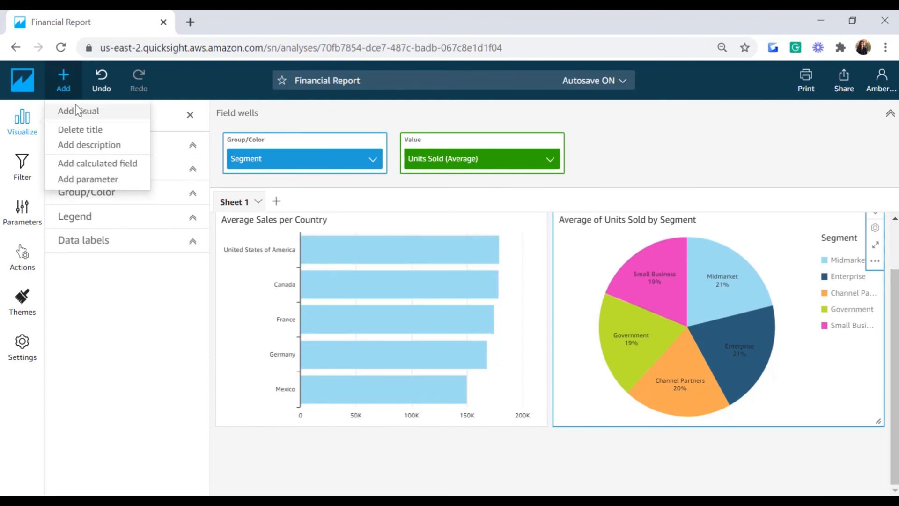
{"action": "left_click", "coordinate": [70, 111]}
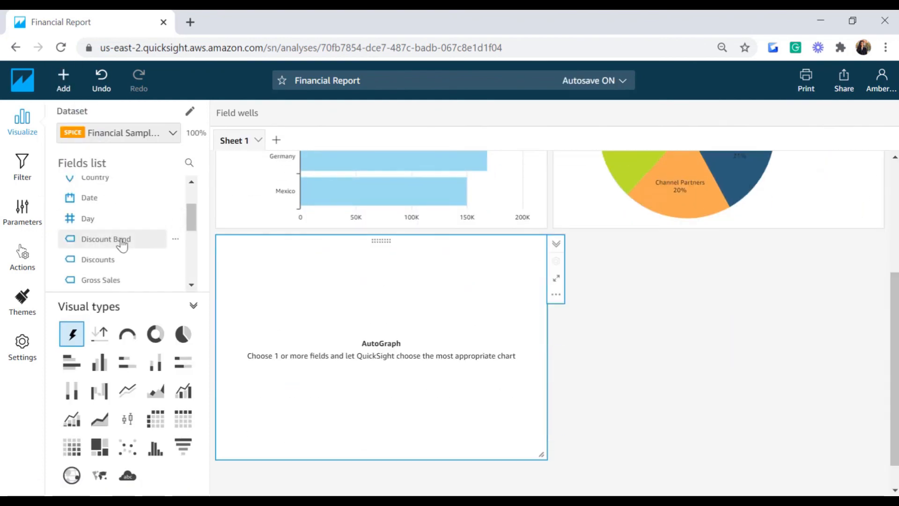
{"action": "left_click", "coordinate": [122, 242]}
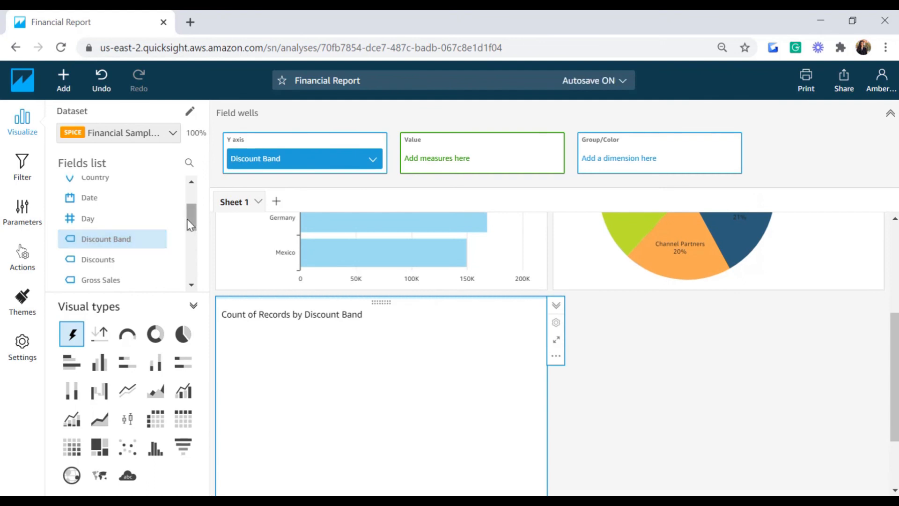
{"action": "mouse_move", "coordinate": [190, 222]}
{"action": "left_mouse_down"}
{"action": "mouse_move", "coordinate": [191, 246]}
{"action": "mouse_move", "coordinate": [190, 204]}
{"action": "left_mouse_up"}
{"action": "left_click", "coordinate": [101, 209]}
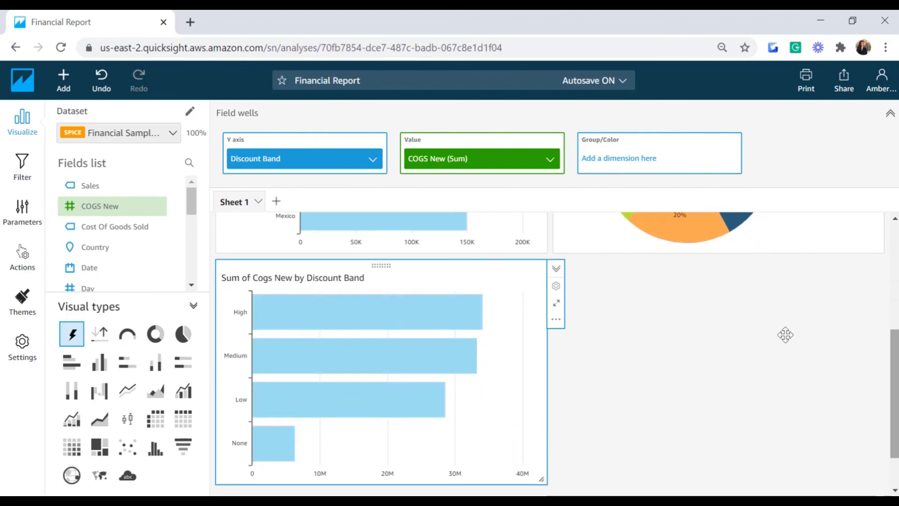
{"action": "left_click", "coordinate": [550, 165]}
{"action": "mouse_move", "coordinate": [569, 185]}
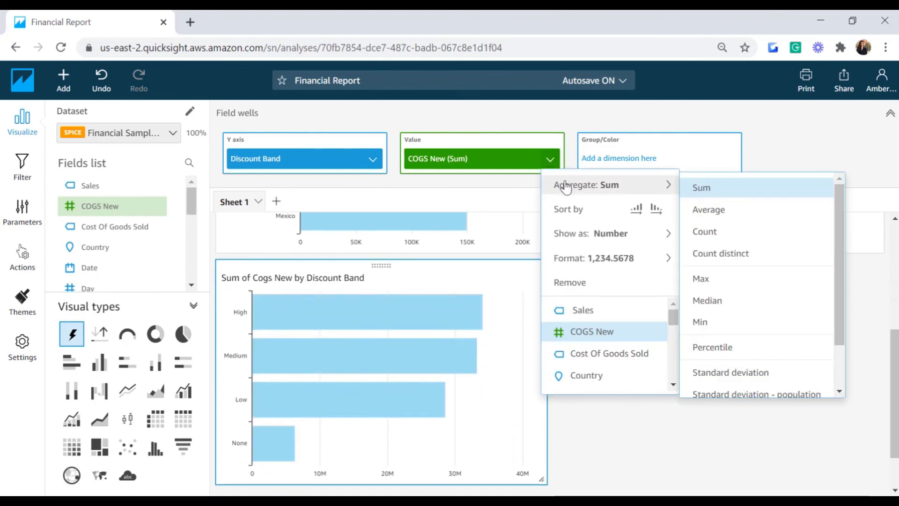
{"action": "left_click", "coordinate": [725, 238]}
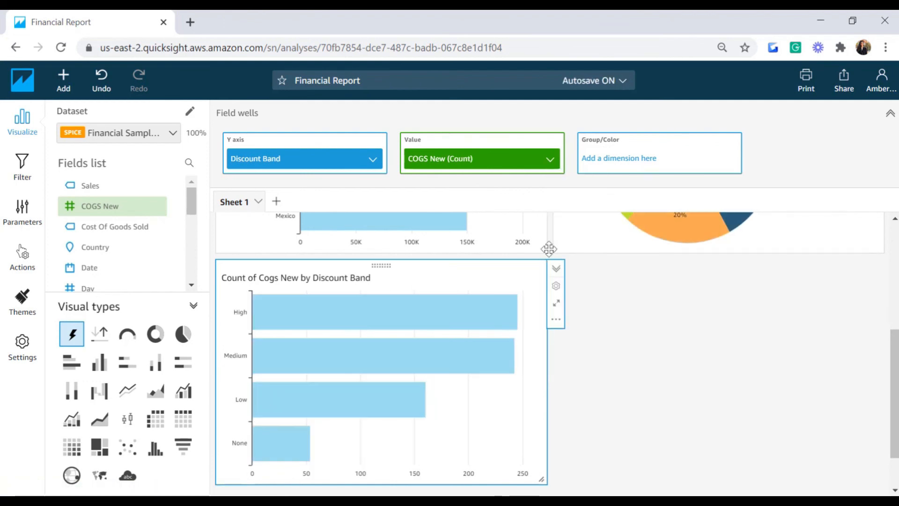
{"action": "left_click_drag", "start_coordinate": [895, 365], "coordinate": [895, 377]}
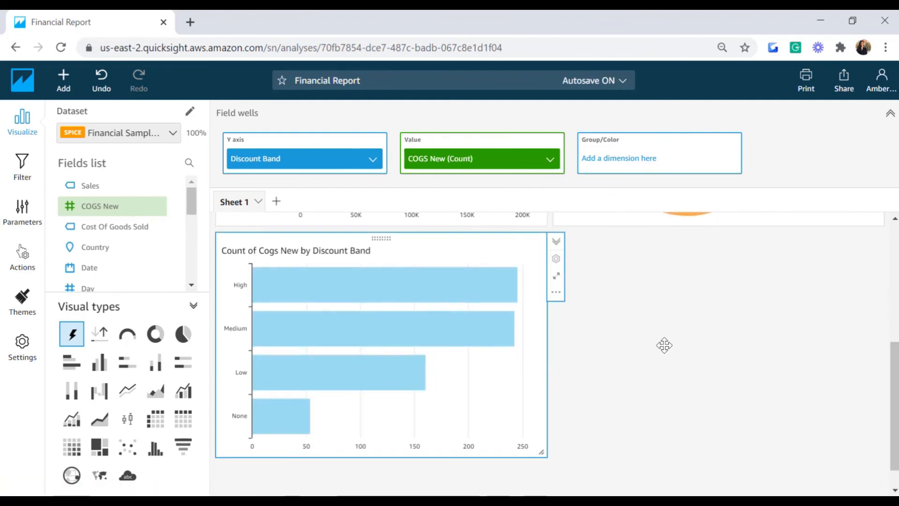
Step: Change the Discount Band chart into a donut chart
{"action": "left_click", "coordinate": [156, 335]}
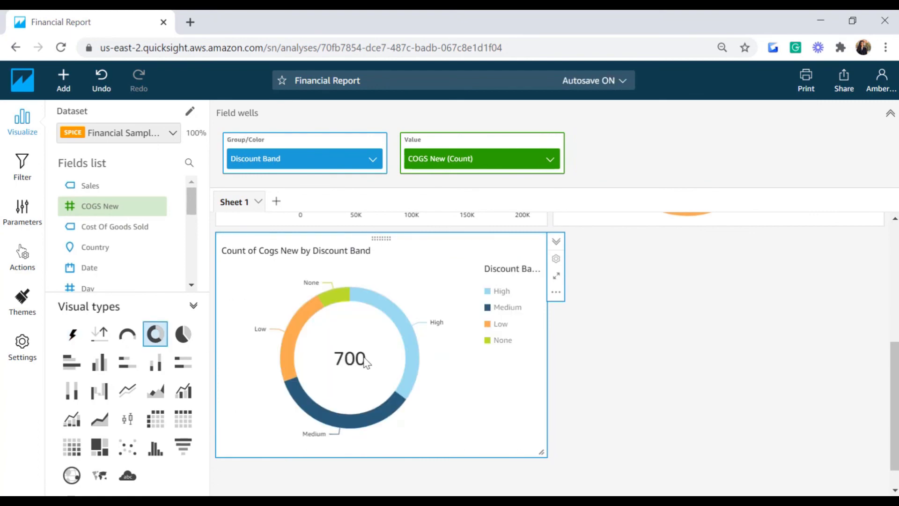
{"action": "mouse_move", "coordinate": [301, 325]}
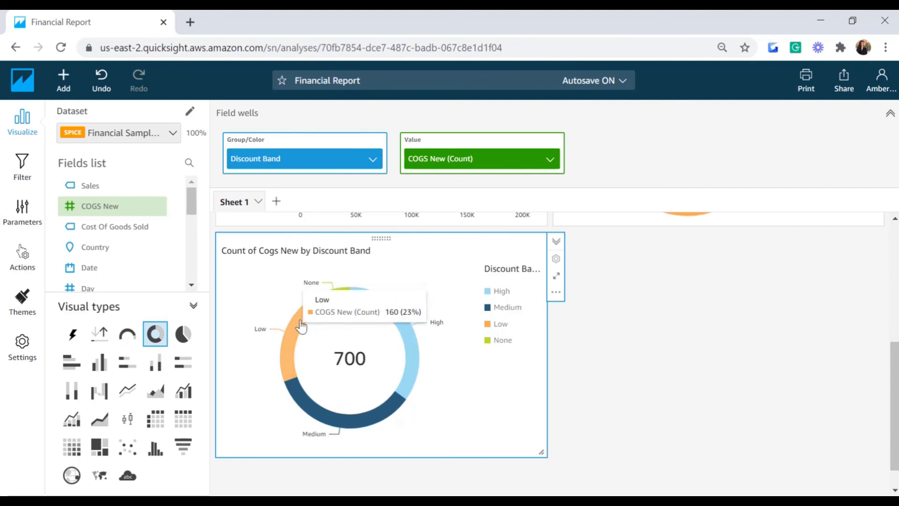
{"action": "mouse_move", "coordinate": [344, 308]}
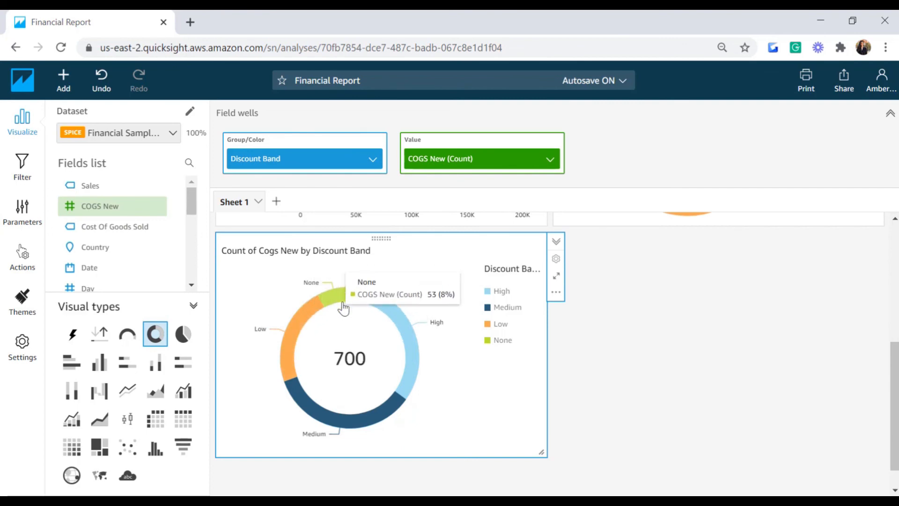
{"action": "mouse_move", "coordinate": [406, 326]}
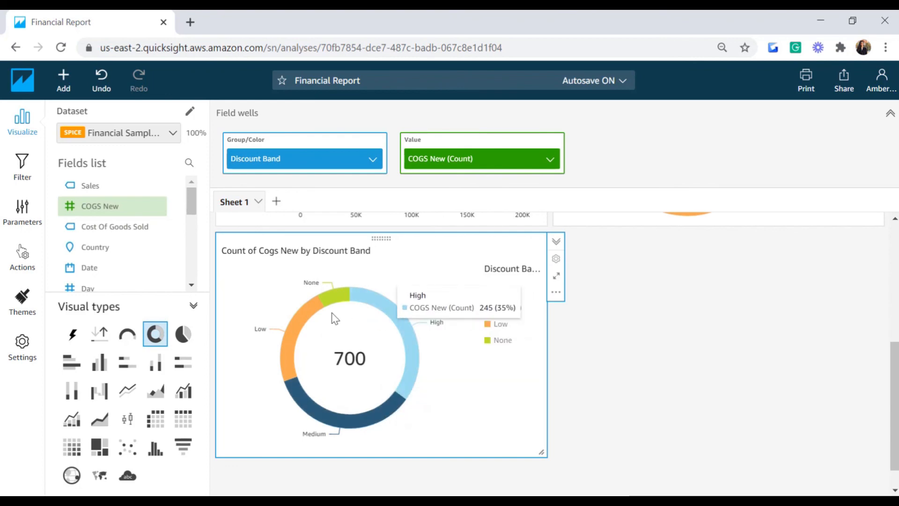
Step: Retitle the donut chart 'Discount Band VS Cost of Goods Sold'
{"action": "scroll", "coordinate": [336, 304], "scroll_direction": "up", "scroll_amount": 1}
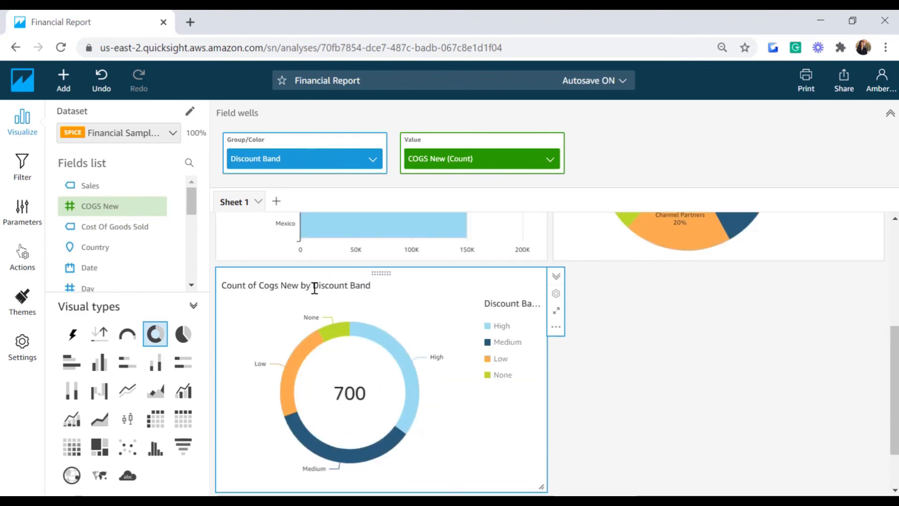
{"action": "left_click_drag", "start_coordinate": [310, 285], "coordinate": [219, 286]}
{"action": "key", "text": "BackSpace"}
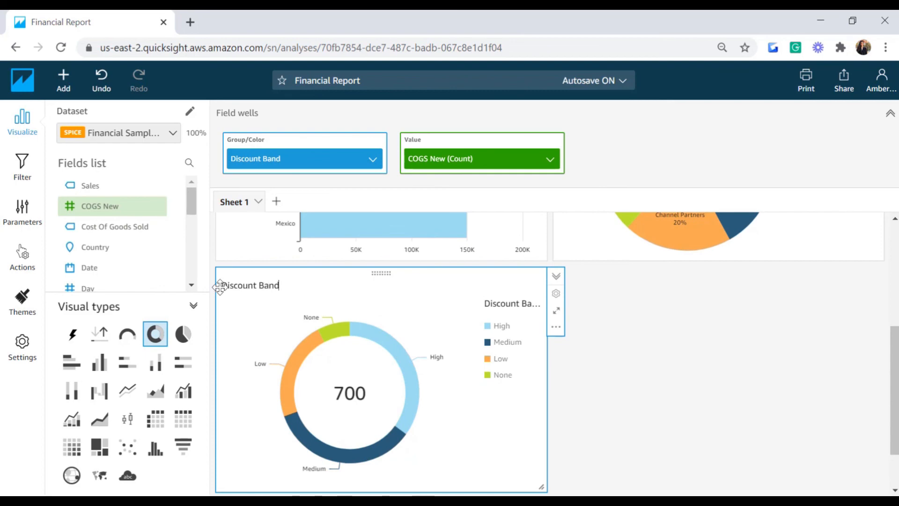
{"action": "type", "text": "V"}
{"action": "type", "text": "S Cps"}
{"action": "type", "text": "ost of"}
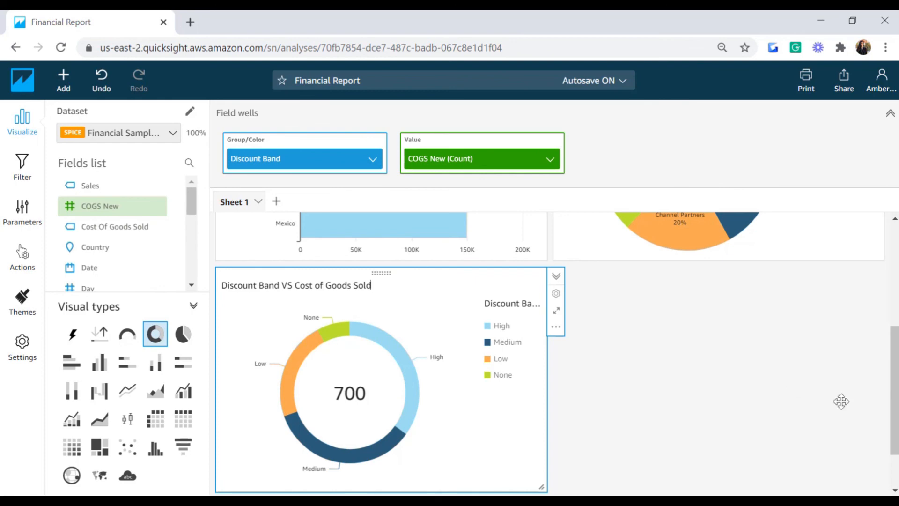
{"action": "left_click", "coordinate": [761, 397]}
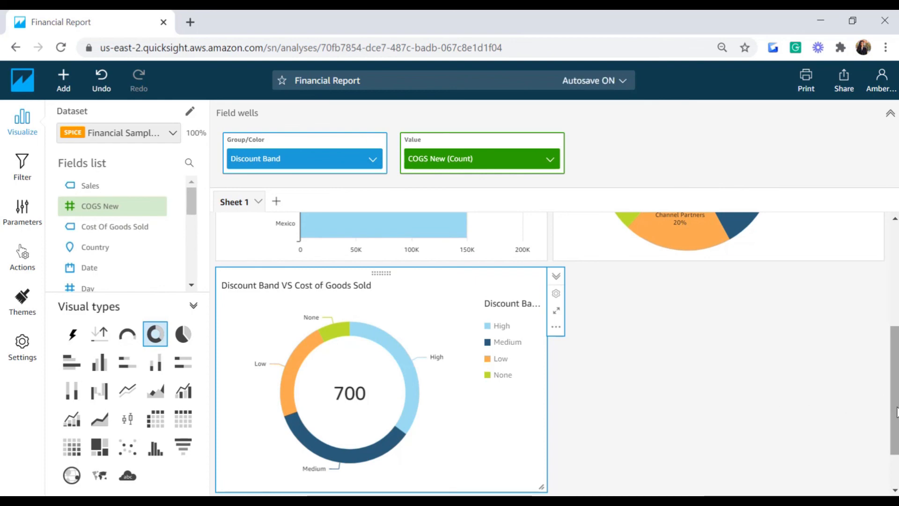
{"action": "scroll", "coordinate": [897, 417], "scroll_direction": "down", "scroll_amount": 1}
{"action": "left_click_drag", "start_coordinate": [897, 417], "coordinate": [889, 379]}
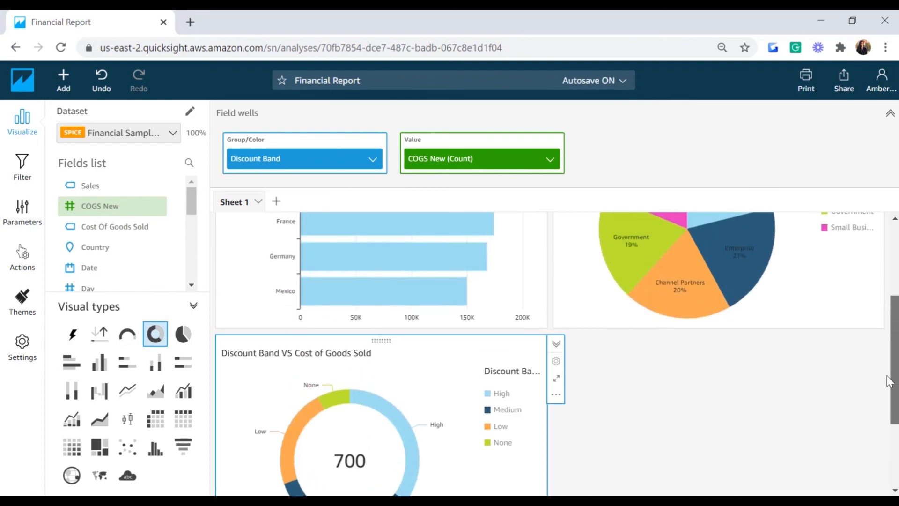
Step: Add a vertical bar chart with Product on the X axis and summed Sales New as values
{"action": "left_click", "coordinate": [62, 82]}
{"action": "left_click", "coordinate": [89, 112]}
{"action": "left_click_drag", "start_coordinate": [895, 354], "coordinate": [895, 393]}
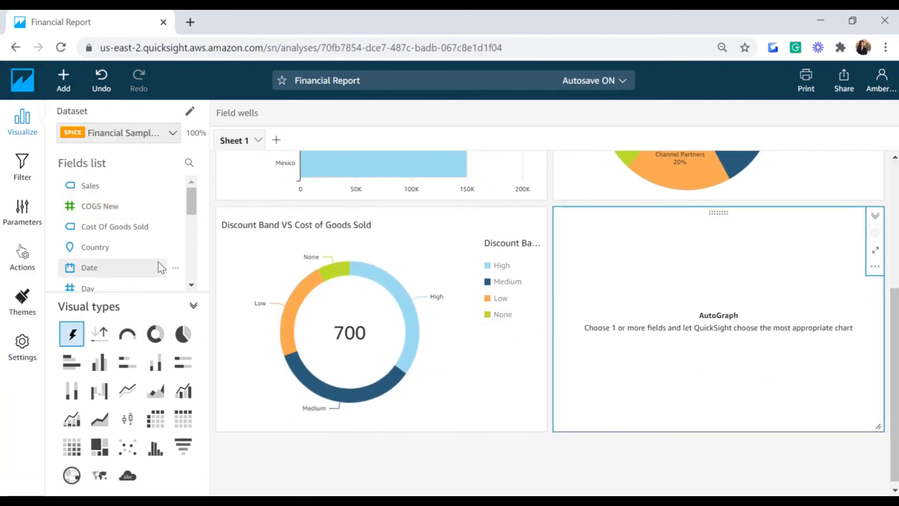
{"action": "left_click", "coordinate": [100, 370]}
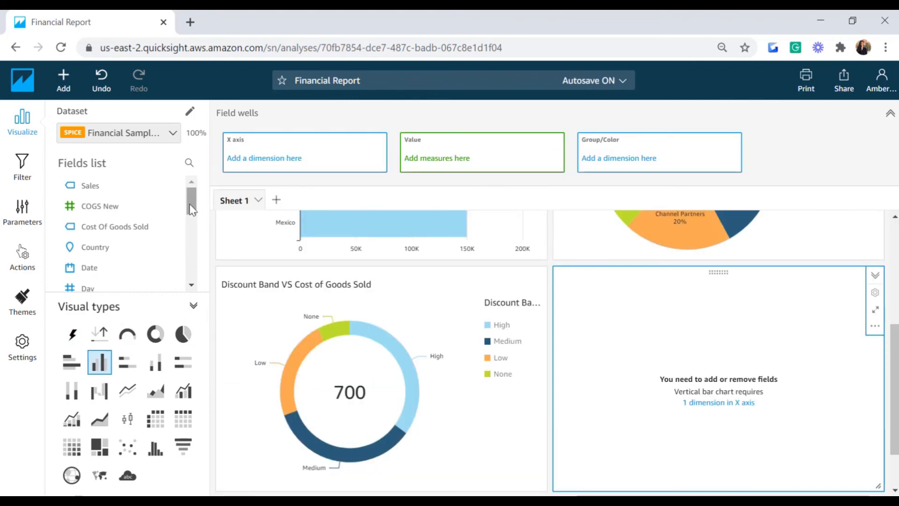
{"action": "left_click_drag", "start_coordinate": [191, 210], "coordinate": [191, 245]}
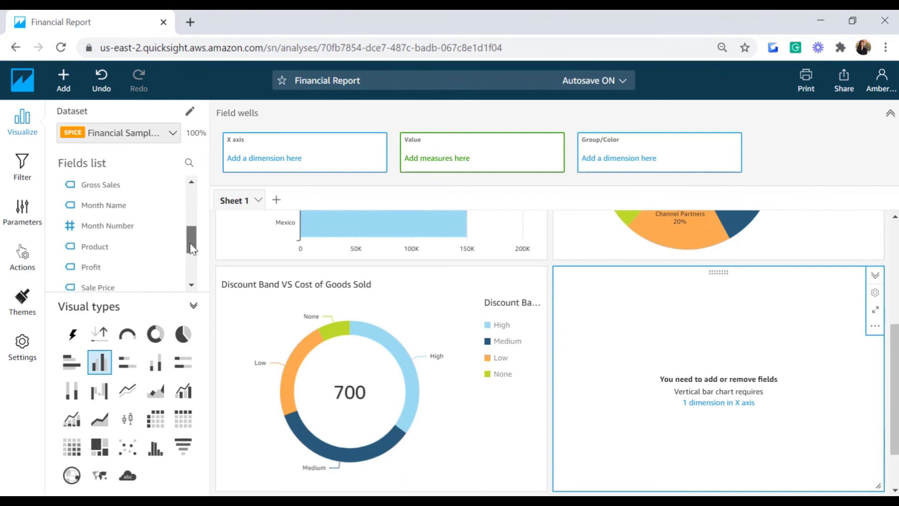
{"action": "left_click", "coordinate": [103, 253]}
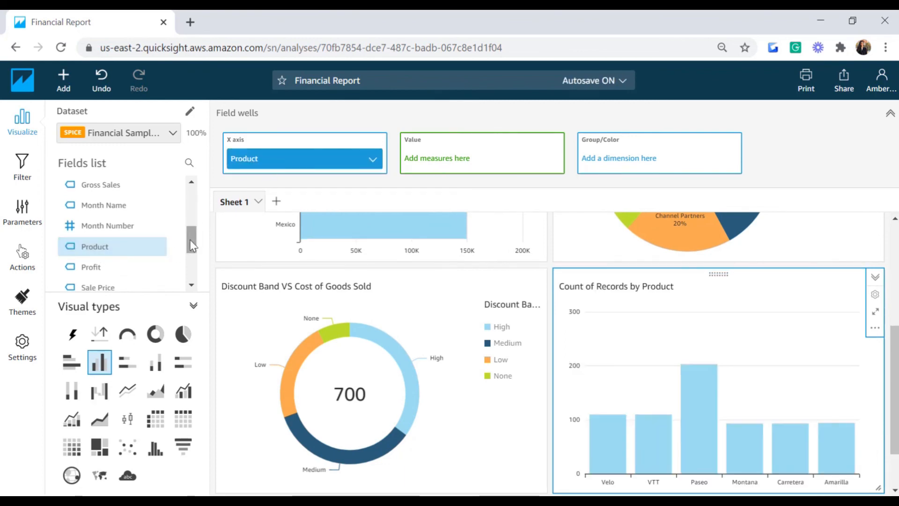
{"action": "left_click_drag", "start_coordinate": [191, 244], "coordinate": [192, 267]}
{"action": "left_click", "coordinate": [94, 239]}
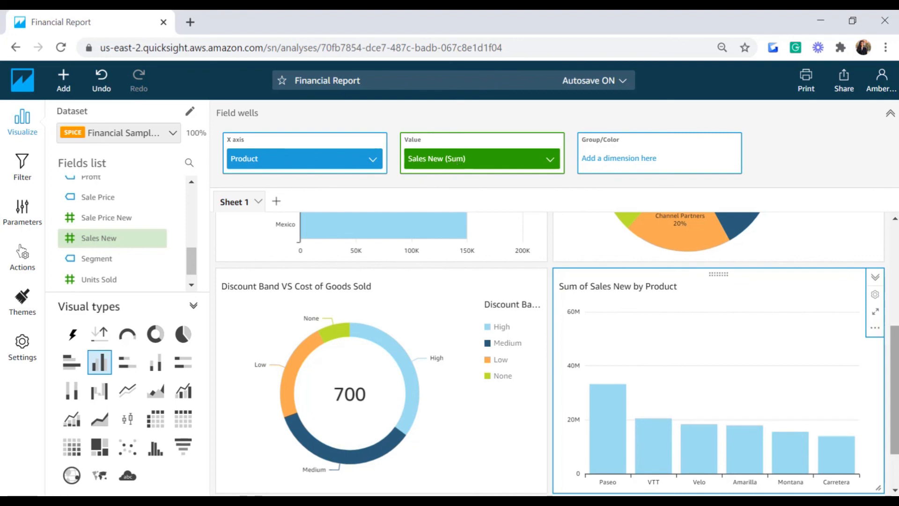
Step: Rename the bar chart title to 'Total Sales by Product'
{"action": "scroll", "coordinate": [894, 398], "scroll_direction": "down", "scroll_amount": 1}
{"action": "left_click_drag", "start_coordinate": [895, 398], "coordinate": [894, 406]}
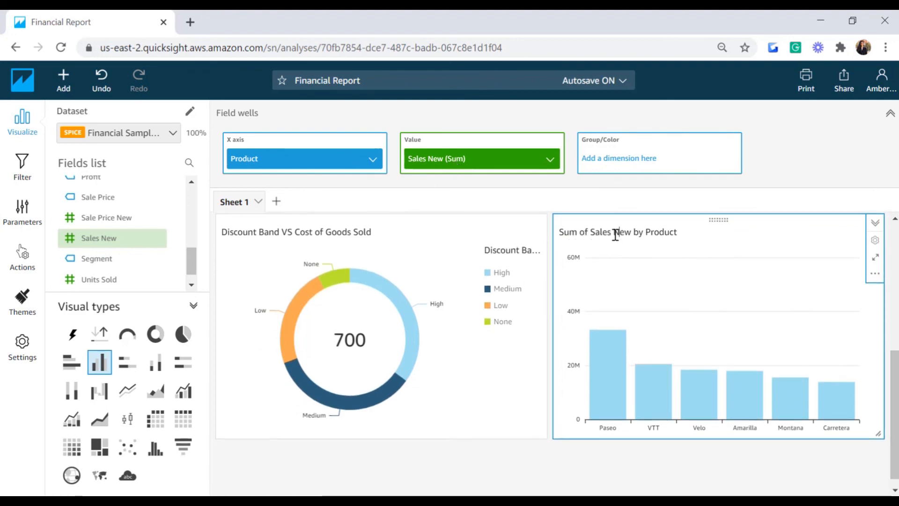
{"action": "left_click_drag", "start_coordinate": [676, 232], "coordinate": [528, 244]}
{"action": "type", "text": "Tota"}
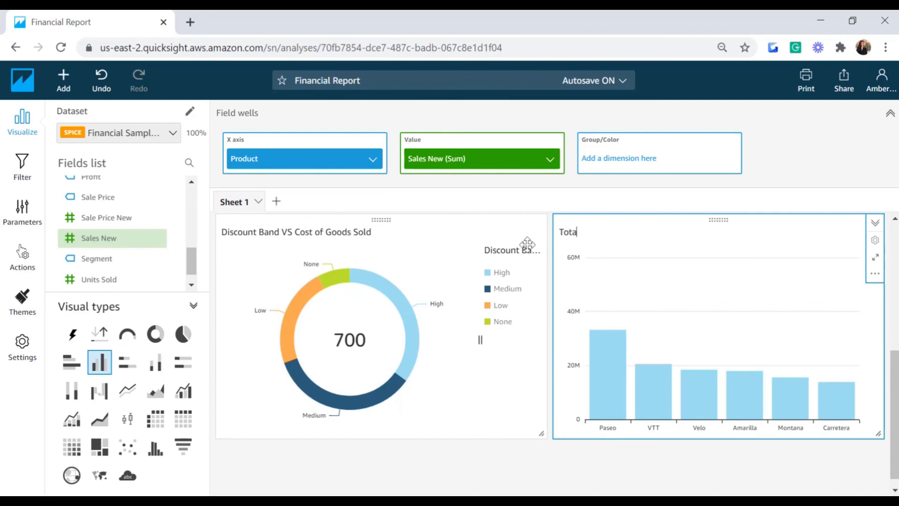
{"action": "type", "text": "l Sales"}
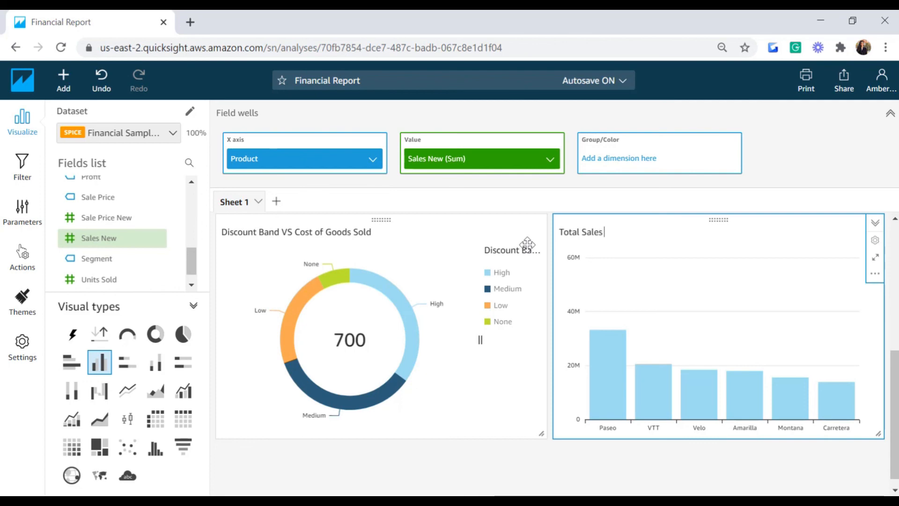
{"action": "type", "text": " by Product"}
{"action": "left_click", "coordinate": [492, 454]}
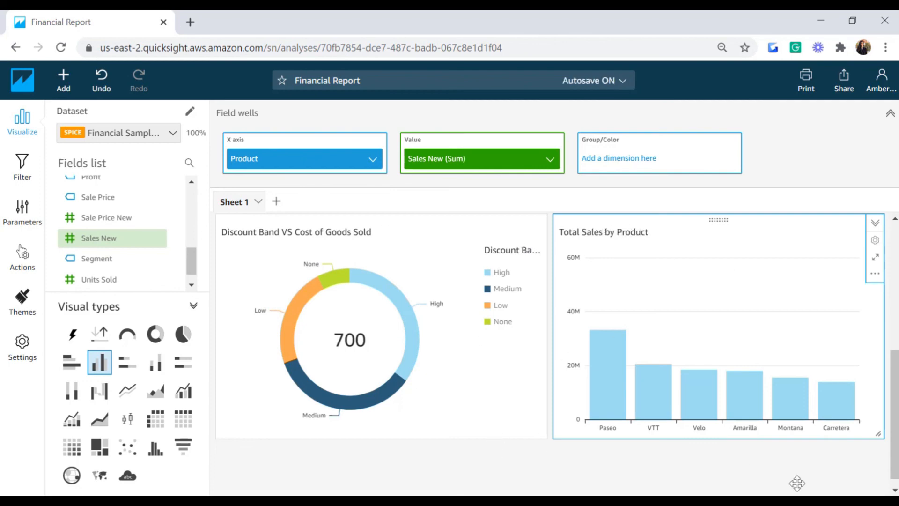
{"action": "scroll", "coordinate": [176, 233], "scroll_direction": "down", "scroll_amount": 1}
Step: Add a line chart plotting Sales New against Date
{"action": "left_click", "coordinate": [64, 85]}
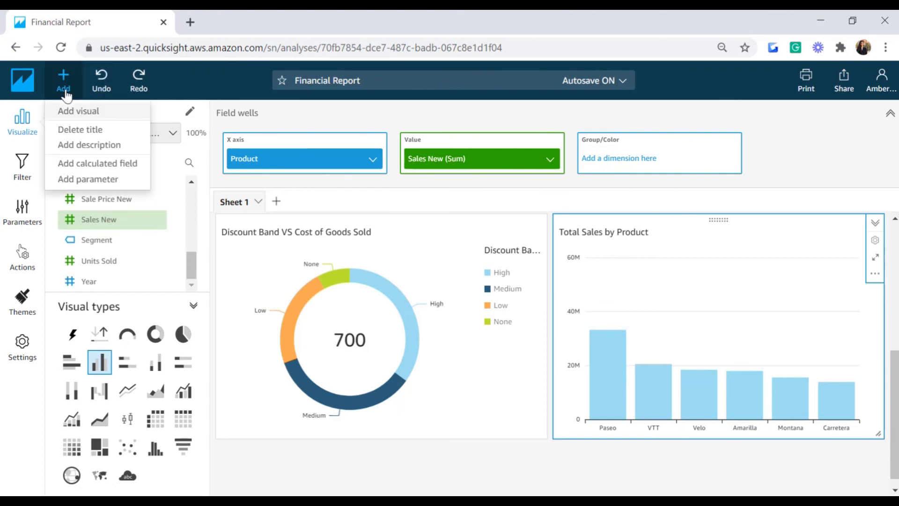
{"action": "left_click", "coordinate": [65, 112]}
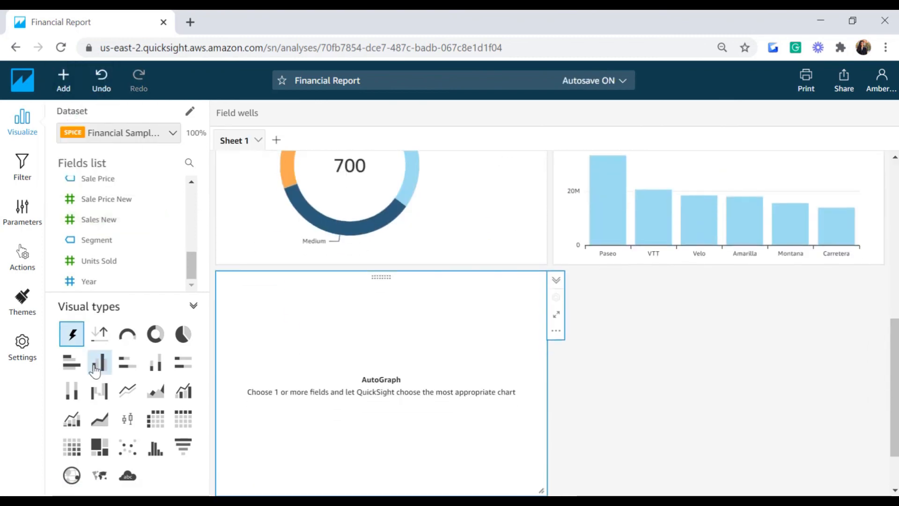
{"action": "left_click", "coordinate": [125, 389]}
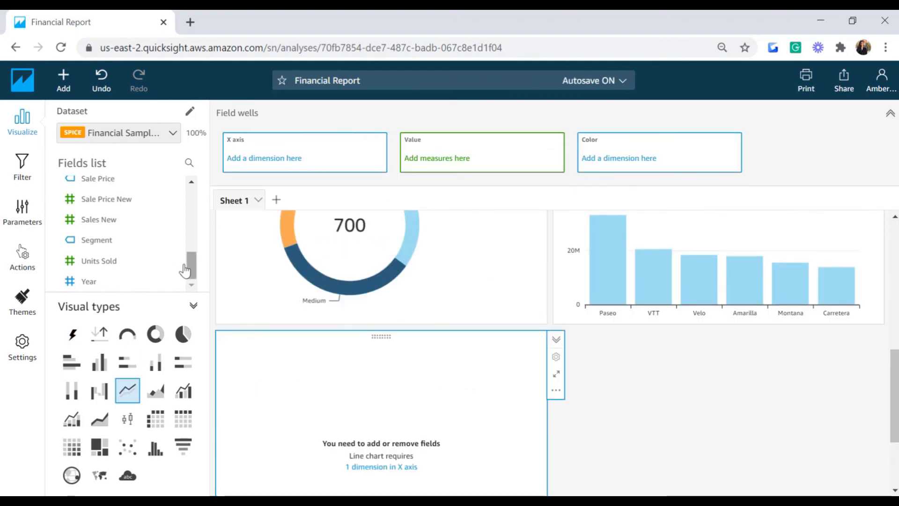
{"action": "left_click_drag", "start_coordinate": [191, 267], "coordinate": [187, 224]}
{"action": "left_click", "coordinate": [91, 204]}
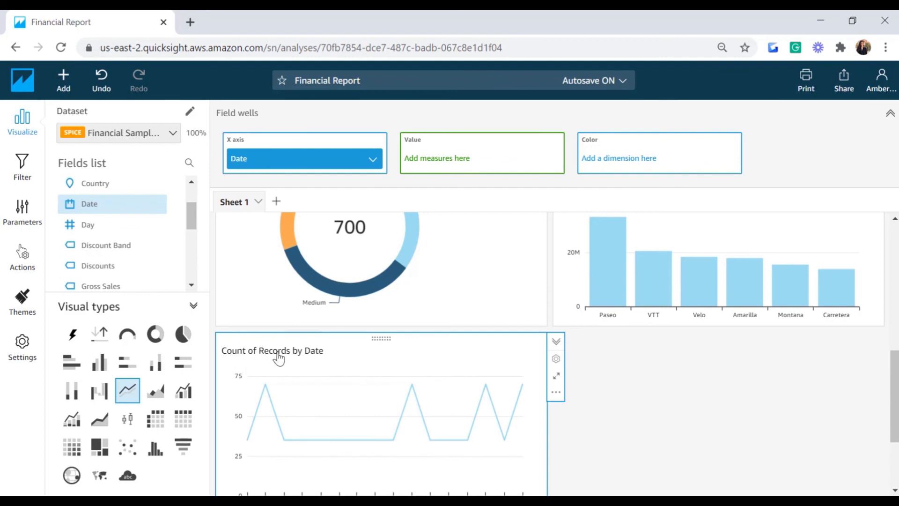
{"action": "left_click_drag", "start_coordinate": [194, 225], "coordinate": [187, 266]}
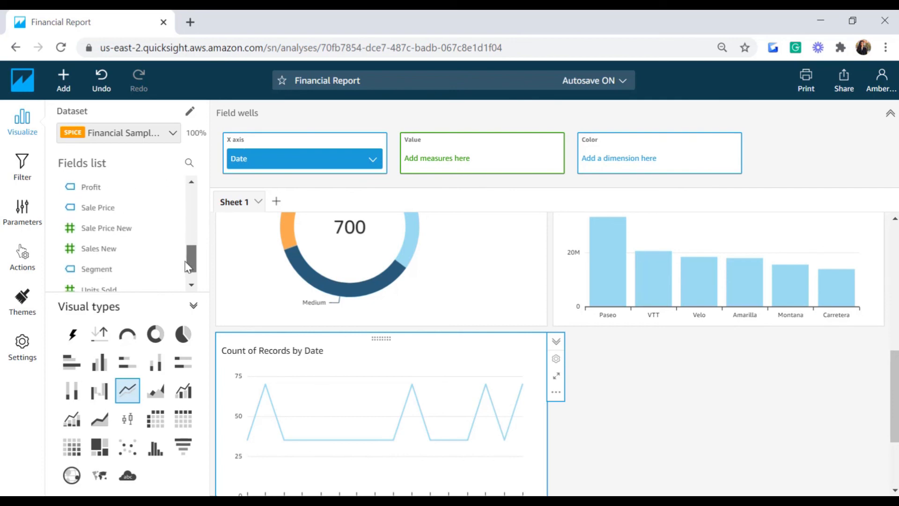
{"action": "left_click_drag", "start_coordinate": [108, 249], "coordinate": [454, 153]}
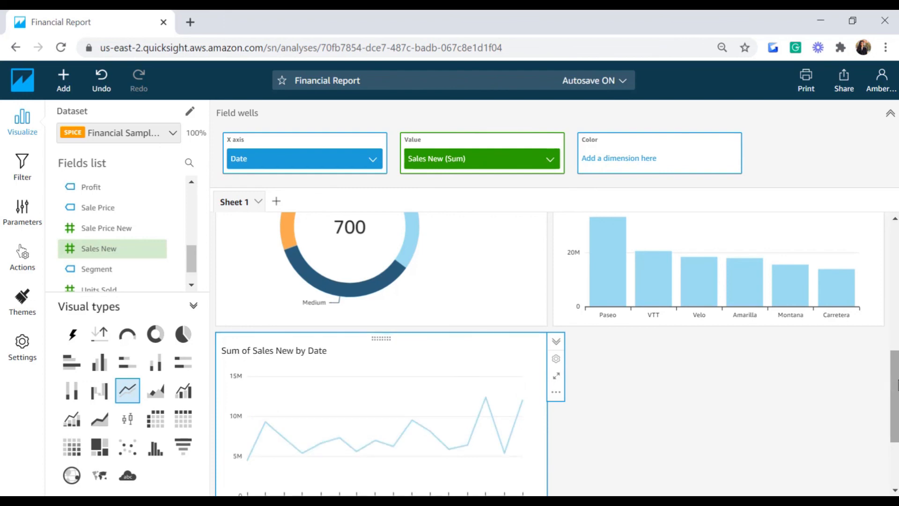
Step: Change the Sales New aggregation from Sum to Average
{"action": "left_click", "coordinate": [551, 159]}
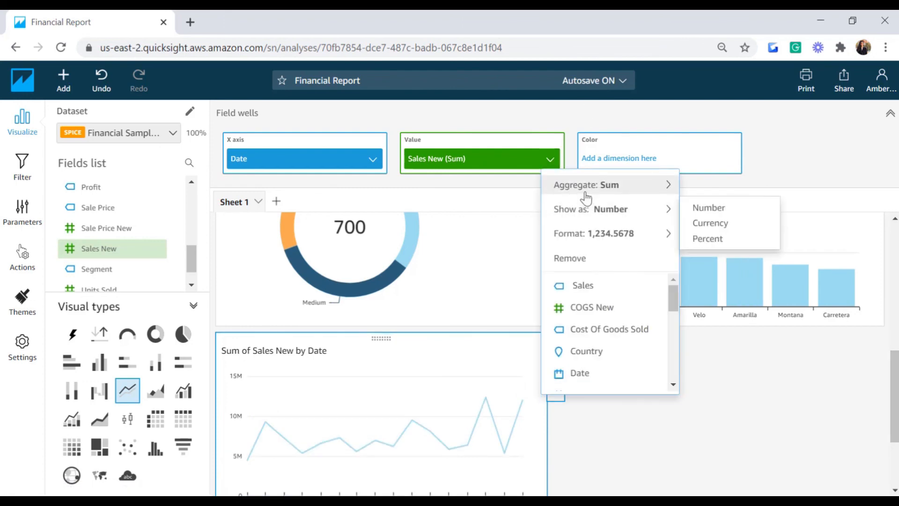
{"action": "mouse_move", "coordinate": [586, 194]}
{"action": "left_click", "coordinate": [702, 211]}
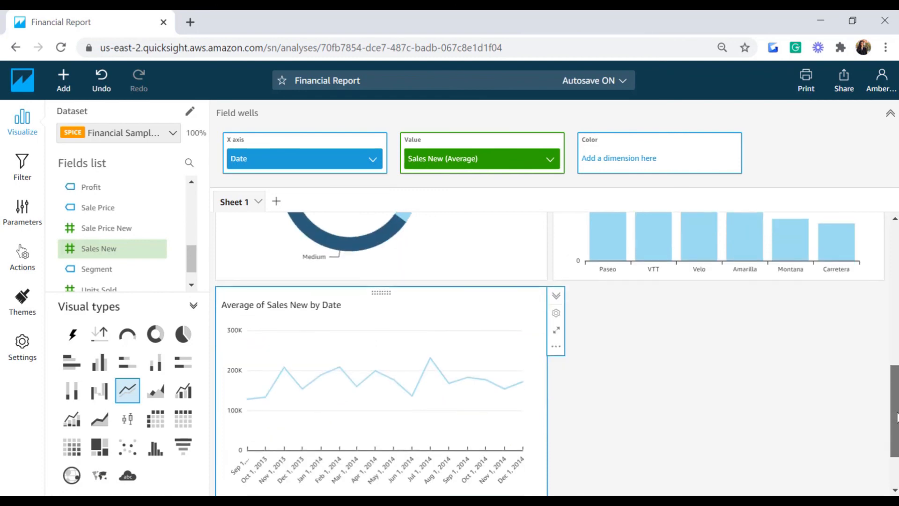
{"action": "scroll", "coordinate": [897, 403], "scroll_direction": "up", "scroll_amount": 1}
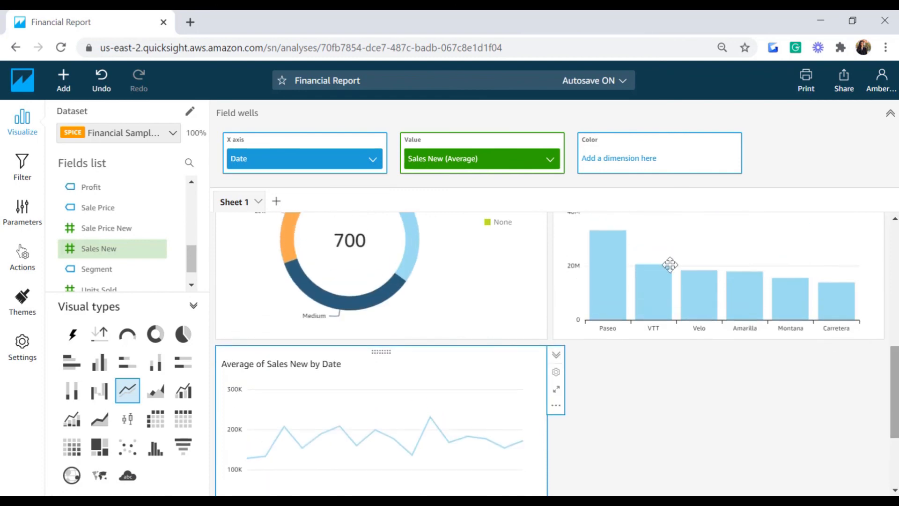
Step: Group the line chart's Date axis by month instead of year
{"action": "left_click", "coordinate": [373, 162]}
{"action": "mouse_move", "coordinate": [489, 187]}
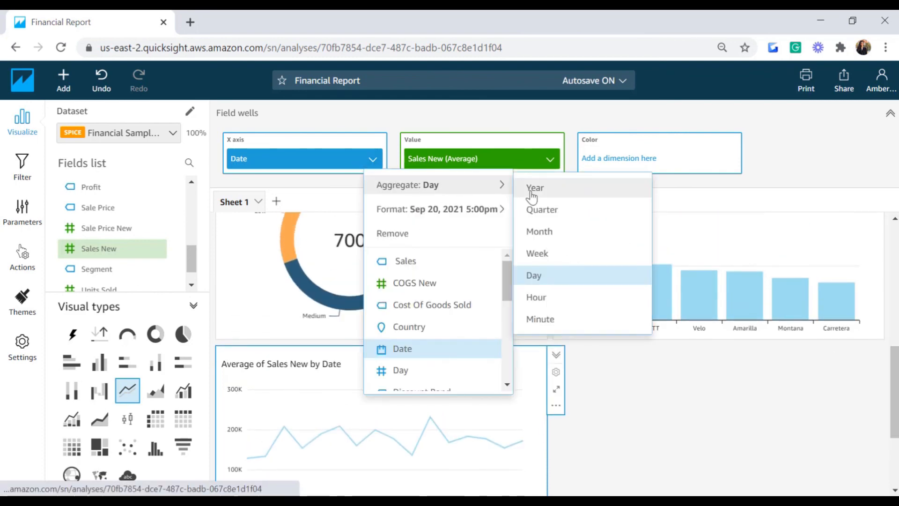
{"action": "left_click", "coordinate": [588, 190]}
{"action": "mouse_move", "coordinate": [898, 356]}
{"action": "left_mouse_down"}
{"action": "mouse_move", "coordinate": [898, 383]}
{"action": "mouse_move", "coordinate": [898, 344]}
{"action": "left_mouse_up"}
{"action": "left_click", "coordinate": [373, 161]}
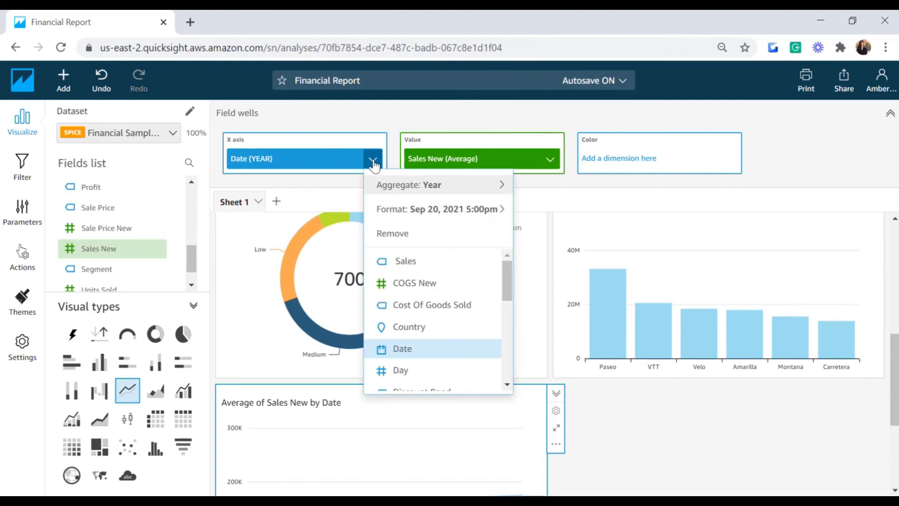
{"action": "mouse_move", "coordinate": [449, 191]}
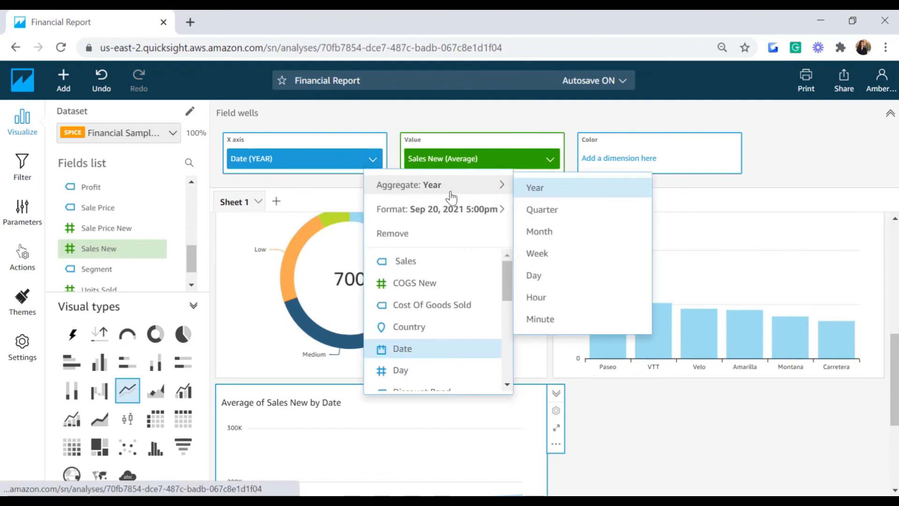
{"action": "left_click", "coordinate": [533, 233]}
Step: Stretch the line chart to span the full sheet width
{"action": "left_click_drag", "start_coordinate": [898, 353], "coordinate": [898, 403]}
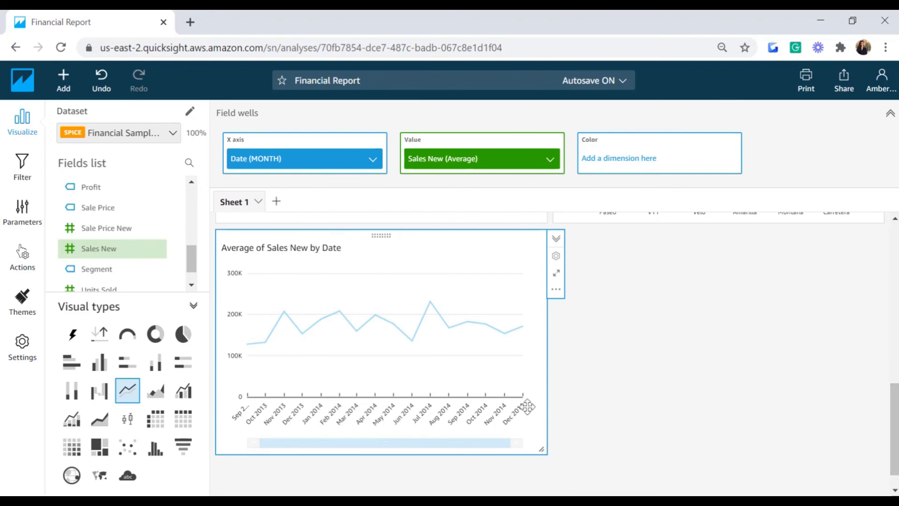
{"action": "left_click_drag", "start_coordinate": [281, 442], "coordinate": [272, 443]}
{"action": "left_click_drag", "start_coordinate": [542, 450], "coordinate": [878, 490]}
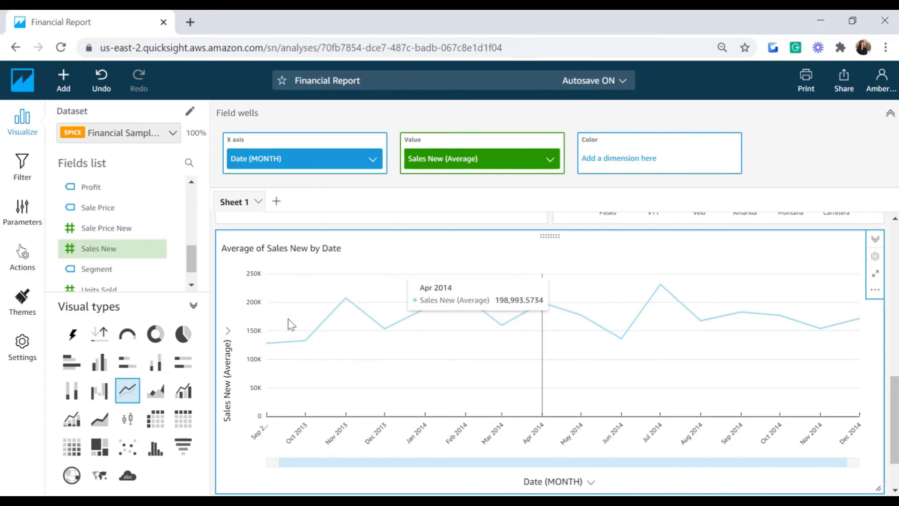
Step: Rename the line chart's y-axis title to 'Average Sales'
{"action": "left_click", "coordinate": [227, 395]}
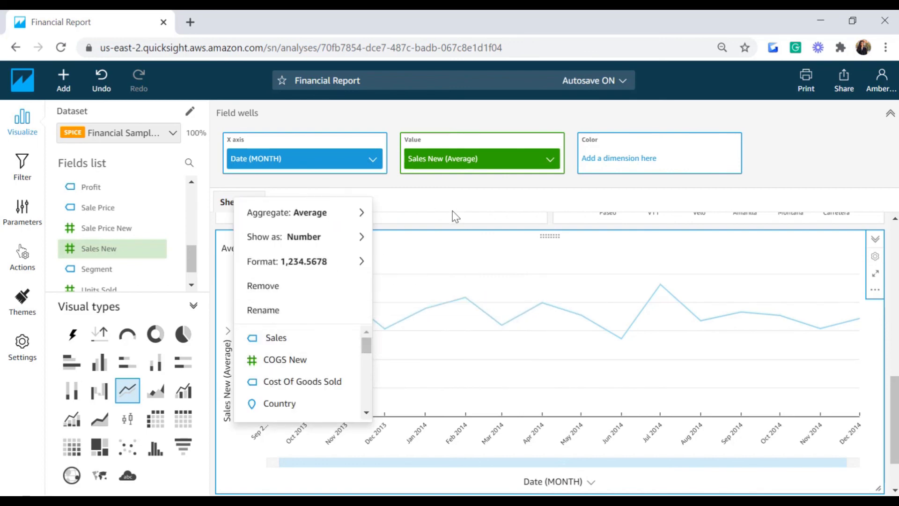
{"action": "left_click", "coordinate": [276, 312]}
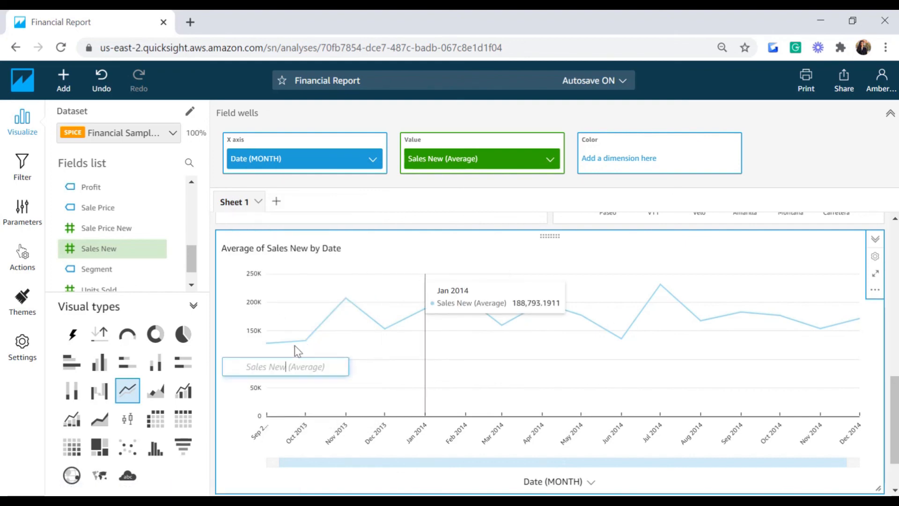
{"action": "type", "text": "A"}
{"action": "key", "text": "BackSpace"}
{"action": "type", "text": "Ave"}
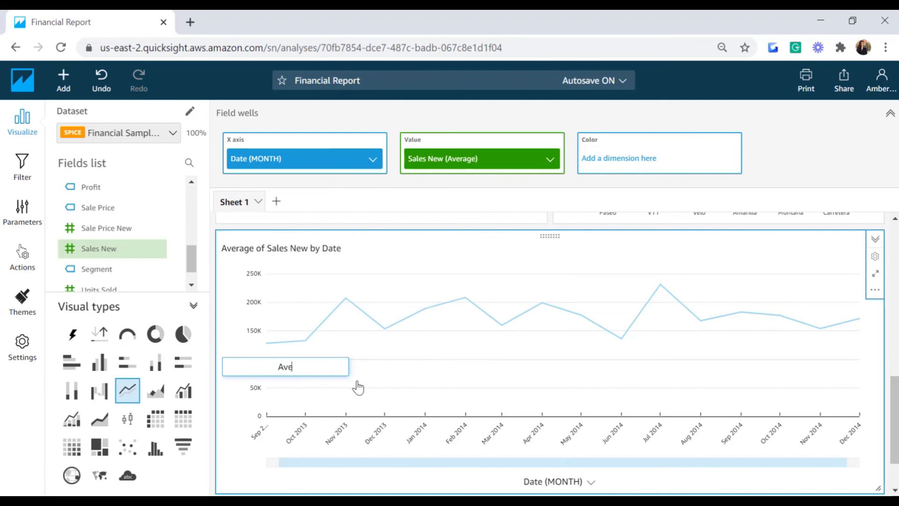
{"action": "type", "text": "rage Sales"}
{"action": "key", "text": "Return"}
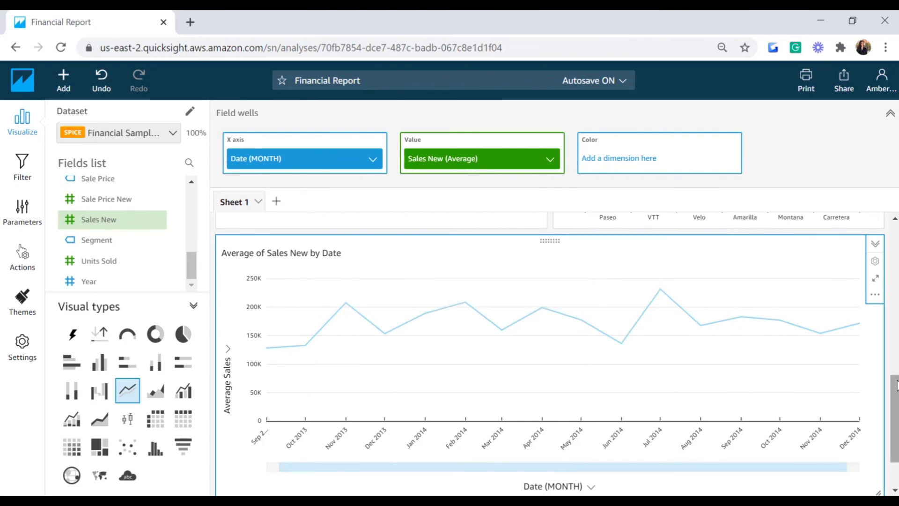
{"action": "left_click_drag", "start_coordinate": [898, 386], "coordinate": [898, 385]}
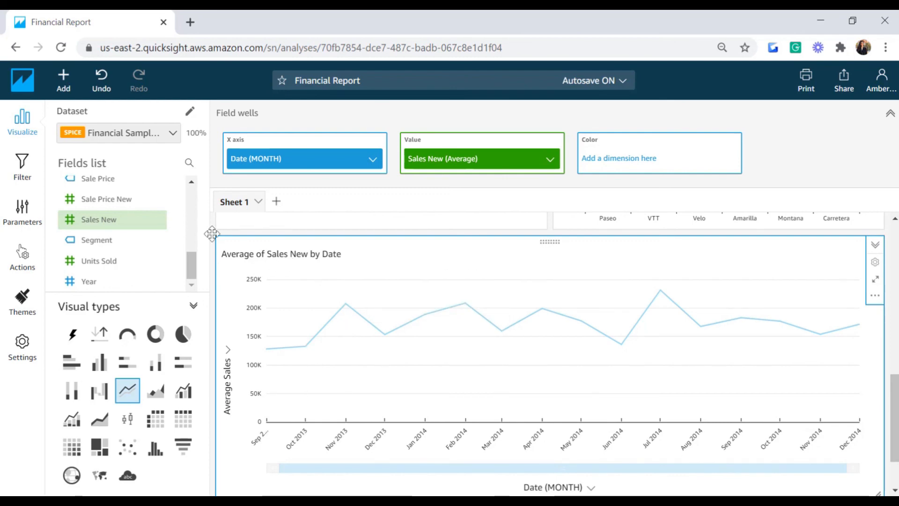
Step: Add Segment to Color for one line per segment, and select the chart title for rewriting
{"action": "left_click_drag", "start_coordinate": [111, 248], "coordinate": [516, 188]}
{"action": "left_click_drag", "start_coordinate": [627, 159], "coordinate": [626, 159]}
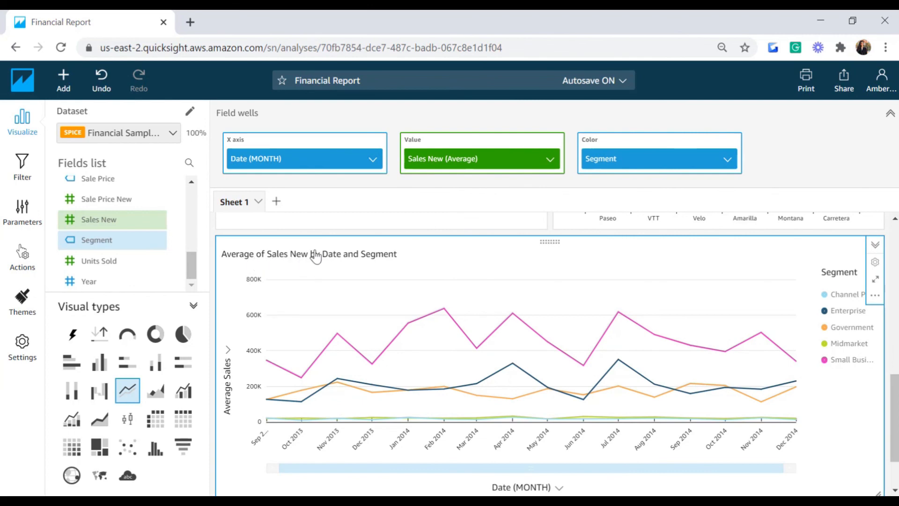
{"action": "left_click_drag", "start_coordinate": [397, 253], "coordinate": [241, 258]}
{"action": "left_click", "coordinate": [249, 258]}
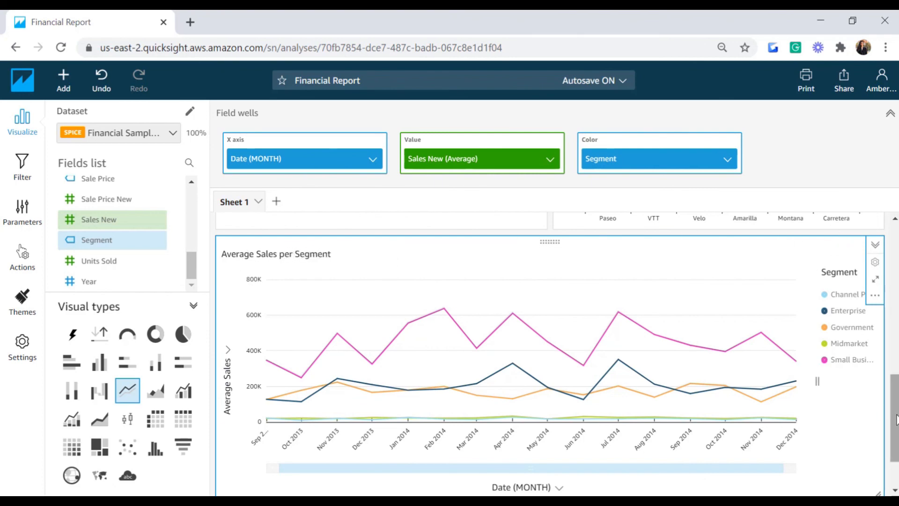
{"action": "scroll", "coordinate": [881, 424], "scroll_direction": "down", "scroll_amount": 2}
{"action": "left_click_drag", "start_coordinate": [895, 474], "coordinate": [869, 293]}
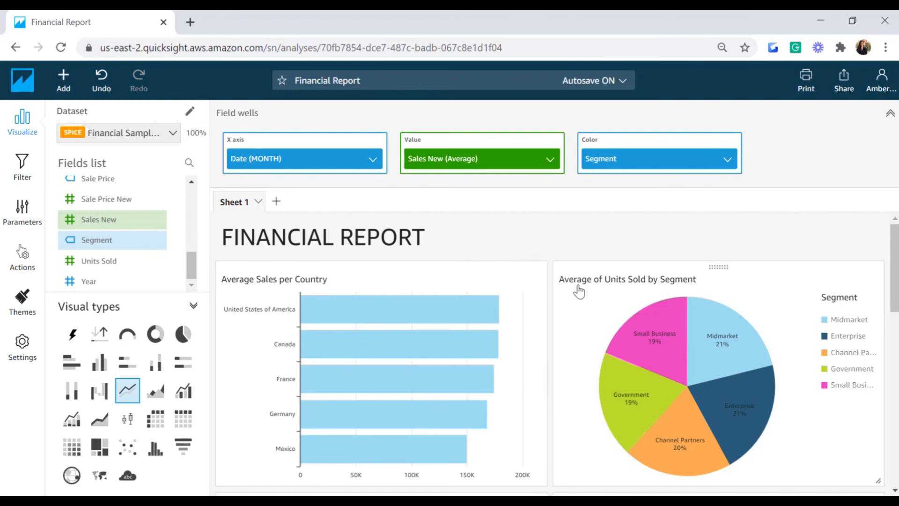
{"action": "scroll", "coordinate": [897, 313], "scroll_direction": "down", "scroll_amount": 2}
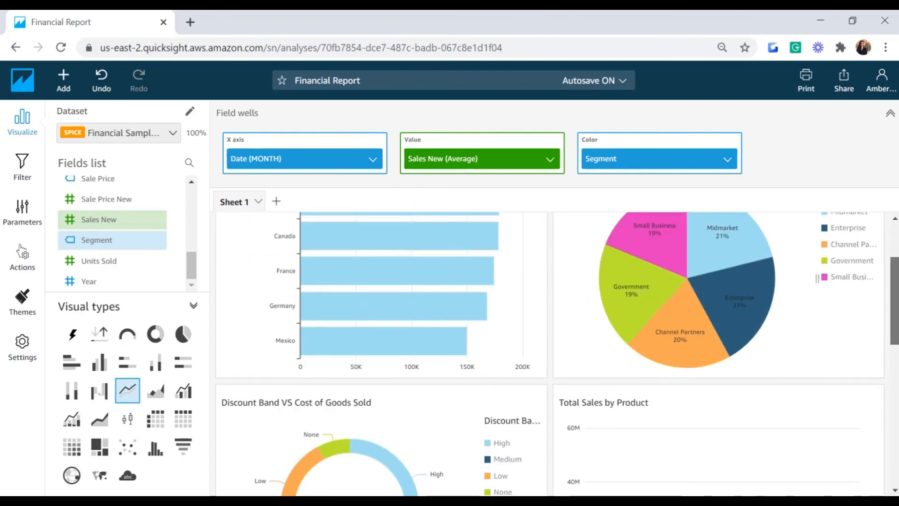
{"action": "scroll", "coordinate": [395, 250], "scroll_direction": "down", "scroll_amount": 3}
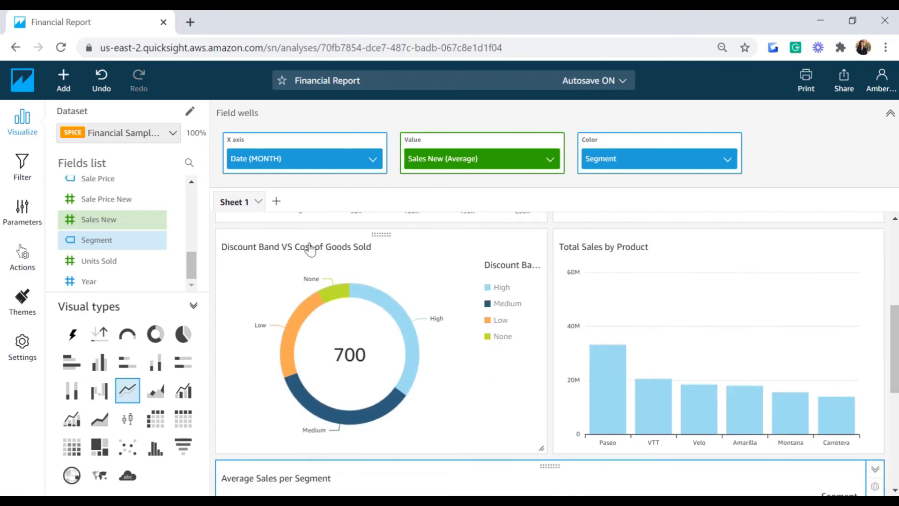
{"action": "mouse_move", "coordinate": [368, 305]}
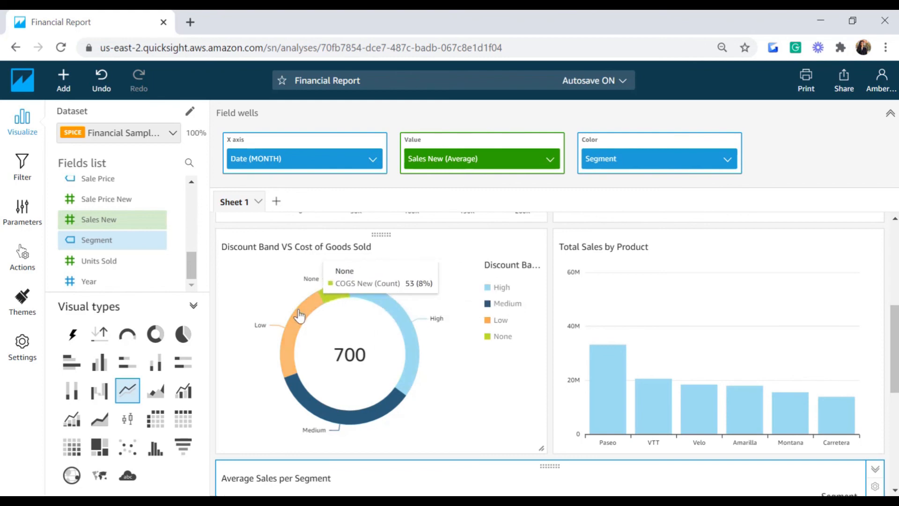
{"action": "mouse_move", "coordinate": [407, 383]}
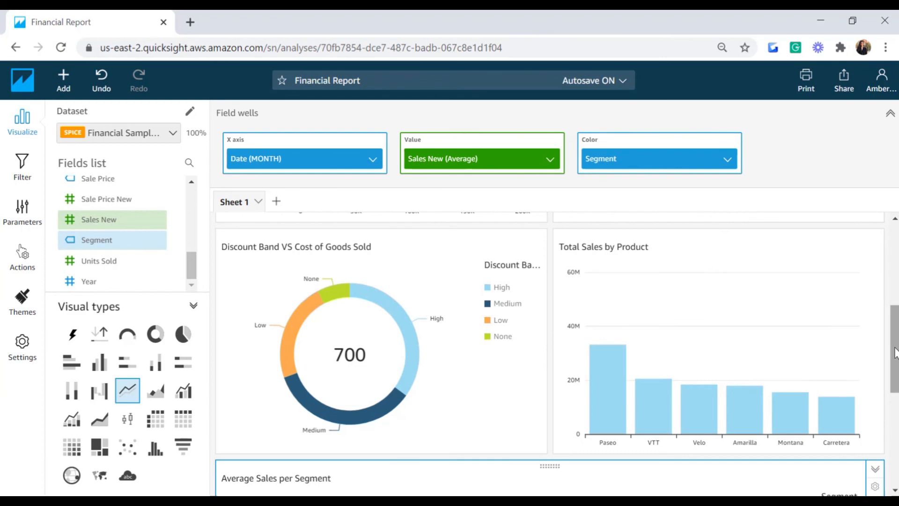
{"action": "left_click_drag", "start_coordinate": [895, 351], "coordinate": [894, 425]}
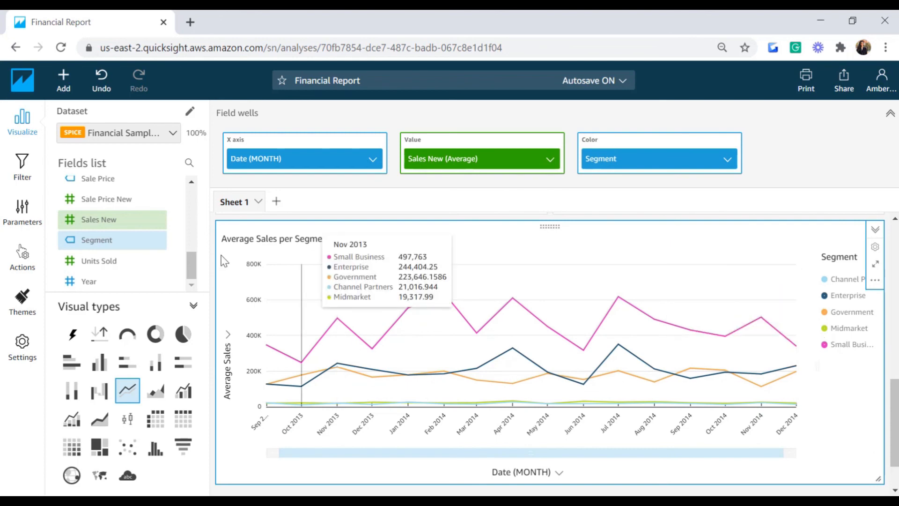
{"action": "left_click_drag", "start_coordinate": [897, 401], "coordinate": [898, 114]}
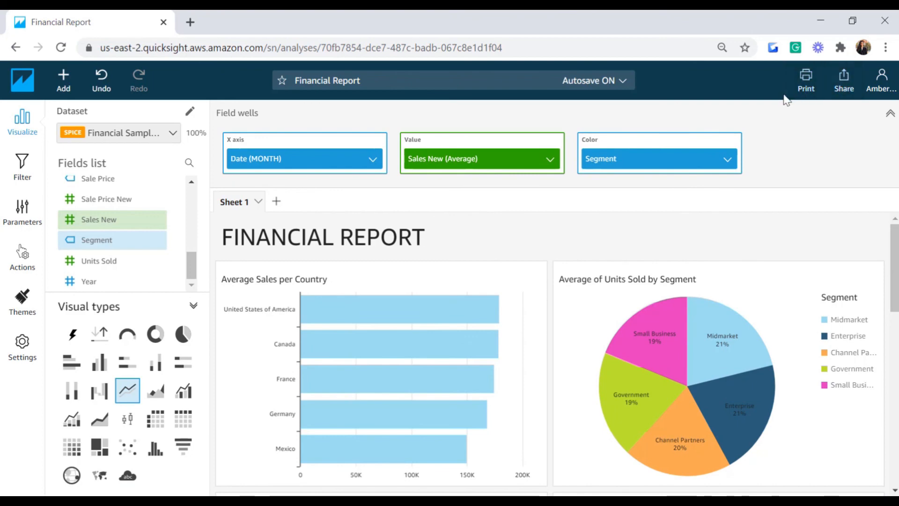
Step: Publish the analysis as a new dashboard named 'Financial Dashboard'
{"action": "left_click", "coordinate": [845, 87]}
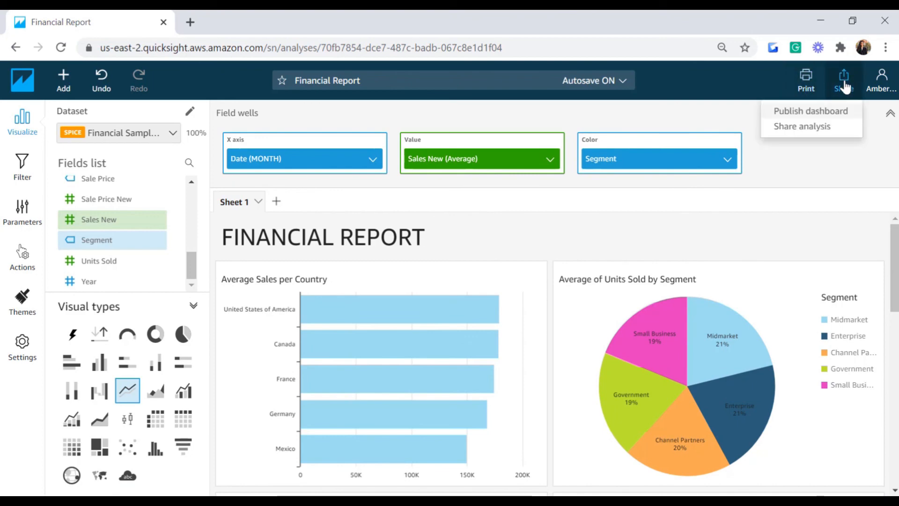
{"action": "left_click", "coordinate": [791, 113]}
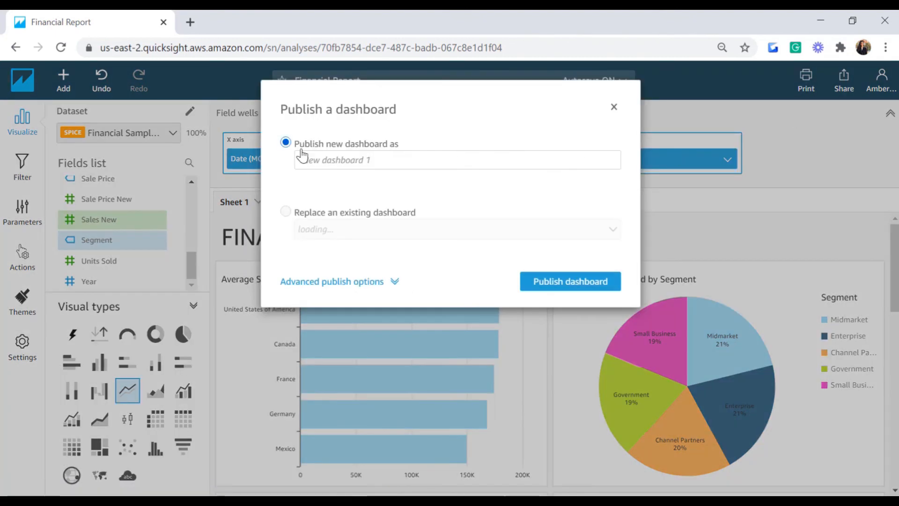
{"action": "left_click", "coordinate": [420, 156]}
{"action": "type", "text": "Financial D"}
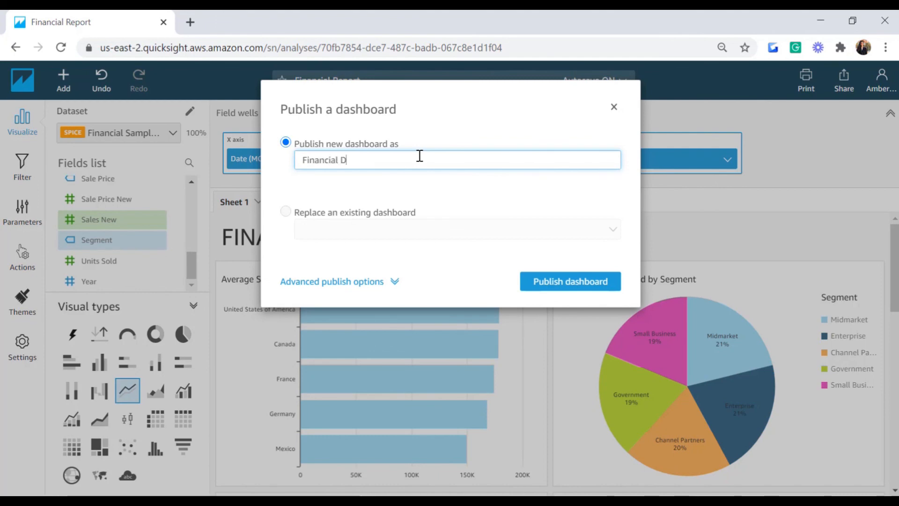
{"action": "type", "text": "ashboard"}
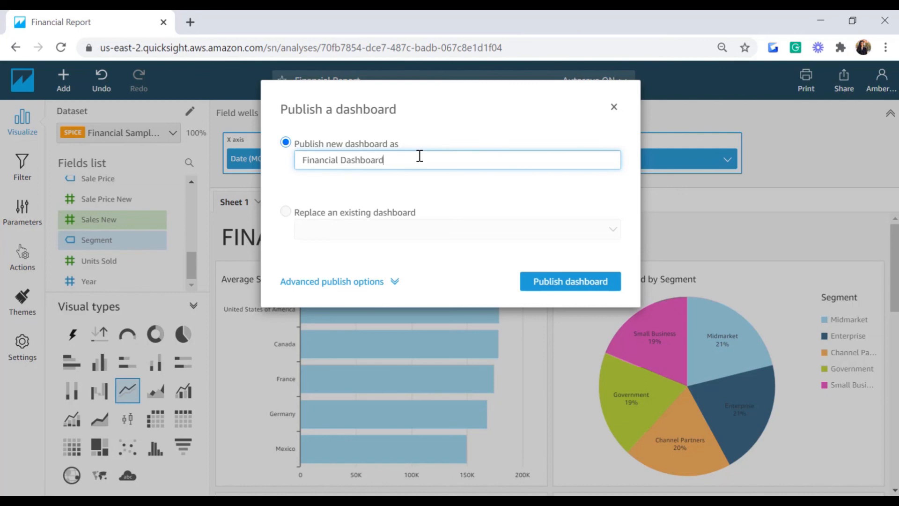
{"action": "left_click", "coordinate": [537, 283]}
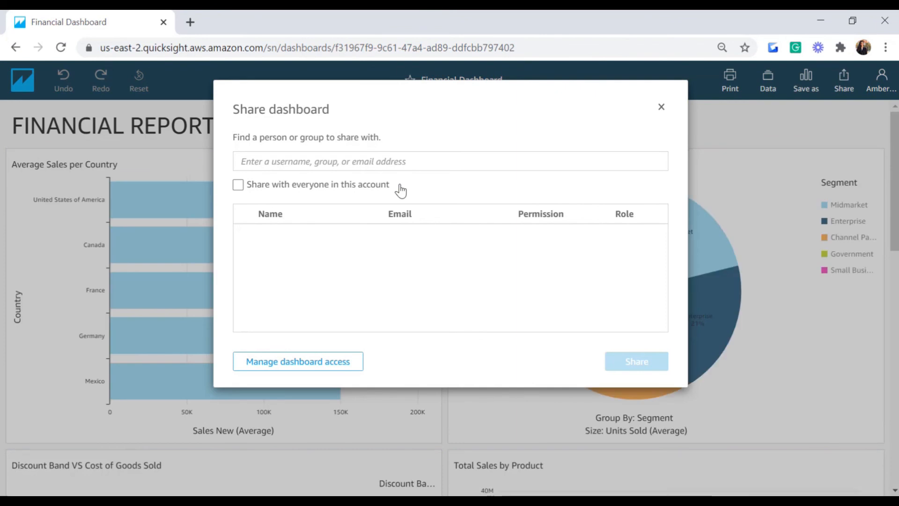
Step: Close the share prompt and scroll through the published dashboard
{"action": "left_click", "coordinate": [662, 108]}
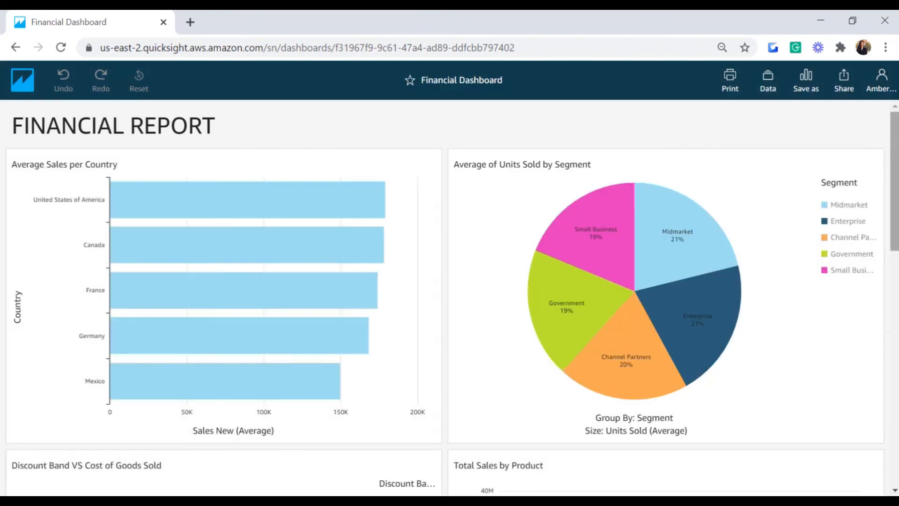
{"action": "left_click_drag", "start_coordinate": [896, 182], "coordinate": [896, 415]}
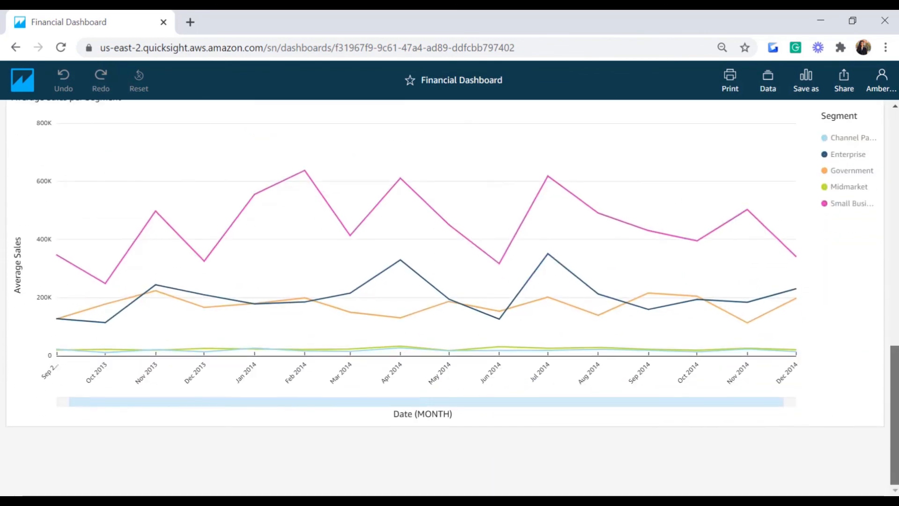
{"action": "scroll", "coordinate": [726, 130], "scroll_direction": "up", "scroll_amount": 14}
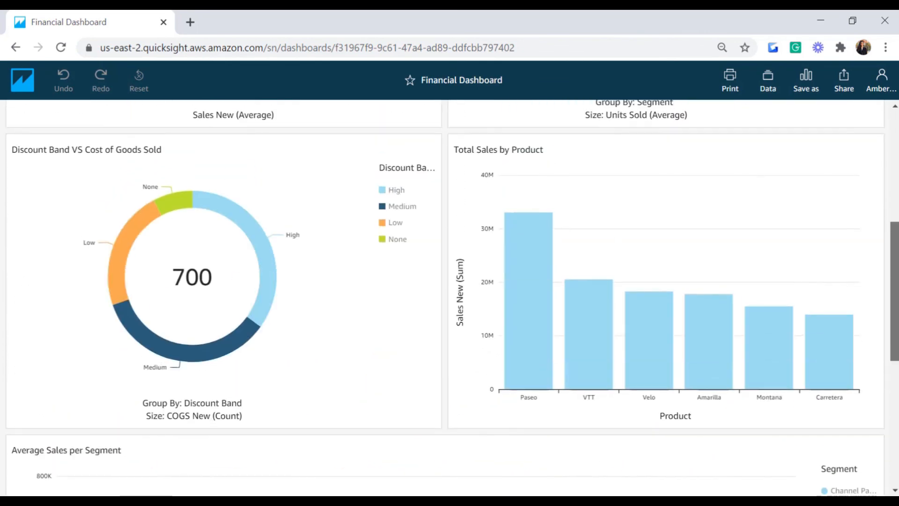